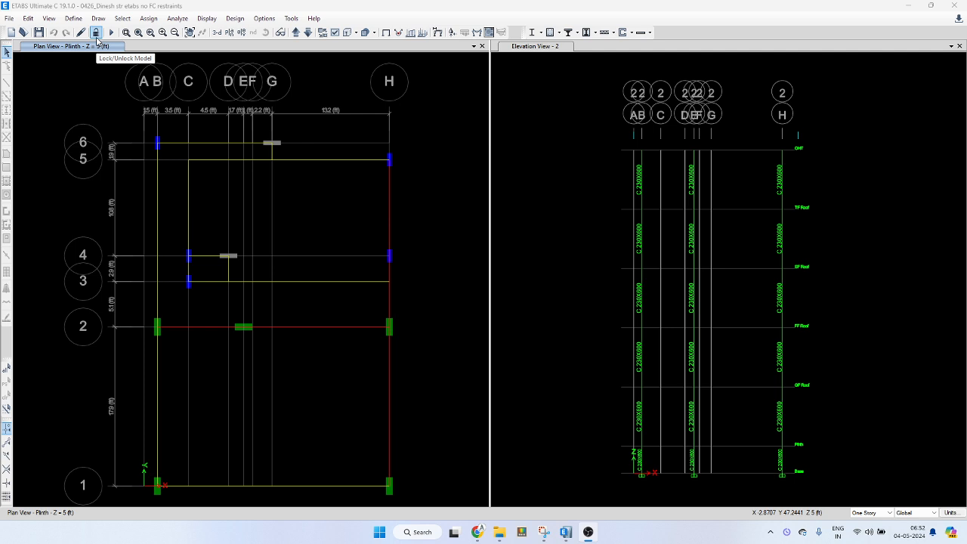
# Unlock the model, accepting deletion of its analysis results, and rerun the analysis.
pyautogui.click(96, 33)
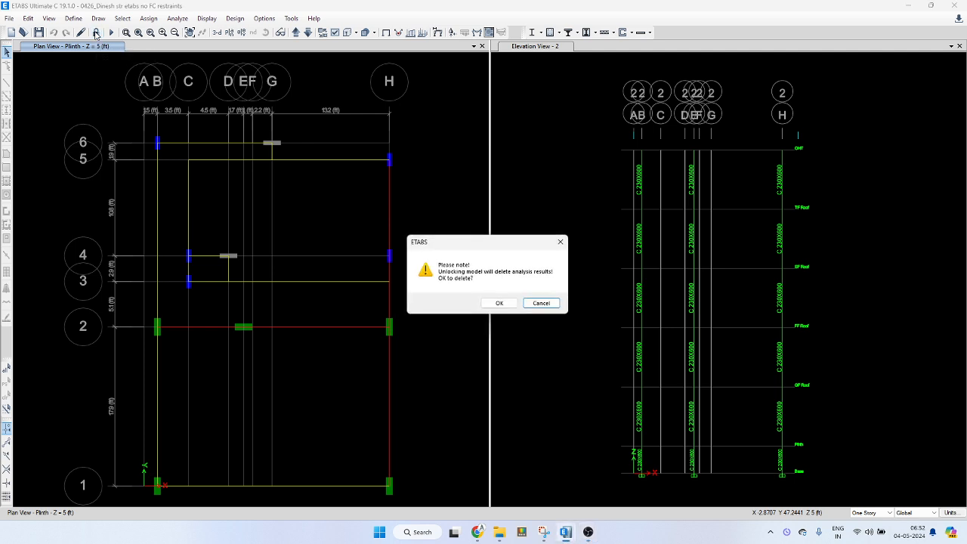
pyautogui.click(499, 303)
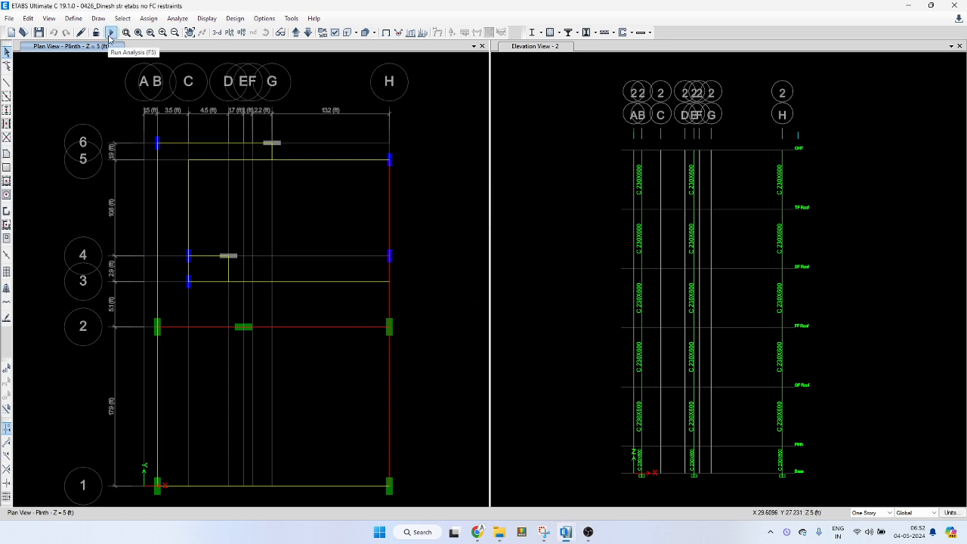
pyautogui.click(111, 32)
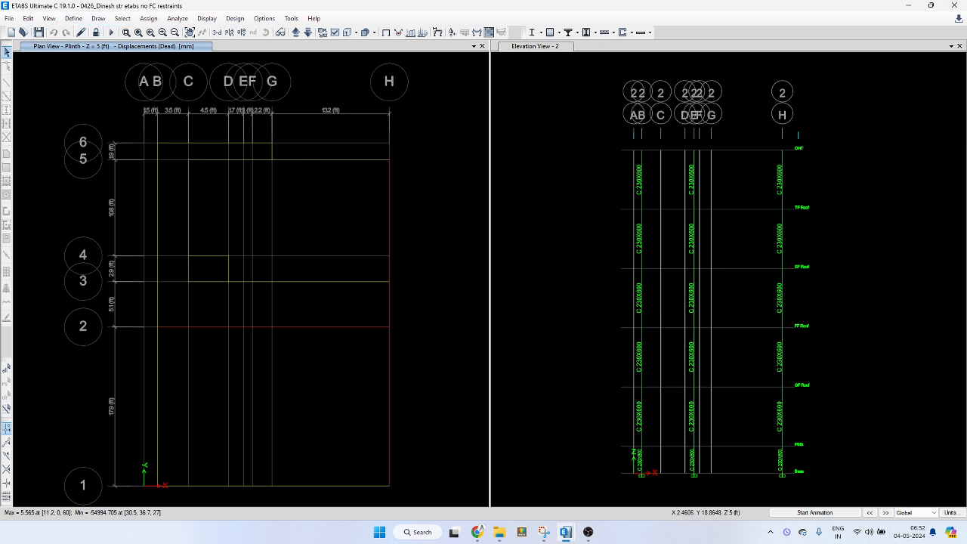
# Set up a SAFE V12 .f2k export of the Base story with floor loads and loads from above, including all load cases and combinations.
pyautogui.click(9, 19)
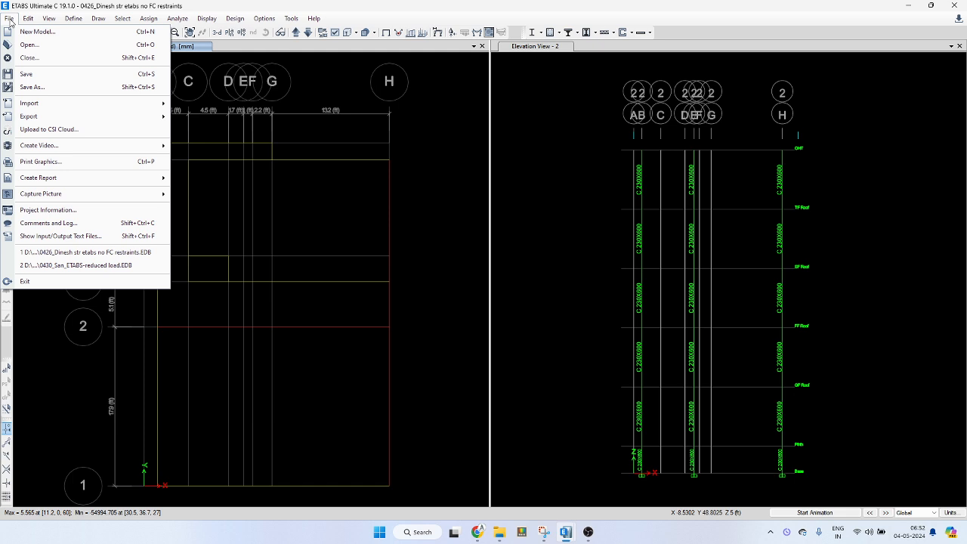
pyautogui.moveTo(75, 118)
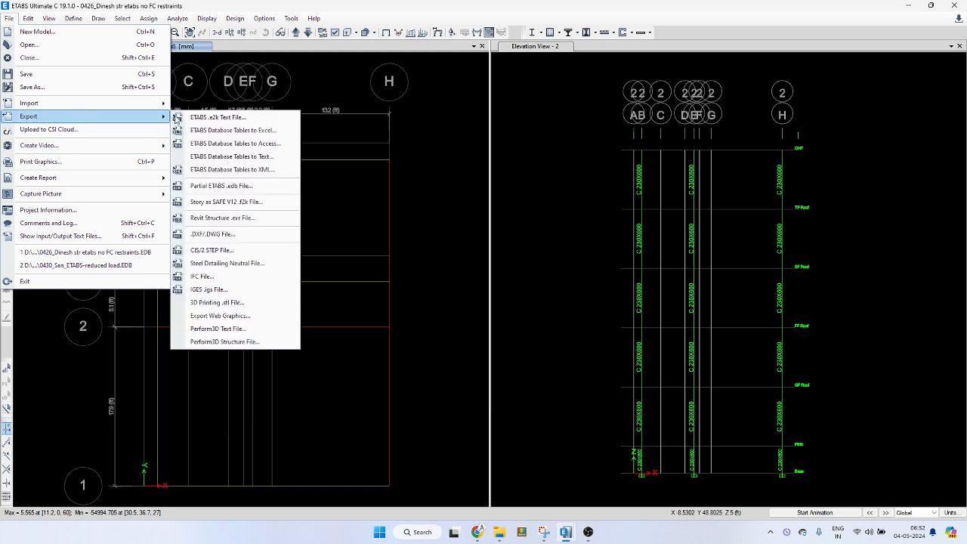
pyautogui.click(218, 203)
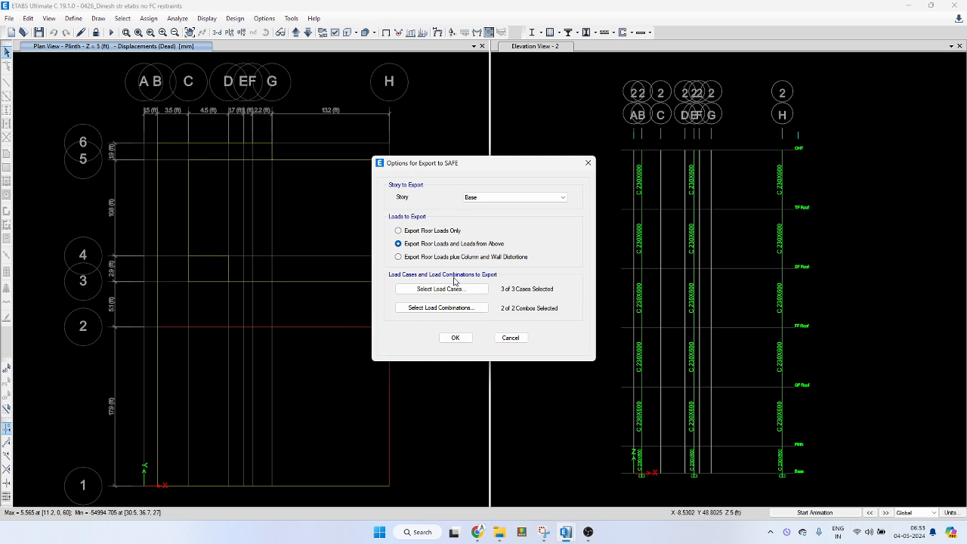
pyautogui.click(455, 289)
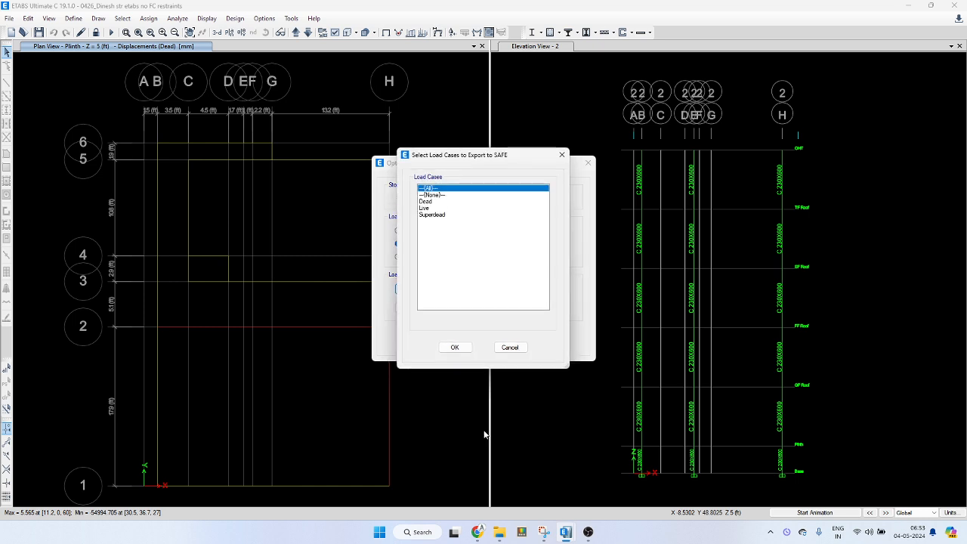
pyautogui.click(455, 349)
pyautogui.click(447, 310)
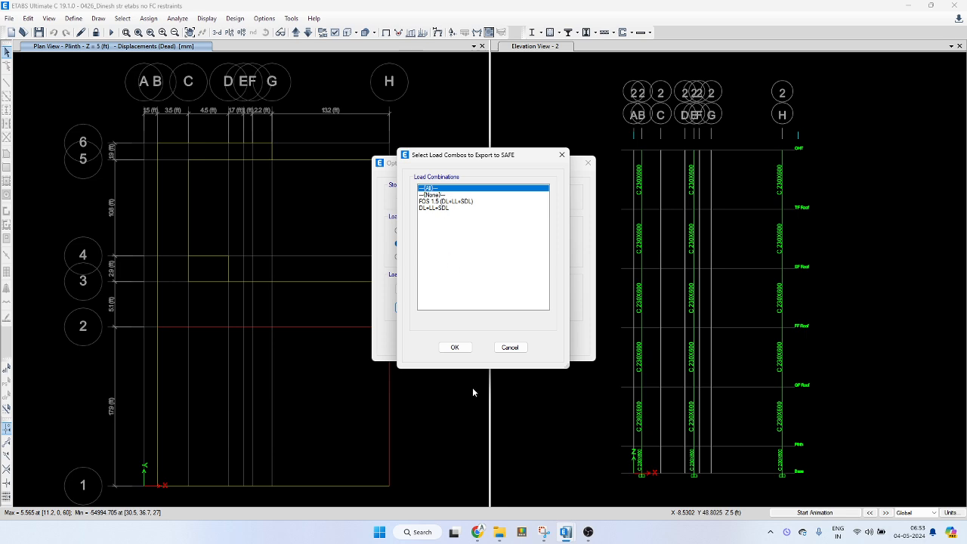
pyautogui.click(455, 347)
pyautogui.click(455, 339)
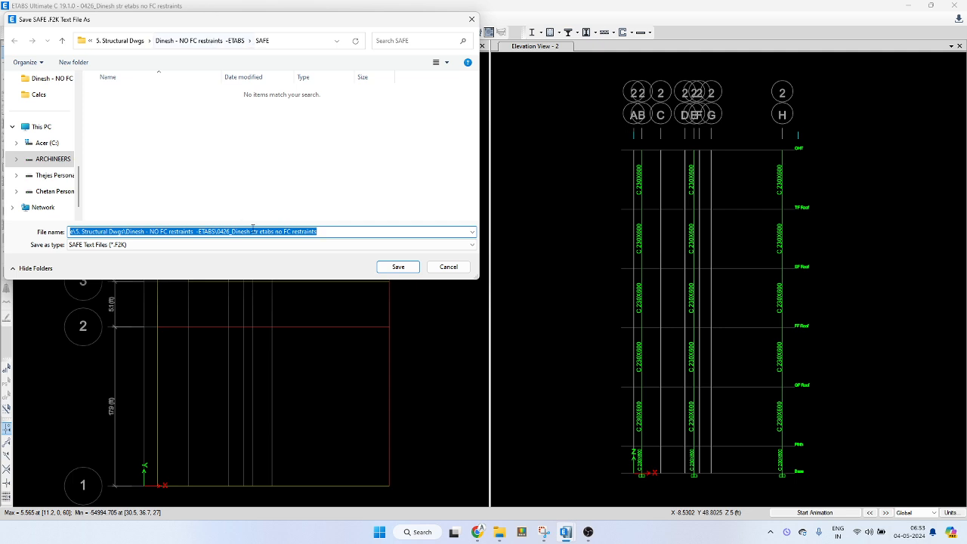
# Save the SAFE text file in the SAFE folder under a new name ending in SAFE.
pyautogui.write('SAFE')
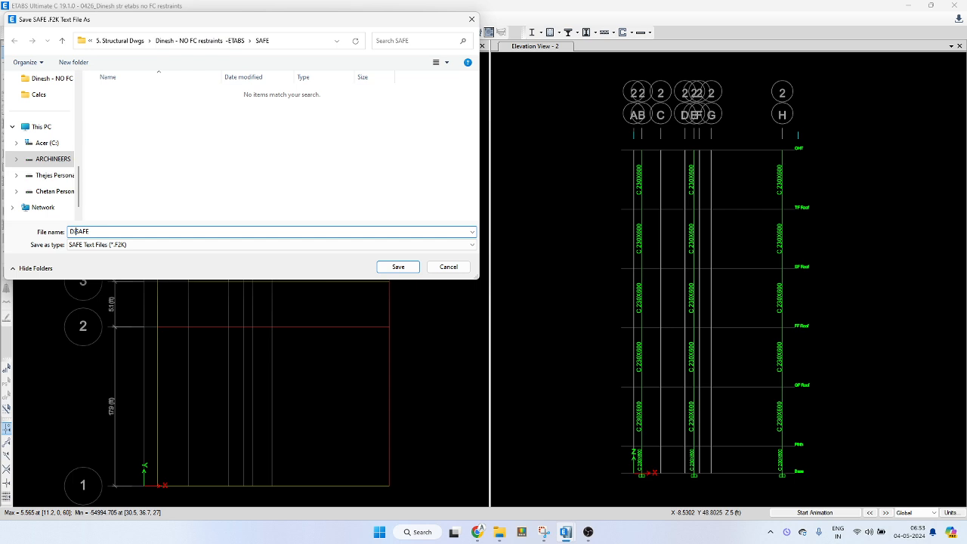
pyautogui.hotkey('shift', 'End')
pyautogui.press('End')
pyautogui.press('Return')
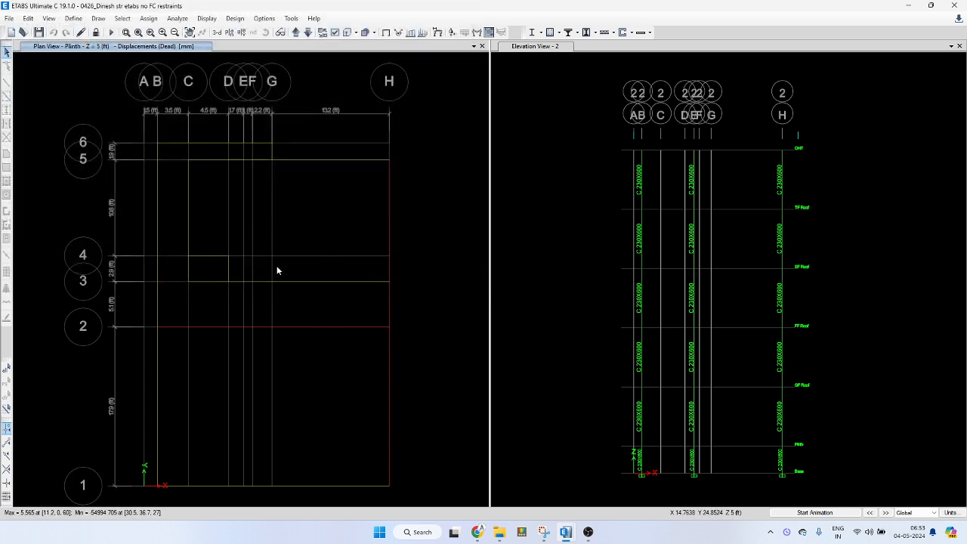
pyautogui.click(9, 18)
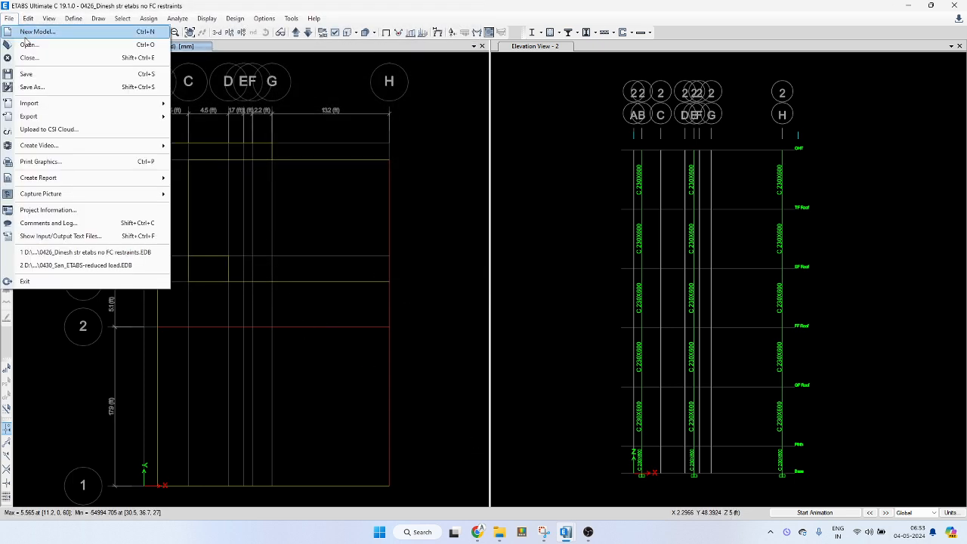
pyautogui.moveTo(52, 116)
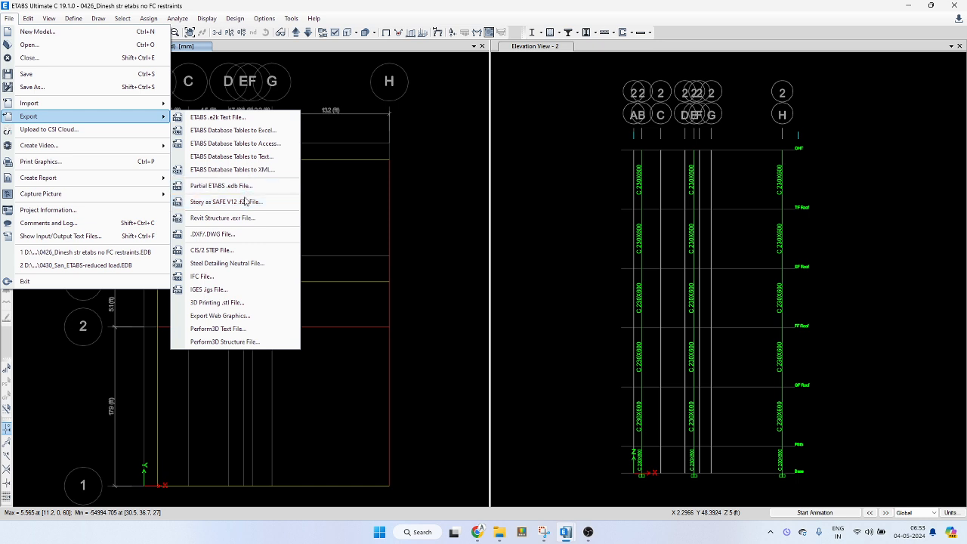
pyautogui.click(367, 196)
# Launch SAFE 2016 and dismiss the Tip of the Day.
pyautogui.click(417, 533)
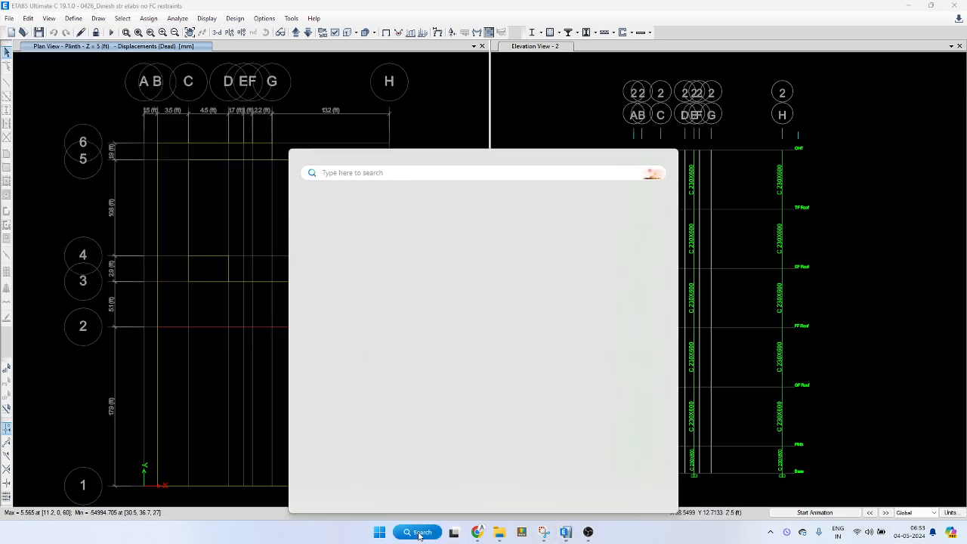
pyautogui.click(386, 294)
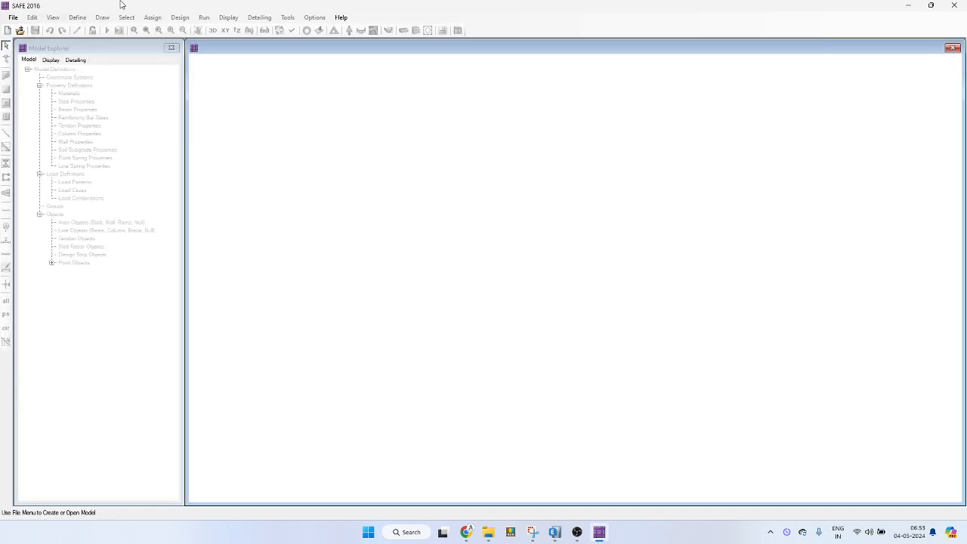
pyautogui.click(579, 323)
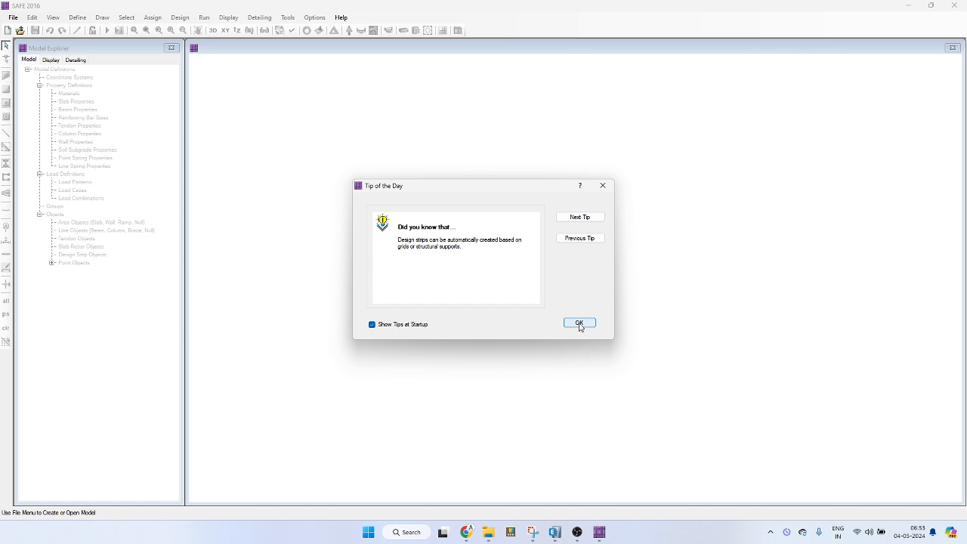
# Import the exported .F2K text file into SAFE as a new model.
pyautogui.click(14, 18)
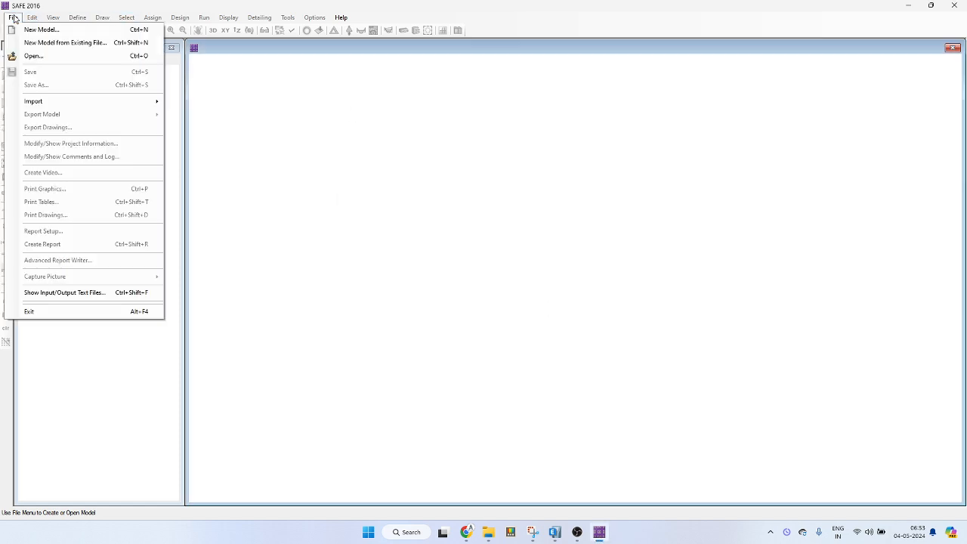
pyautogui.moveTo(79, 101)
pyautogui.click(235, 105)
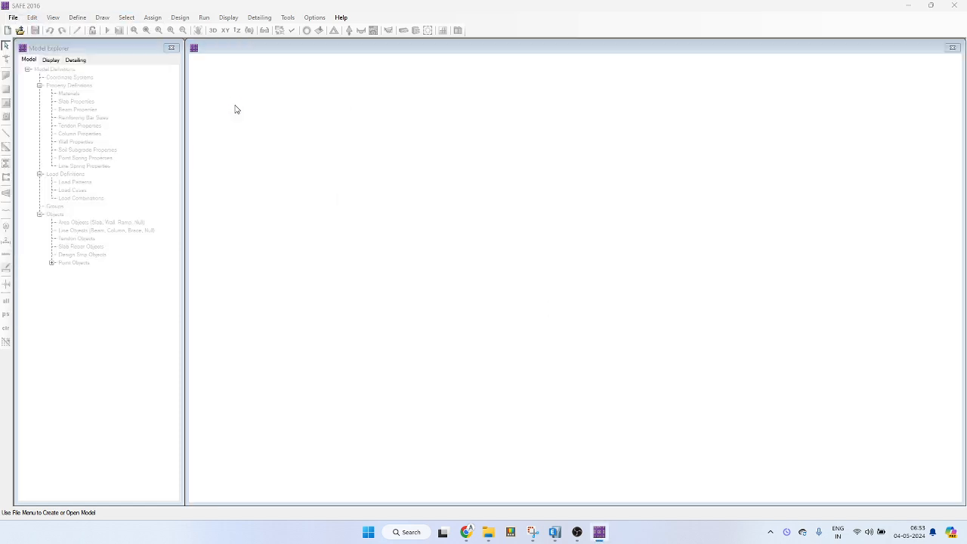
pyautogui.doubleClick(166, 95)
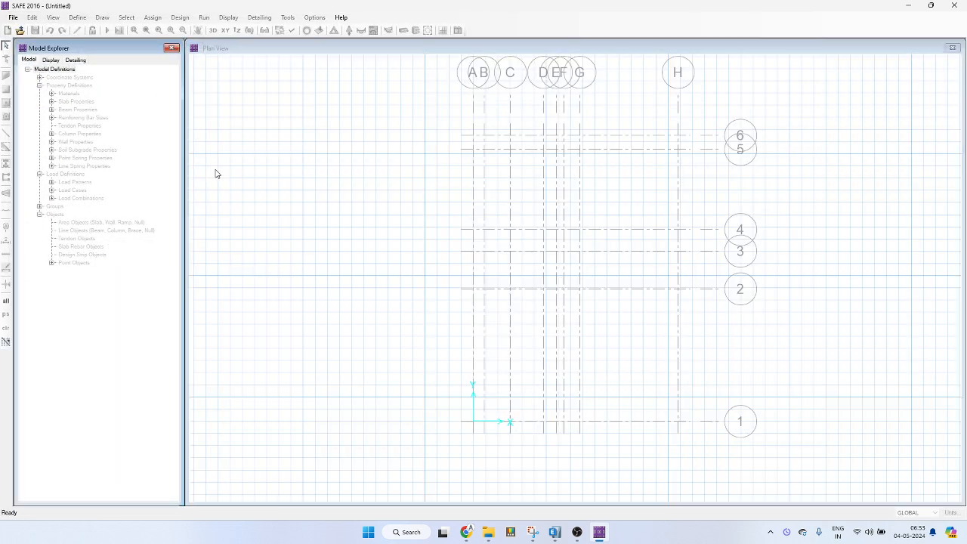
pyautogui.moveTo(584, 189); pyautogui.dragTo(481, 212)
pyautogui.moveTo(559, 180); pyautogui.dragTo(511, 210)
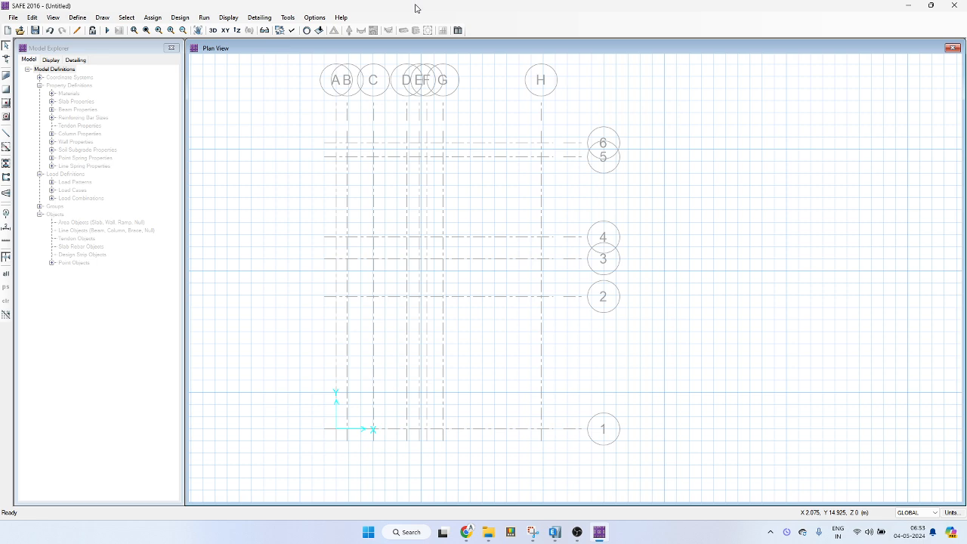
# Arrange SAFE and ETABS side by side, closing the Elevation View - 2 window in ETABS.
pyautogui.moveTo(416, 7); pyautogui.dragTo(965, 260)
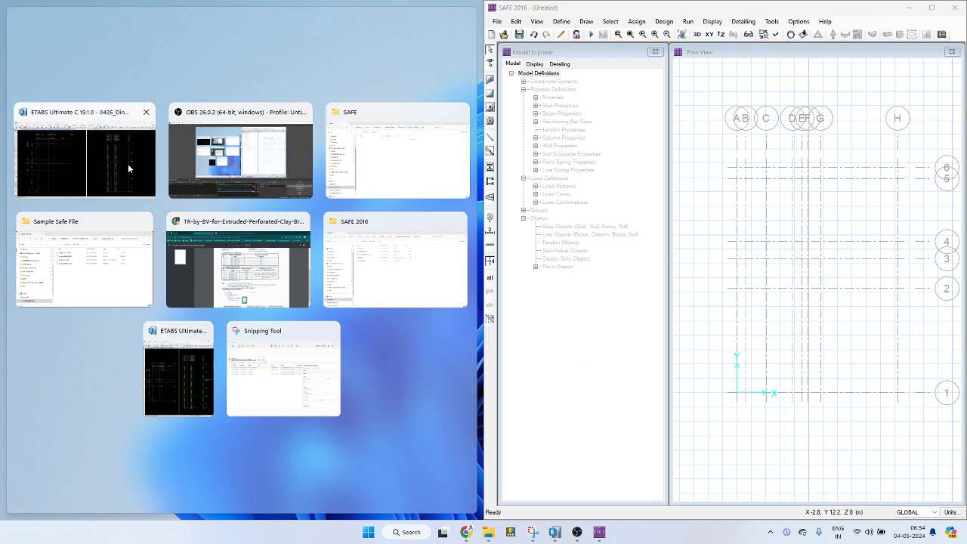
pyautogui.click(128, 163)
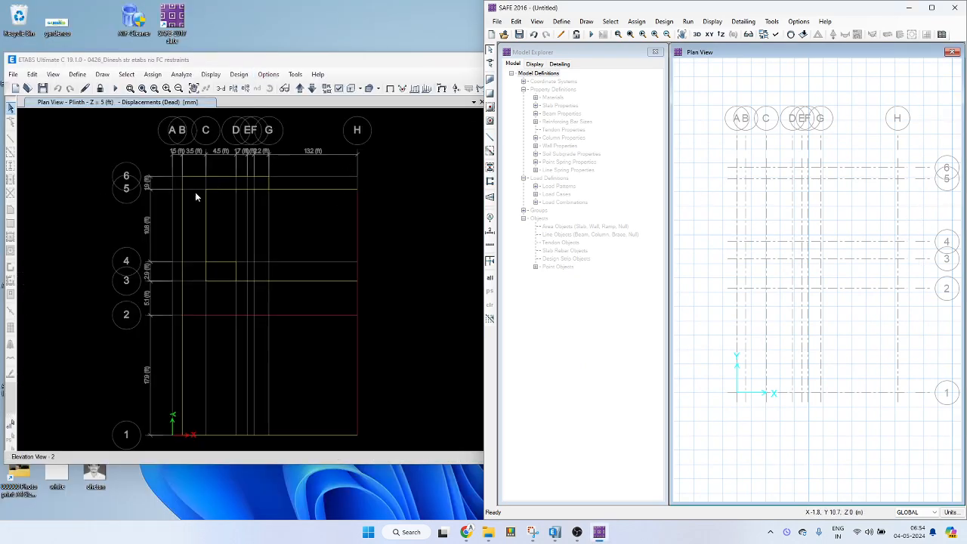
pyautogui.click(407, 176)
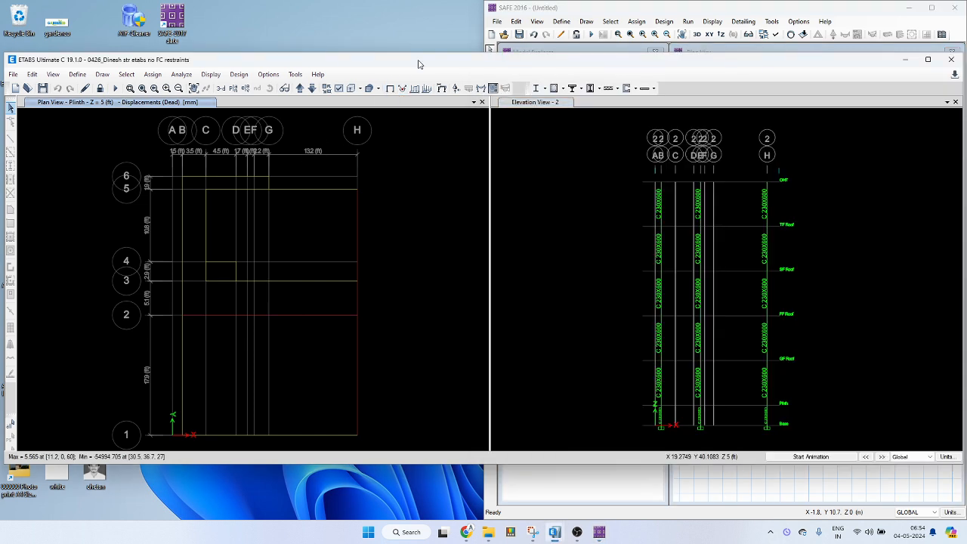
pyautogui.click(955, 102)
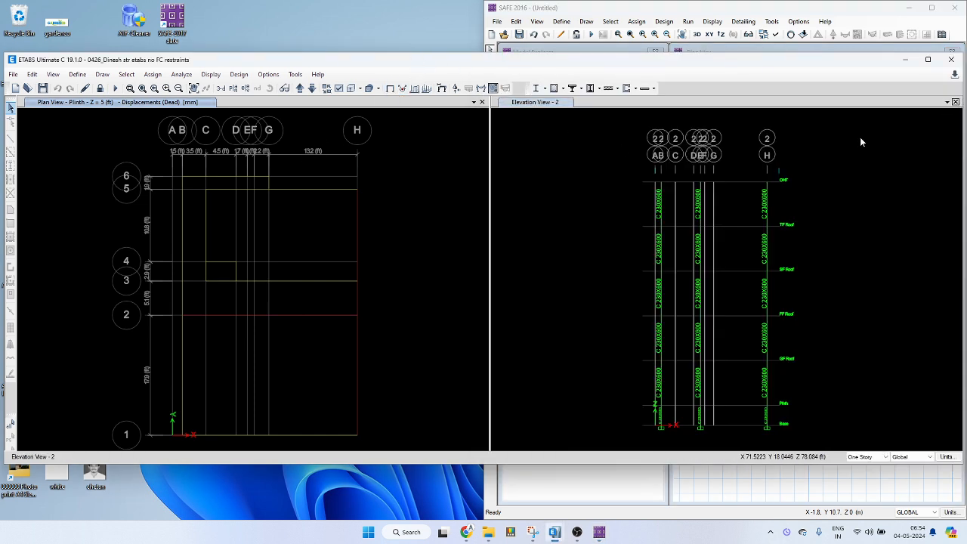
pyautogui.moveTo(962, 264); pyautogui.dragTo(490, 254)
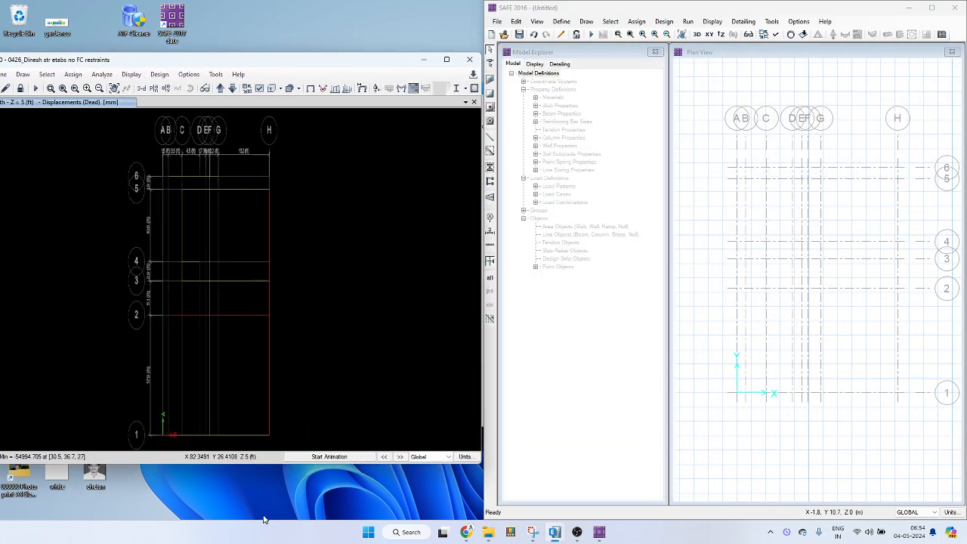
pyautogui.doubleClick(277, 463)
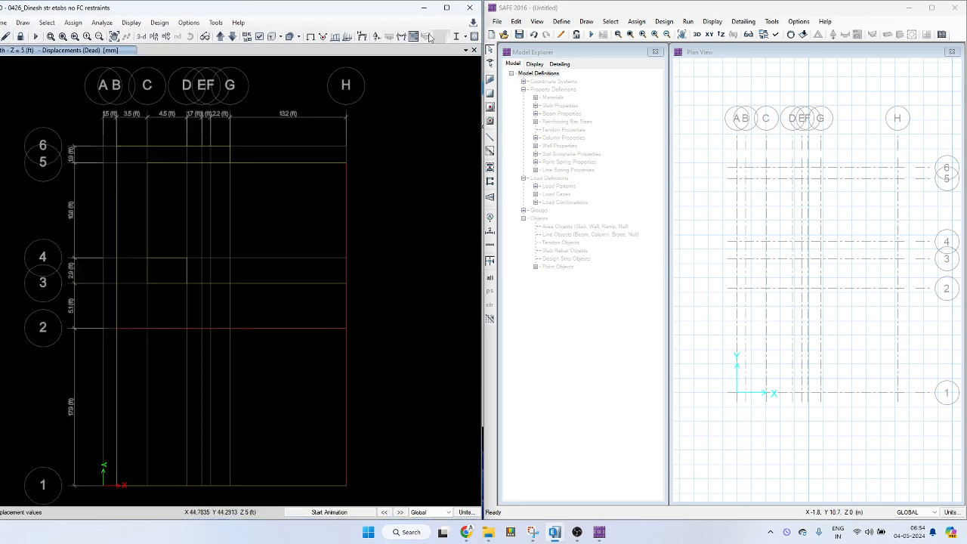
# Show the undeformed Base plan at Z = 0 ft in ETABS and open the support reaction display settings.
pyautogui.click(311, 40)
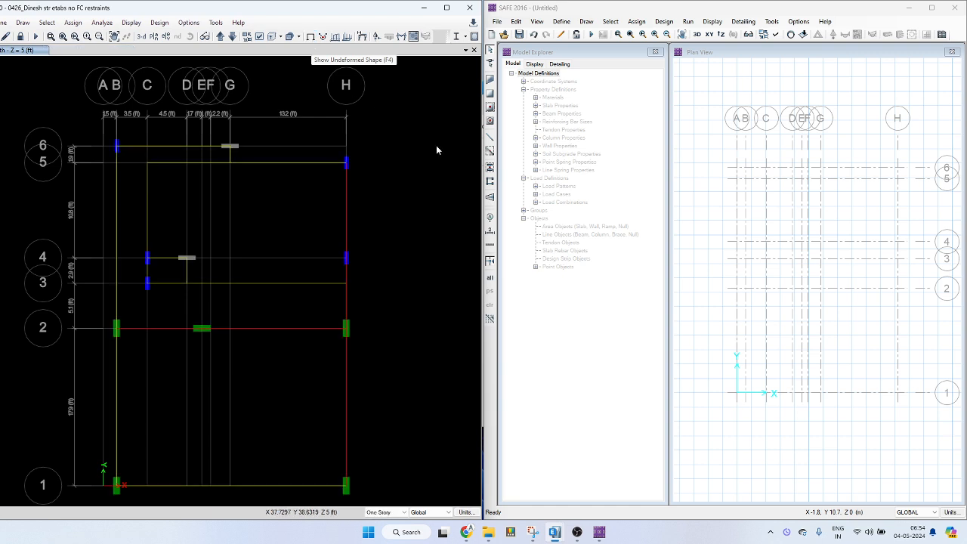
pyautogui.click(232, 37)
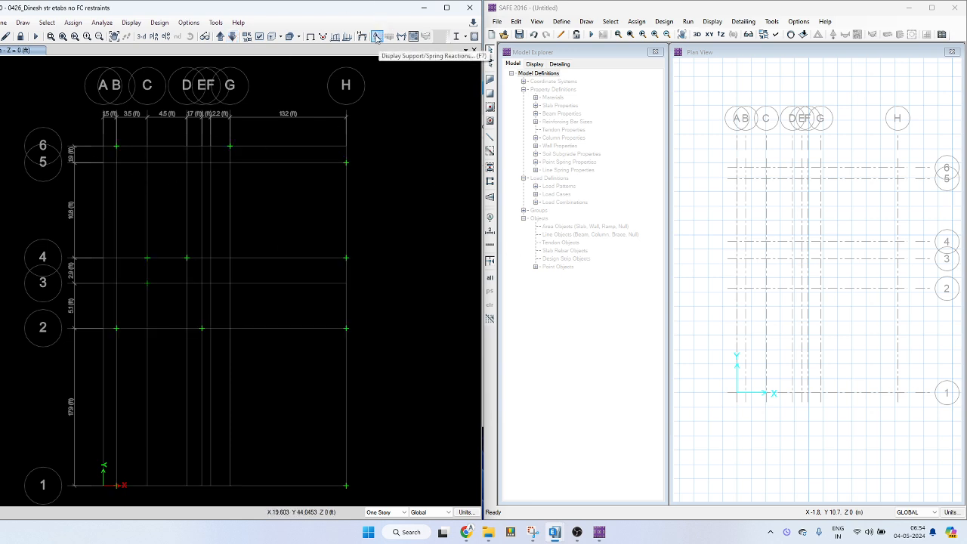
pyautogui.click(376, 38)
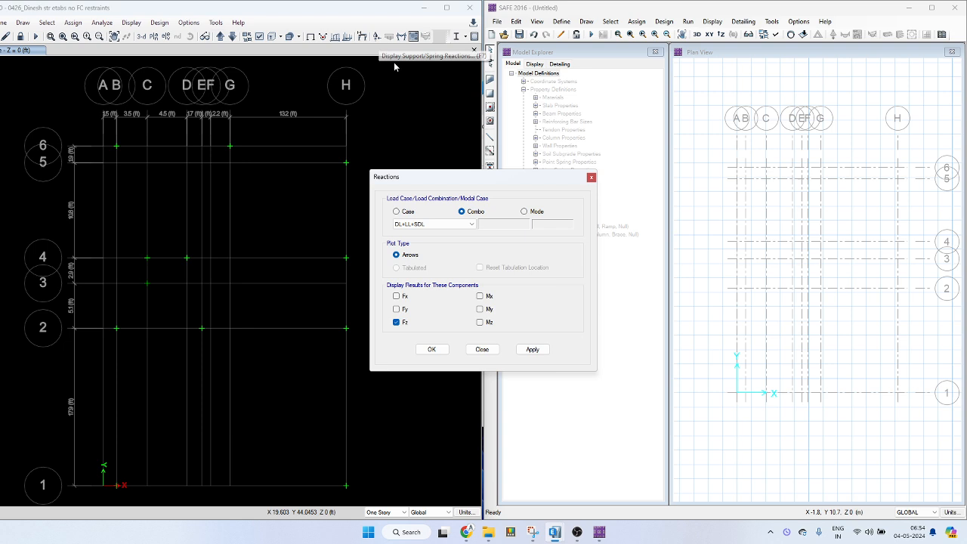
# Examine the imported point loads at the grid B-6 column point in SAFE.
pyautogui.rightClick(746, 171)
pyautogui.moveTo(527, 121); pyautogui.dragTo(805, 108)
pyautogui.click(723, 162)
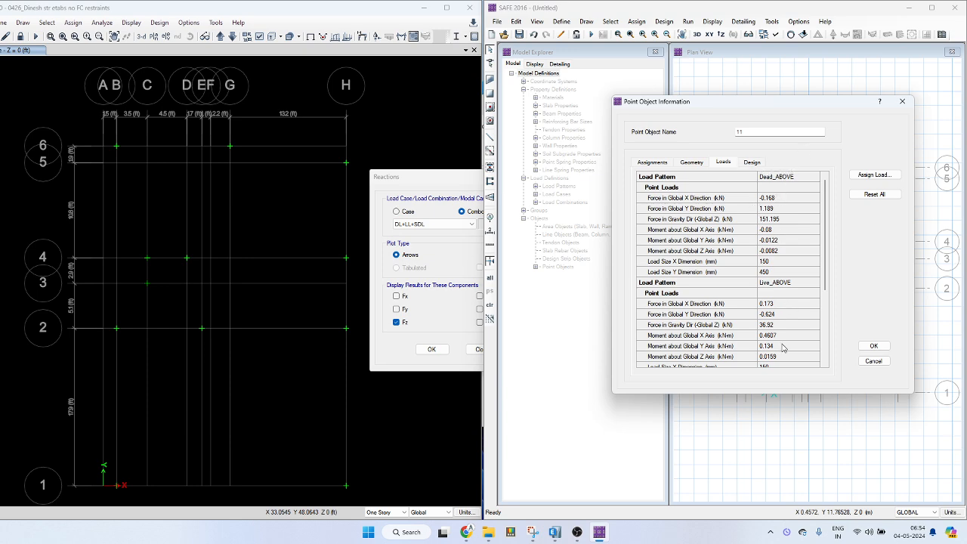
pyautogui.scroll(-4, 783, 347)
# Display the Dead case Fz reactions in ETABS and compare the one at grid B-6 with the Dead_ABOVE load in SAFE.
pyautogui.click(425, 206)
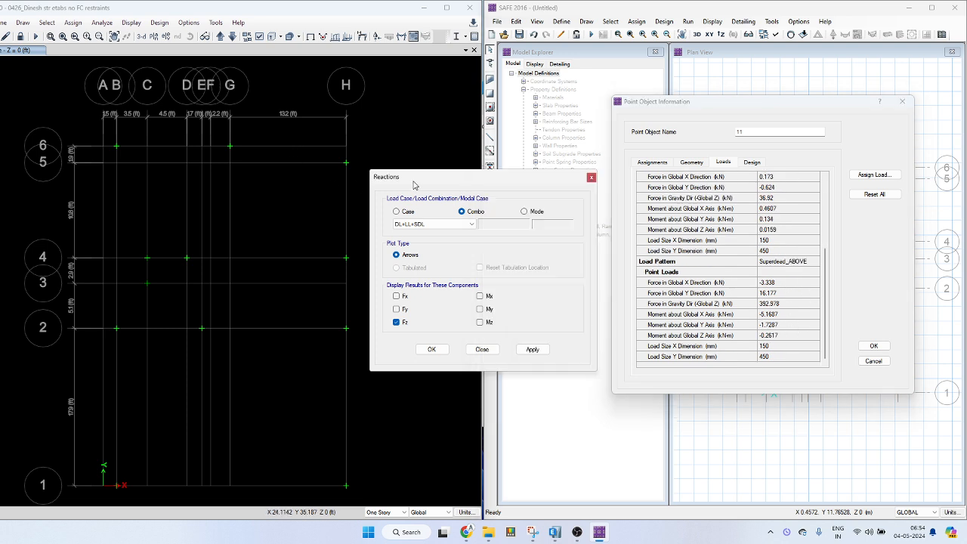
pyautogui.click(396, 211)
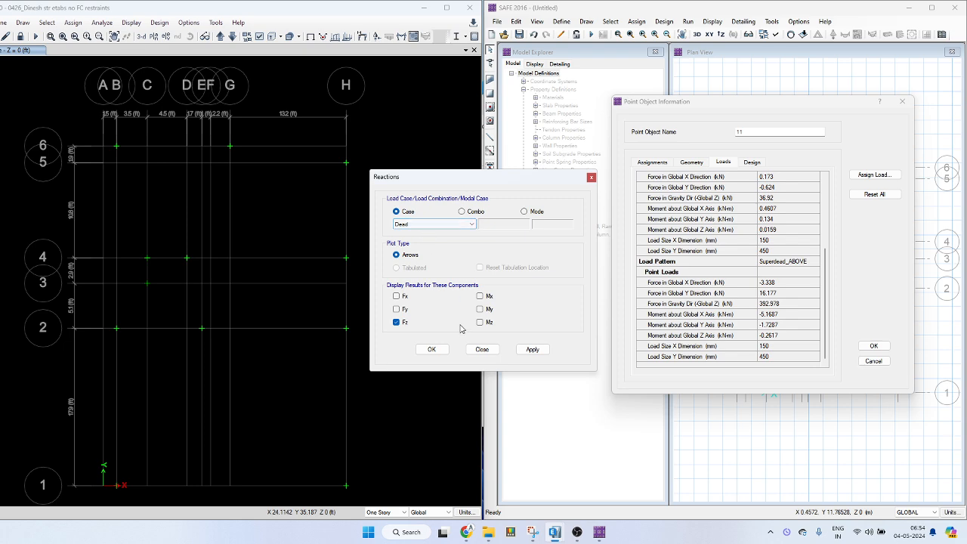
pyautogui.click(533, 350)
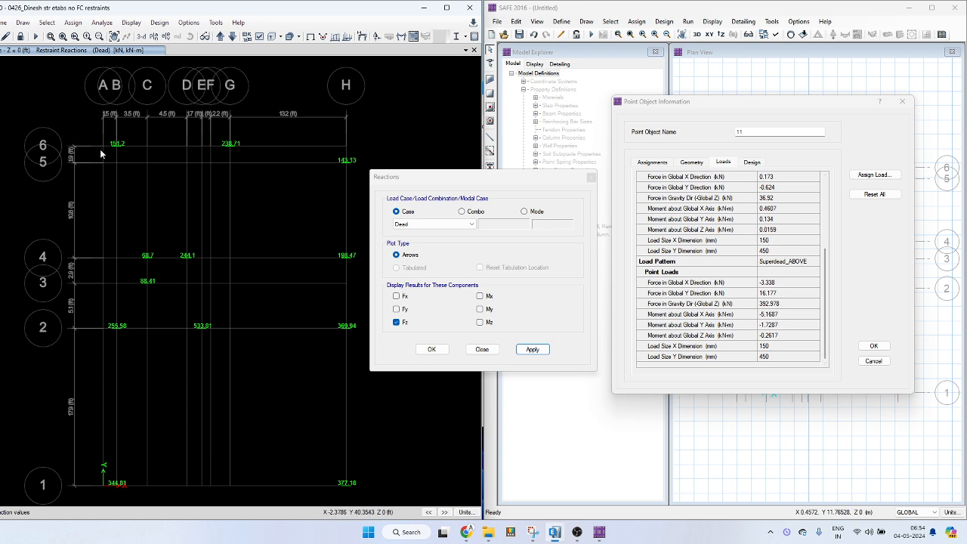
pyautogui.click(592, 179)
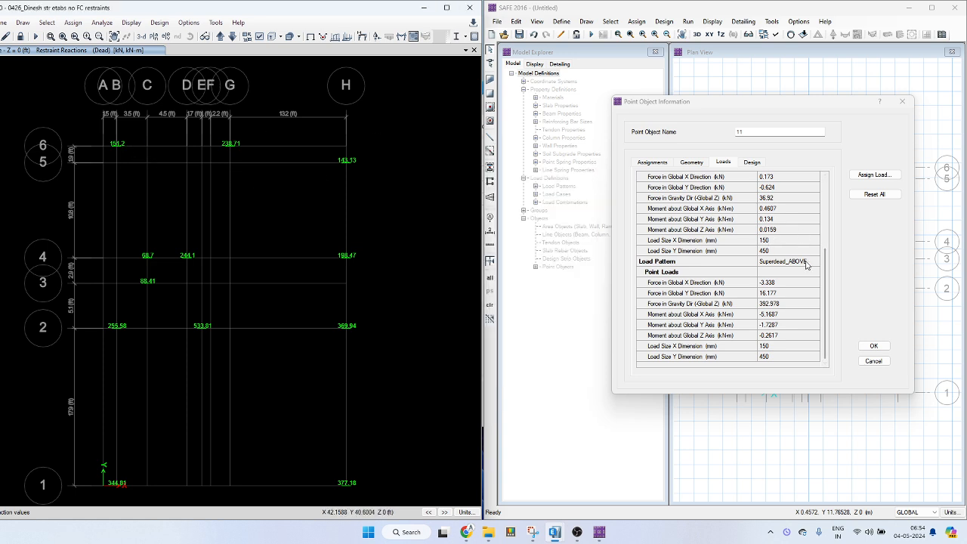
pyautogui.scroll(4, 803, 261)
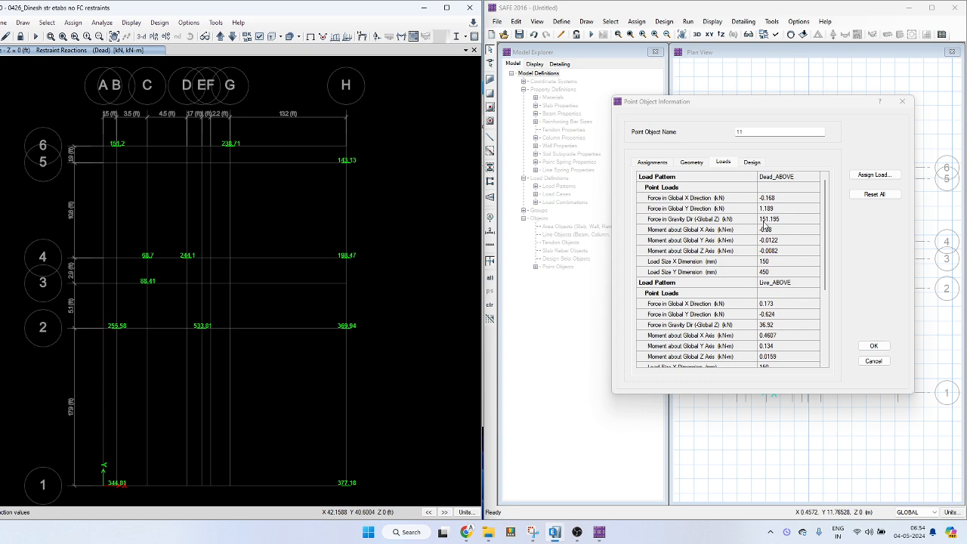
# Close the grid B-6 point information and compare the Dead_ABOVE gravity load at grid G-6 in SAFE with the ETABS reaction.
pyautogui.click(784, 220)
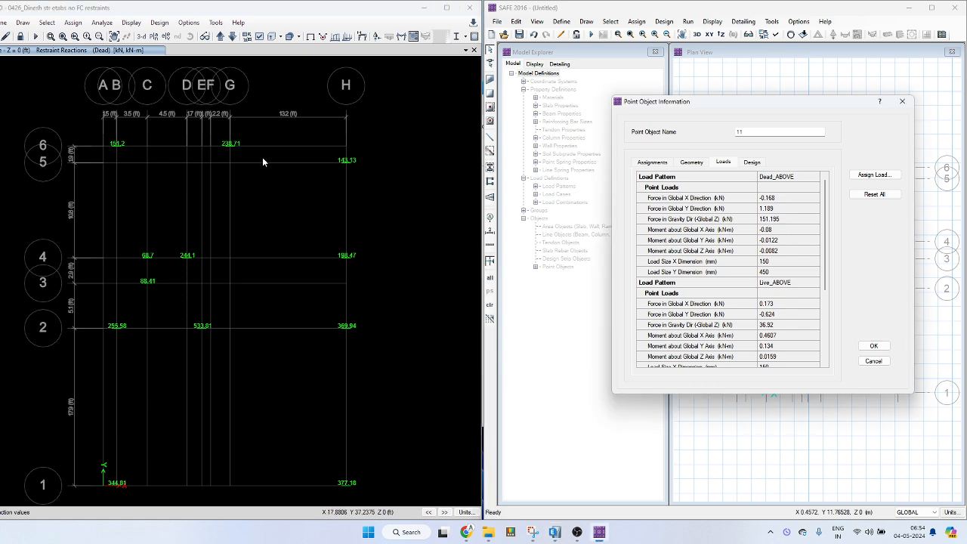
pyautogui.click(902, 102)
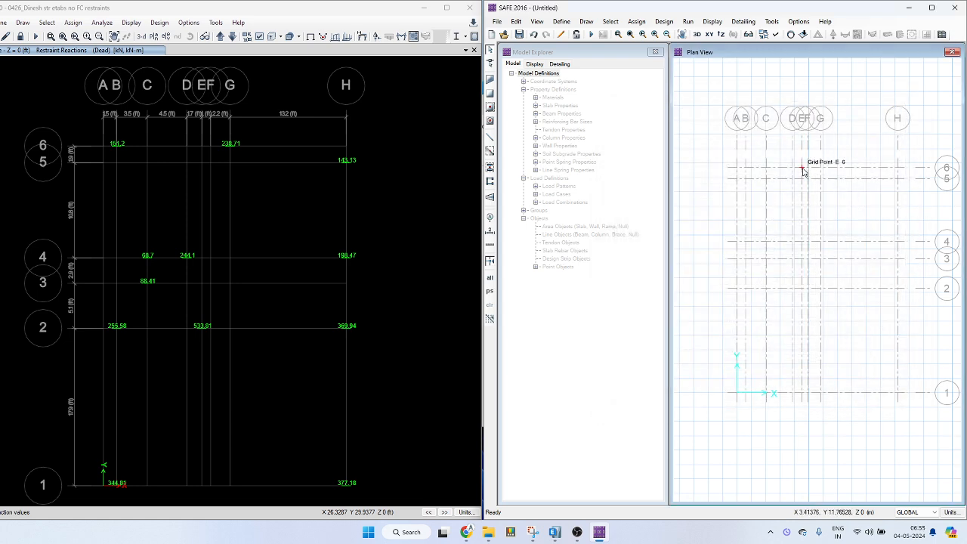
pyautogui.rightClick(820, 171)
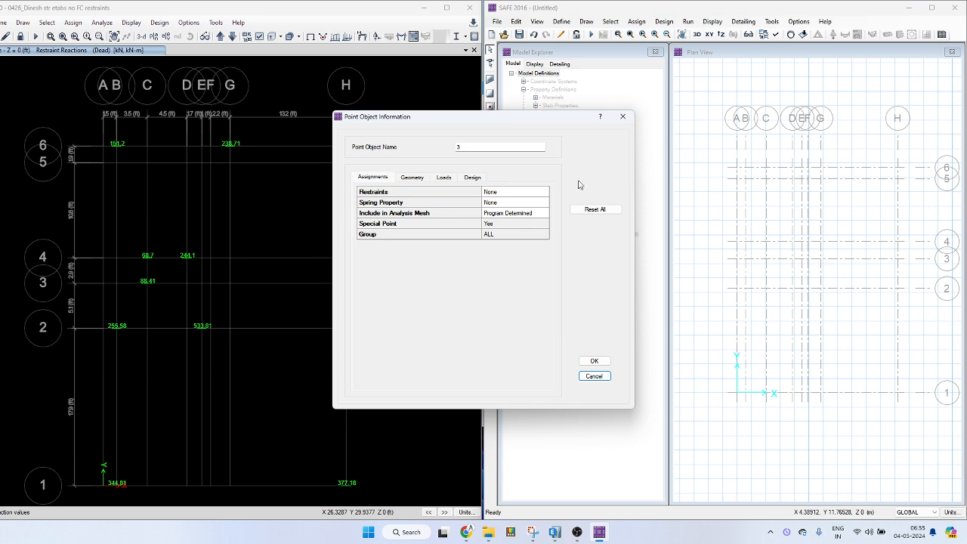
pyautogui.click(452, 179)
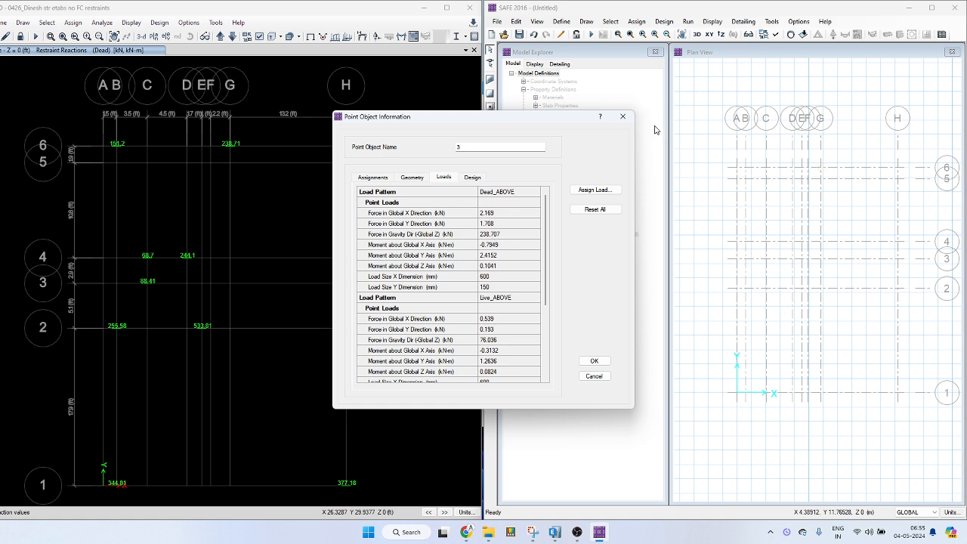
pyautogui.click(622, 116)
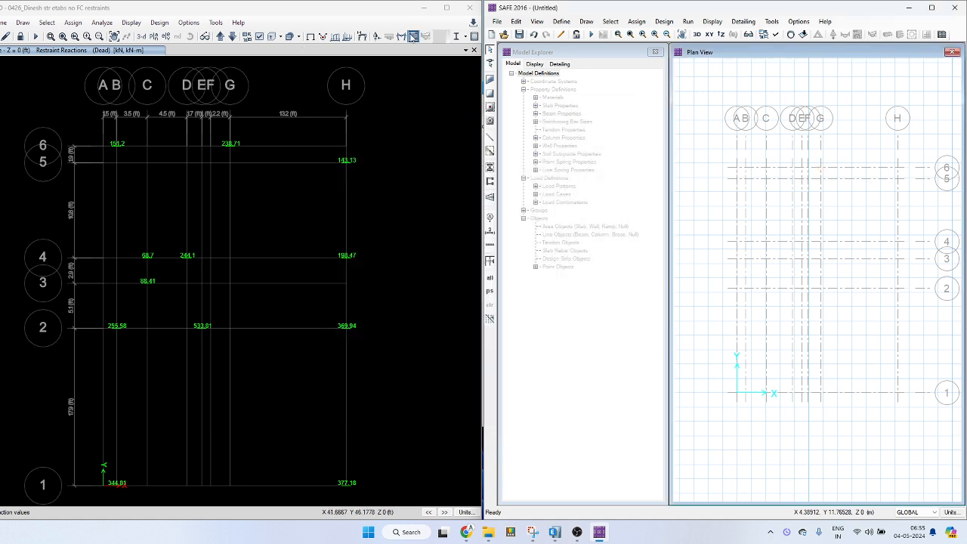
# Display the Live case Fz reactions on the Base plan in ETABS.
pyautogui.click(376, 36)
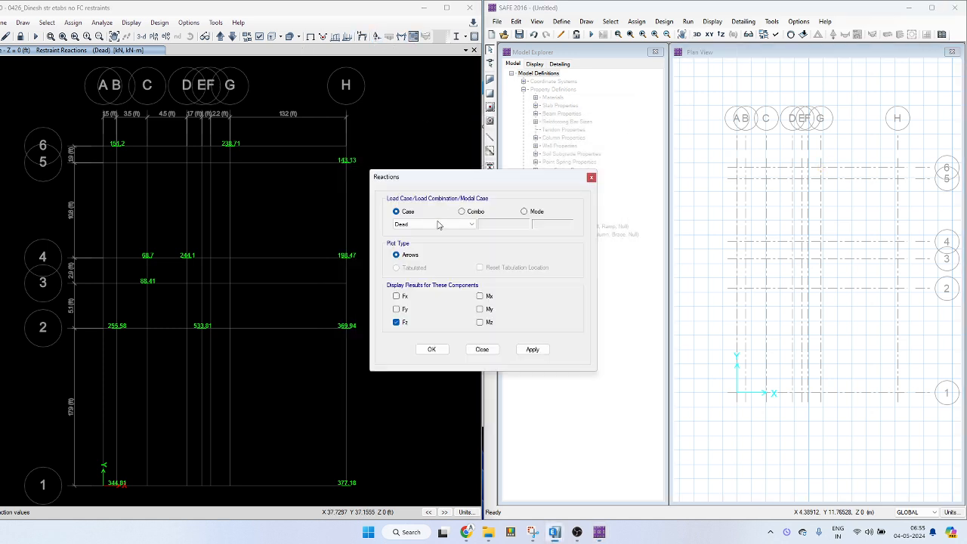
pyautogui.click(437, 224)
pyautogui.click(435, 238)
pyautogui.click(519, 349)
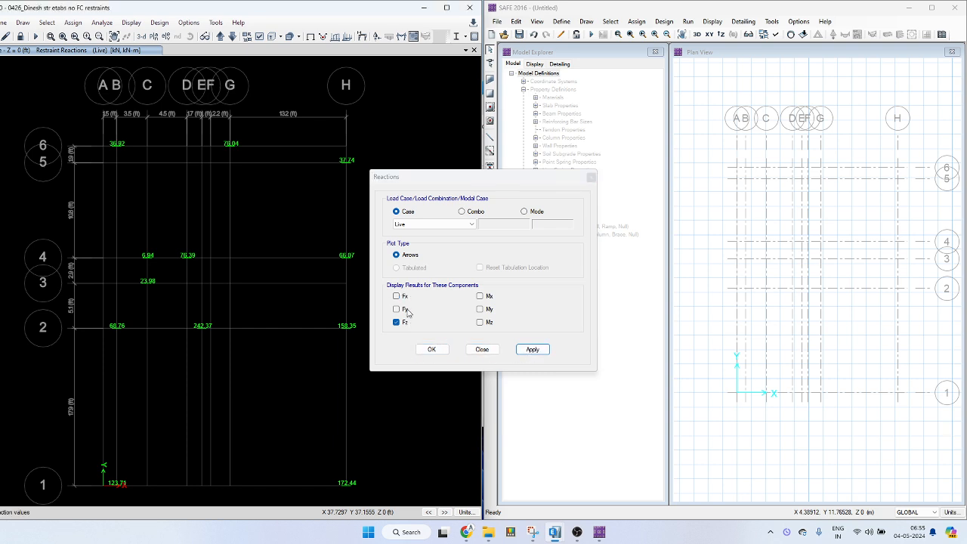
pyautogui.click(431, 349)
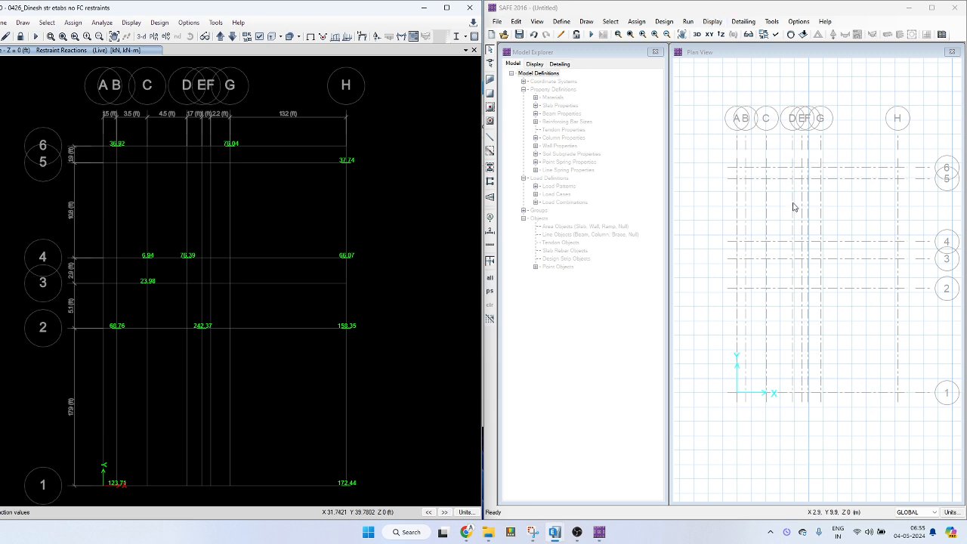
# Compare the Live_ABOVE gravity load at the grid E-2 column point in SAFE with the Live reaction in ETABS.
pyautogui.rightClick(804, 291)
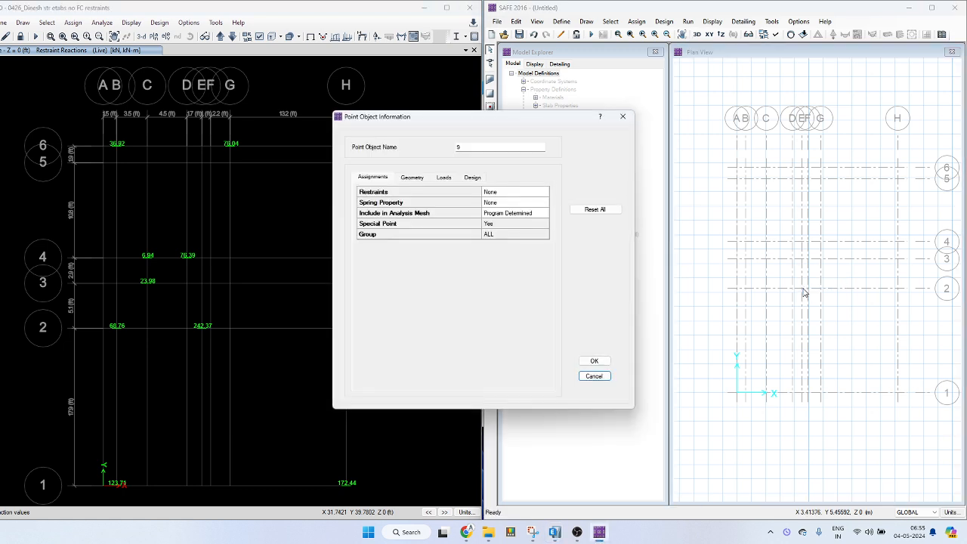
pyautogui.click(444, 178)
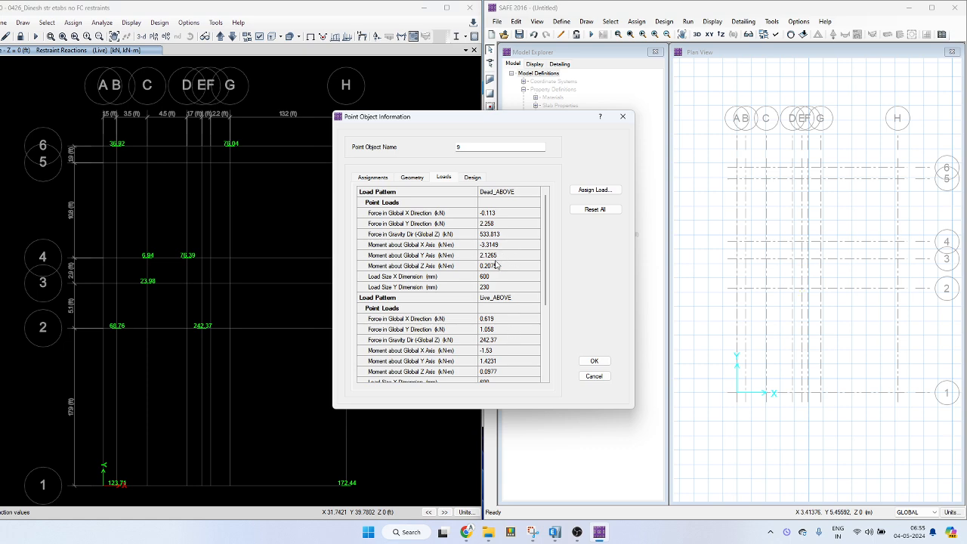
pyautogui.scroll(-2, 491, 298)
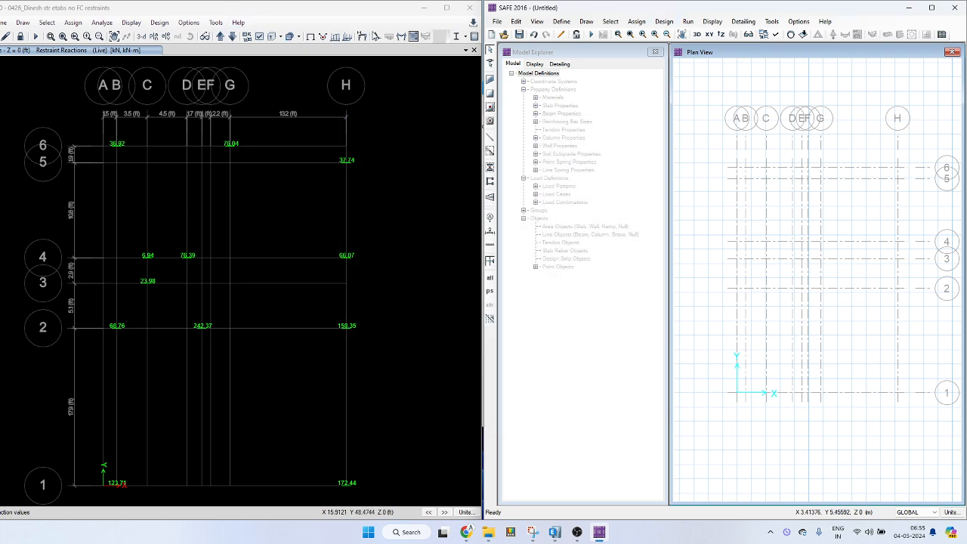
# Display the Superdead case Fz reactions on the Base plan in ETABS.
pyautogui.click(376, 36)
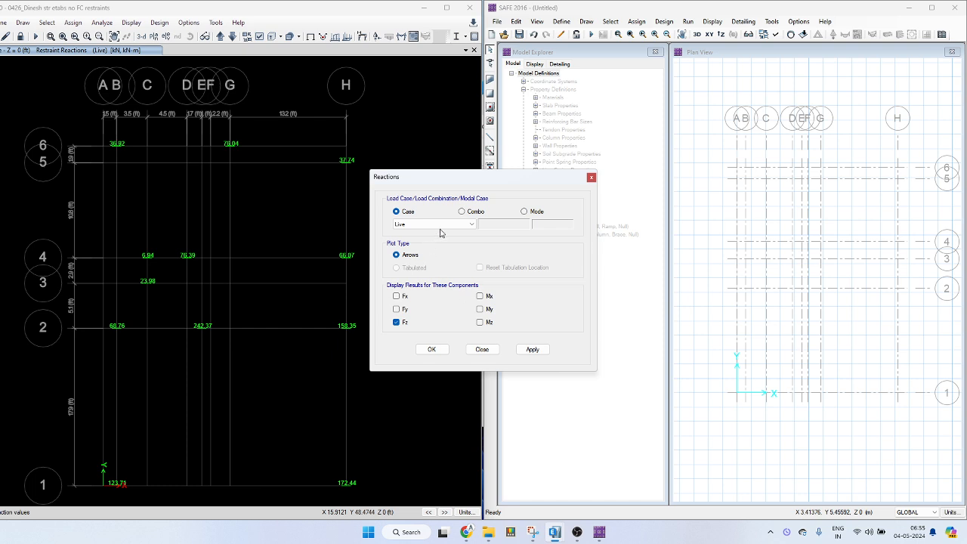
pyautogui.click(439, 225)
pyautogui.click(440, 247)
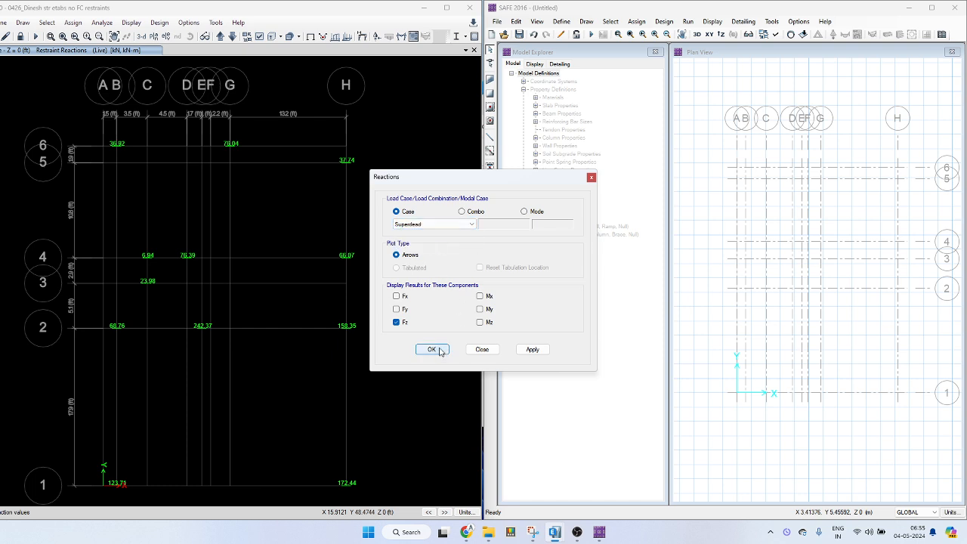
pyautogui.click(432, 349)
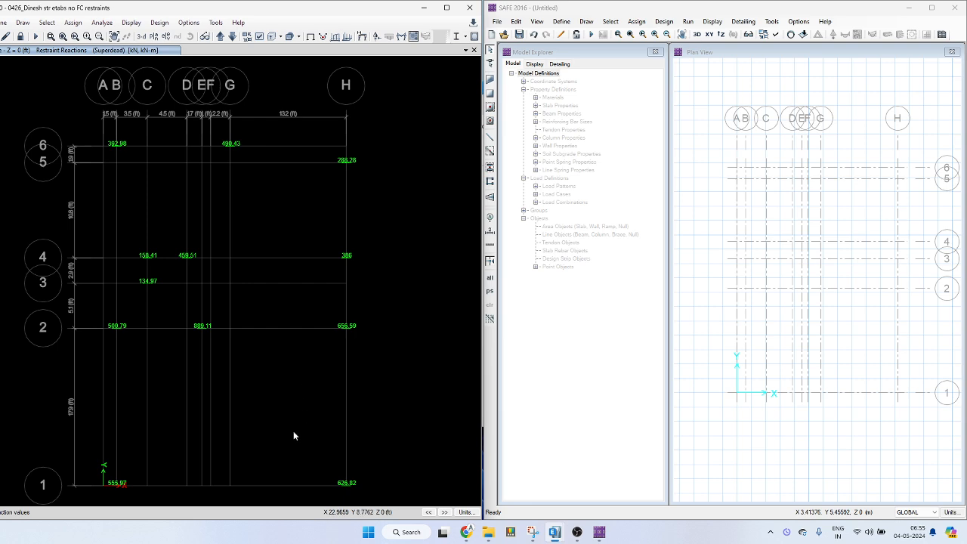
# Look for a loaded column point in the SAFE plan, checking grid line 1 at grids C and D and the point at D-4.
pyautogui.rightClick(766, 397)
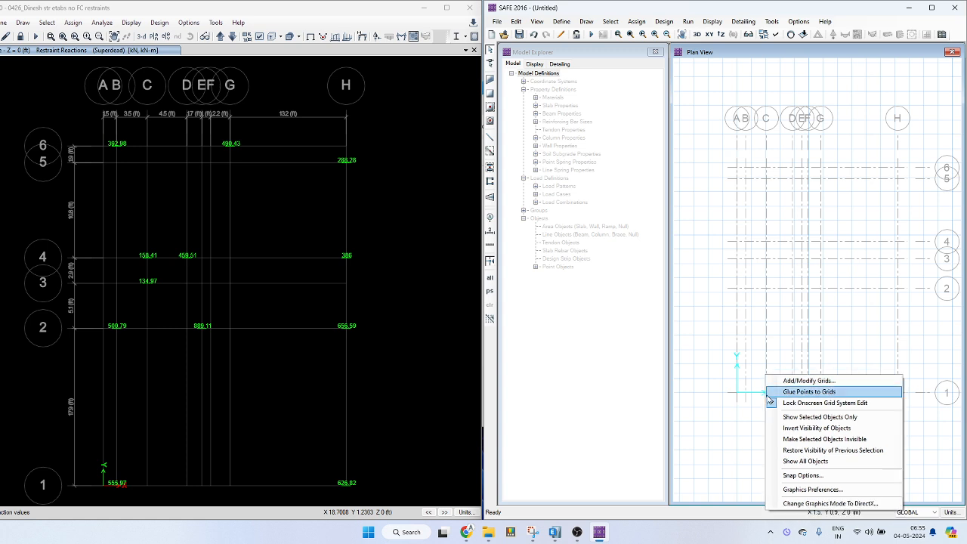
pyautogui.click(785, 403)
pyautogui.rightClick(765, 395)
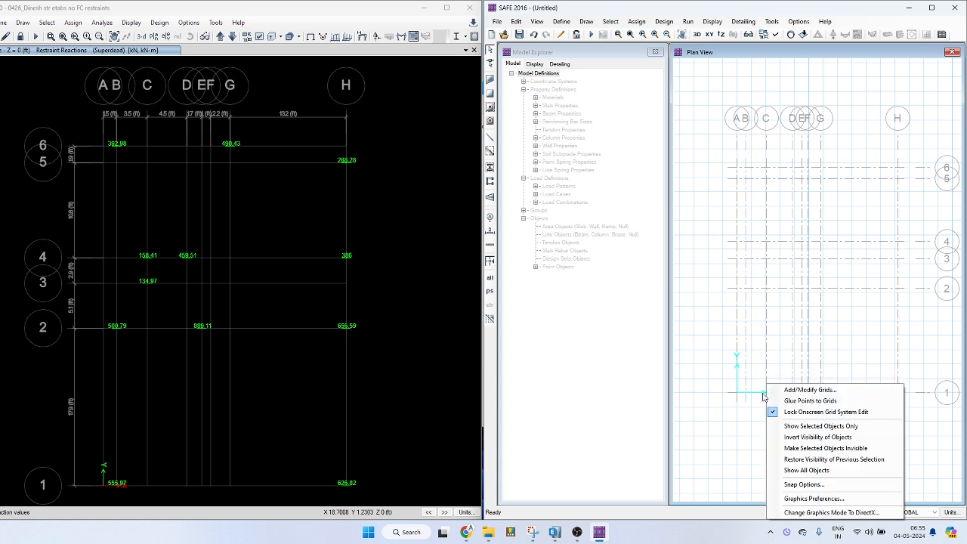
pyautogui.click(763, 394)
pyautogui.rightClick(767, 394)
pyautogui.click(796, 345)
pyautogui.moveTo(752, 359); pyautogui.dragTo(682, 295, button='middle')
pyautogui.moveTo(723, 333); pyautogui.dragTo(760, 341, button='middle')
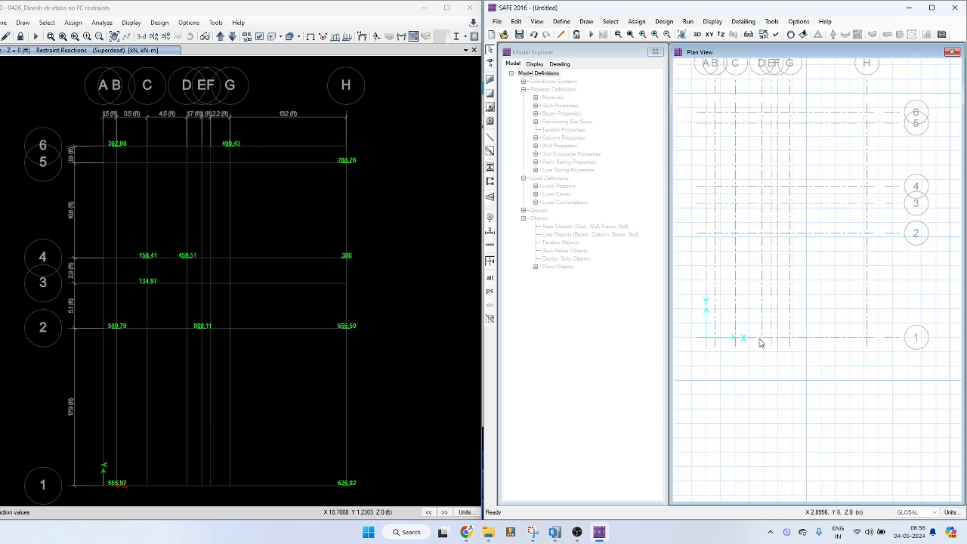
pyautogui.scroll(3, 744, 344)
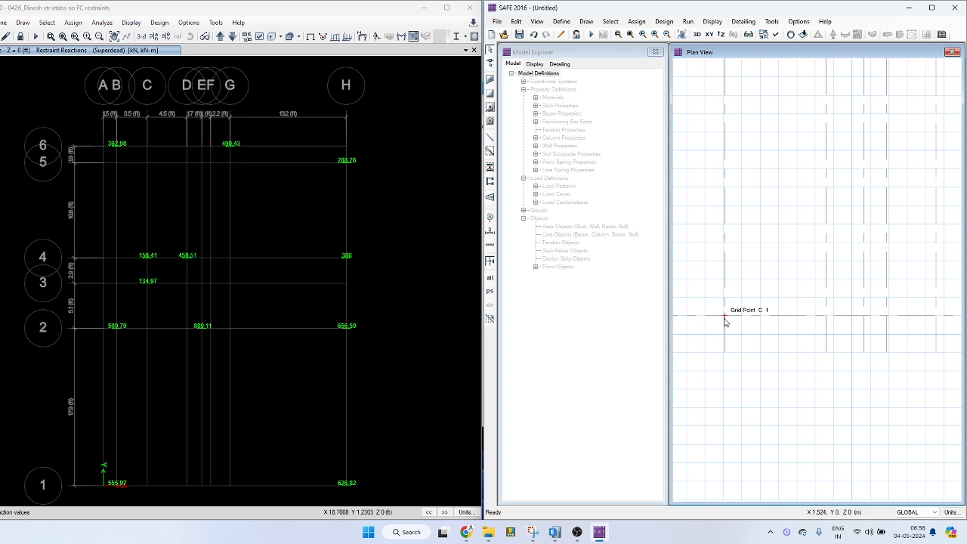
pyautogui.rightClick(828, 316)
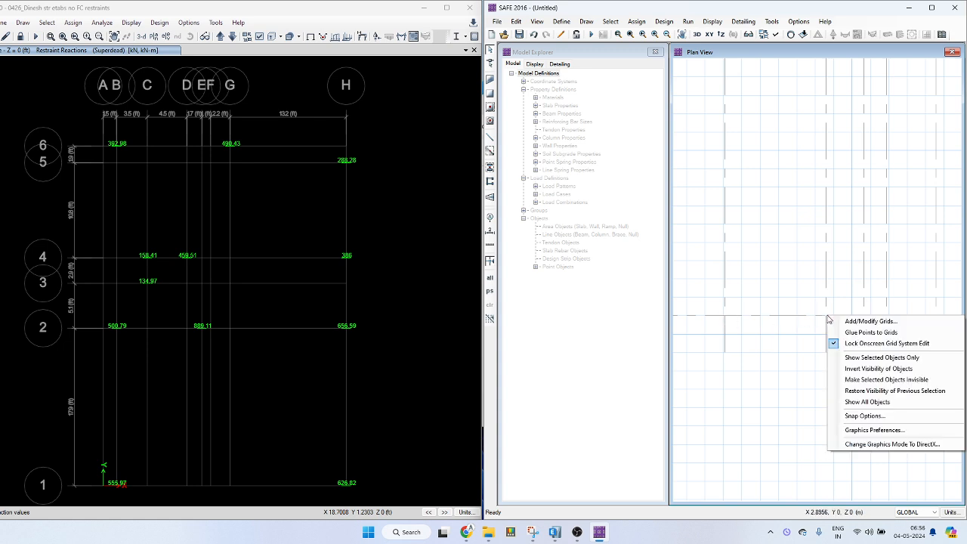
pyautogui.scroll(-6, 813, 271)
pyautogui.moveTo(815, 194); pyautogui.dragTo(779, 253, button='middle')
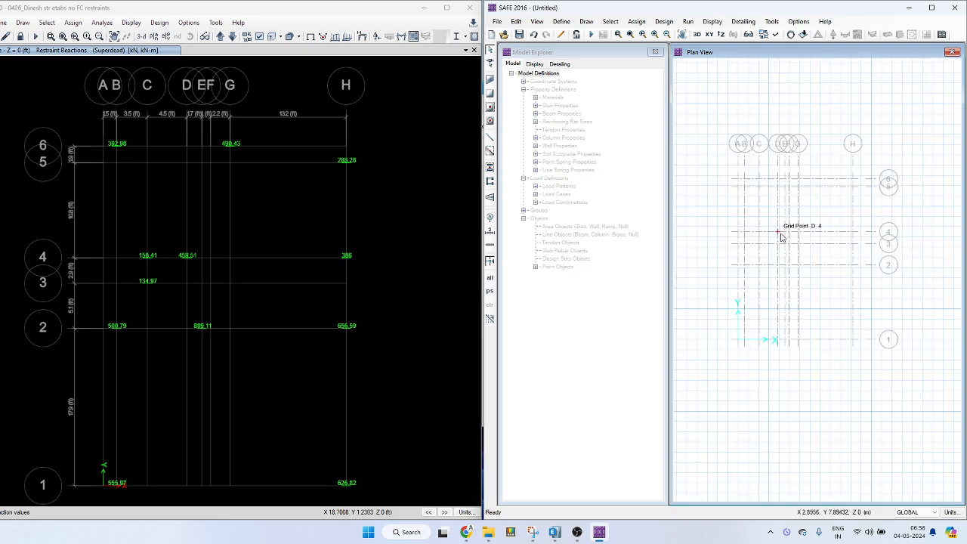
pyautogui.click(780, 233)
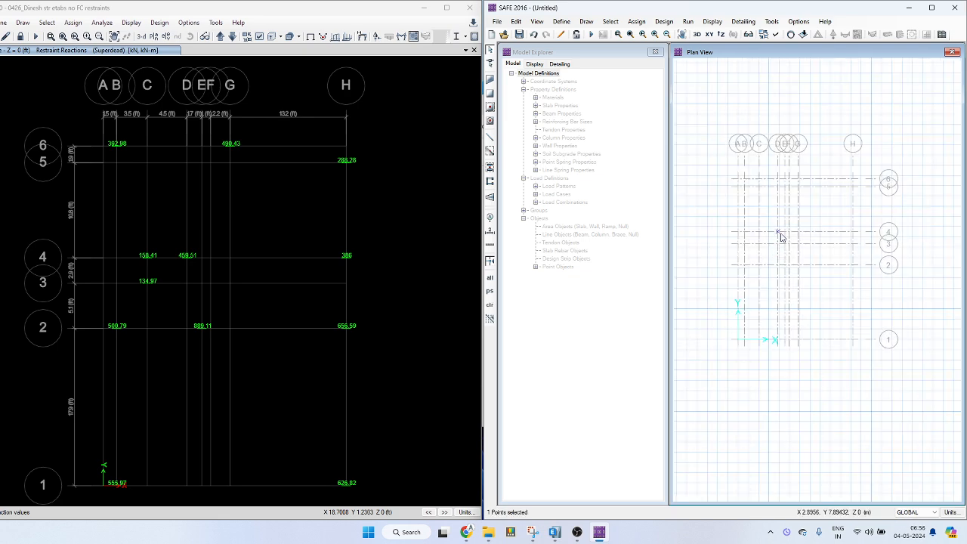
# Compare the Superdead_ABOVE gravity load at the grid B-1 point in SAFE with the Superdead reaction in ETABS.
pyautogui.rightClick(745, 341)
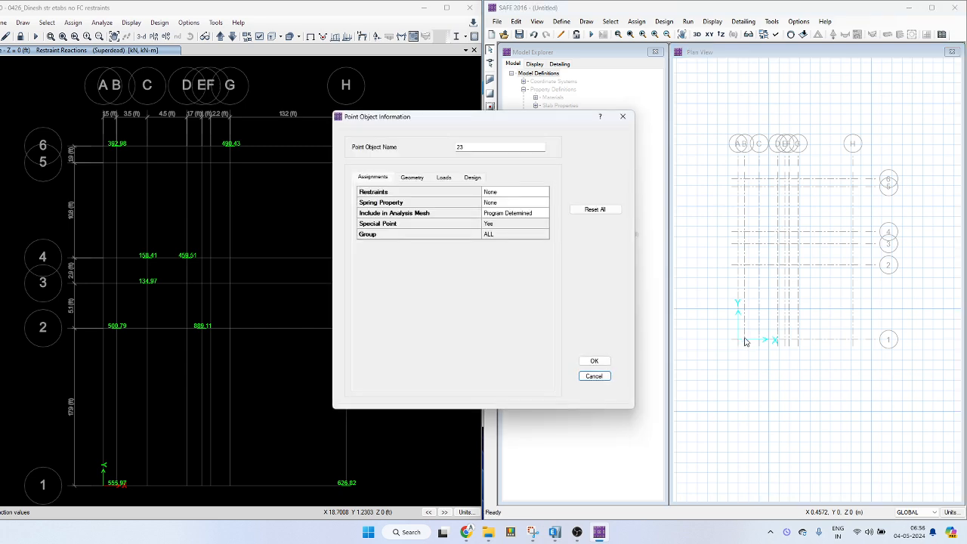
pyautogui.click(444, 177)
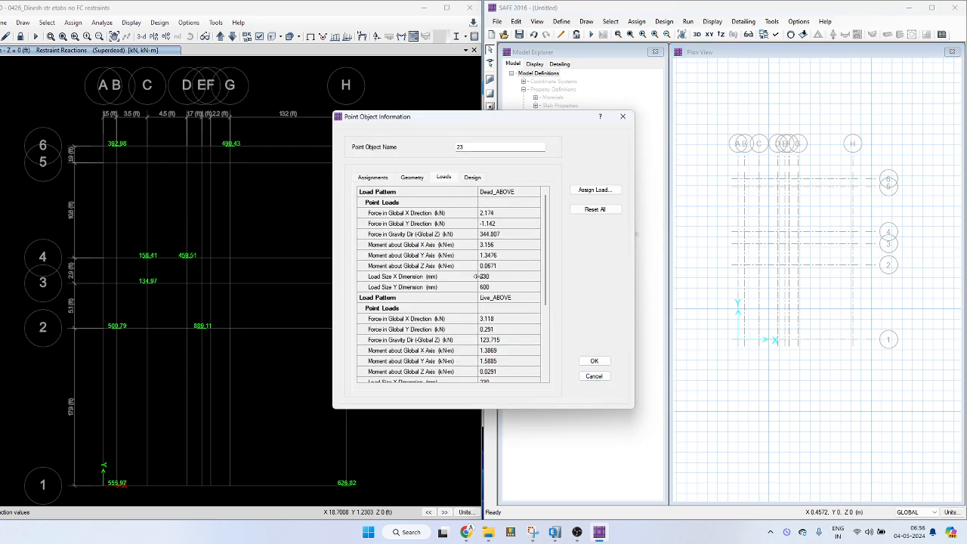
pyautogui.scroll(-3, 521, 305)
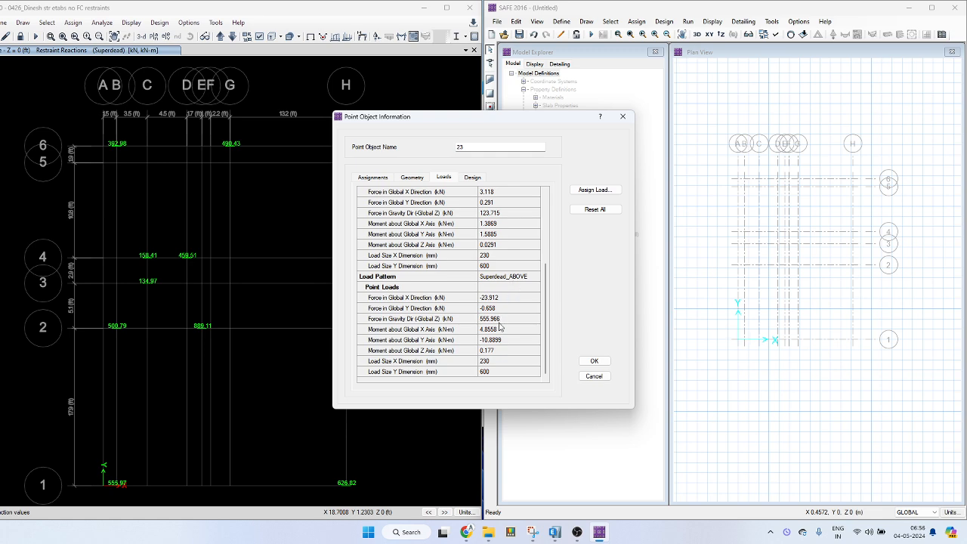
pyautogui.click(593, 376)
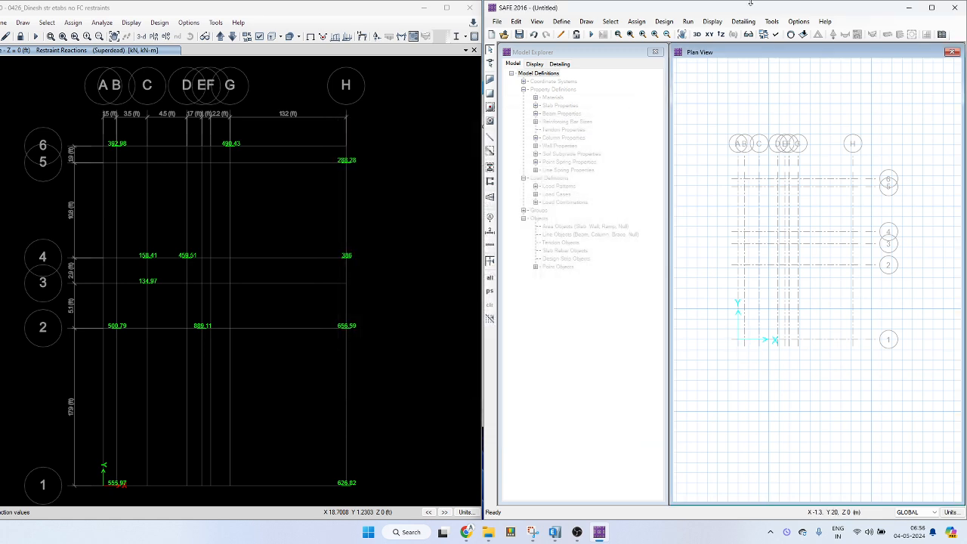
# Make the point objects visible in the SAFE plan by turning off their Invisible display option.
pyautogui.click(778, 37)
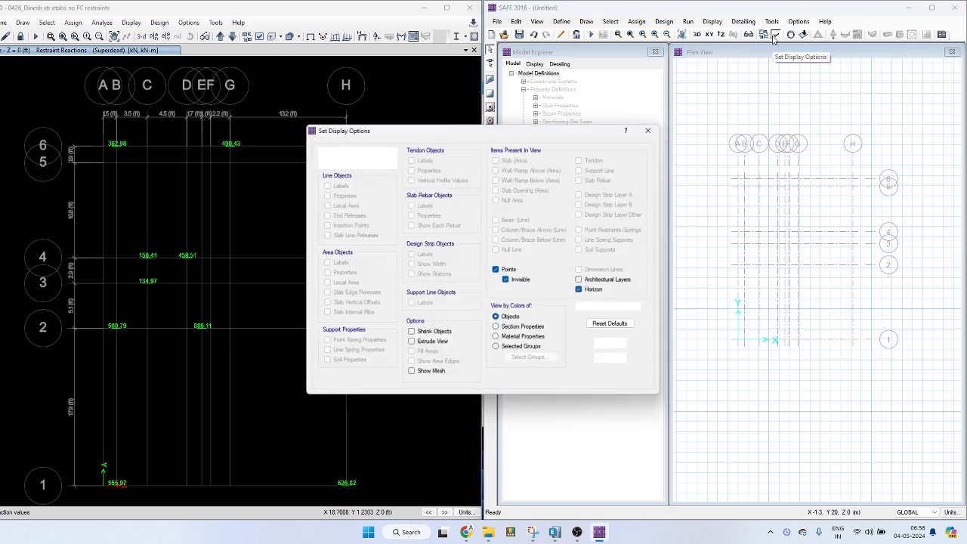
pyautogui.click(505, 281)
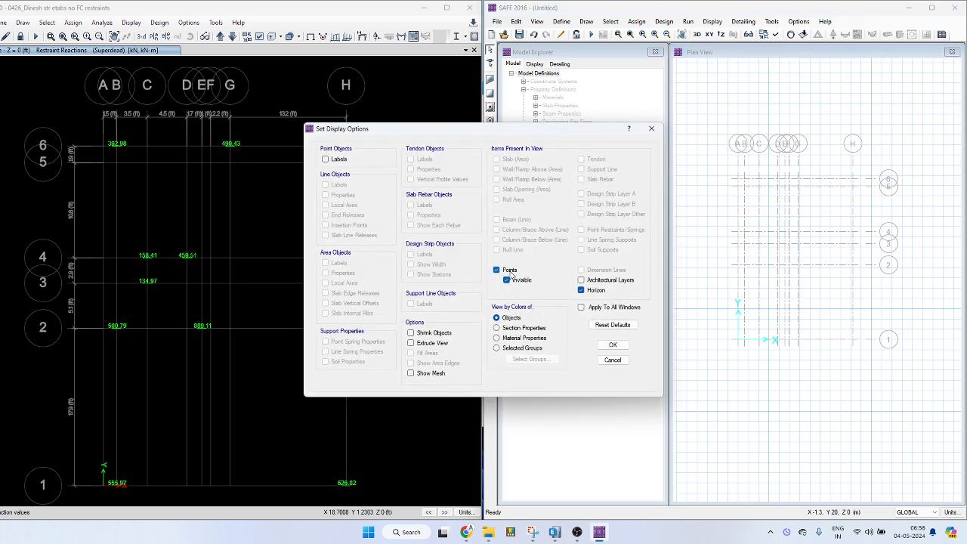
pyautogui.click(613, 344)
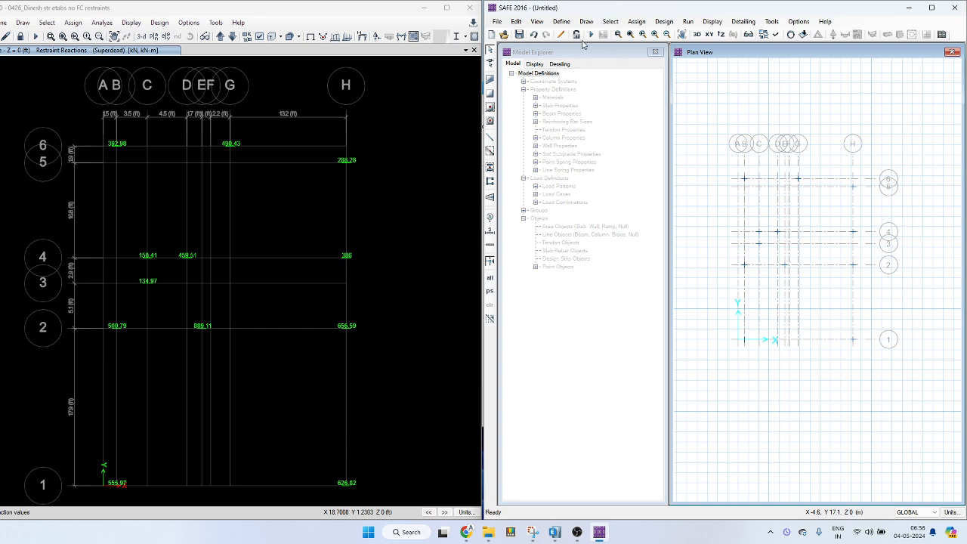
# Maximize the SAFE window and open the material definitions.
pyautogui.click(935, 9)
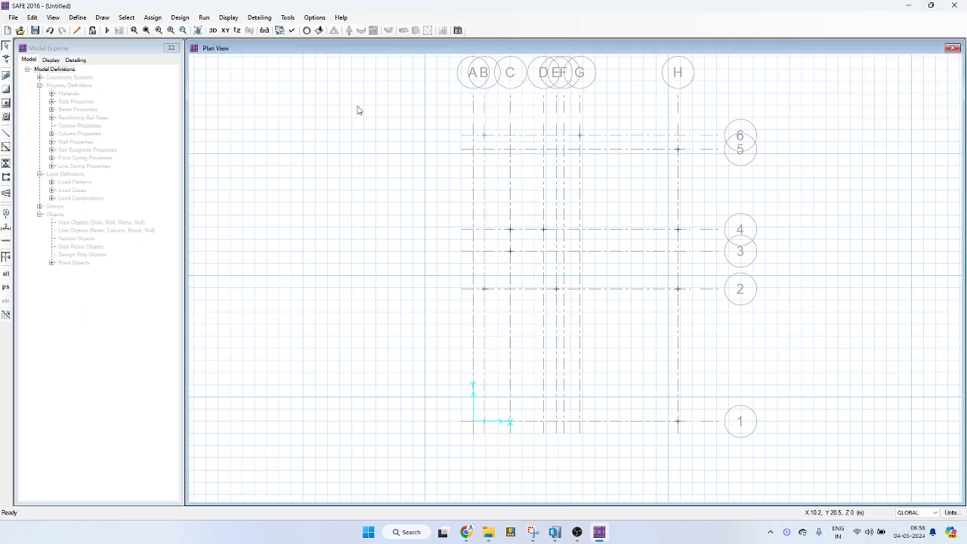
pyautogui.click(102, 16)
pyautogui.click(92, 29)
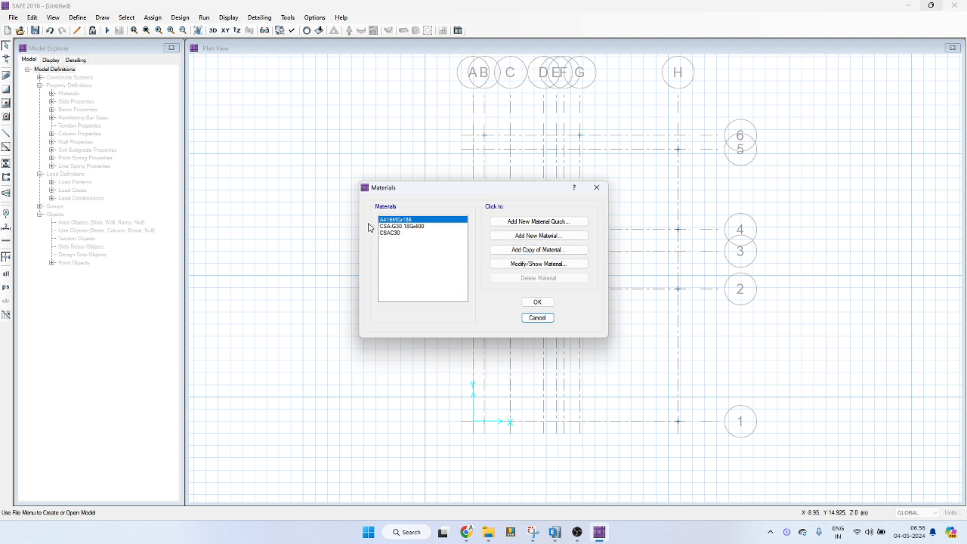
# Add a new concrete material named M20.
pyautogui.click(409, 233)
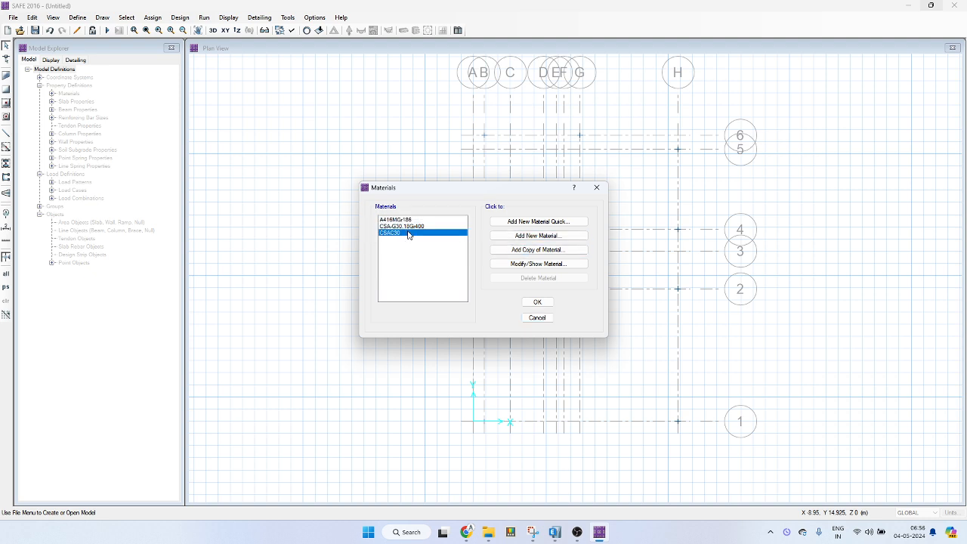
pyautogui.click(531, 235)
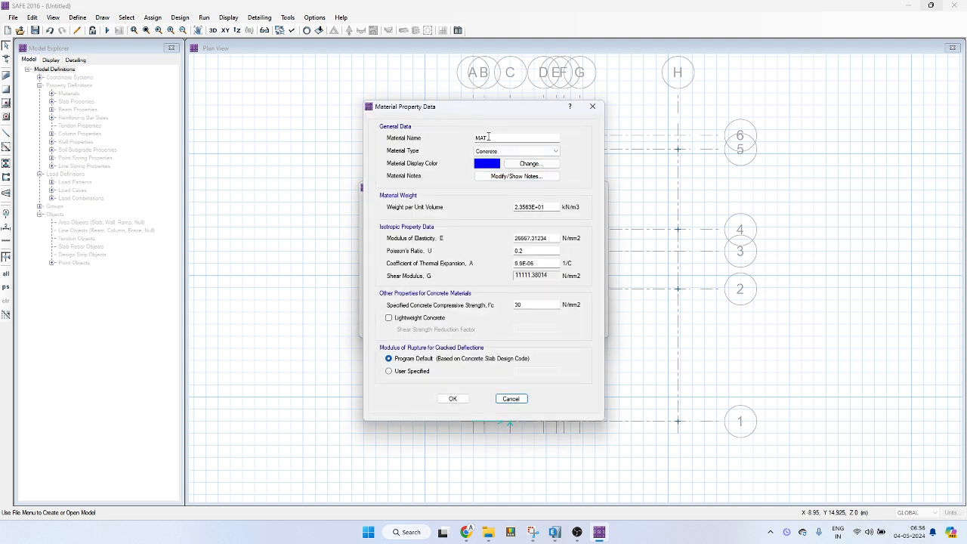
pyautogui.moveTo(489, 137); pyautogui.dragTo(477, 136)
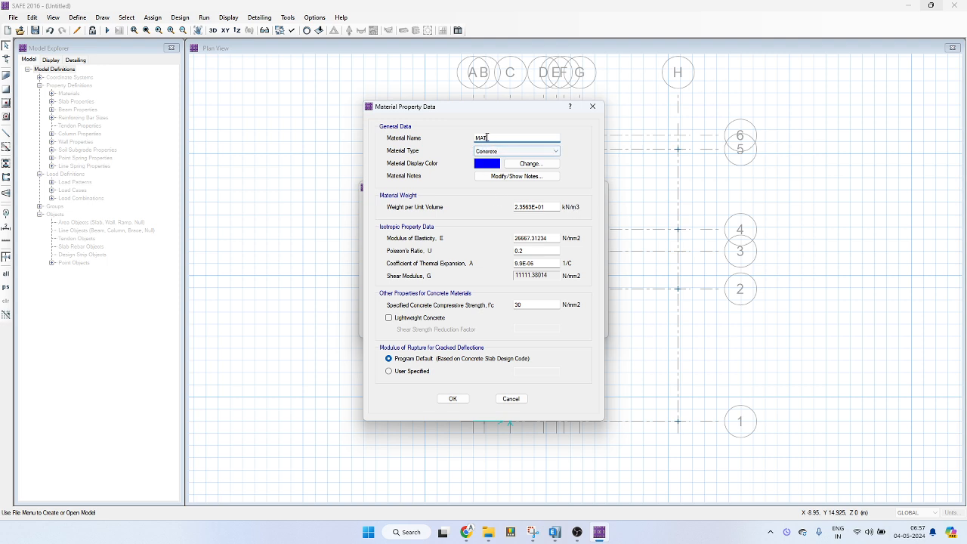
pyautogui.moveTo(488, 137); pyautogui.dragTo(480, 136)
pyautogui.press('Num_Lock')
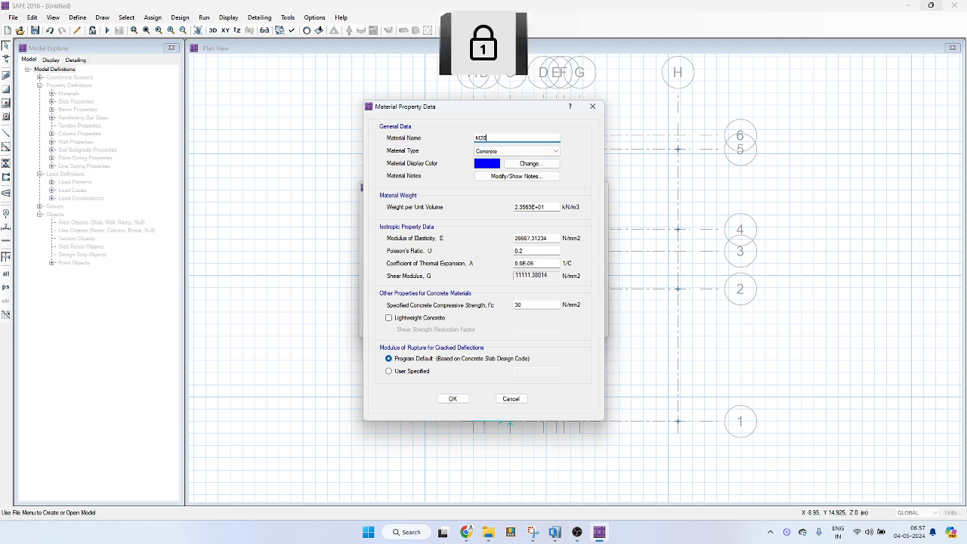
# Set M20's modulus of elasticity to 22360 N/mm2 and its concrete compressive strength to 20 N/mm2, and save the material.
pyautogui.click(545, 238)
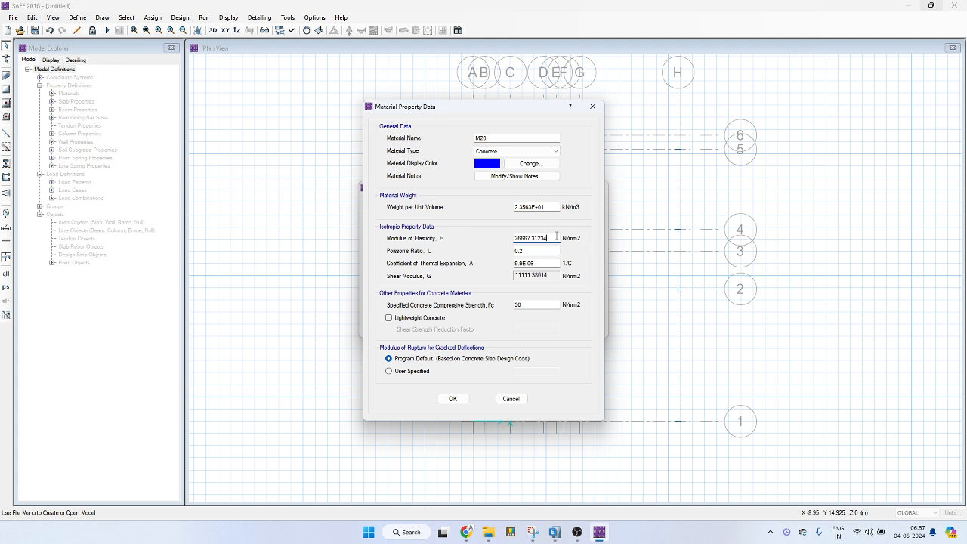
pyautogui.moveTo(557, 238); pyautogui.dragTo(388, 232)
pyautogui.write('22360')
pyautogui.moveTo(530, 304); pyautogui.dragTo(419, 320)
pyautogui.write('20')
pyautogui.click(450, 398)
# Add another new material of type Rebar named Fe500.
pyautogui.click(554, 238)
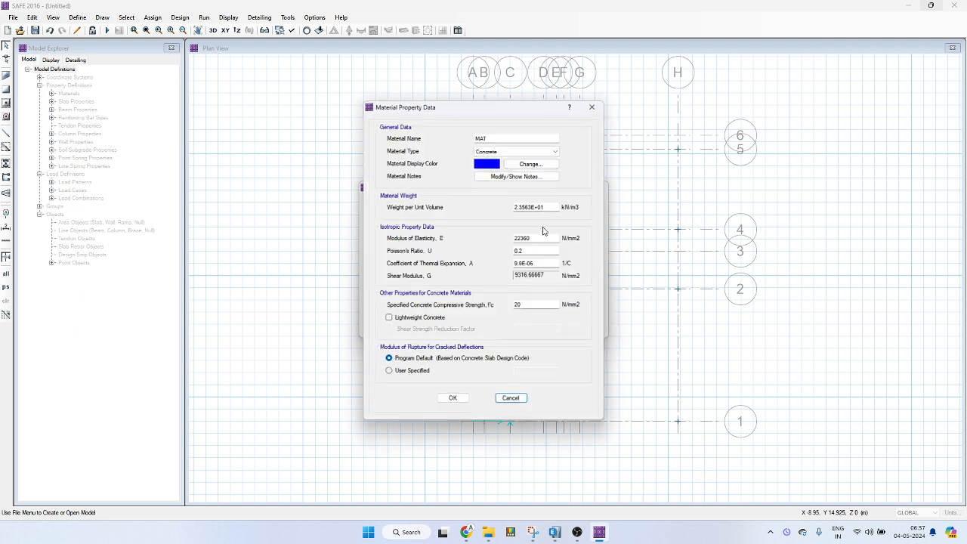
pyautogui.click(503, 151)
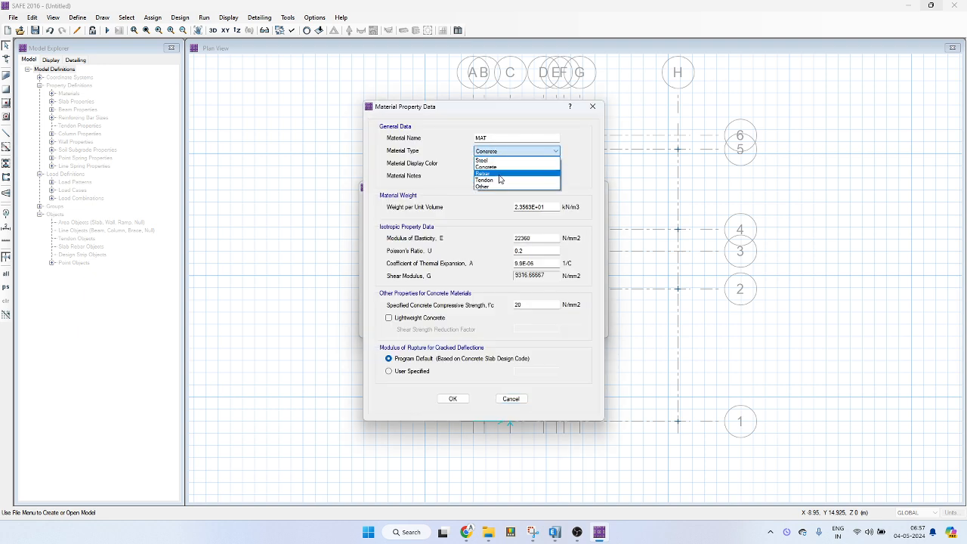
pyautogui.click(495, 156)
pyautogui.doubleClick(497, 138)
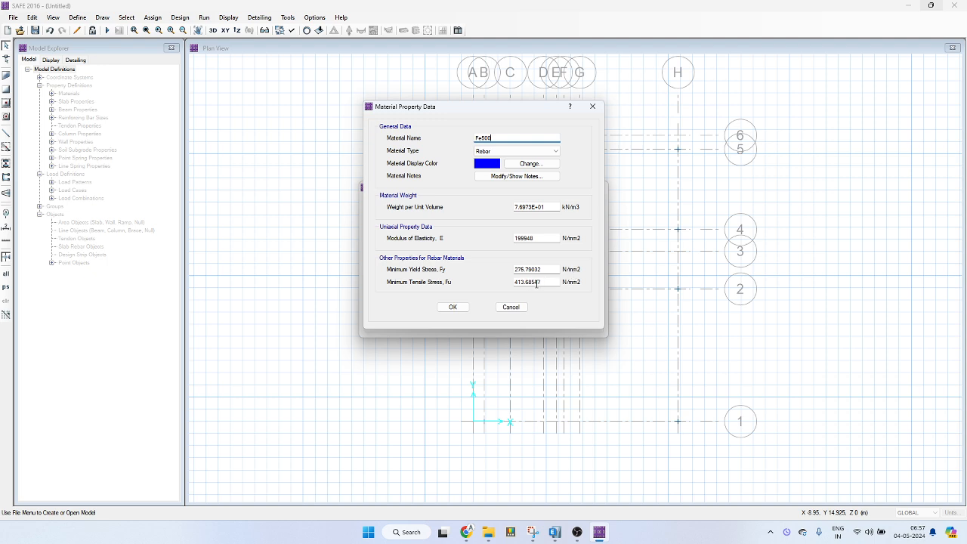
# Set the minimum tensile stress of Fe500 to 500 N/mm2 and save the material definitions.
pyautogui.doubleClick(543, 281)
pyautogui.write('500')
pyautogui.click(525, 272)
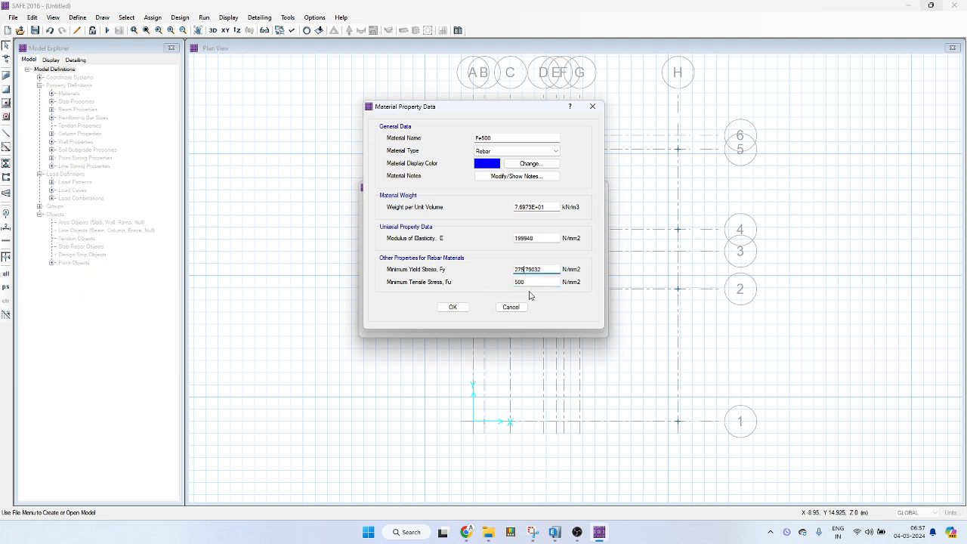
pyautogui.click(453, 308)
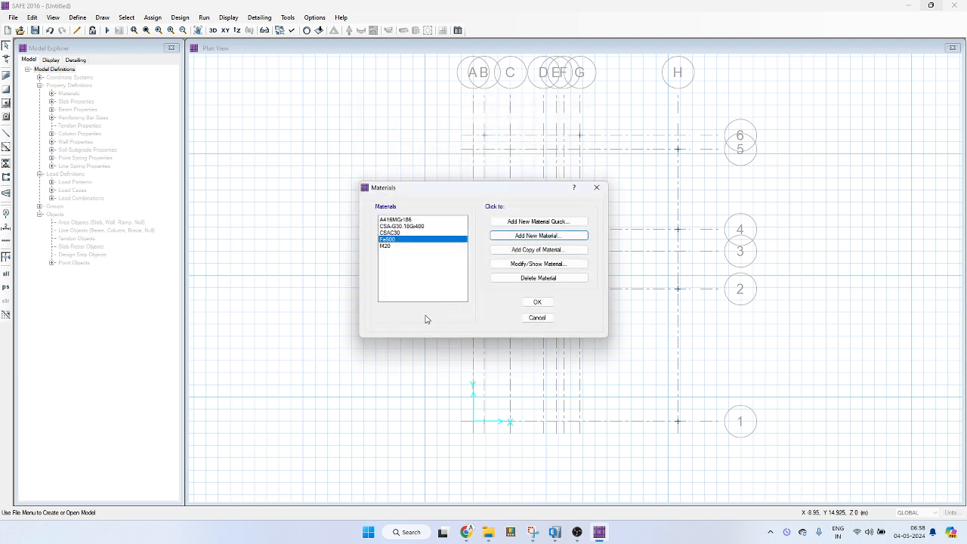
pyautogui.click(538, 303)
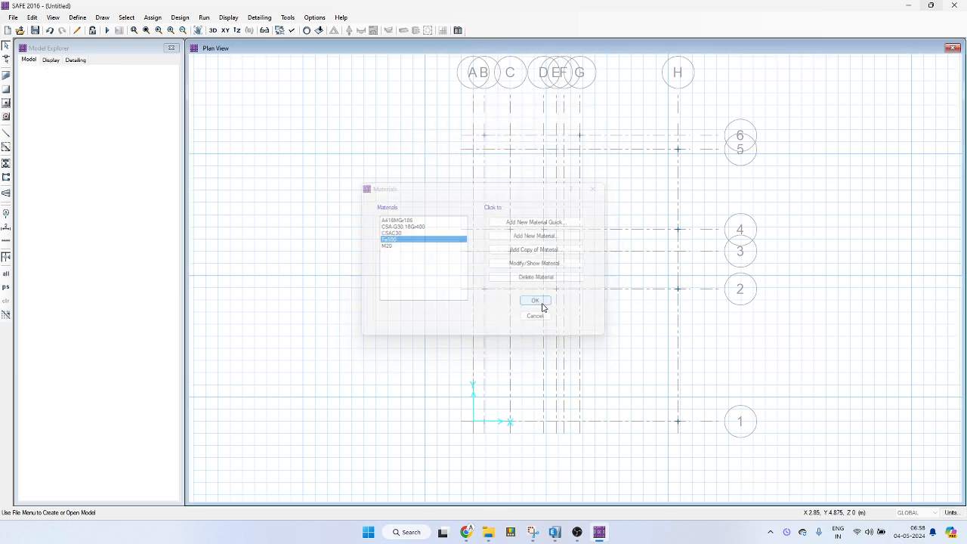
# Add a new slab property named SLAB 12" with a thickness of 300 mm.
pyautogui.click(77, 17)
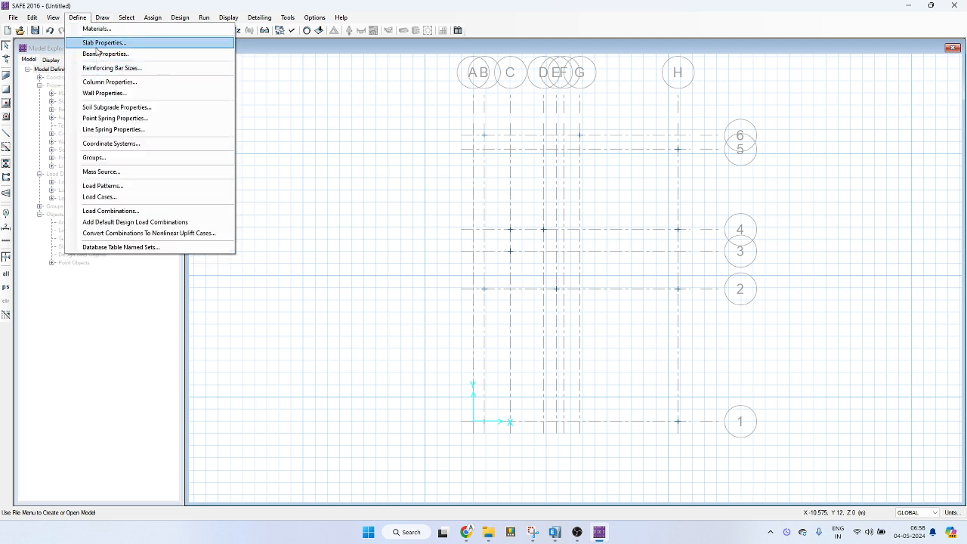
pyautogui.click(102, 42)
pyautogui.click(528, 231)
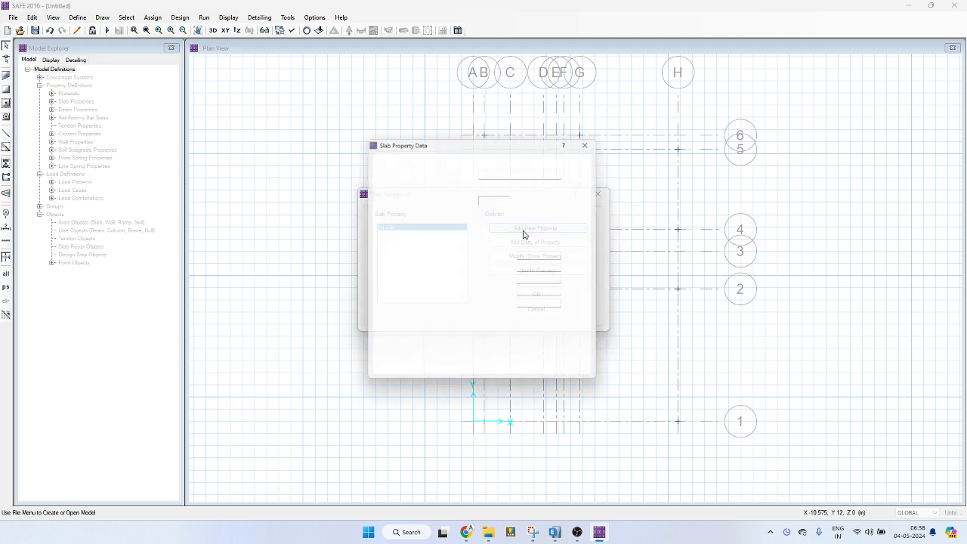
pyautogui.click(503, 170)
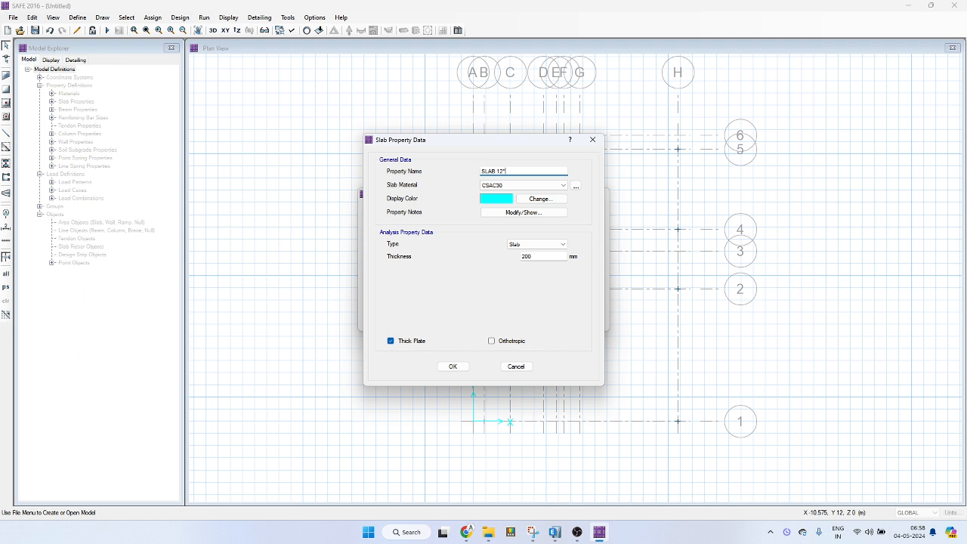
pyautogui.doubleClick(538, 255)
pyautogui.write('300')
# Use M20 as the material of the SLAB 12" property, keep its type as Slab, and save it.
pyautogui.click(533, 187)
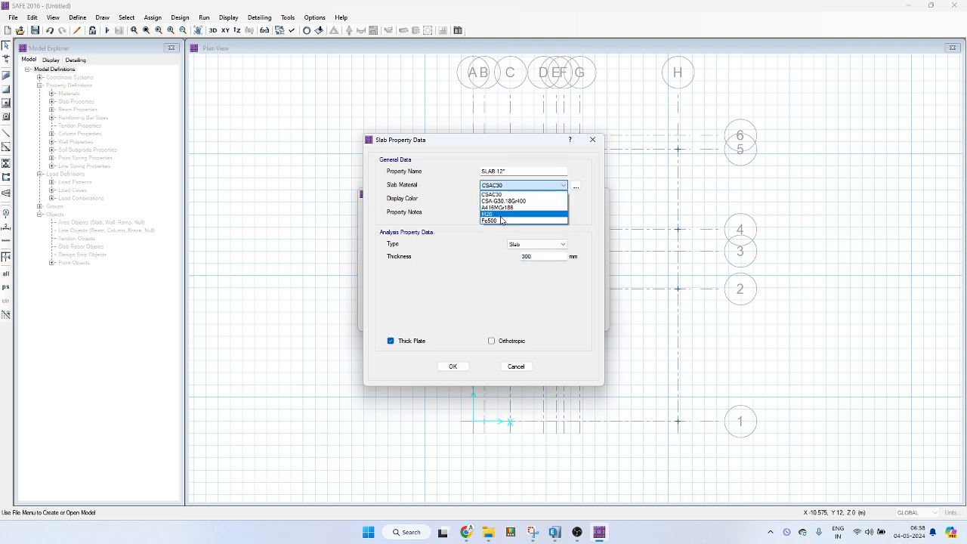
pyautogui.click(503, 214)
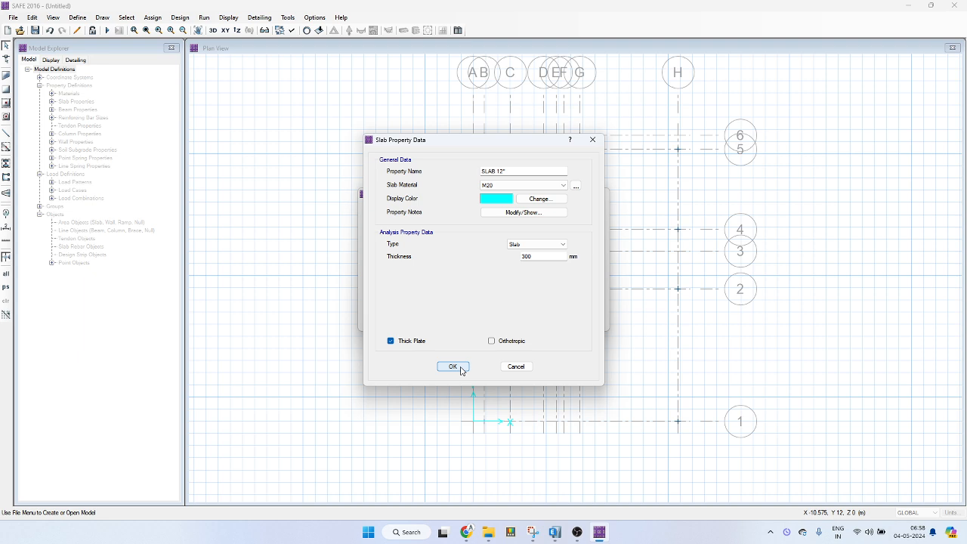
pyautogui.click(539, 244)
pyautogui.click(551, 253)
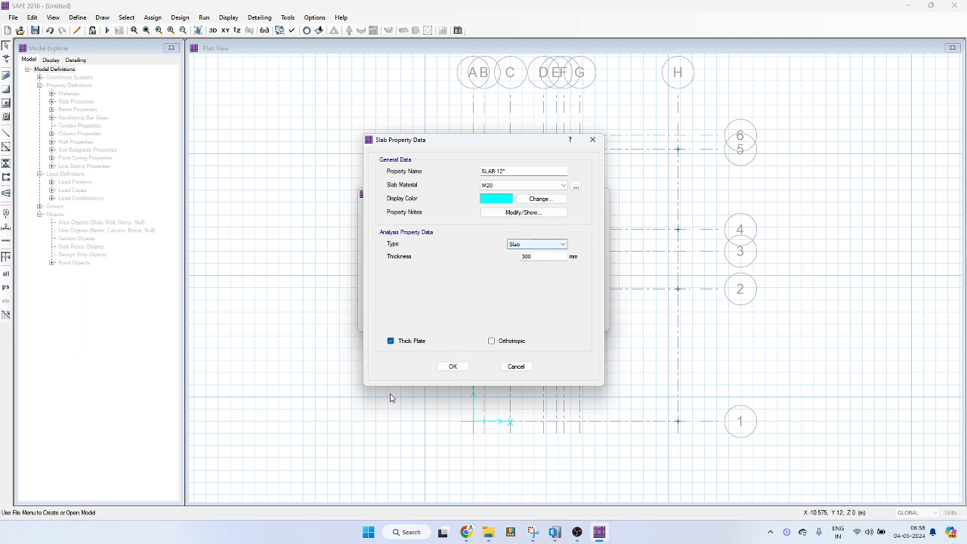
pyautogui.click(561, 245)
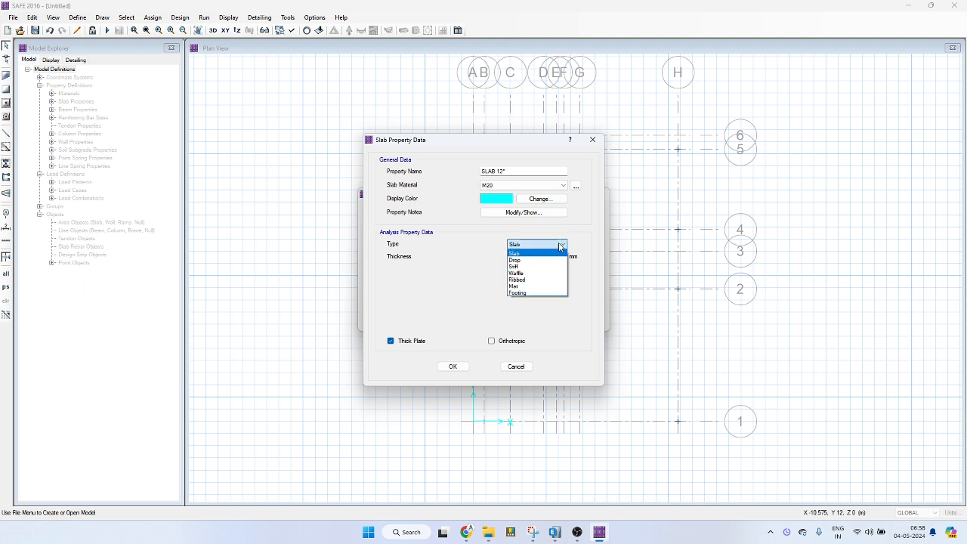
pyautogui.click(560, 247)
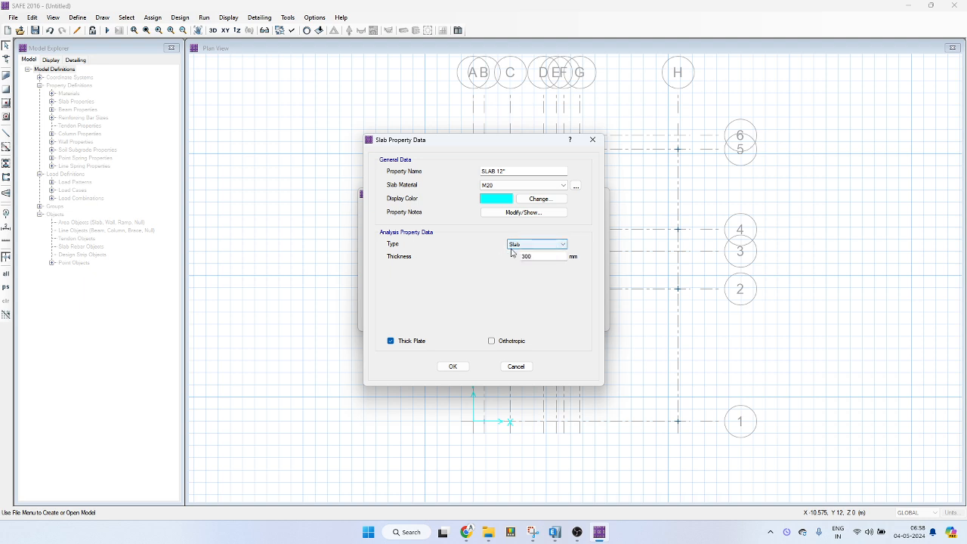
pyautogui.click(453, 367)
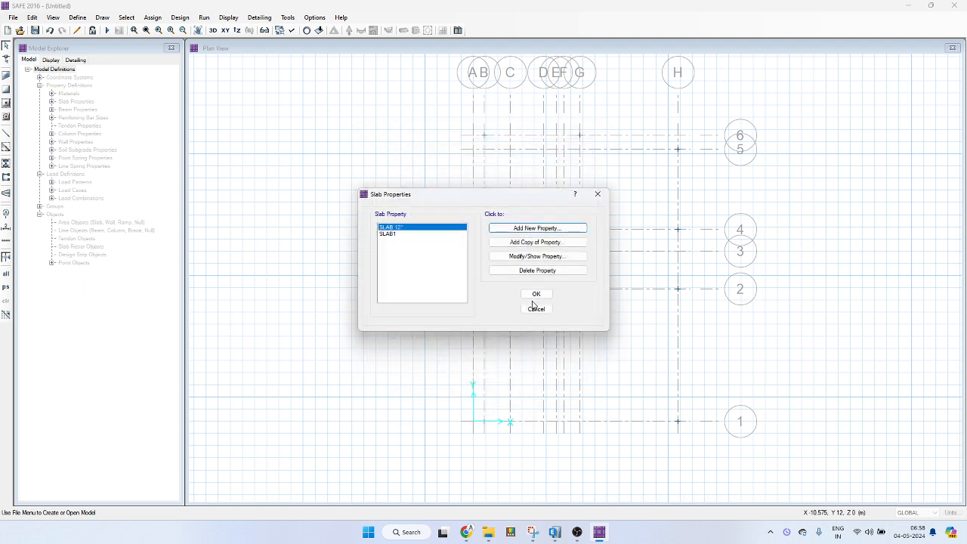
# Delete the SLAB1 property and accept the slab property definitions.
pyautogui.click(402, 235)
pyautogui.click(565, 272)
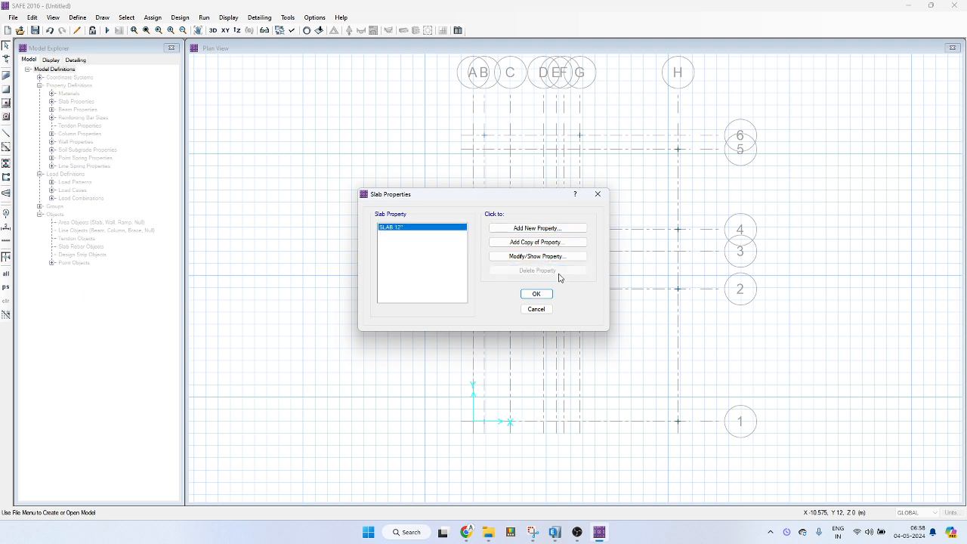
pyautogui.click(545, 296)
# Check in the material definitions whether the default materials A416MGr186, CSA-G30.18Gr400 and CSAC30 can be deleted.
pyautogui.click(77, 17)
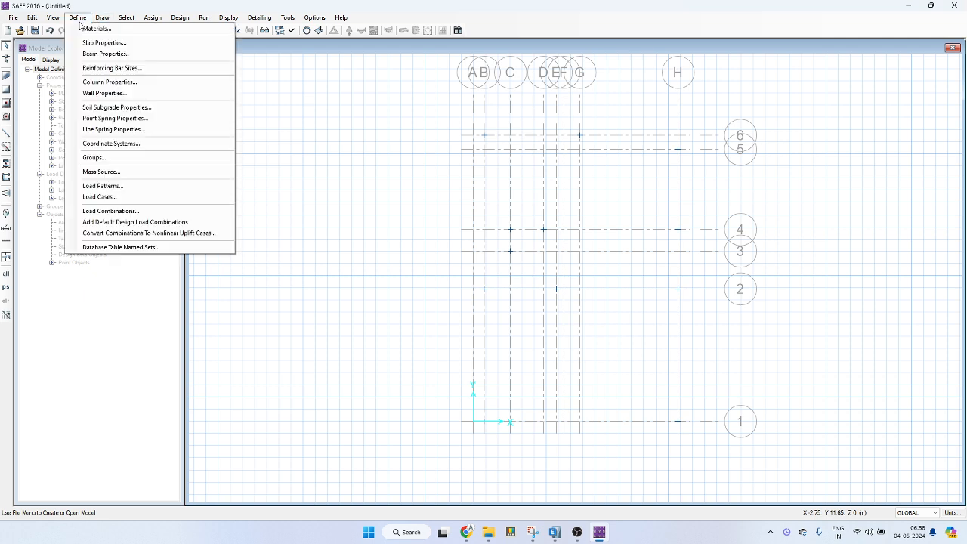
pyautogui.click(95, 29)
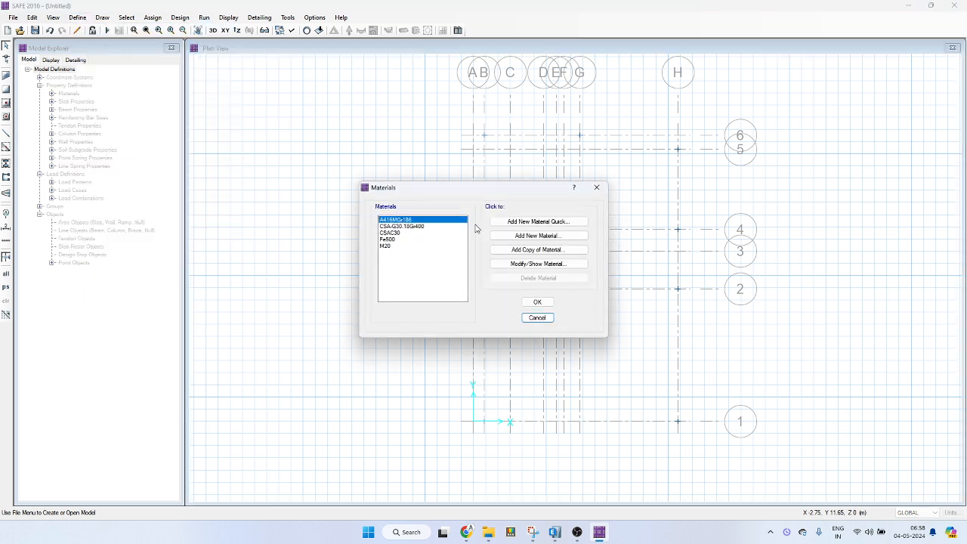
pyautogui.click(412, 226)
pyautogui.click(410, 219)
pyautogui.click(403, 233)
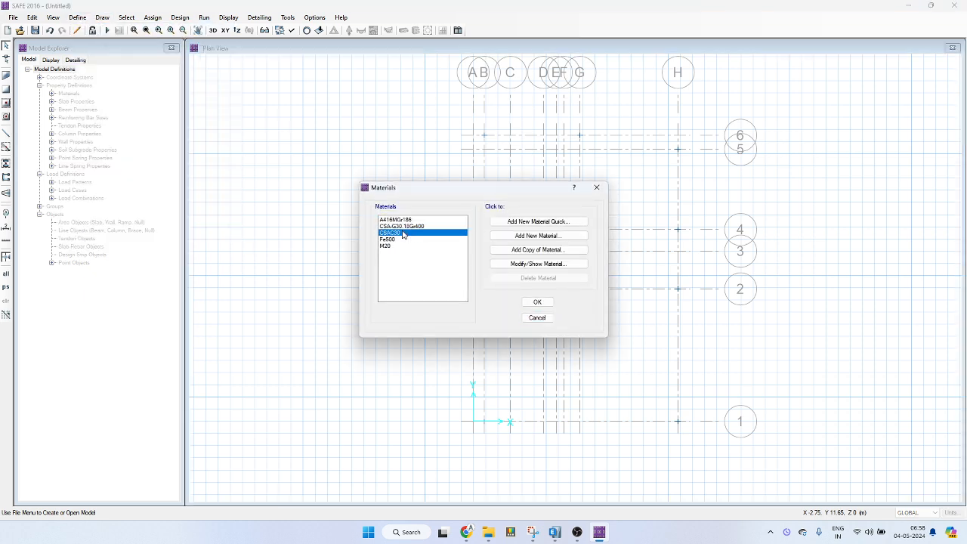
pyautogui.click(400, 226)
pyautogui.click(399, 220)
pyautogui.click(396, 240)
pyautogui.click(401, 233)
pyautogui.click(535, 317)
# Open the column property definitions in SAFE, check the column layout one level up in the ETABS plan, and return to SAFE.
pyautogui.click(77, 16)
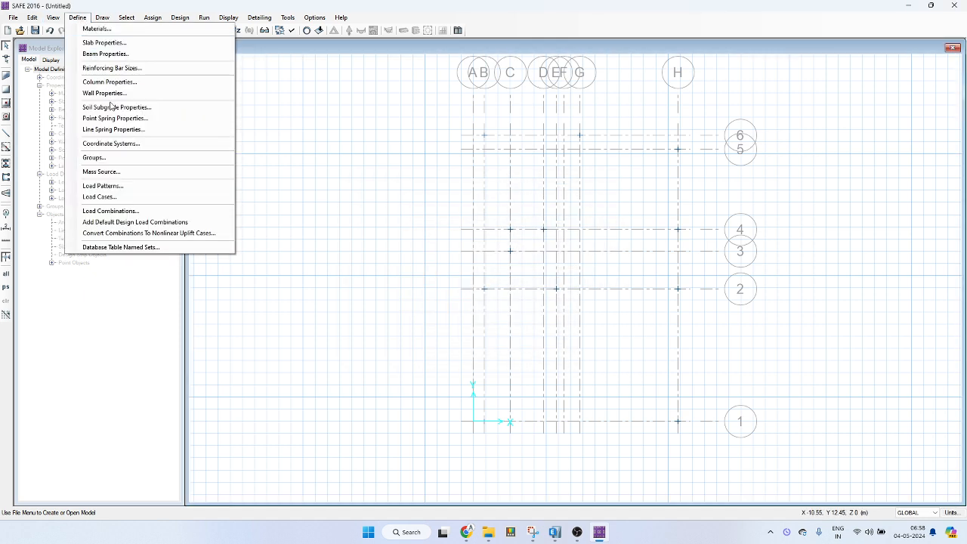
pyautogui.click(124, 82)
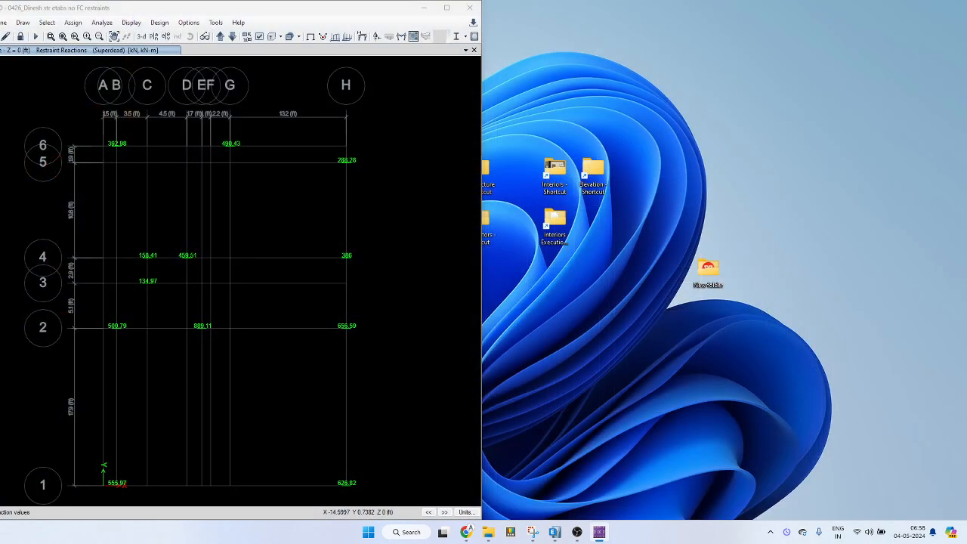
pyautogui.hotkey('alt', 'Tab')
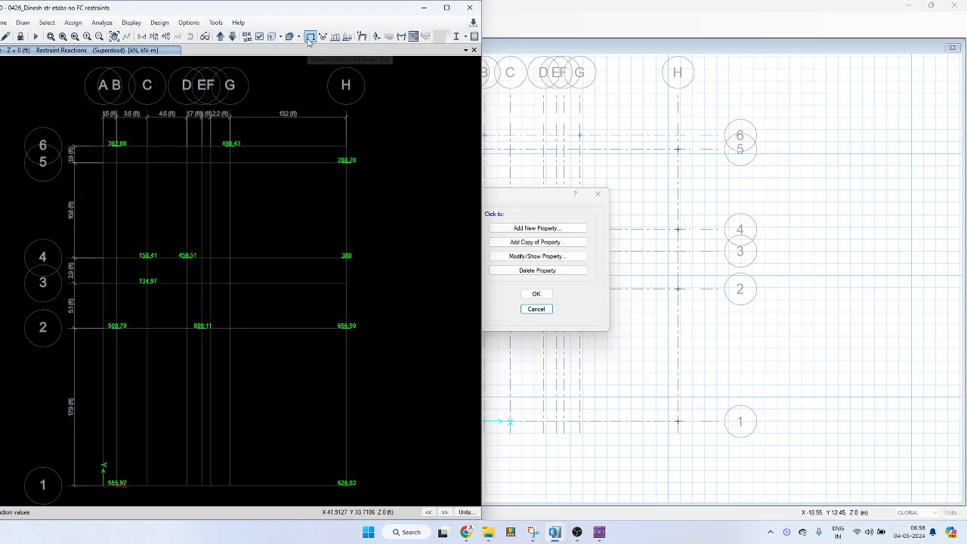
pyautogui.click(220, 36)
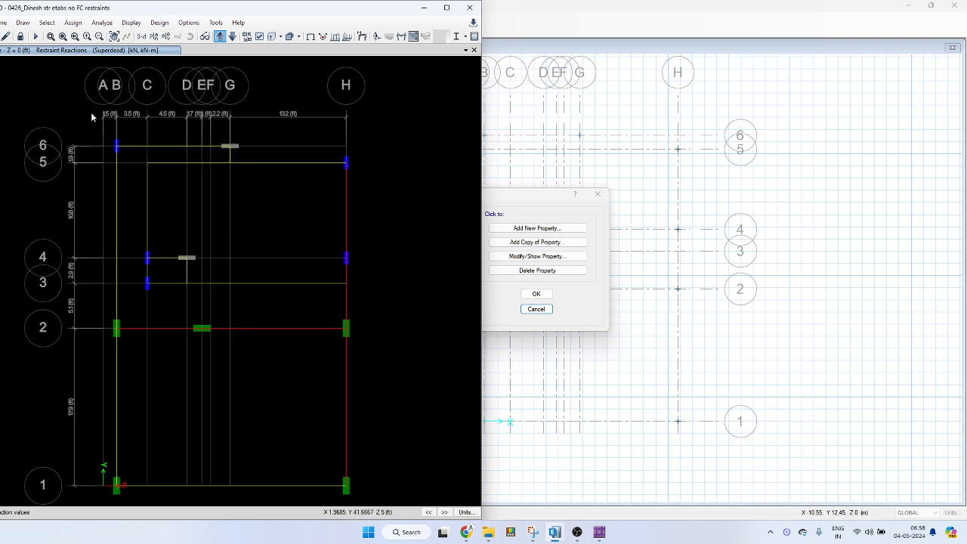
pyautogui.click(522, 203)
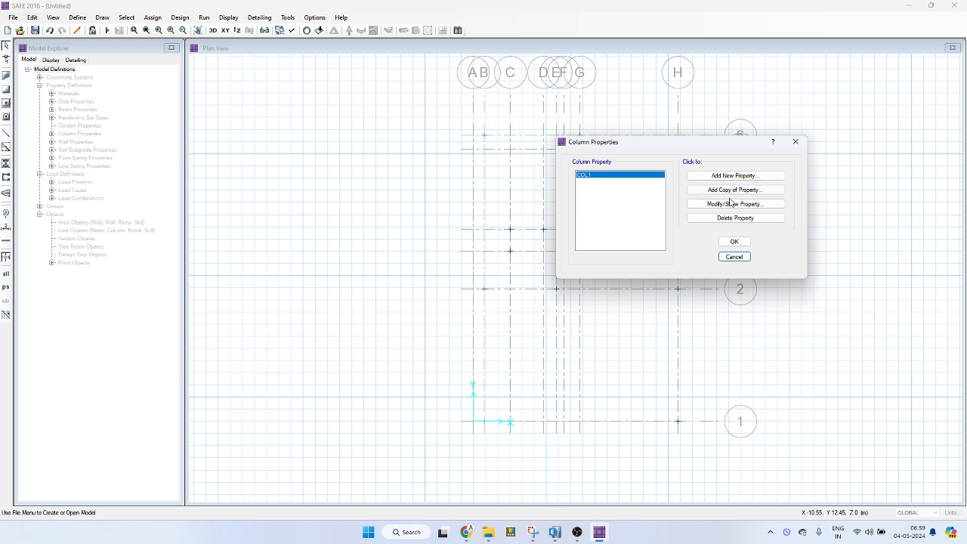
# Rename column property COL1 as C 150x450 and set it to 450 mm parallel to the 2-axis and 150 mm parallel to the 3-axis.
pyautogui.click(731, 202)
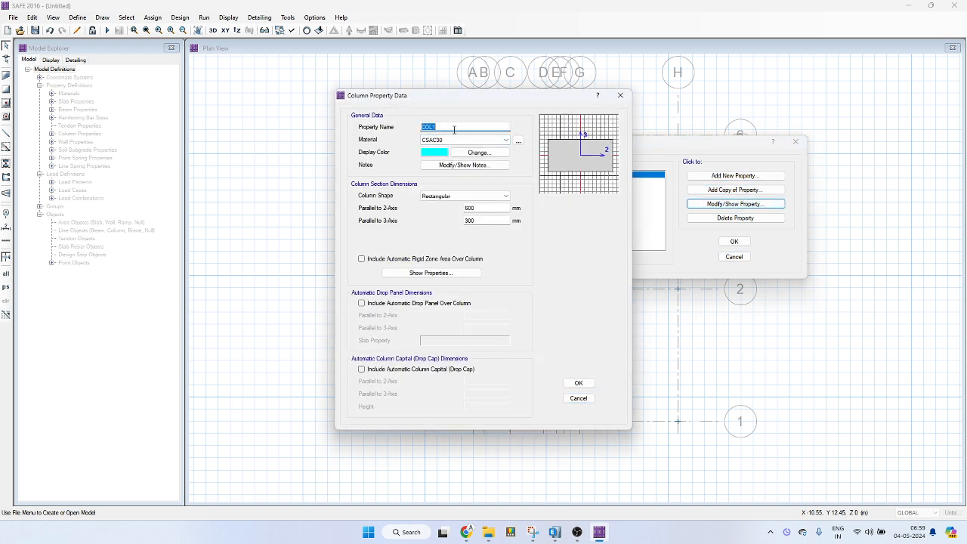
pyautogui.write('C')
pyautogui.press('Tab')
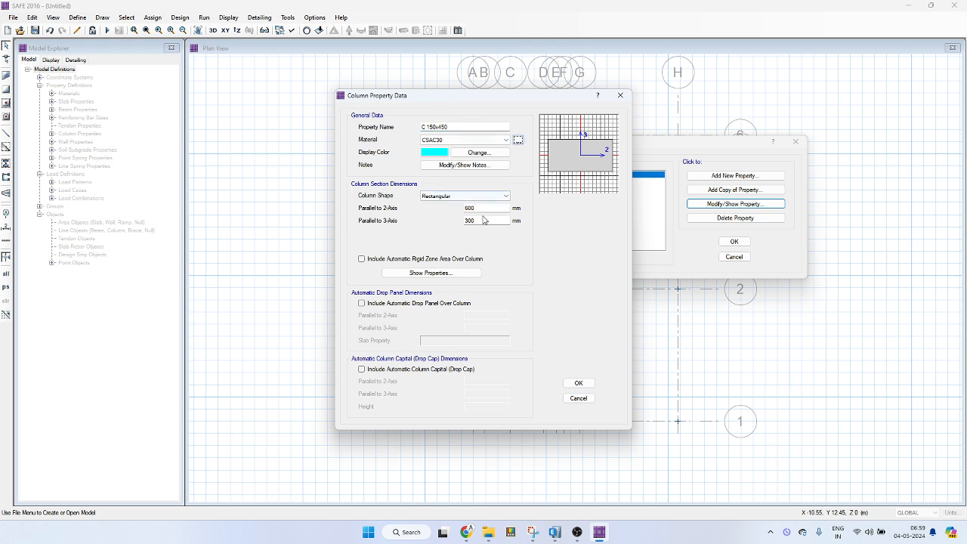
pyautogui.moveTo(481, 209); pyautogui.dragTo(454, 213)
pyautogui.write('450')
pyautogui.moveTo(491, 222); pyautogui.dragTo(424, 222)
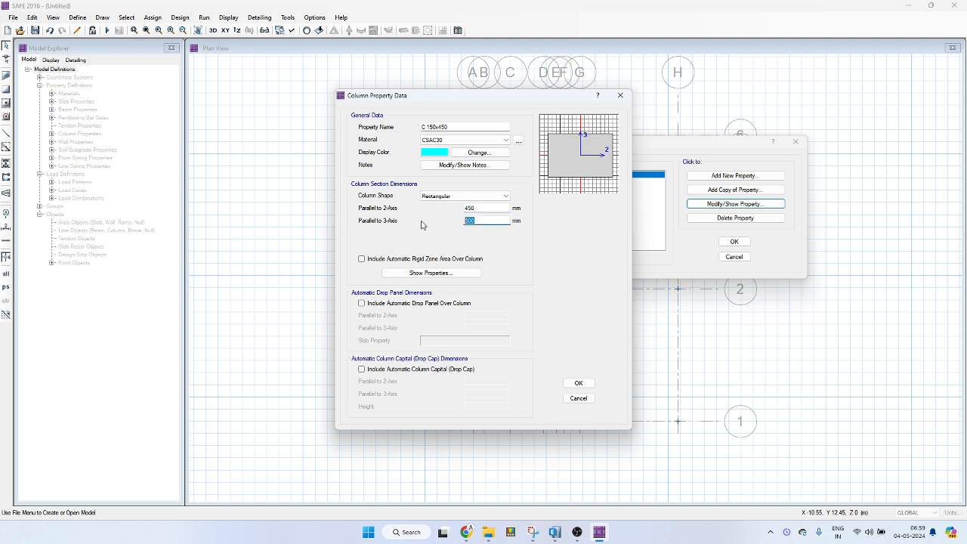
pyautogui.write('150')
pyautogui.click(579, 383)
# Change the material of the C 150x450 column property to M20.
pyautogui.click(707, 212)
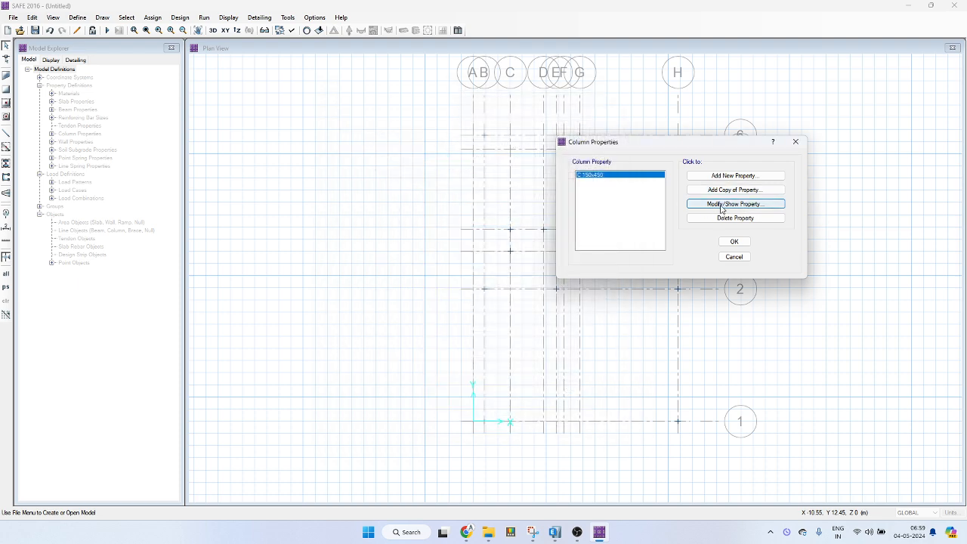
pyautogui.click(466, 139)
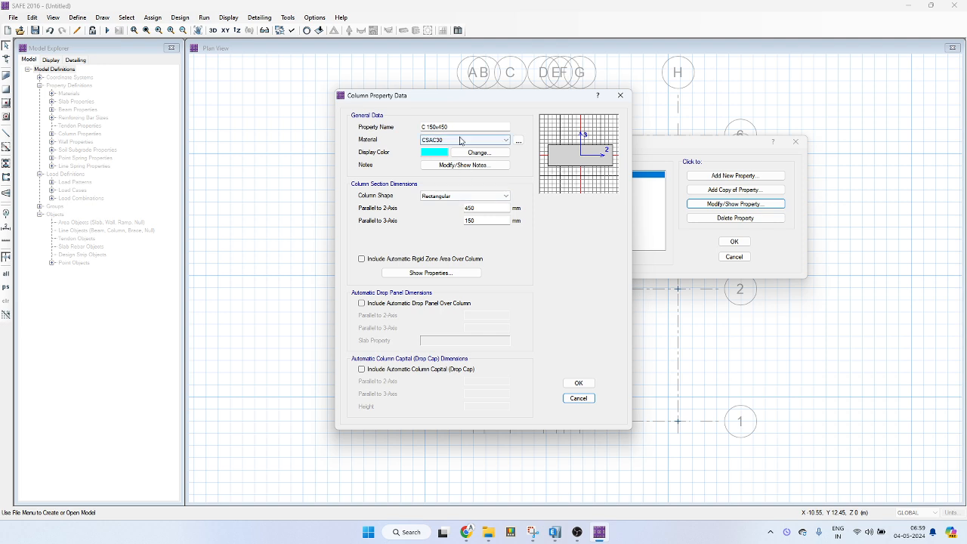
pyautogui.click(453, 170)
pyautogui.click(574, 383)
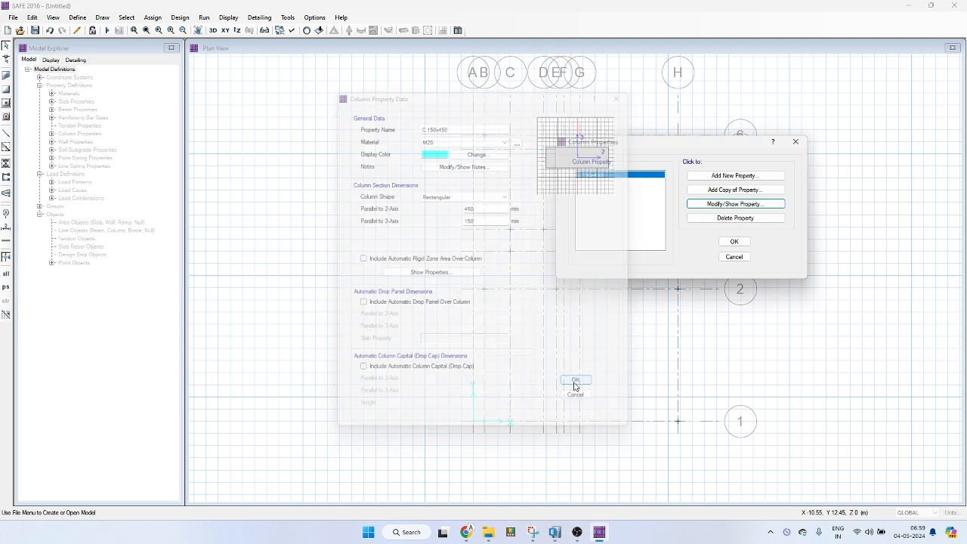
# Add a copy of column property C 150x450 named C 150x600, with 600 mm parallel to the 2-axis.
pyautogui.click(733, 190)
pyautogui.click(449, 129)
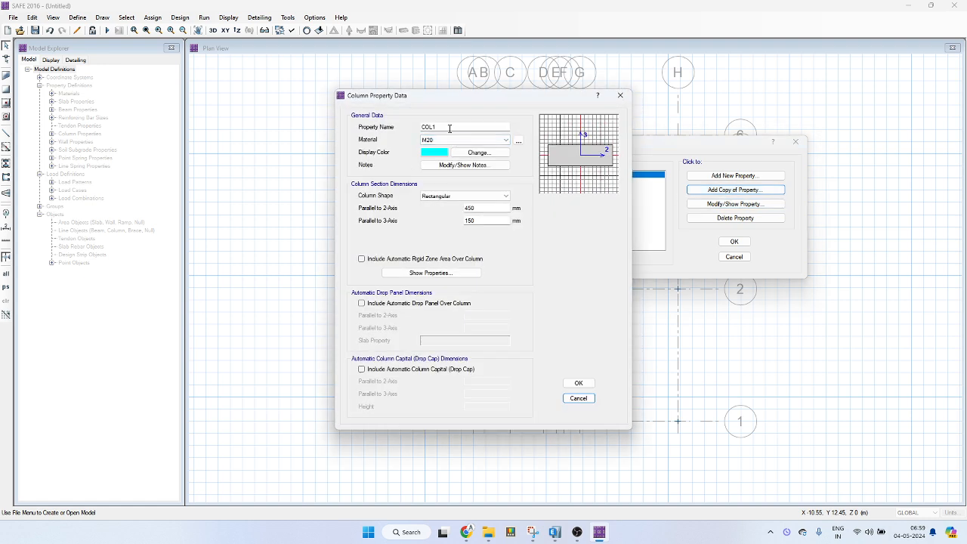
pyautogui.doubleClick(427, 126)
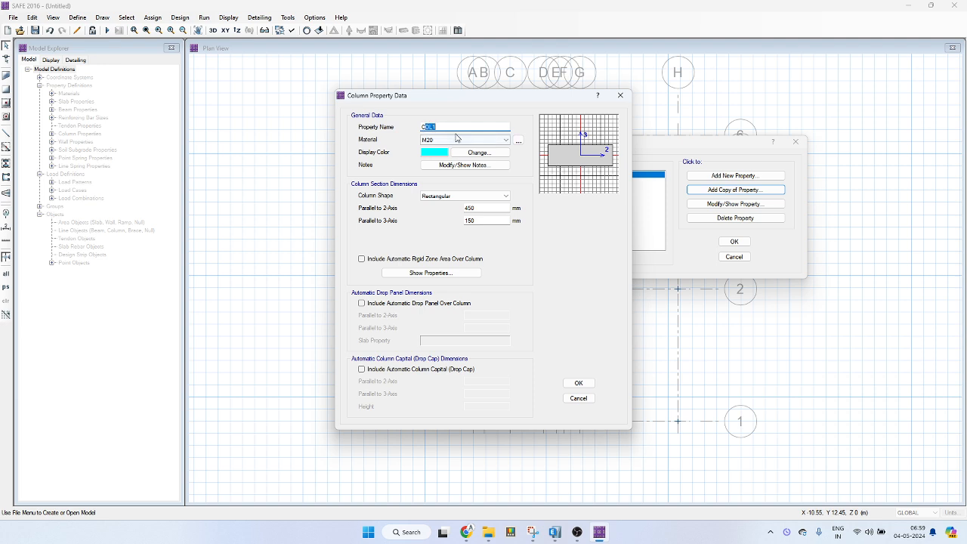
pyautogui.write('C')
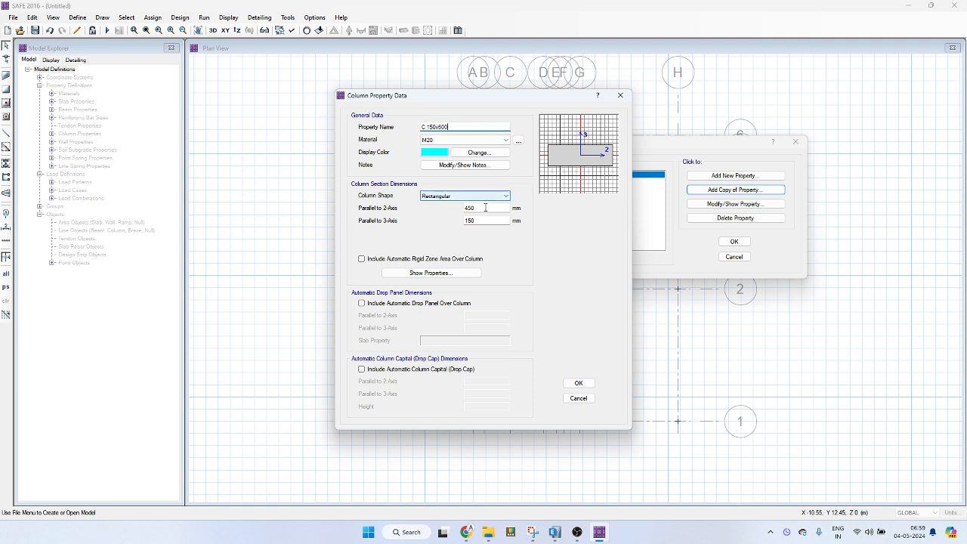
pyautogui.moveTo(479, 206); pyautogui.dragTo(449, 210)
pyautogui.write('600')
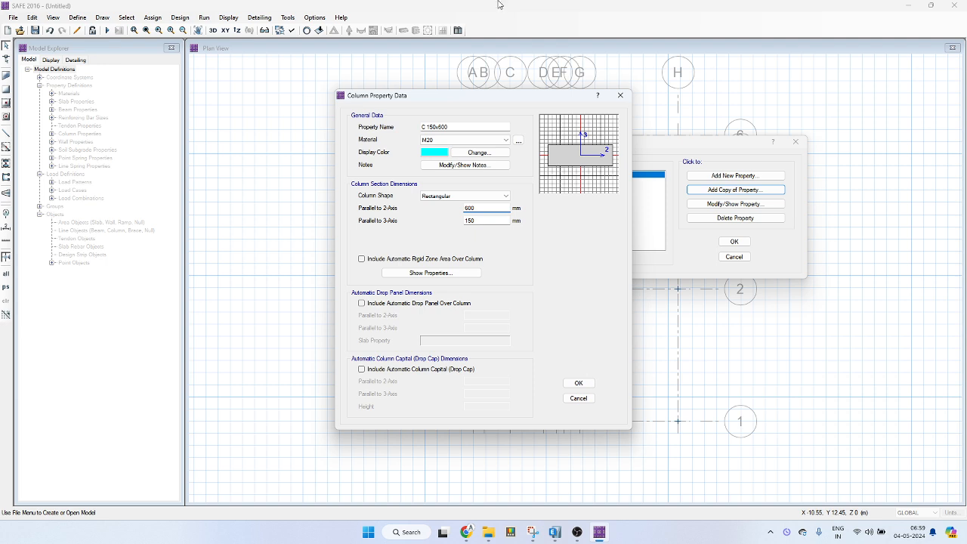
# Give the C 150x600 column property a pink display color (RGB 255, 0, 128) and accept the property.
pyautogui.click(480, 152)
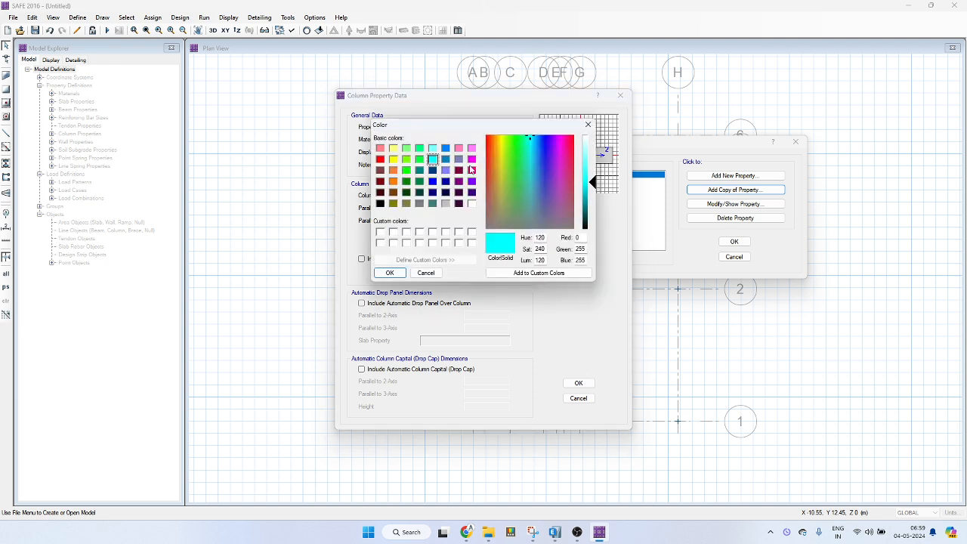
pyautogui.click(472, 170)
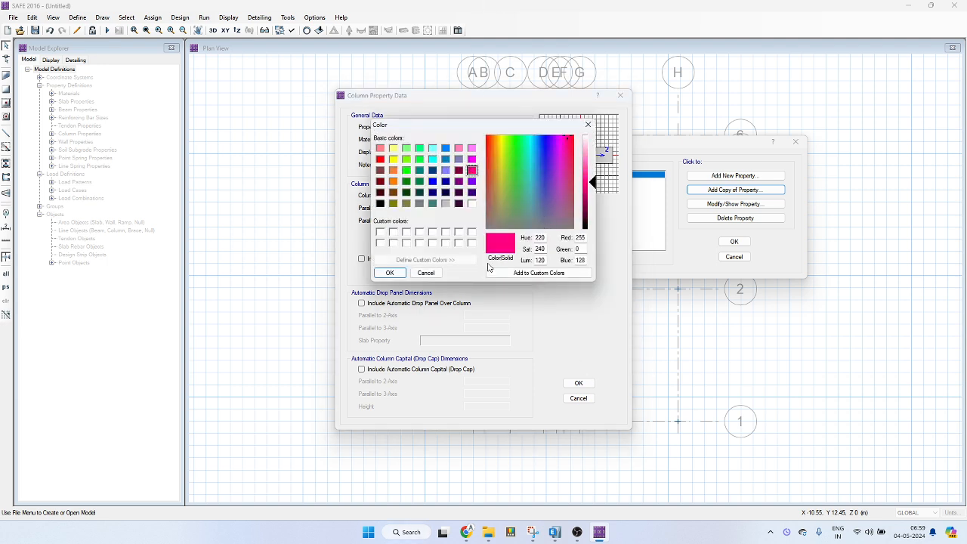
pyautogui.click(390, 272)
pyautogui.click(578, 383)
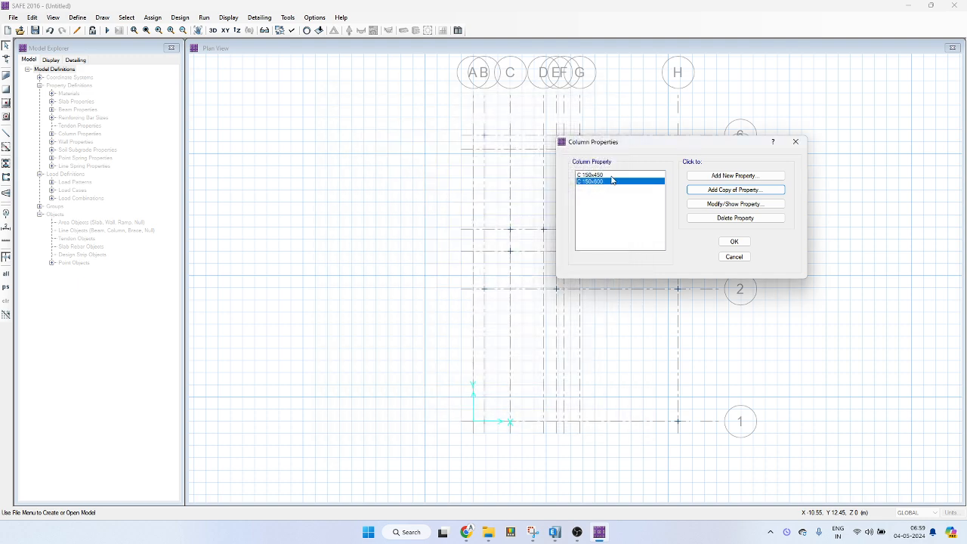
# Check the remaining column sizes in the ETABS plan and elevation, and return to SAFE.
pyautogui.moveTo(576, 532)
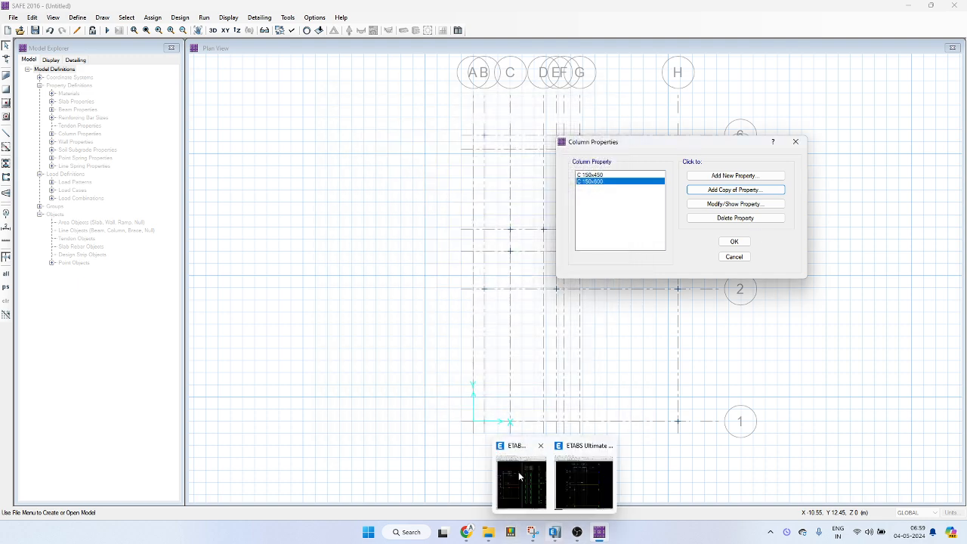
pyautogui.click(520, 472)
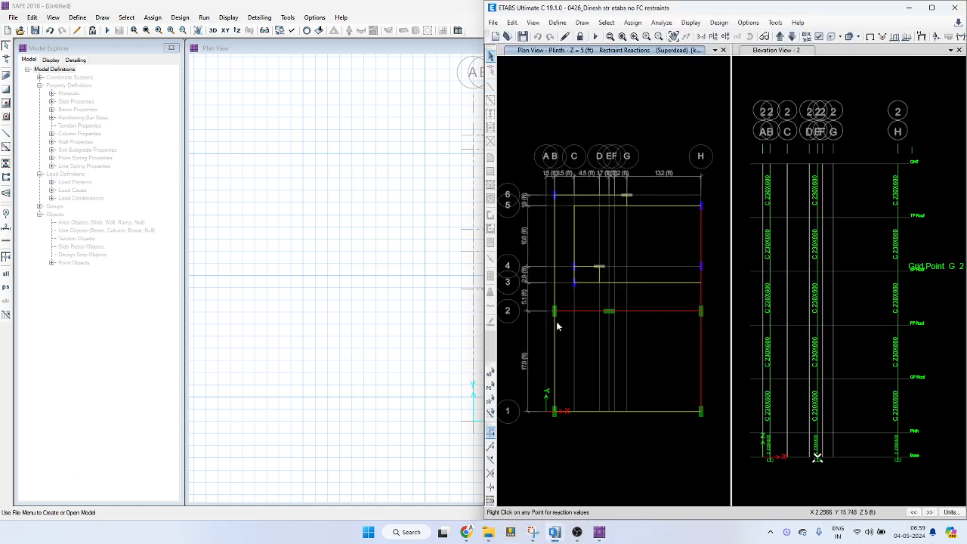
pyautogui.click(908, 7)
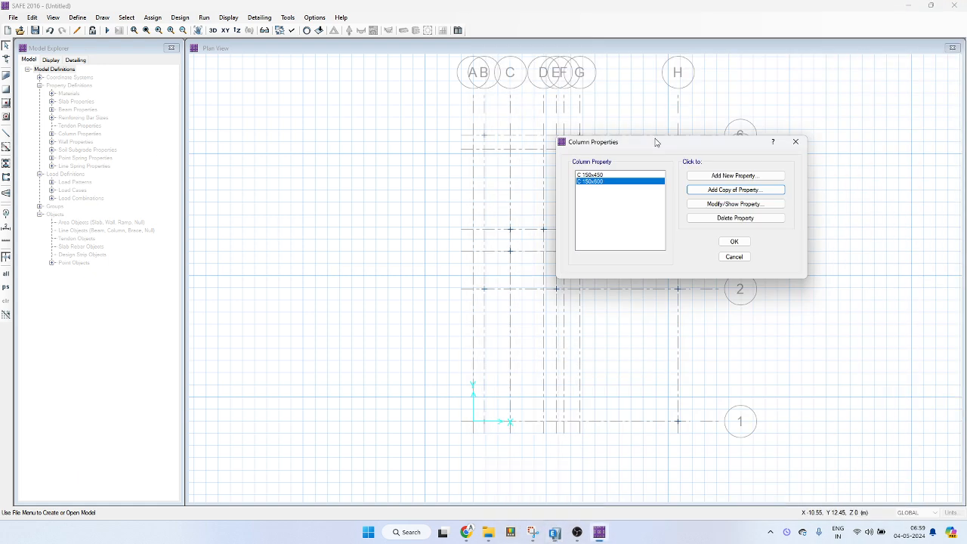
# Add a copy of column property C 150x600 named C 230x600, with 230 mm parallel to the 3-axis.
pyautogui.click(734, 190)
pyautogui.doubleClick(430, 126)
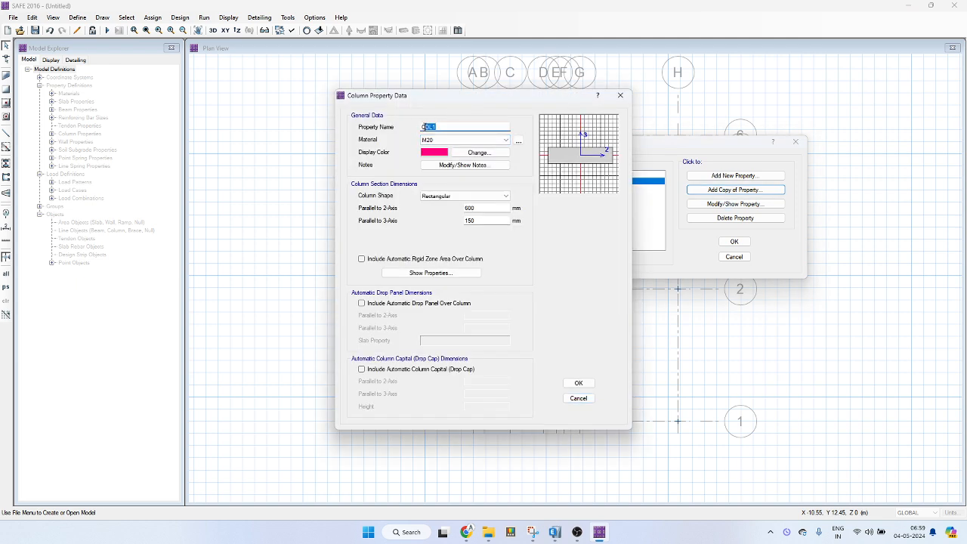
pyautogui.write('C')
pyautogui.press('Tab')
pyautogui.moveTo(482, 221); pyautogui.dragTo(424, 230)
pyautogui.write('230')
# Give the C 230x600 column property a dark green display color and accept the column property definitions.
pyautogui.click(479, 152)
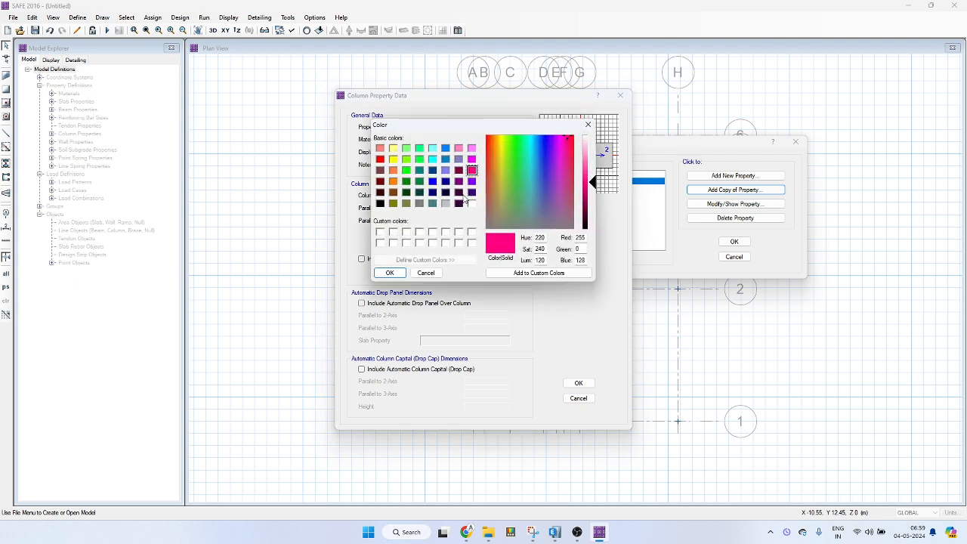
pyautogui.click(407, 193)
pyautogui.click(390, 273)
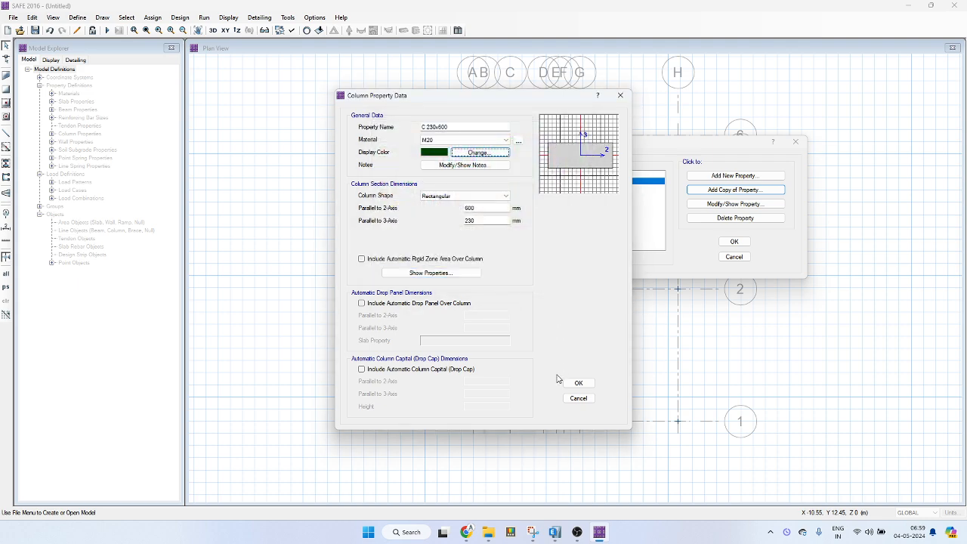
pyautogui.click(578, 383)
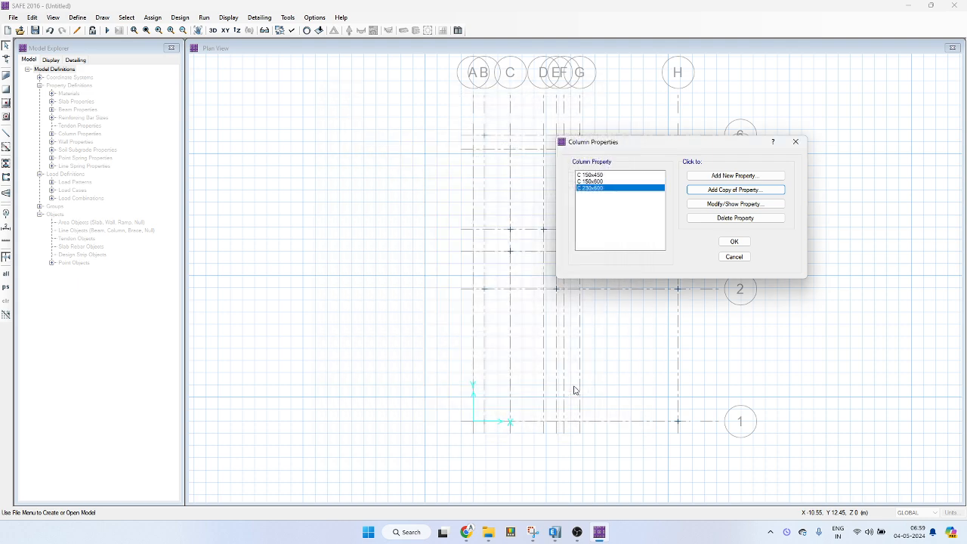
pyautogui.click(748, 247)
# Open the soil subgrade property SOIL1 for modification and compute 180 / 0.05 in Calculator.
pyautogui.click(76, 19)
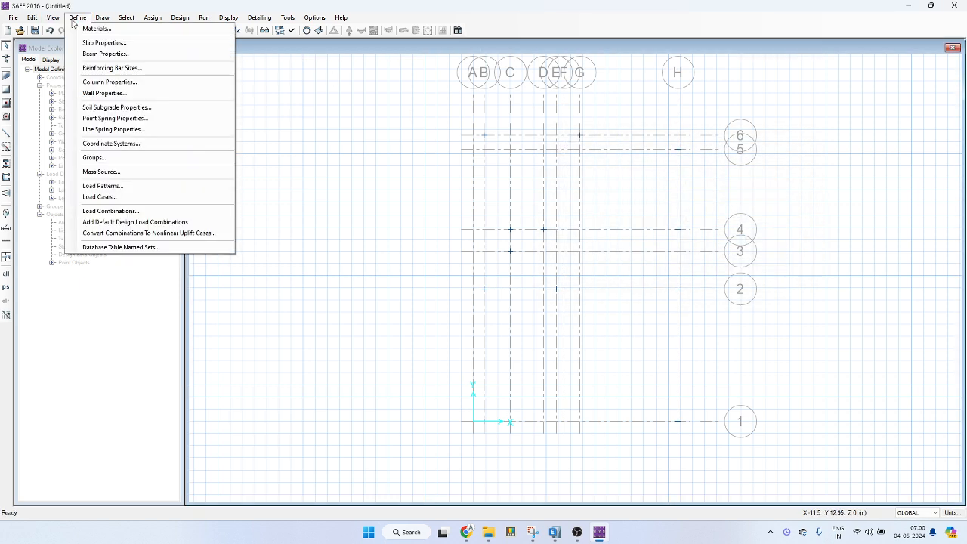
pyautogui.click(117, 108)
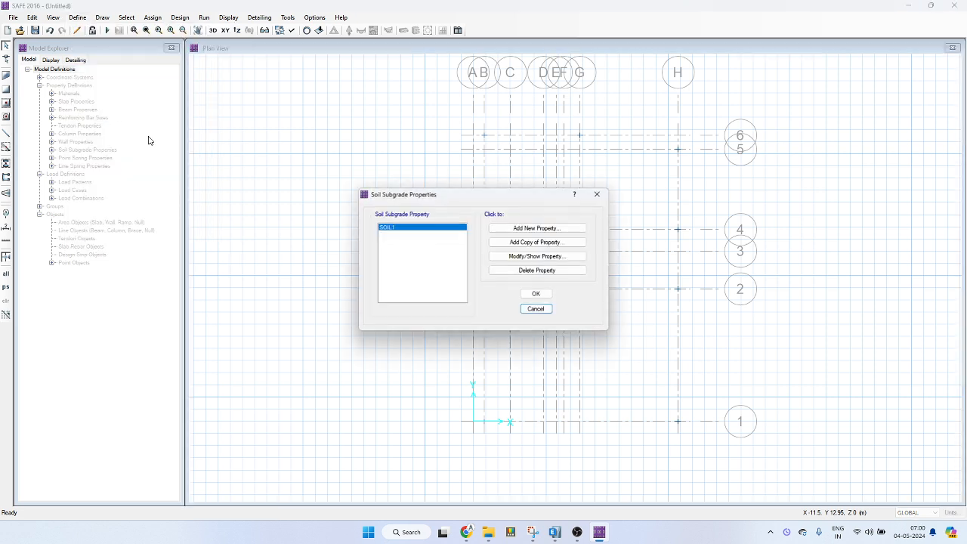
pyautogui.click(547, 258)
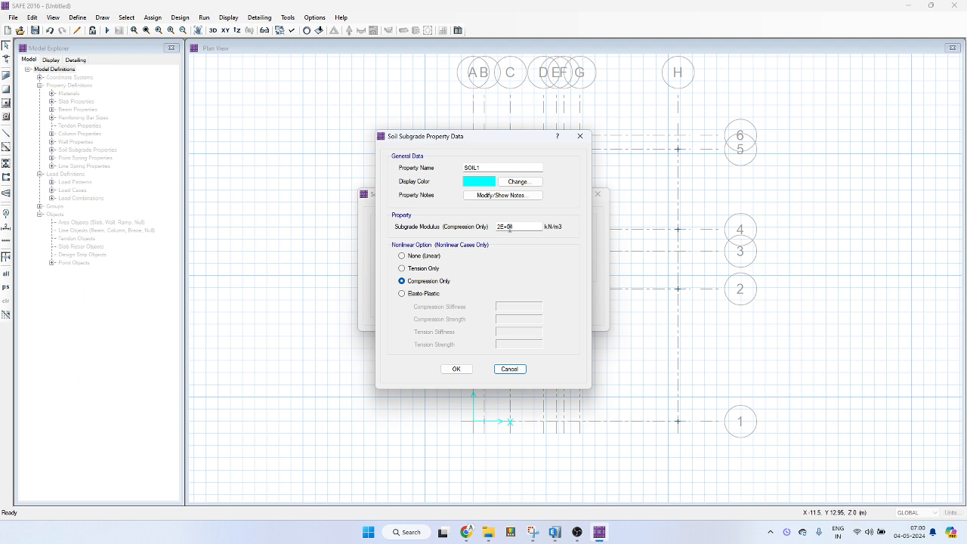
pyautogui.click(408, 532)
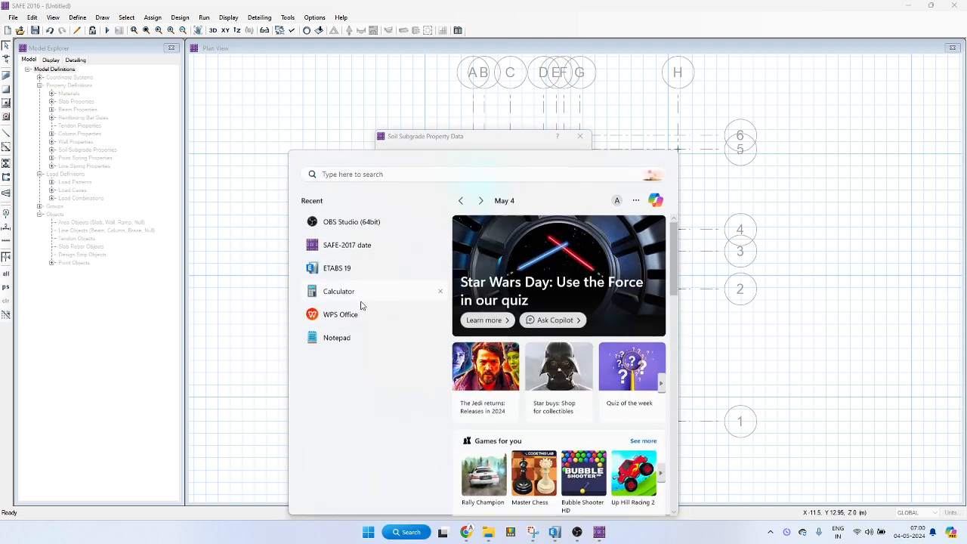
pyautogui.click(354, 293)
pyautogui.write('0')
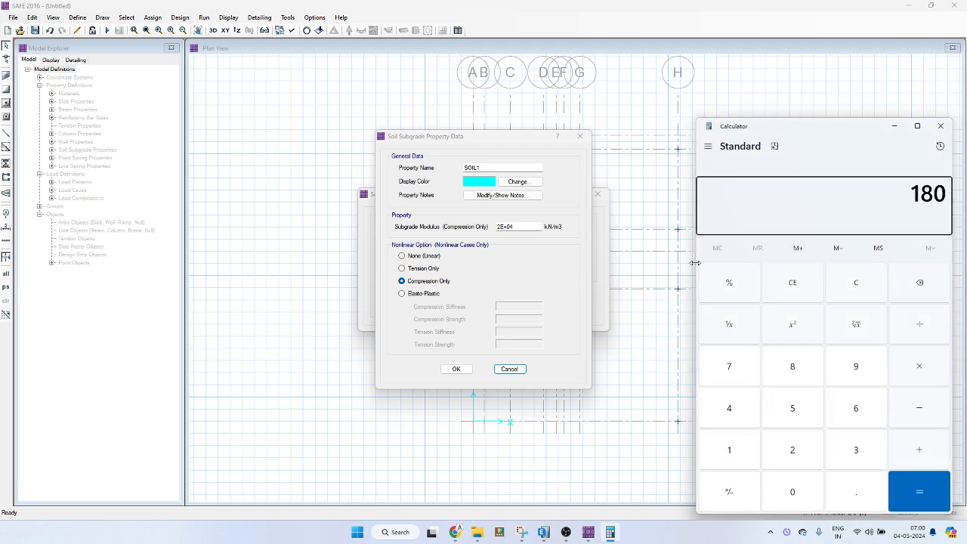
pyautogui.write('/')
pyautogui.write('0.05')
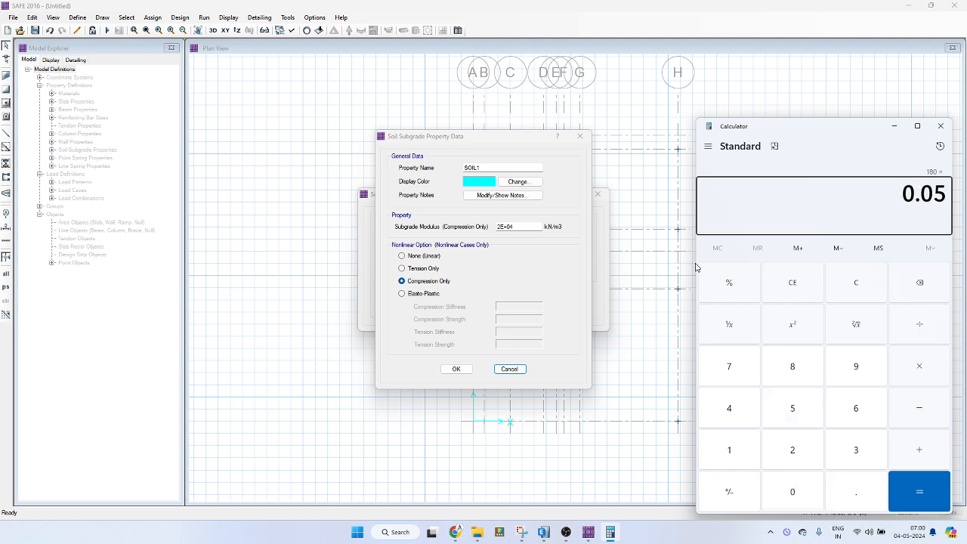
pyautogui.press('Return')
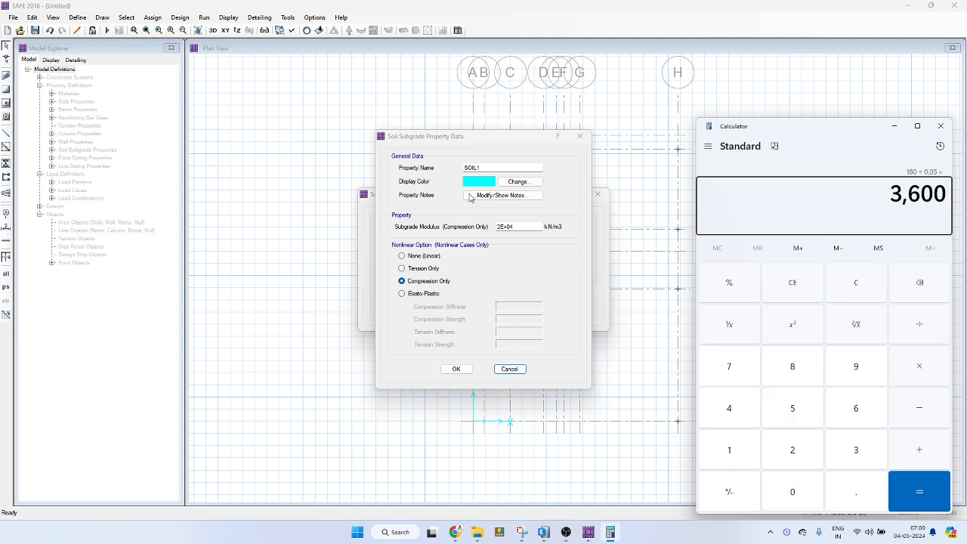
# Set the SOIL1 subgrade modulus to 3600 kN/m3, rename the property "Sub grade modulus 180/0.05" and accept the soil definitions.
pyautogui.click(522, 226)
pyautogui.moveTo(521, 227); pyautogui.dragTo(497, 226)
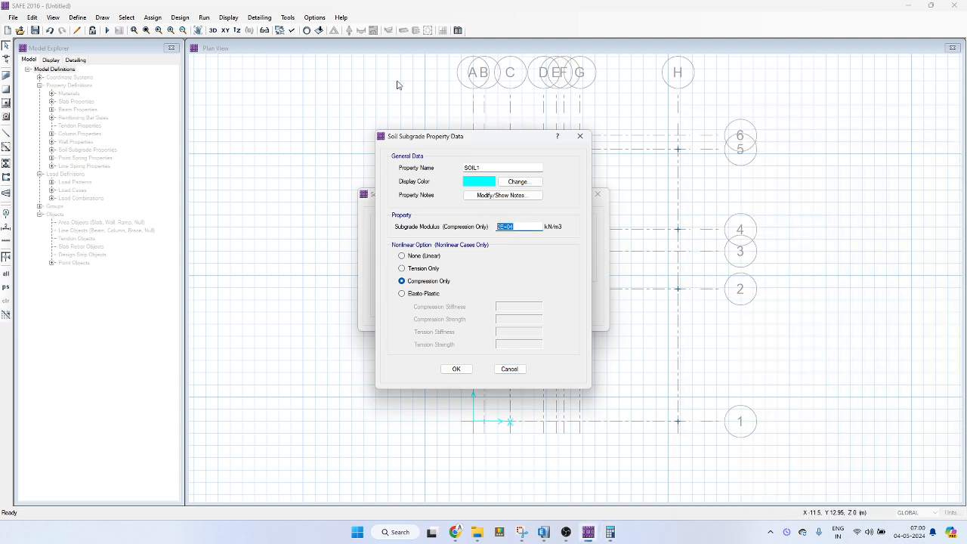
pyautogui.write('3600')
pyautogui.doubleClick(468, 167)
pyautogui.write('SOI')
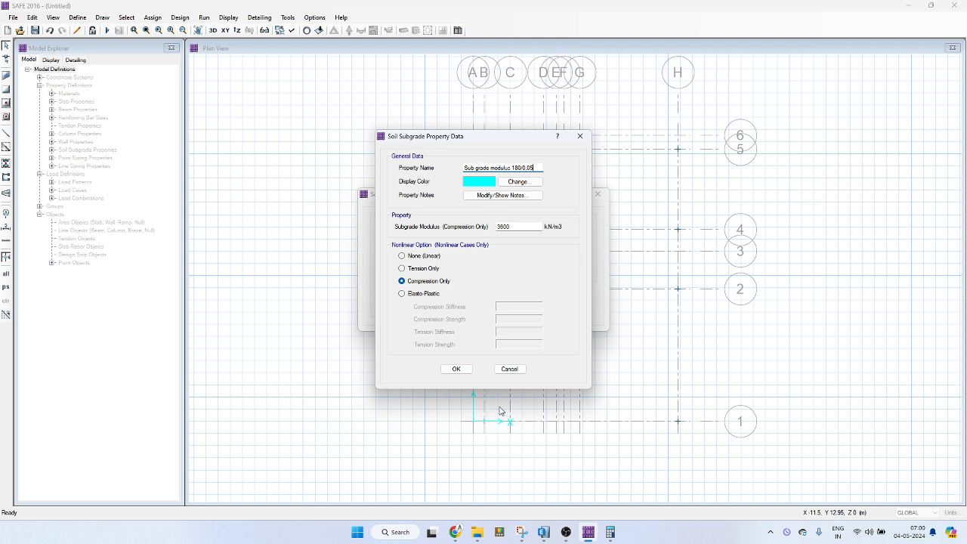
pyautogui.click(457, 369)
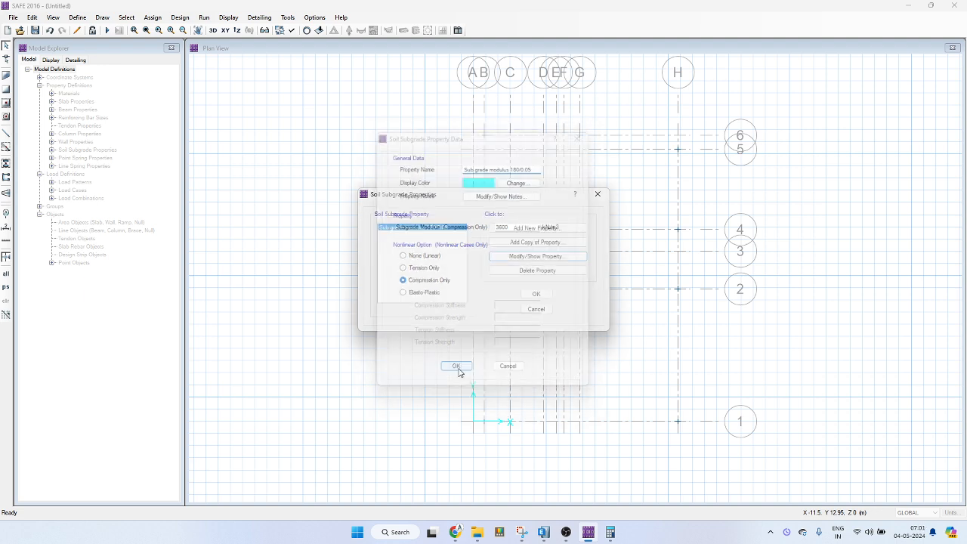
pyautogui.click(535, 295)
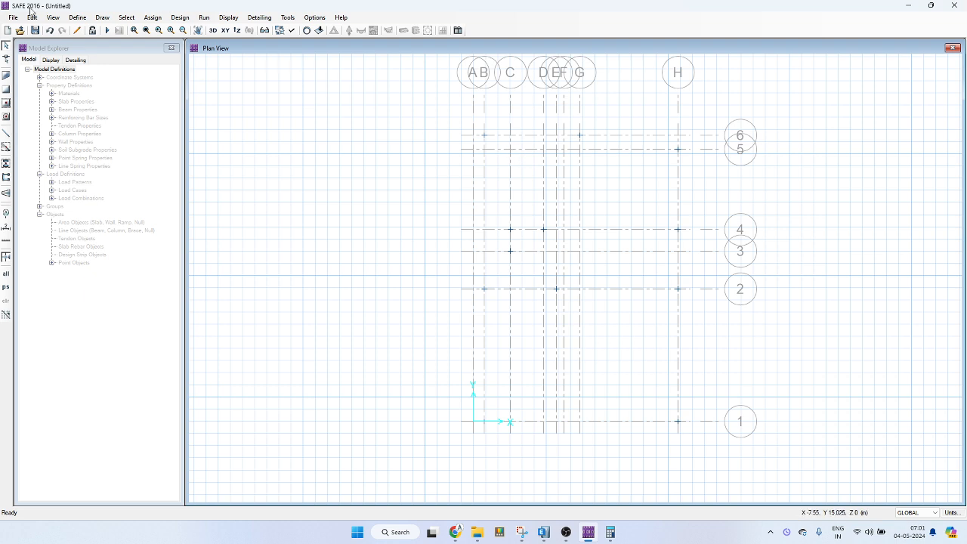
# Review the defined load cases, load patterns and load combinations without changing them.
pyautogui.click(77, 17)
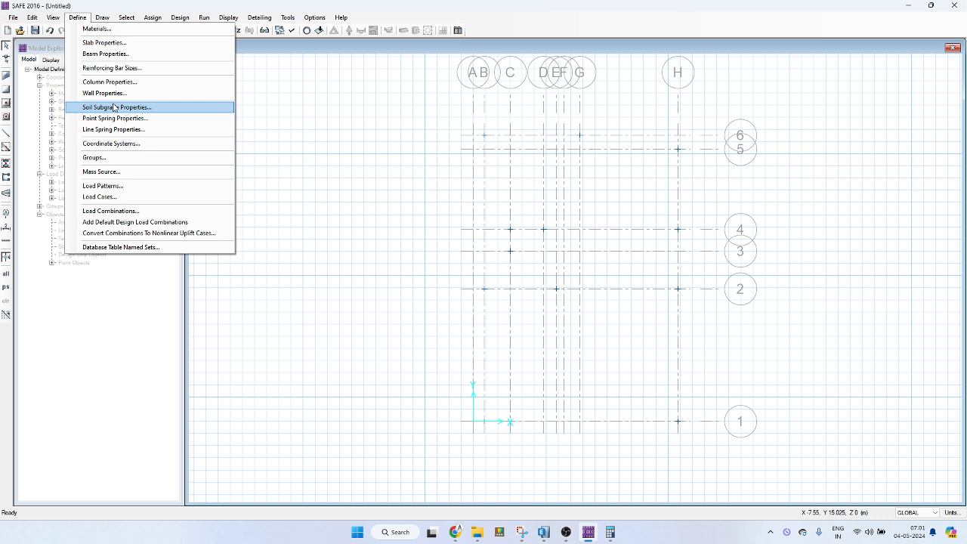
pyautogui.click(115, 197)
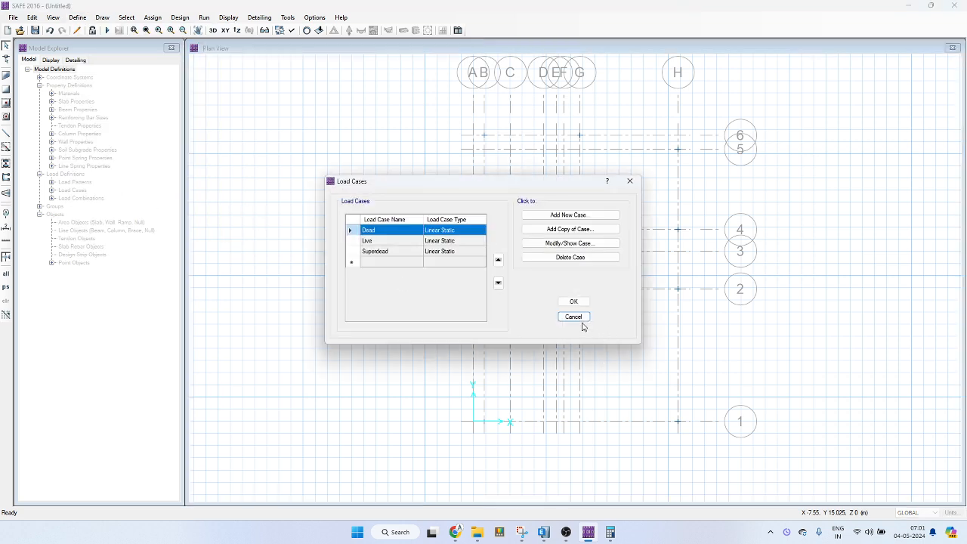
pyautogui.click(632, 182)
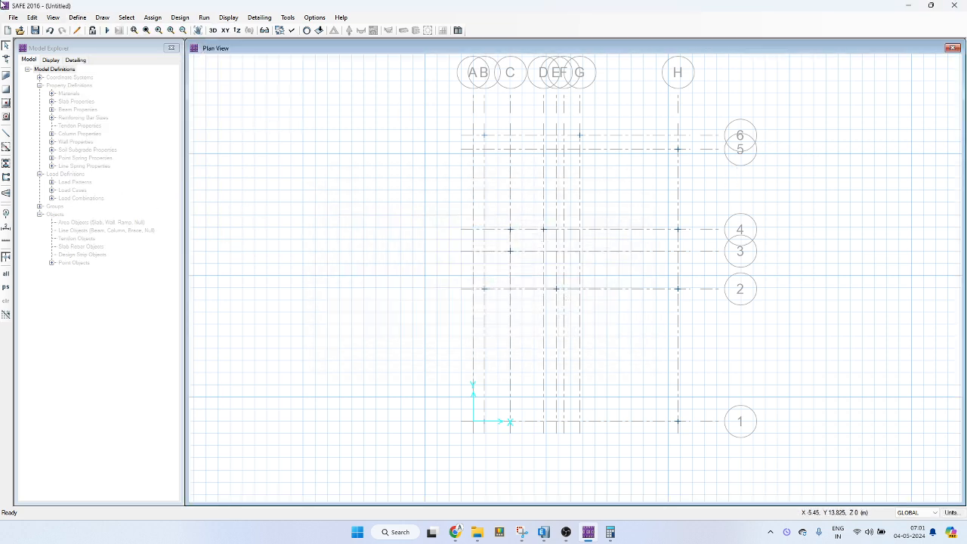
pyautogui.click(77, 17)
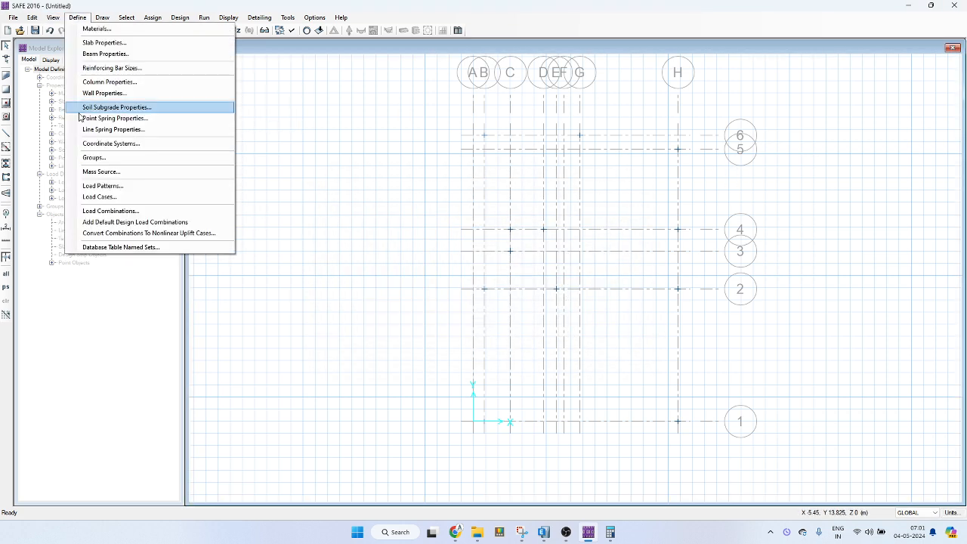
pyautogui.click(116, 185)
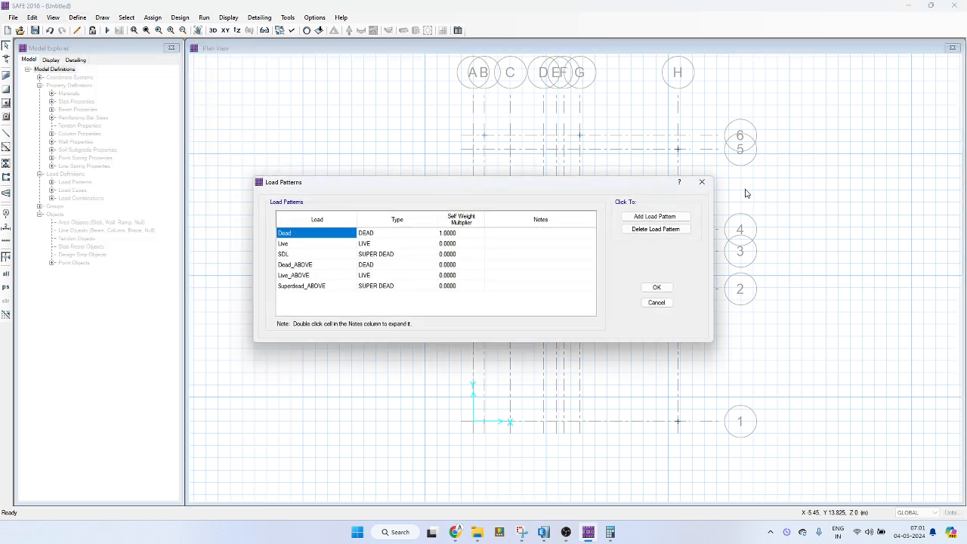
pyautogui.click(702, 182)
pyautogui.click(77, 17)
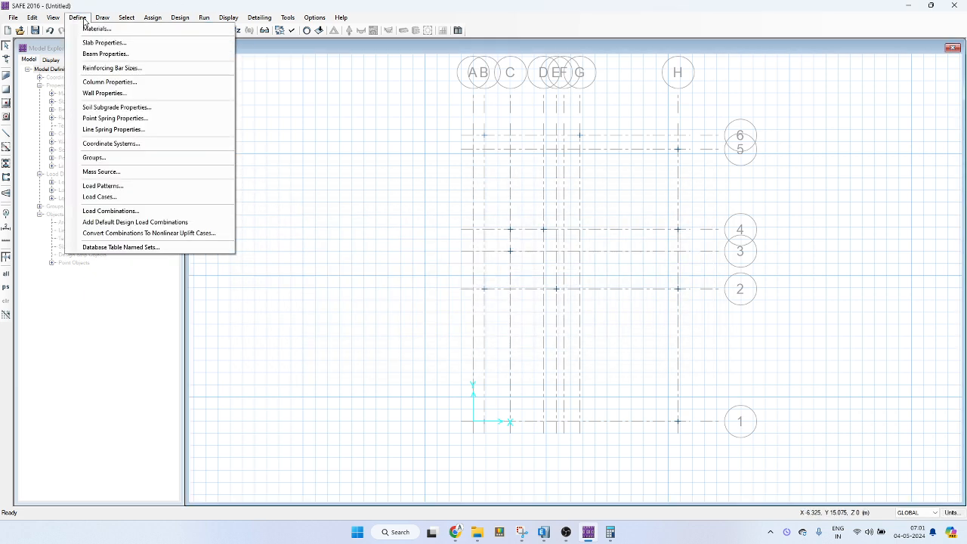
pyautogui.click(109, 211)
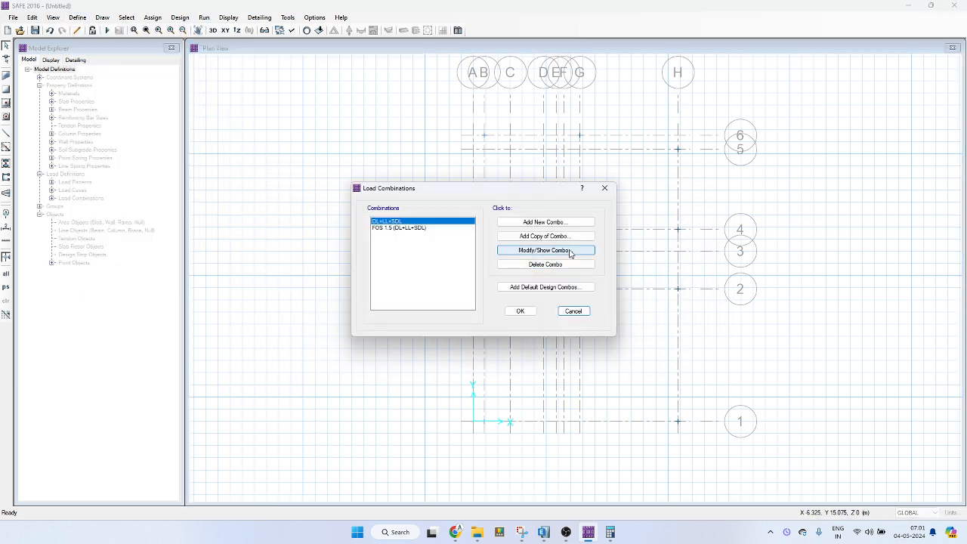
pyautogui.click(605, 187)
pyautogui.click(78, 17)
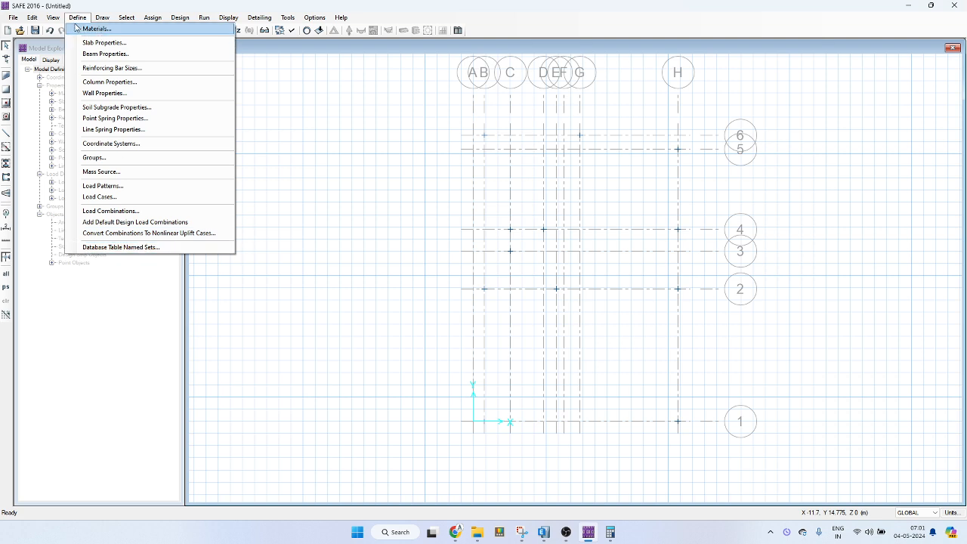
pyautogui.click(53, 16)
pyautogui.click(53, 16)
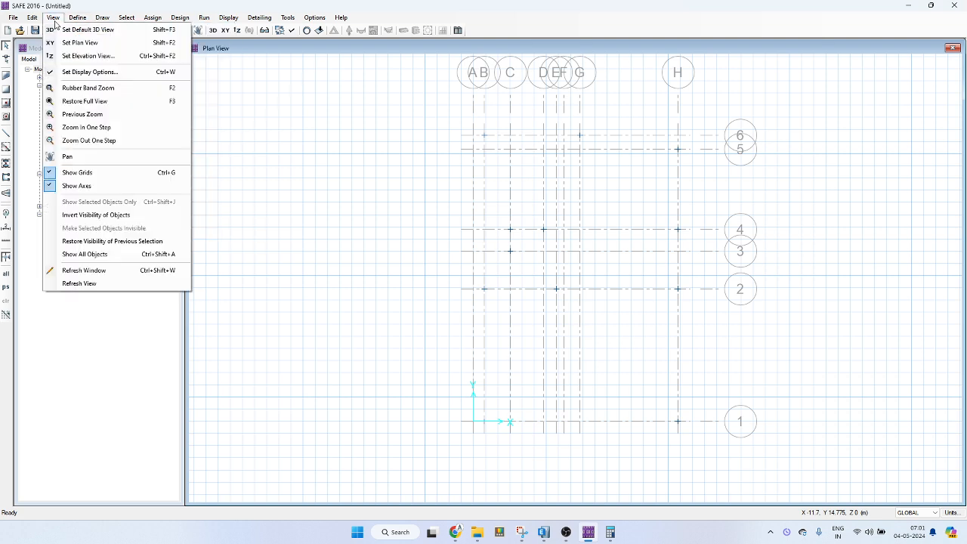
pyautogui.click(241, 223)
# Save the model in the SAFE folder under the file name Din-Safe.
pyautogui.click(35, 31)
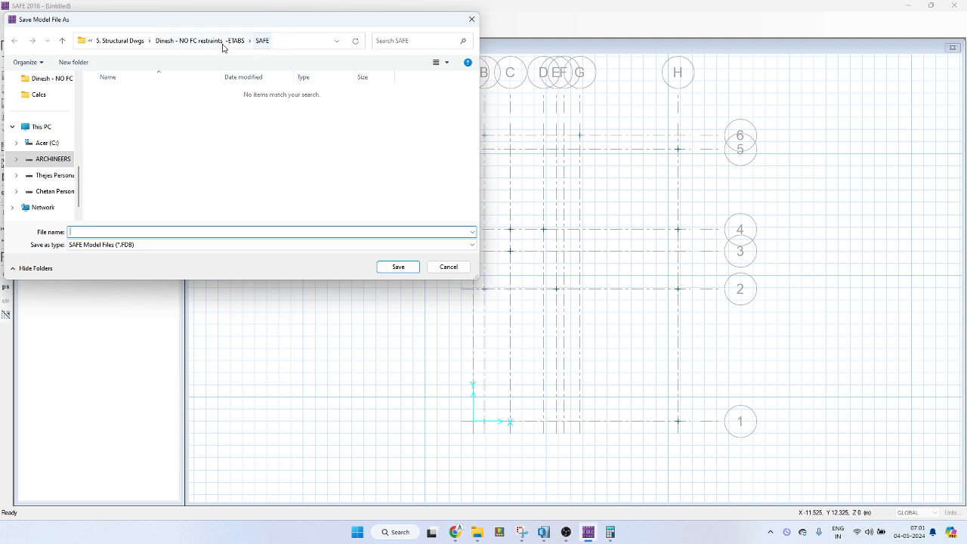
pyautogui.write('Di')
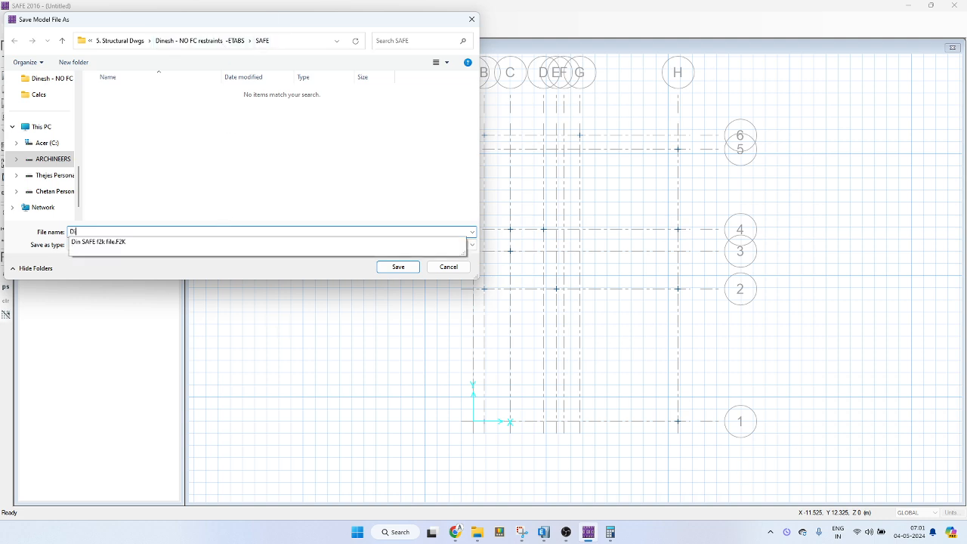
pyautogui.write('n-Sa')
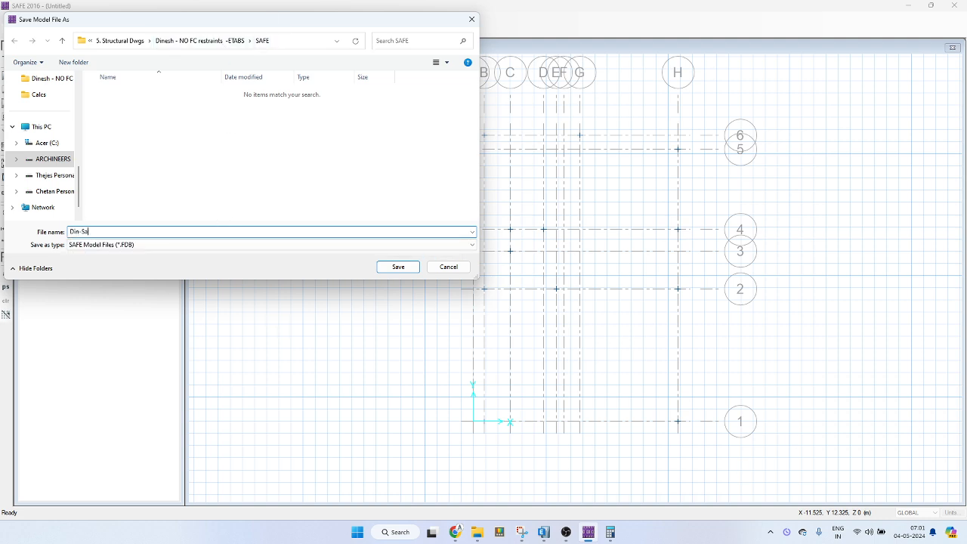
pyautogui.write('fe')
pyautogui.press('Return')
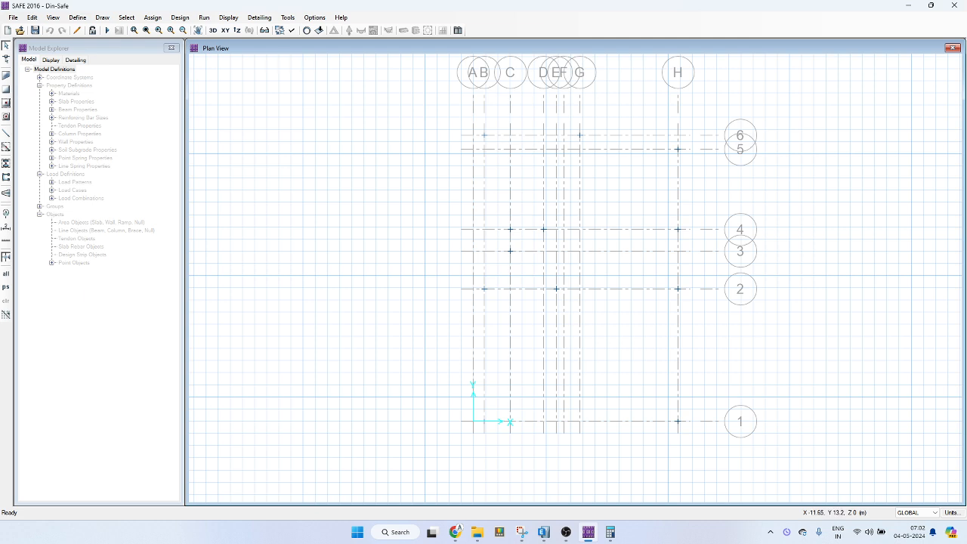
# Start drawing columns, check the column orientation in the ETABS plinth plan, and set the column angle to 90 degrees in SAFE.
pyautogui.click(6, 163)
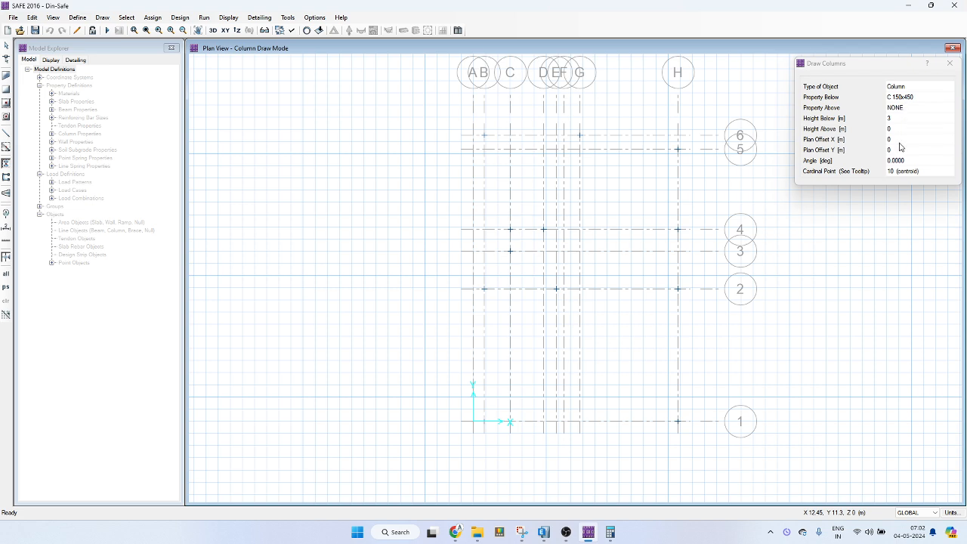
pyautogui.click(914, 162)
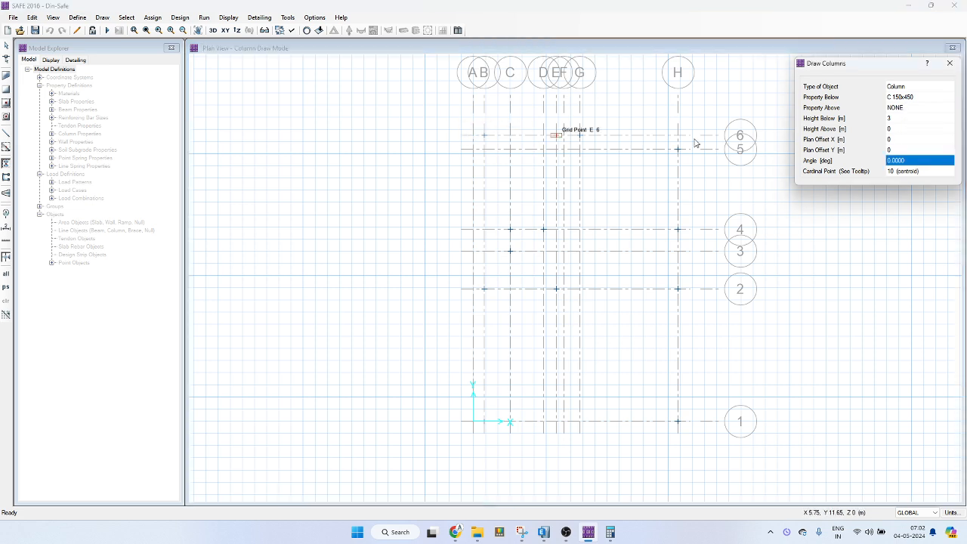
pyautogui.click(544, 534)
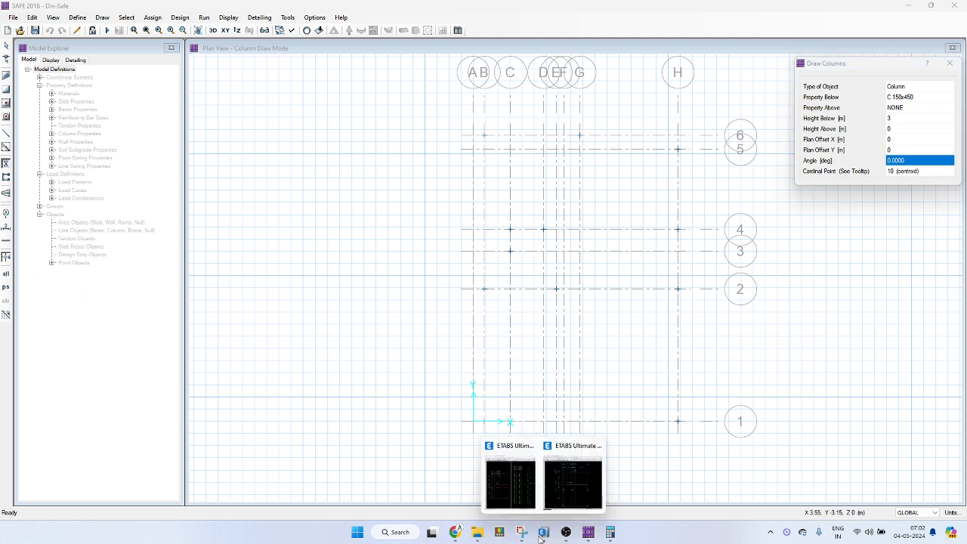
pyautogui.click(534, 468)
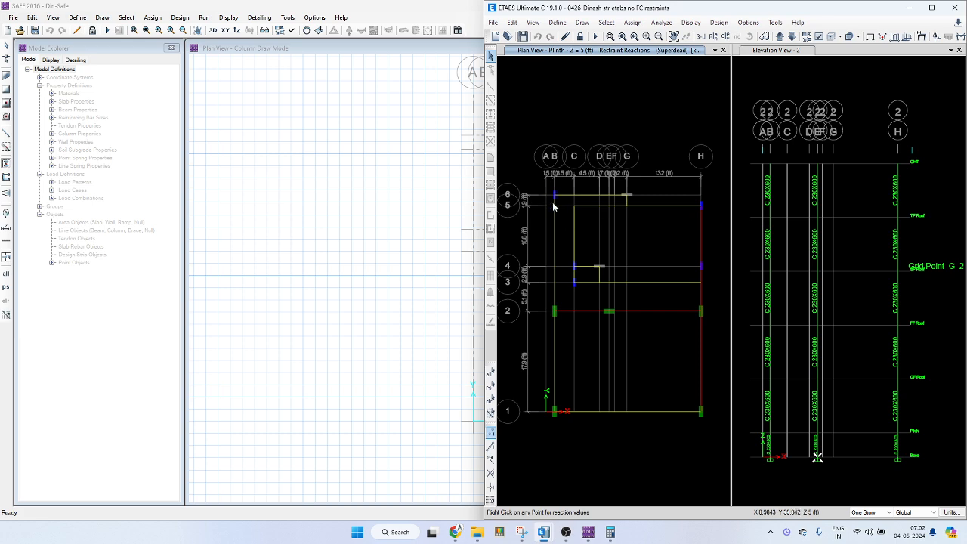
pyautogui.moveTo(669, 7)
pyautogui.mouseDown()
pyautogui.moveTo(638, 50)
pyautogui.moveTo(8, 10)
pyautogui.moveTo(126, 181)
pyautogui.moveTo(199, 540)
pyautogui.moveTo(369, 352)
pyautogui.moveTo(350, 348)
pyautogui.moveTo(0, 55)
pyautogui.mouseUp()
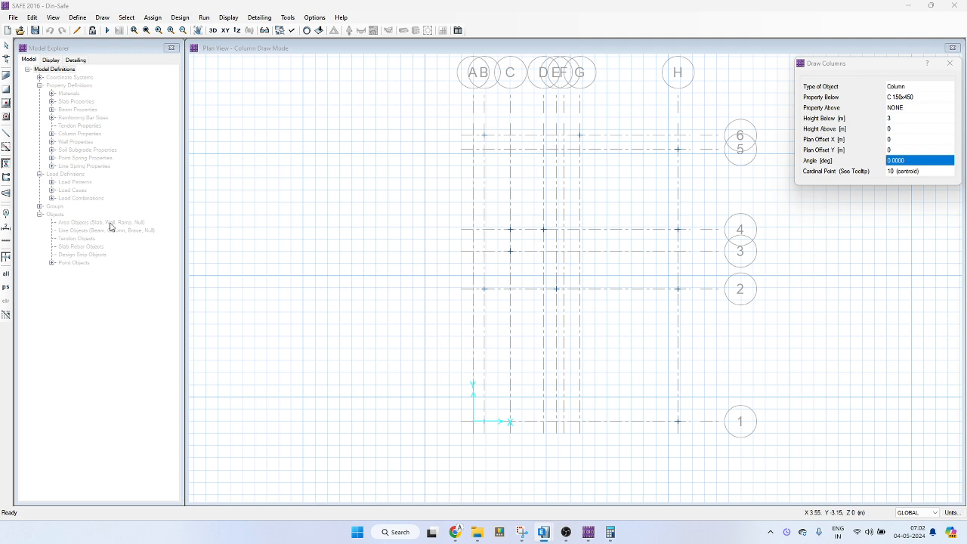
pyautogui.click(906, 161)
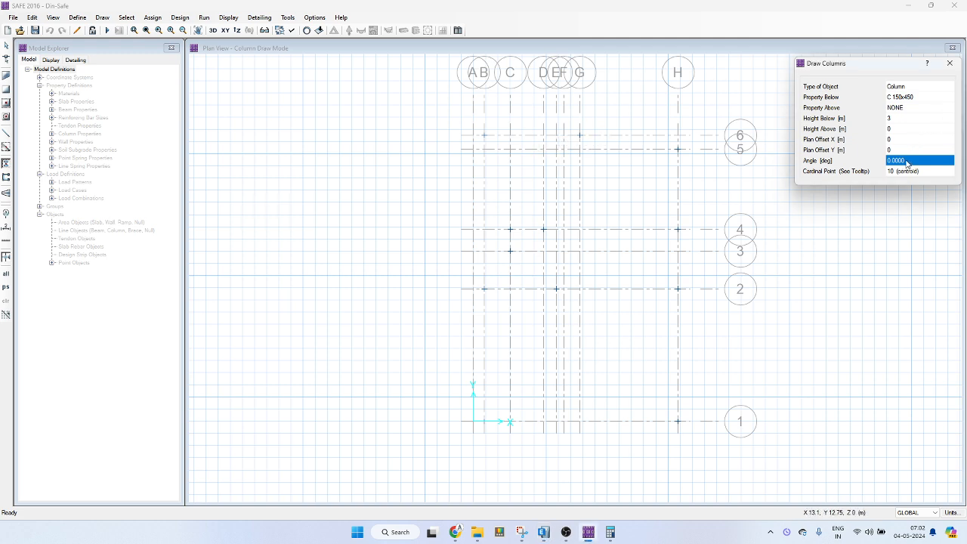
pyautogui.write('90')
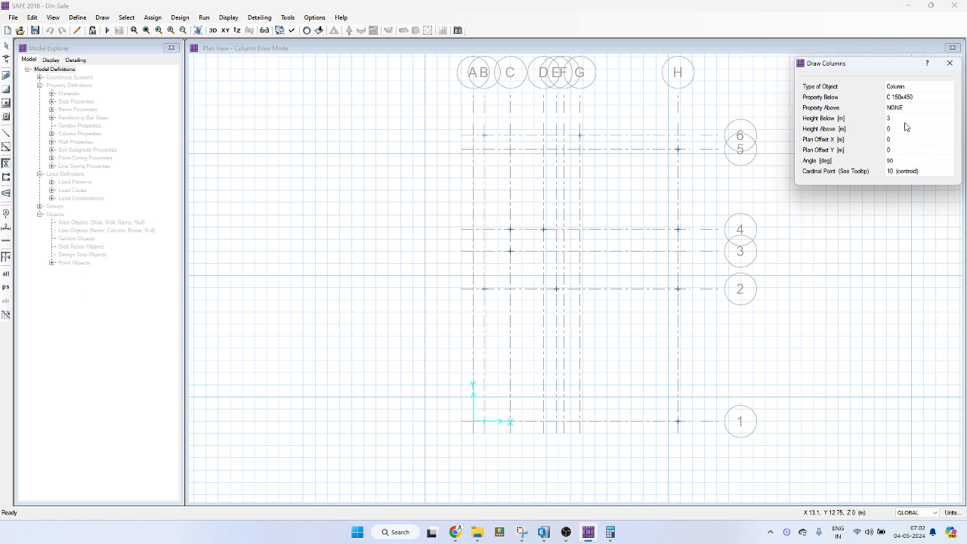
# Set the height below to 0 m and the height above to 3 m for the columns being drawn.
pyautogui.click(900, 120)
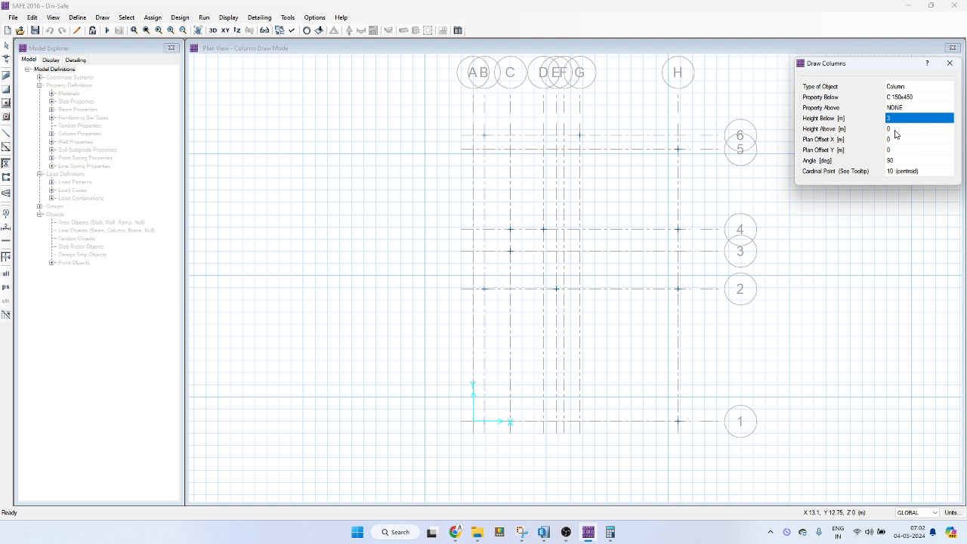
pyautogui.click(895, 130)
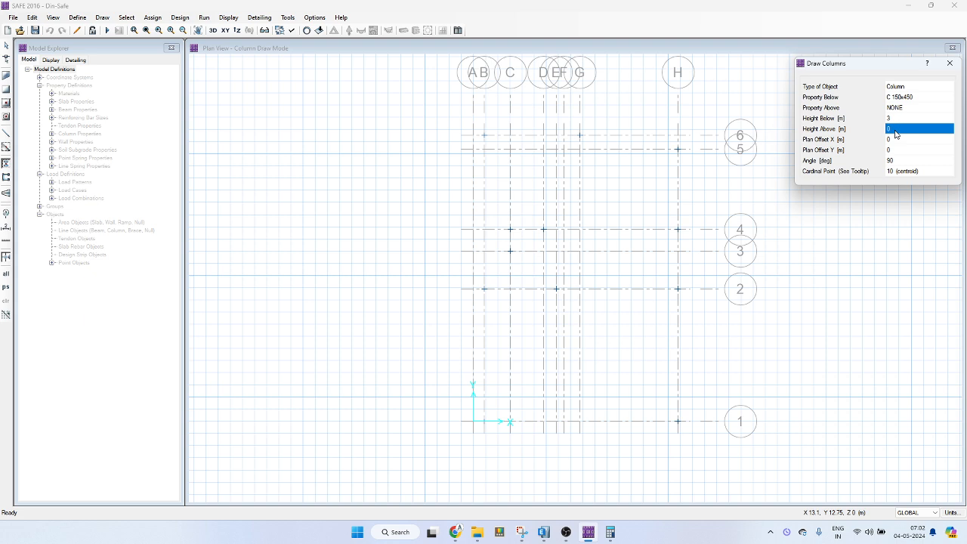
pyautogui.click(890, 119)
pyautogui.write('0')
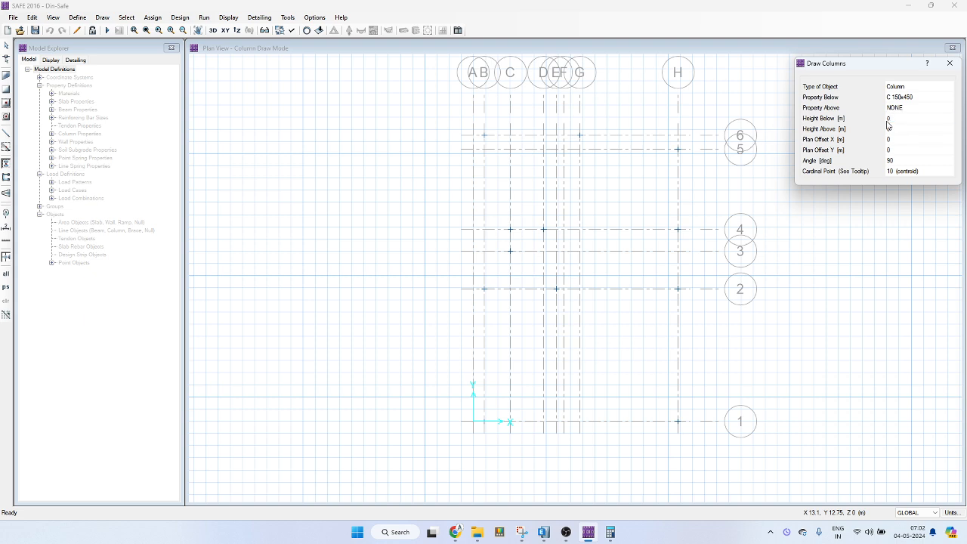
pyautogui.press('Tab')
pyautogui.write('3')
pyautogui.press('Tab')
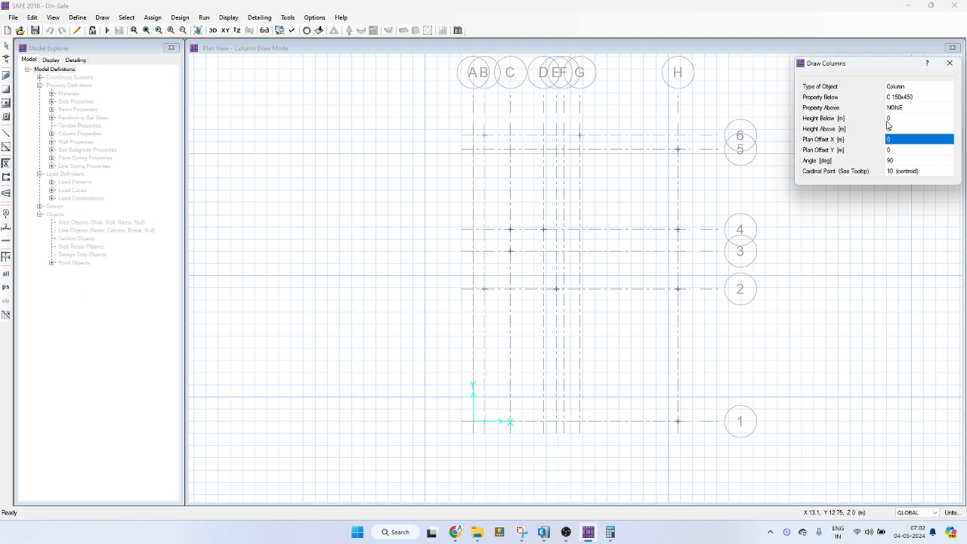
pyautogui.press('Tab')
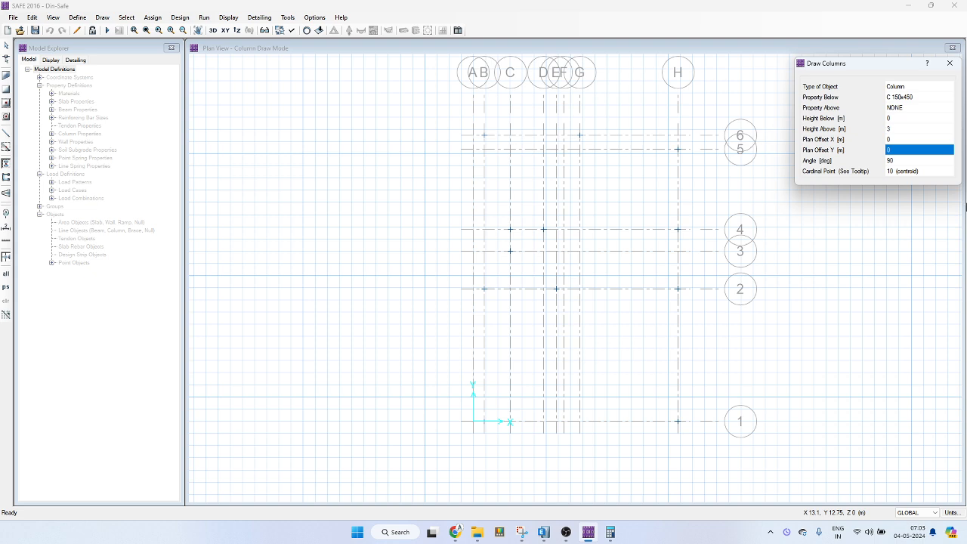
# Set the column's property below to NONE and its property above to C 150x450.
pyautogui.click(905, 107)
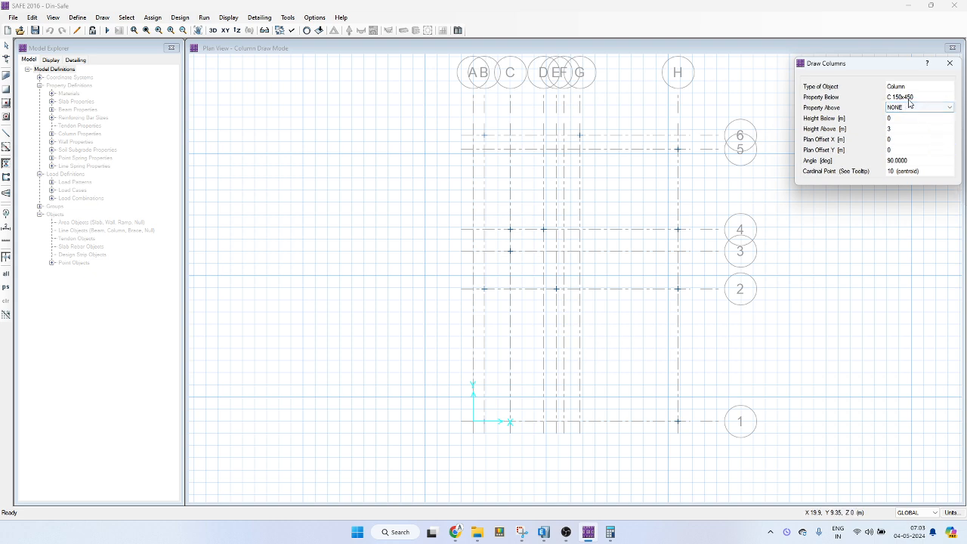
pyautogui.click(911, 97)
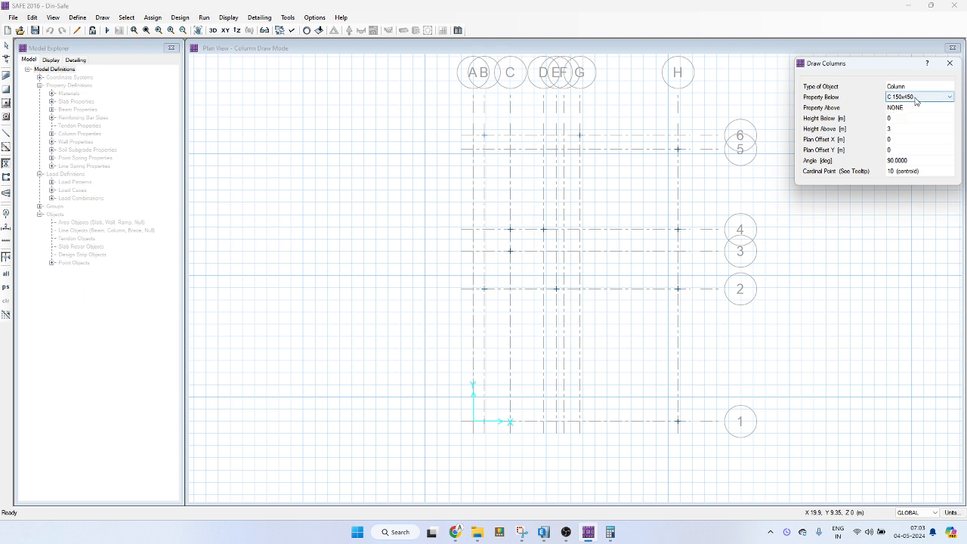
pyautogui.click(914, 98)
pyautogui.click(905, 123)
pyautogui.click(909, 108)
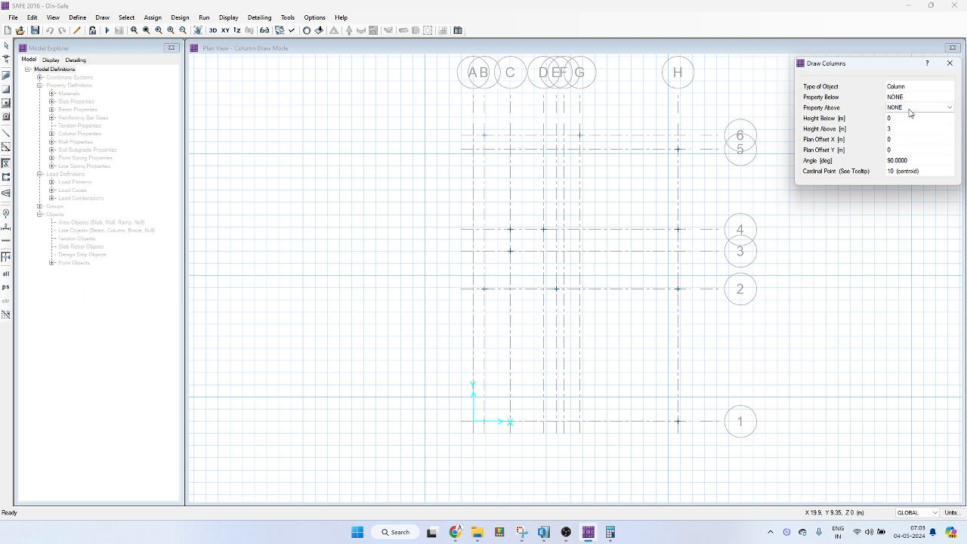
pyautogui.click(911, 108)
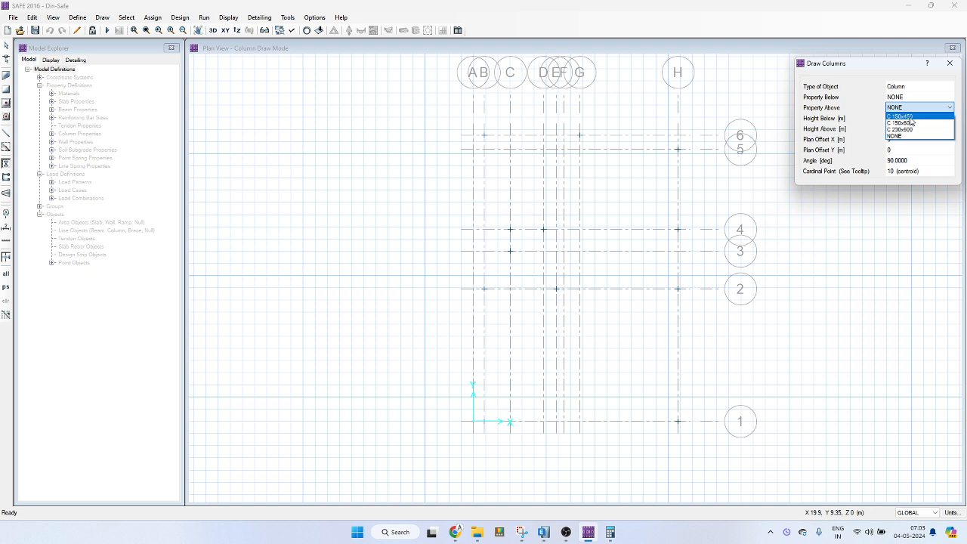
pyautogui.click(911, 117)
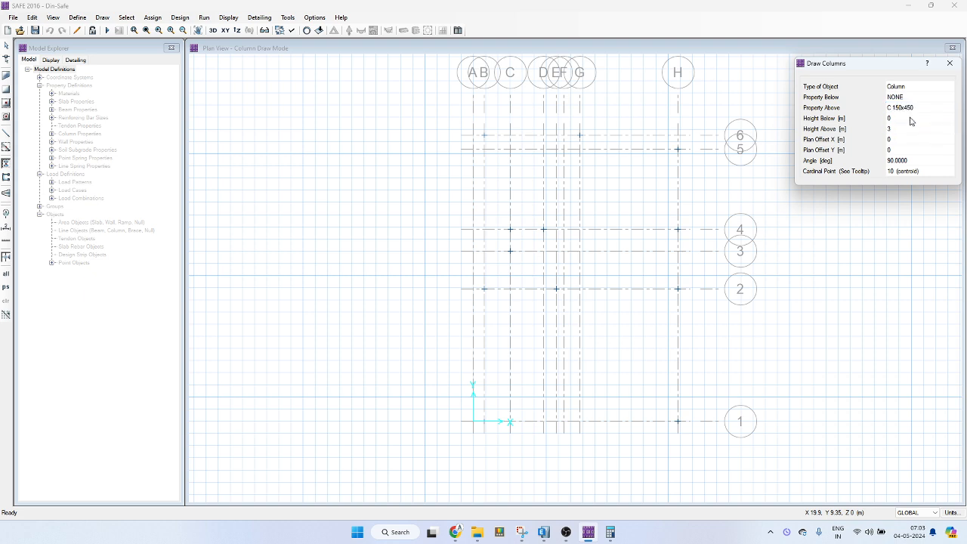
# Place C 150x450 columns at grid points B-6, H-5, H-4, C-4 and C-3.
pyautogui.click(483, 138)
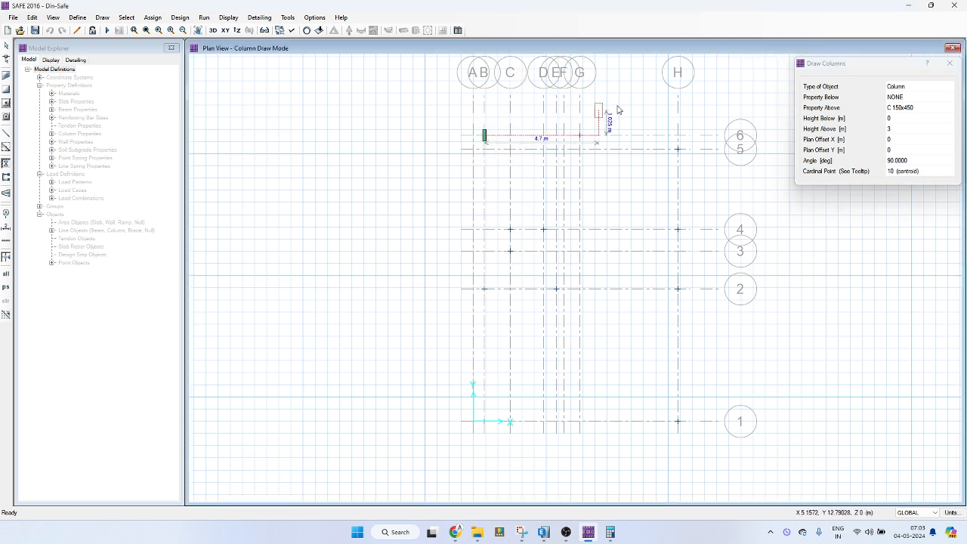
pyautogui.scroll(2, 539, 129)
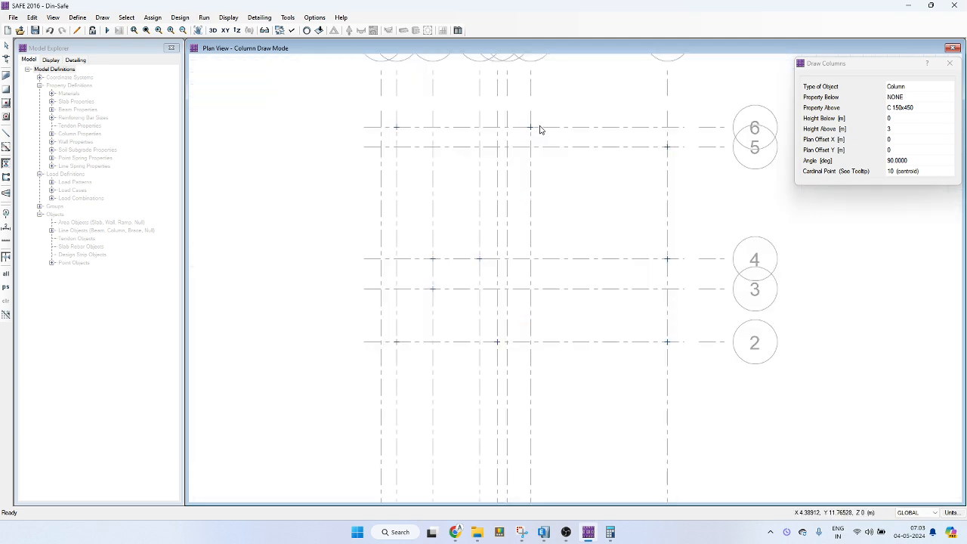
pyautogui.click(668, 148)
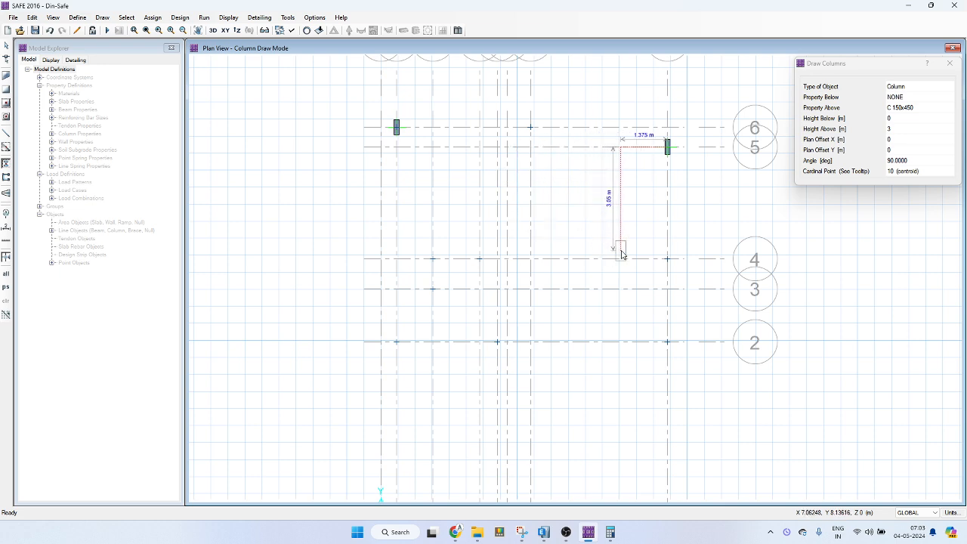
pyautogui.click(667, 260)
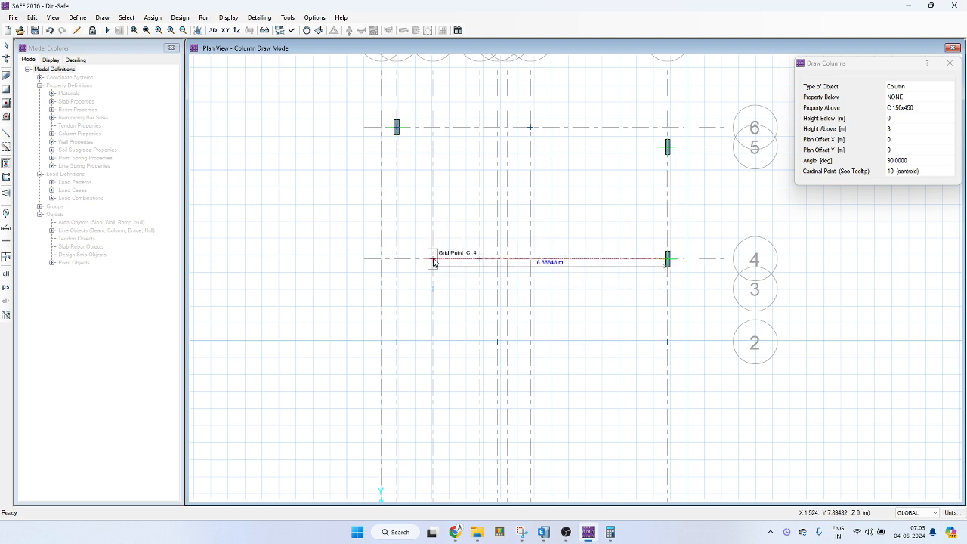
pyautogui.click(434, 261)
pyautogui.scroll(-3, 454, 258)
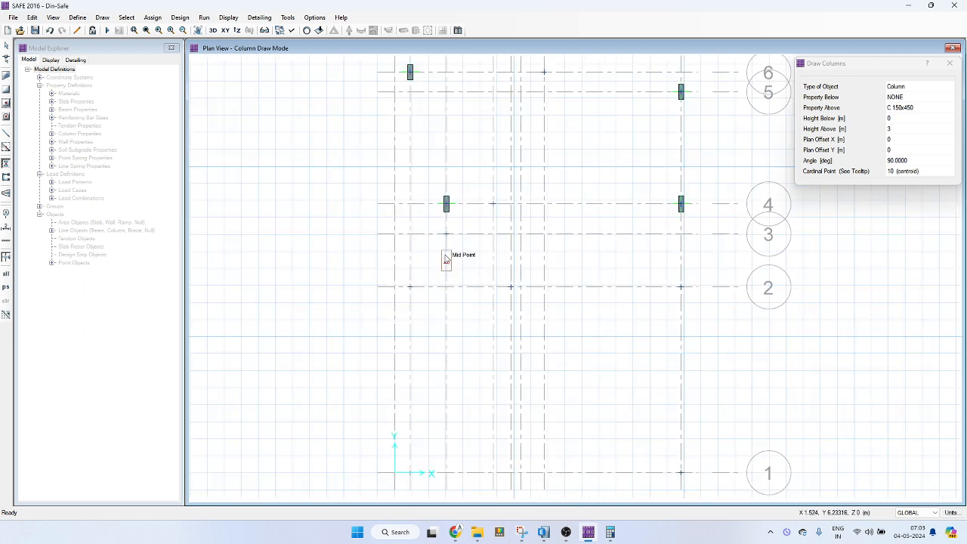
pyautogui.click(447, 235)
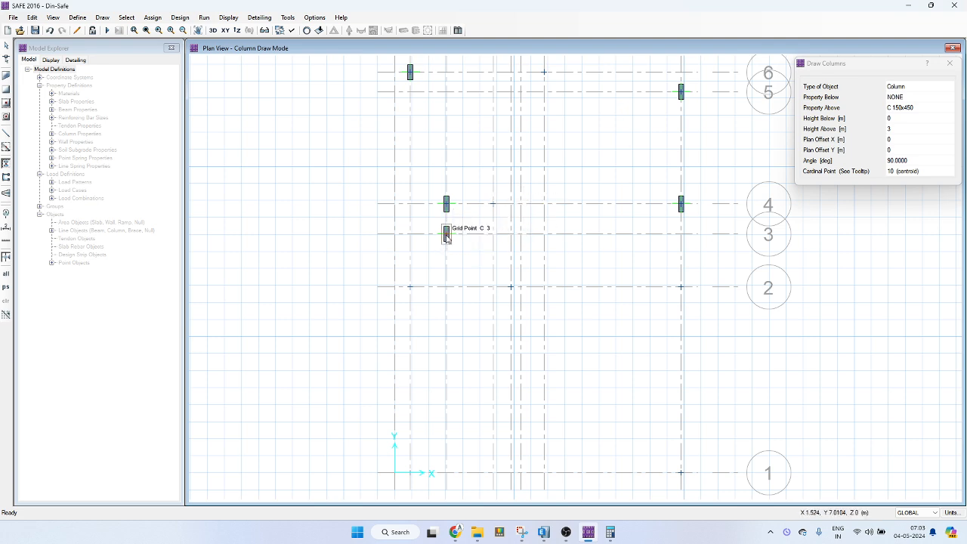
# Change the property above to C 150x600 and the angle to 0 degrees for the next columns.
pyautogui.moveTo(496, 183)
pyautogui.mouseDown(button='middle')
pyautogui.moveTo(490, 194)
pyautogui.moveTo(486, 155)
pyautogui.mouseUp(button='middle')
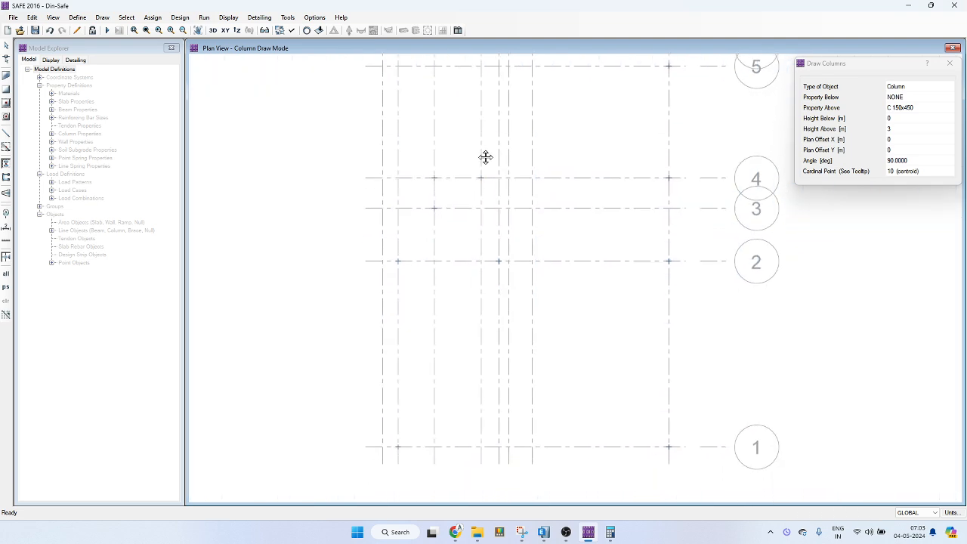
pyautogui.click(923, 108)
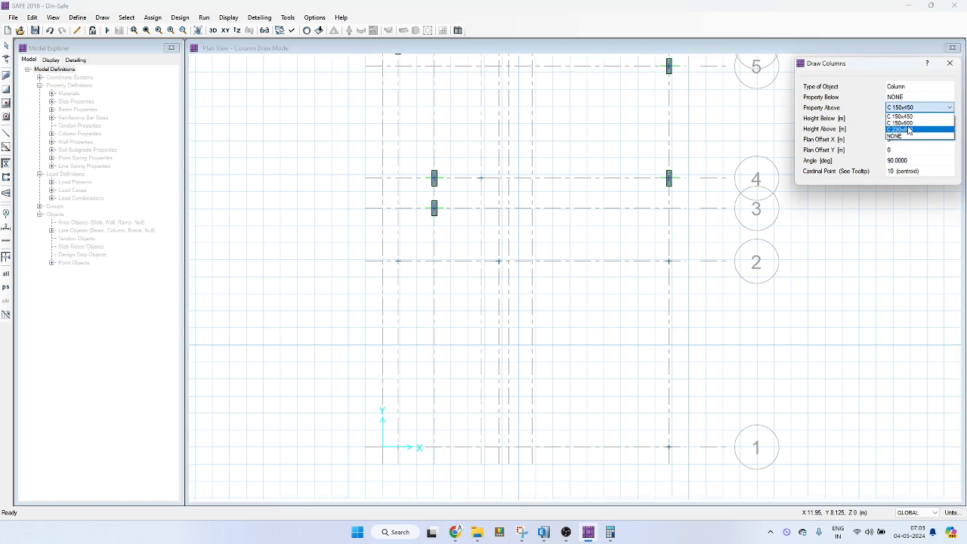
pyautogui.click(905, 123)
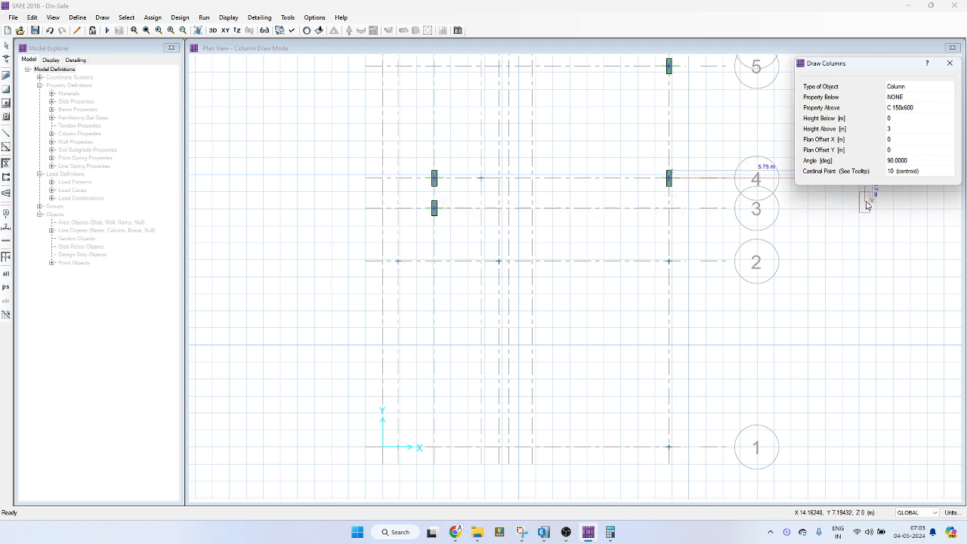
pyautogui.click(912, 161)
pyautogui.write('0')
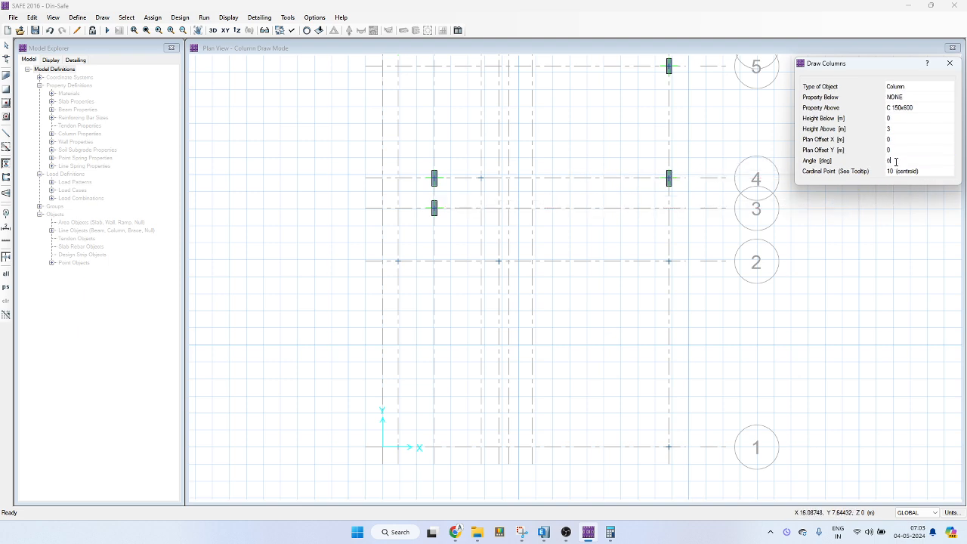
pyautogui.press('Return')
pyautogui.moveTo(525, 188); pyautogui.dragTo(527, 239, button='middle')
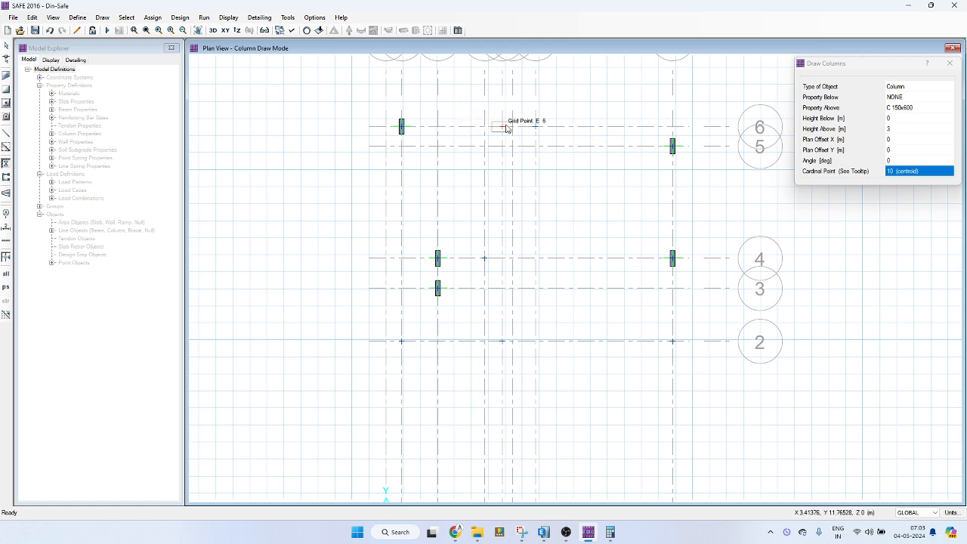
# Review the material and section dimensions of the C 150x600 column property.
pyautogui.click(79, 18)
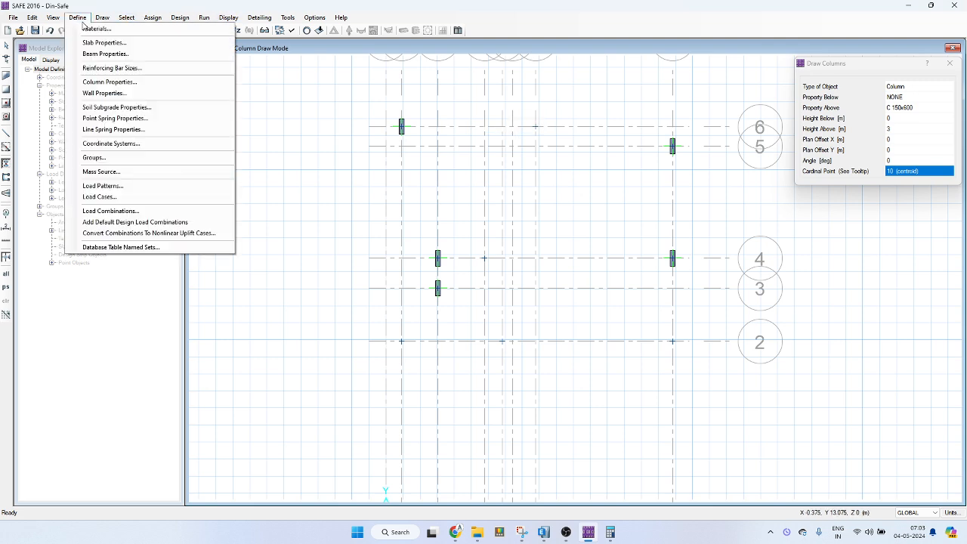
pyautogui.click(106, 82)
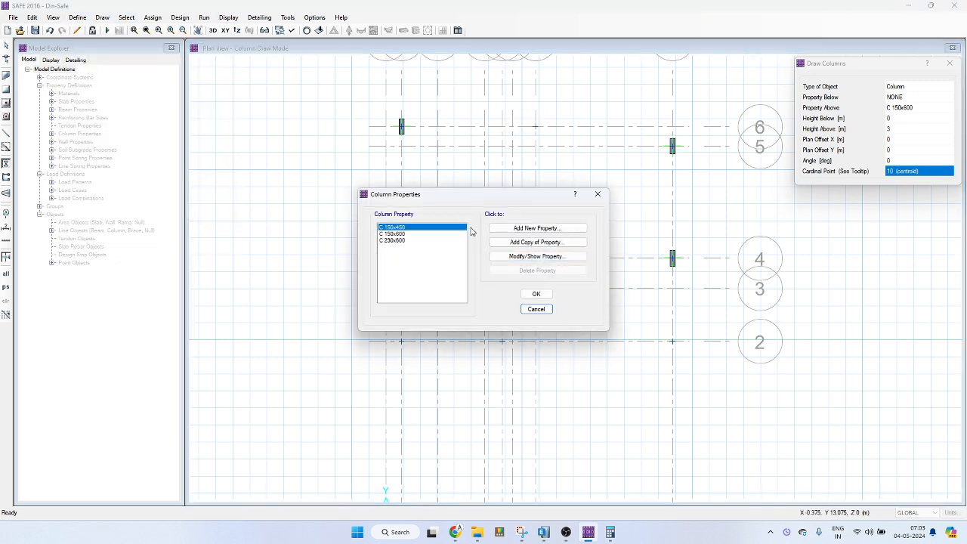
pyautogui.click(412, 234)
pyautogui.click(537, 256)
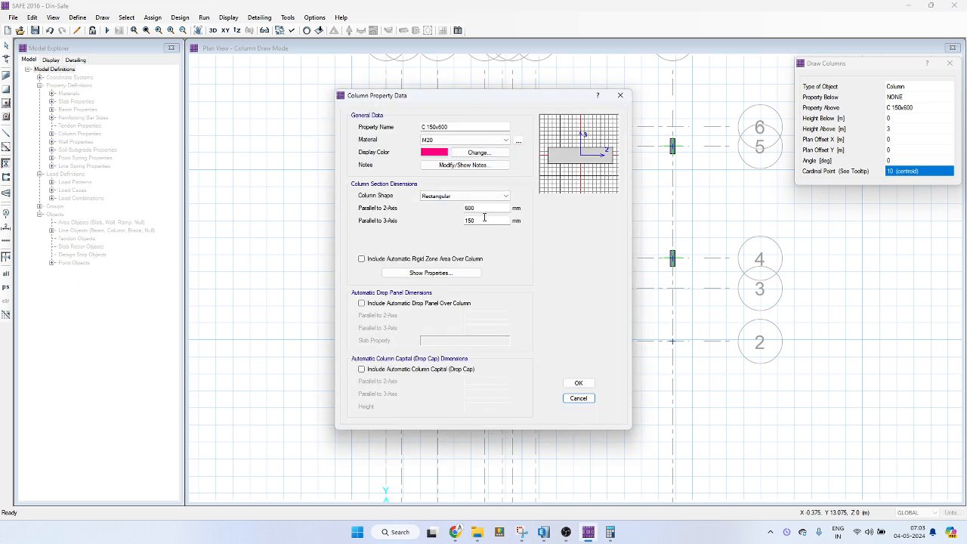
pyautogui.click(579, 383)
pyautogui.click(537, 294)
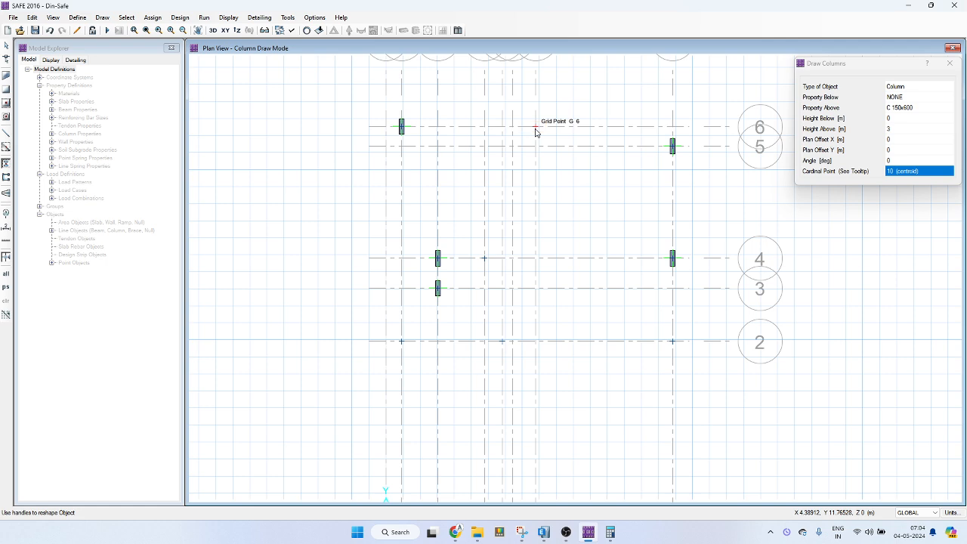
# Place C 150x600 columns at grid points G-6 and D-4.
pyautogui.click(534, 133)
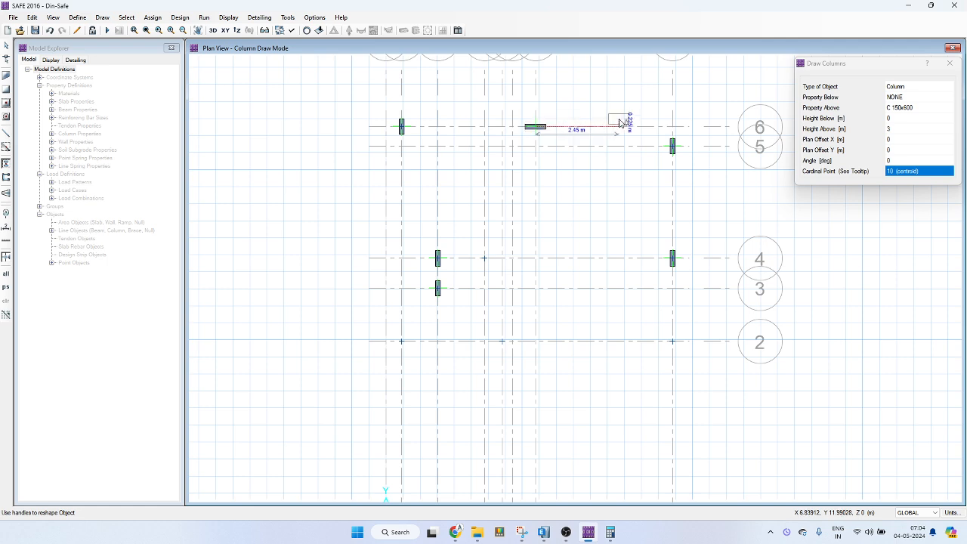
pyautogui.click(485, 261)
pyautogui.moveTo(525, 238); pyautogui.dragTo(530, 164, button='middle')
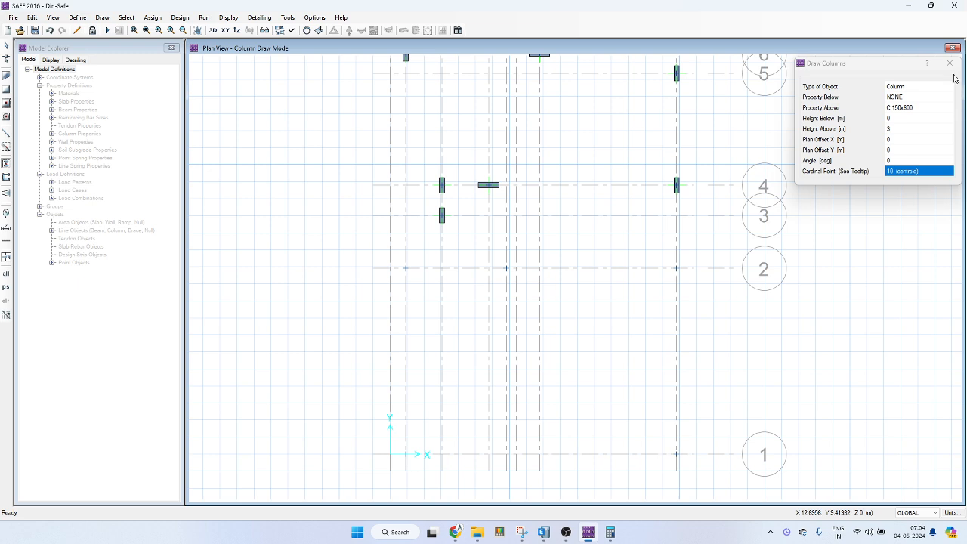
# Change the property above to C 230x600 and place a column at grid point E-2.
pyautogui.click(923, 107)
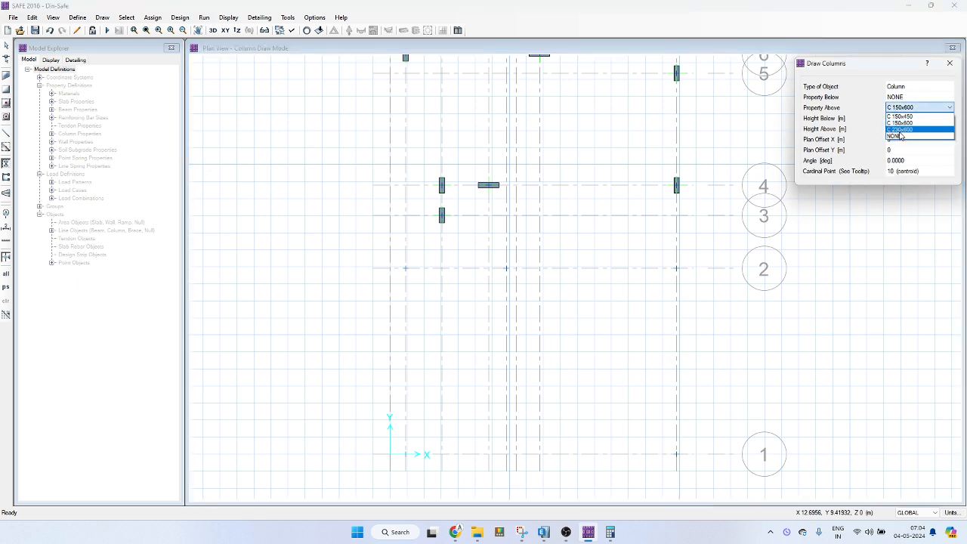
pyautogui.click(901, 129)
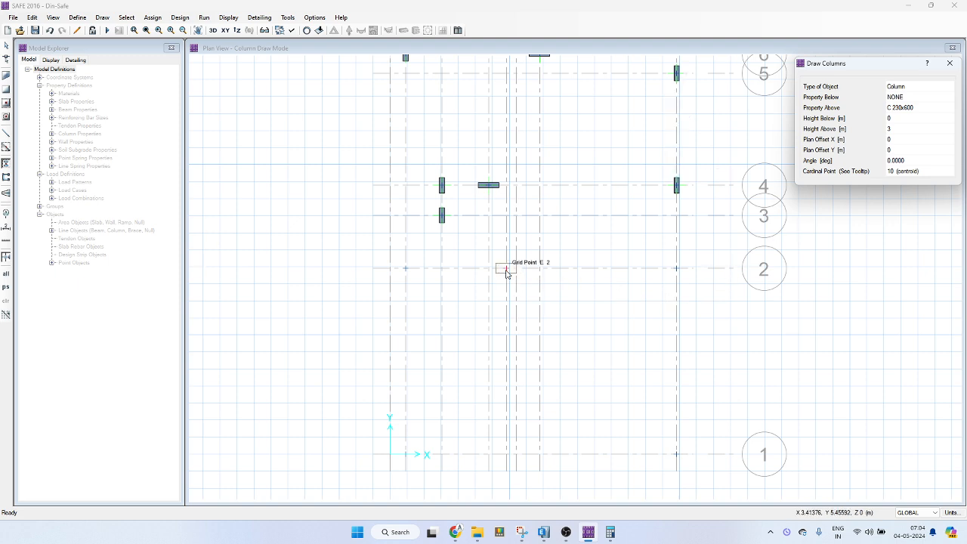
pyautogui.click(506, 269)
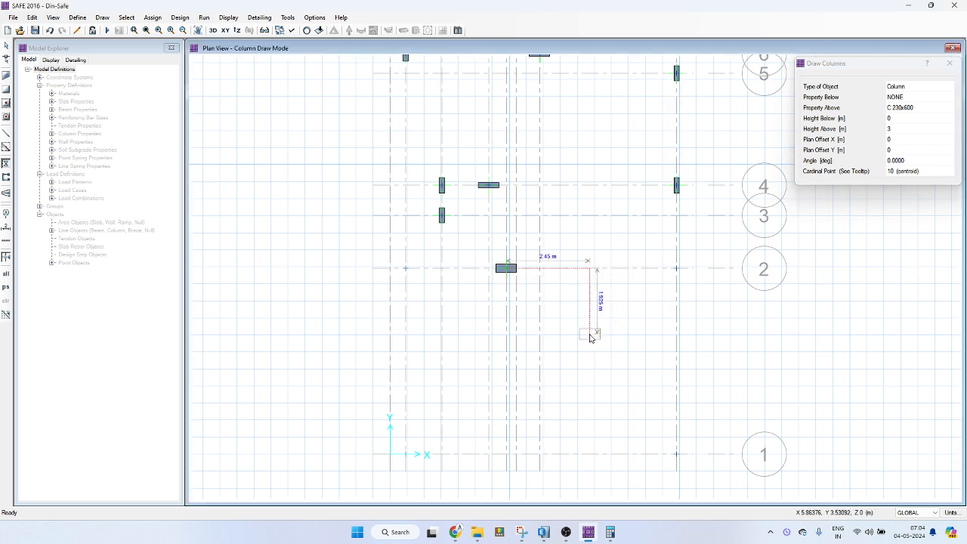
pyautogui.moveTo(593, 335); pyautogui.dragTo(558, 321, button='middle')
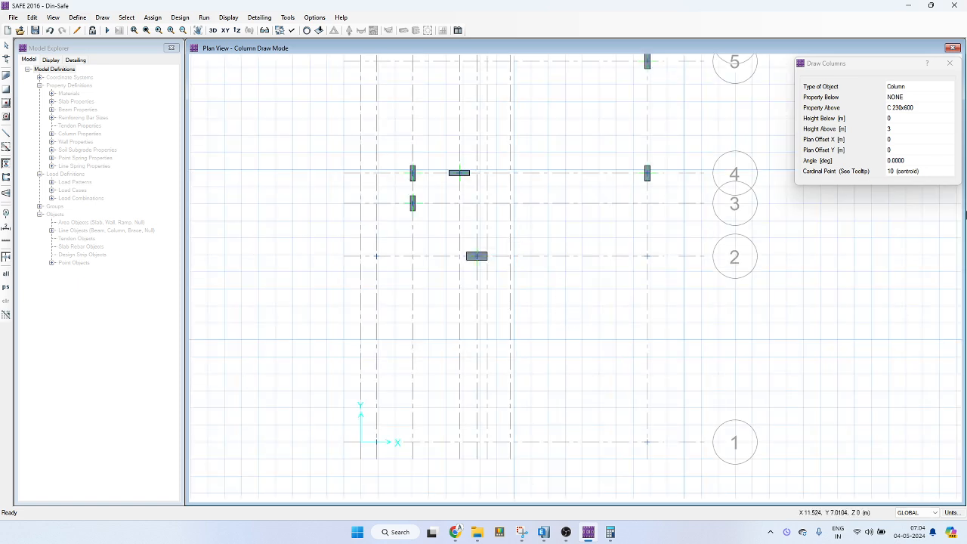
# Place C 230x600 columns at a 90-degree angle on grid points H-2, H-1, B-1 and B-2, and save the model.
pyautogui.click(913, 161)
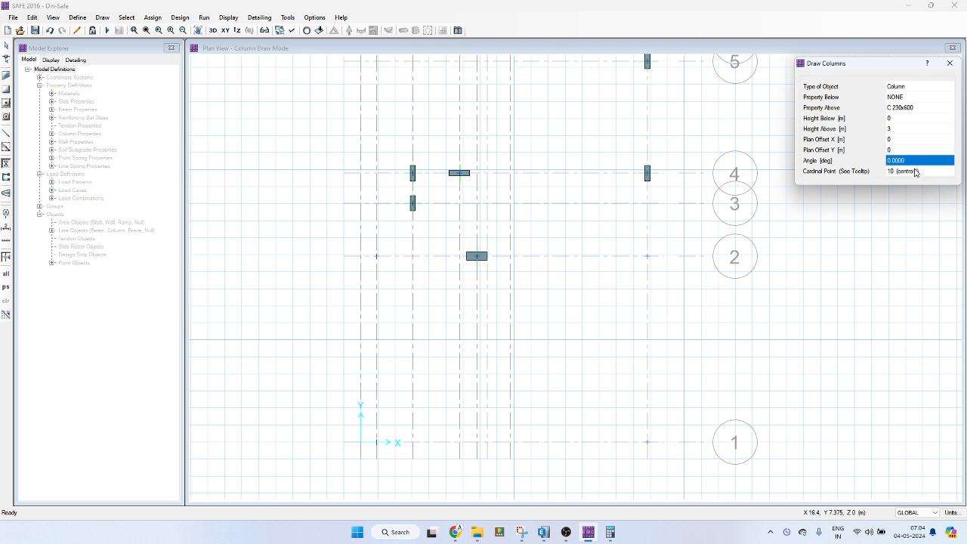
pyautogui.write('90')
pyautogui.click(915, 175)
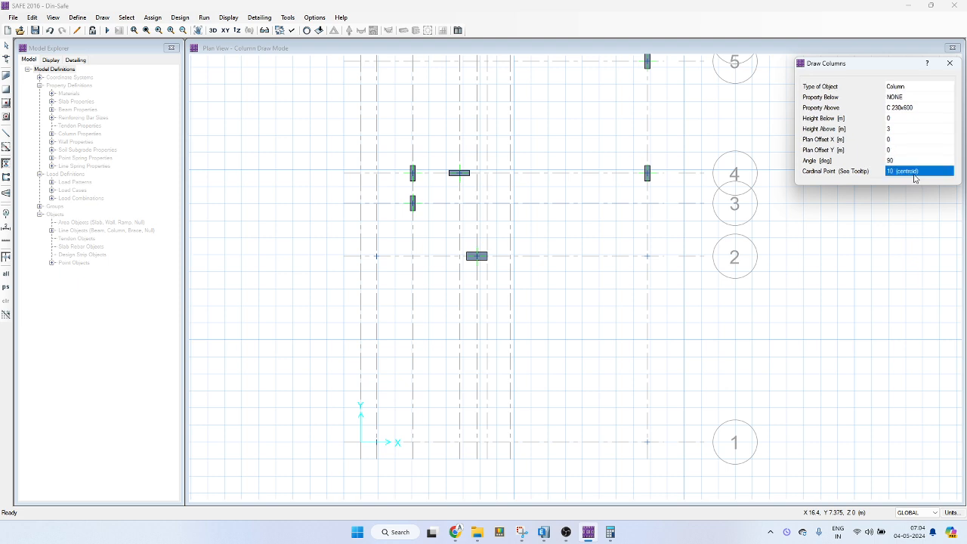
pyautogui.click(647, 256)
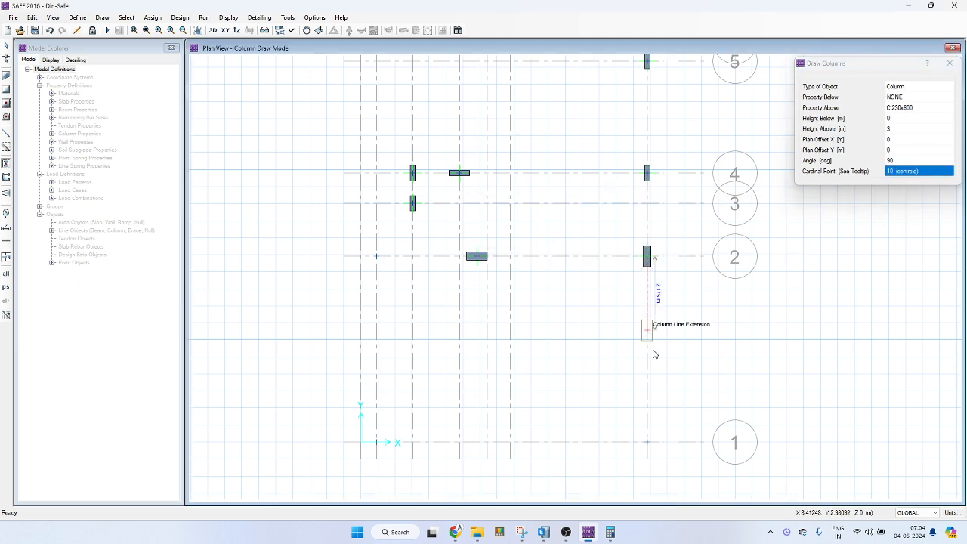
pyautogui.click(647, 442)
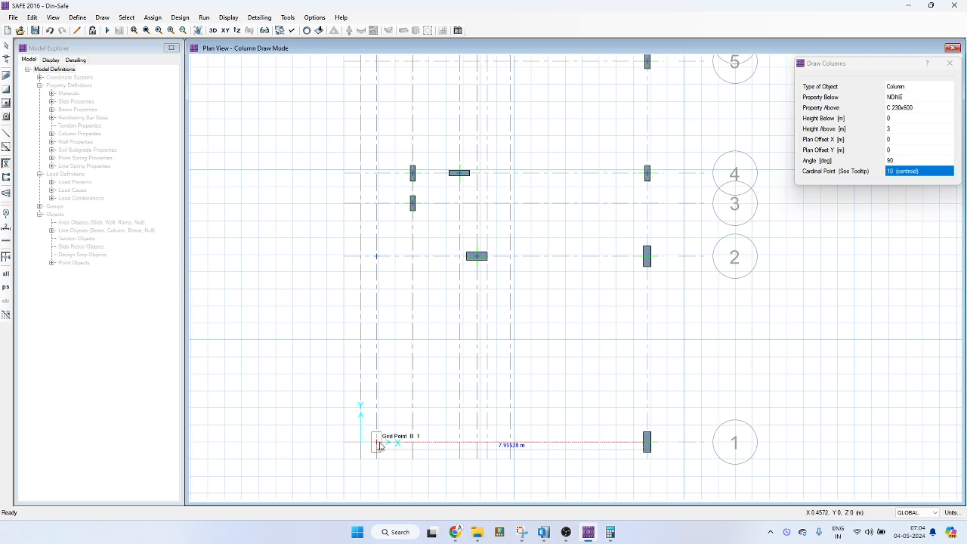
pyautogui.click(378, 443)
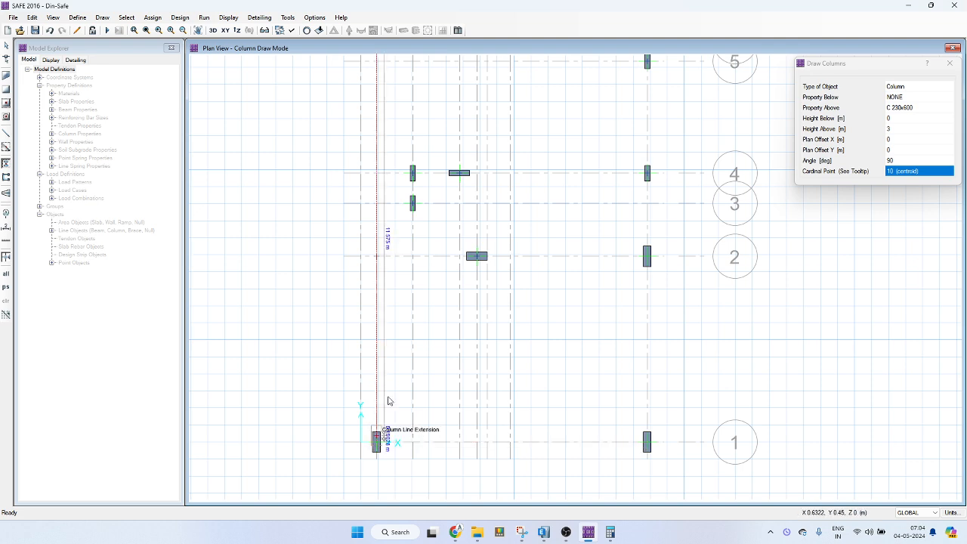
pyautogui.click(377, 257)
pyautogui.moveTo(490, 238); pyautogui.dragTo(483, 268, button='middle')
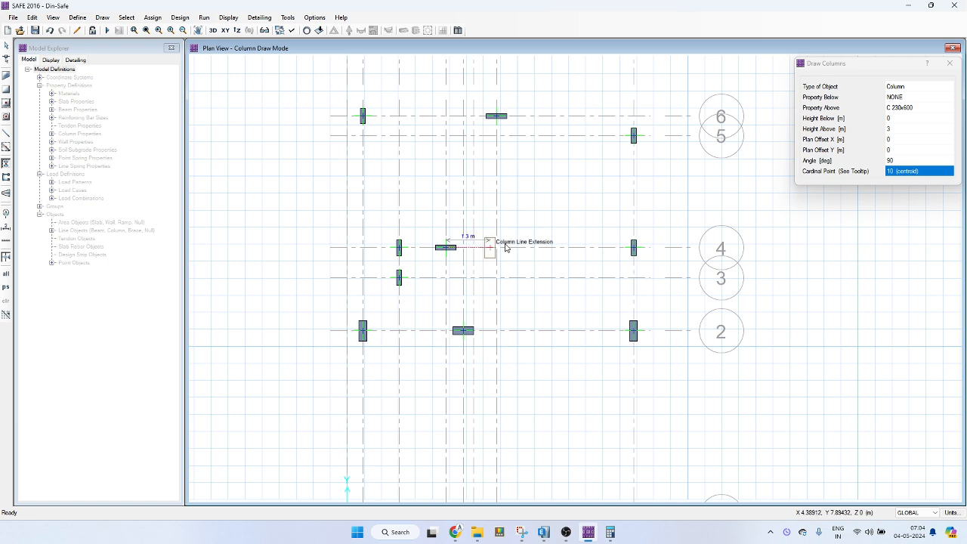
pyautogui.scroll(-1, 518, 238)
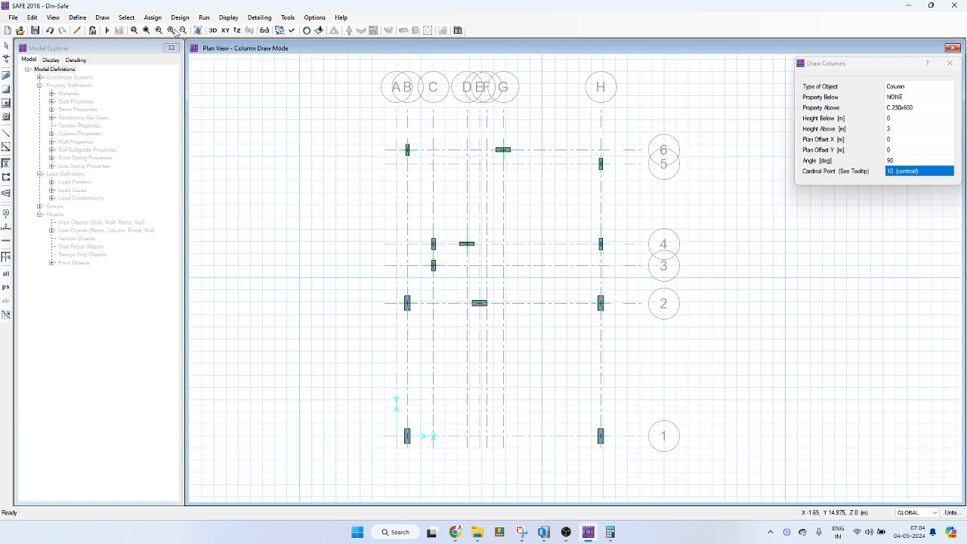
pyautogui.click(35, 31)
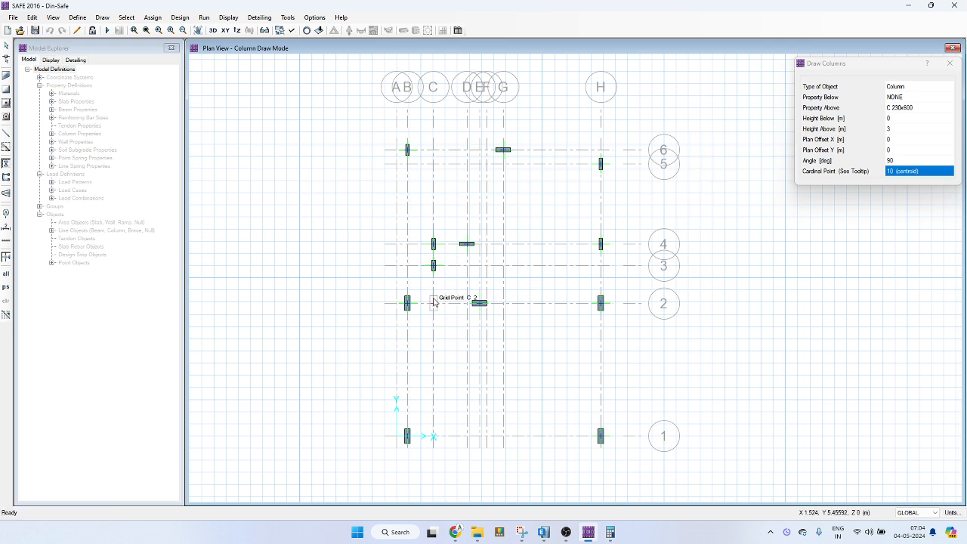
# Leave column drawing and undo the stray column placed outside the grid.
pyautogui.moveTo(484, 533)
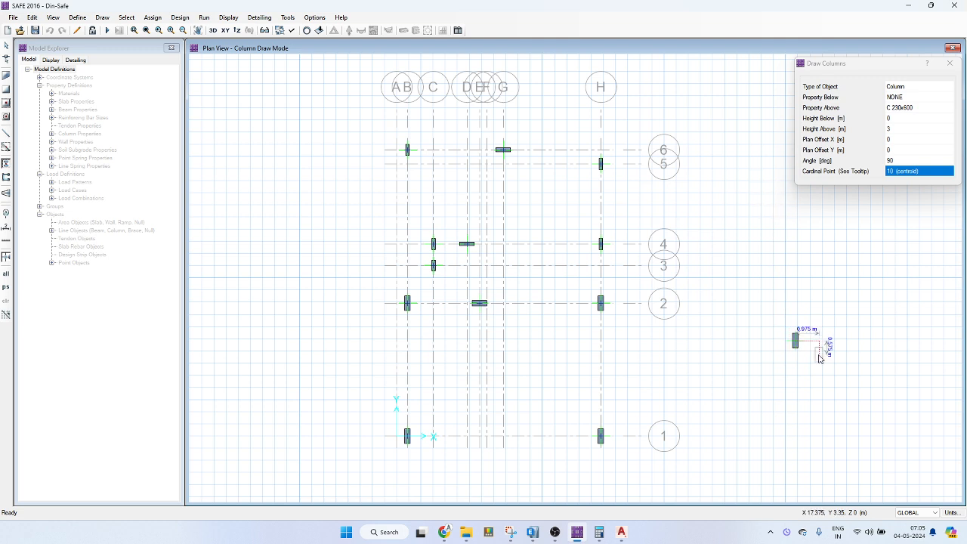
pyautogui.press('Escape')
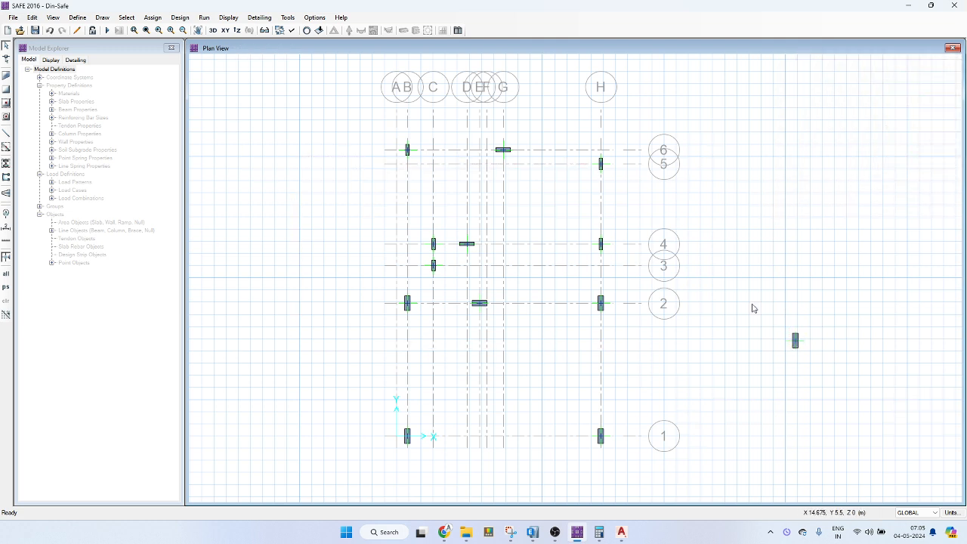
pyautogui.hotkey('ctrl', 'z')
pyautogui.moveTo(521, 215); pyautogui.dragTo(531, 216, button='middle')
pyautogui.click(6, 56)
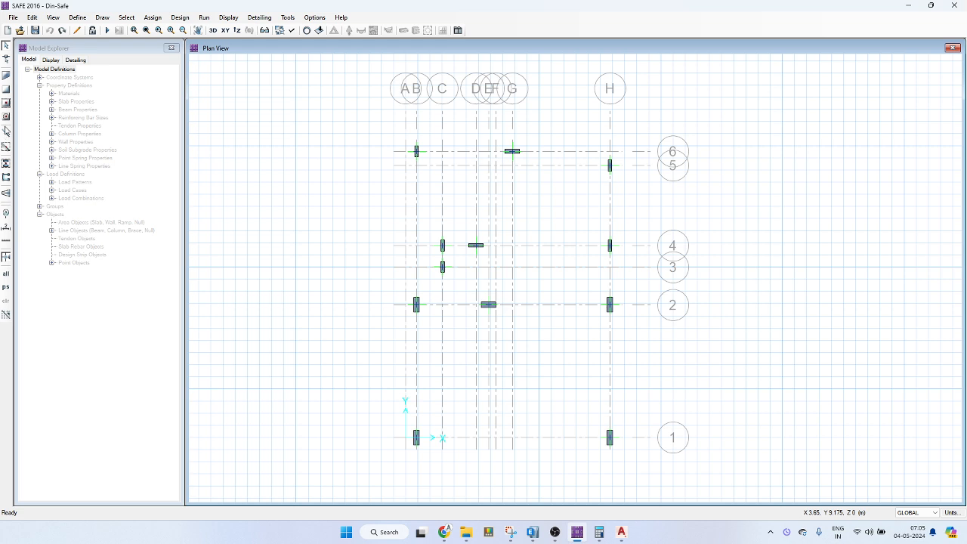
# Start drawing beams/lines with the property set to NONE.
pyautogui.click(6, 136)
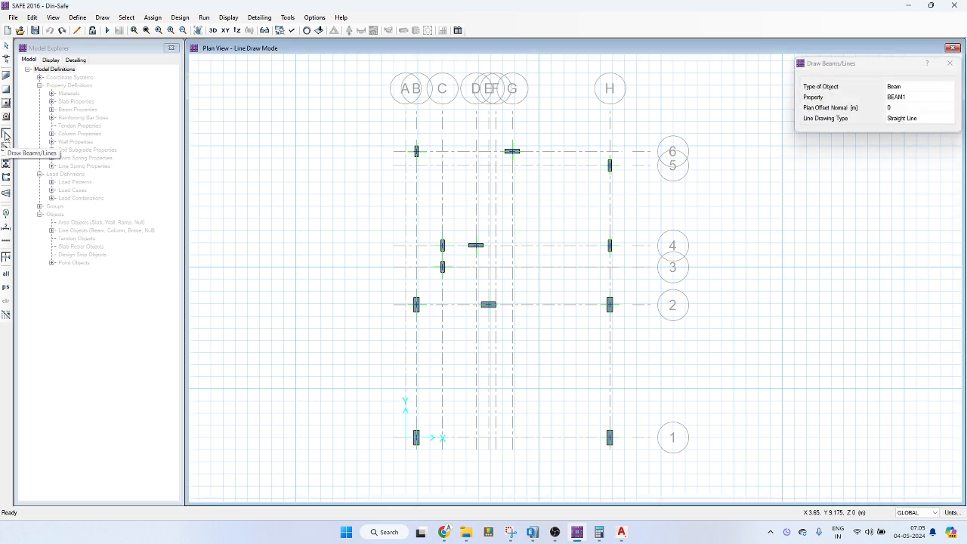
pyautogui.click(896, 96)
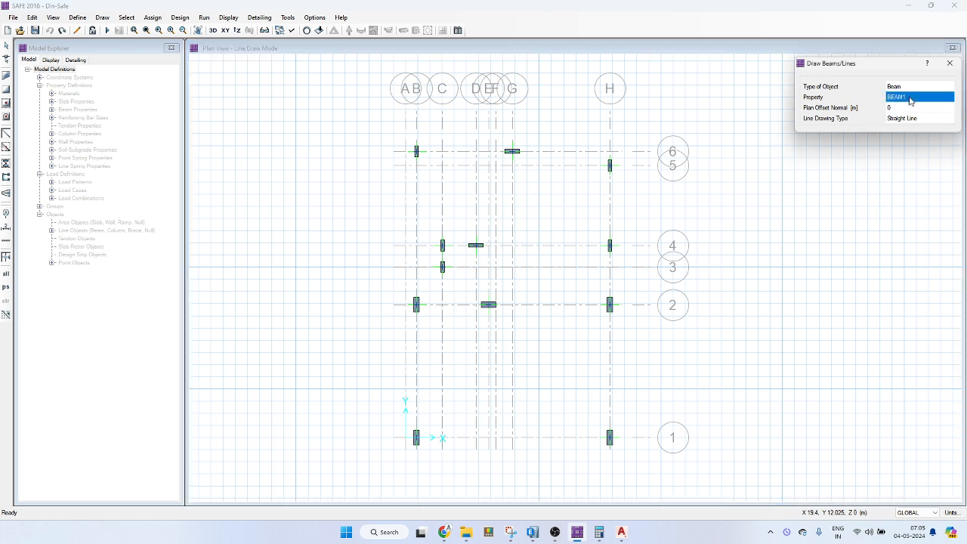
pyautogui.click(950, 103)
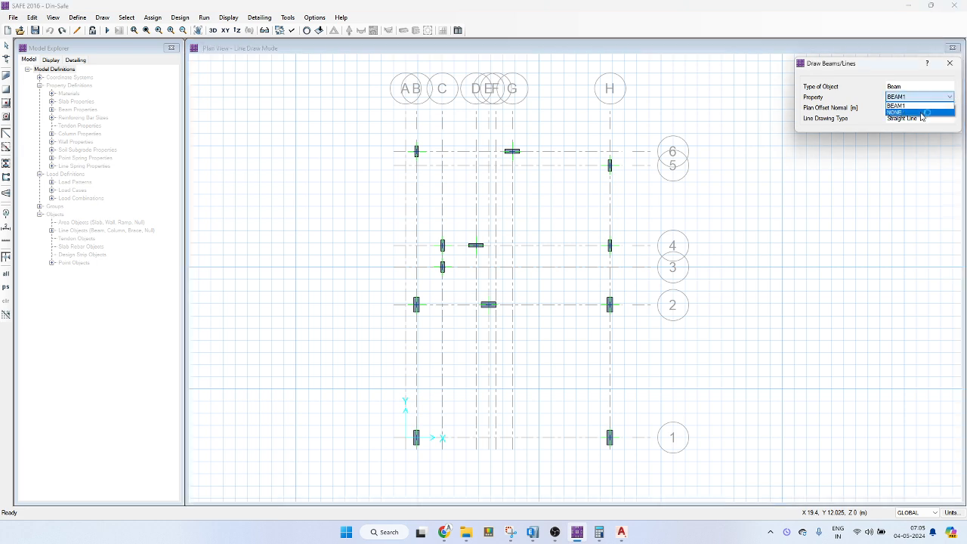
pyautogui.click(941, 113)
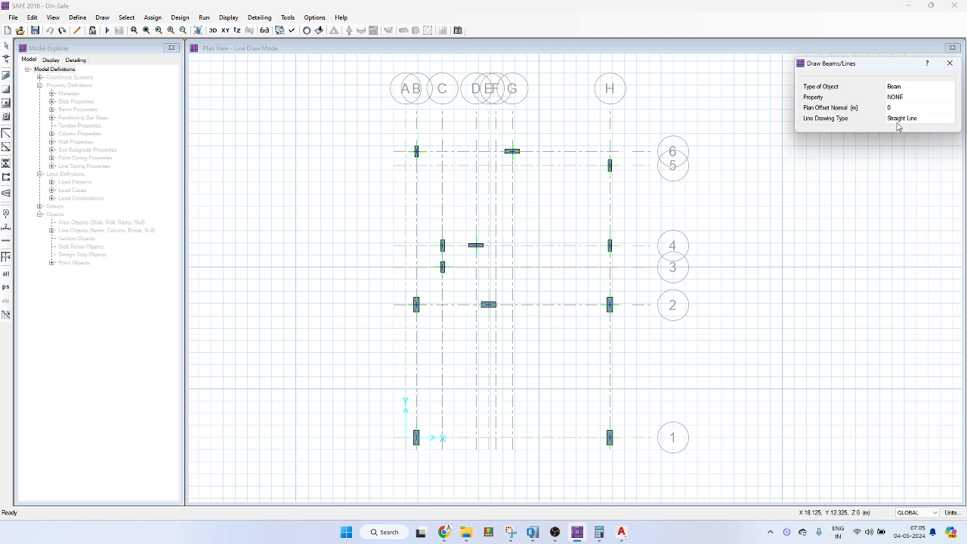
# Switch the model units to the U.S. defaults and restart the Draw Beams/Lines command so its offset is in feet.
pyautogui.click(315, 20)
pyautogui.click(323, 29)
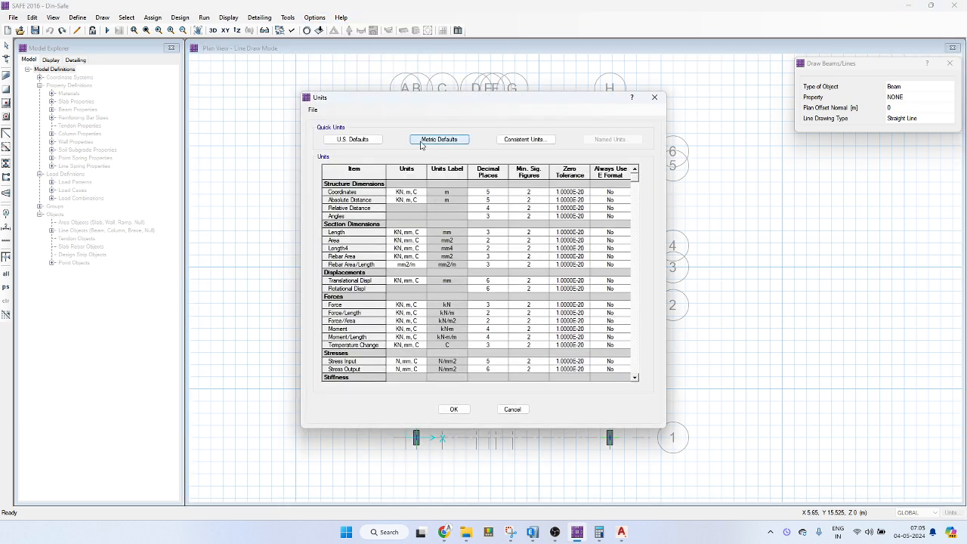
pyautogui.click(352, 139)
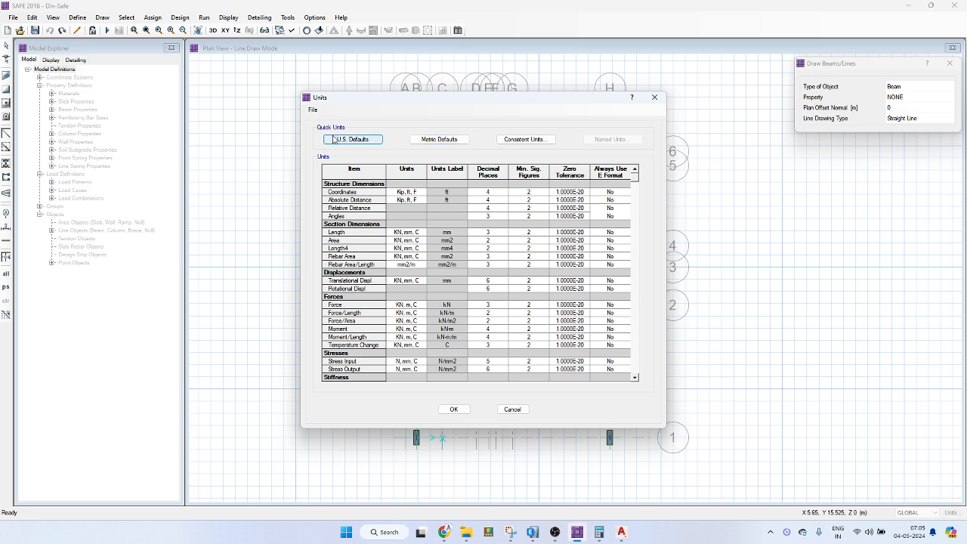
pyautogui.click(453, 409)
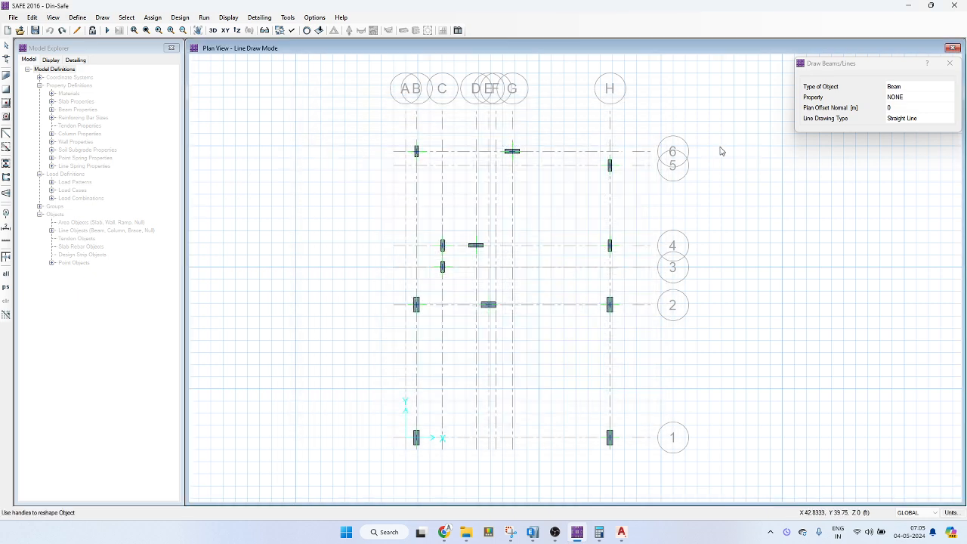
pyautogui.click(949, 63)
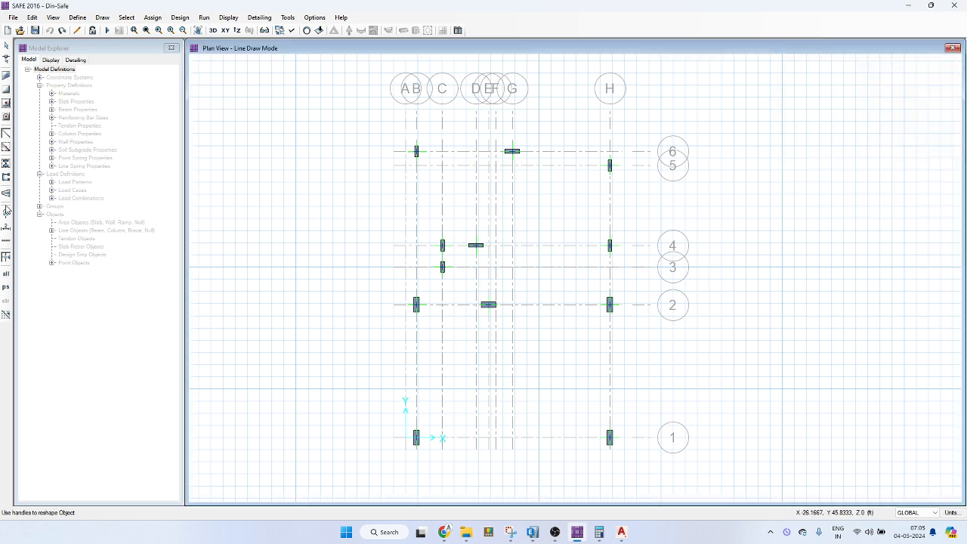
pyautogui.click(5, 147)
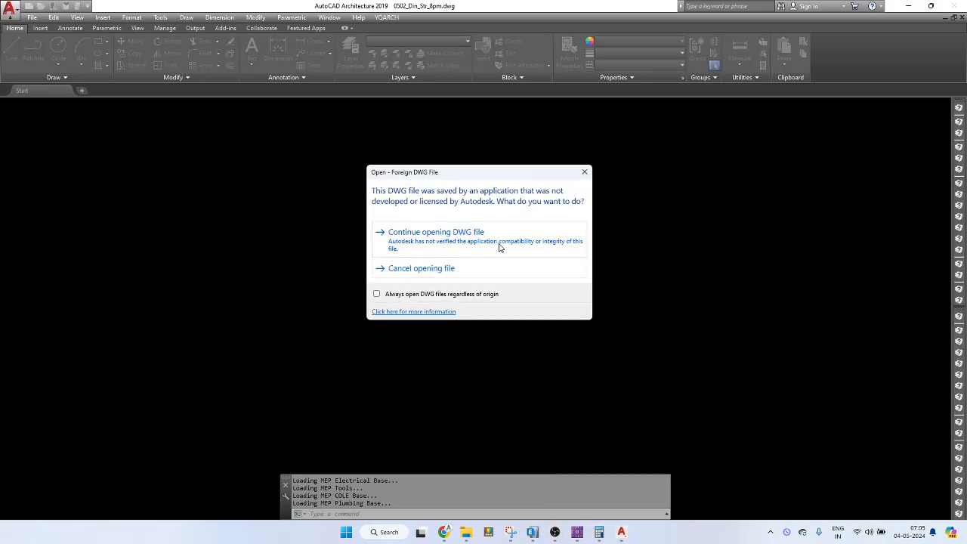
# Switch to AutoCAD, continue opening the foreign drawing 0502_Din_Str_8pm.dwg and bring up its footing layout plan.
pyautogui.click(496, 249)
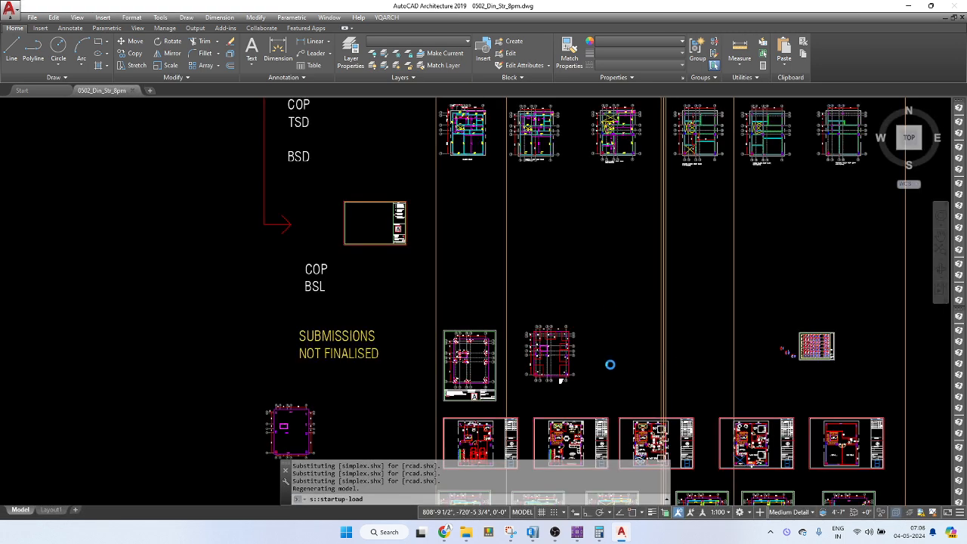
pyautogui.click(454, 274)
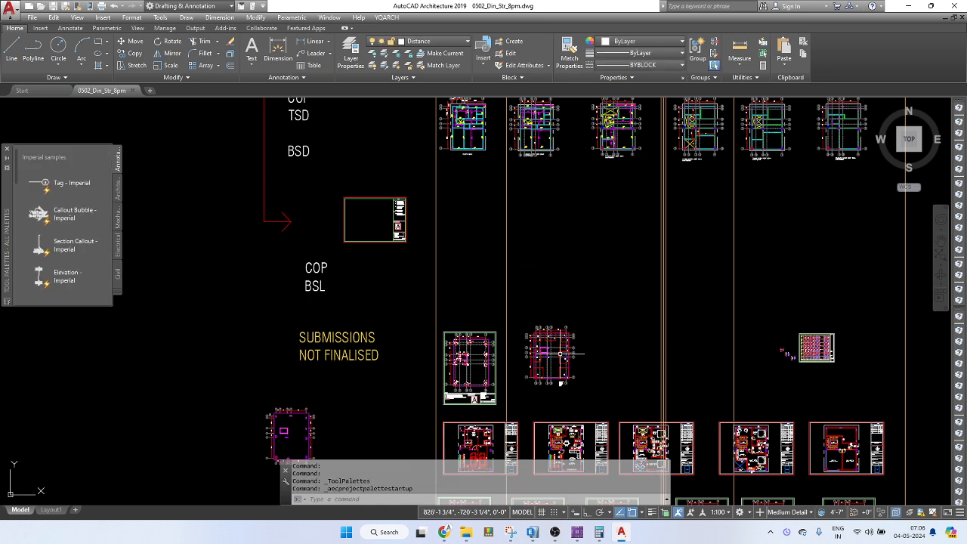
pyautogui.scroll(2, 458, 301)
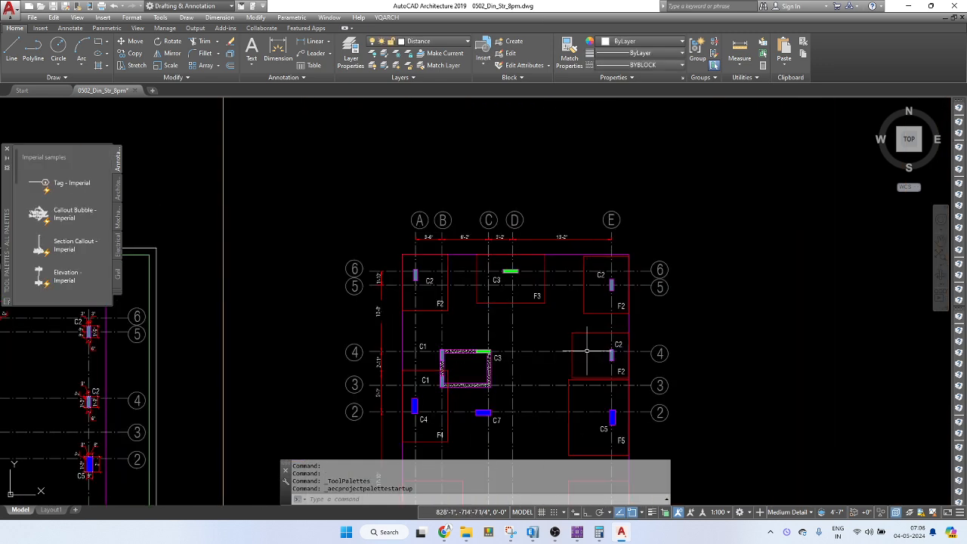
pyautogui.scroll(1, 594, 218)
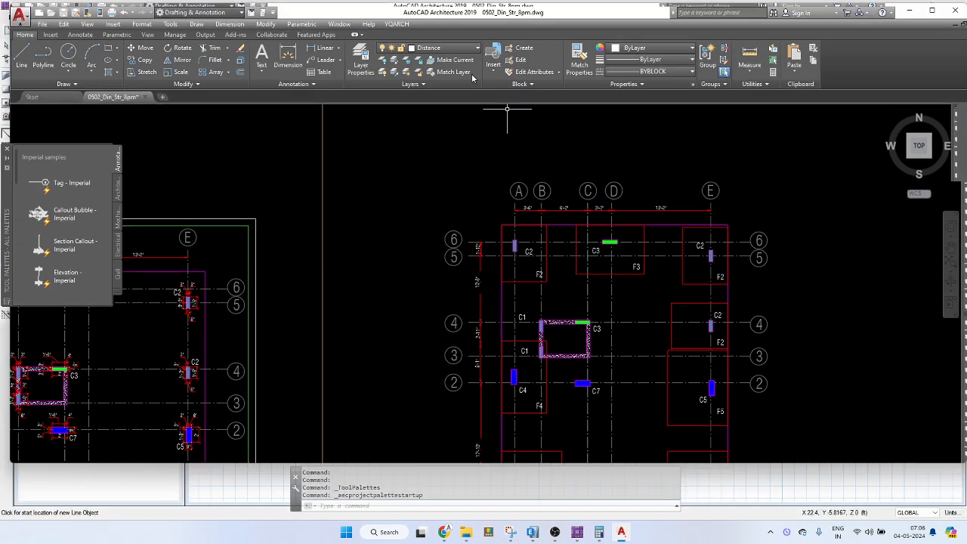
pyautogui.moveTo(472, 78); pyautogui.dragTo(0, 0)
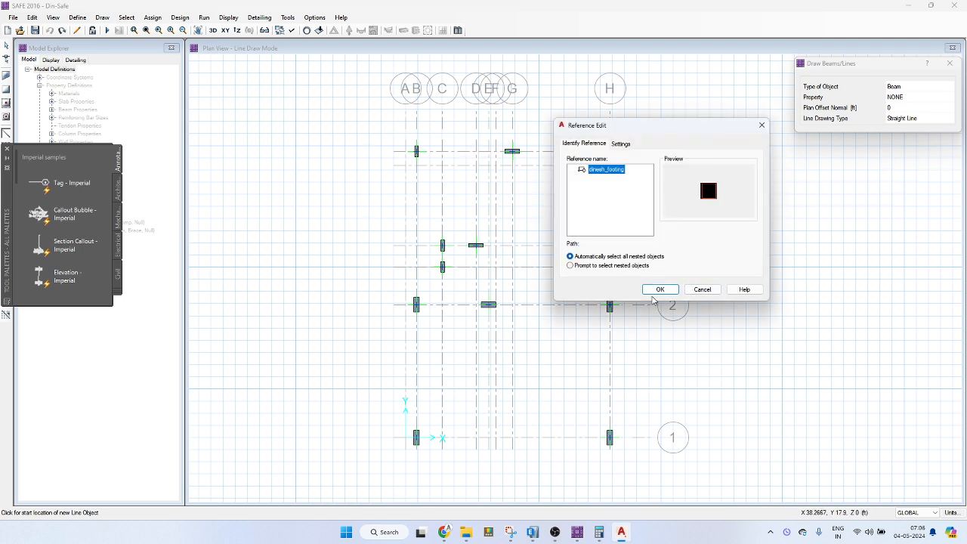
# Open the dinesh_footing reference for in-place editing and bring the AutoCAD window with the footing layout into view over SAFE.
pyautogui.click(654, 291)
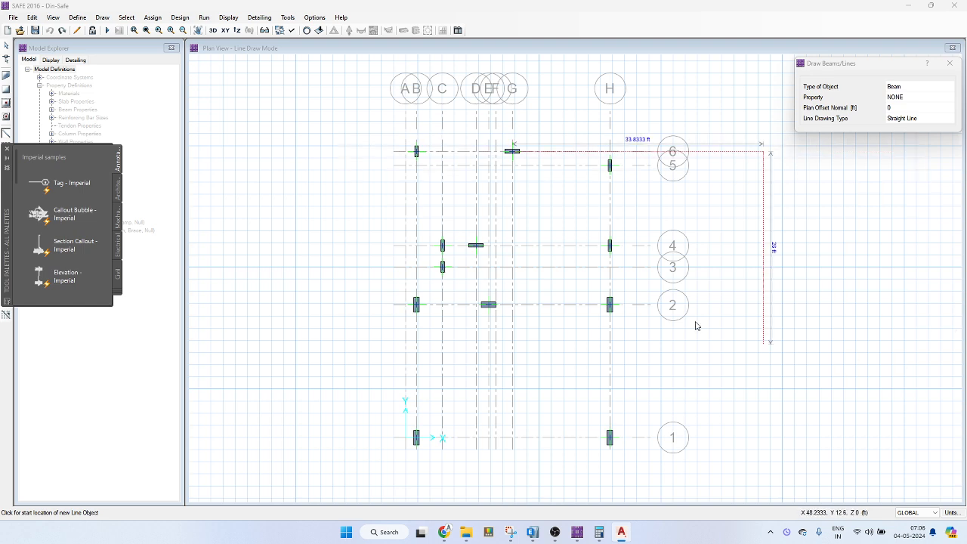
pyautogui.moveTo(442, 311); pyautogui.dragTo(553, 336, button='middle')
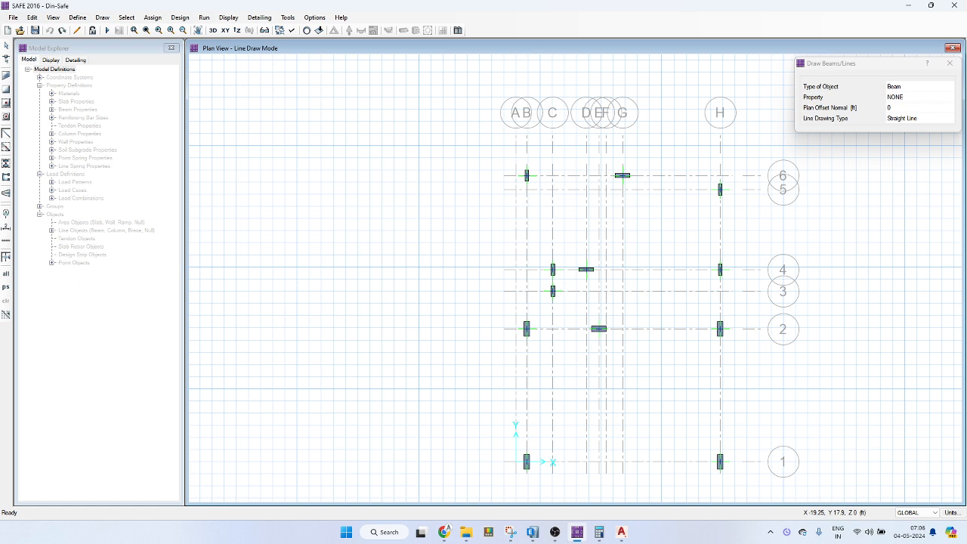
pyautogui.hotkey('alt', 'Tab')
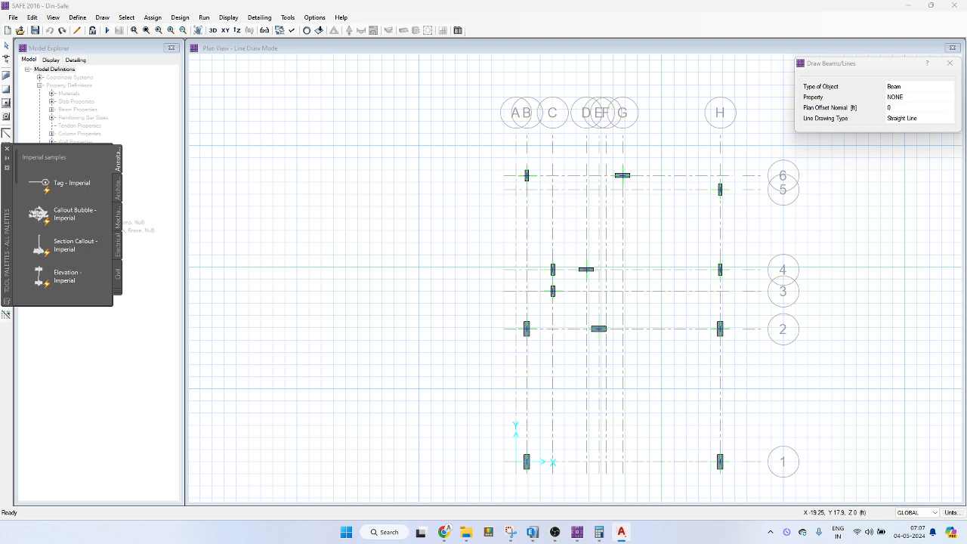
pyautogui.moveTo(0, 134); pyautogui.dragTo(333, 80)
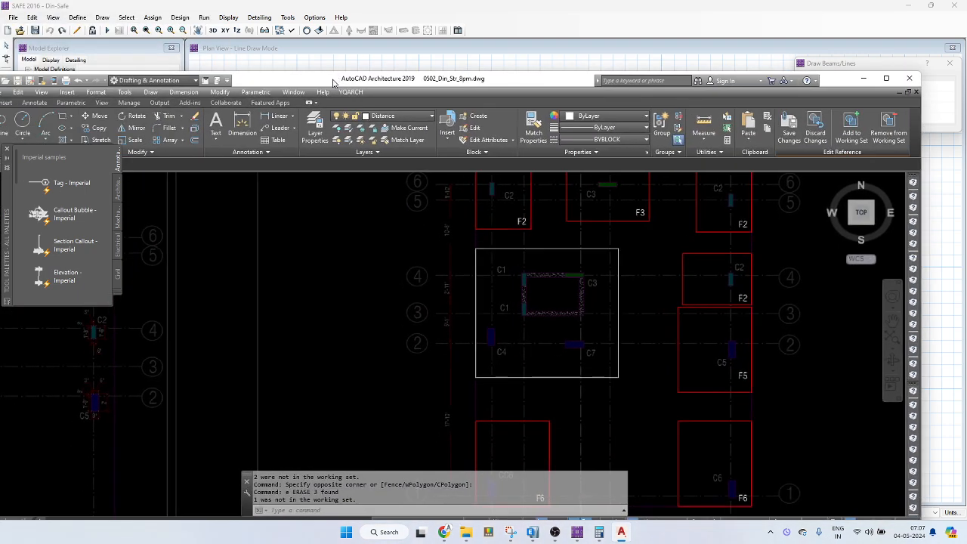
# Add linear dimensions for the overall width and height of the combined footing around columns C1, C3, C4 and C7.
pyautogui.write('d')
pyautogui.press('Return')
pyautogui.click(467, 262)
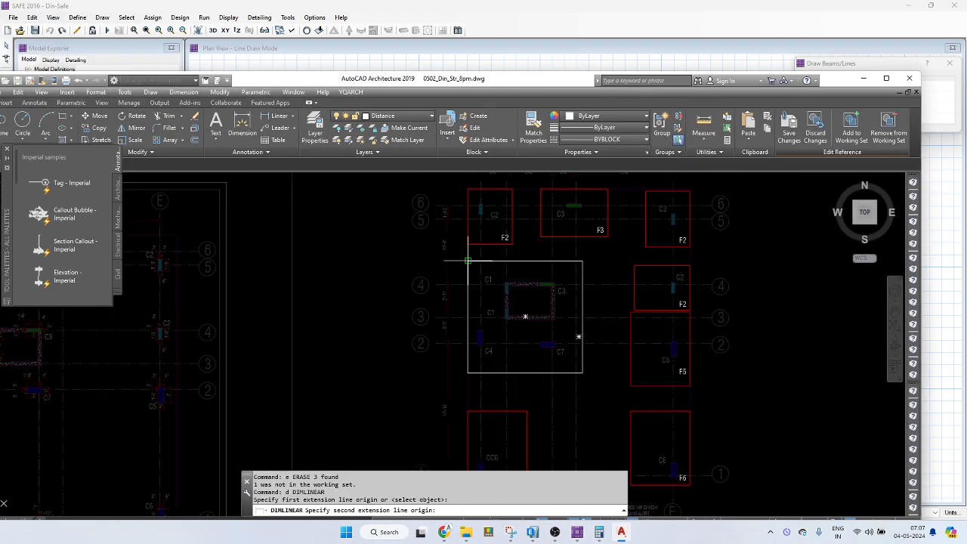
pyautogui.click(580, 262)
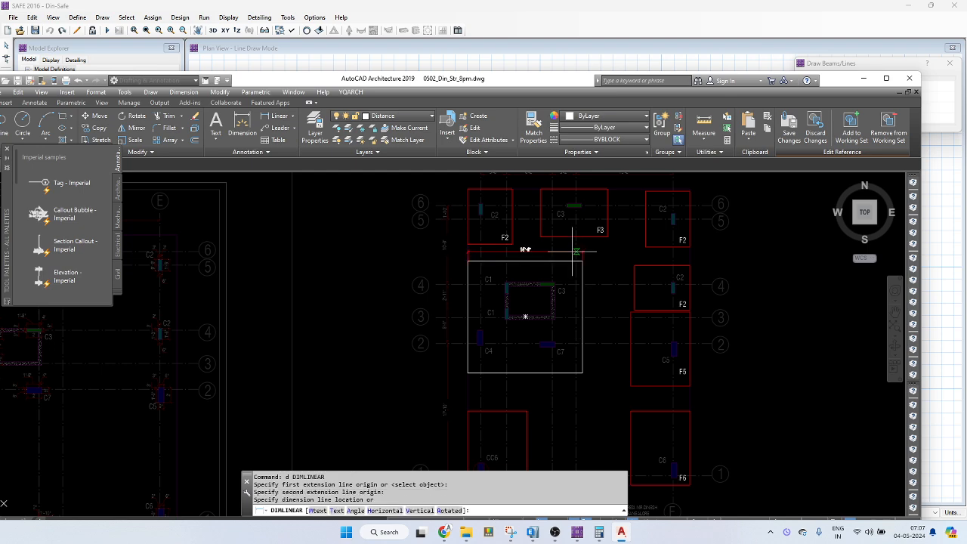
pyautogui.click(572, 251)
pyautogui.scroll(2, 468, 260)
pyautogui.press('Return')
pyautogui.click(466, 262)
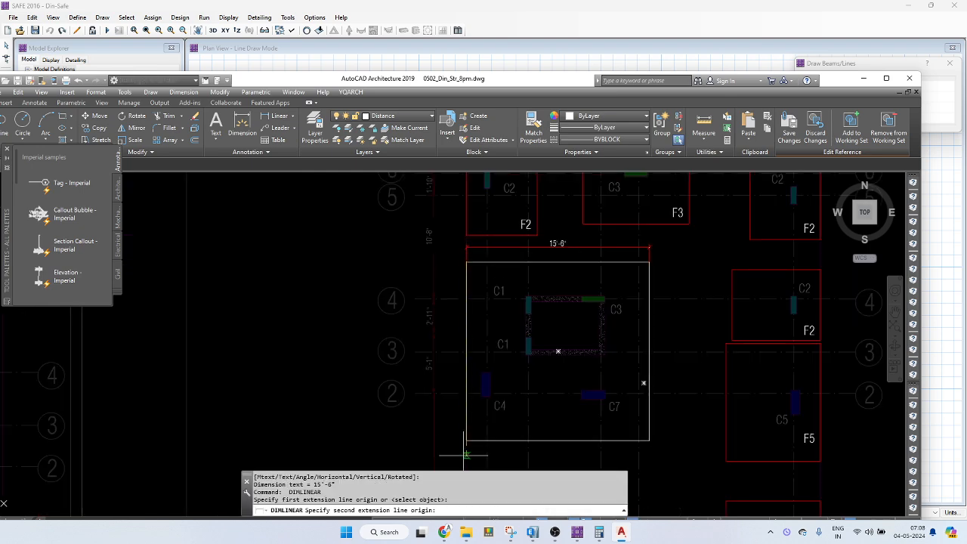
pyautogui.click(466, 445)
pyautogui.click(454, 355)
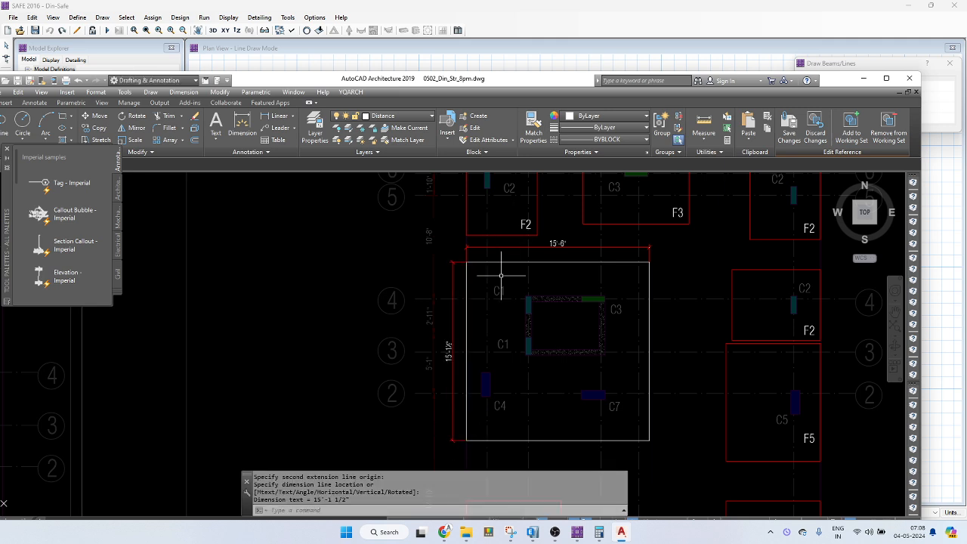
# Dimension the vertical distances from grid line 4 to the combined footing's upper and lower edges.
pyautogui.scroll(2, 503, 275)
pyautogui.press('Return')
pyautogui.click(461, 306)
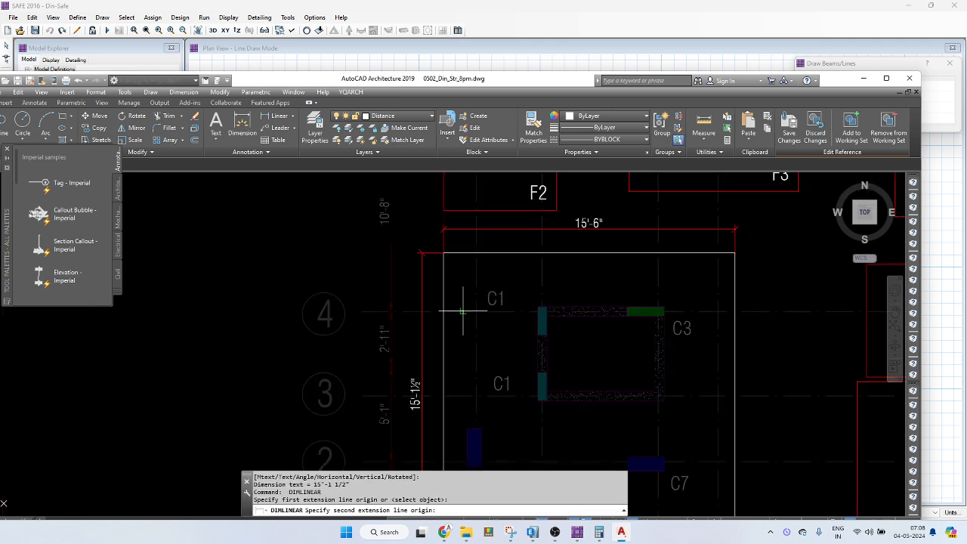
pyautogui.click(463, 253)
pyautogui.click(455, 279)
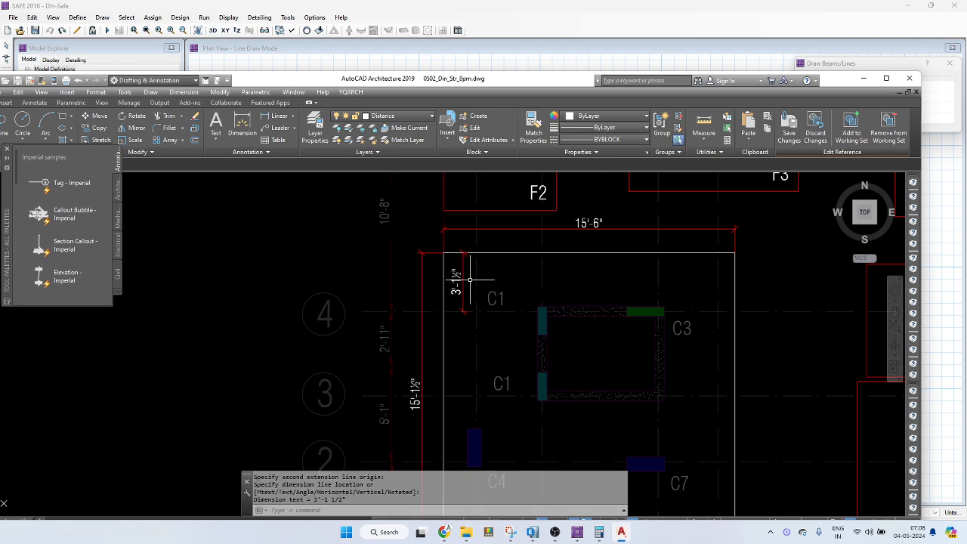
pyautogui.moveTo(473, 314); pyautogui.dragTo(492, 241, button='middle')
pyautogui.press('Return')
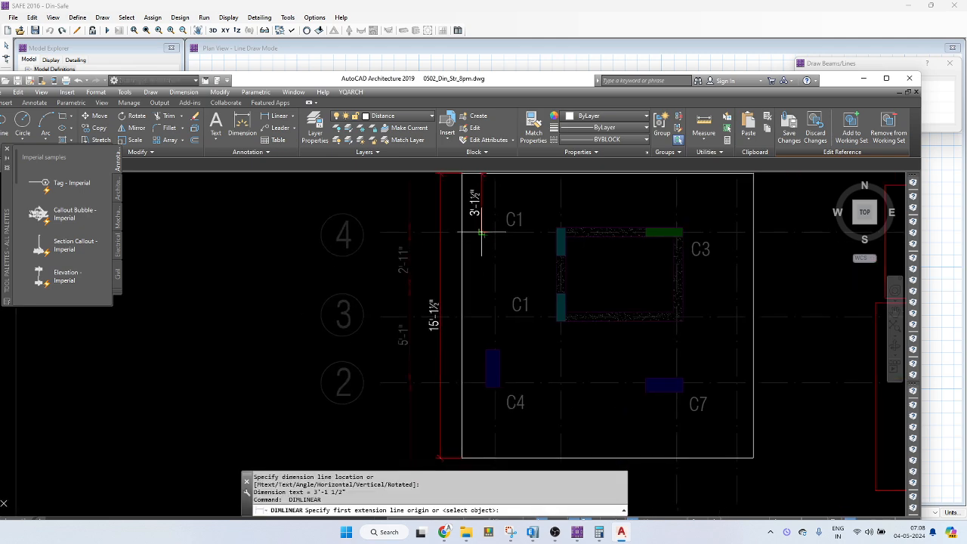
pyautogui.click(485, 234)
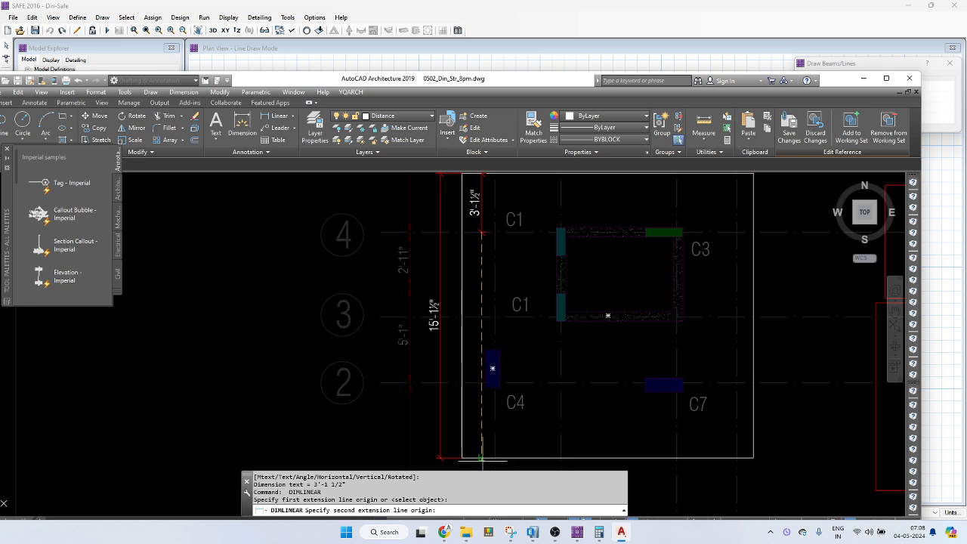
pyautogui.click(482, 457)
pyautogui.click(481, 457)
# Dimension the horizontal distances from the C1 columns' centreline to the combined footing's left and right edges.
pyautogui.moveTo(557, 212)
pyautogui.mouseDown(button='middle')
pyautogui.moveTo(498, 317)
pyautogui.moveTo(522, 270)
pyautogui.mouseUp(button='middle')
pyautogui.press('Return')
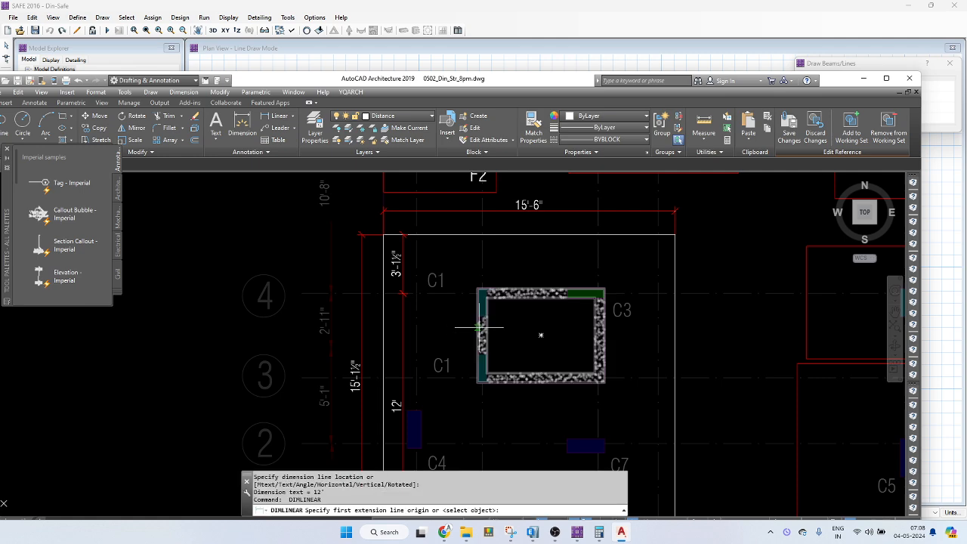
pyautogui.click(481, 325)
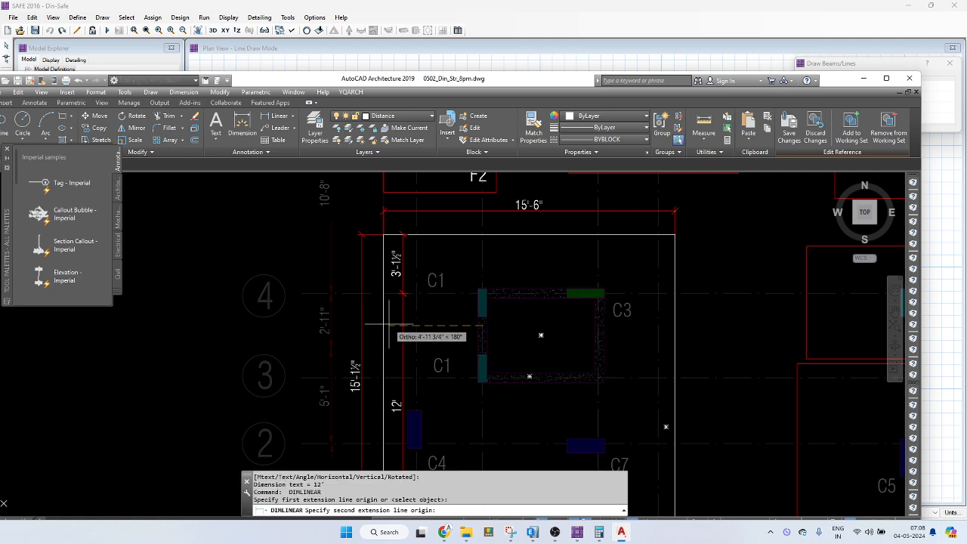
pyautogui.click(385, 326)
pyautogui.click(385, 325)
pyautogui.press('Return')
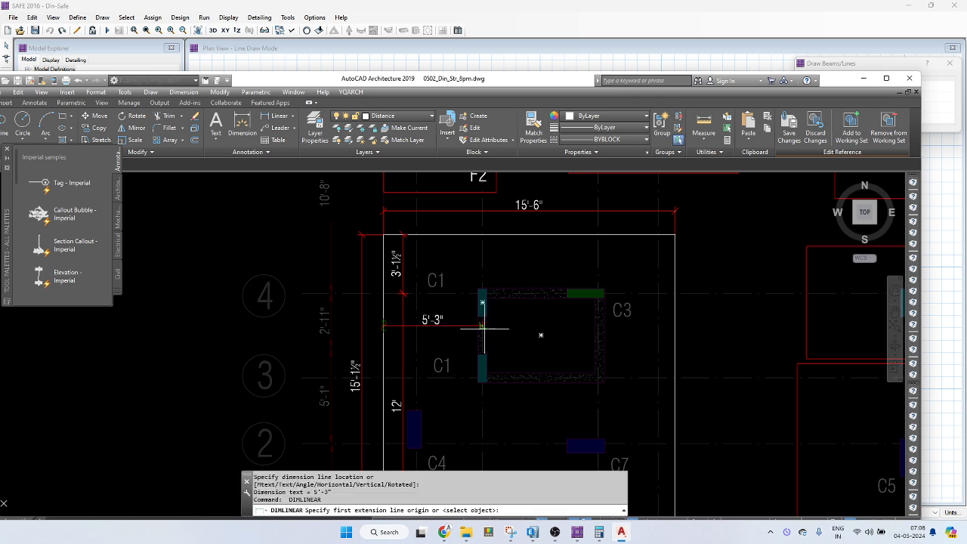
pyautogui.click(482, 326)
pyautogui.click(673, 326)
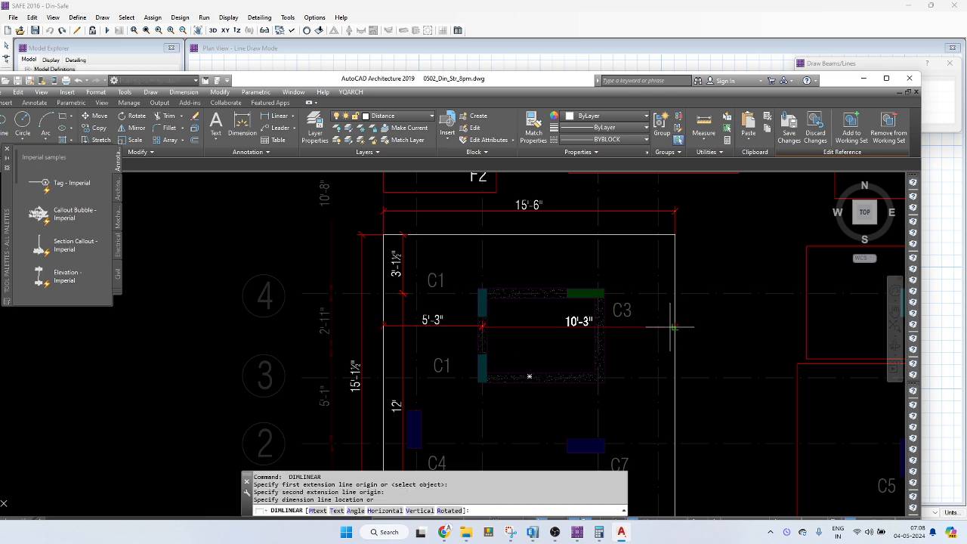
pyautogui.click(672, 326)
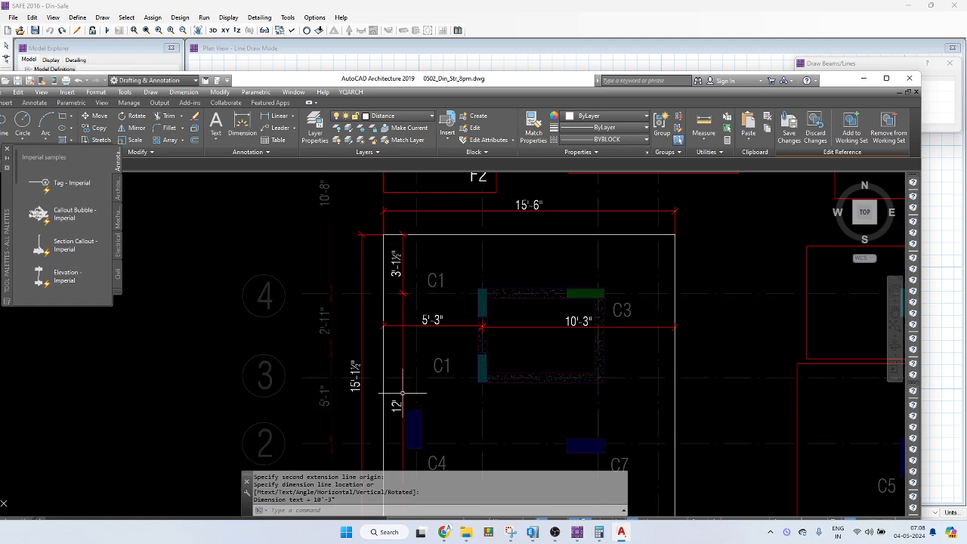
# Move the AutoCAD window off the SAFE plan view and close the leftover Tool Palettes window.
pyautogui.moveTo(450, 79); pyautogui.dragTo(0, 63)
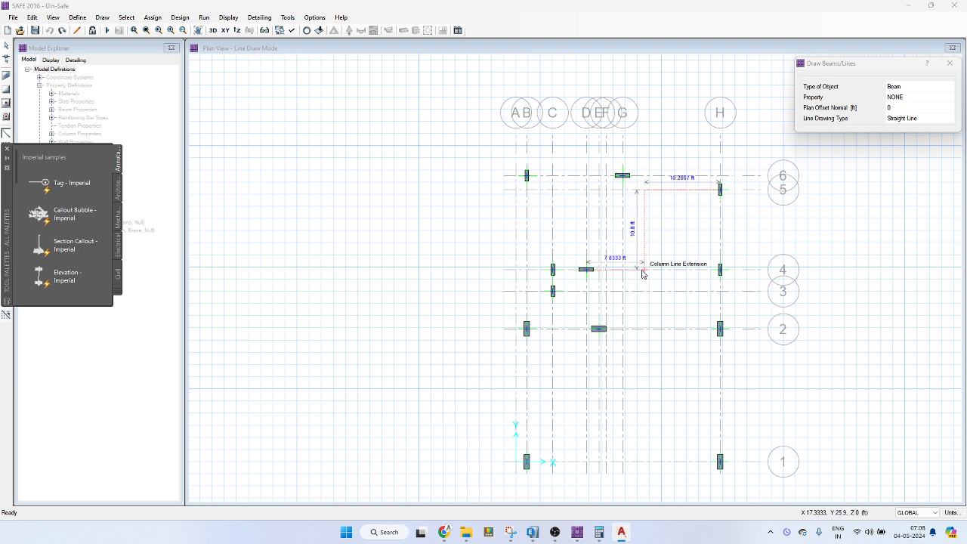
pyautogui.click(7, 148)
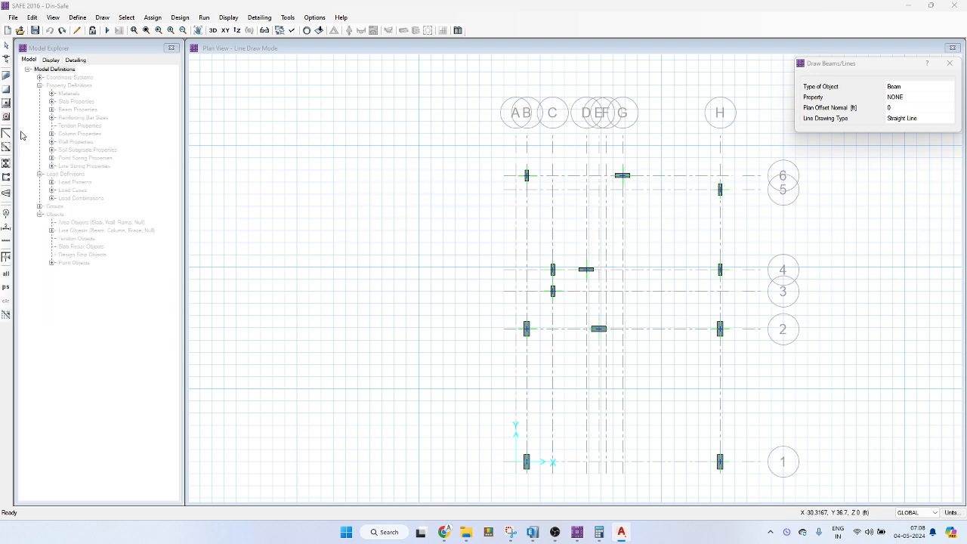
# Set the normal plan offset to 3'1" and try to start an offset line along grid line 4.
pyautogui.click(941, 110)
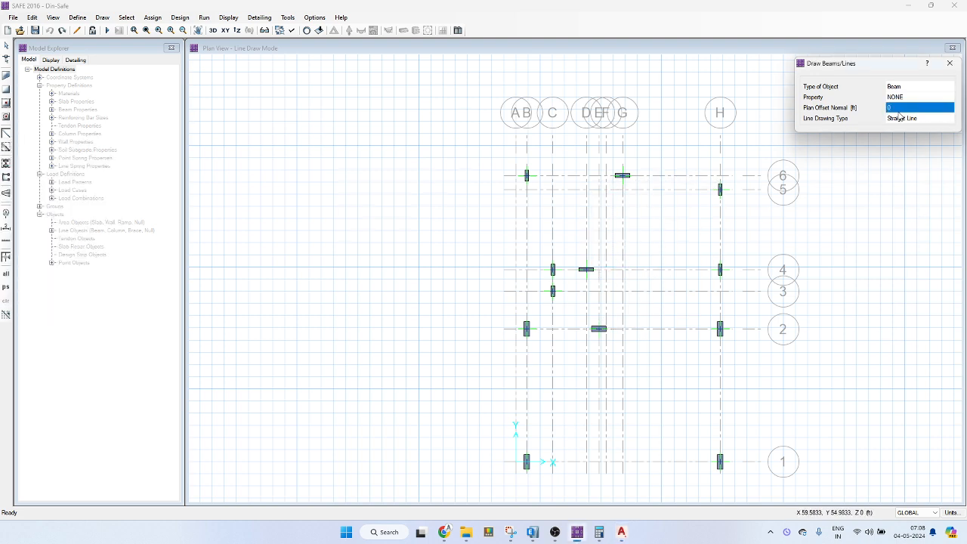
pyautogui.write("3'1")
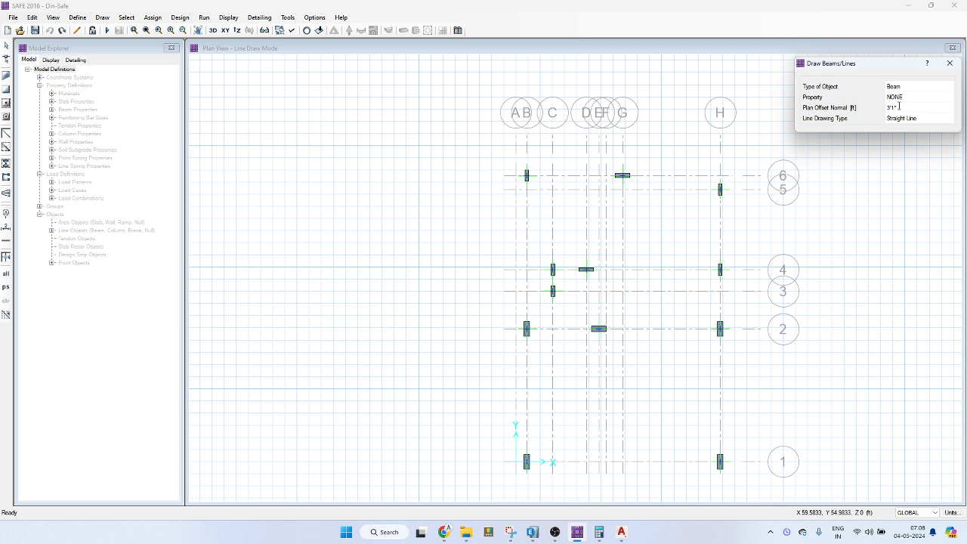
pyautogui.press('Return')
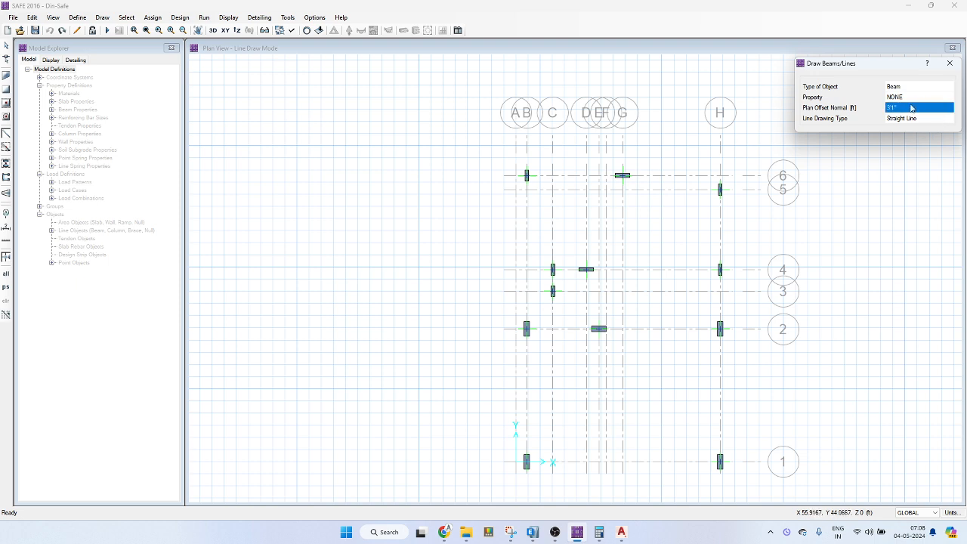
pyautogui.click(514, 273)
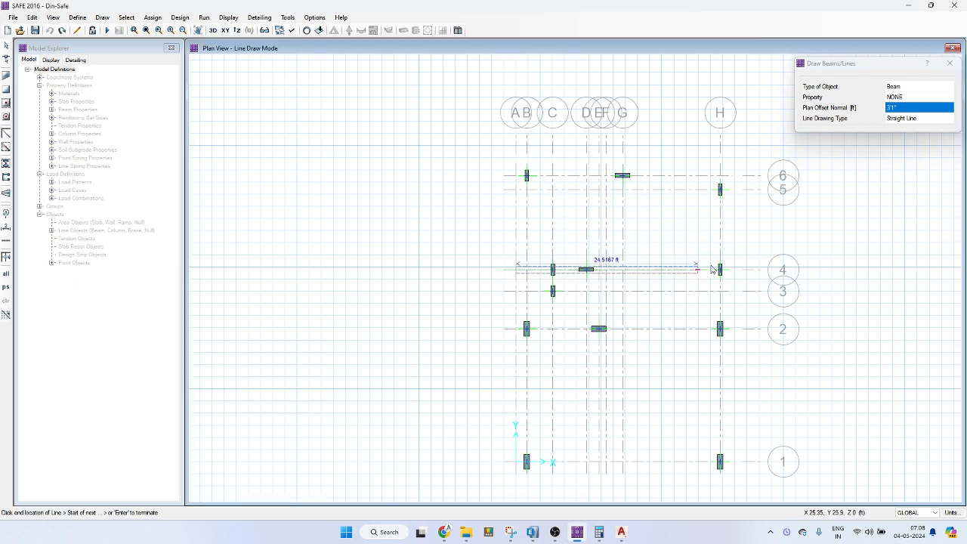
pyautogui.rightClick(558, 234)
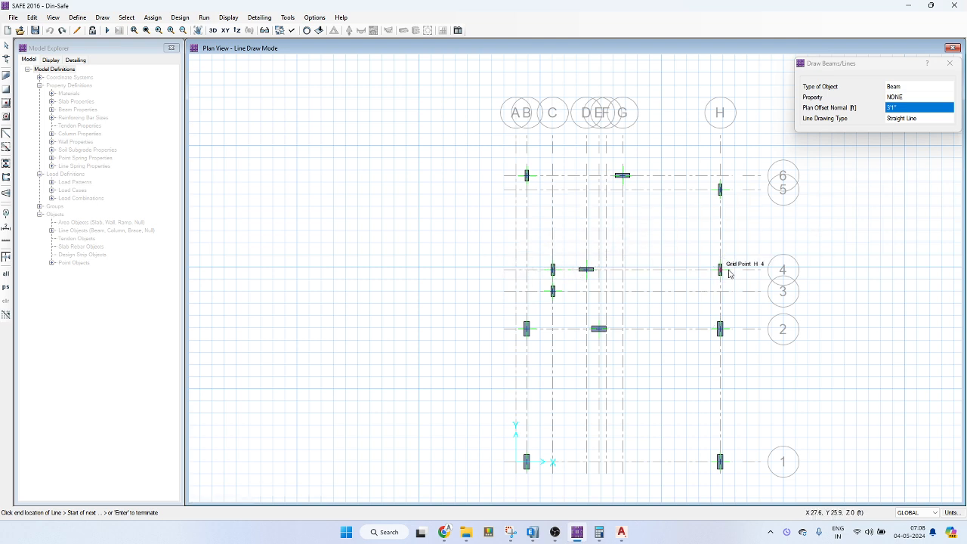
pyautogui.click(735, 270)
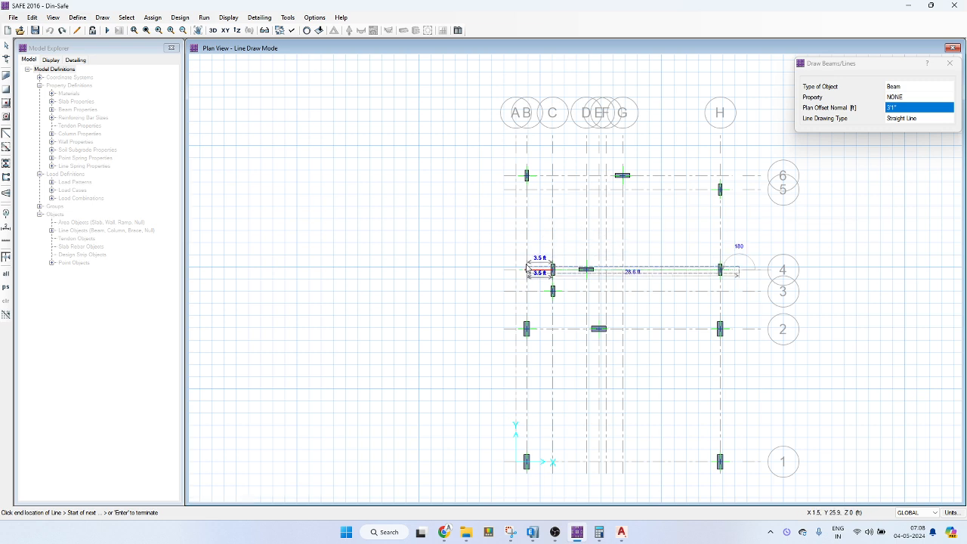
pyautogui.rightClick(567, 233)
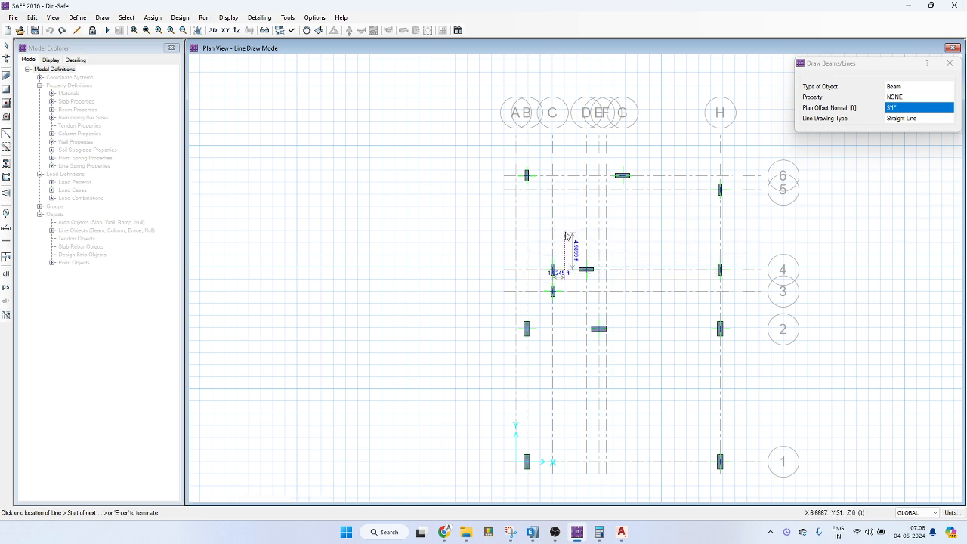
# Draw a beam line along grid line 4 from grid A to grid H, and remove it from the model.
pyautogui.moveTo(576, 275); pyautogui.dragTo(501, 261, button='middle')
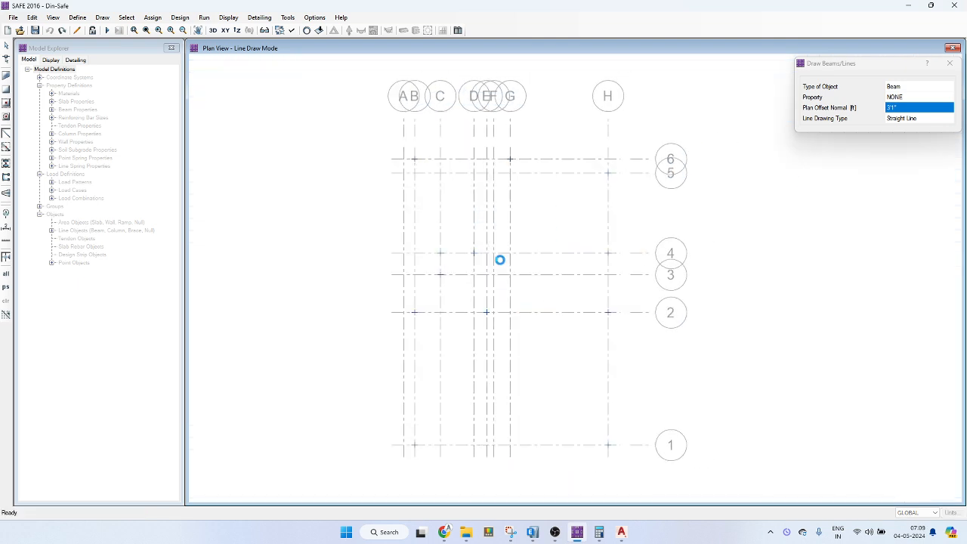
pyautogui.scroll(2, 452, 242)
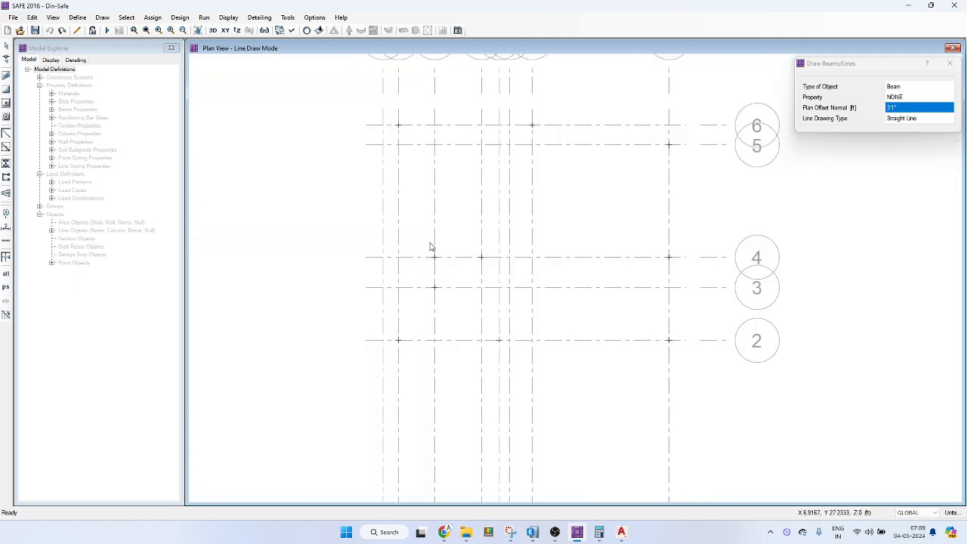
pyautogui.click(382, 252)
pyautogui.click(668, 258)
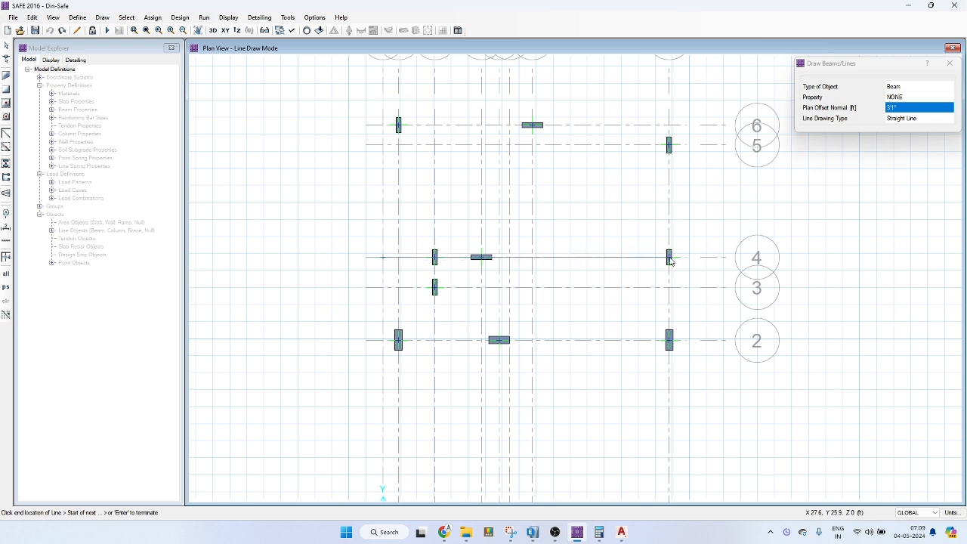
pyautogui.press('Escape')
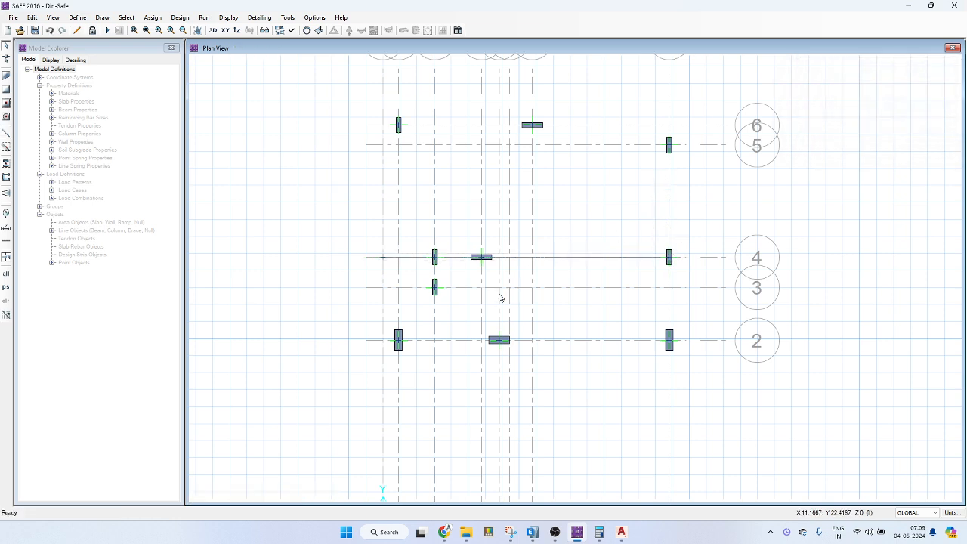
pyautogui.click(572, 262)
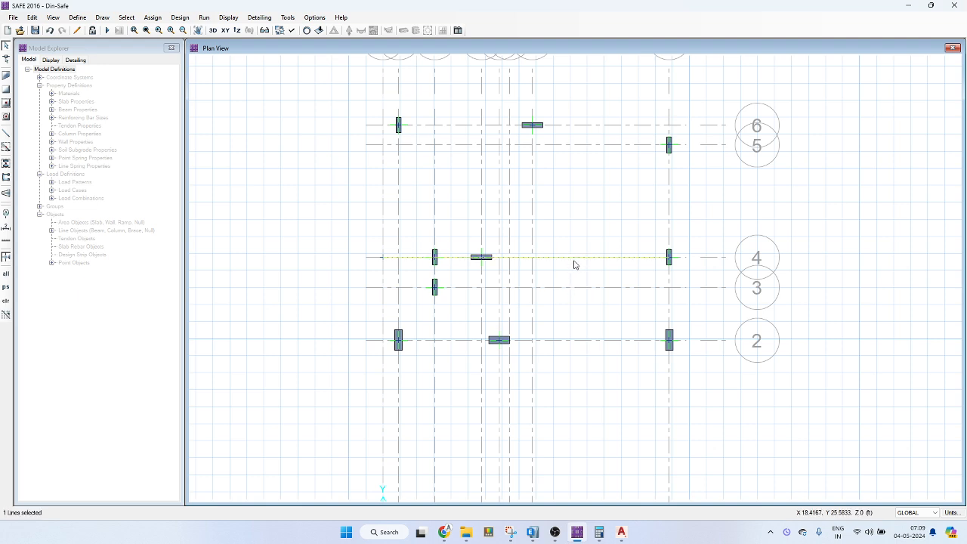
pyautogui.click(574, 262)
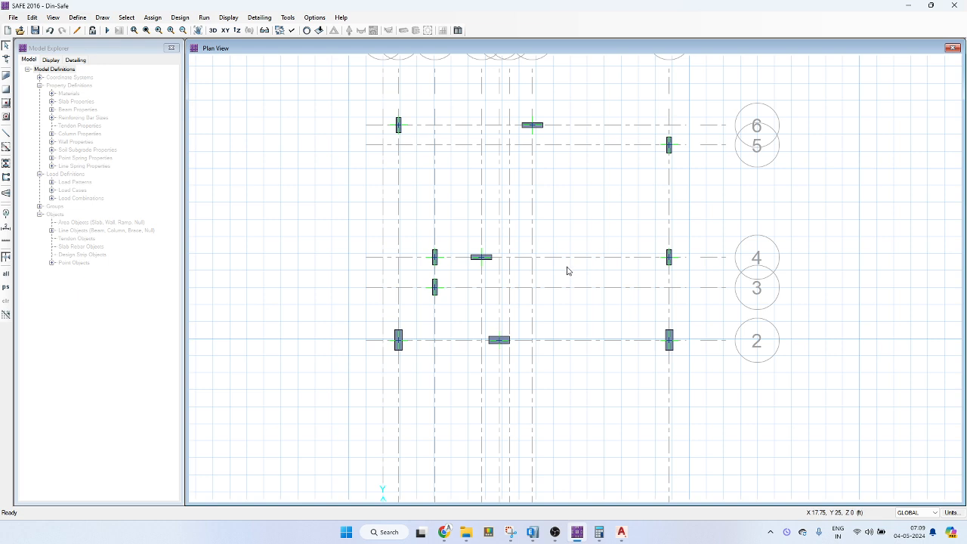
# Restart the Draw Beams/Lines command with the normal plan offset set to 3'.
pyautogui.click(6, 134)
pyautogui.click(900, 111)
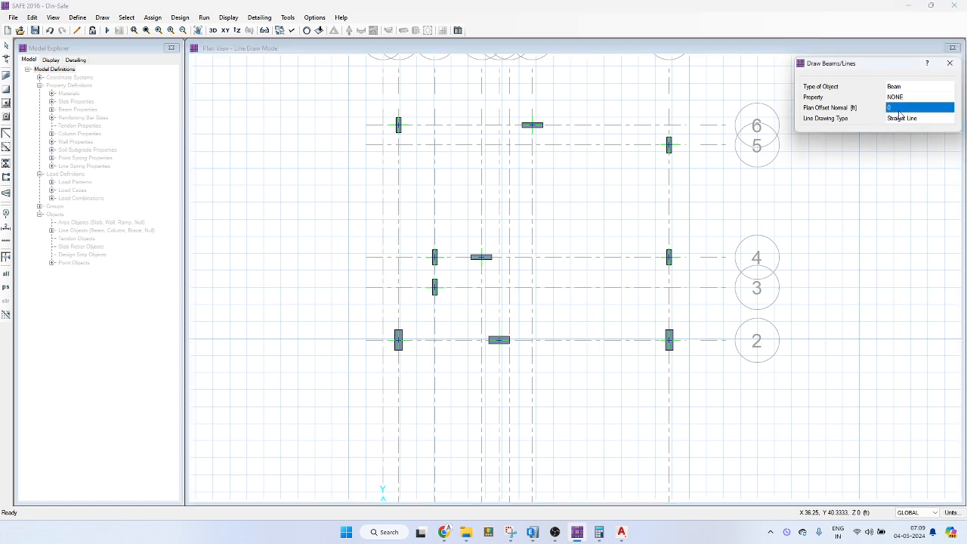
pyautogui.write('4')
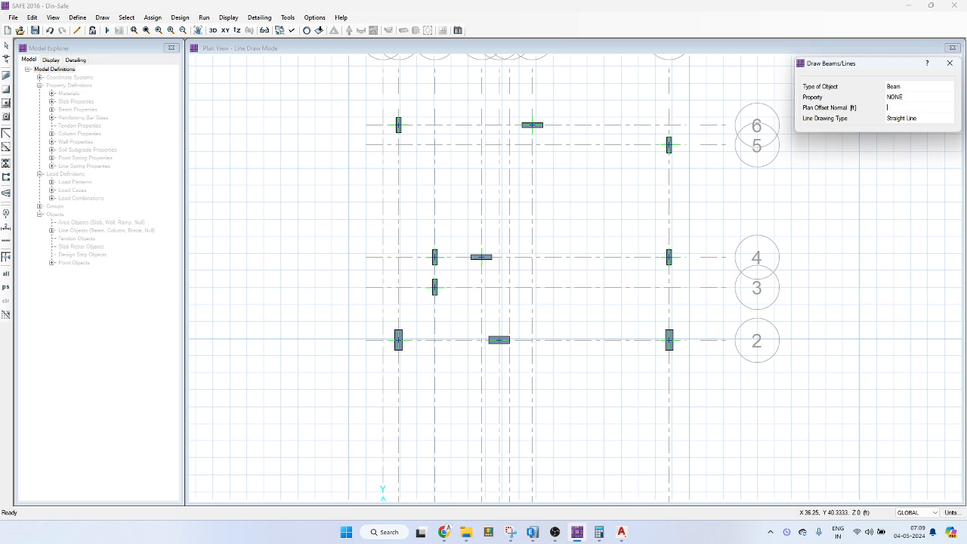
pyautogui.press('Return')
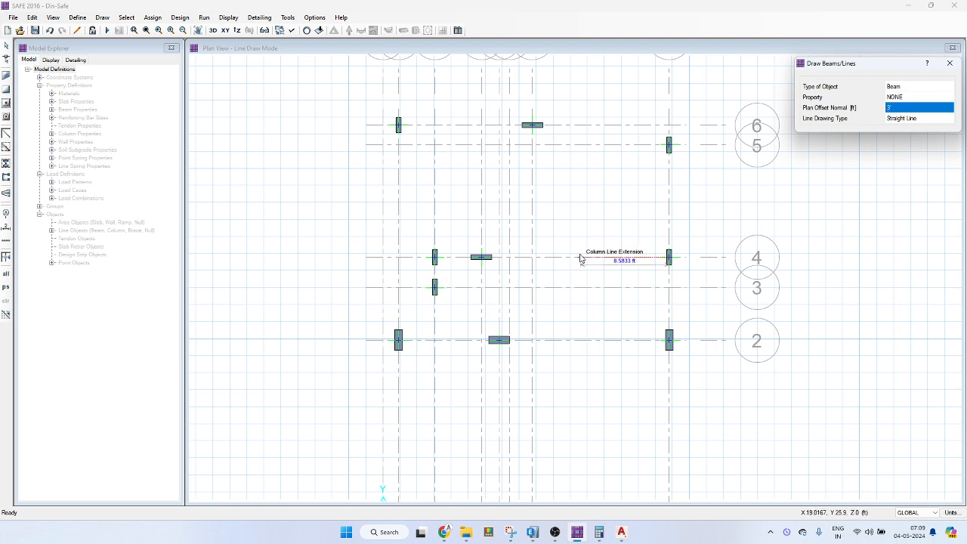
# Try to draw a beam line offset 3' from grid line 4 between grids A and H, and delete the misplaced line.
pyautogui.click(382, 259)
pyautogui.click(669, 257)
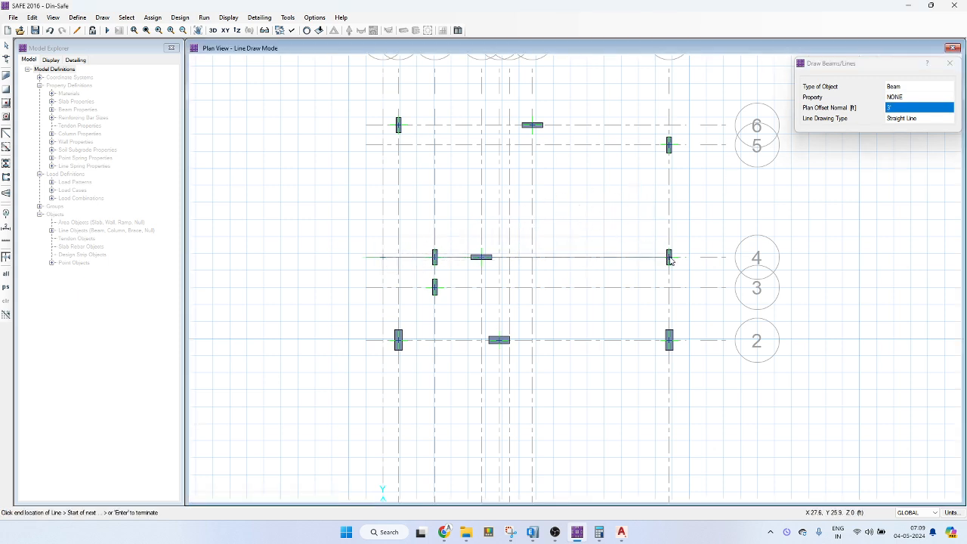
pyautogui.press('Escape')
pyautogui.scroll(2, 515, 255)
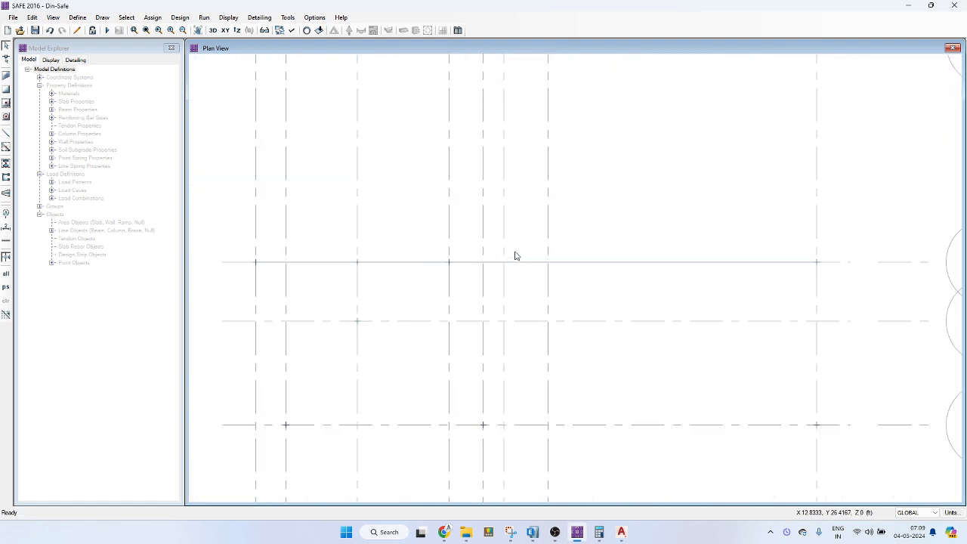
pyautogui.scroll(1, 515, 255)
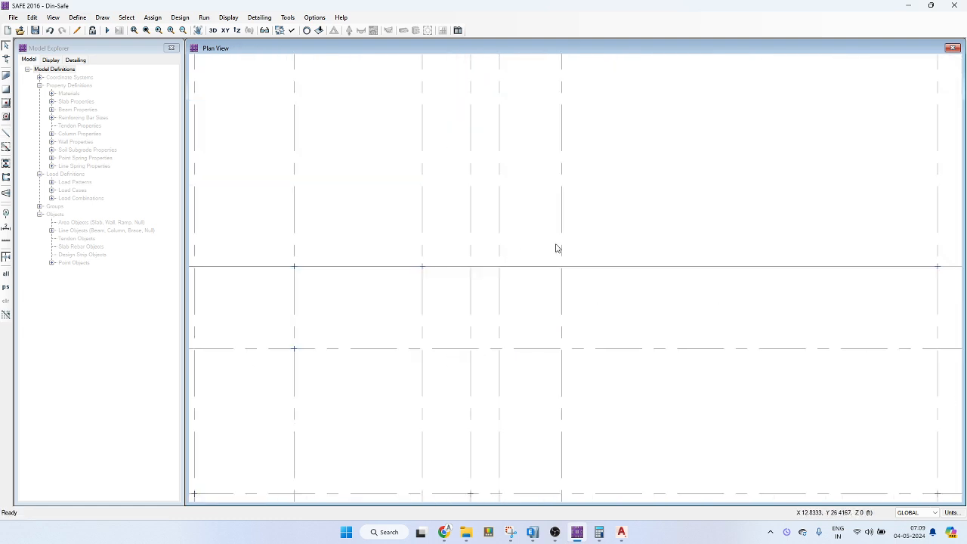
pyautogui.click(617, 264)
pyautogui.press('Delete')
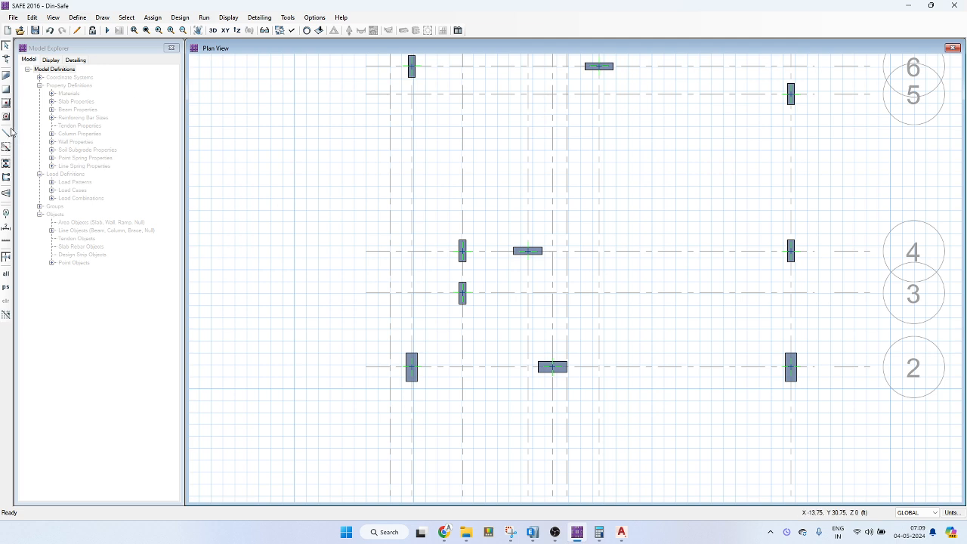
# Draw a beam line offset 12 ft below grid line 4, running from grid H to grid A.
pyautogui.click(7, 132)
pyautogui.click(898, 108)
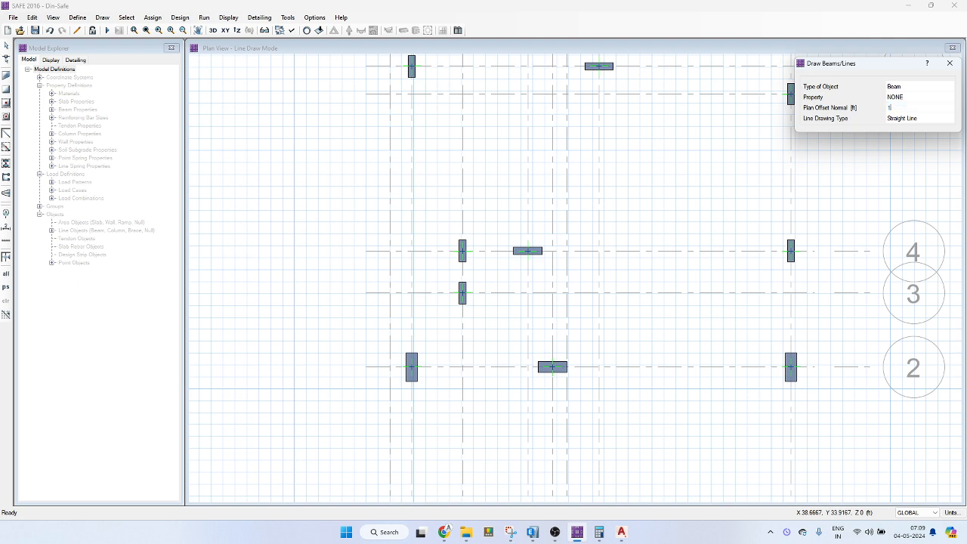
pyautogui.write('12')
pyautogui.press('Tab')
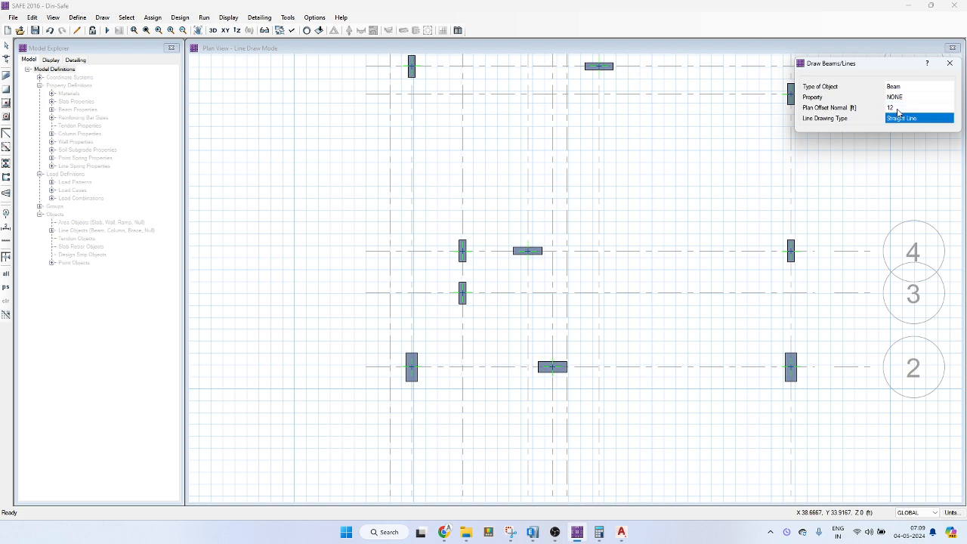
pyautogui.click(412, 255)
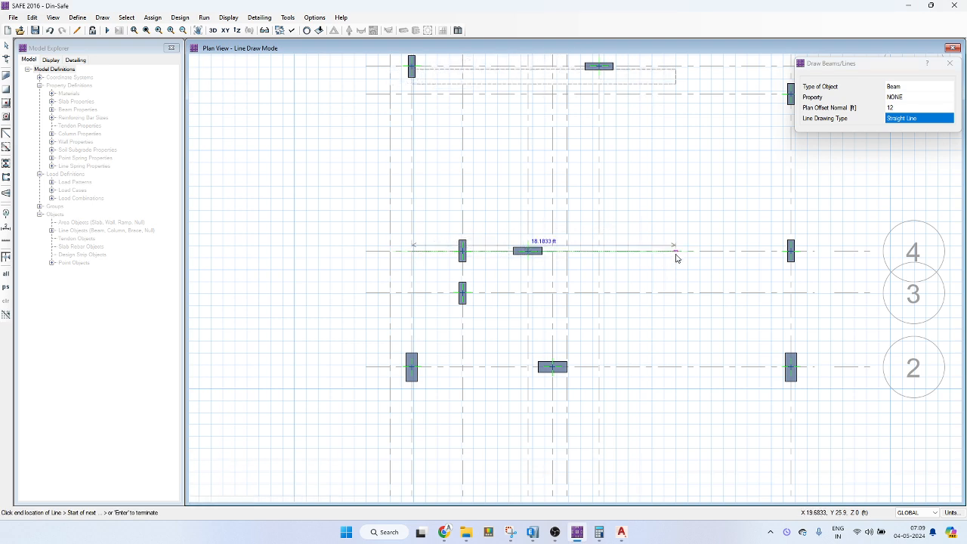
pyautogui.click(796, 254)
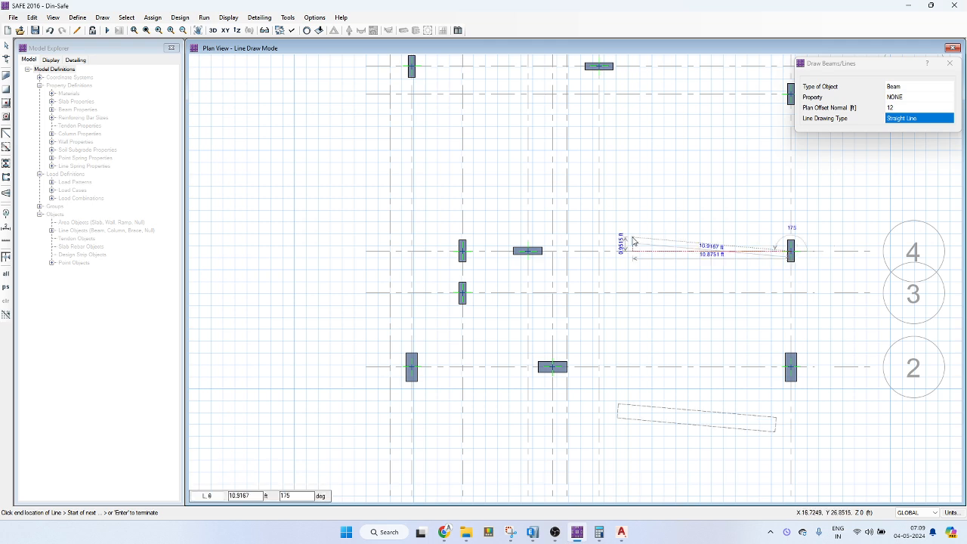
pyautogui.click(391, 254)
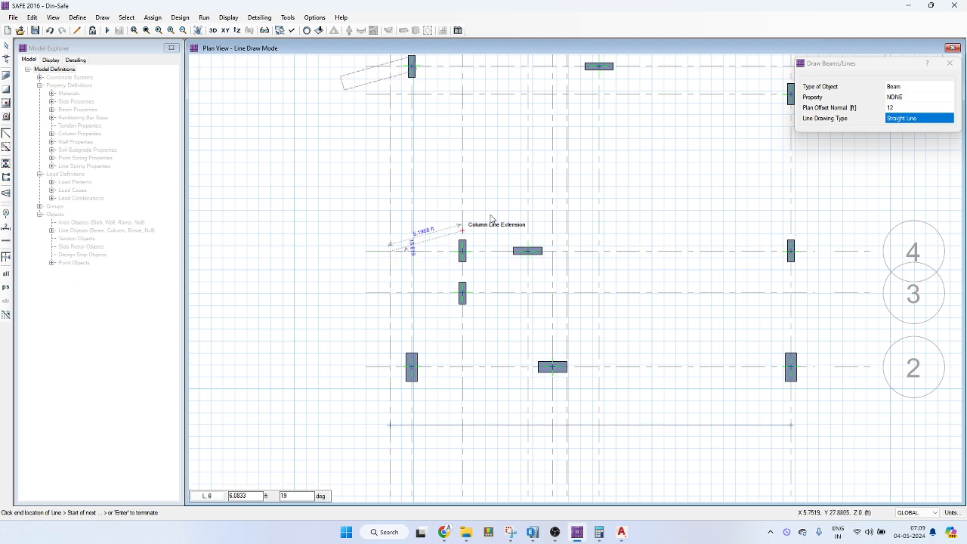
pyautogui.moveTo(550, 226); pyautogui.dragTo(523, 255, button='middle')
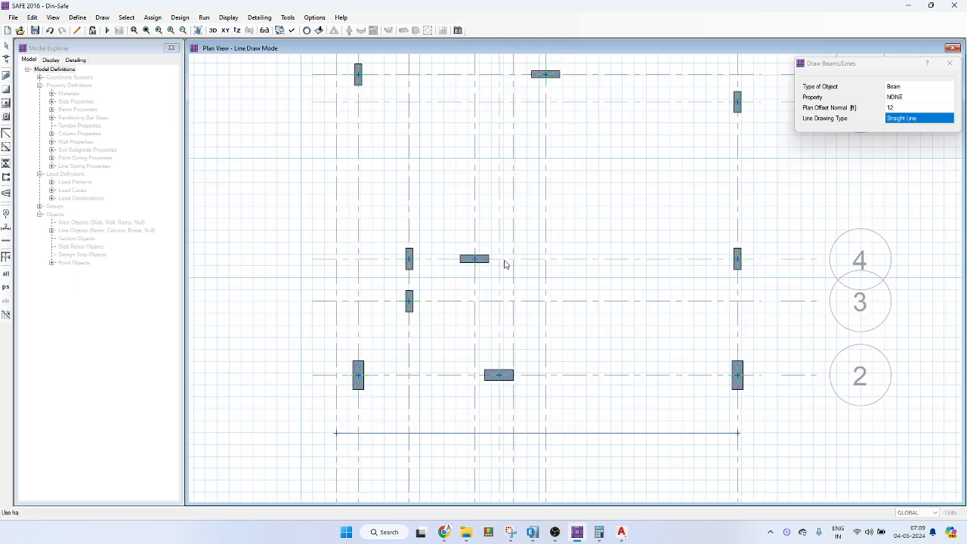
# Draw a beam line offset 3 ft above grid line 4, running from grid A to grid H.
pyautogui.click(899, 109)
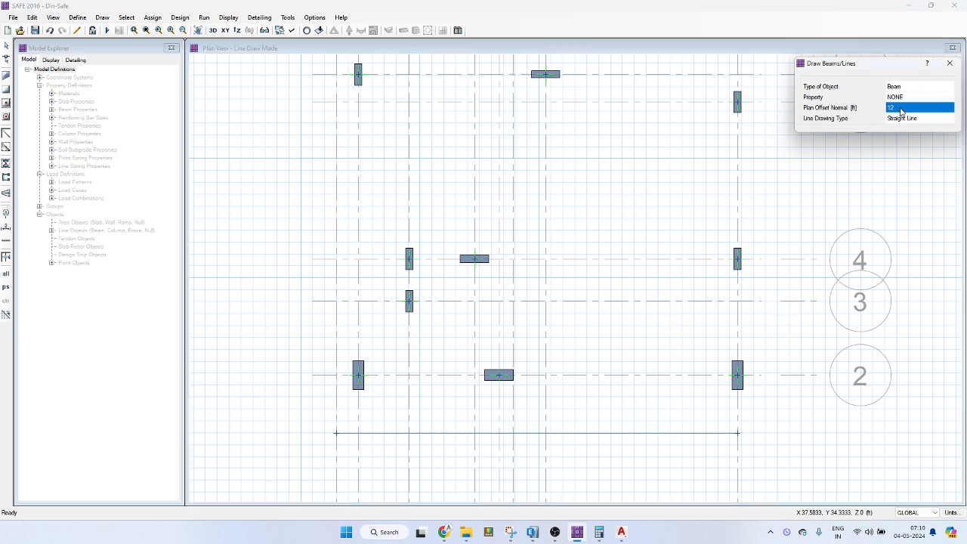
pyautogui.write('3')
pyautogui.click(894, 120)
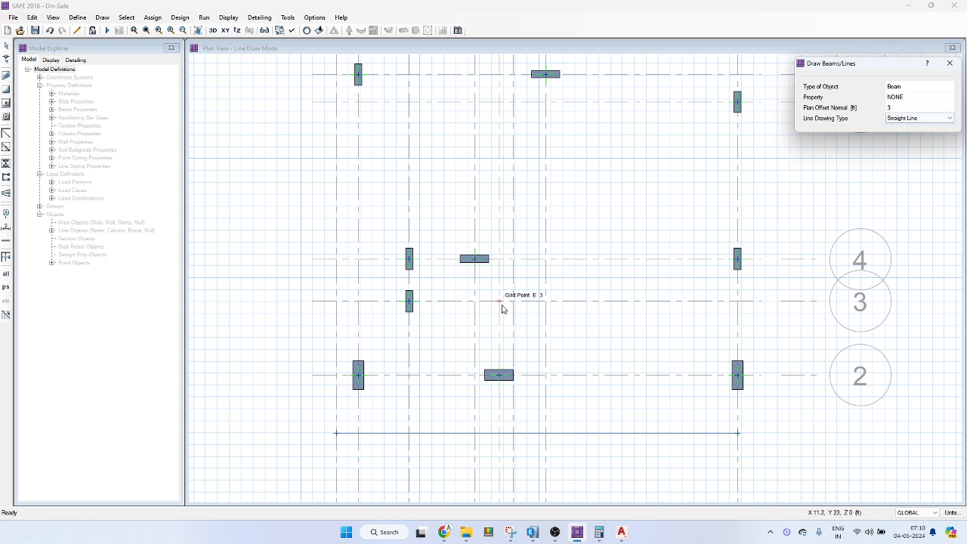
pyautogui.click(342, 265)
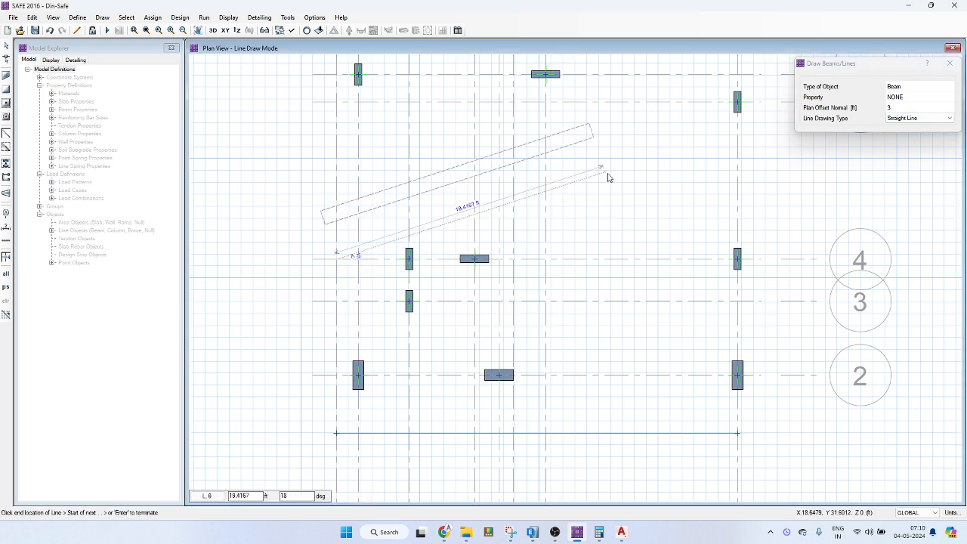
pyautogui.click(738, 263)
pyautogui.press('Escape')
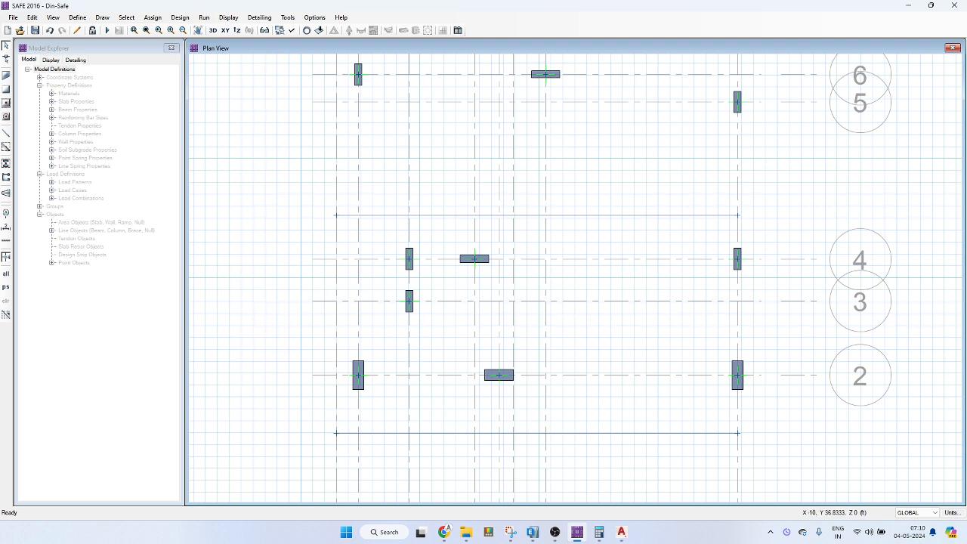
# Restart the Draw Beams/Lines command and try to set the normal plan offset to 5'3".
pyautogui.click(6, 133)
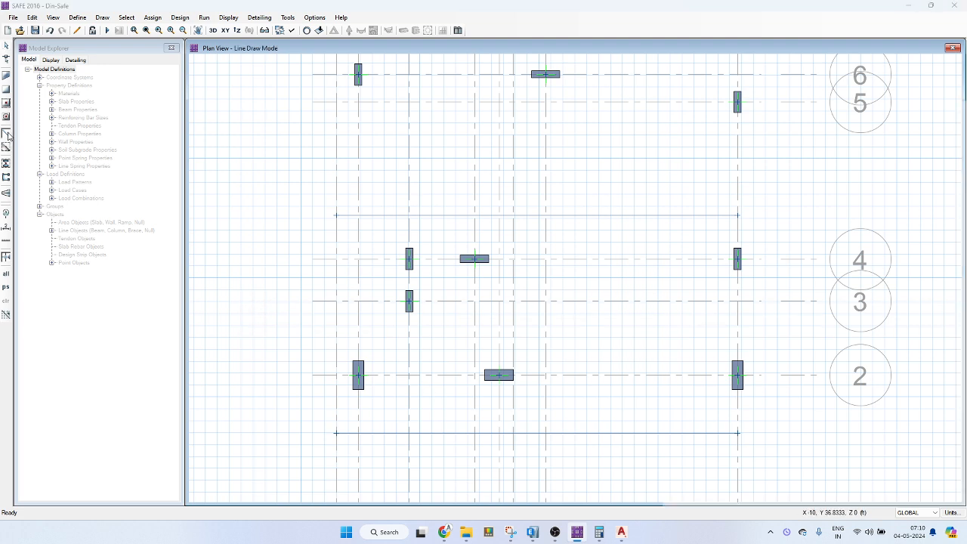
pyautogui.click(922, 110)
pyautogui.write('5')
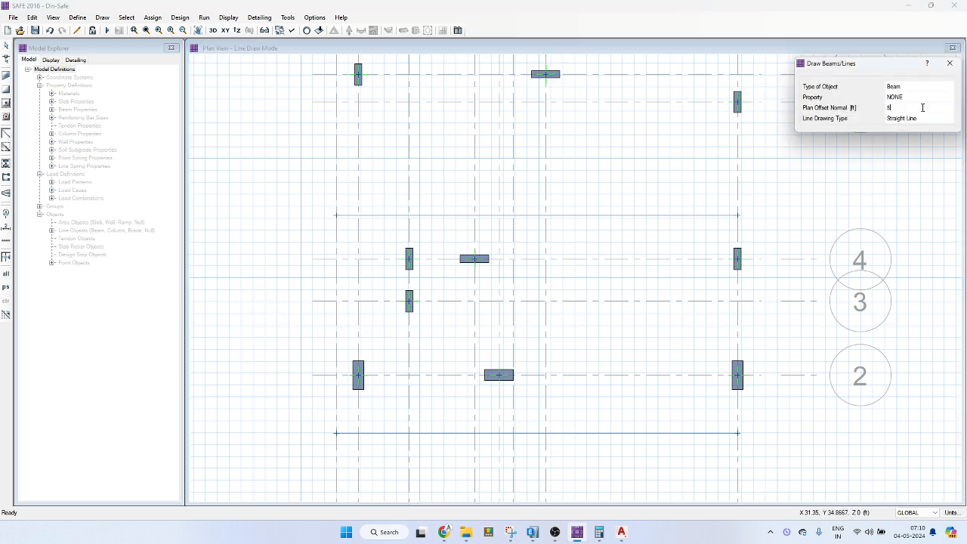
pyautogui.press('Tab')
pyautogui.click(921, 108)
pyautogui.click(922, 108)
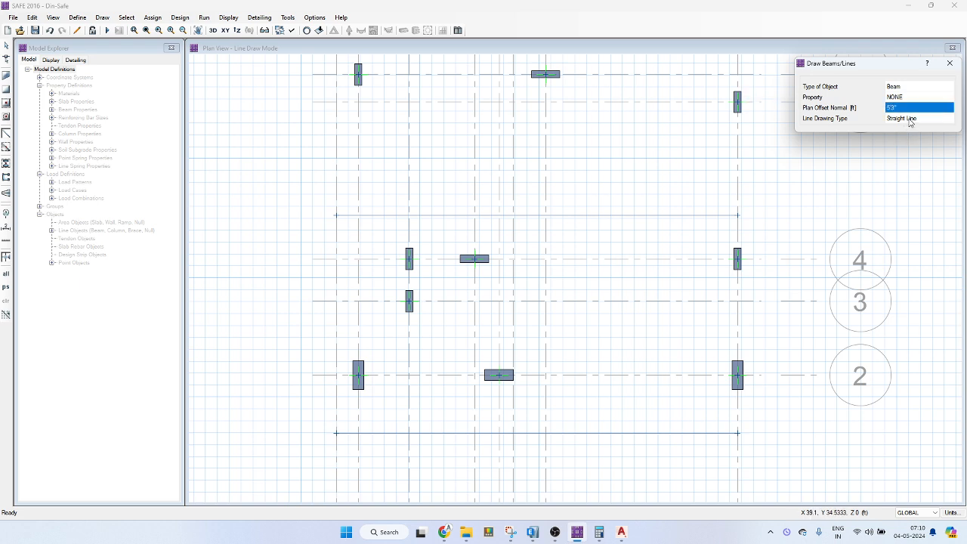
pyautogui.click(909, 120)
# Draw a beam line along grid C from the upper guide line to just past the lower one, and delete it.
pyautogui.rightClick(450, 183)
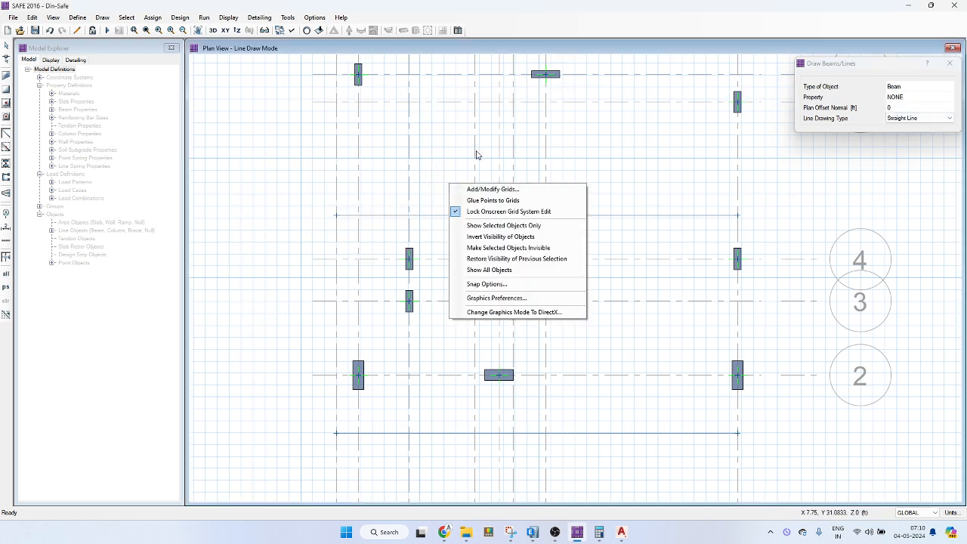
pyautogui.press('Escape')
pyautogui.click(409, 217)
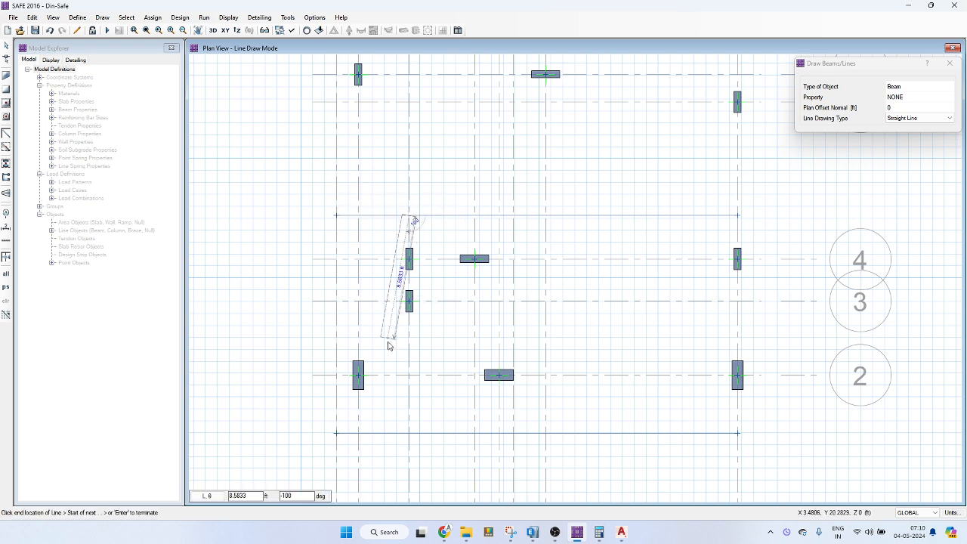
pyautogui.click(408, 450)
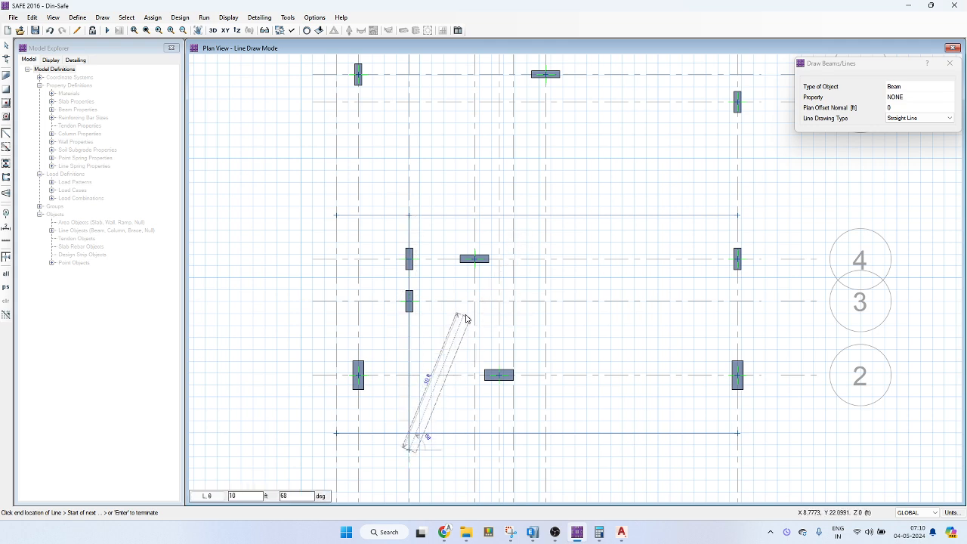
pyautogui.press('Escape')
pyautogui.moveTo(425, 351); pyautogui.dragTo(376, 358)
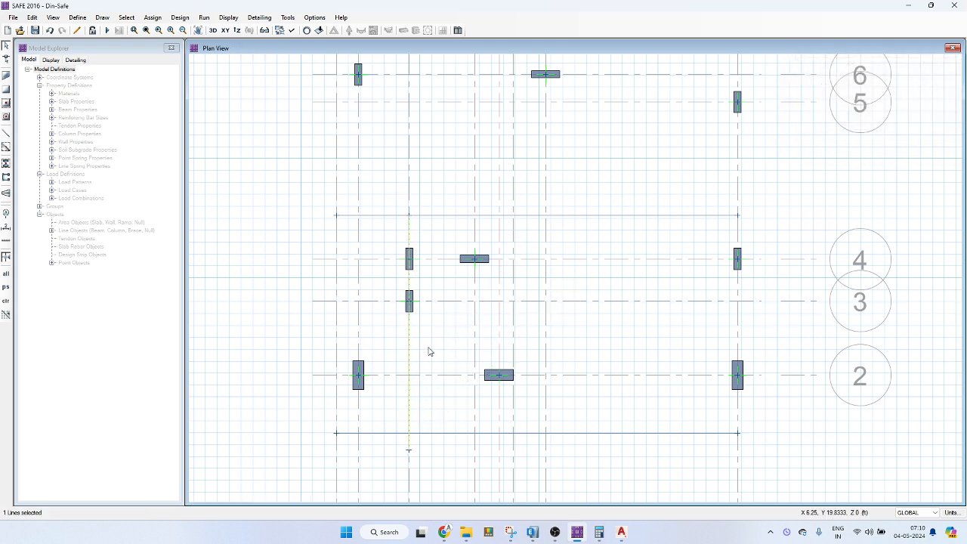
pyautogui.press('Delete')
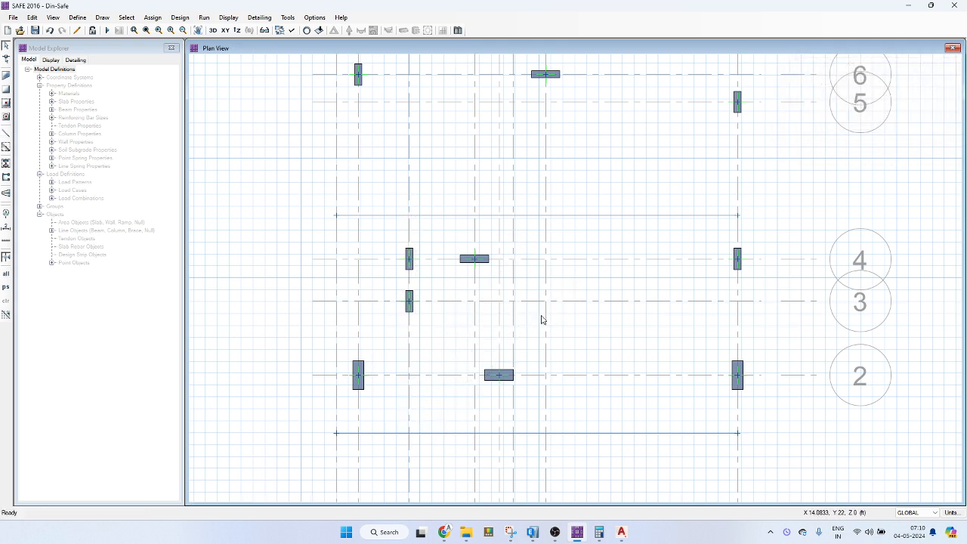
# Draw a beam line with a 5.25 ft normal plan offset from grid C, going from the lower guide line up to the upper one.
pyautogui.click(9, 134)
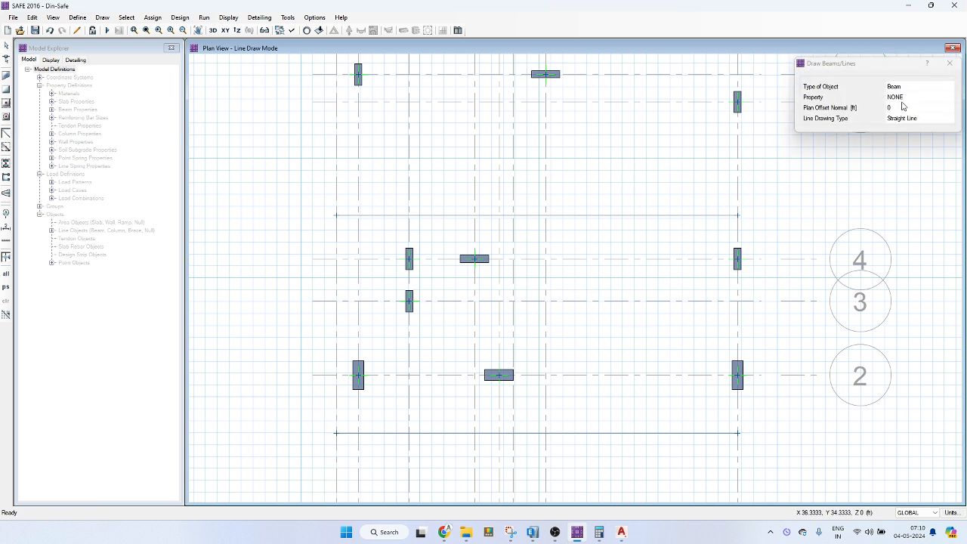
pyautogui.click(906, 109)
pyautogui.write('5.25')
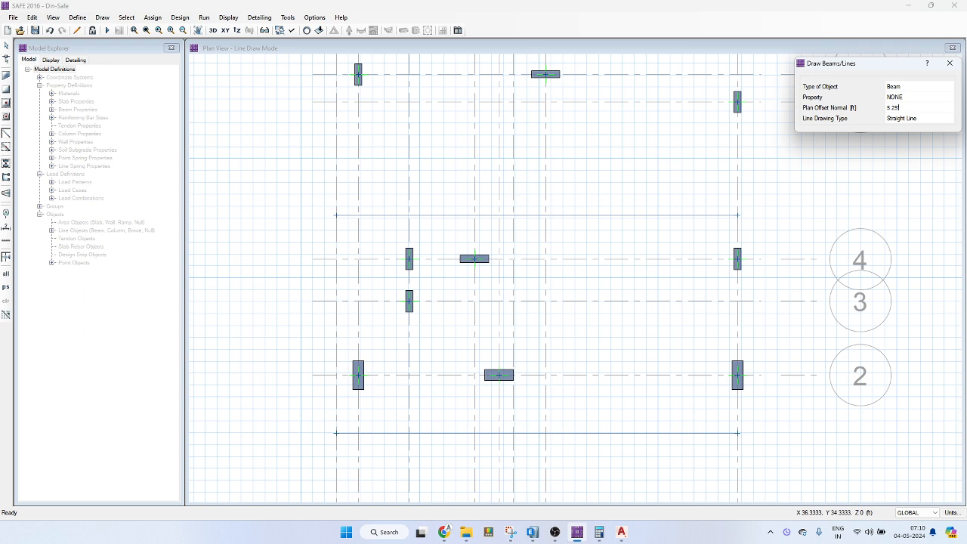
pyautogui.click(906, 119)
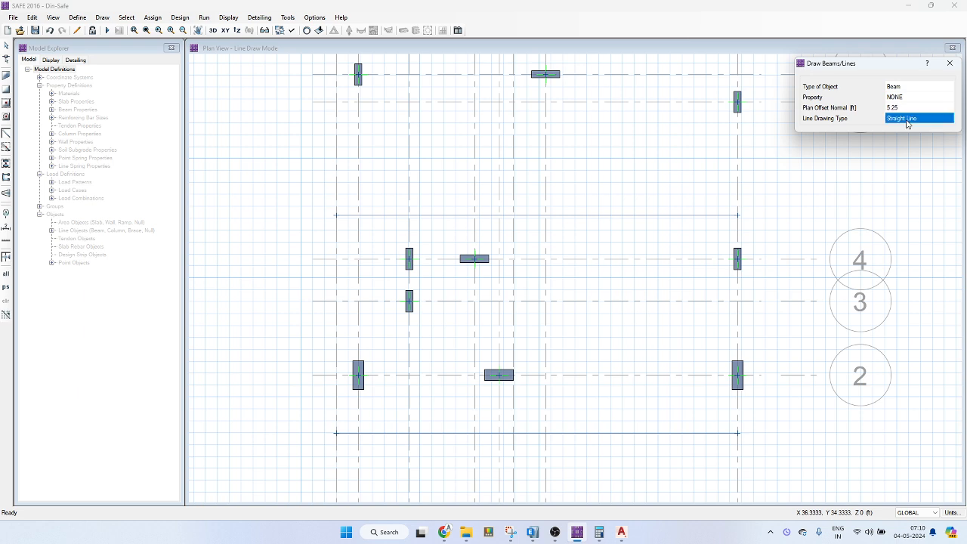
pyautogui.click(414, 219)
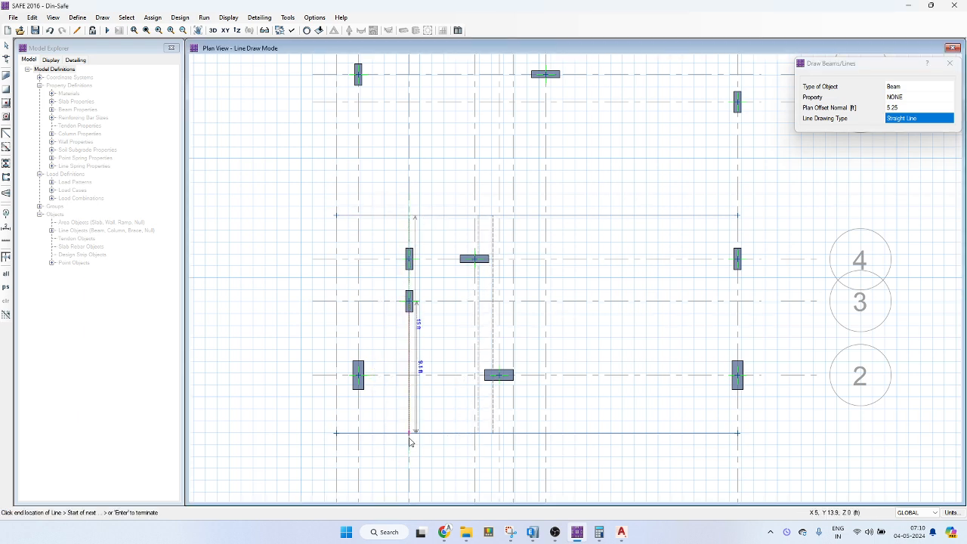
pyautogui.press('Escape')
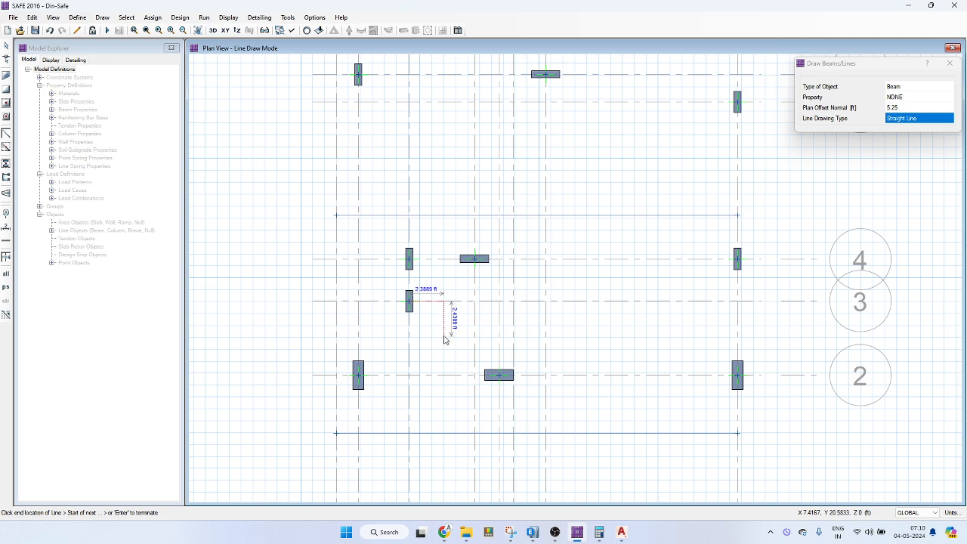
pyautogui.click(408, 433)
pyautogui.press('Escape')
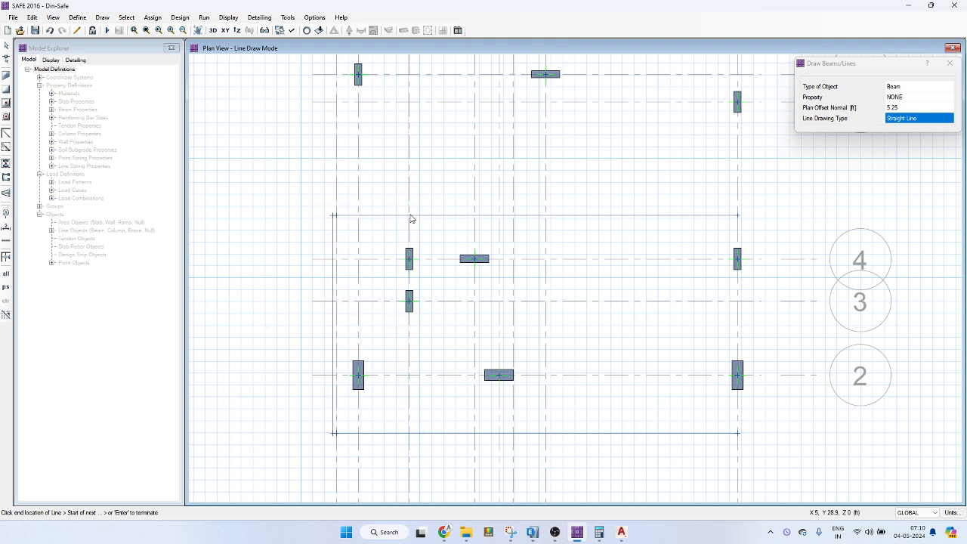
# Check the offset vertical line beside grid A and delete it.
pyautogui.scroll(3, 334, 215)
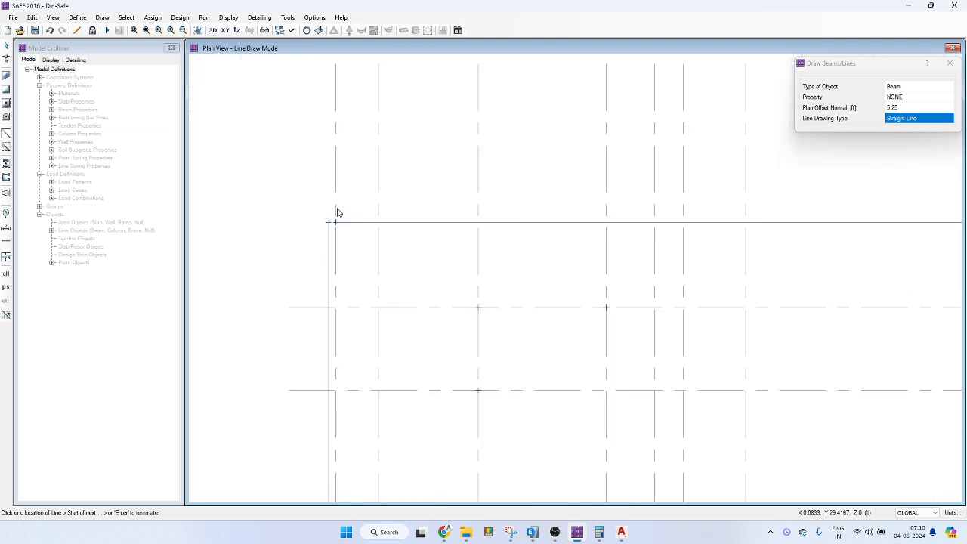
pyautogui.scroll(-4, 340, 214)
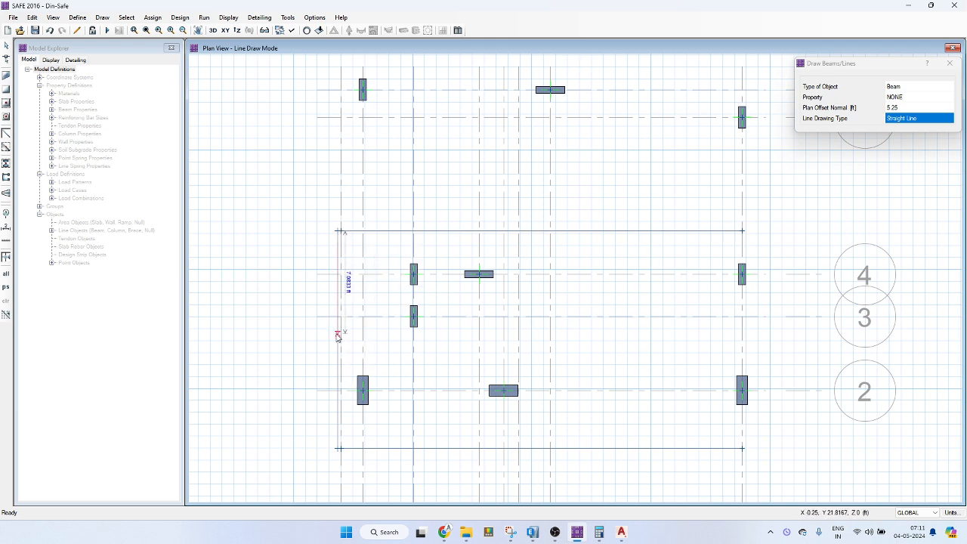
pyautogui.press('Escape')
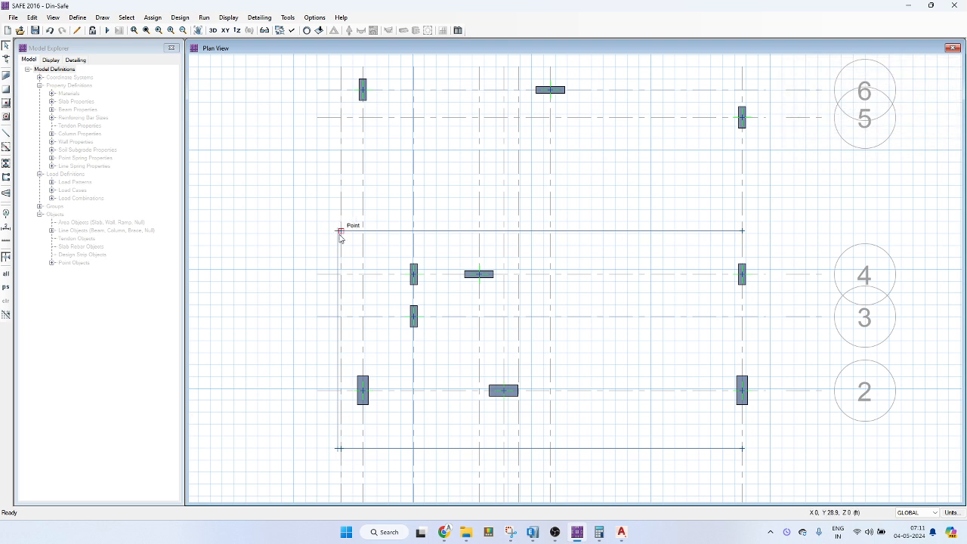
pyautogui.click(331, 257)
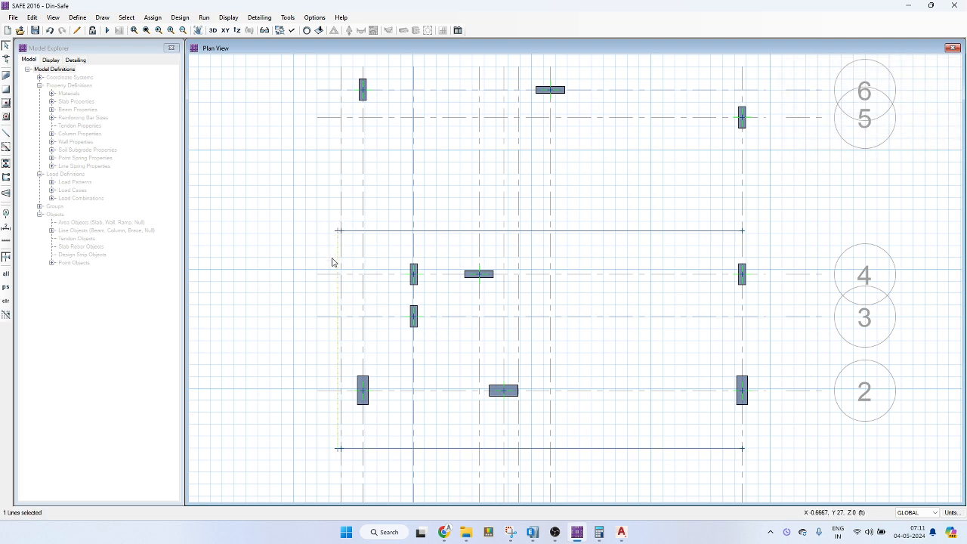
pyautogui.press('Delete')
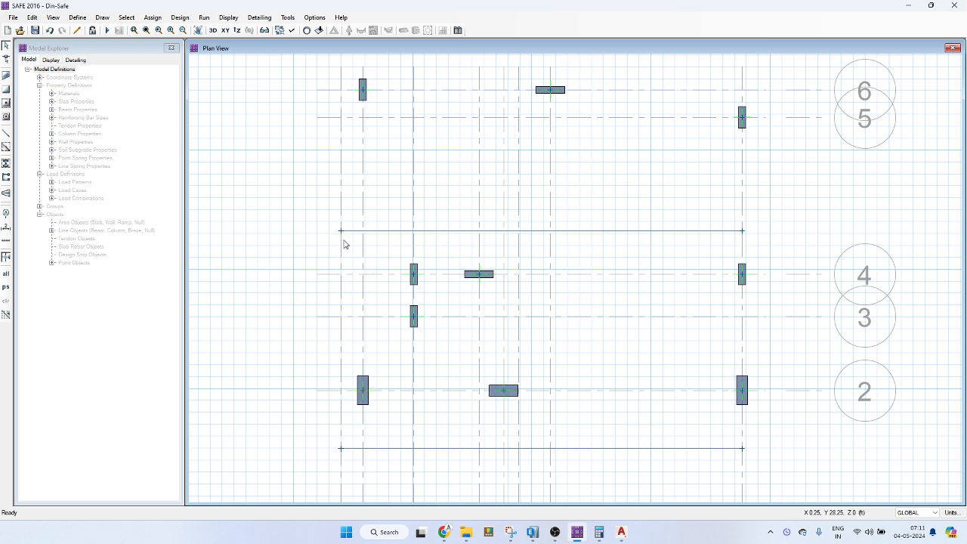
# Draw a beam line with a 10.25 ft normal plan offset from the grid through the two stacked columns, from the upper guide line to the lower.
pyautogui.click(6, 145)
pyautogui.click(898, 110)
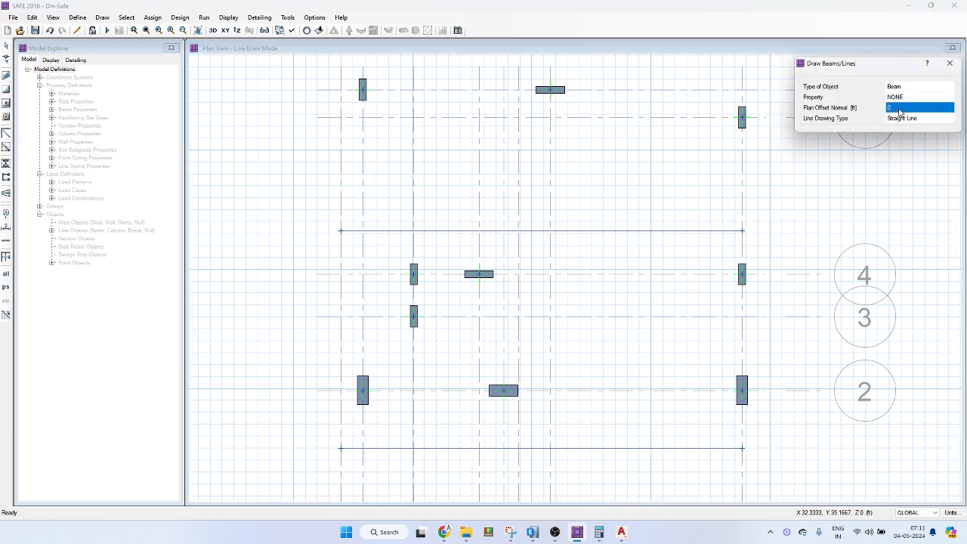
pyautogui.write('10.2')
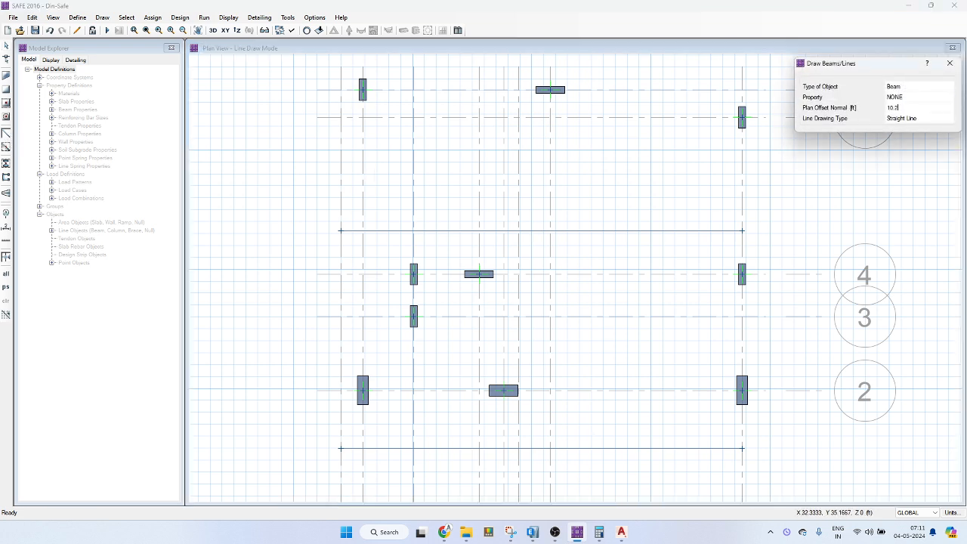
pyautogui.write('5')
pyautogui.press('Tab')
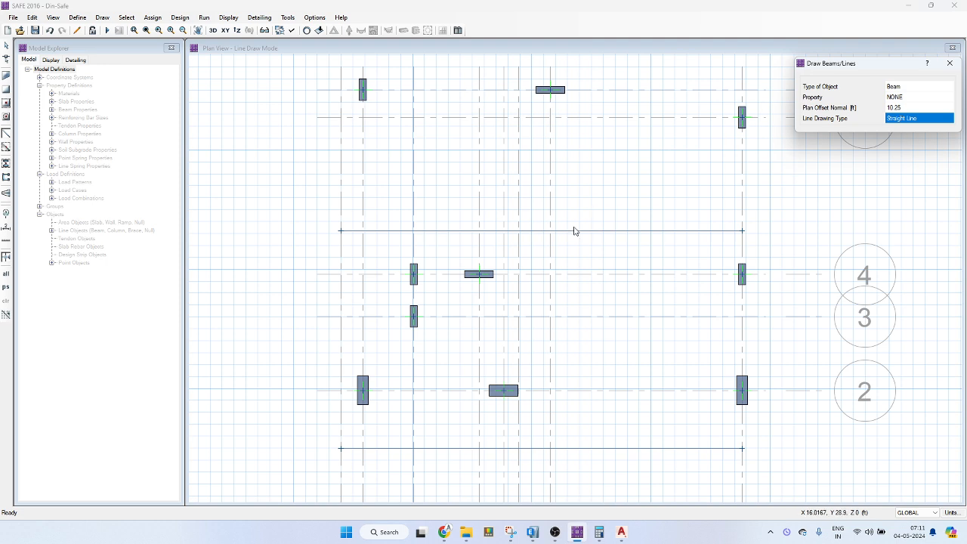
pyautogui.click(416, 231)
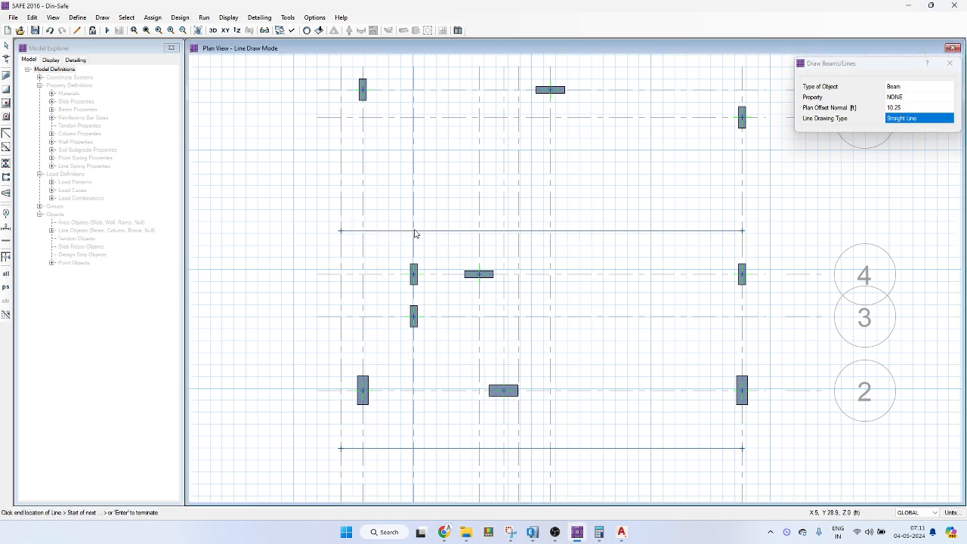
pyautogui.click(416, 449)
pyautogui.press('Escape')
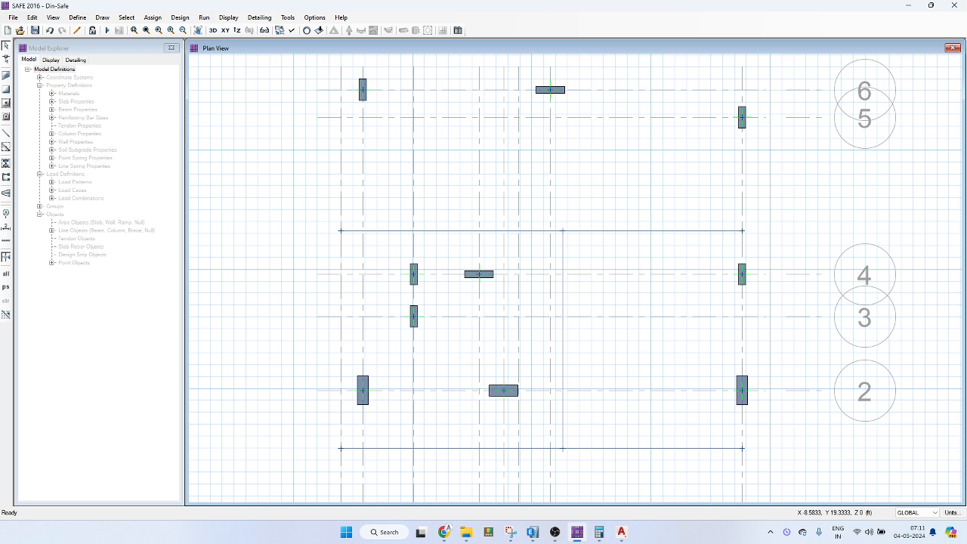
# Draw a rectangular SLAB 12" area from the guide lines' upper-left corner to the lower end of the offset vertical line.
pyautogui.click(6, 89)
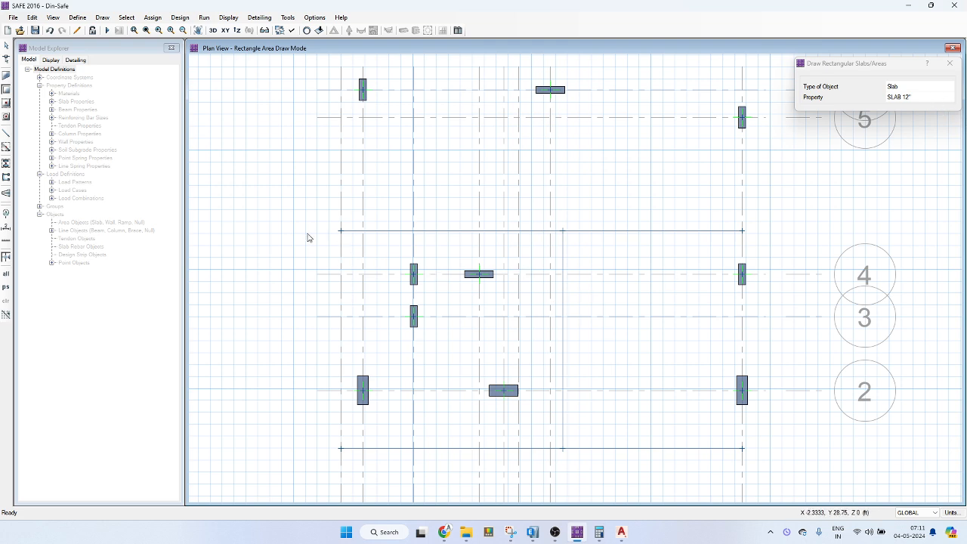
pyautogui.moveTo(341, 231)
pyautogui.mouseDown()
pyautogui.moveTo(469, 374)
pyautogui.moveTo(562, 450)
pyautogui.mouseUp()
pyautogui.press('Escape')
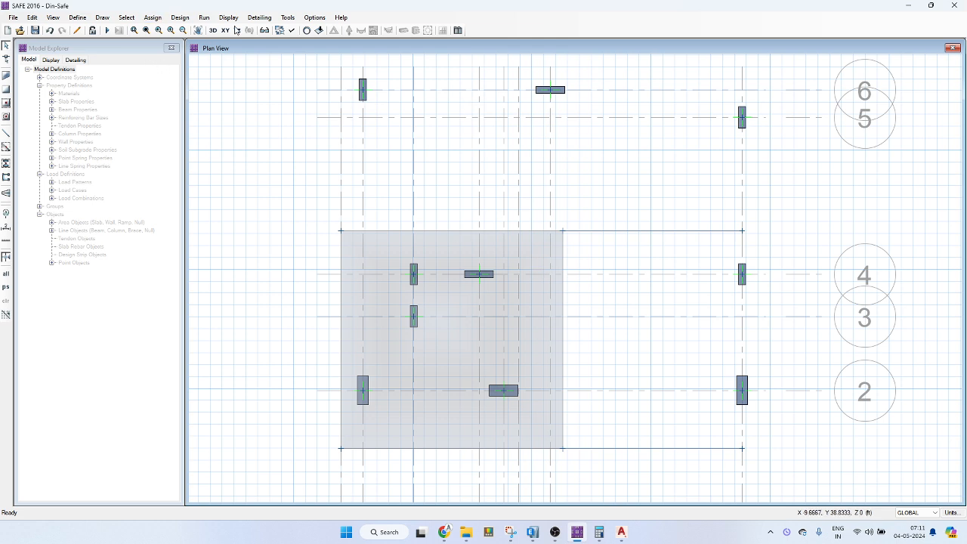
# Select all lines whose beam property is None and delete them, leaving the slab and columns.
pyautogui.click(126, 18)
pyautogui.moveTo(220, 30)
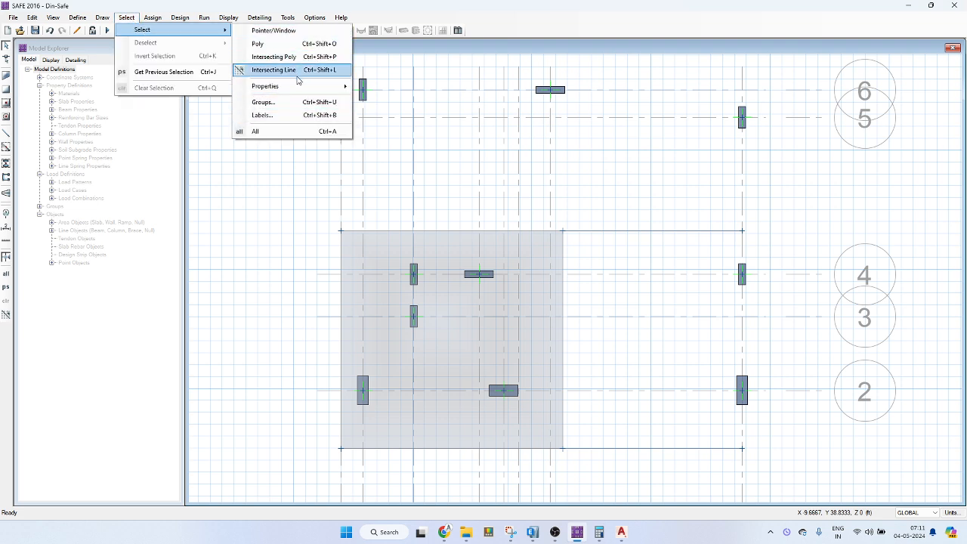
pyautogui.moveTo(307, 89)
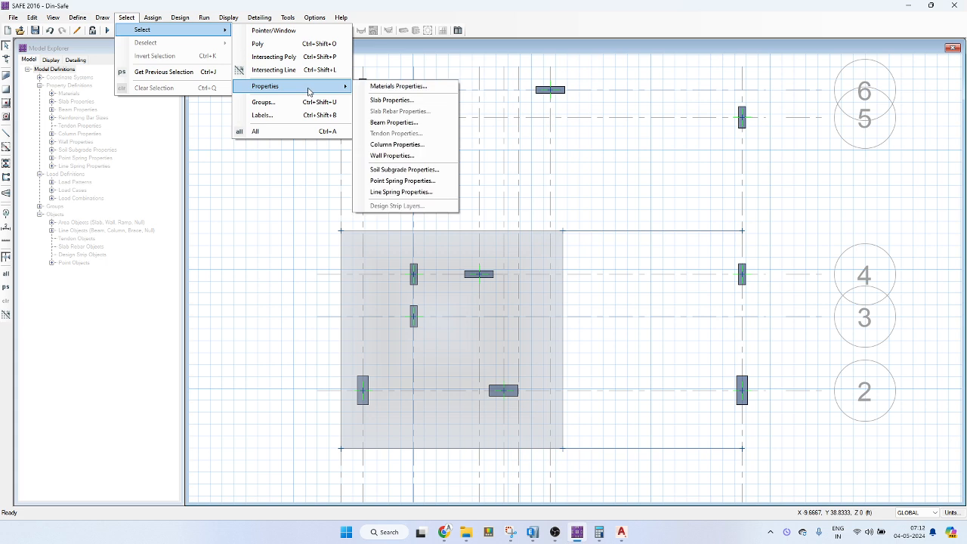
pyautogui.click(394, 122)
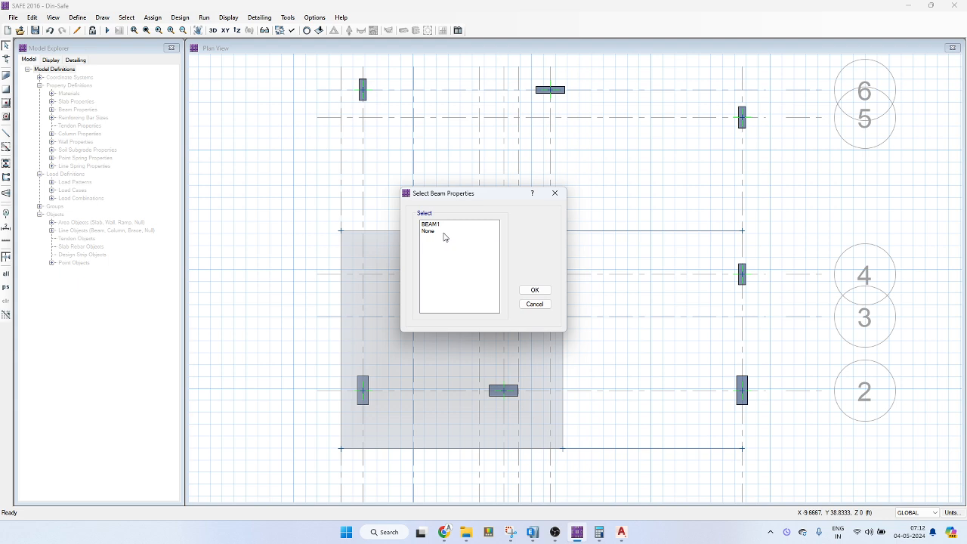
pyautogui.click(444, 231)
pyautogui.click(534, 290)
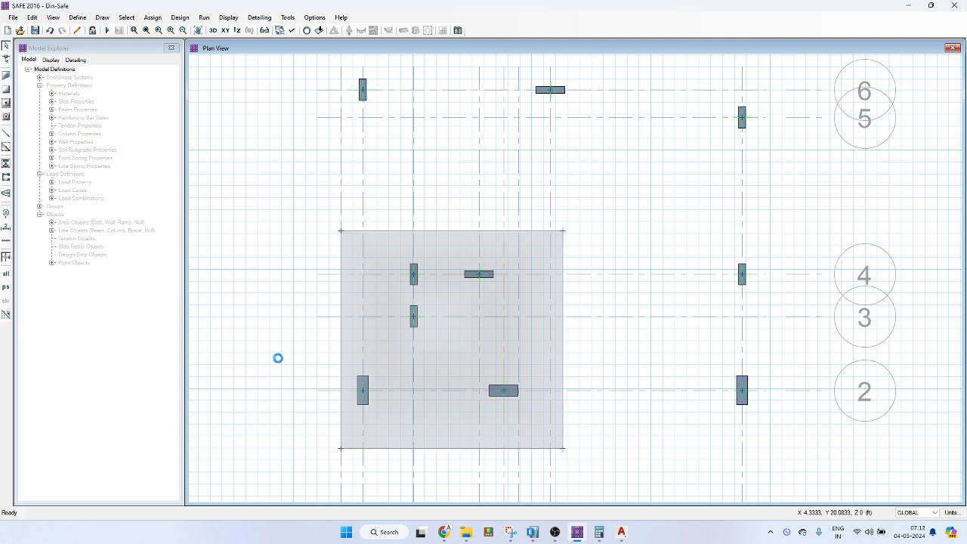
# Check the property assignments of the new slab in its object information.
pyautogui.rightClick(457, 234)
pyautogui.press('Escape')
pyautogui.rightClick(480, 254)
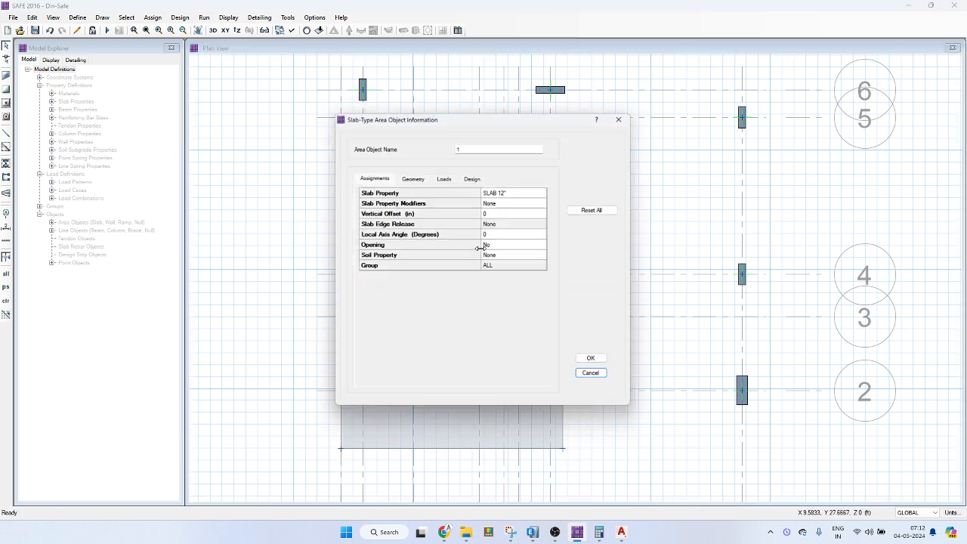
pyautogui.press('Escape')
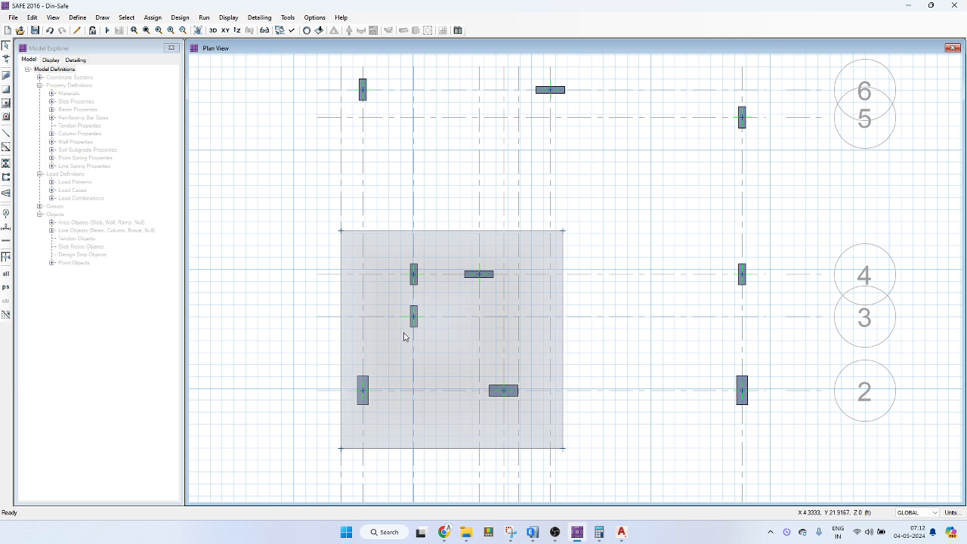
# Assign the soil subgrade property "Sub grade modulus 180/0.05" to the slab.
pyautogui.click(460, 256)
pyautogui.press('alt')
pyautogui.click(315, 17)
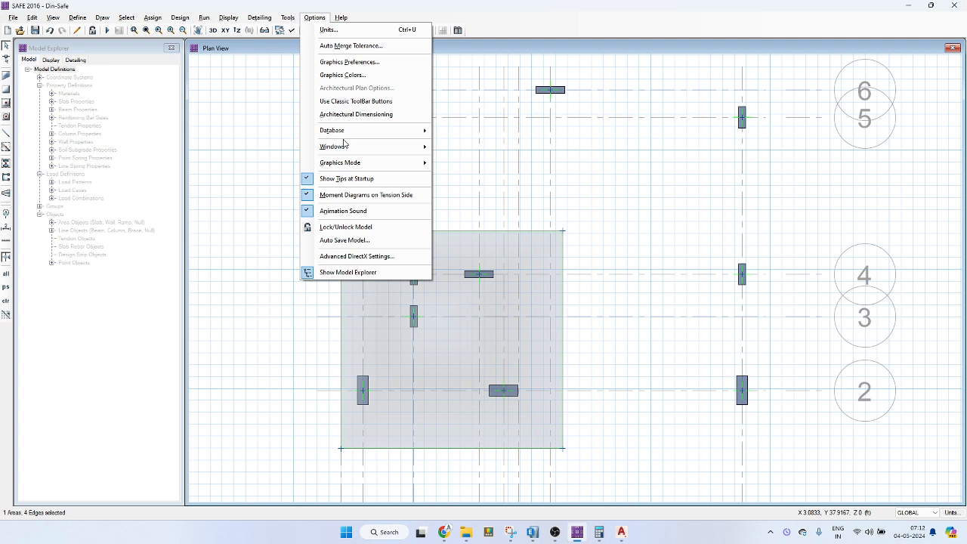
pyautogui.click(255, 17)
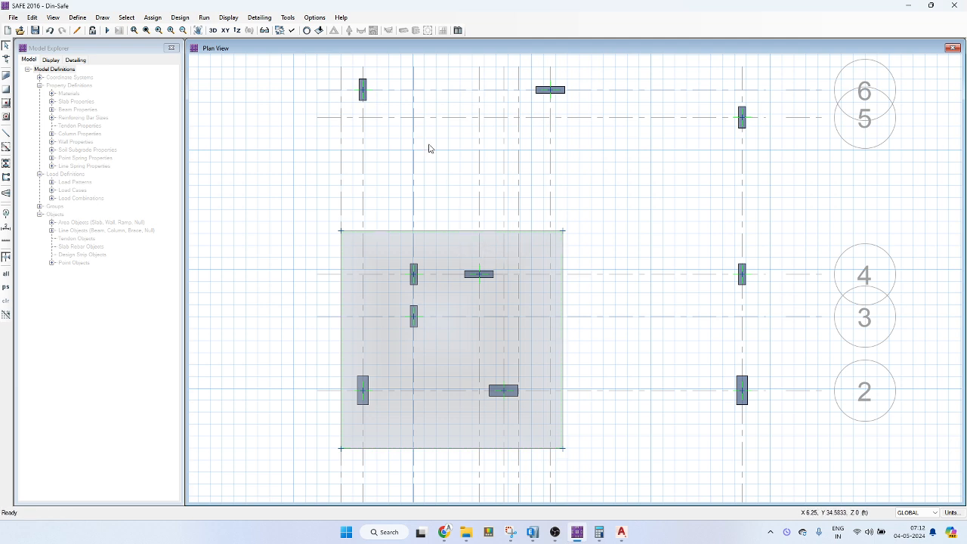
pyautogui.click(153, 17)
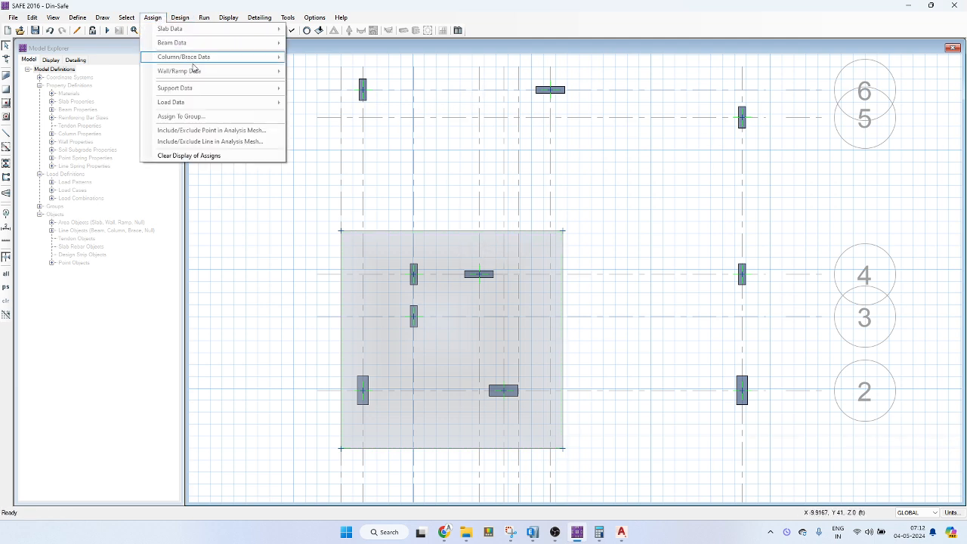
pyautogui.moveTo(167, 23)
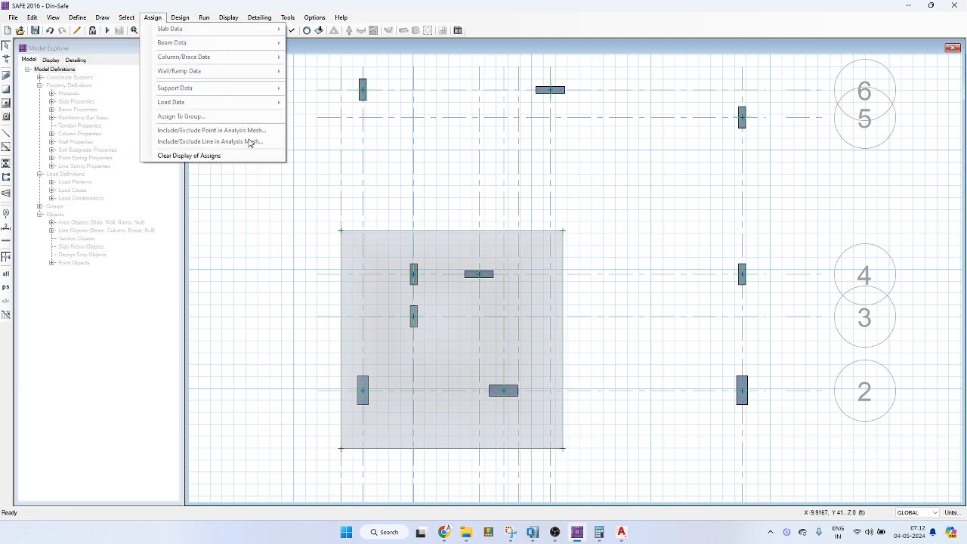
pyautogui.click(401, 235)
pyautogui.click(150, 20)
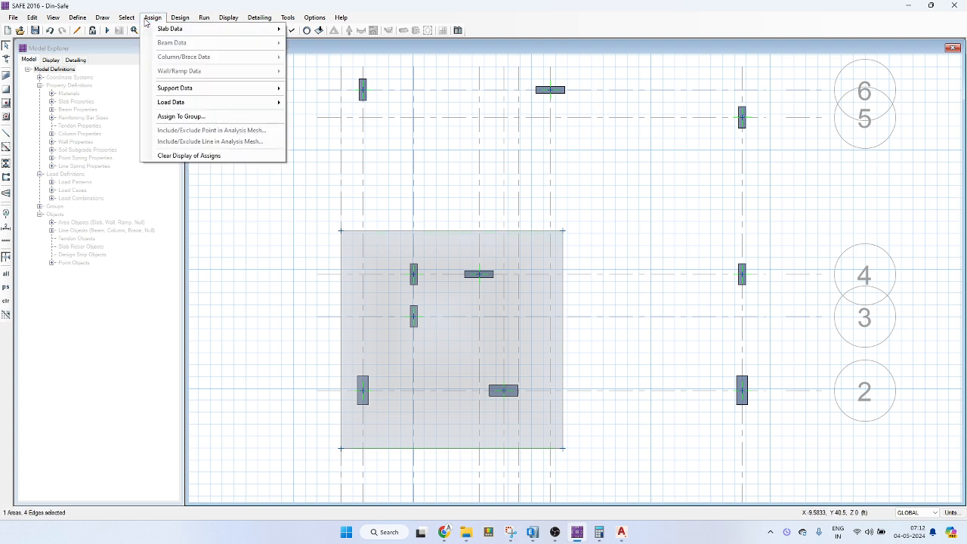
pyautogui.moveTo(175, 89)
pyautogui.click(341, 89)
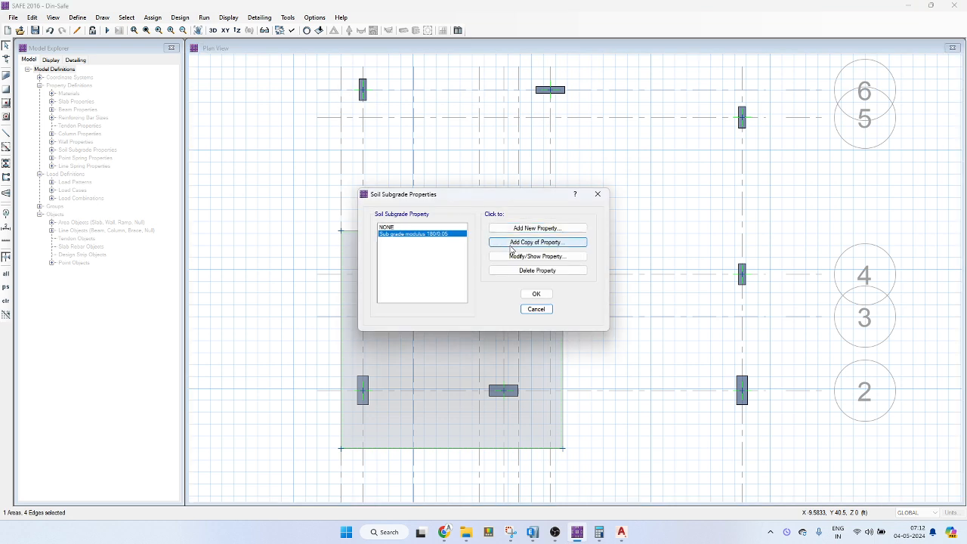
pyautogui.click(537, 294)
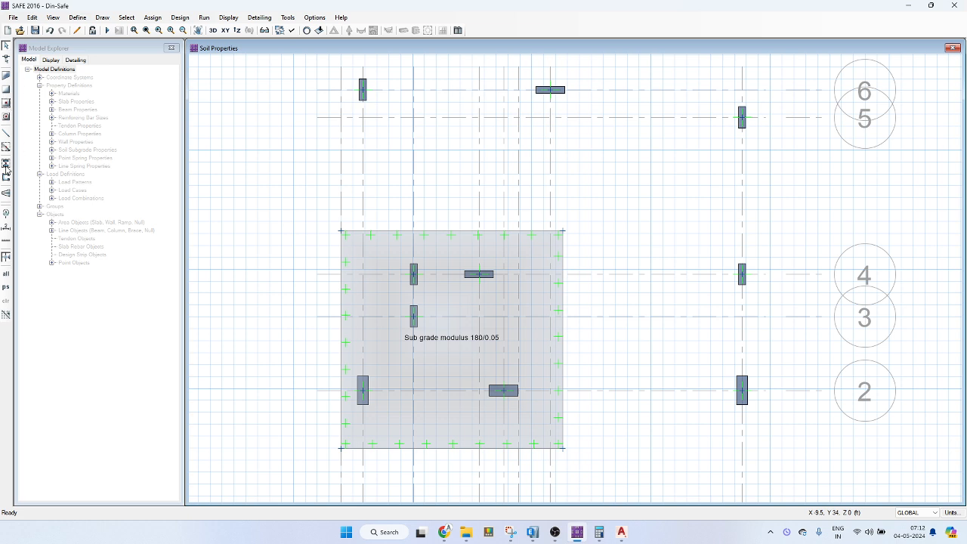
# Check the design strip width settings and switch the model units to Metric Defaults.
pyautogui.click(7, 196)
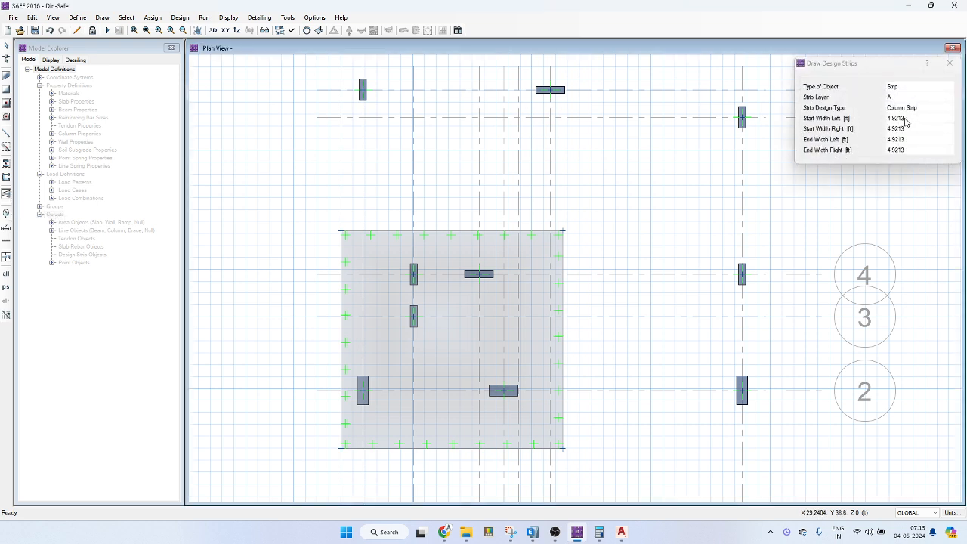
pyautogui.click(944, 68)
pyautogui.click(314, 17)
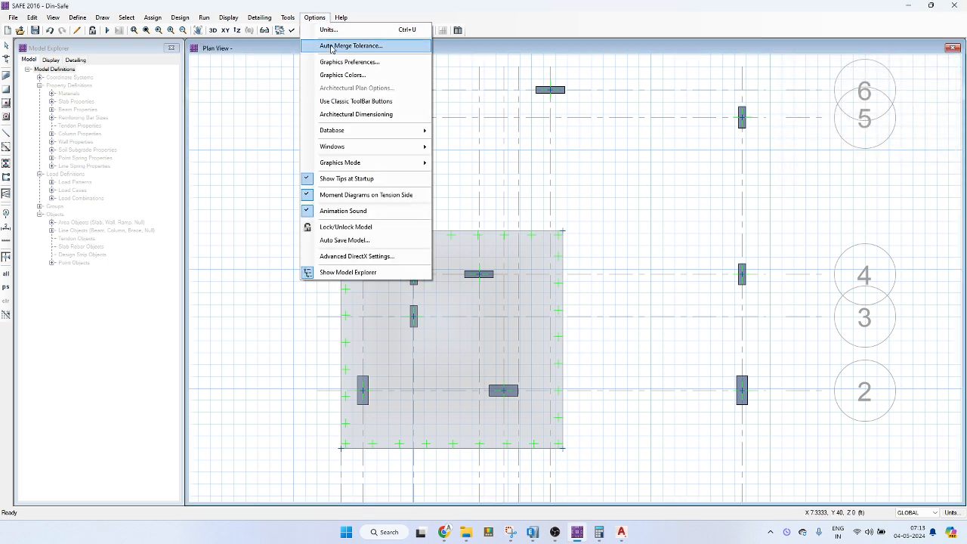
pyautogui.click(329, 29)
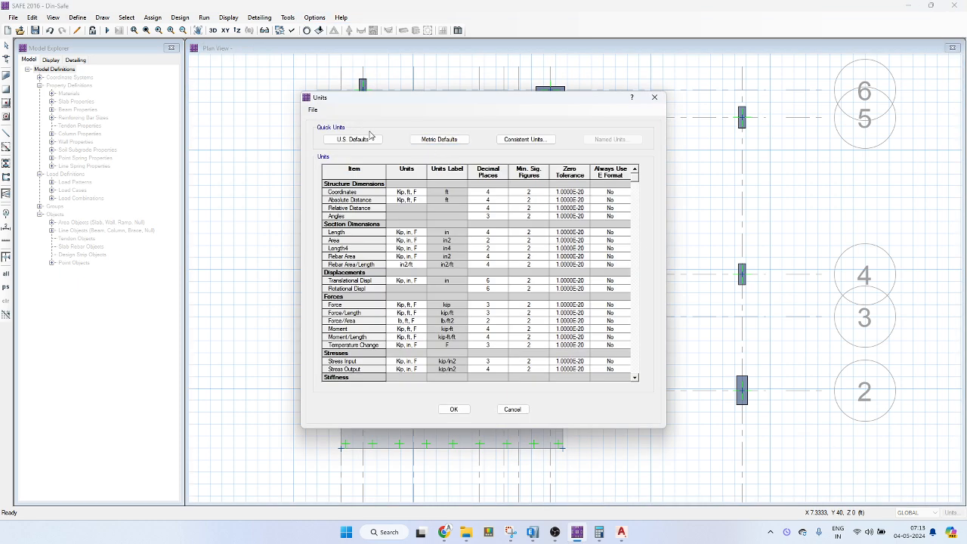
pyautogui.click(438, 140)
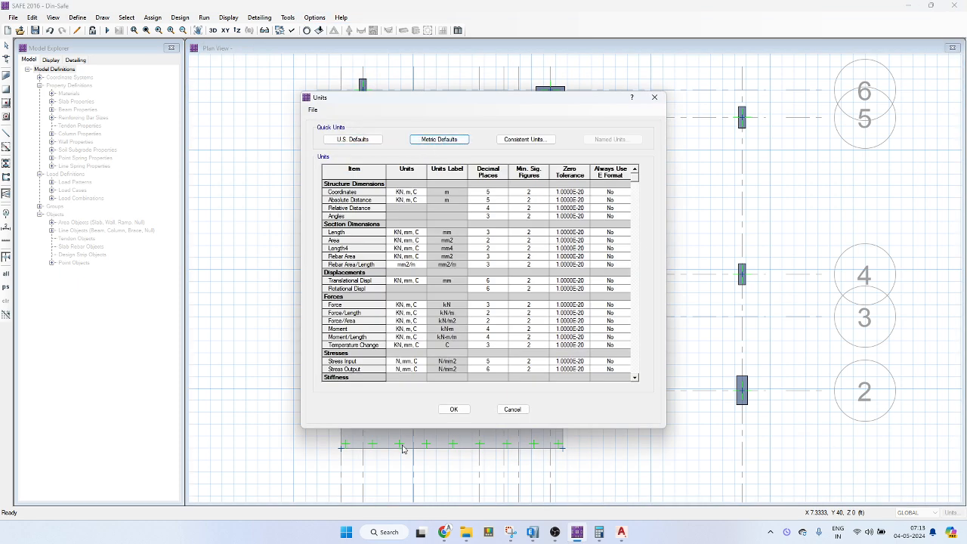
pyautogui.click(453, 410)
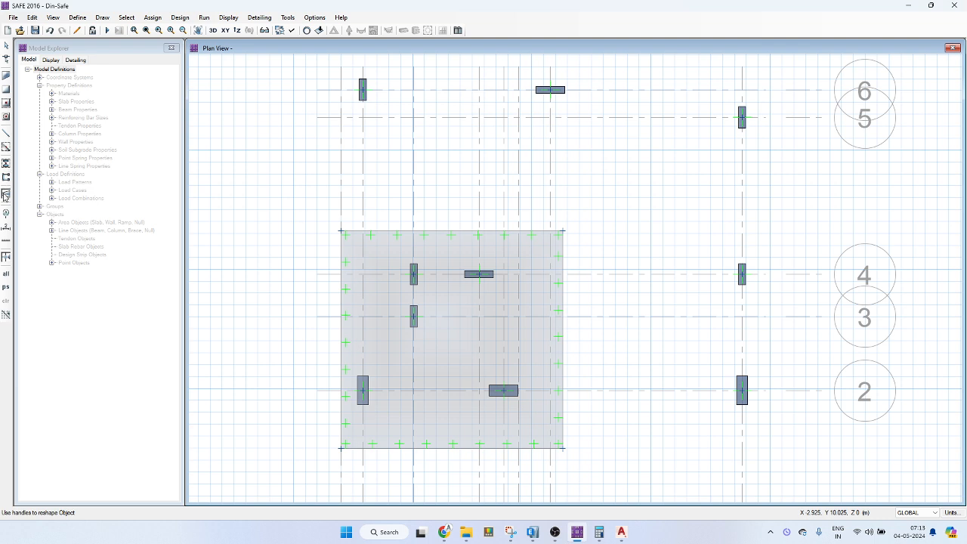
# Draw a layer A column strip about 5.4 m long along the slab's upper edge, with all start and end widths set to 0.5 m.
pyautogui.click(6, 195)
pyautogui.click(894, 118)
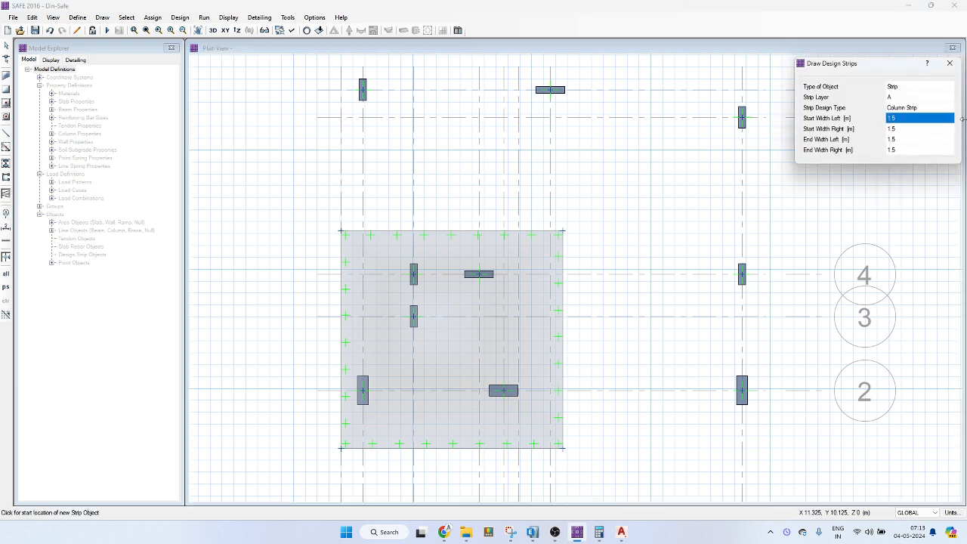
pyautogui.write('0')
pyautogui.press('Tab')
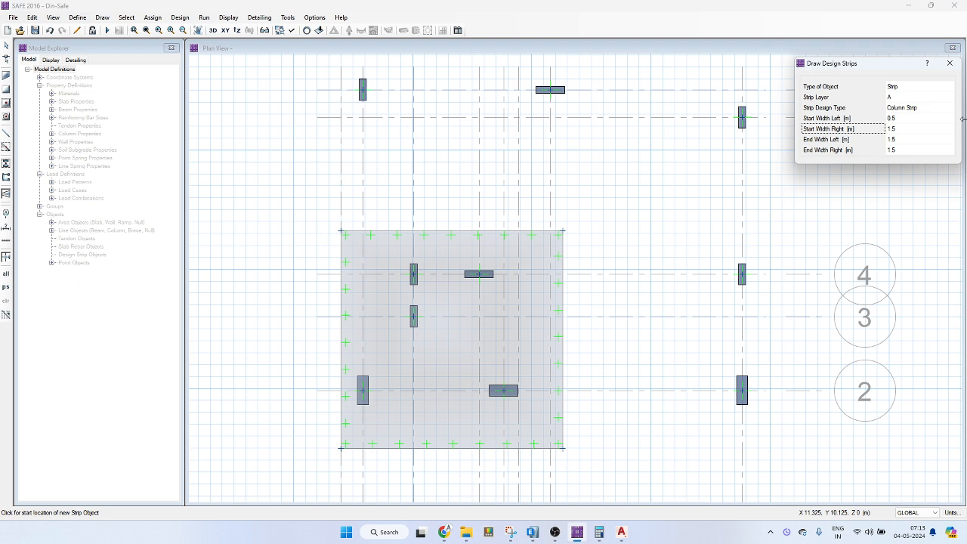
pyautogui.write('0.5')
pyautogui.press('Tab')
pyautogui.write('0.5')
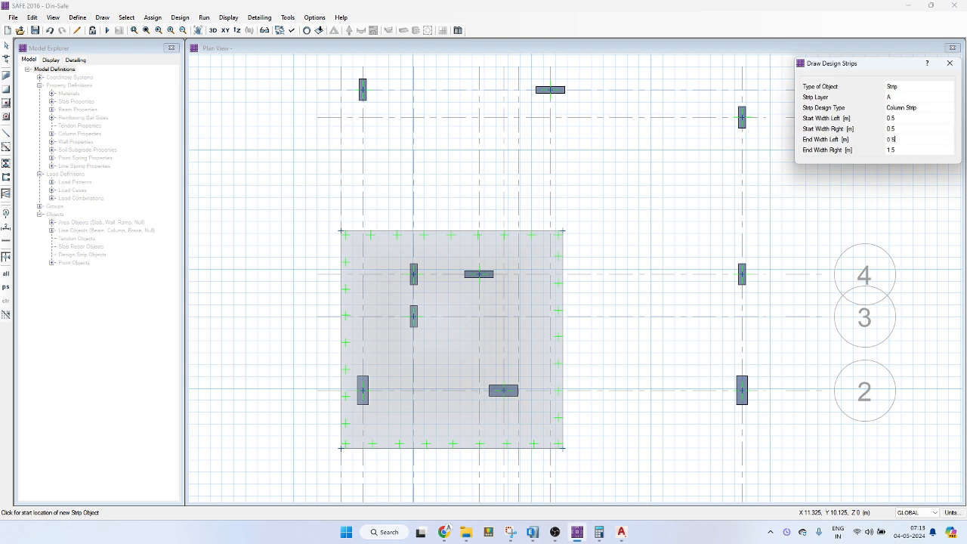
pyautogui.press('Tab')
pyautogui.write('0.5')
pyautogui.press('Return')
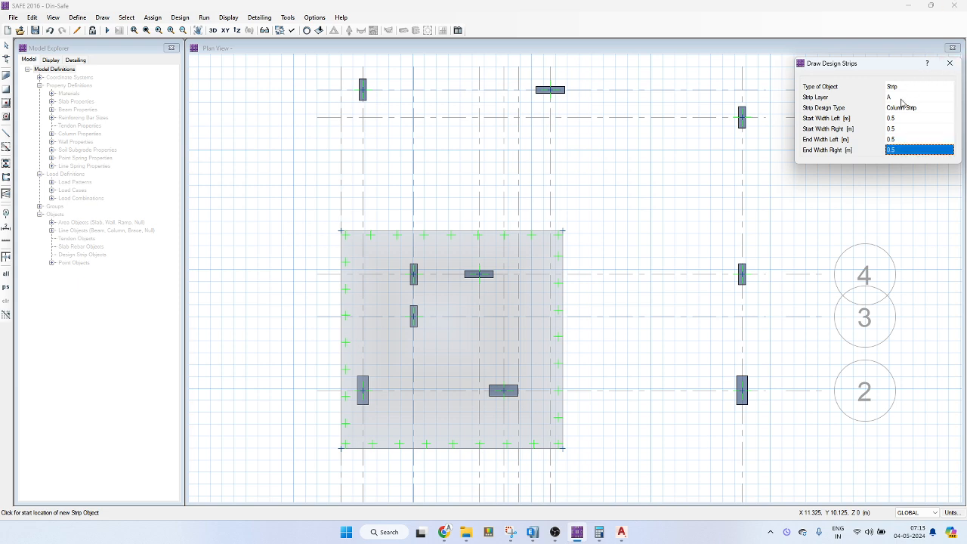
pyautogui.click(328, 234)
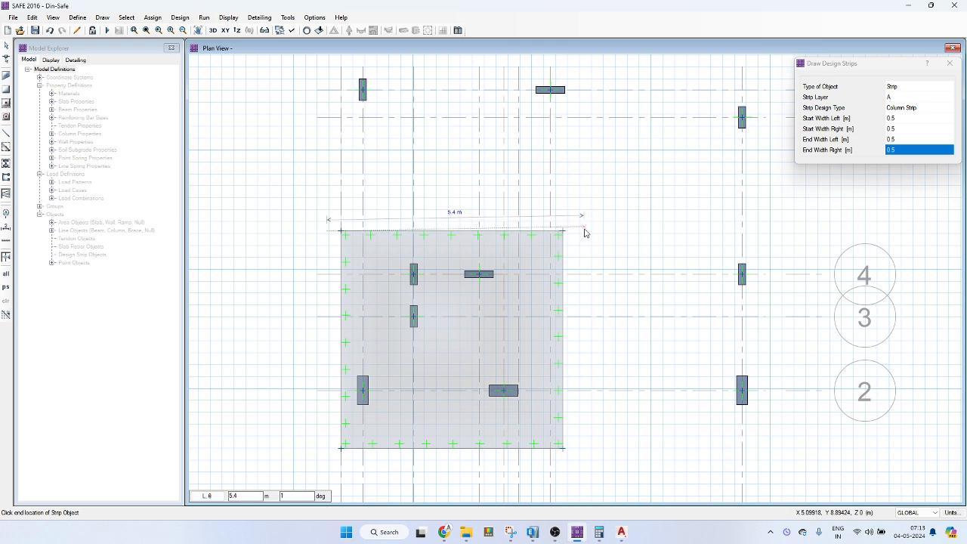
pyautogui.click(584, 232)
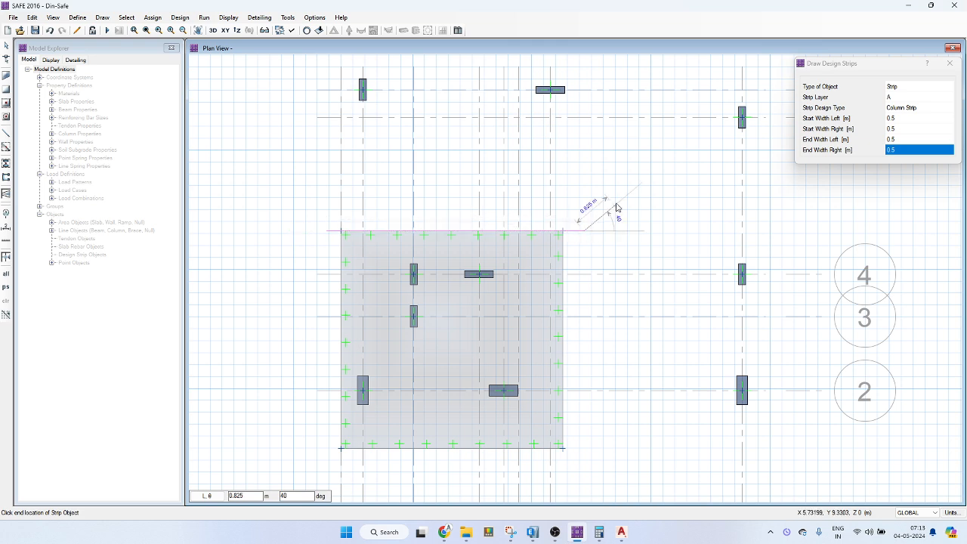
# Draw a layer B column strip along the slab's left edge, from just above the slab to just below it, keeping the 0.5 m widths.
pyautogui.click(900, 96)
pyautogui.click(896, 118)
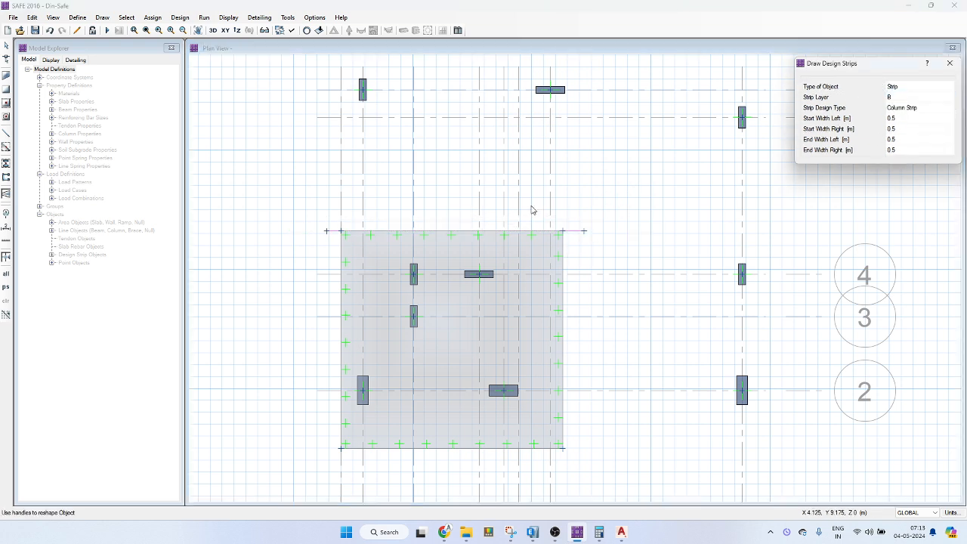
pyautogui.click(345, 220)
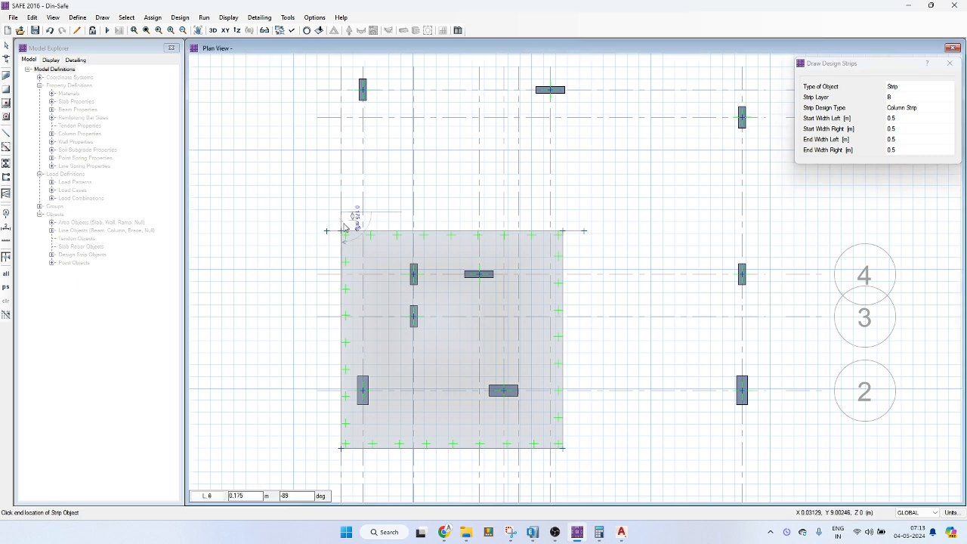
pyautogui.click(340, 466)
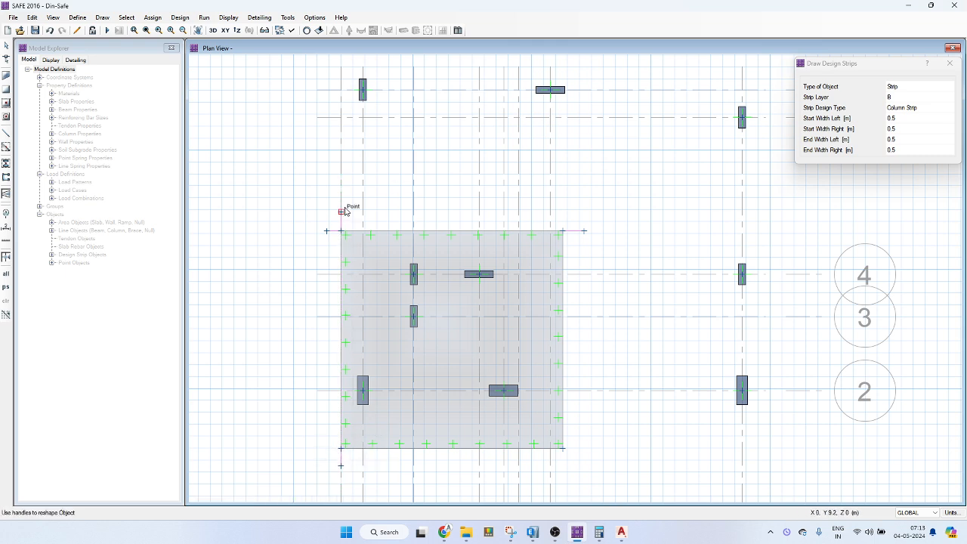
pyautogui.press('Escape')
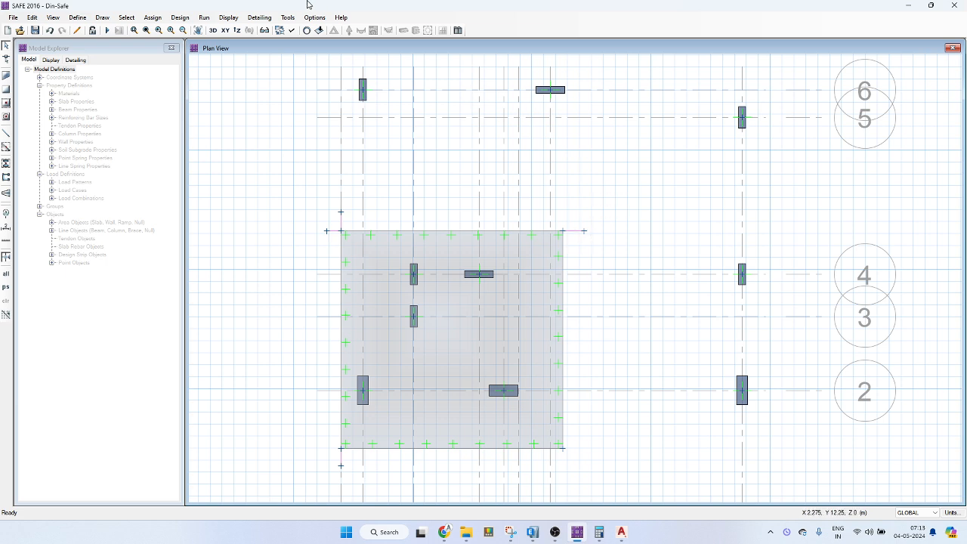
# Turn on the width display of the design strips in the plan view.
pyautogui.click(292, 31)
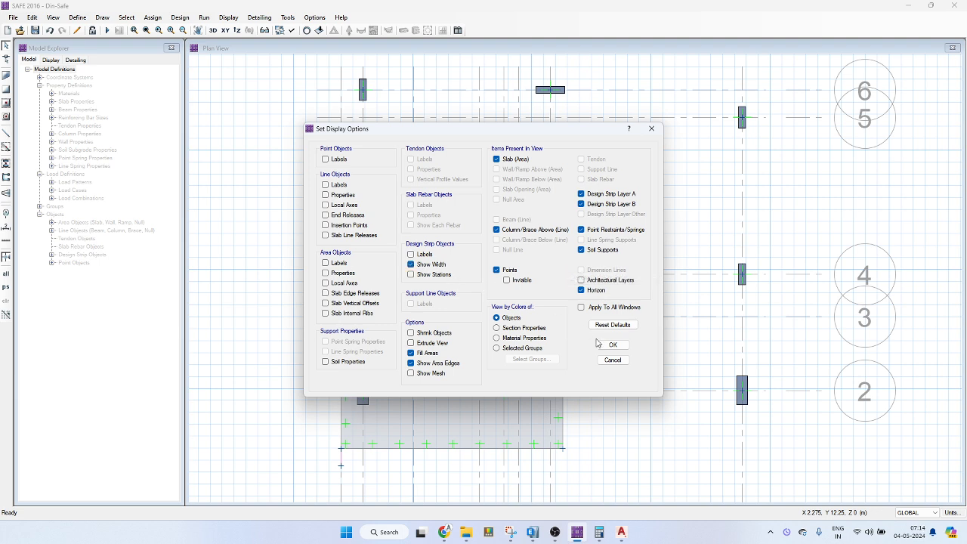
pyautogui.click(624, 341)
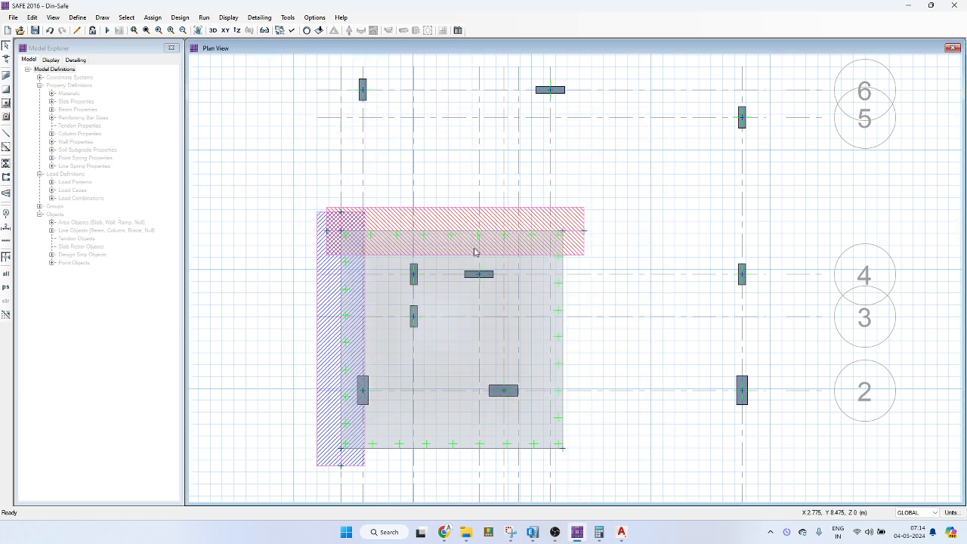
# Try replicating the upper layer A strip with a dy increment of 1 m and 6 increments, and undo the copies.
pyautogui.moveTo(596, 198); pyautogui.dragTo(582, 264)
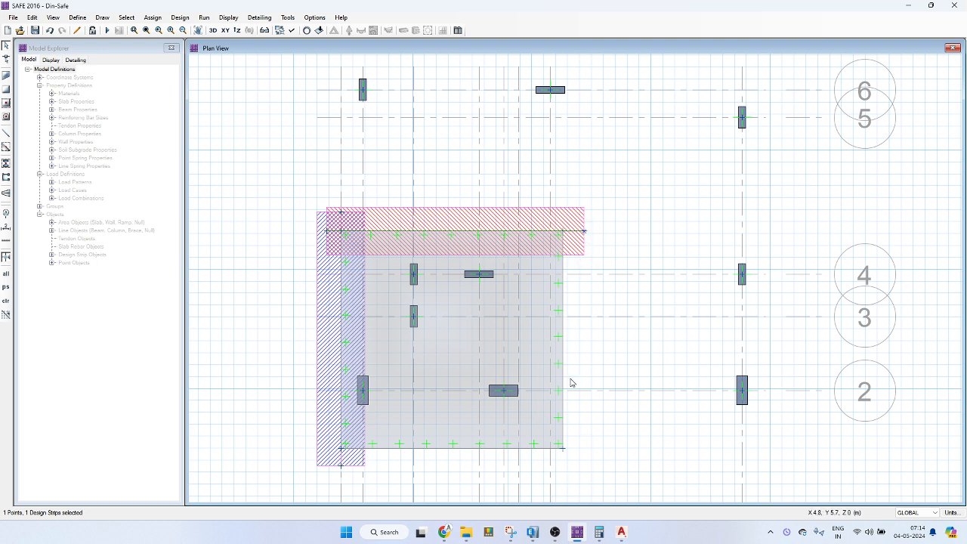
pyautogui.hotkey('ctrl', 'r')
pyautogui.moveTo(487, 184); pyautogui.dragTo(691, 147)
pyautogui.doubleClick(710, 193)
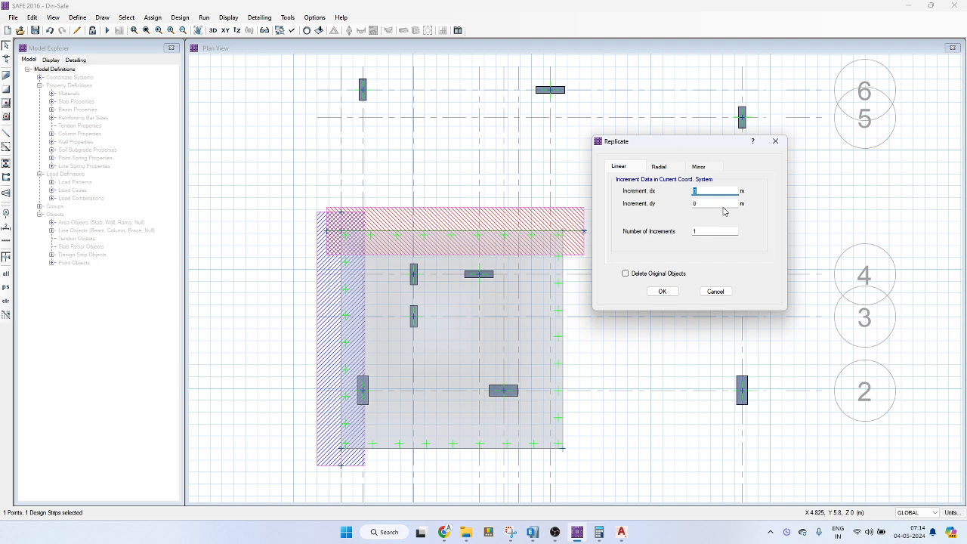
pyautogui.press('Tab')
pyautogui.doubleClick(704, 233)
pyautogui.click(662, 292)
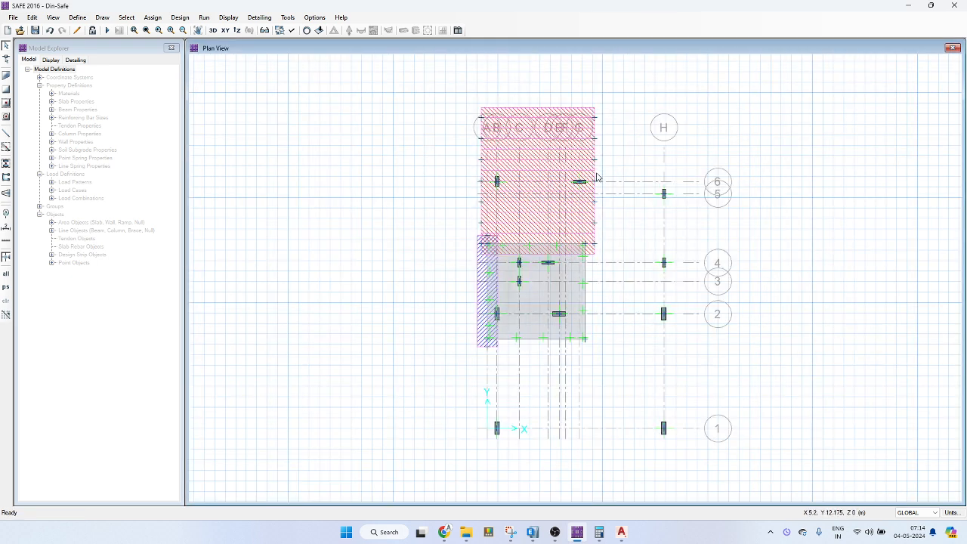
pyautogui.hotkey('ctrl', 'z')
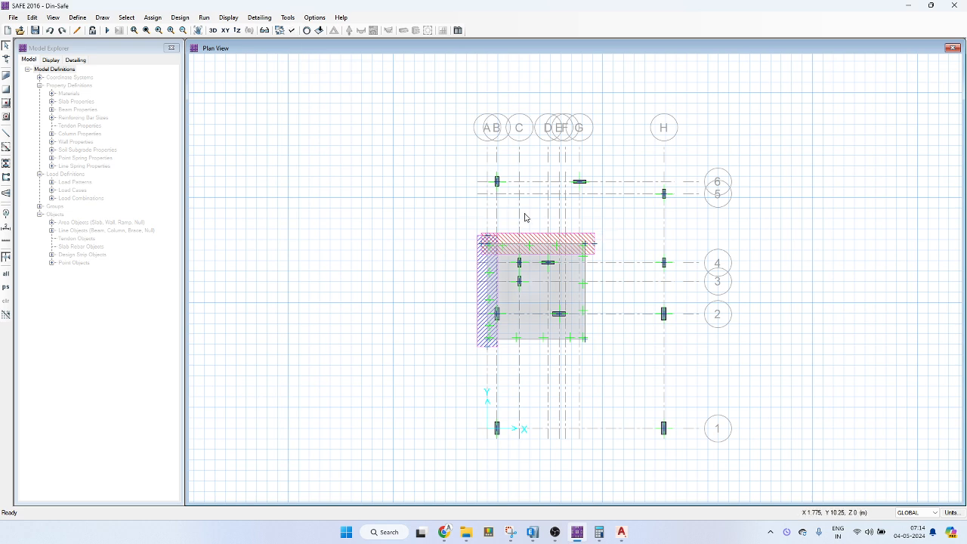
# Replicate the layer A strip down across the slab with dx 0, a dy increment of -1 m and 6 increments.
pyautogui.click(592, 244)
pyautogui.scroll(2, 594, 243)
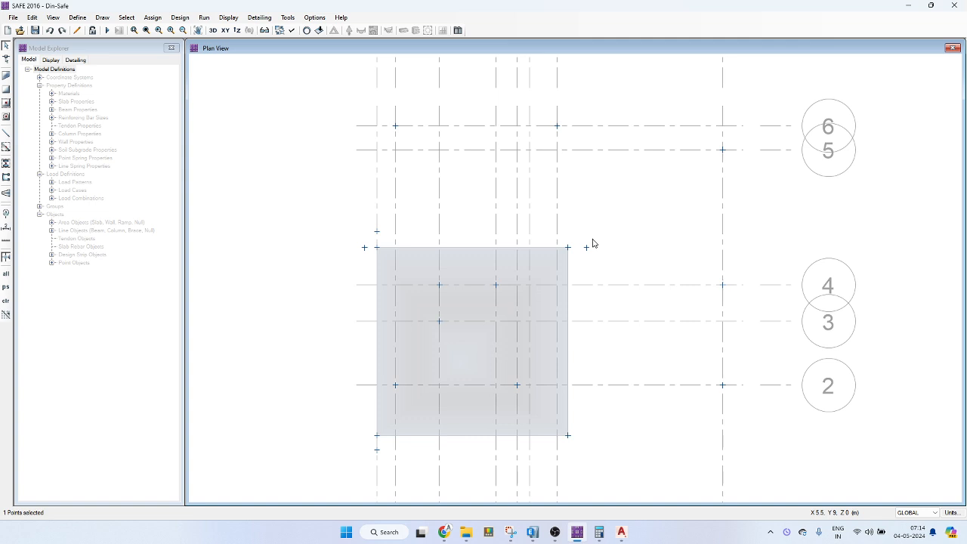
pyautogui.moveTo(581, 255); pyautogui.dragTo(577, 256)
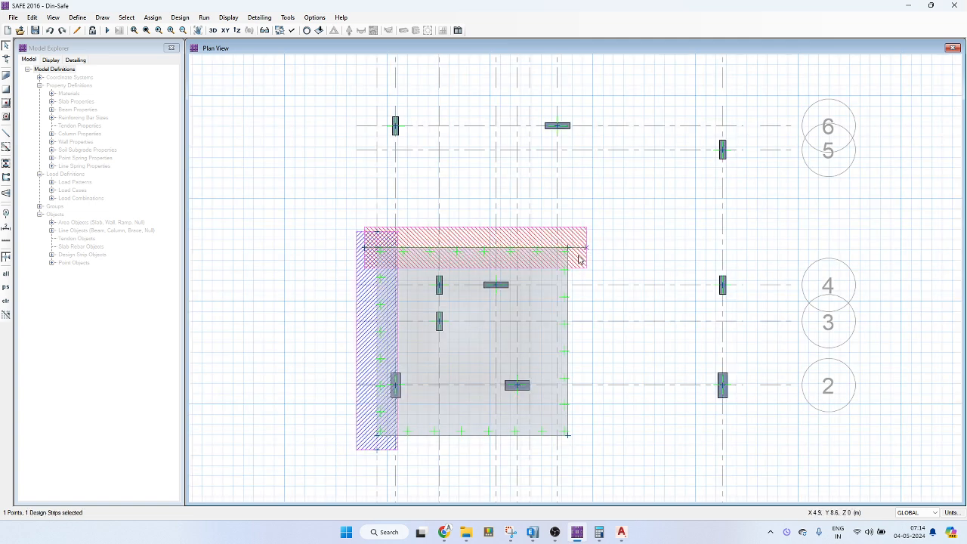
pyautogui.hotkey('ctrl', 'e')
pyautogui.click(671, 119)
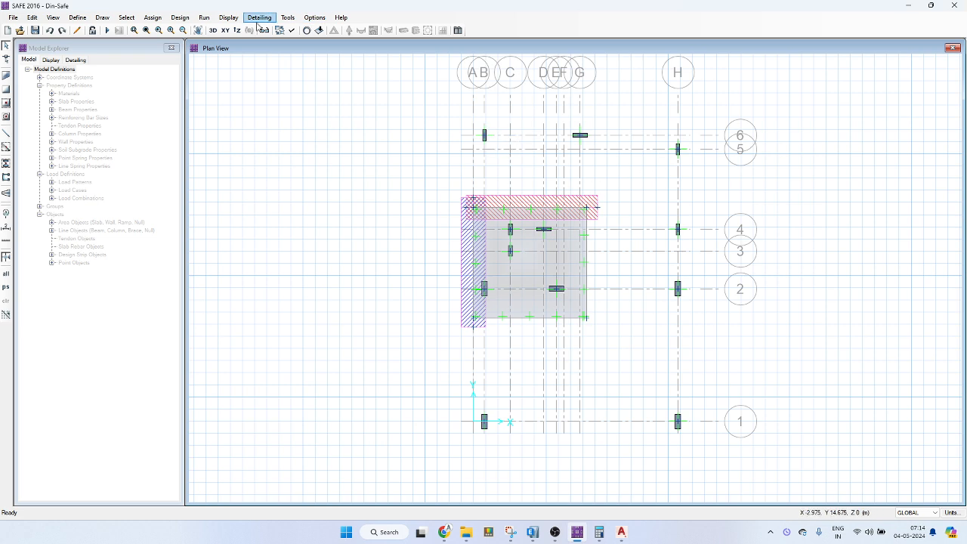
pyautogui.scroll(1, 595, 208)
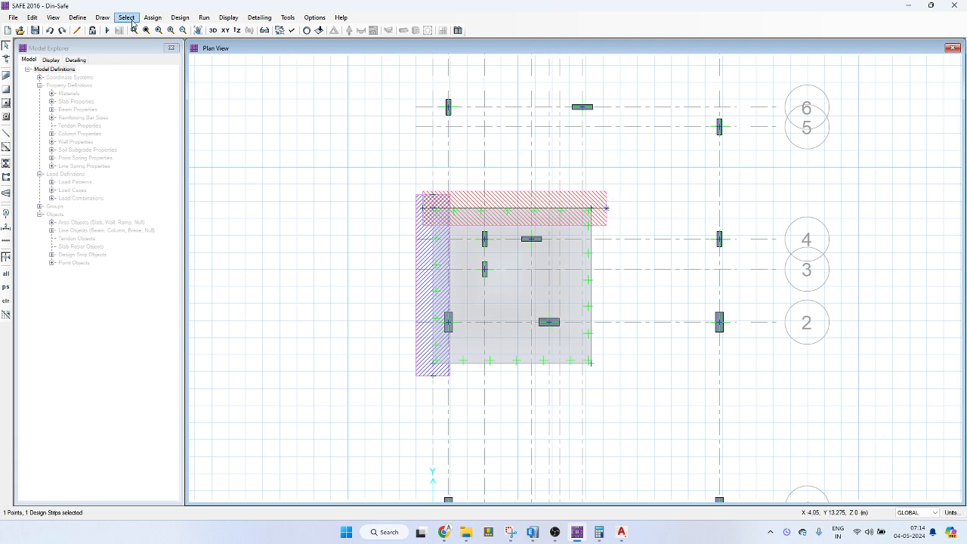
pyautogui.click(32, 19)
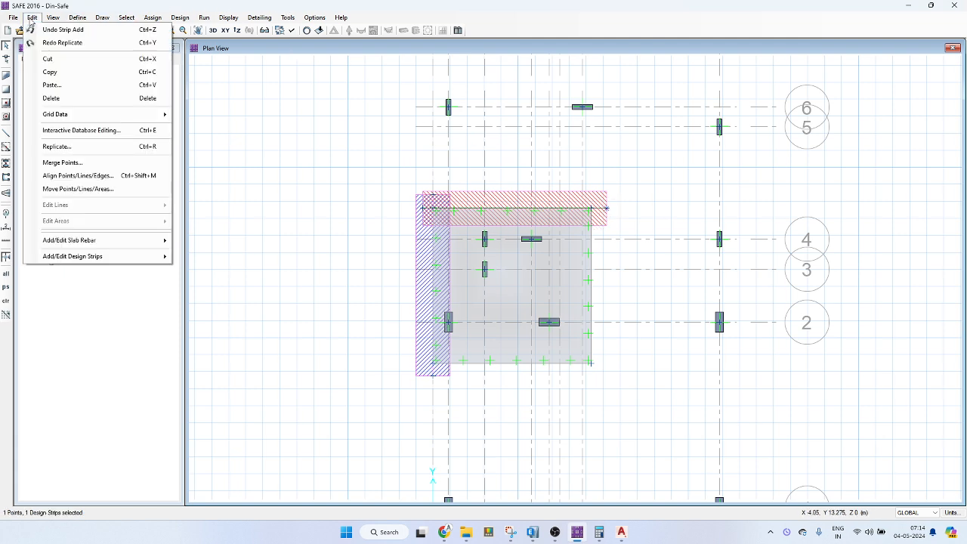
pyautogui.click(91, 145)
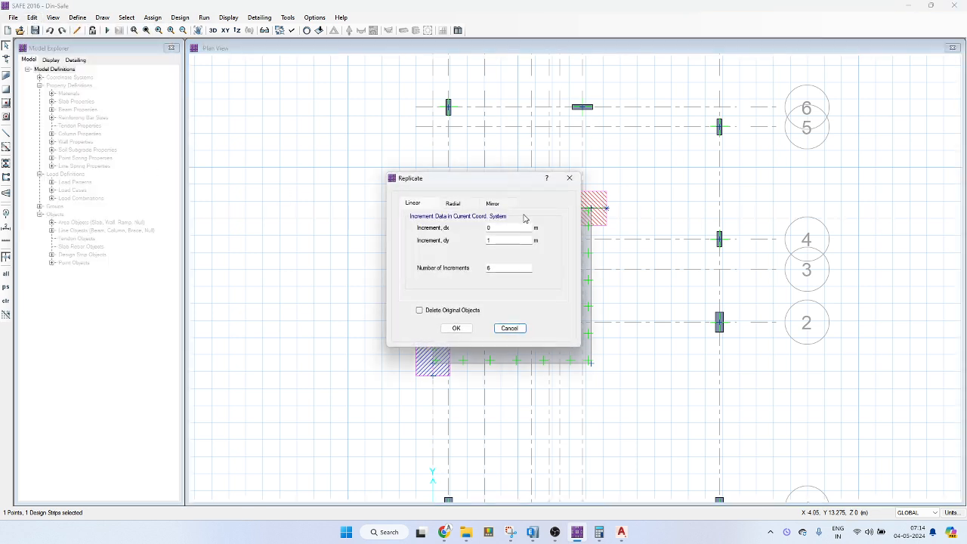
pyautogui.moveTo(468, 185); pyautogui.dragTo(277, 136)
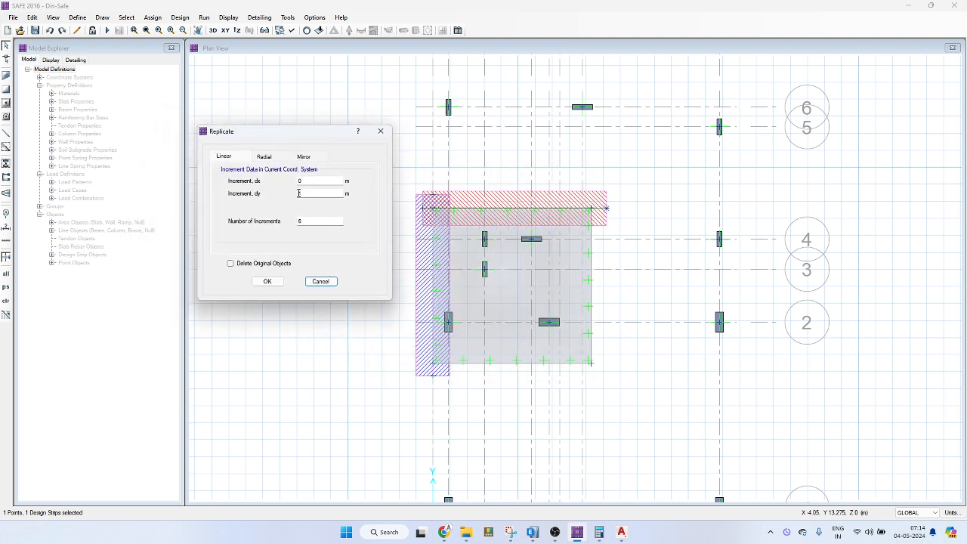
pyautogui.click(299, 194)
pyautogui.click(271, 281)
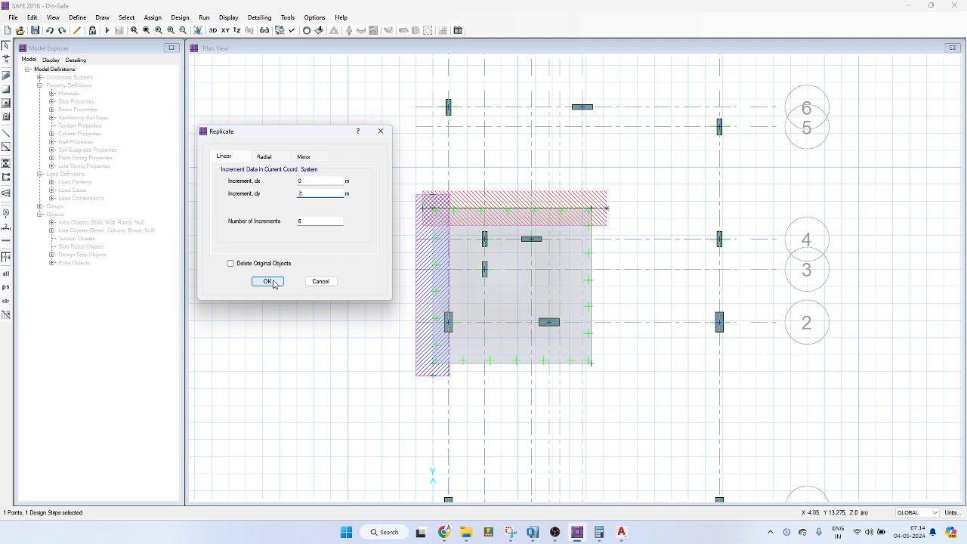
# Delete the two lowest layer A strips, whose centerlines lie below the slab.
pyautogui.scroll(2, 589, 321)
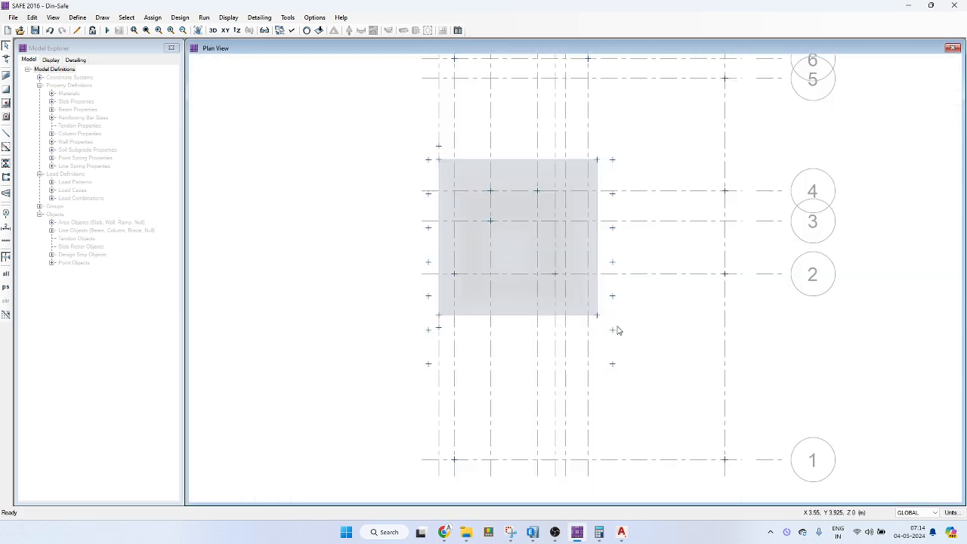
pyautogui.moveTo(599, 392); pyautogui.dragTo(595, 401)
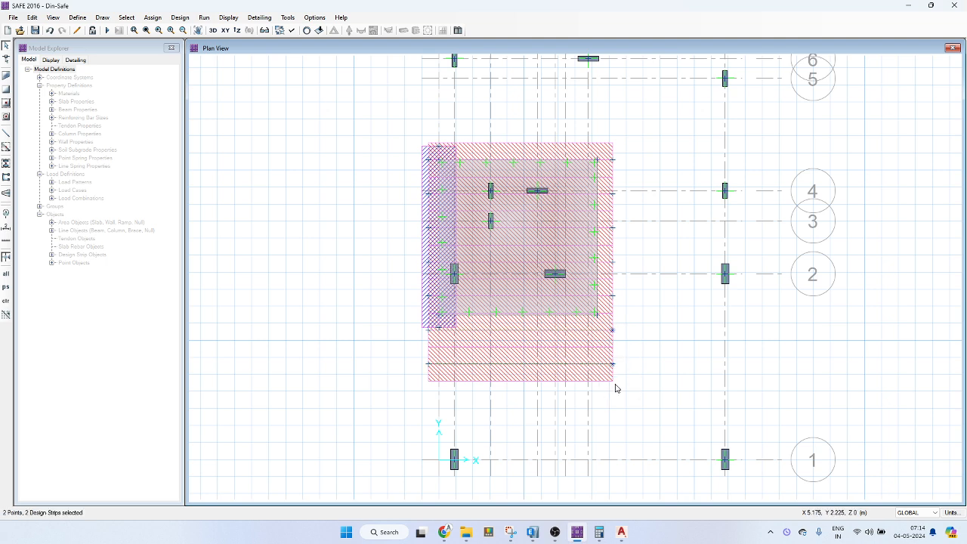
pyautogui.press('Delete')
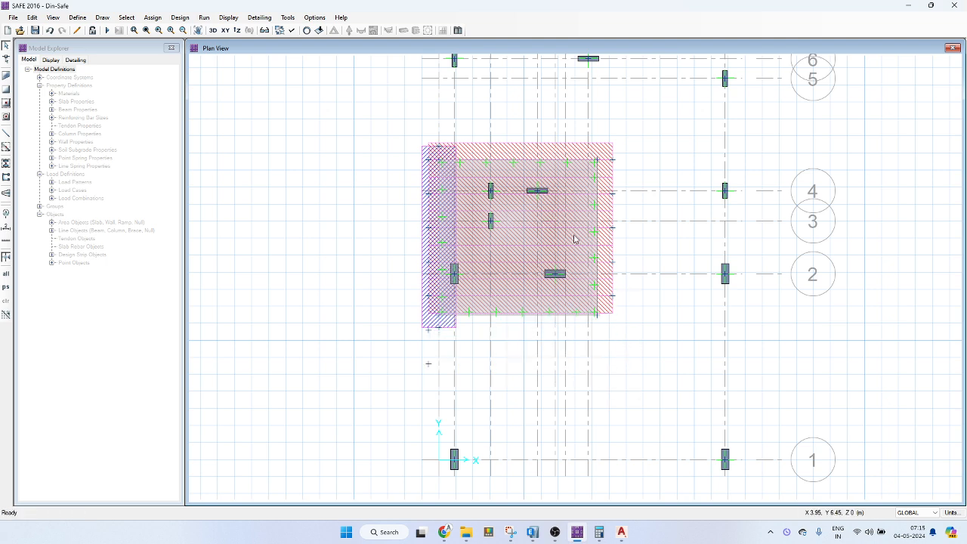
# Replicate the layer B strip across the slab with a dx increment of 1 m, dy 0 and 4 increments.
pyautogui.scroll(2, 458, 326)
pyautogui.moveTo(464, 319); pyautogui.dragTo(377, 327)
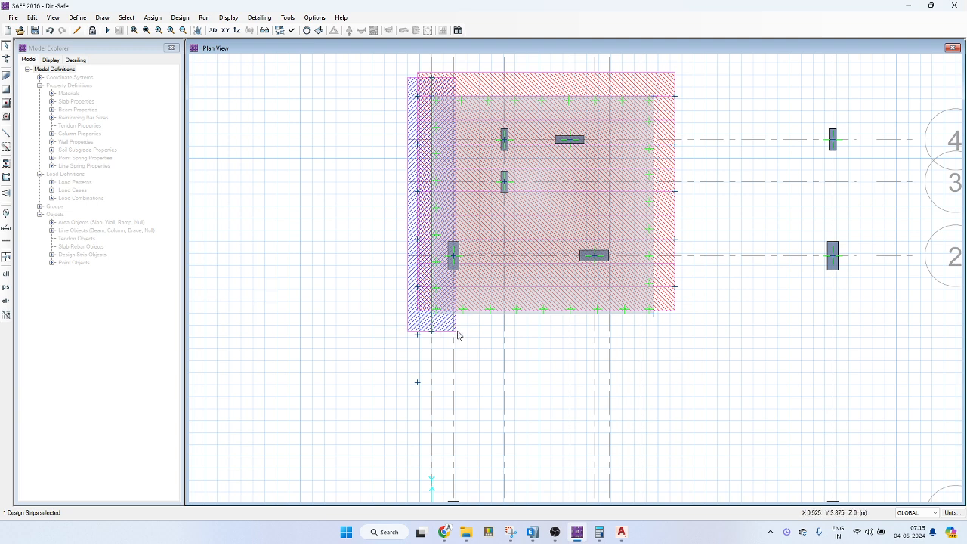
pyautogui.click(431, 324)
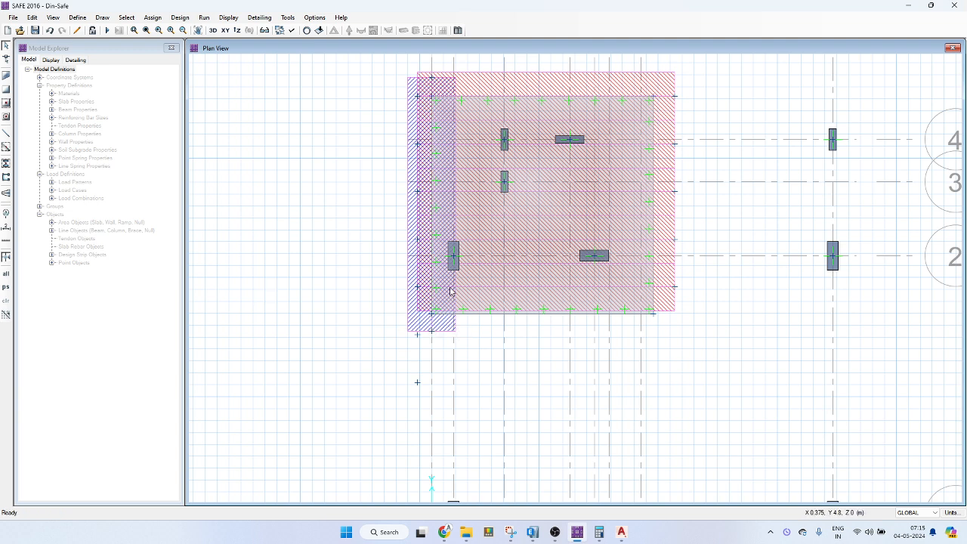
pyautogui.click(431, 91)
pyautogui.hotkey('ctrl', 'r')
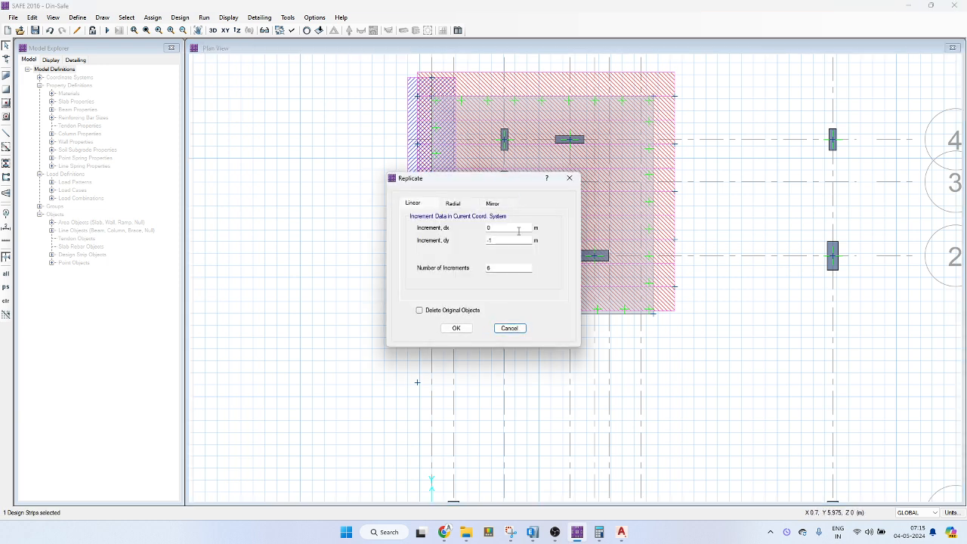
pyautogui.click(507, 240)
pyautogui.click(491, 228)
pyautogui.write('1')
pyautogui.click(493, 268)
pyautogui.click(456, 328)
pyautogui.scroll(-2, 518, 331)
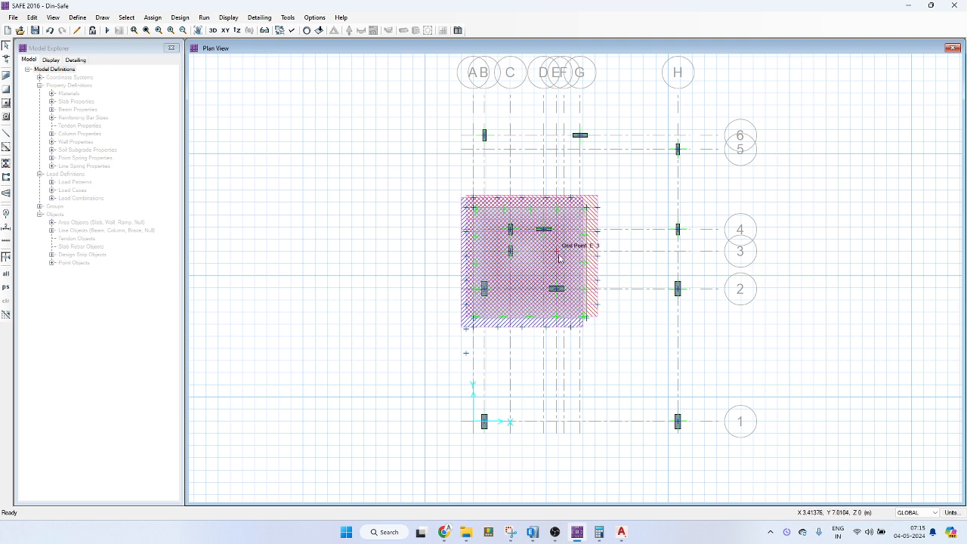
# Replicate the last layer B strip once more with a dx increment of 1 m to cover the slab's right edge.
pyautogui.scroll(1, 567, 223)
pyautogui.scroll(1, 589, 354)
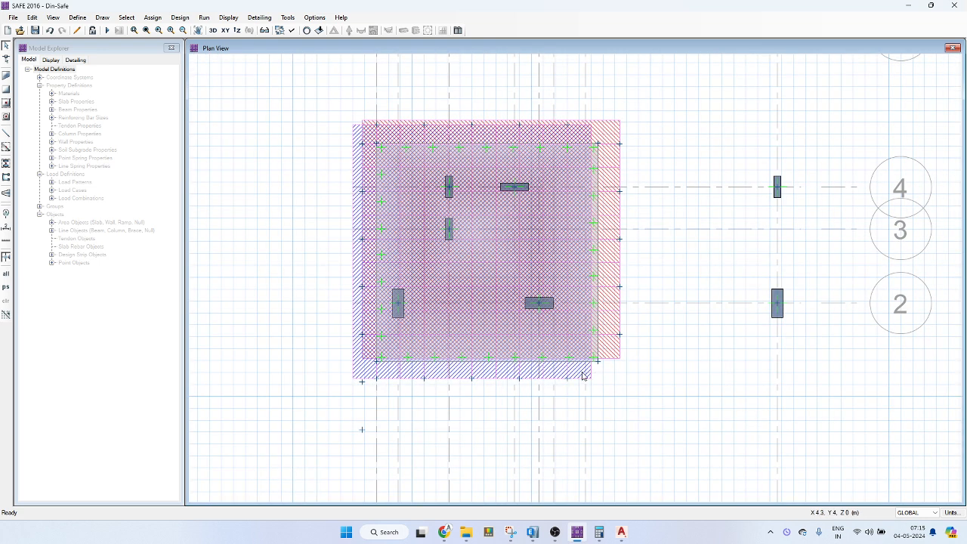
pyautogui.scroll(1, 591, 374)
pyautogui.click(525, 371)
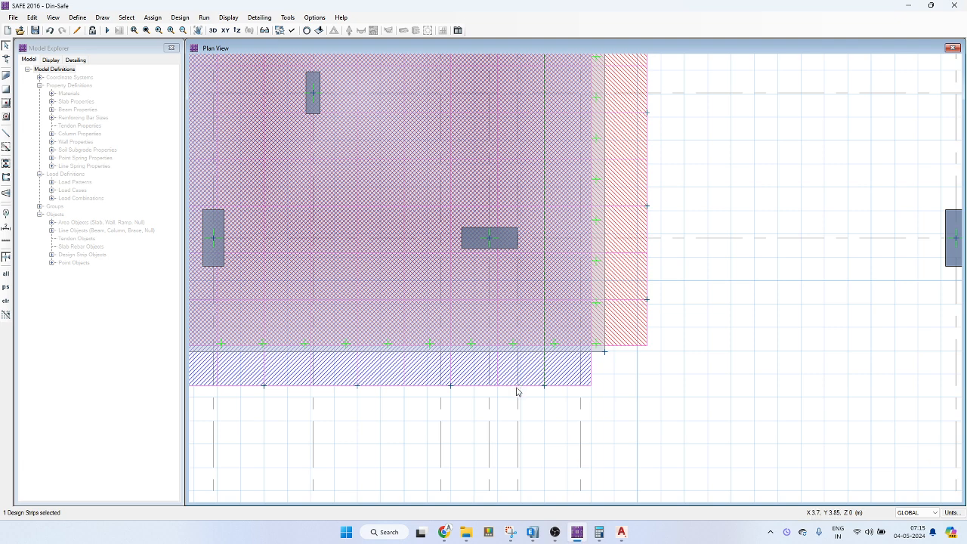
pyautogui.scroll(-1, 523, 384)
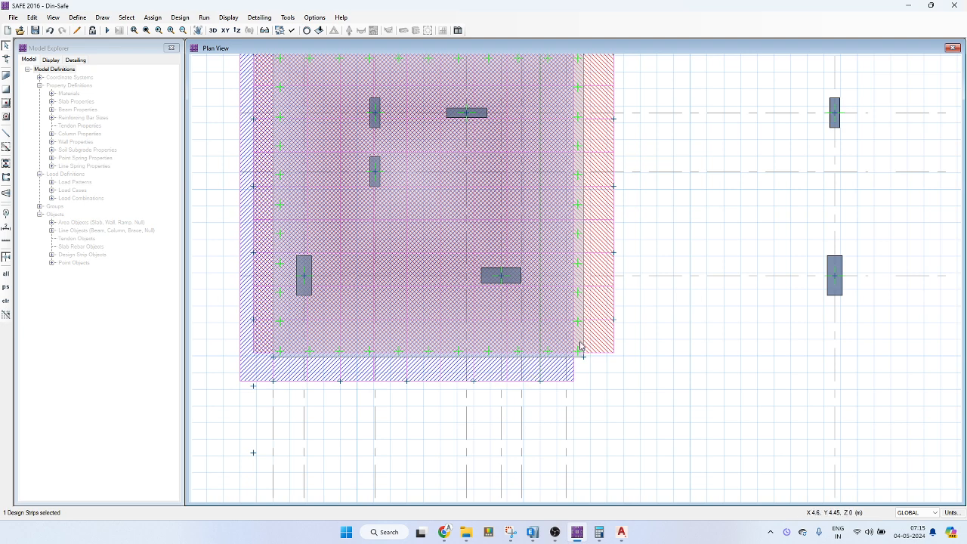
pyautogui.hotkey('ctrl', 'r')
pyautogui.moveTo(508, 268); pyautogui.dragTo(458, 266)
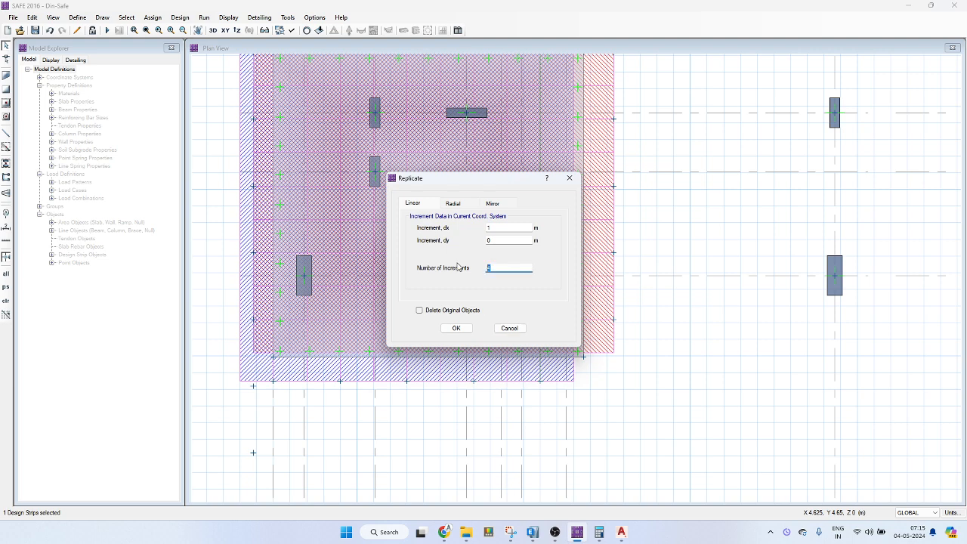
pyautogui.click(457, 328)
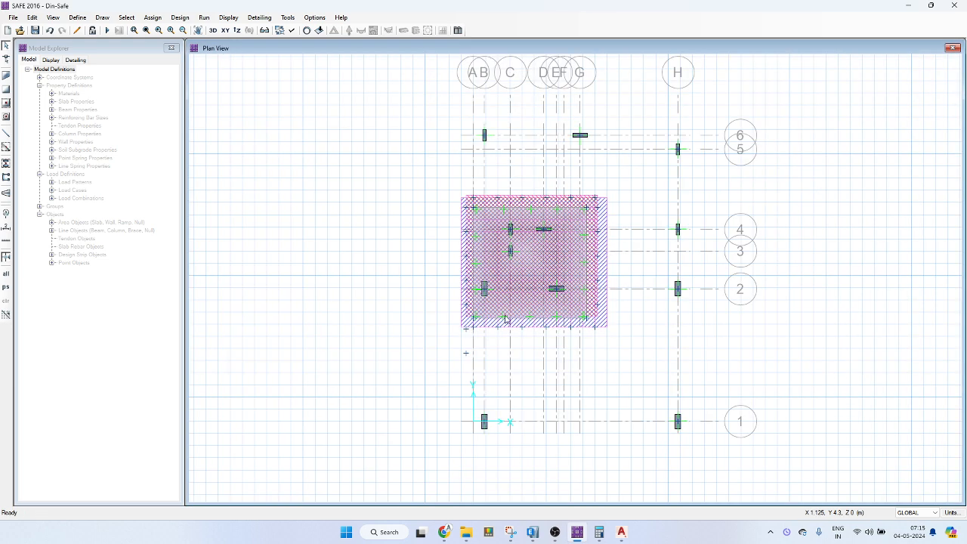
# Save the model with its completed design strips.
pyautogui.scroll(2, 597, 245)
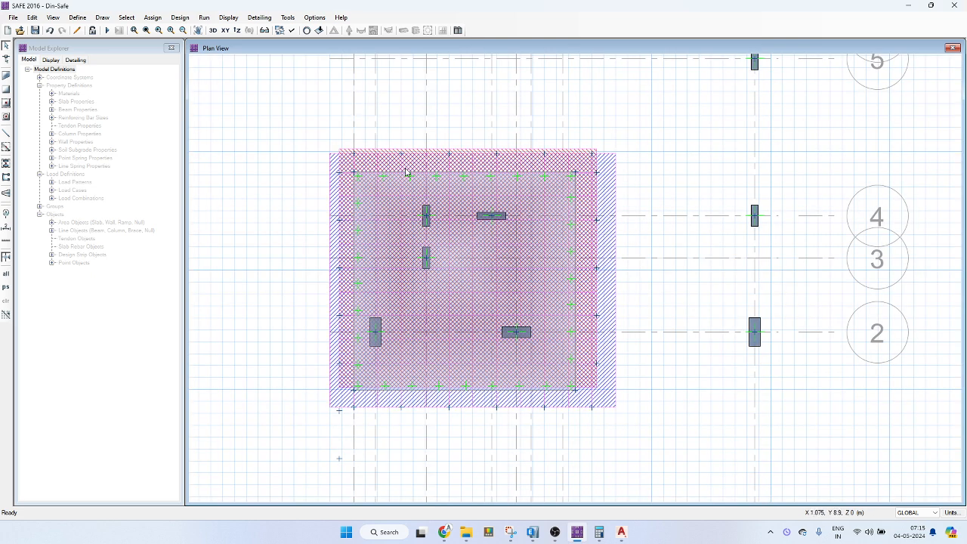
pyautogui.click(37, 32)
pyautogui.click(312, 18)
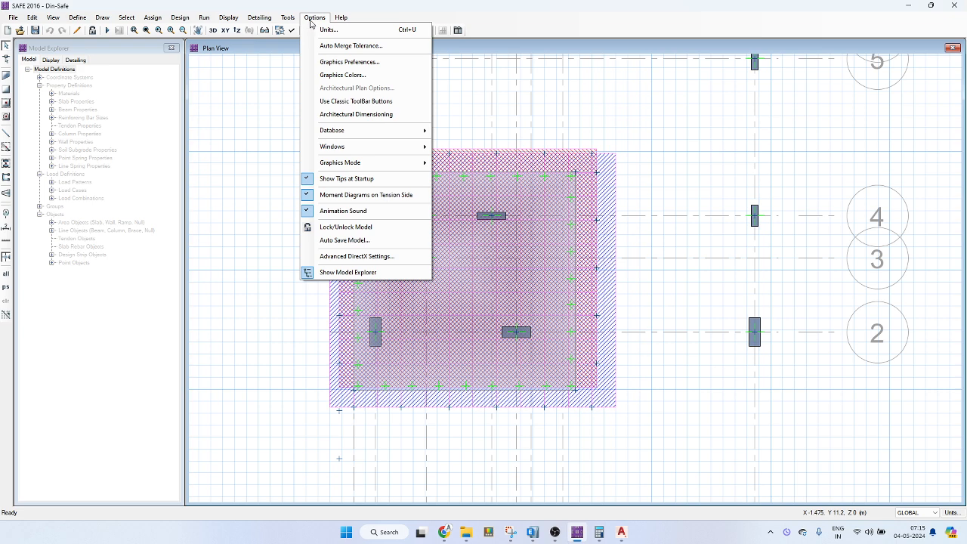
pyautogui.click(310, 21)
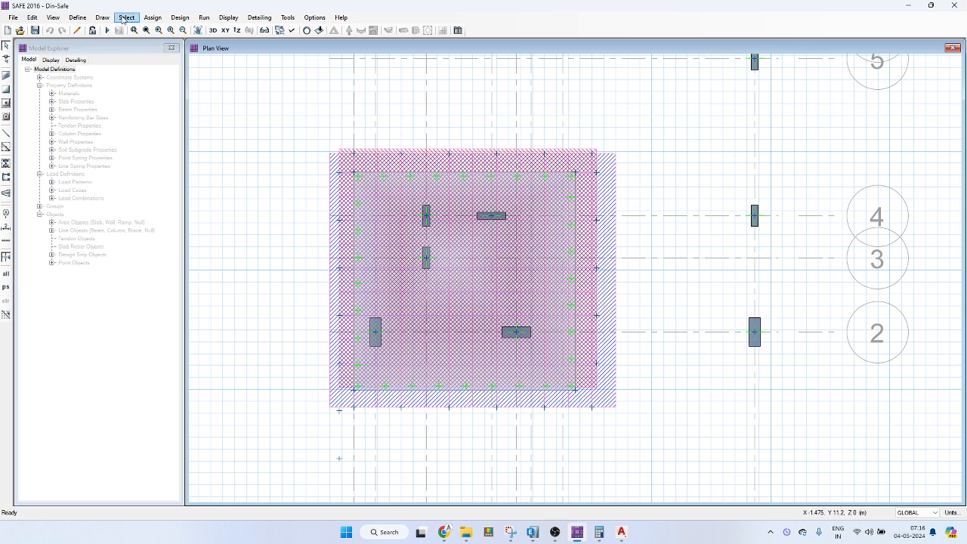
# Set the design code to IS 456-2000 in the design preferences, keeping the slab cover, beam cover and P/T stress settings.
pyautogui.click(177, 17)
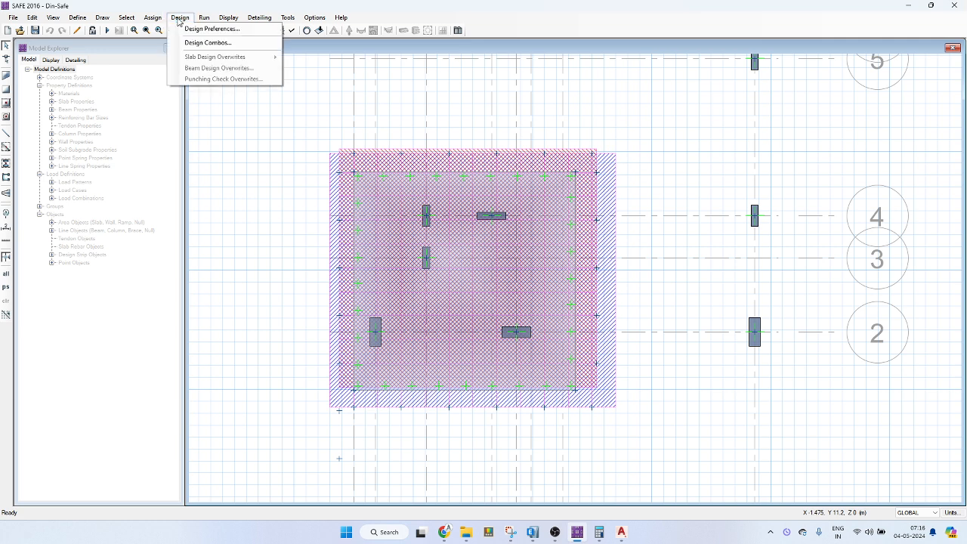
pyautogui.click(194, 28)
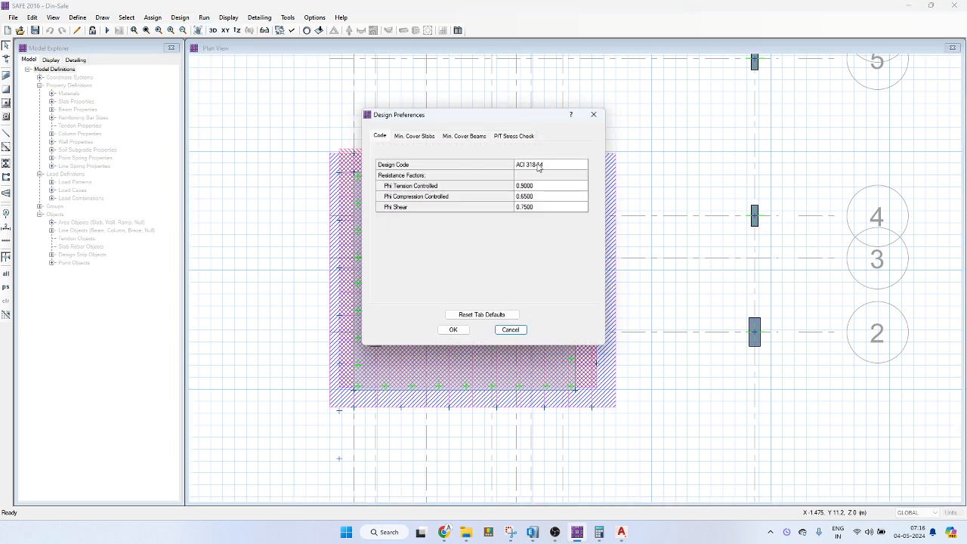
pyautogui.click(540, 168)
pyautogui.click(545, 167)
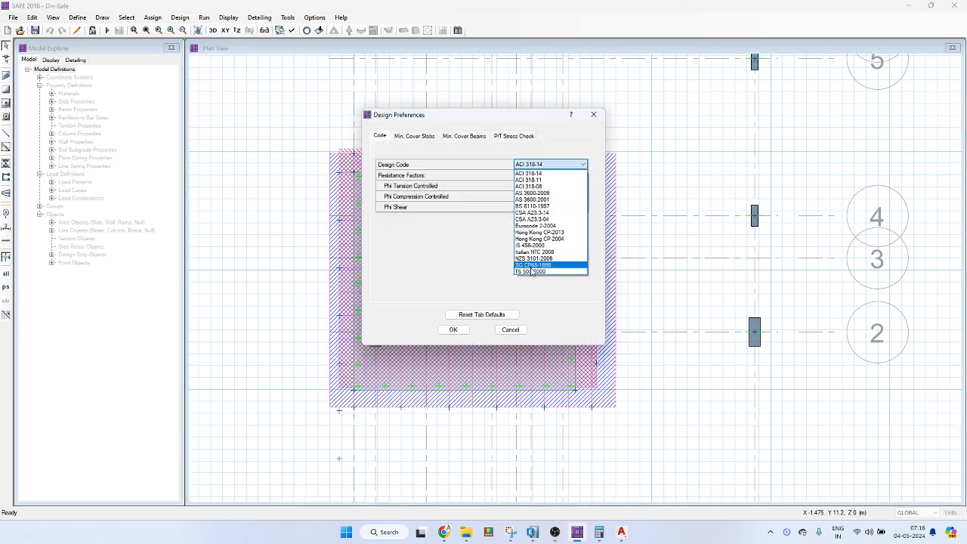
pyautogui.click(534, 253)
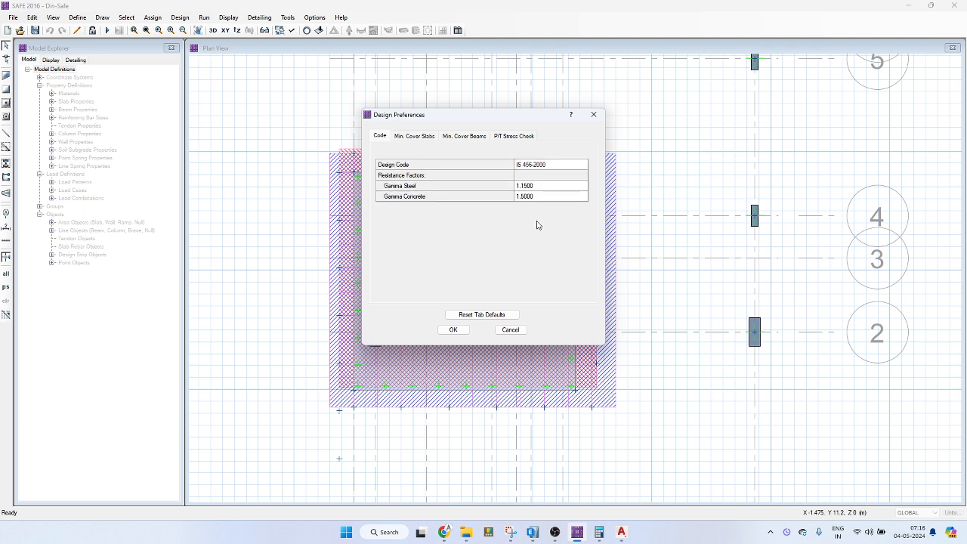
pyautogui.click(404, 136)
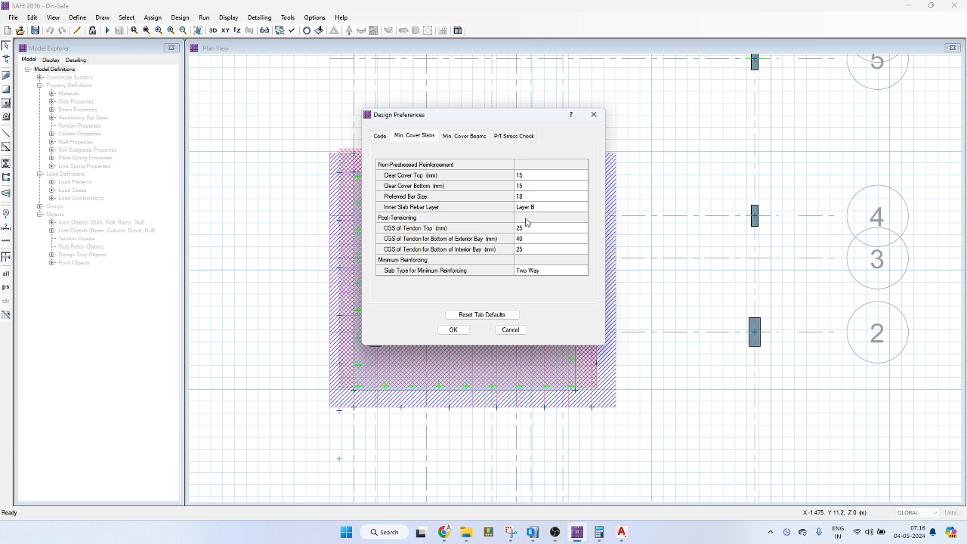
pyautogui.click(464, 137)
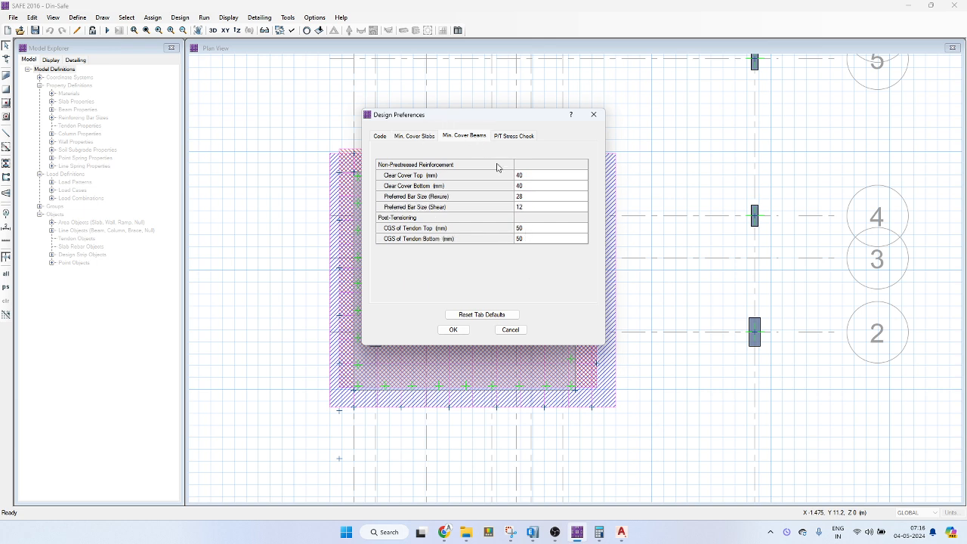
pyautogui.click(519, 135)
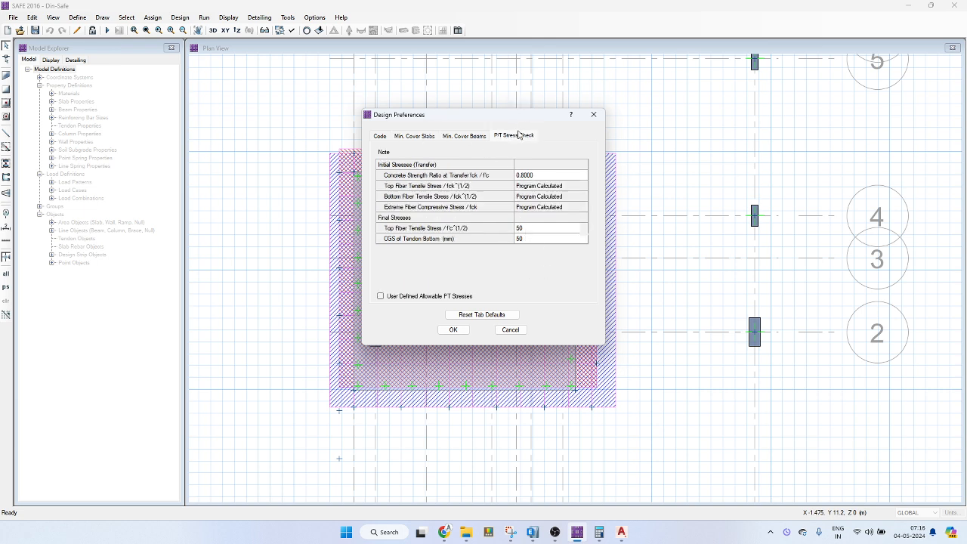
pyautogui.click(461, 331)
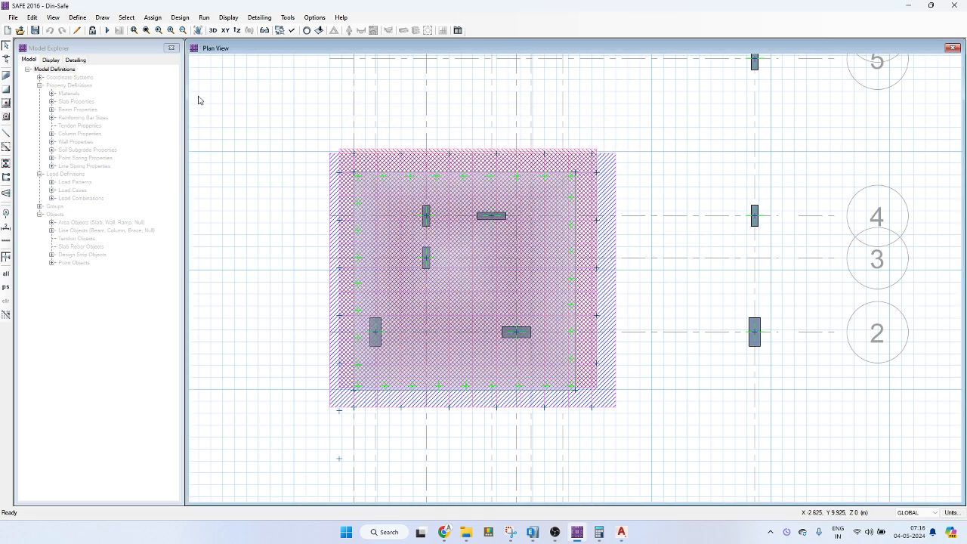
# Check which load combinations are selected for Strength (Ultimate) design and keep the selection.
pyautogui.click(178, 18)
pyautogui.click(208, 42)
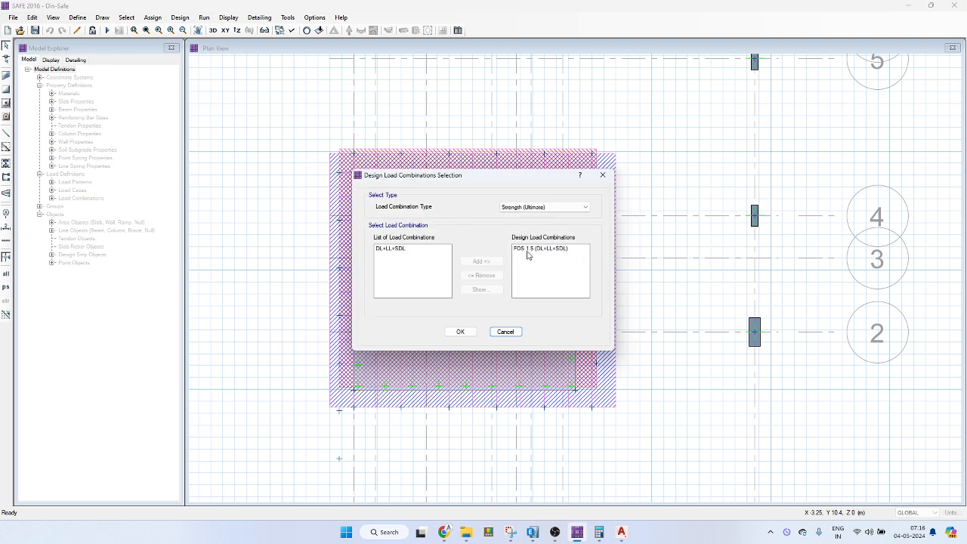
pyautogui.click(459, 332)
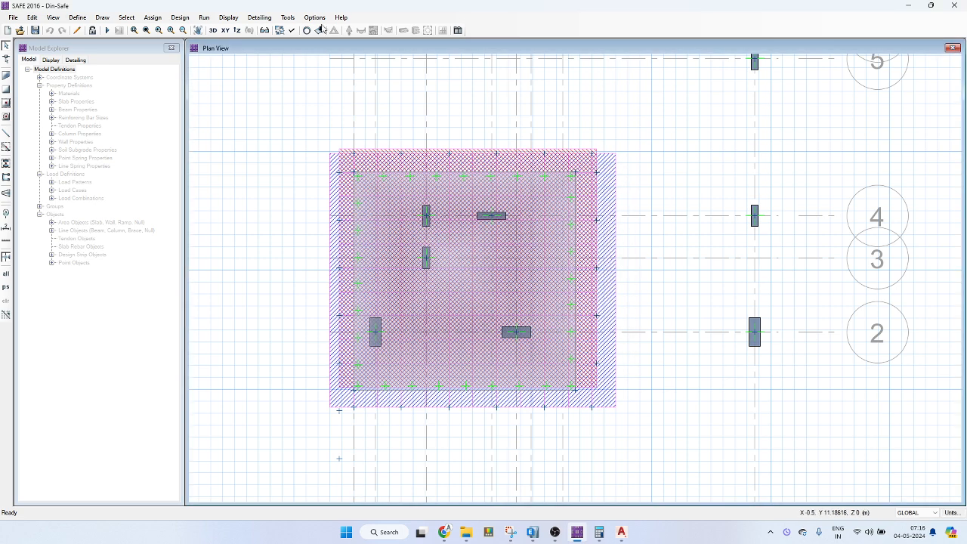
# Review the general detailing preferences for units, bar marks and material quantities, and accept them.
pyautogui.click(180, 16)
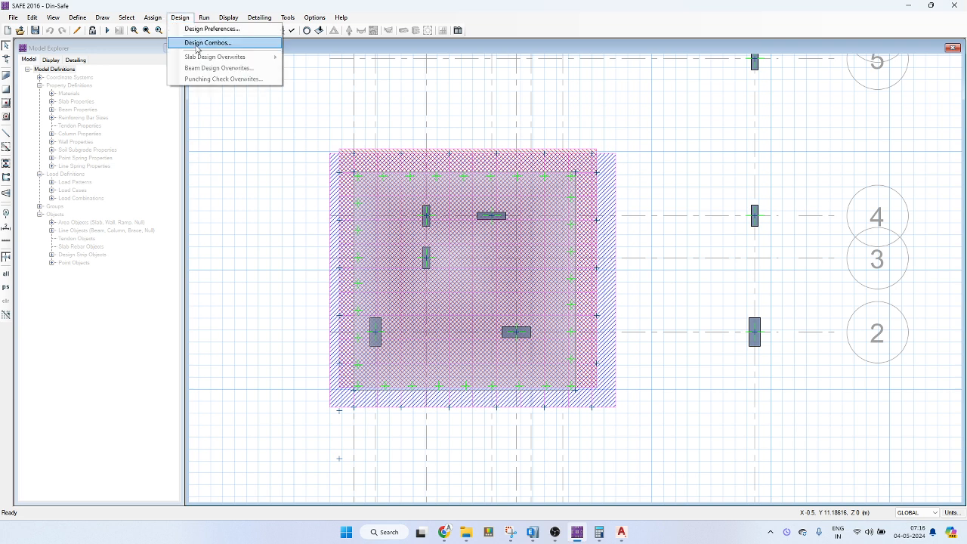
pyautogui.click(227, 17)
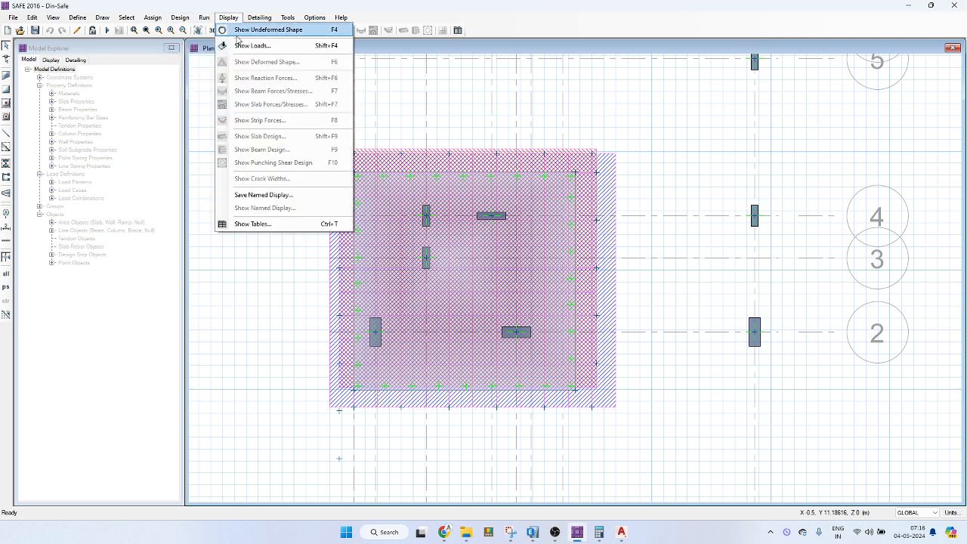
pyautogui.moveTo(258, 20)
pyautogui.click(293, 29)
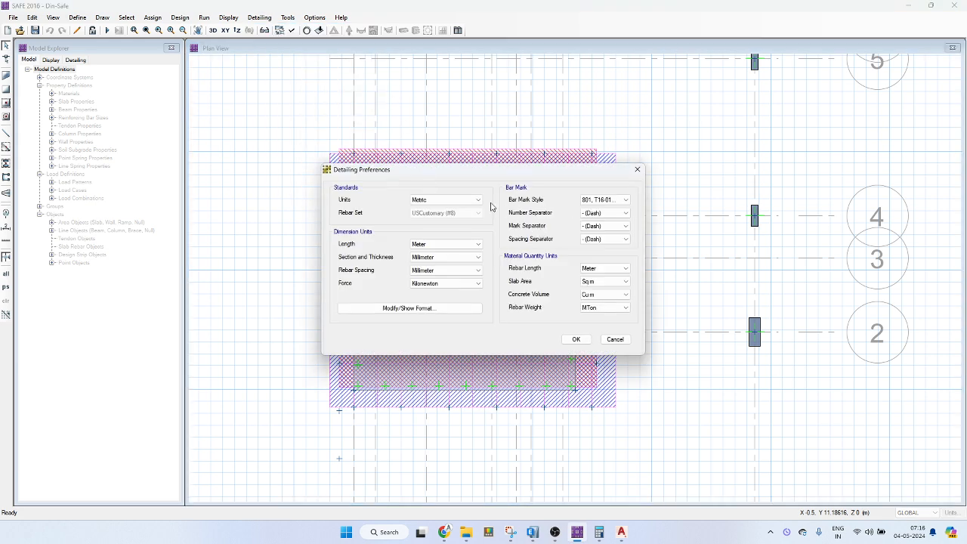
pyautogui.click(576, 339)
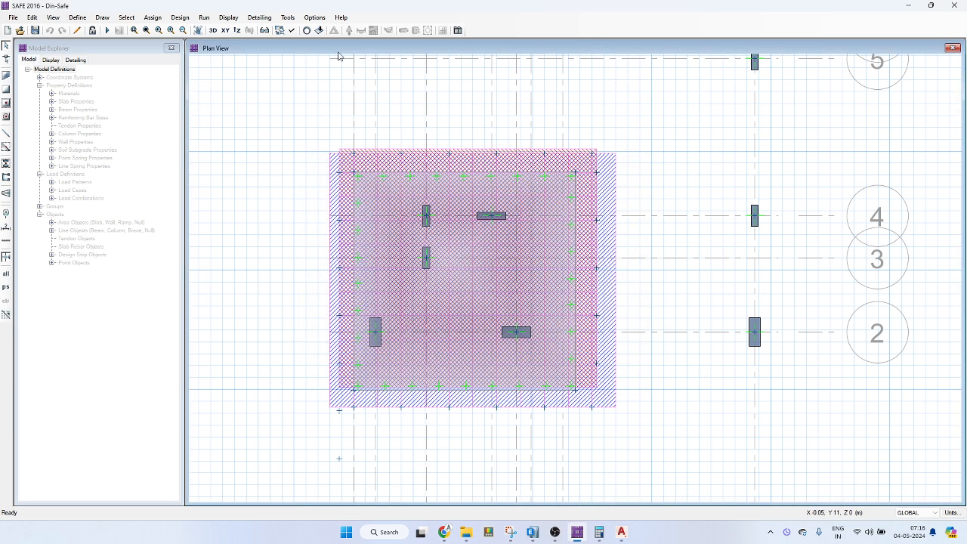
# Enforce user minimum slab reinforcement of 0.12% for the column and middle strips, top and bottom, in the slab/mat reinforcing preferences.
pyautogui.click(261, 20)
pyautogui.click(275, 44)
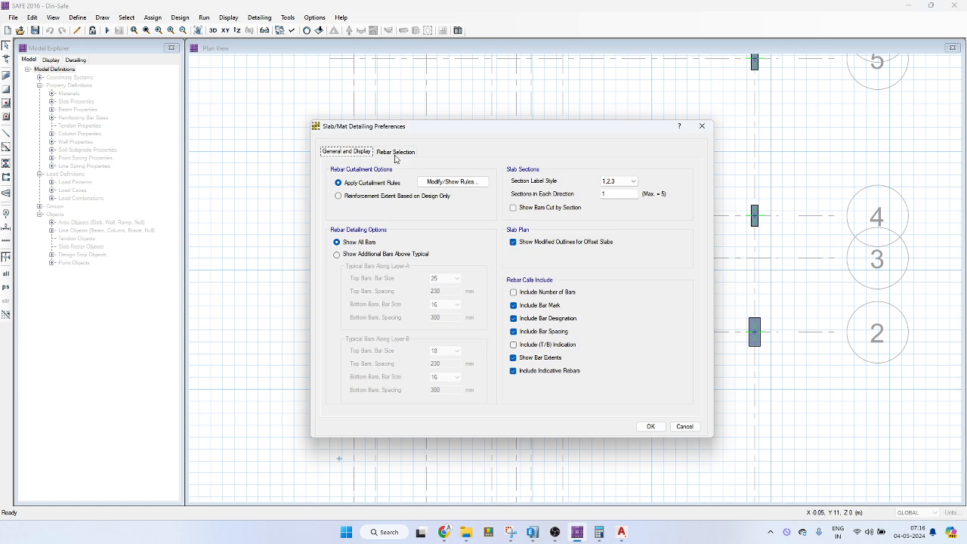
pyautogui.click(398, 154)
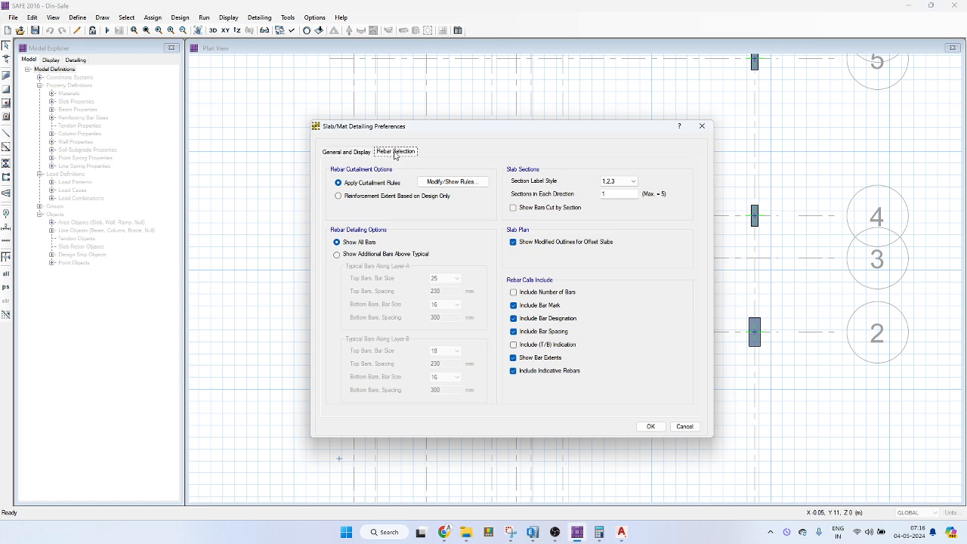
pyautogui.click(351, 152)
pyautogui.click(397, 152)
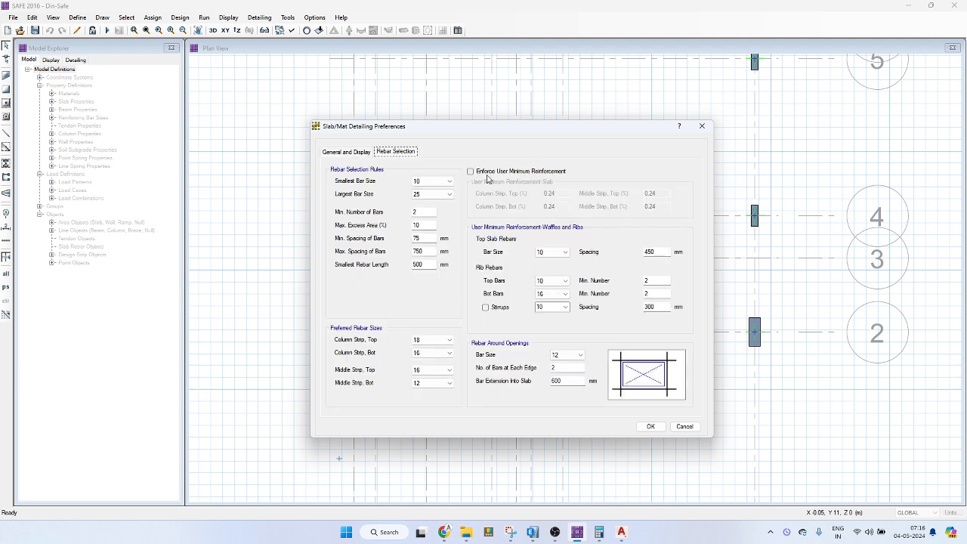
pyautogui.click(487, 175)
pyautogui.press('Tab')
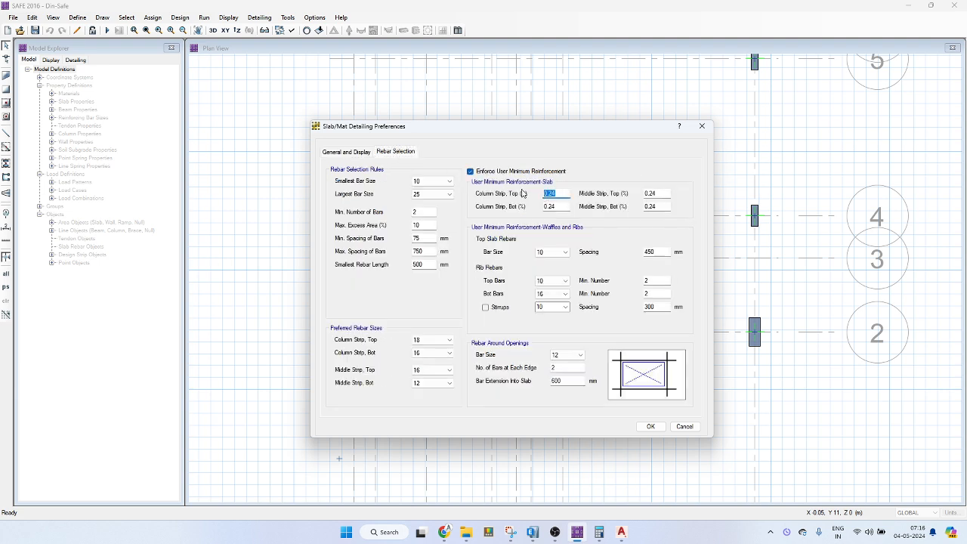
pyautogui.write('0.12')
pyautogui.press('Tab')
pyautogui.write('0.21')
pyautogui.write('0')
pyautogui.press('Tab')
pyautogui.write('0')
# Set the smallest bar size to 8 in the rebar selection rules and accept the slab/mat detailing preferences.
pyautogui.click(443, 184)
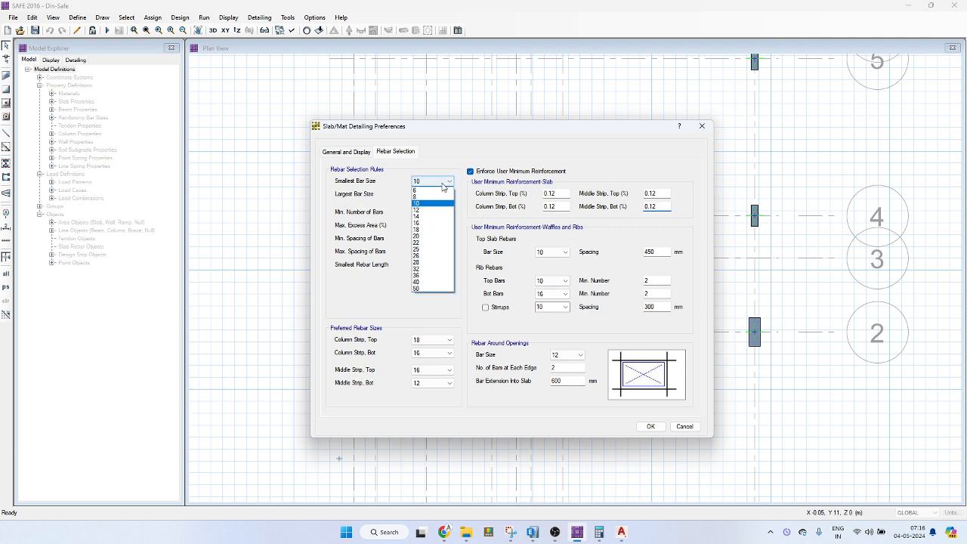
pyautogui.click(427, 196)
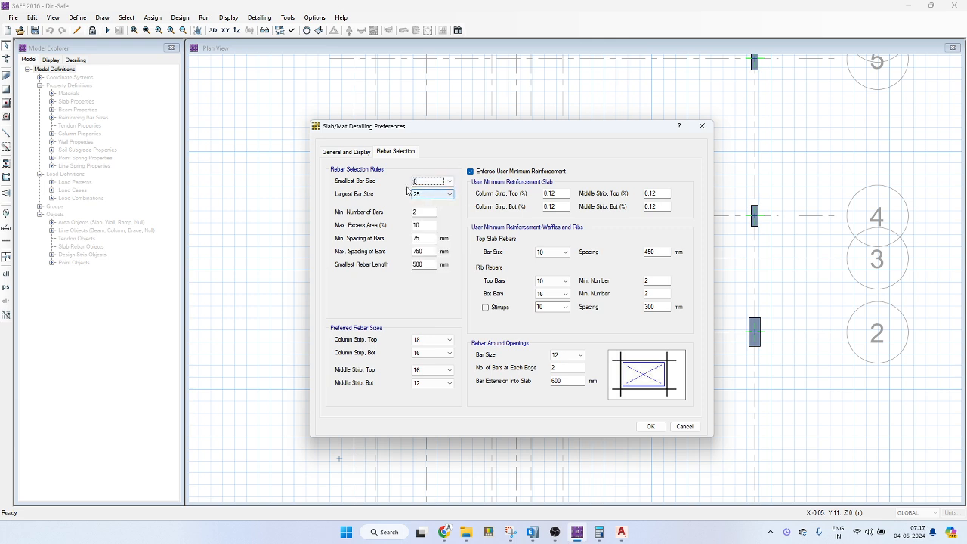
pyautogui.click(649, 426)
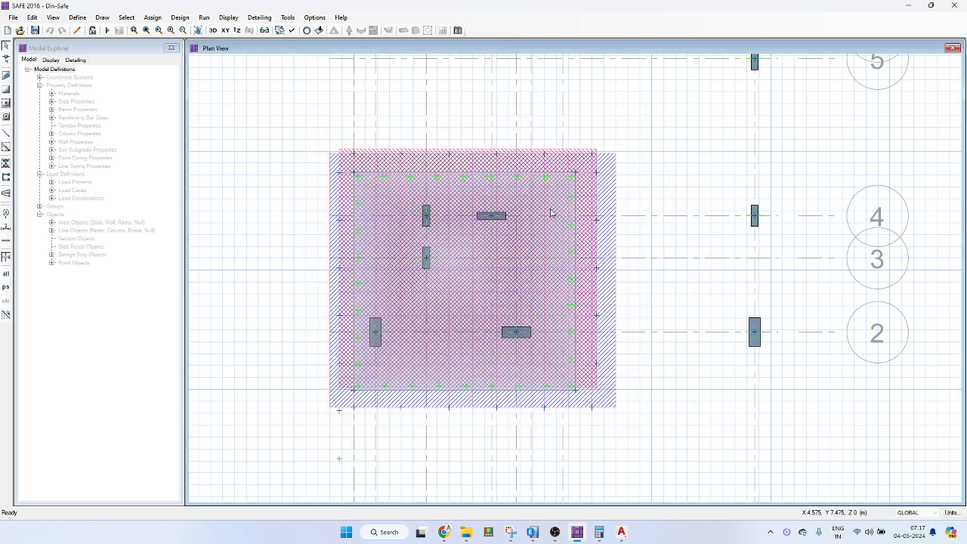
# Review the beam reinforcing preferences, including the general display and rebar selection settings.
pyautogui.click(259, 18)
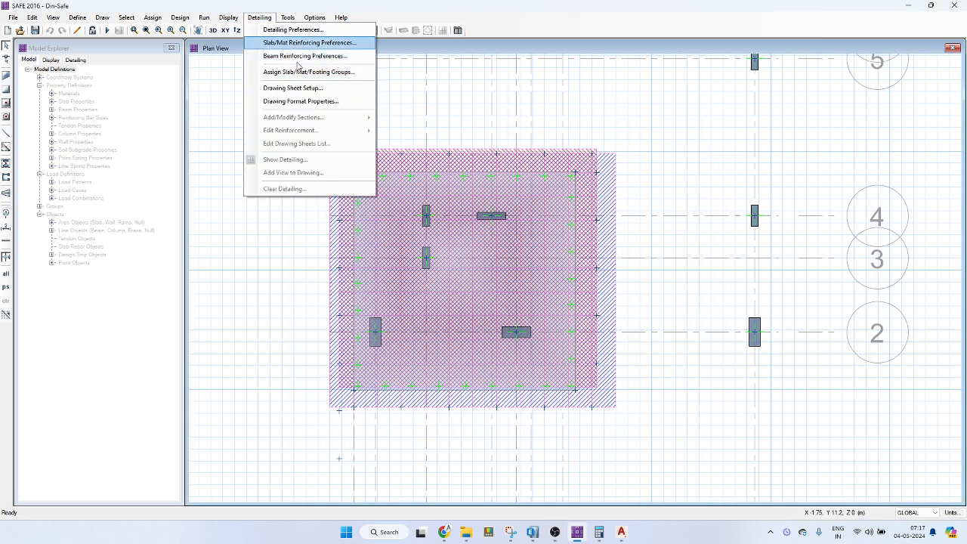
pyautogui.click(300, 57)
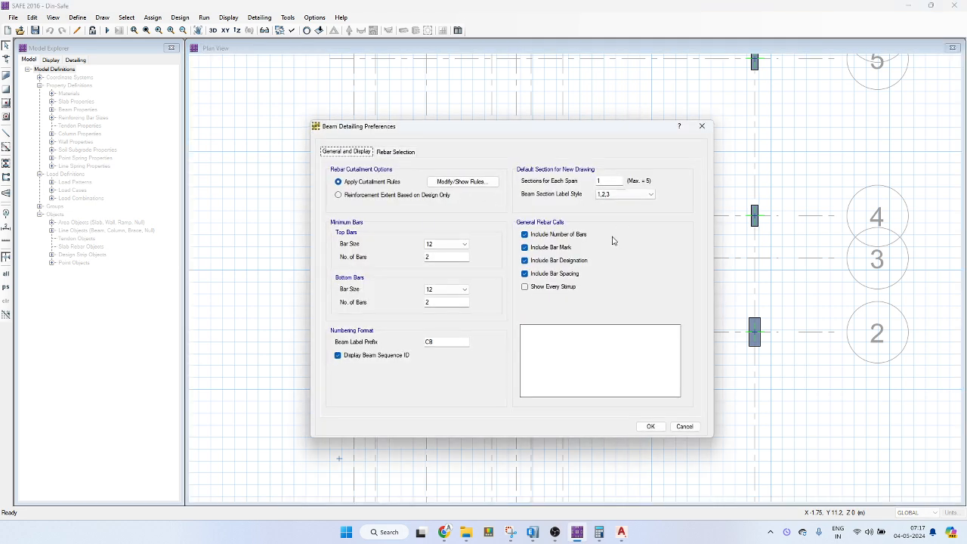
pyautogui.click(400, 153)
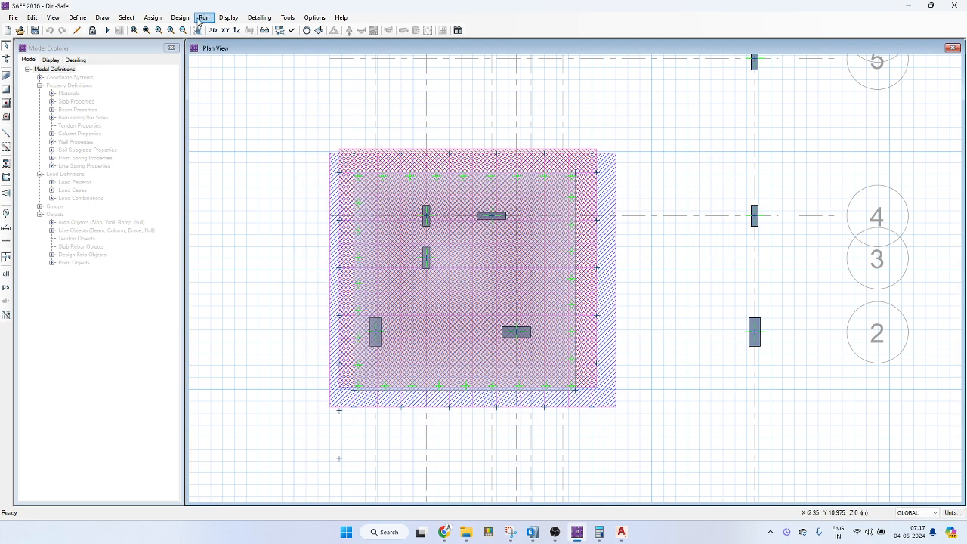
# Run the analysis and design, and display the punching shear capacity ratios at the columns.
pyautogui.click(108, 32)
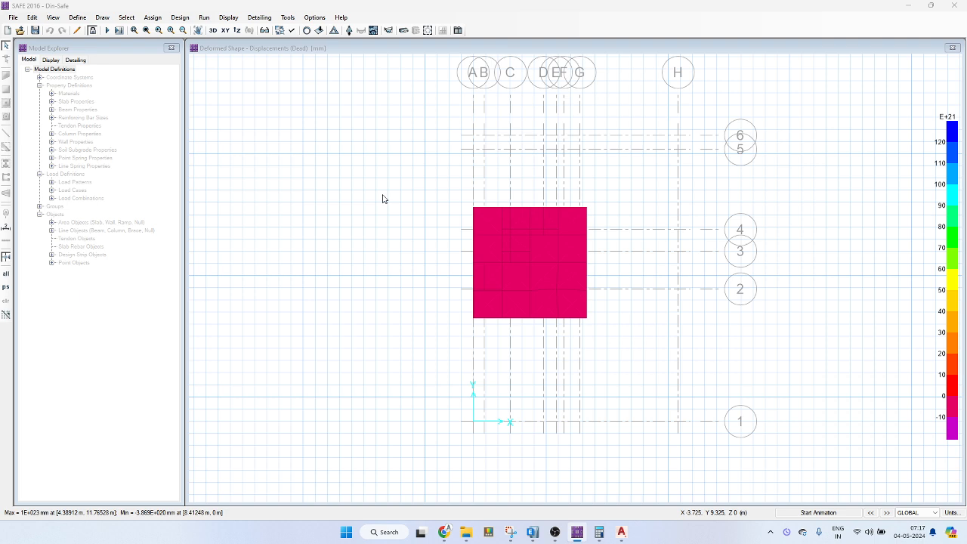
pyautogui.click(523, 260)
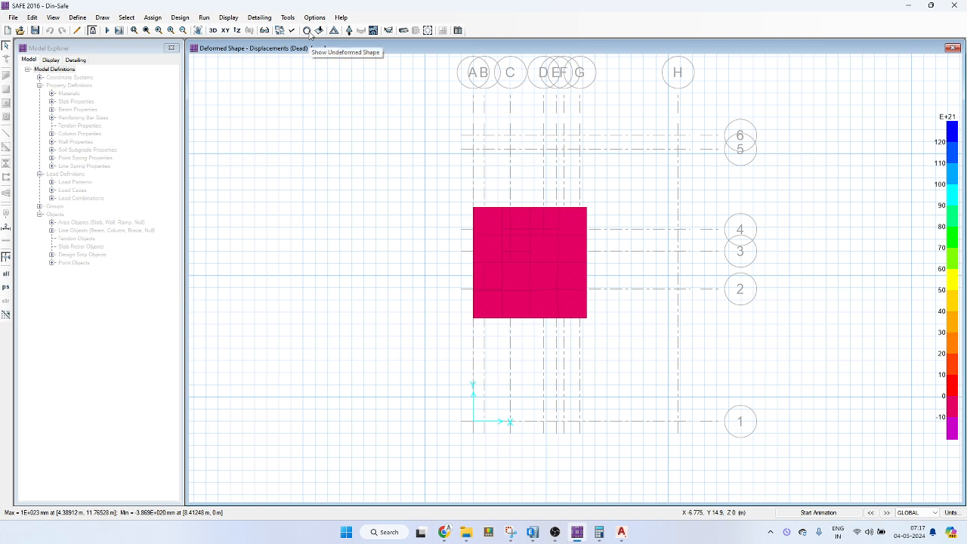
pyautogui.click(427, 32)
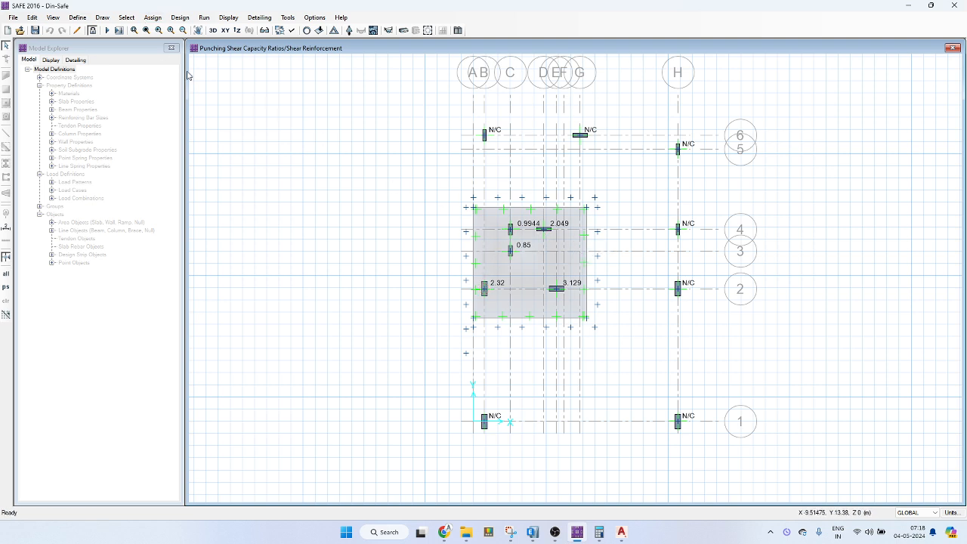
# Unlock the model for editing and open the display options for the plan view.
pyautogui.click(92, 34)
pyautogui.click(518, 298)
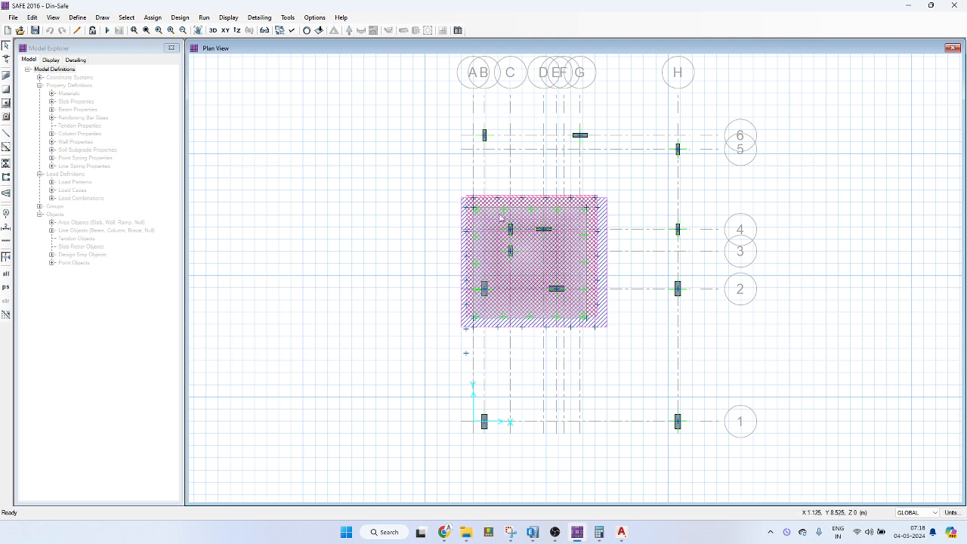
pyautogui.click(291, 31)
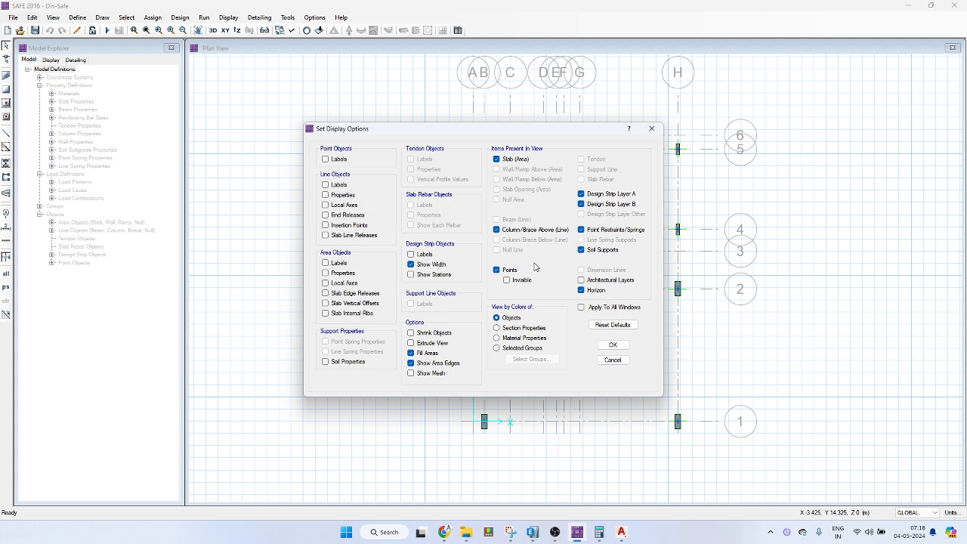
# Switch the visibility of design strip layers A and B off and back on, and apply the display options.
pyautogui.click(605, 195)
pyautogui.click(604, 204)
pyautogui.click(616, 194)
pyautogui.click(616, 204)
pyautogui.click(613, 344)
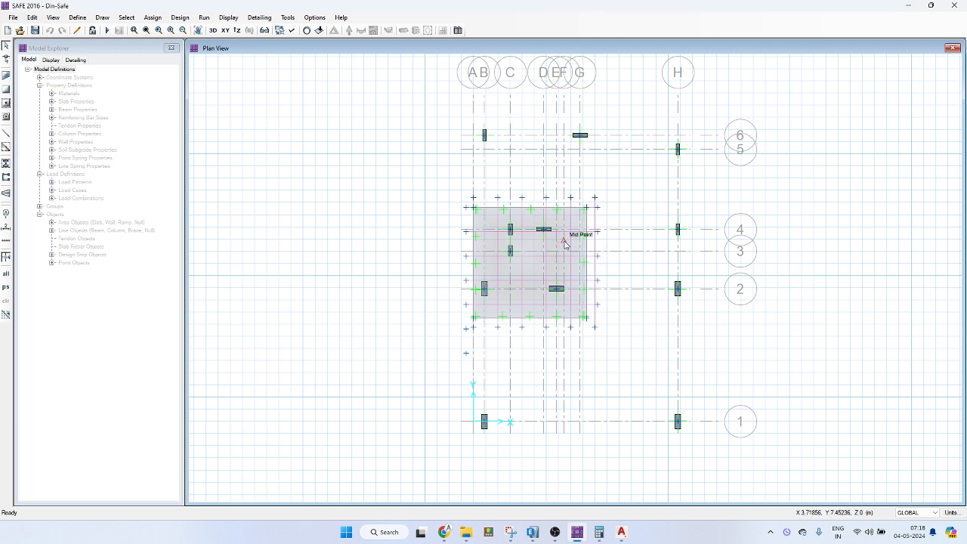
# From the central slab's object information, copy its SLAB 12" property as SLAB 15" with a thickness of 375 mm.
pyautogui.click(561, 244)
pyautogui.rightClick(561, 244)
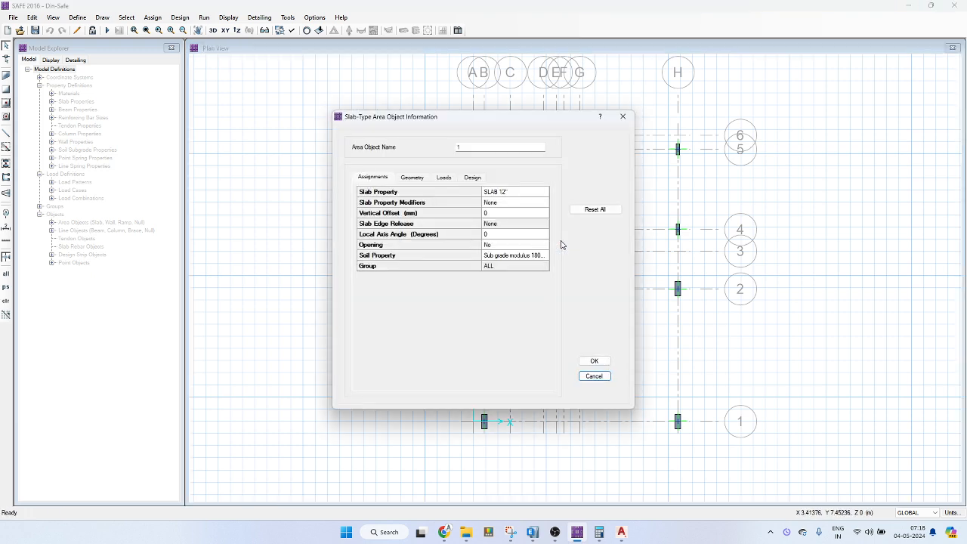
pyautogui.click(519, 197)
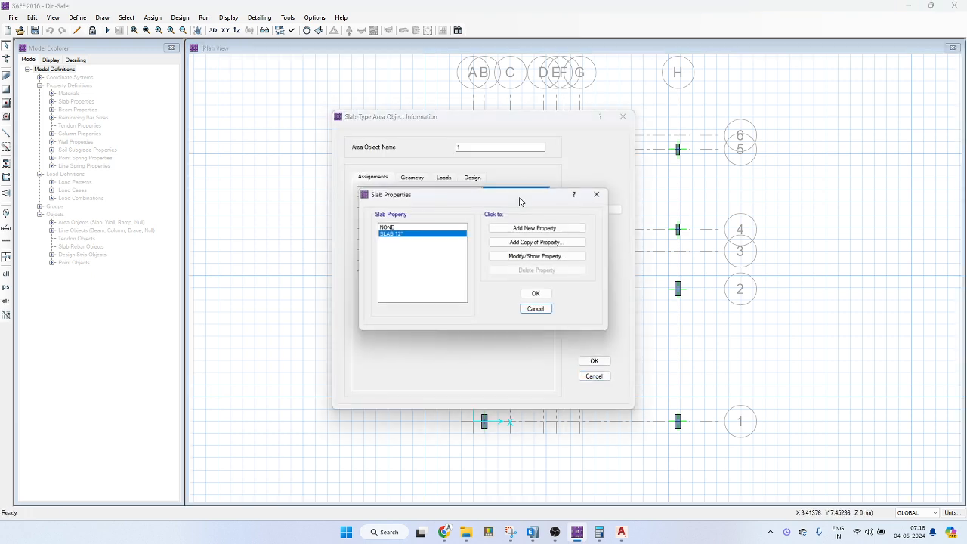
pyautogui.click(539, 243)
pyautogui.click(504, 171)
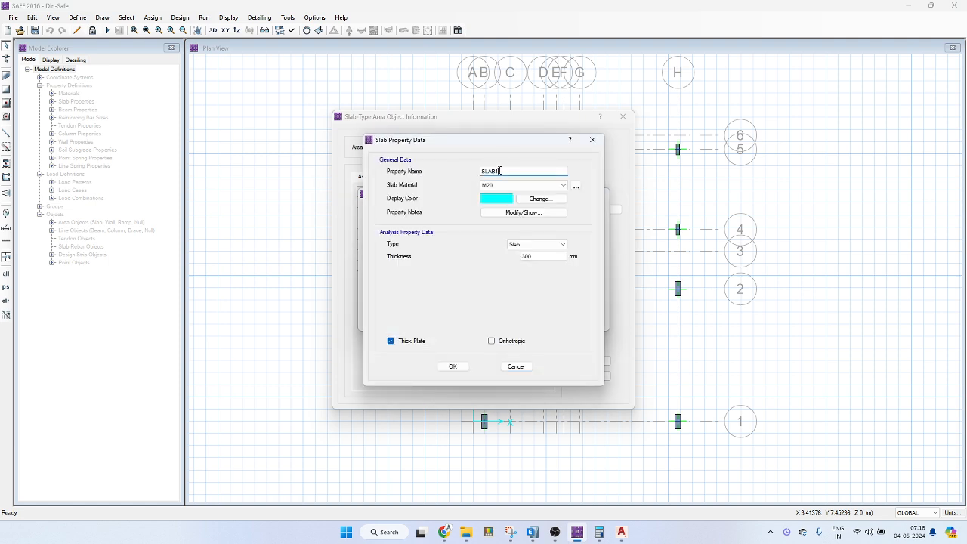
pyautogui.moveTo(503, 143); pyautogui.dragTo(646, 125)
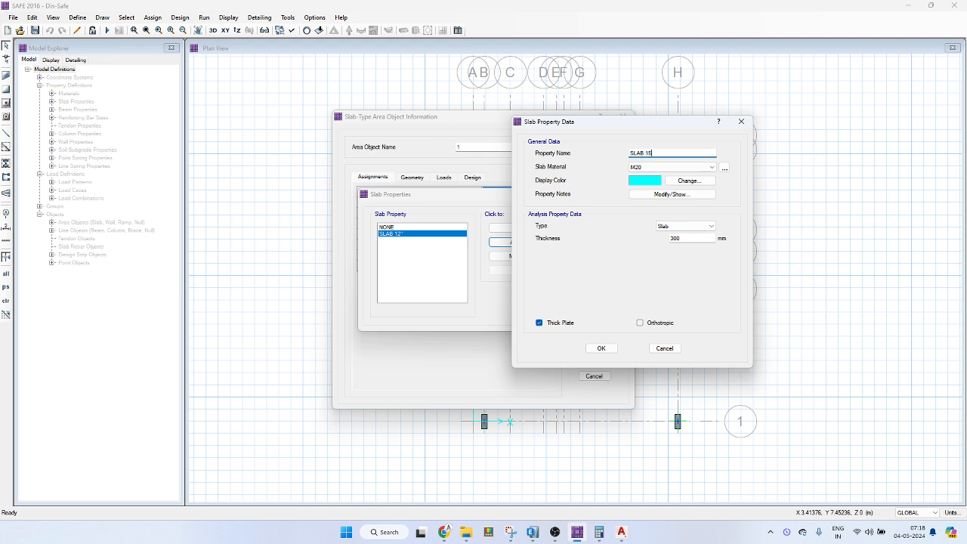
pyautogui.write("'")
pyautogui.doubleClick(683, 237)
pyautogui.click(609, 347)
# Add a copy of the SLAB 15" property named SLAB 18" with a thickness of 450 mm.
pyautogui.click(535, 242)
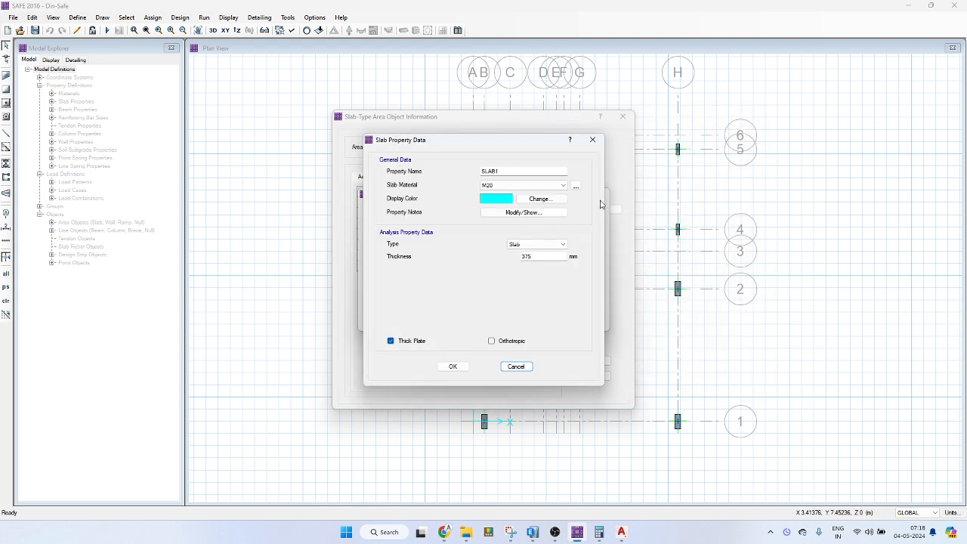
pyautogui.moveTo(523, 144); pyautogui.dragTo(765, 97)
pyautogui.click(741, 124)
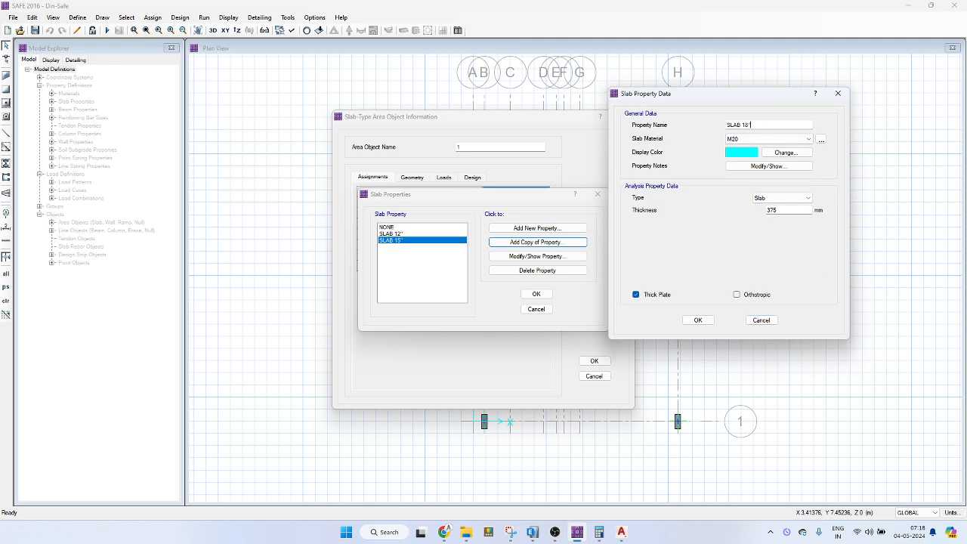
pyautogui.doubleClick(782, 207)
pyautogui.click(697, 319)
# Add a copy of the SLAB 18" property named SLAB 21" with a thickness of 525 mm.
pyautogui.click(545, 251)
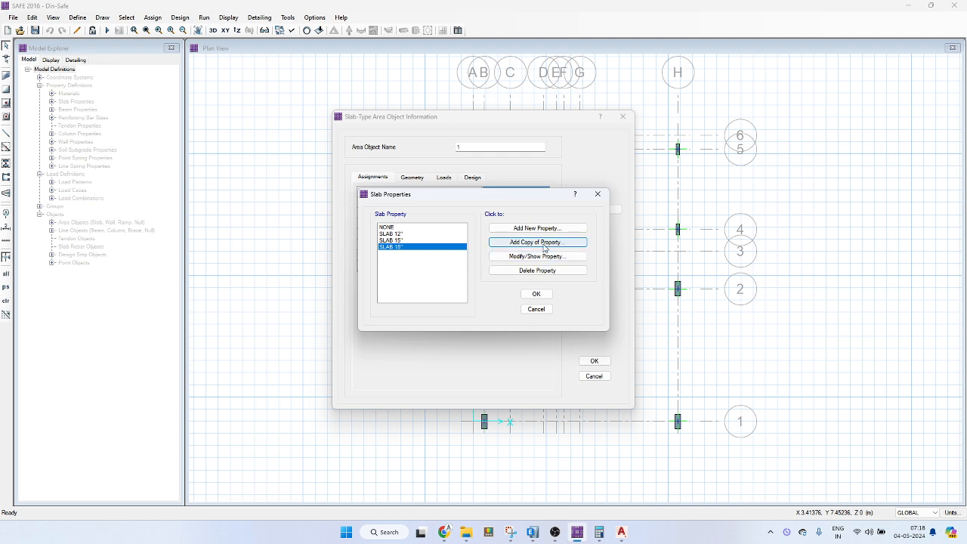
pyautogui.moveTo(491, 142); pyautogui.dragTo(767, 107)
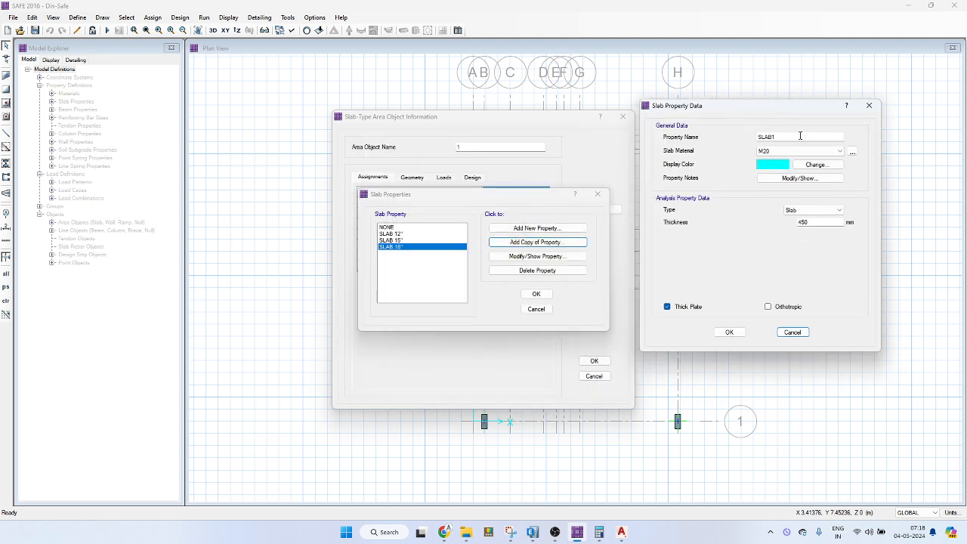
pyautogui.click(772, 136)
pyautogui.press('BackSpace')
pyautogui.click(812, 222)
pyautogui.click(729, 332)
# Add a copy of the SLAB 21" property named SLAB 24" and update its thickness to match.
pyautogui.click(524, 242)
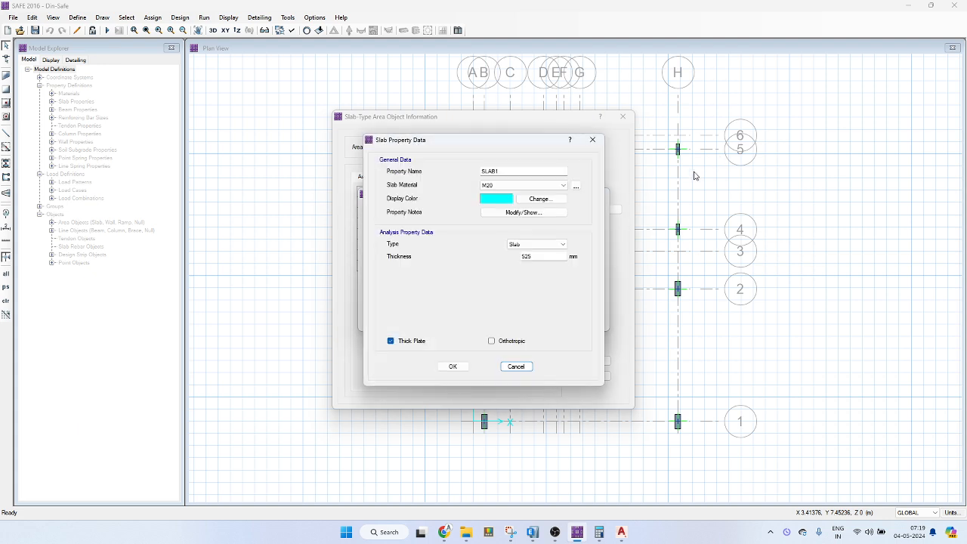
pyautogui.click(499, 169)
pyautogui.press('BackSpace')
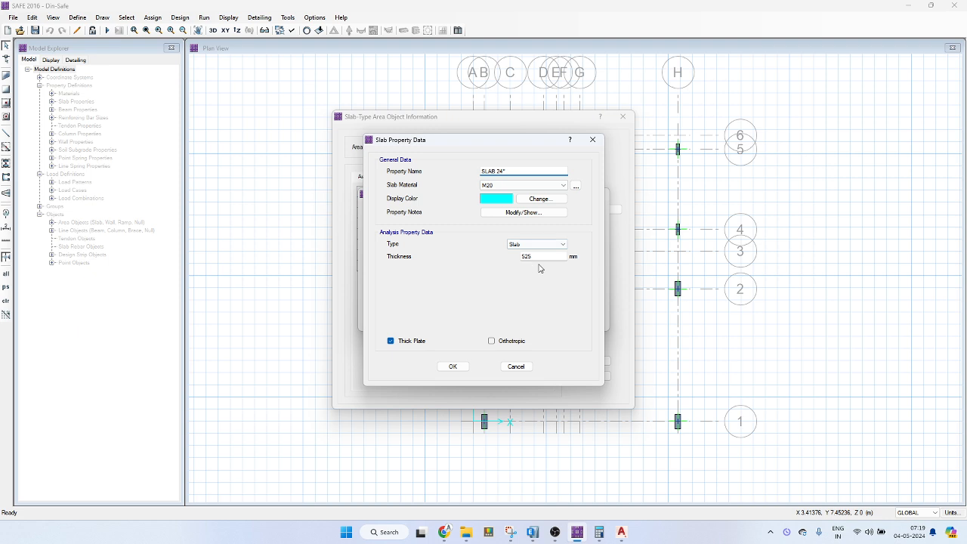
pyautogui.click(560, 246)
pyautogui.click(606, 233)
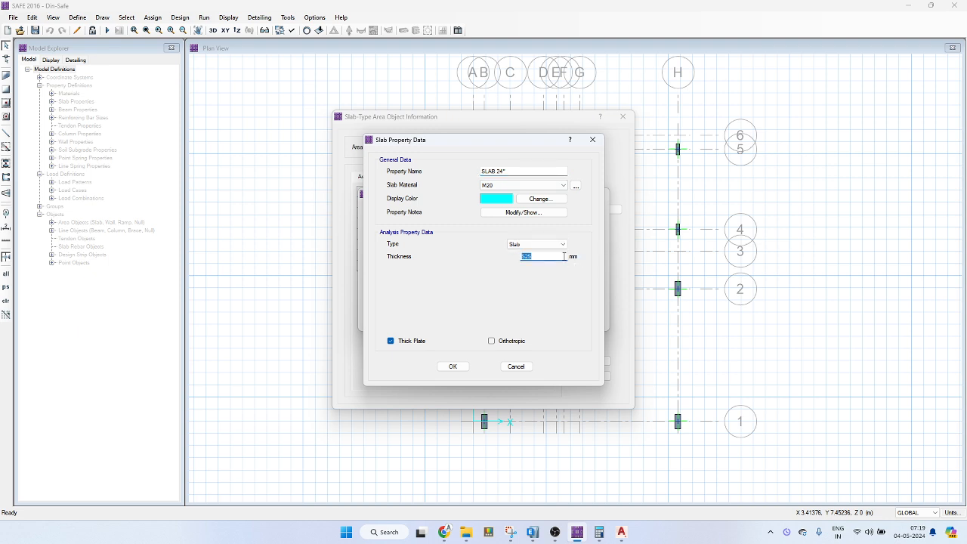
pyautogui.click(456, 367)
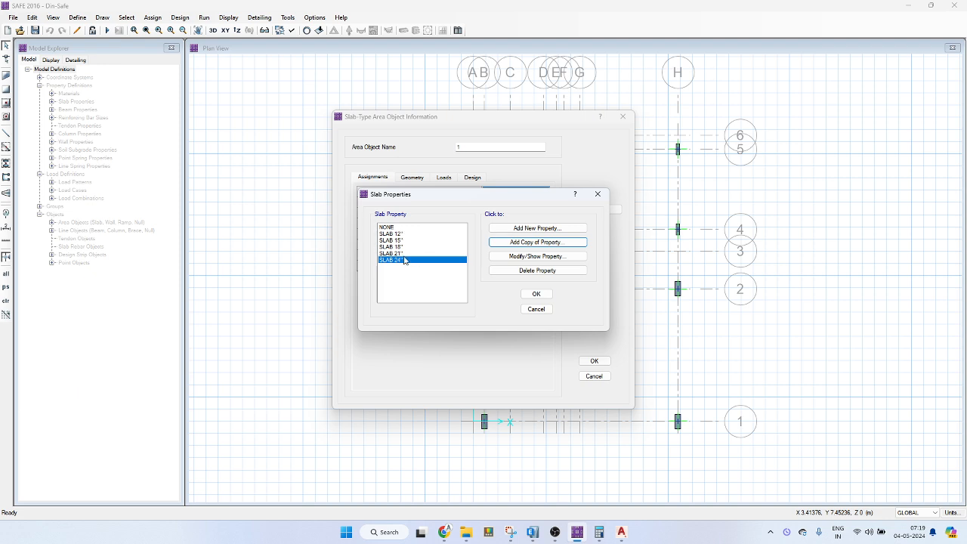
# Assign the SLAB 24" property to the central slab and reopen its object information to check the assignment.
pyautogui.click(536, 293)
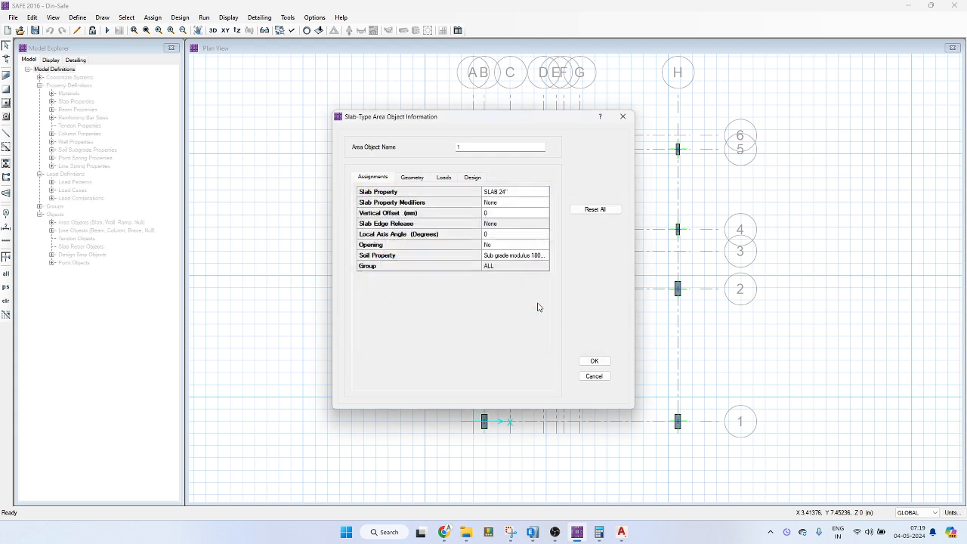
pyautogui.click(593, 360)
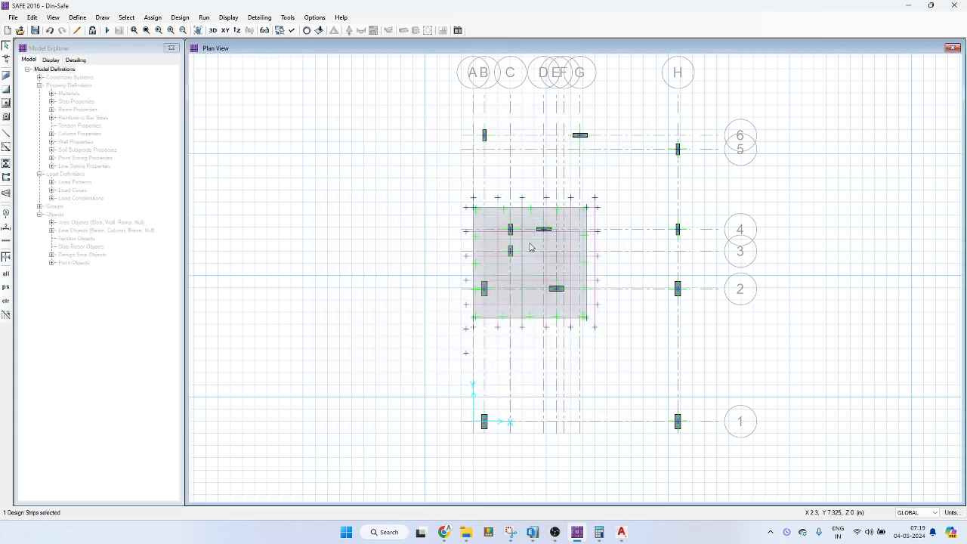
pyautogui.rightClick(535, 244)
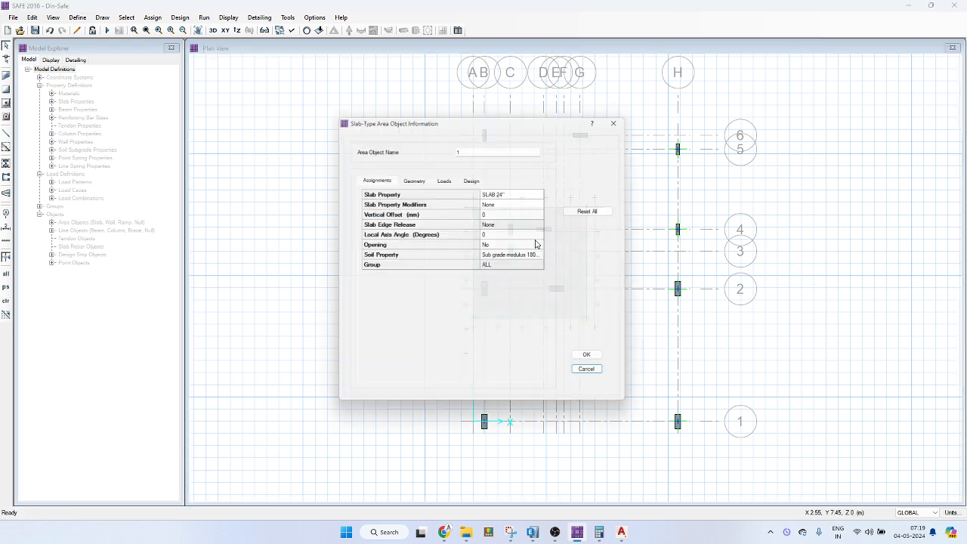
pyautogui.press('Escape')
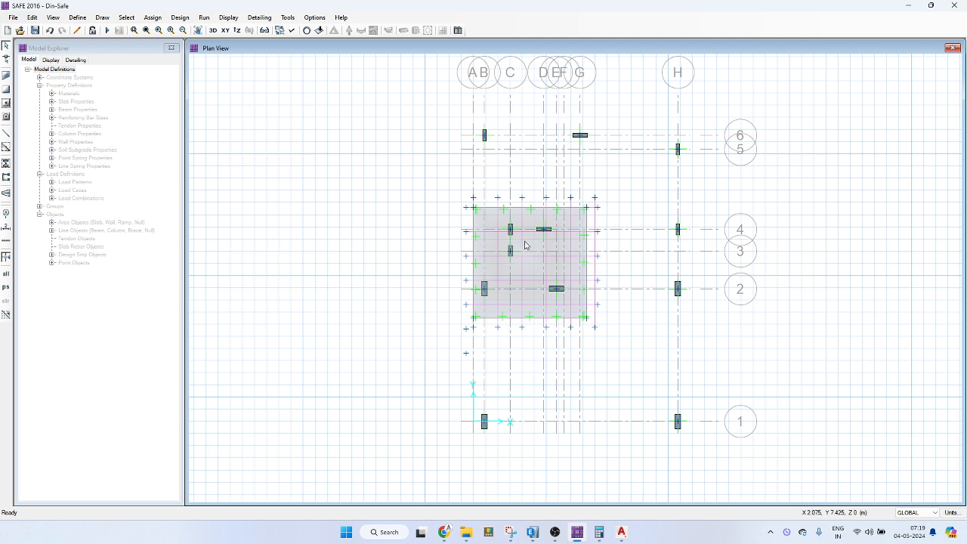
# Review the central slab's geometry and load data, and set its design rebar material to Fe500.
pyautogui.rightClick(527, 244)
pyautogui.click(408, 178)
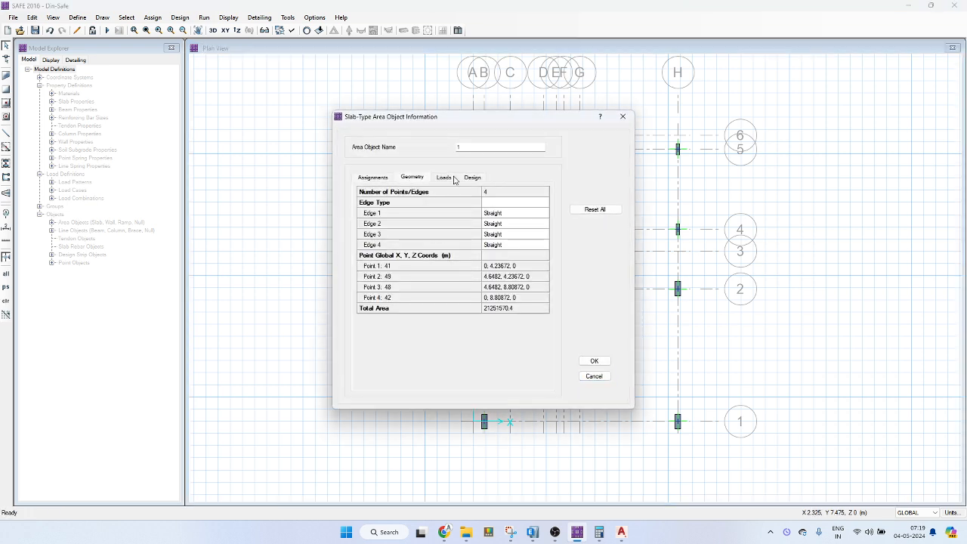
pyautogui.click(452, 179)
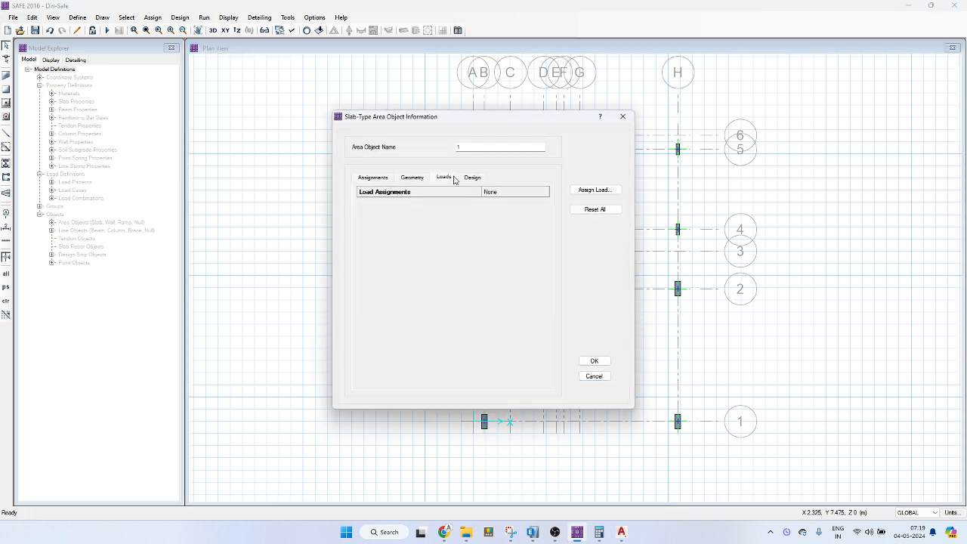
pyautogui.click(413, 178)
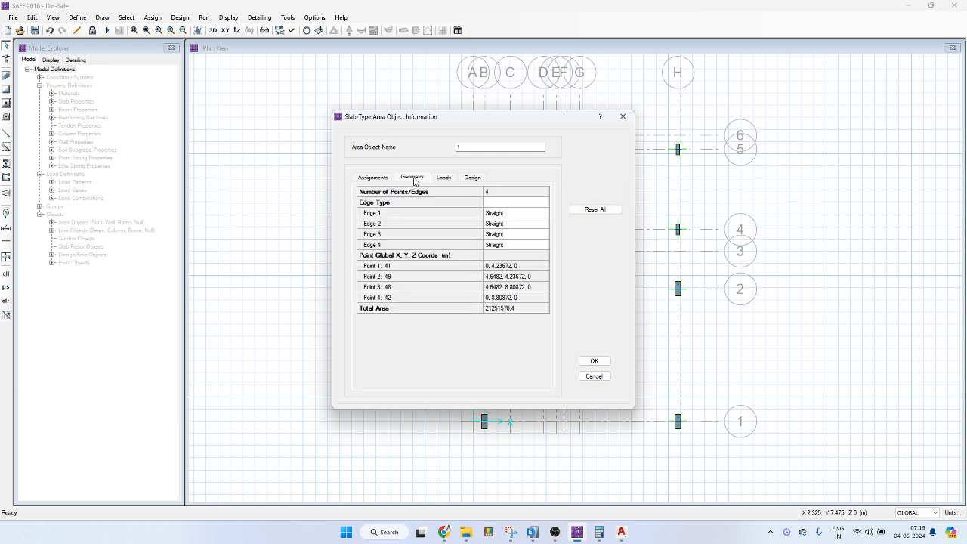
pyautogui.click(472, 178)
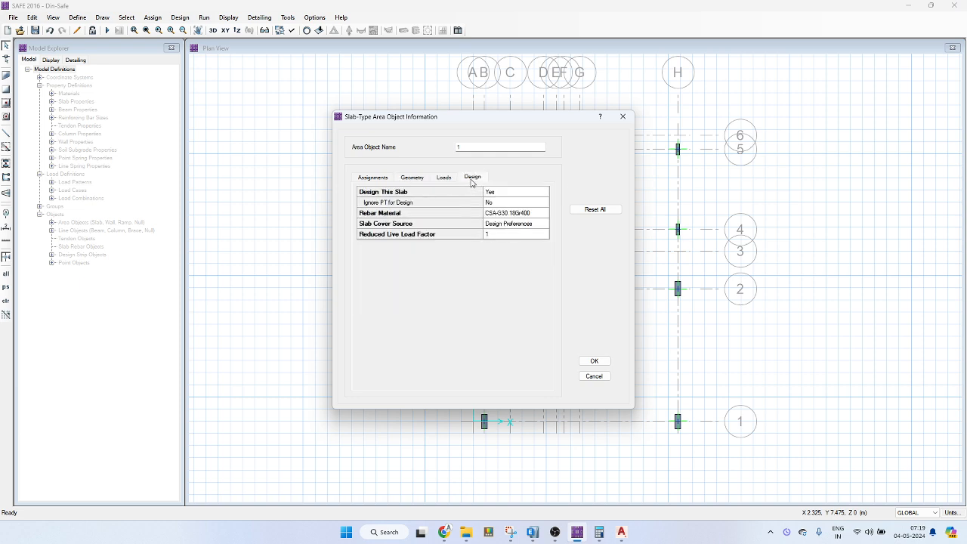
pyautogui.click(530, 217)
pyautogui.click(535, 175)
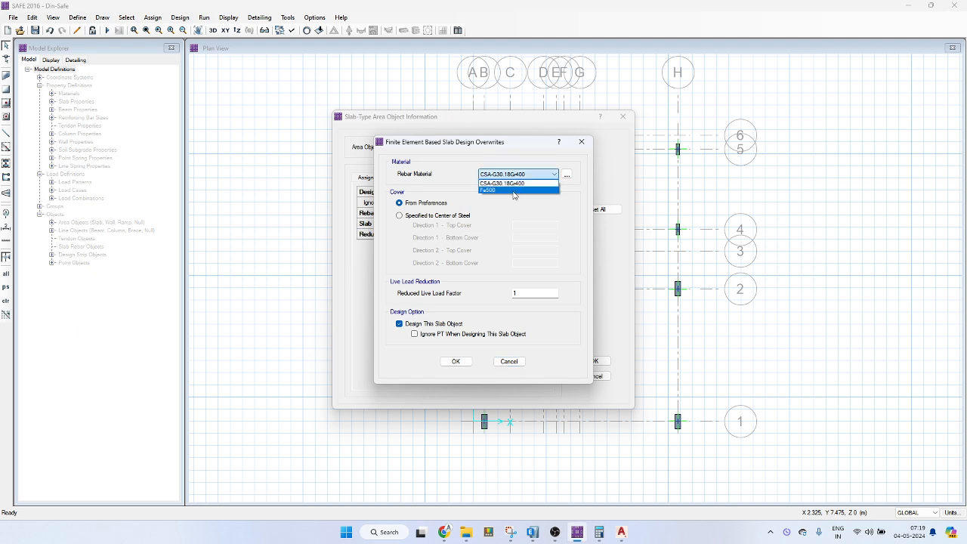
pyautogui.click(513, 190)
pyautogui.click(456, 361)
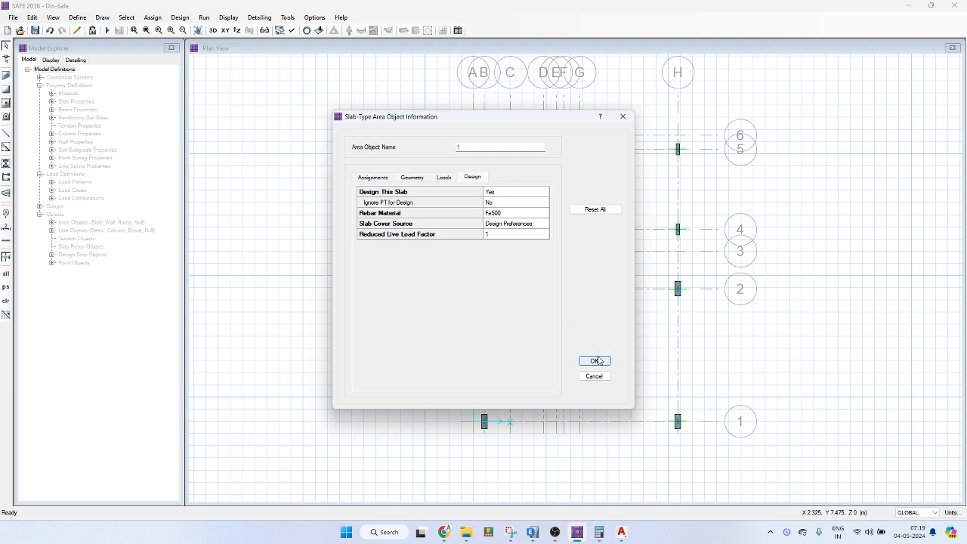
pyautogui.click(594, 360)
# Check the central slab's rebar material in its object information and in the finite element based slab design overwrites.
pyautogui.rightClick(533, 247)
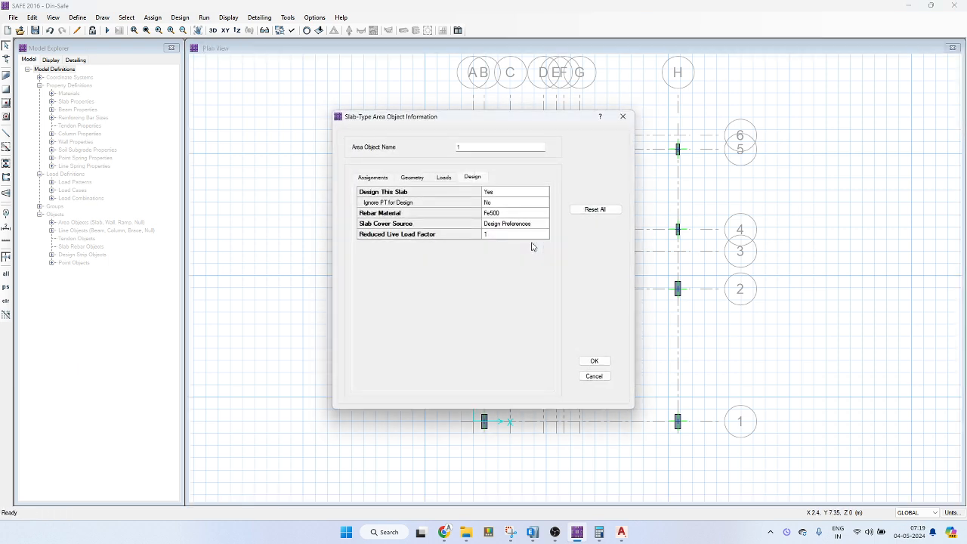
pyautogui.press('Escape')
pyautogui.rightClick(531, 245)
pyautogui.press('Escape')
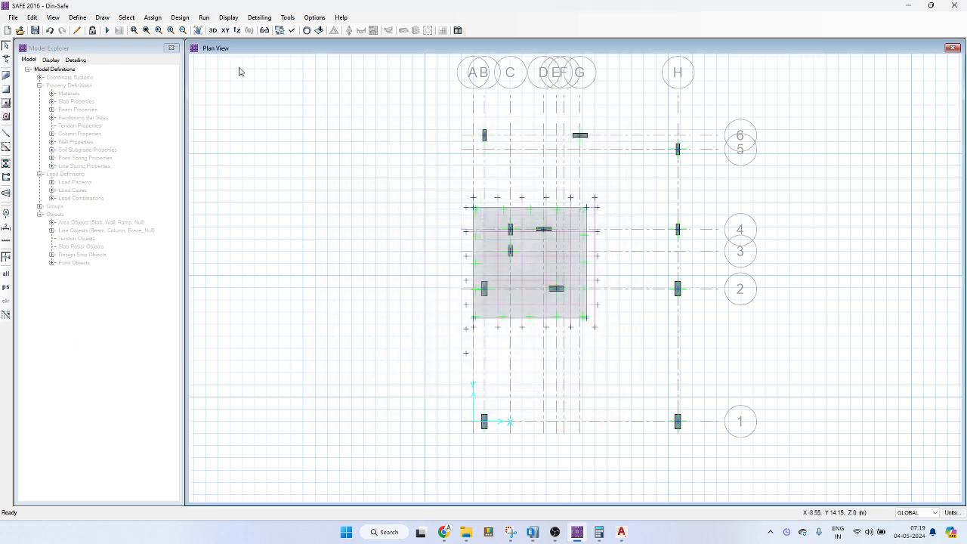
pyautogui.click(180, 17)
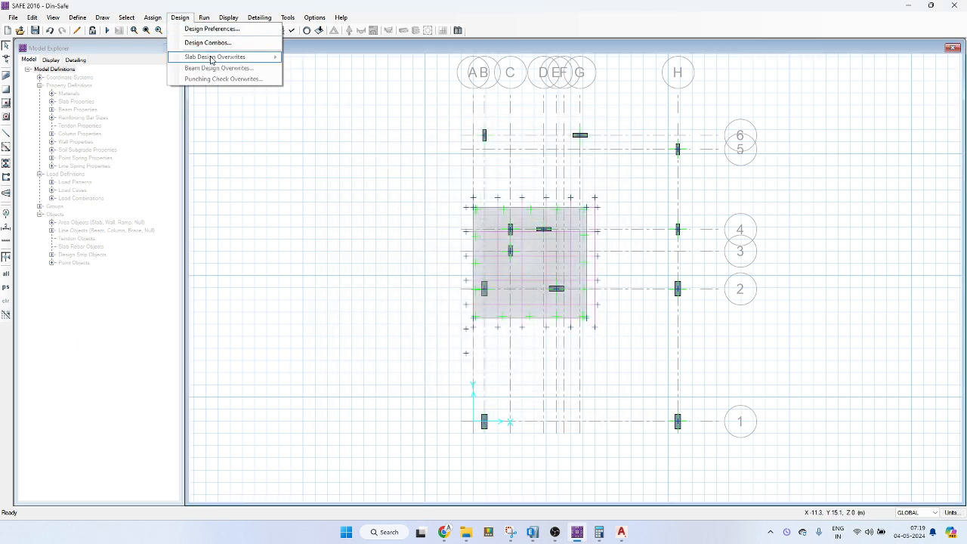
pyautogui.click(536, 248)
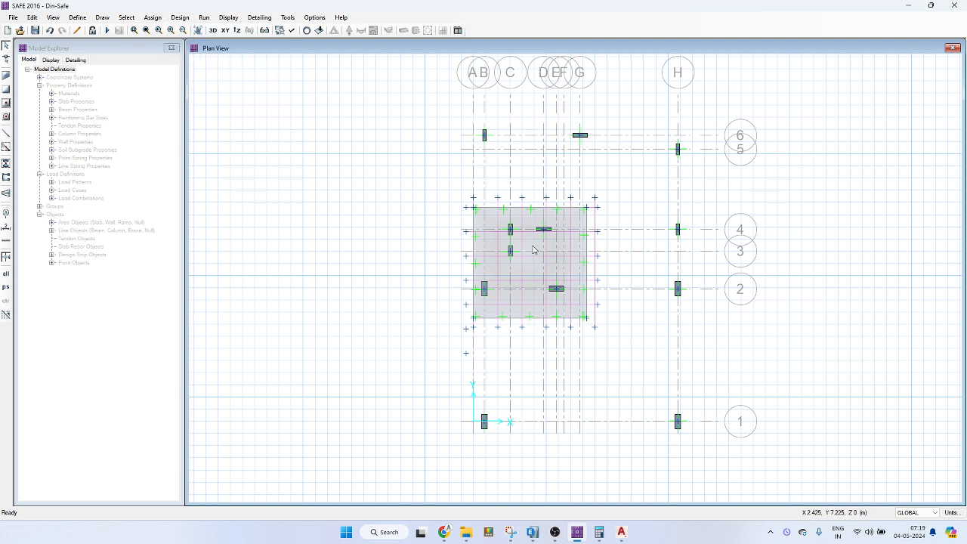
pyautogui.click(180, 17)
pyautogui.moveTo(234, 58)
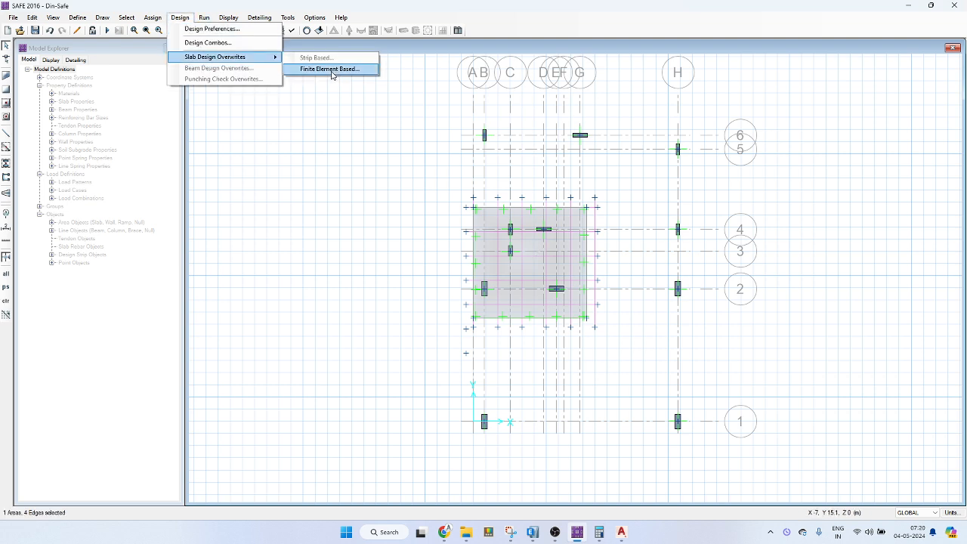
pyautogui.click(331, 70)
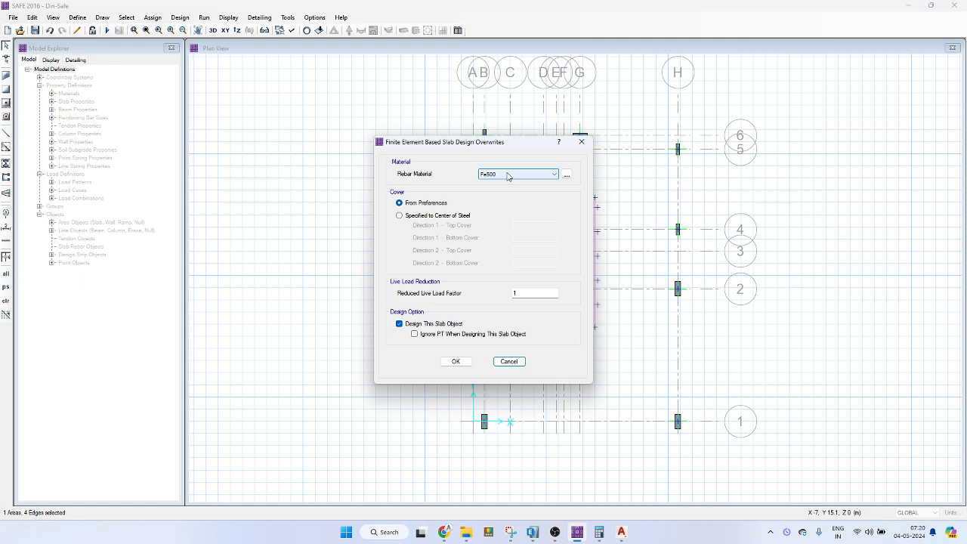
pyautogui.click(520, 176)
pyautogui.press('Escape')
pyautogui.press('Escape')
# Apply the finite element based slab design overwrites with Fe500 rebar to the central slab.
pyautogui.click(532, 251)
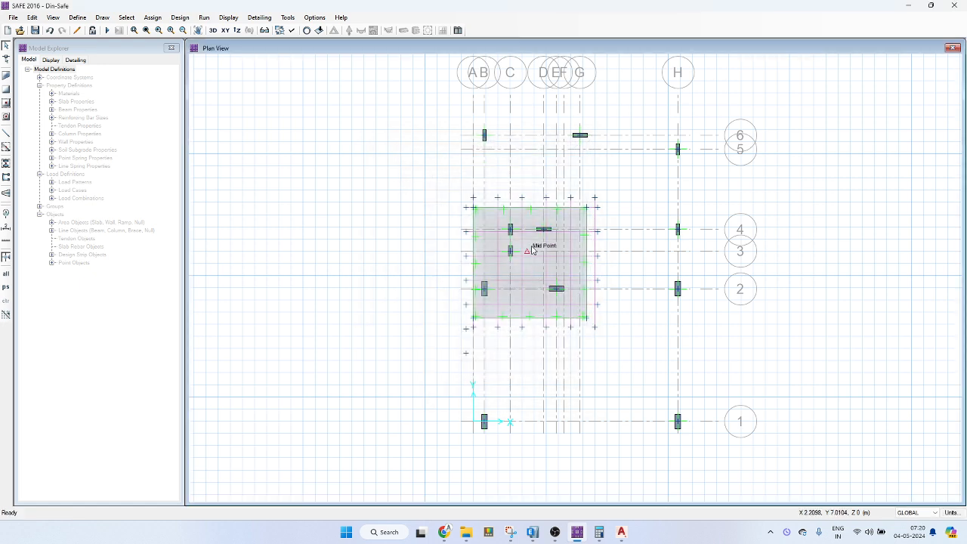
pyautogui.click(532, 250)
pyautogui.rightClick(532, 246)
pyautogui.press('Escape')
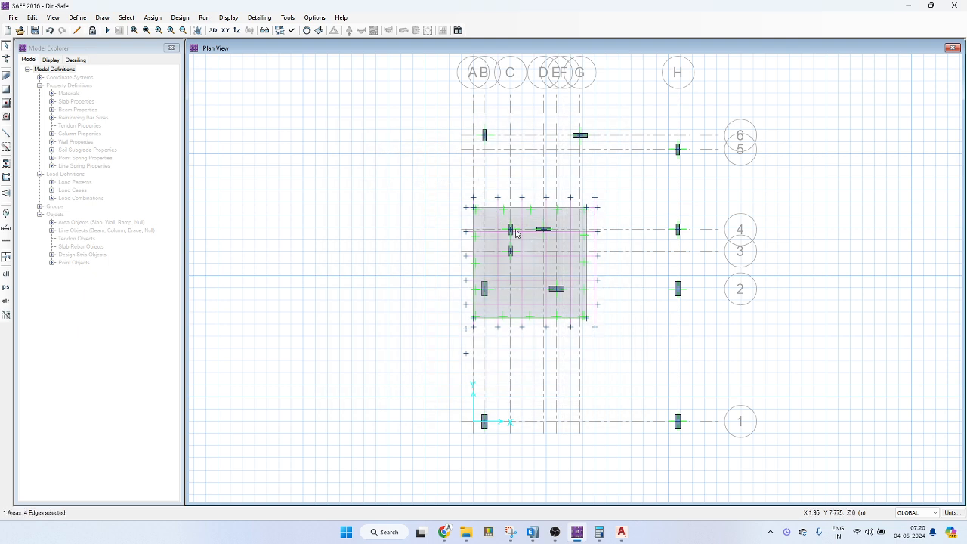
pyautogui.click(180, 18)
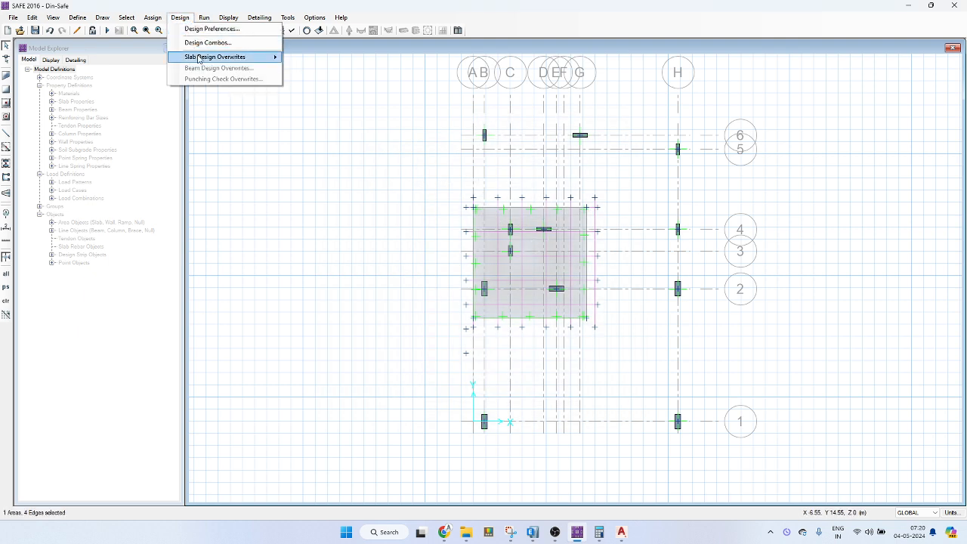
pyautogui.moveTo(201, 58)
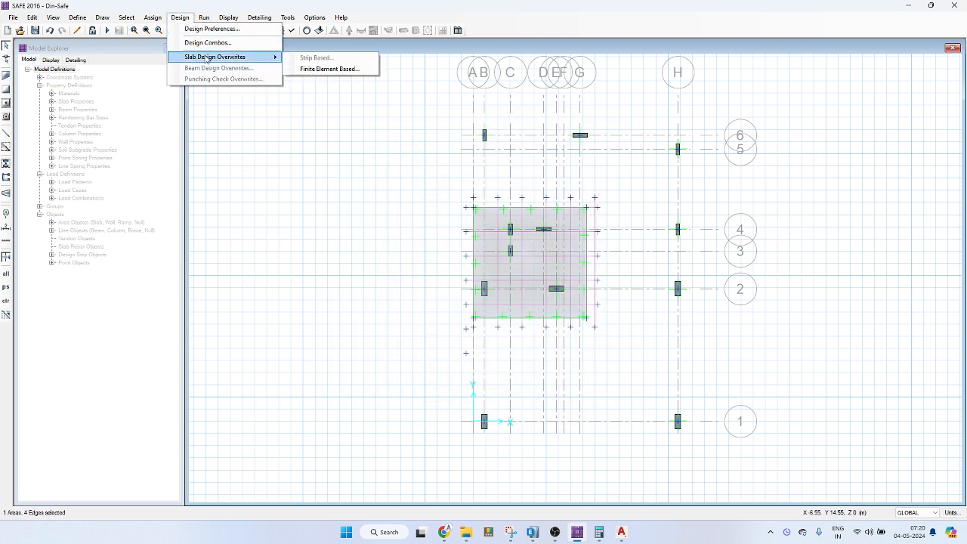
pyautogui.click(313, 69)
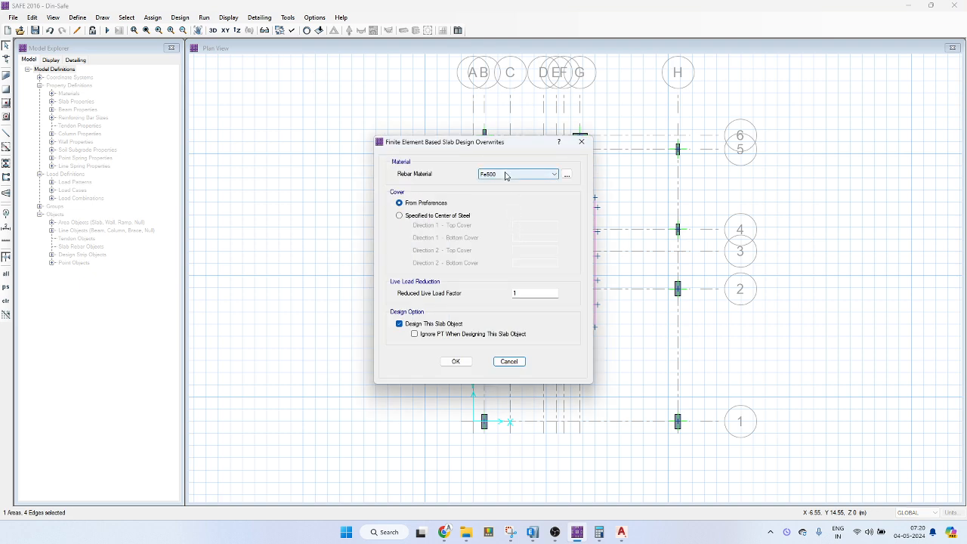
pyautogui.press('Return')
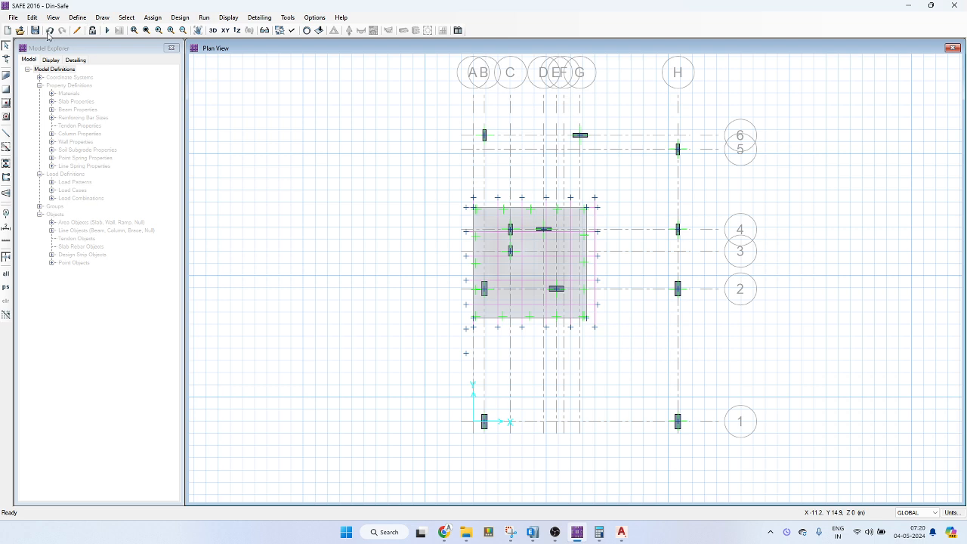
# Save the foundation model and run the analysis.
pyautogui.click(34, 31)
pyautogui.click(108, 31)
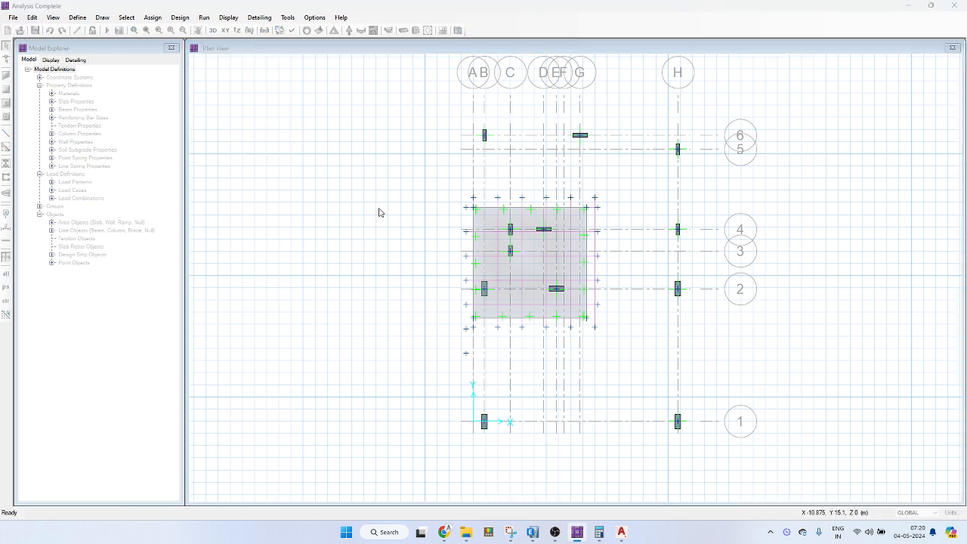
# Check the central slab's design settings in its object information and display the punching shear design.
pyautogui.rightClick(553, 247)
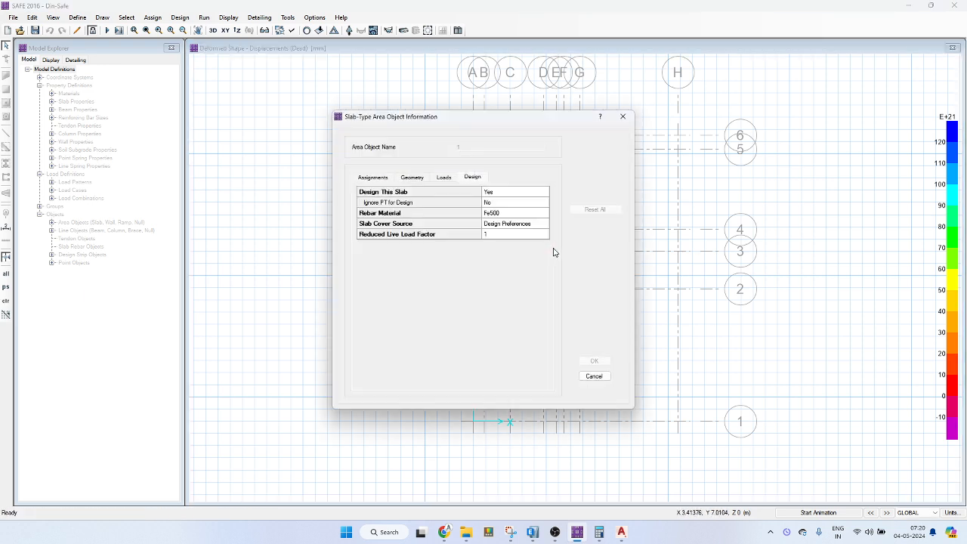
pyautogui.click(443, 179)
pyautogui.click(473, 181)
pyautogui.click(505, 225)
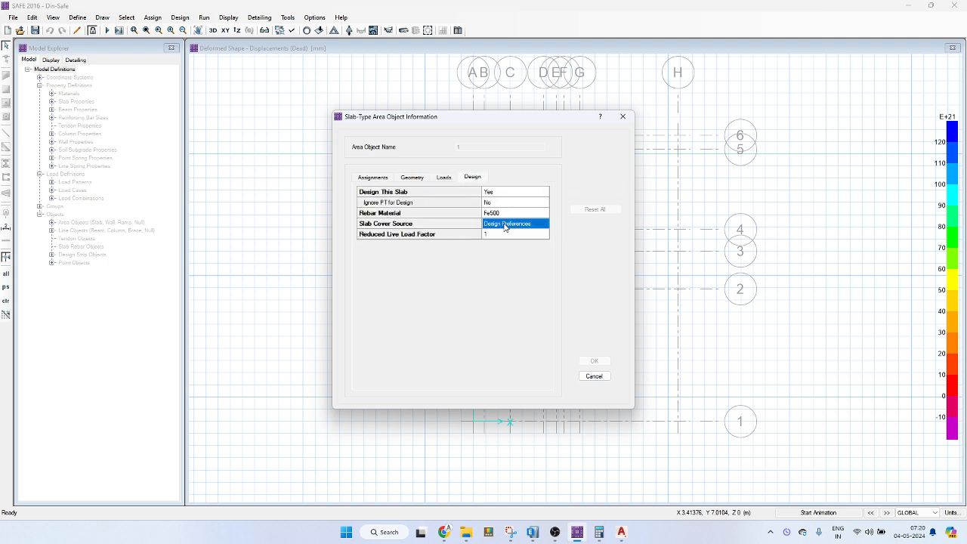
pyautogui.press('Escape')
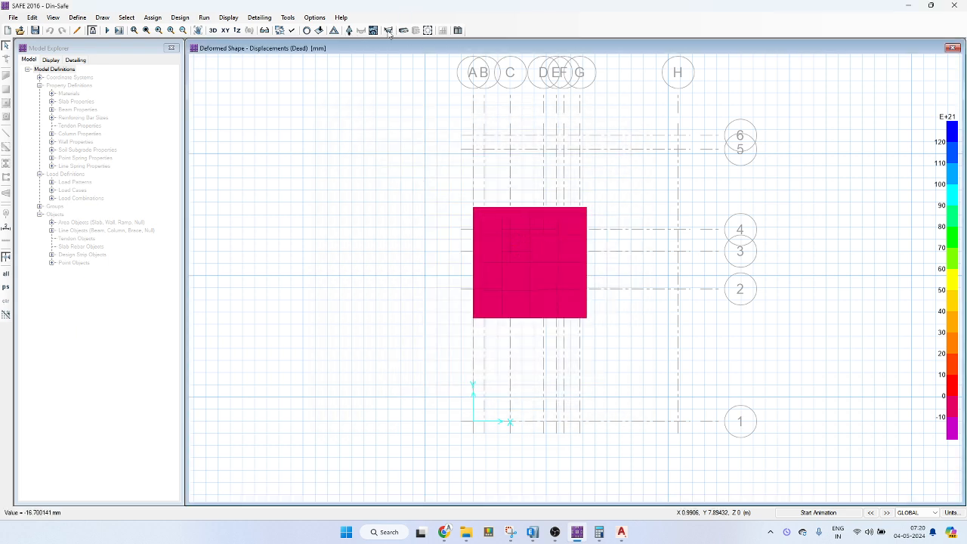
pyautogui.click(428, 31)
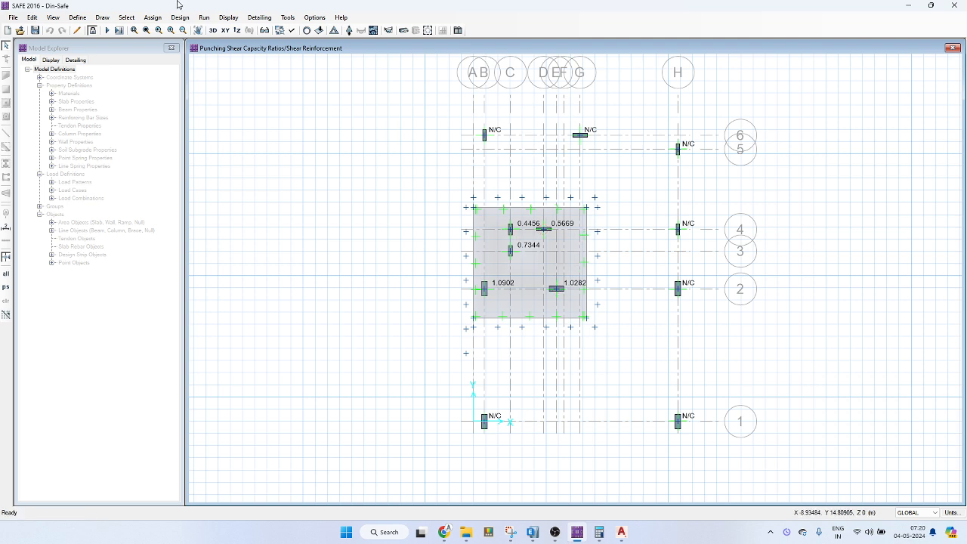
# Unlock the model, deleting its analysis results, and open the slab property list from the central slab's assignments.
pyautogui.click(92, 30)
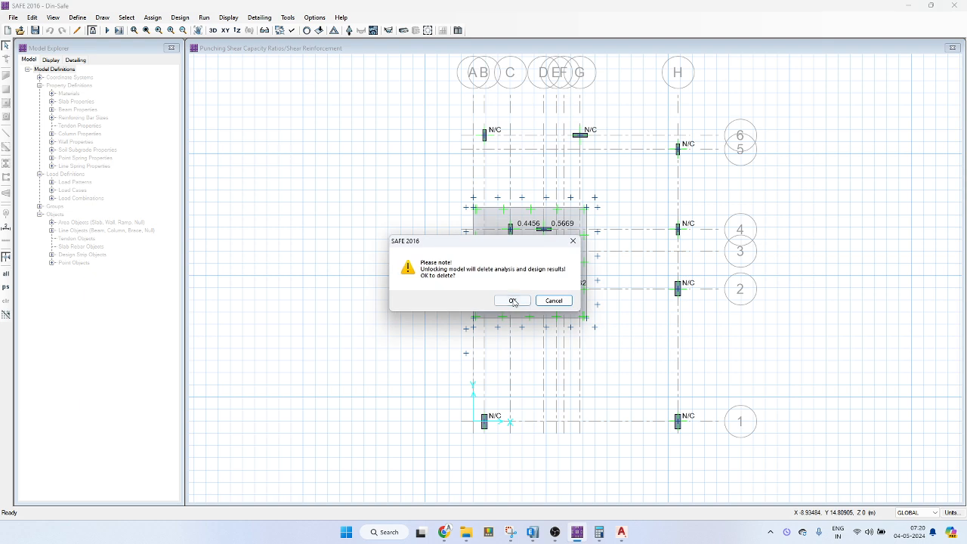
pyautogui.click(513, 301)
pyautogui.click(488, 220)
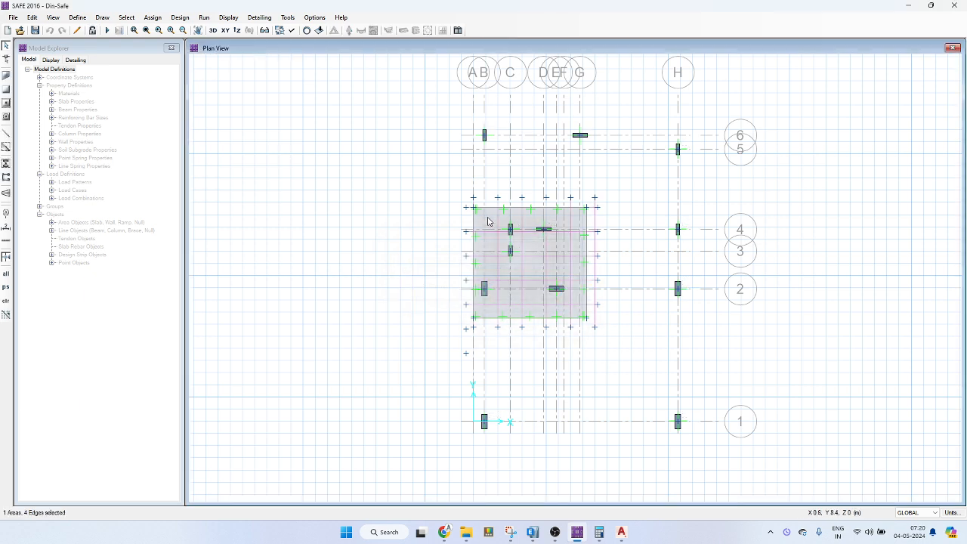
pyautogui.rightClick(489, 220)
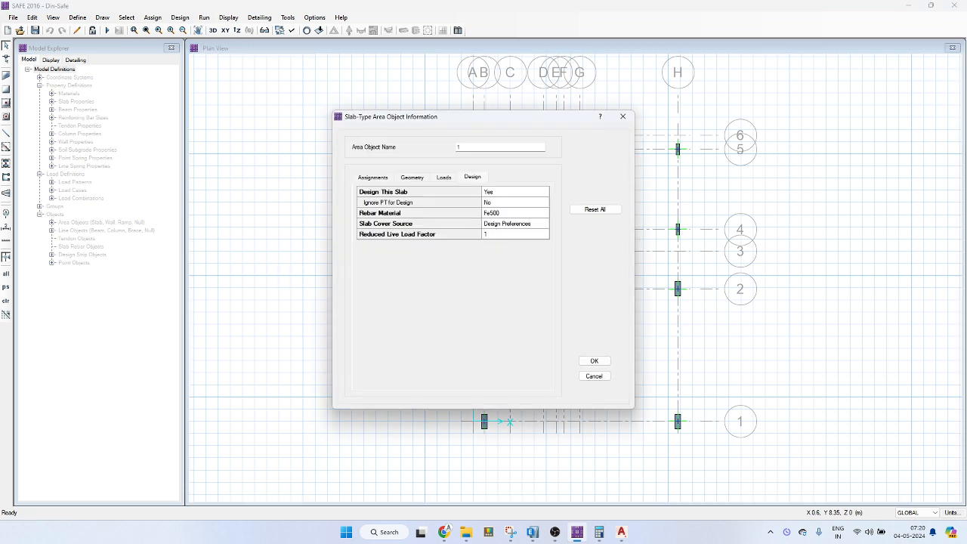
pyautogui.hotkey('alt', 'Tab')
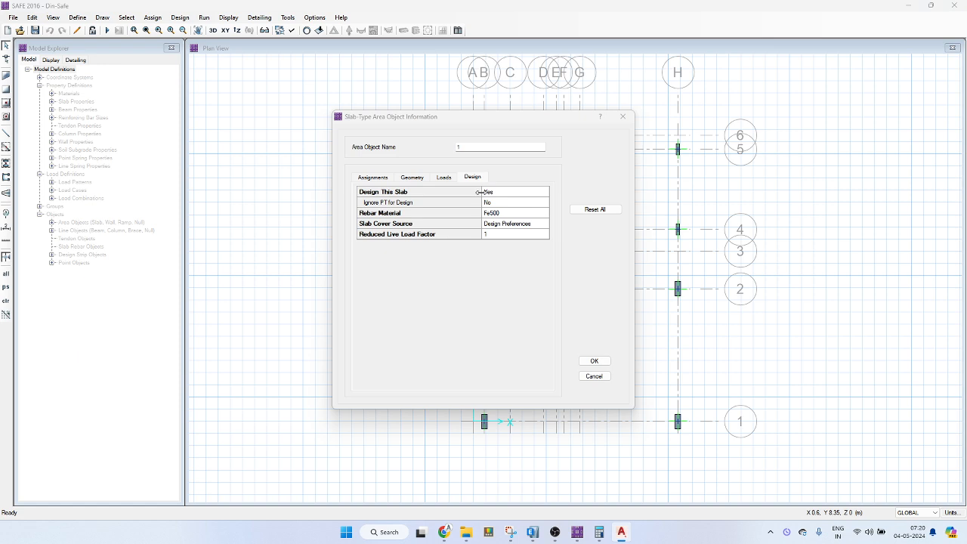
pyautogui.click(369, 178)
pyautogui.click(509, 194)
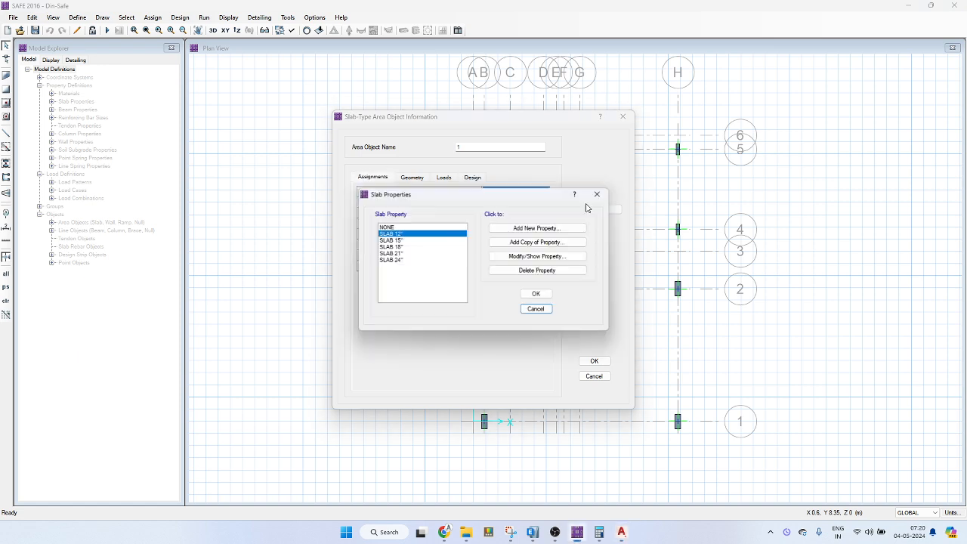
# Copy the SLAB 24" property as SLAB 27", set its thickness, and assign it to the central slab.
pyautogui.click(418, 260)
pyautogui.click(537, 243)
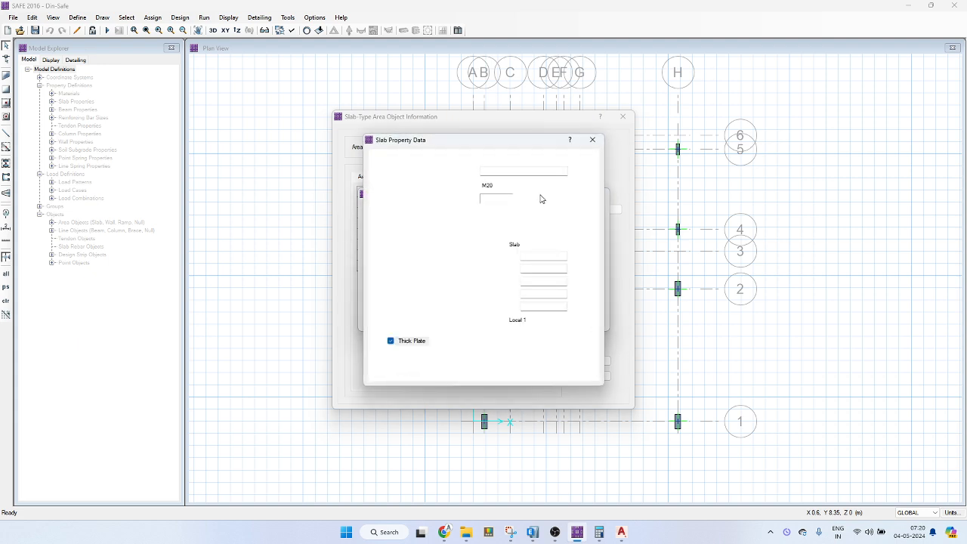
pyautogui.click(496, 173)
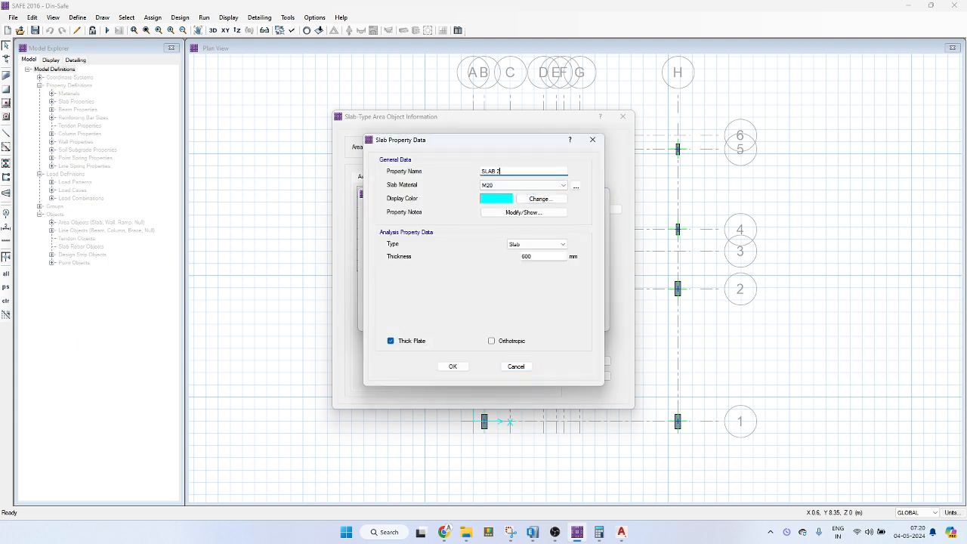
pyautogui.doubleClick(537, 257)
pyautogui.click(453, 367)
pyautogui.click(537, 294)
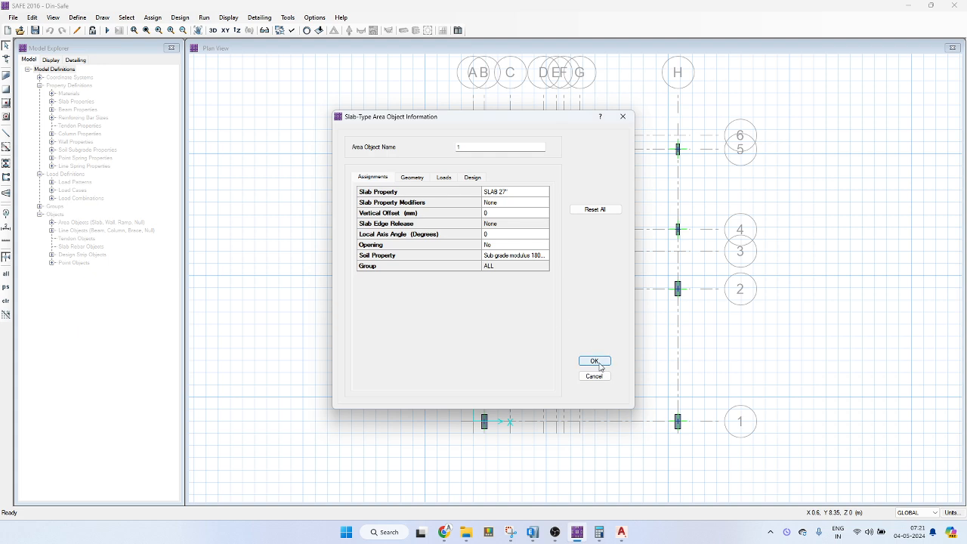
pyautogui.click(594, 361)
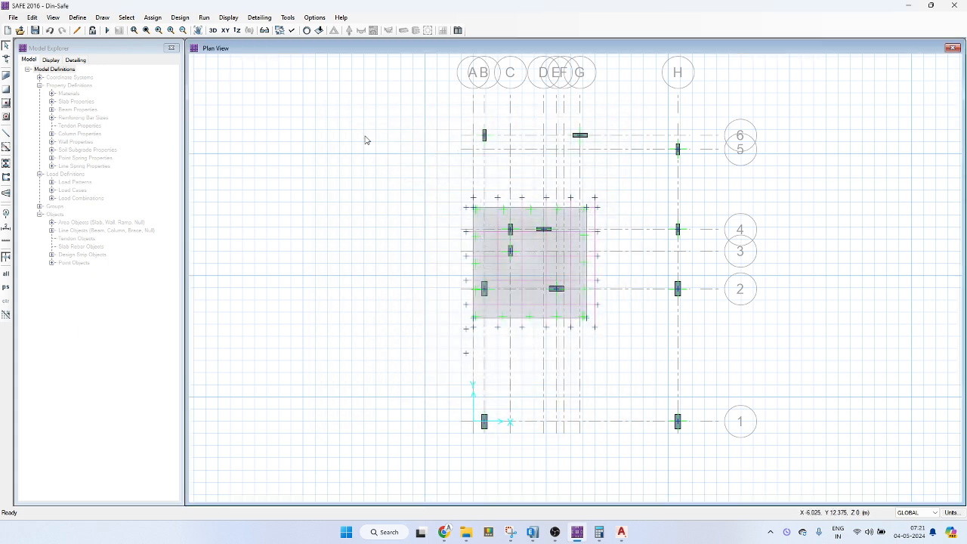
# Rerun the analysis with the thicker central slab and display the punching shear design.
pyautogui.rightClick(518, 220)
pyautogui.press('Escape')
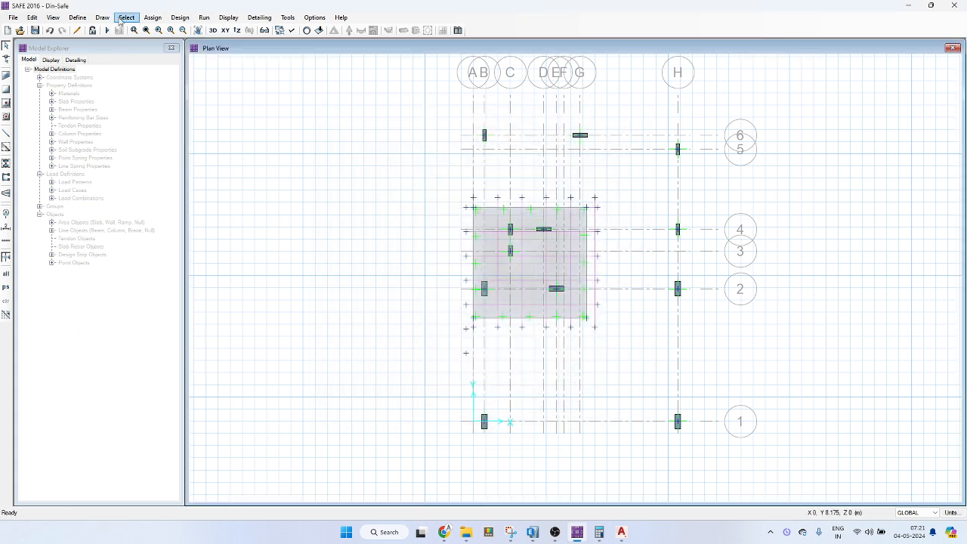
pyautogui.click(109, 29)
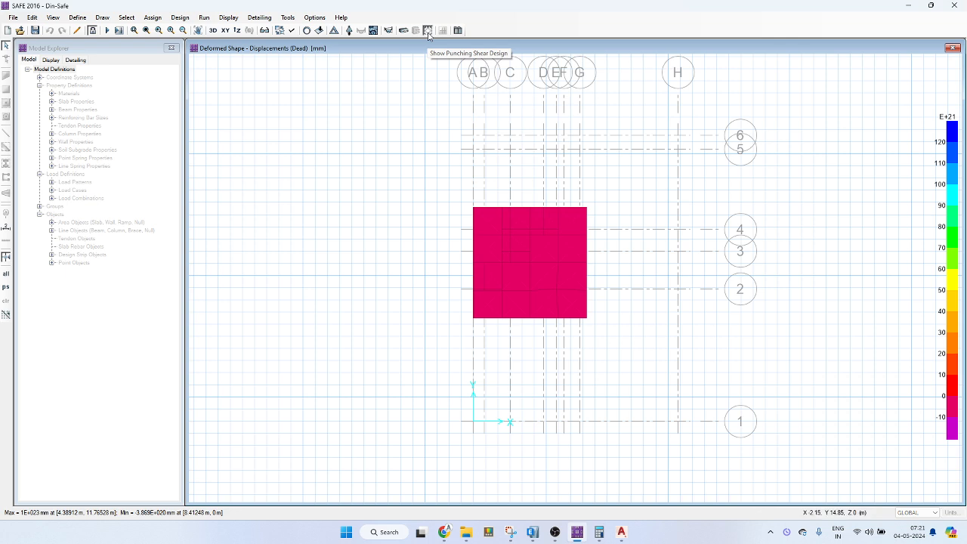
pyautogui.click(427, 31)
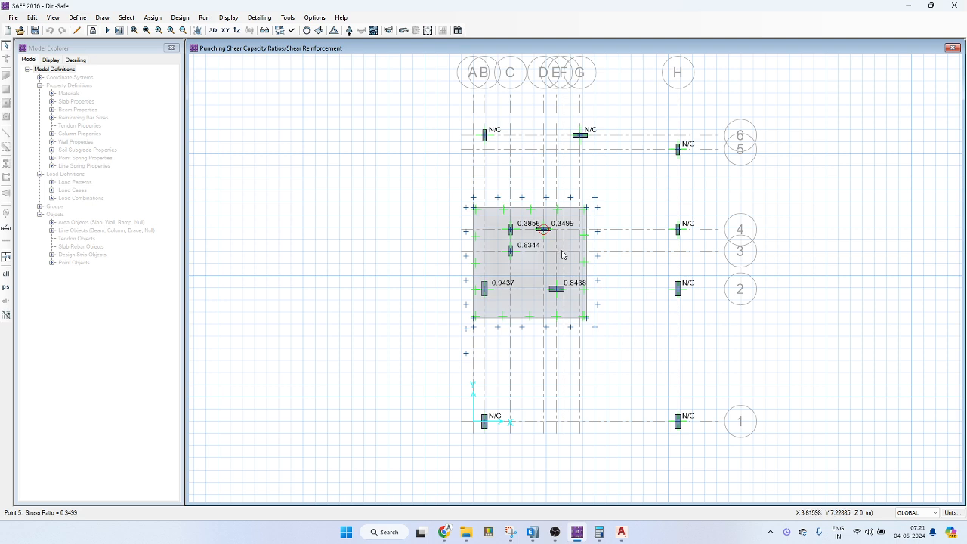
# Open Notepad and enter the heading "List of checs" in the Readme note.
pyautogui.click(389, 537)
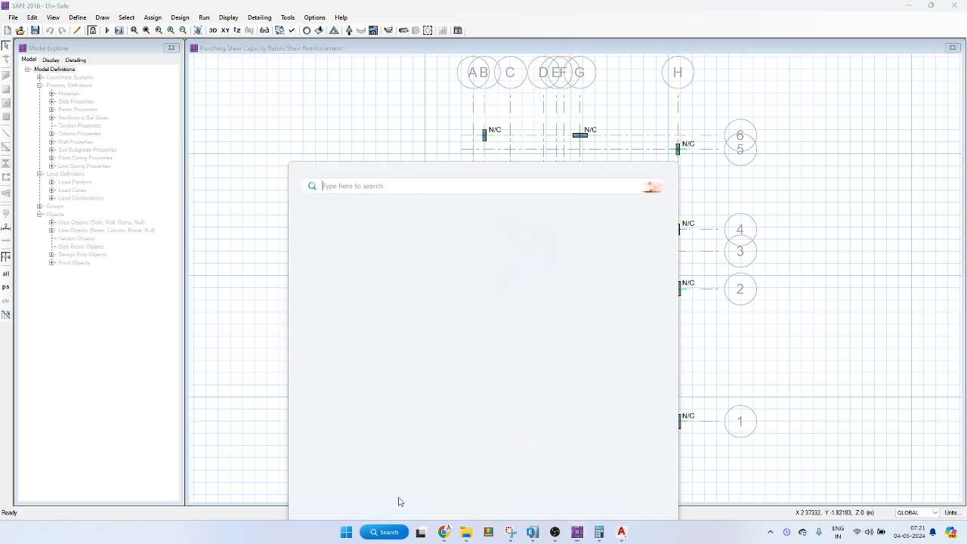
pyautogui.click(343, 334)
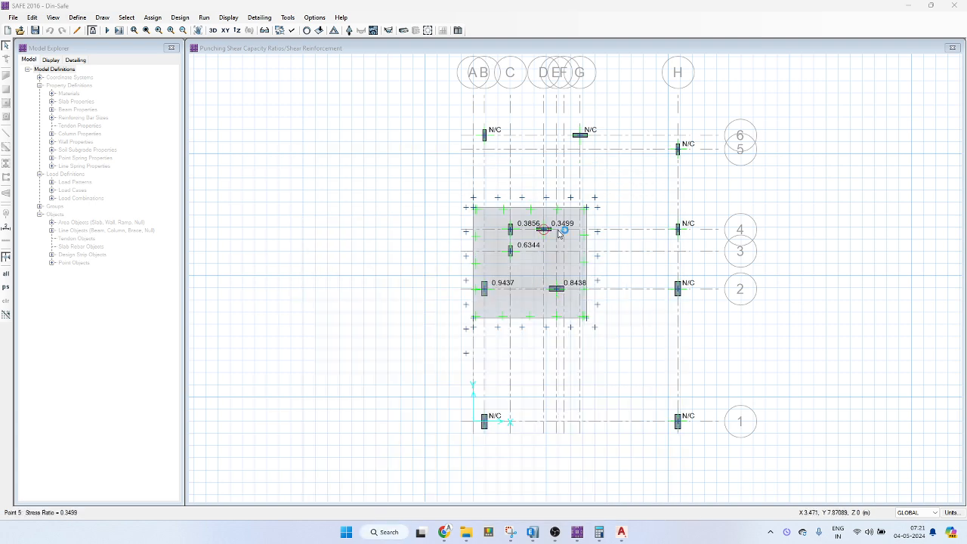
pyautogui.write('L')
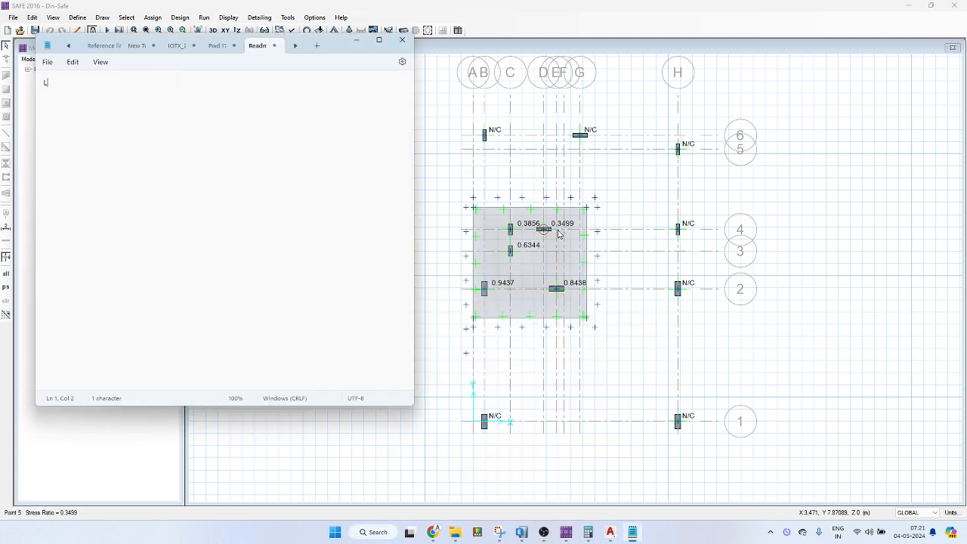
pyautogui.write('ist of checs')
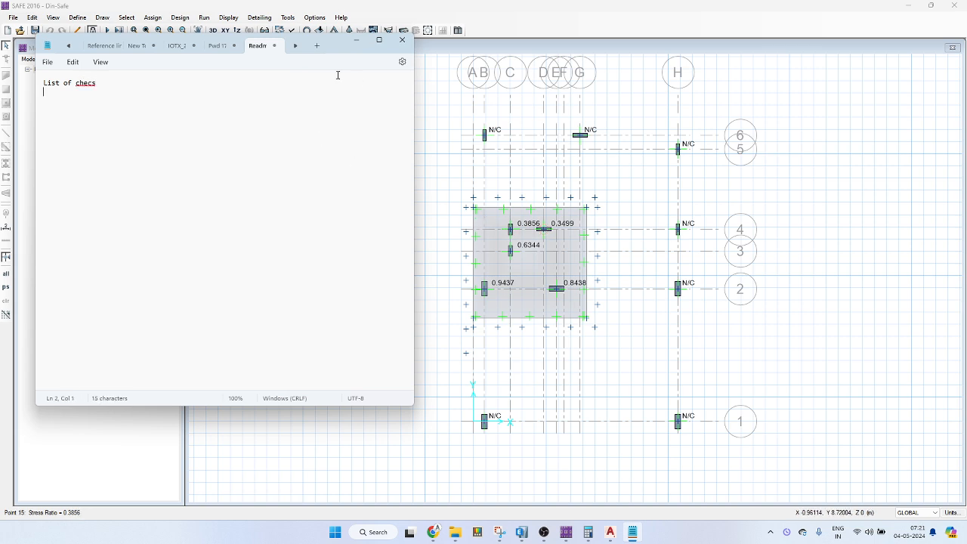
# Close all other open notes without saving their changes, keeping only Readme.
pyautogui.rightClick(263, 55)
pyautogui.click(294, 91)
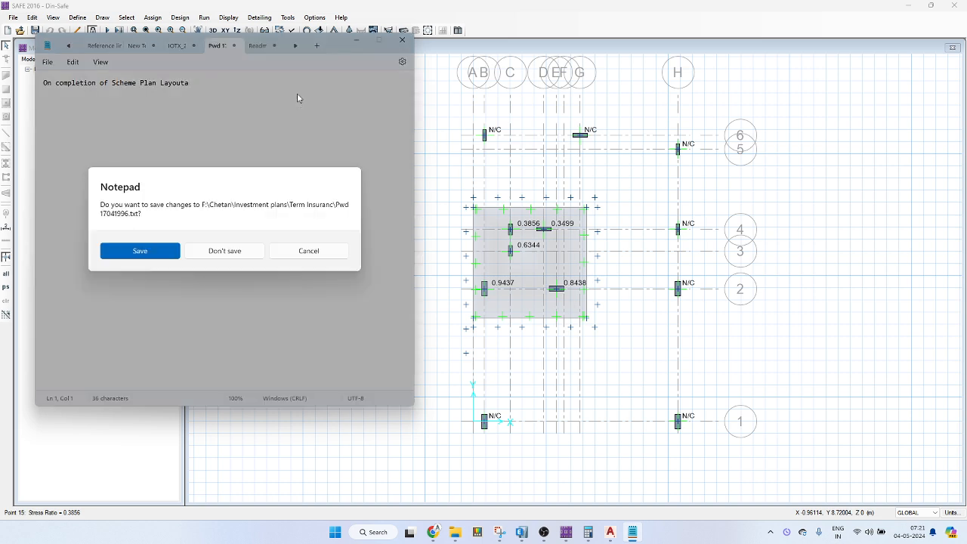
pyautogui.click(226, 251)
pyautogui.click(227, 251)
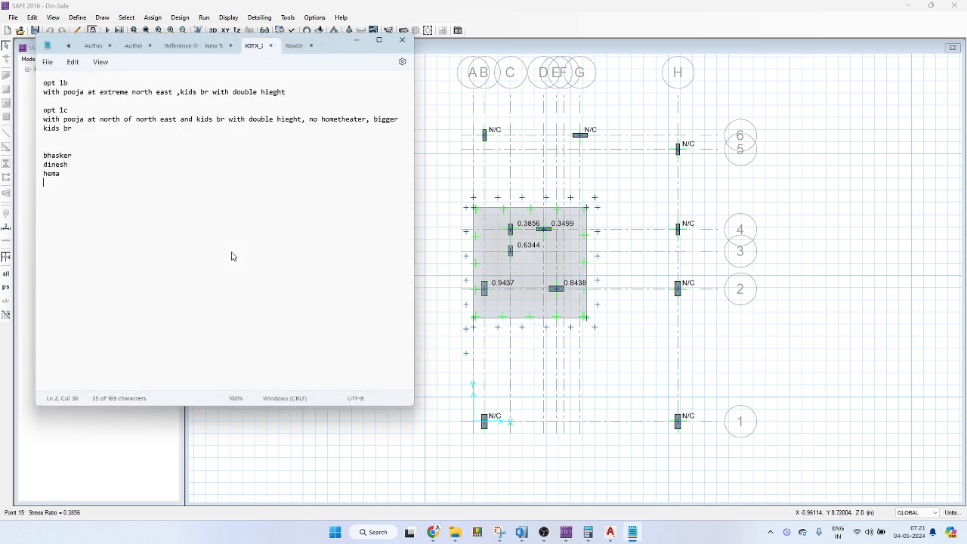
pyautogui.click(227, 251)
pyautogui.click(227, 253)
pyautogui.click(227, 253)
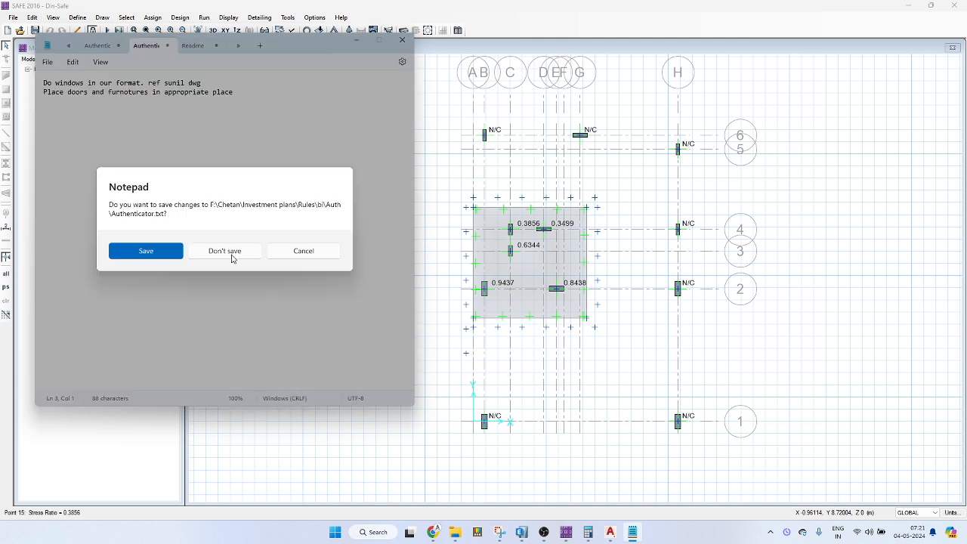
pyautogui.click(227, 253)
pyautogui.click(233, 255)
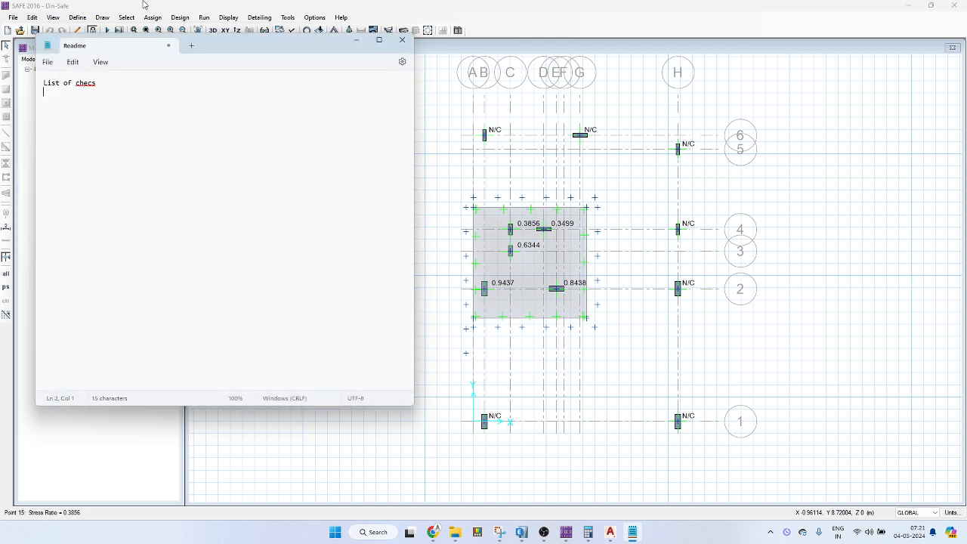
pyautogui.click(100, 62)
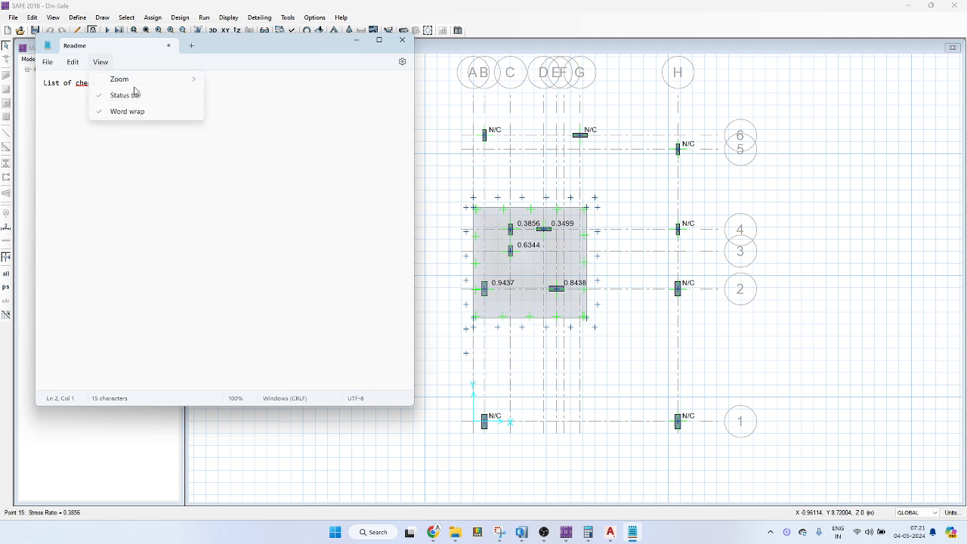
pyautogui.click(67, 68)
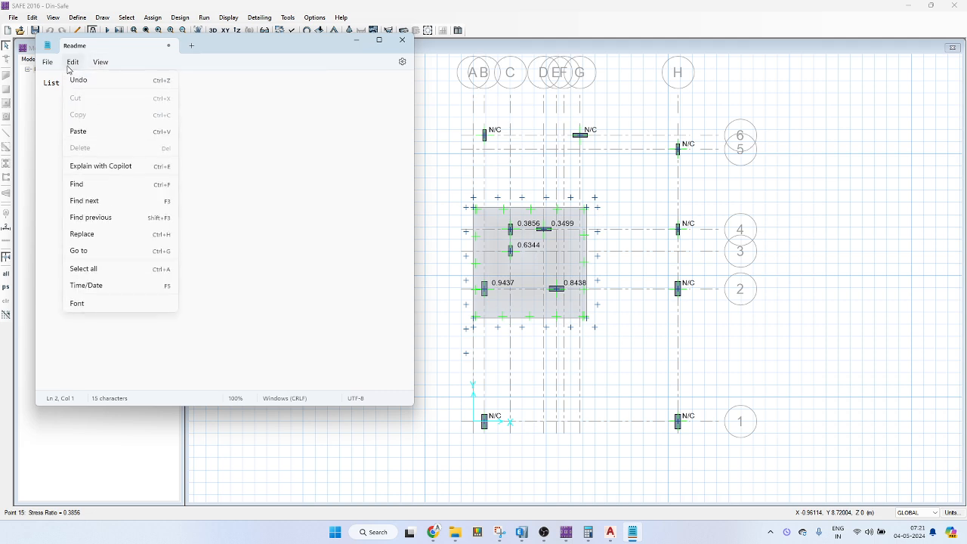
pyautogui.click(199, 127)
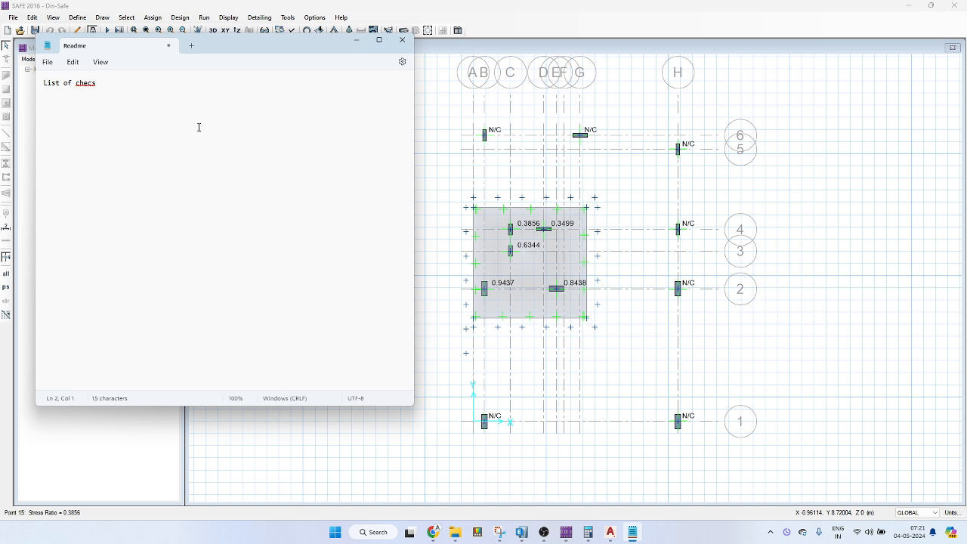
pyautogui.hotkey('ctrl', 'a')
pyautogui.click(101, 62)
pyautogui.click(70, 111)
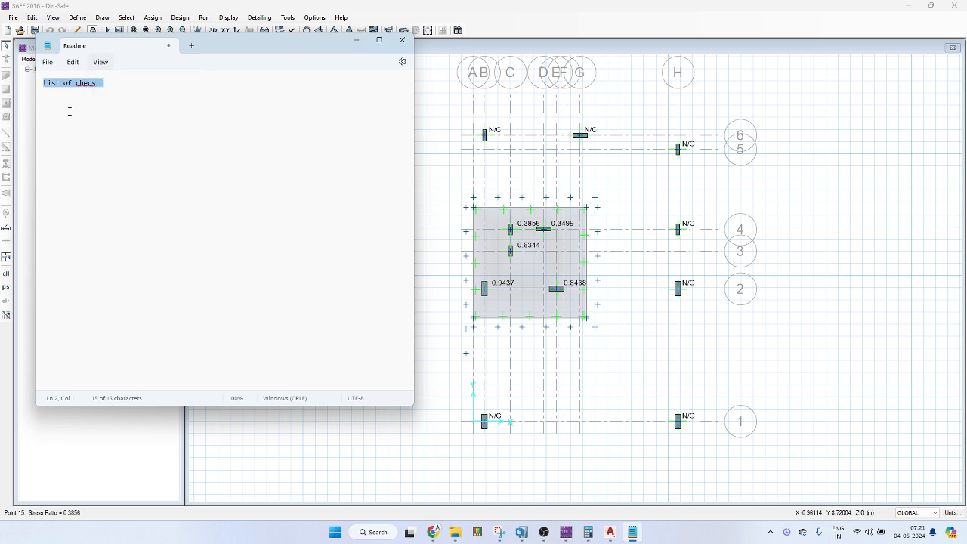
# Zoom the Readme note to 220% and correct its heading to "List of checks".
pyautogui.click(70, 111)
pyautogui.keyDown('ctrl'); pyautogui.scroll(12, 70, 111); pyautogui.keyUp('ctrl')
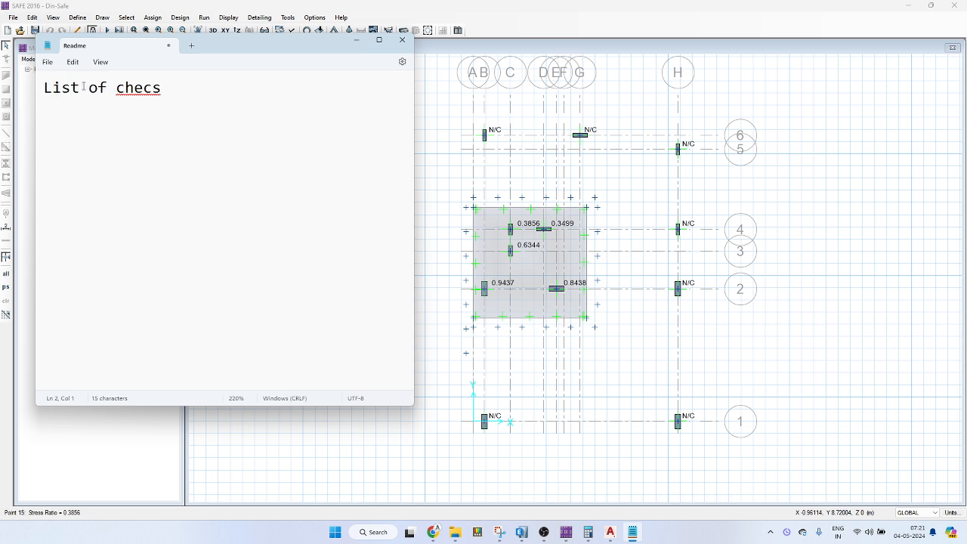
pyautogui.write('ks')
# Add "1.Punching Shear" as the first numbered item below the heading, leaving blank lines between them.
pyautogui.press('Return')
pyautogui.press('Return')
pyautogui.press('Return')
pyautogui.write('Punchi')
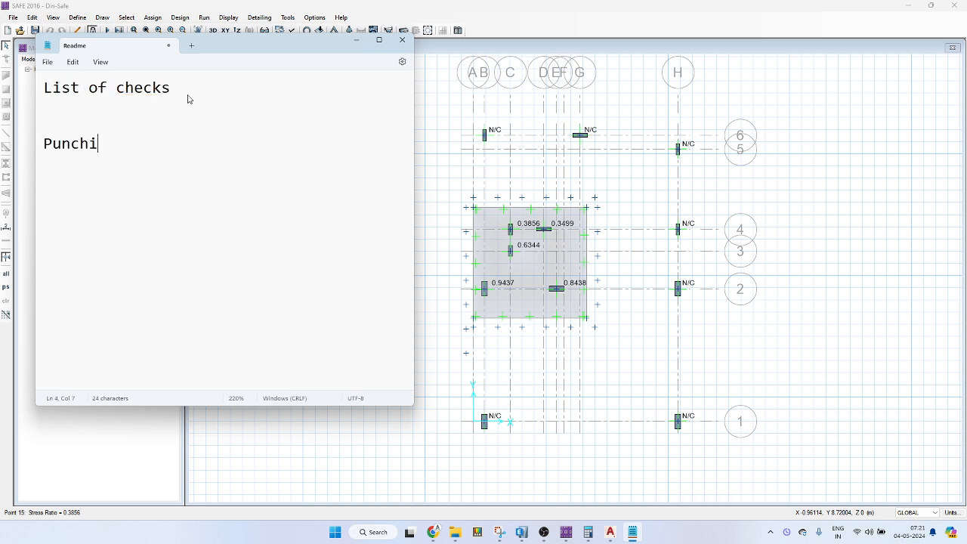
pyautogui.write('ng Shear')
pyautogui.hotkey('ctrl', 'shift', 'Left')
pyautogui.hotkey('ctrl', 'shift', 'Left')
pyautogui.press('Left')
pyautogui.write('1.')
pyautogui.hotkey('ctrl', 'shift', 'Right')
pyautogui.hotkey('ctrl', 'shift', 'Right')
pyautogui.hotkey('ctrl', 'shift', 'Right')
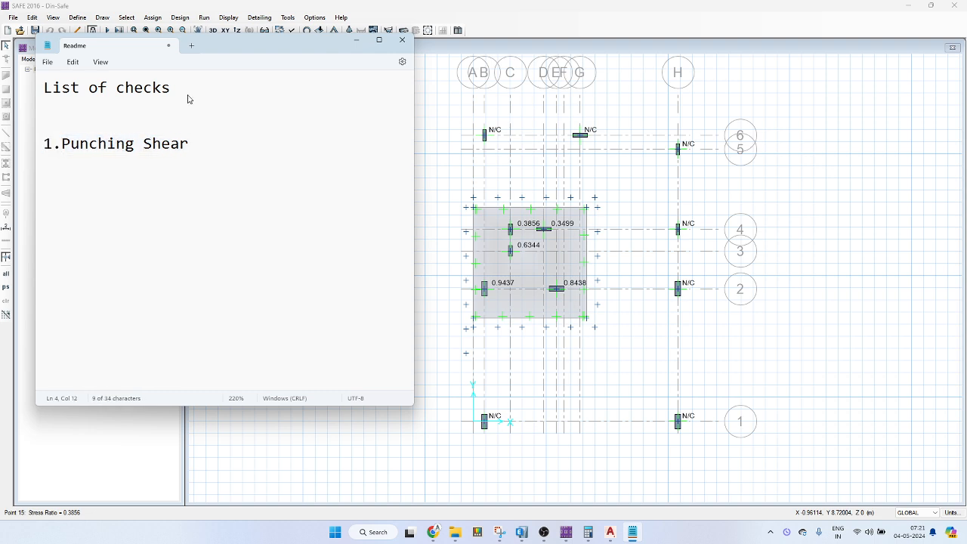
pyautogui.press('Right')
# Add "2. Show Deformed shape" as the second item of the check list and switch back to SAFE.
pyautogui.press('Return')
pyautogui.write('2. Show Deformed sharp')
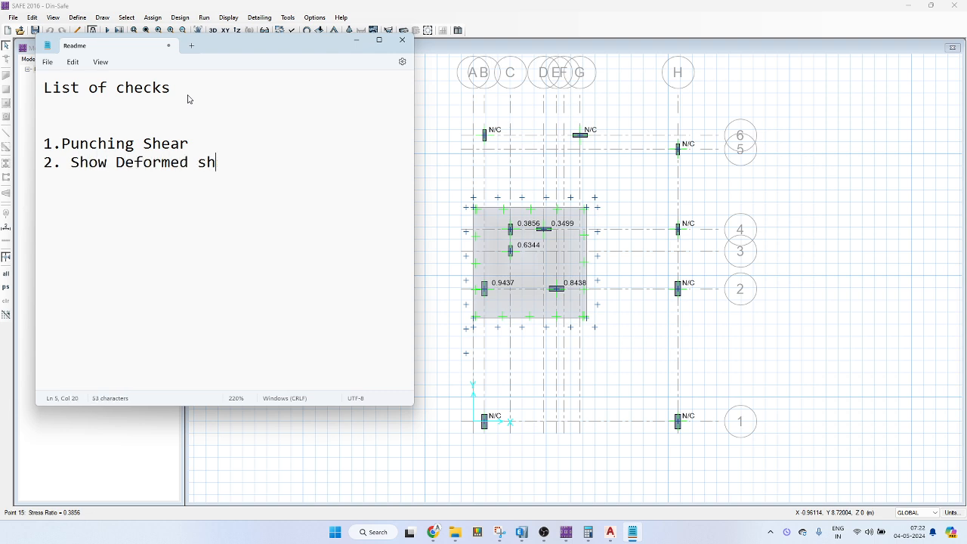
pyautogui.press('BackSpace')
pyautogui.press('BackSpace')
pyautogui.write('pe')
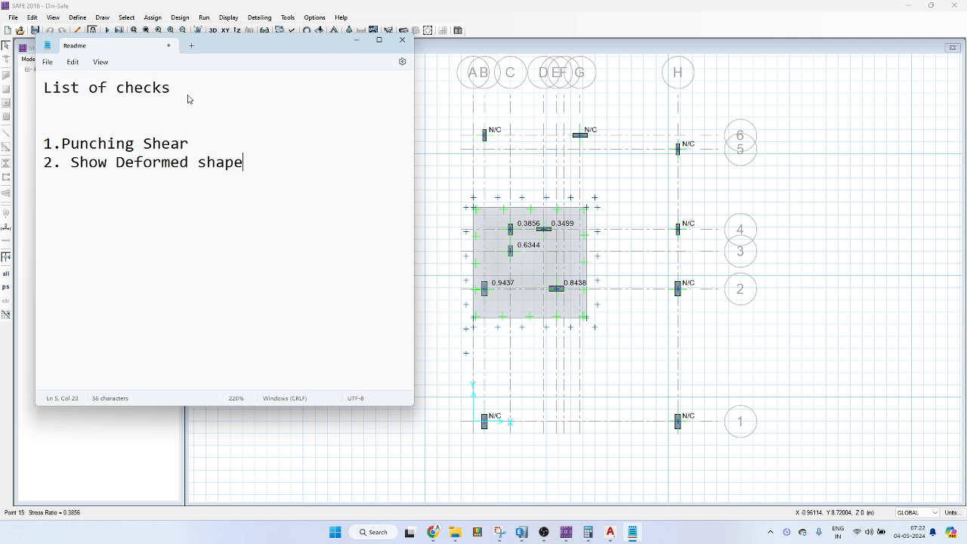
pyautogui.click(632, 170)
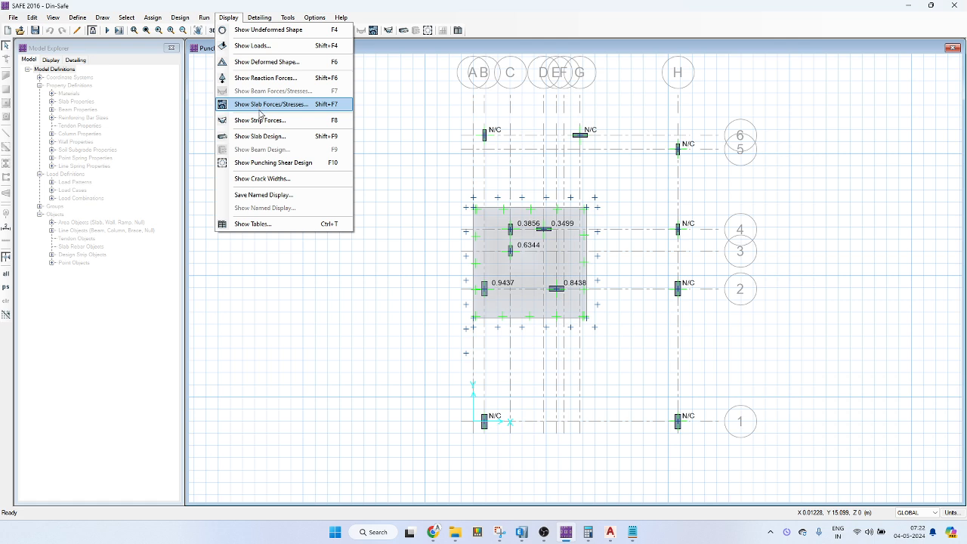
# Display the deformed shape with contours for load combination FOS 1.5 (DL+LL+SDL) and inspect the slab displacements.
pyautogui.click(263, 62)
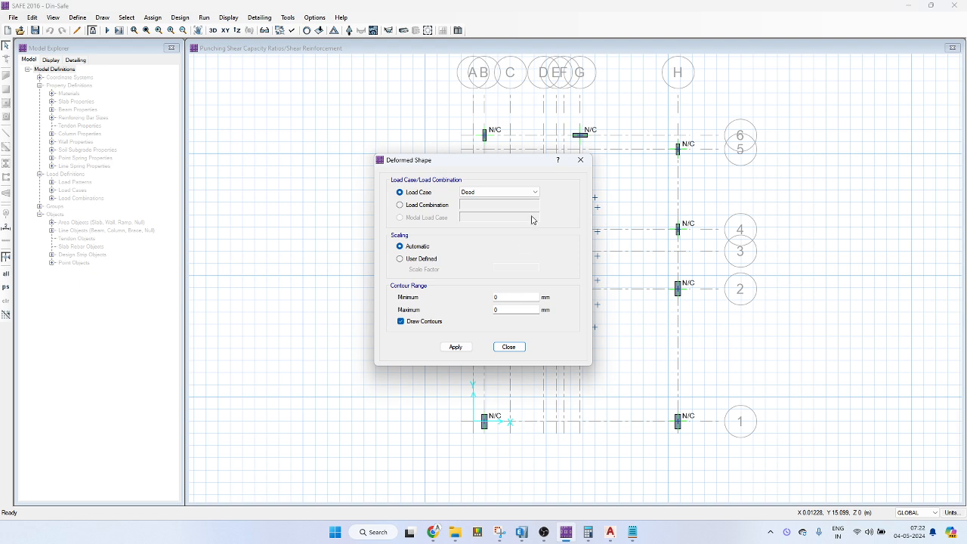
pyautogui.click(430, 205)
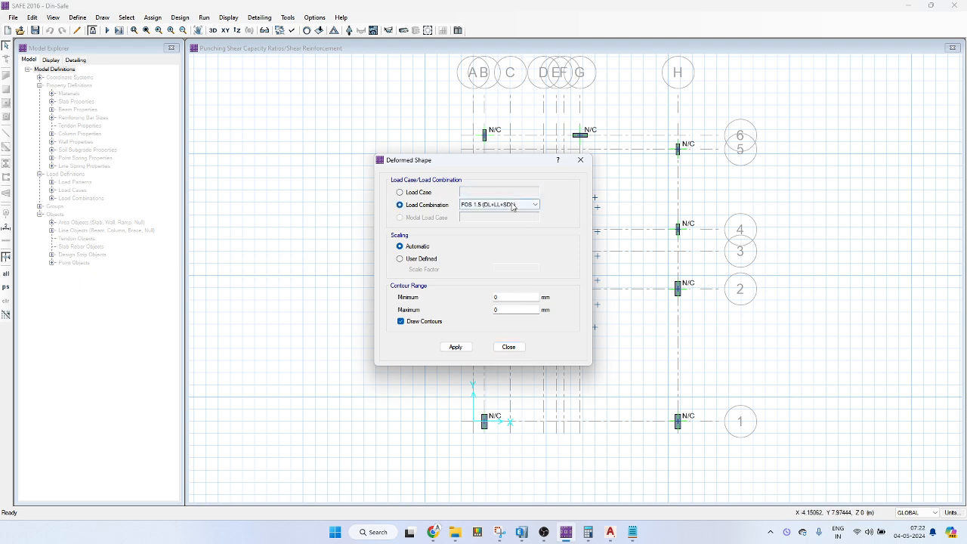
pyautogui.click(462, 349)
pyautogui.click(463, 348)
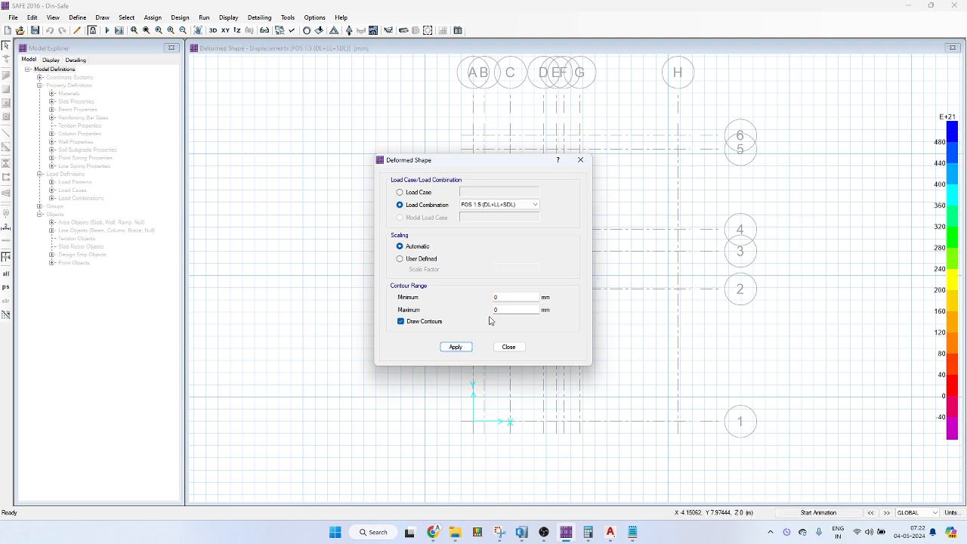
pyautogui.moveTo(496, 160)
pyautogui.mouseDown()
pyautogui.moveTo(259, 160)
pyautogui.moveTo(212, 131)
pyautogui.mouseUp()
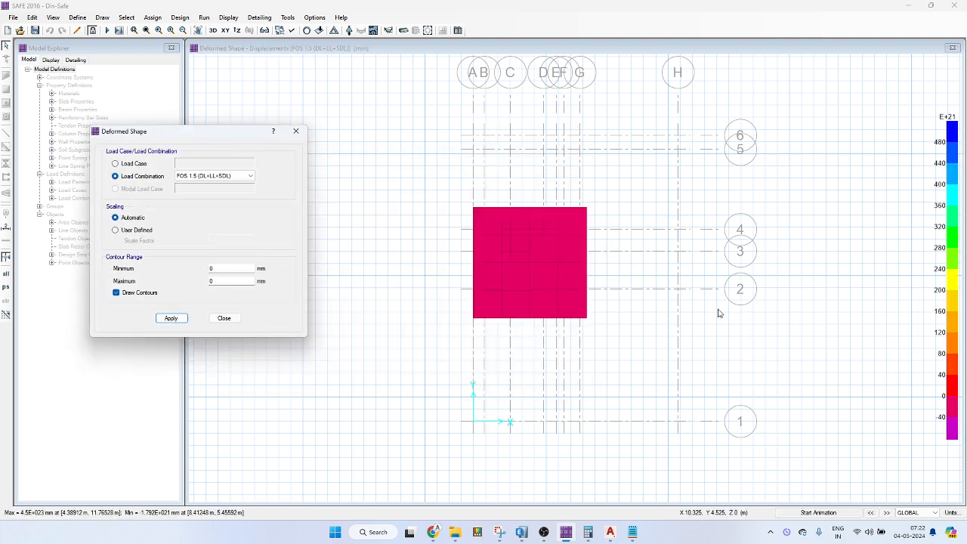
pyautogui.click(584, 266)
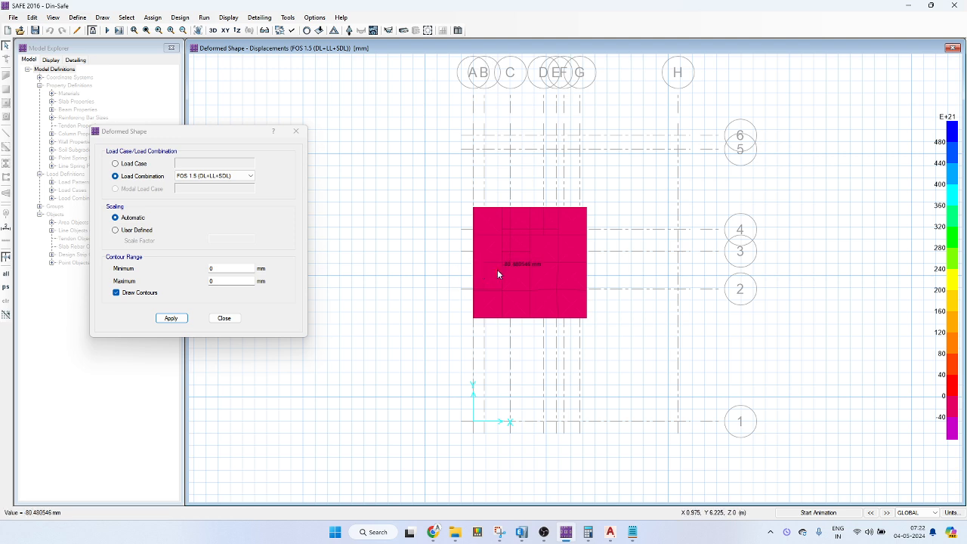
# Compare the slab's deformed shape for the DL+LL+SDL combination and for the Dead load case.
pyautogui.click(242, 178)
pyautogui.click(209, 192)
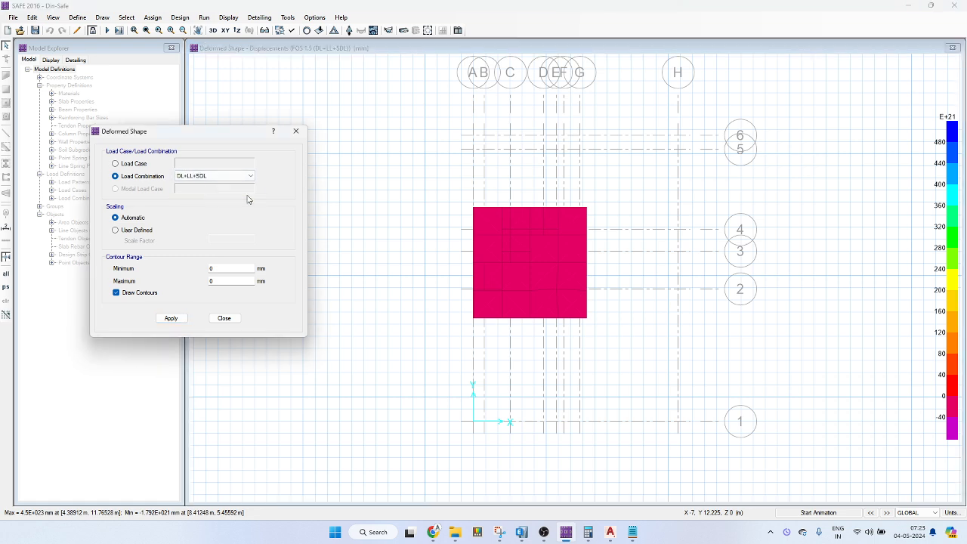
pyautogui.click(170, 318)
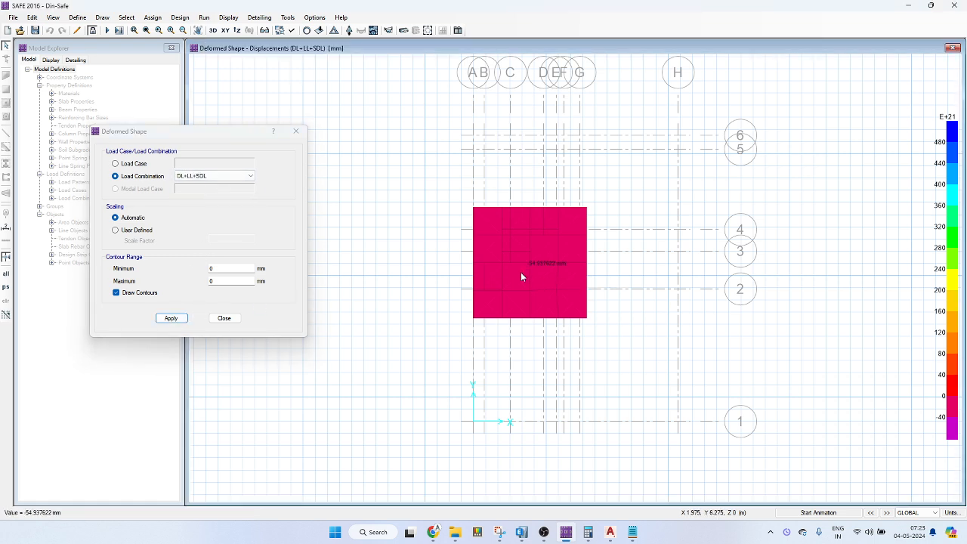
pyautogui.click(143, 167)
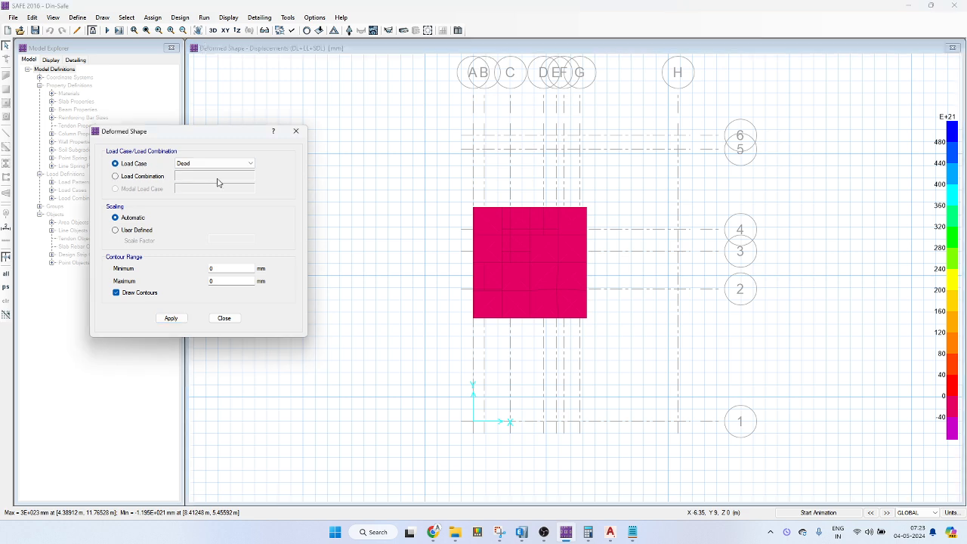
pyautogui.click(171, 318)
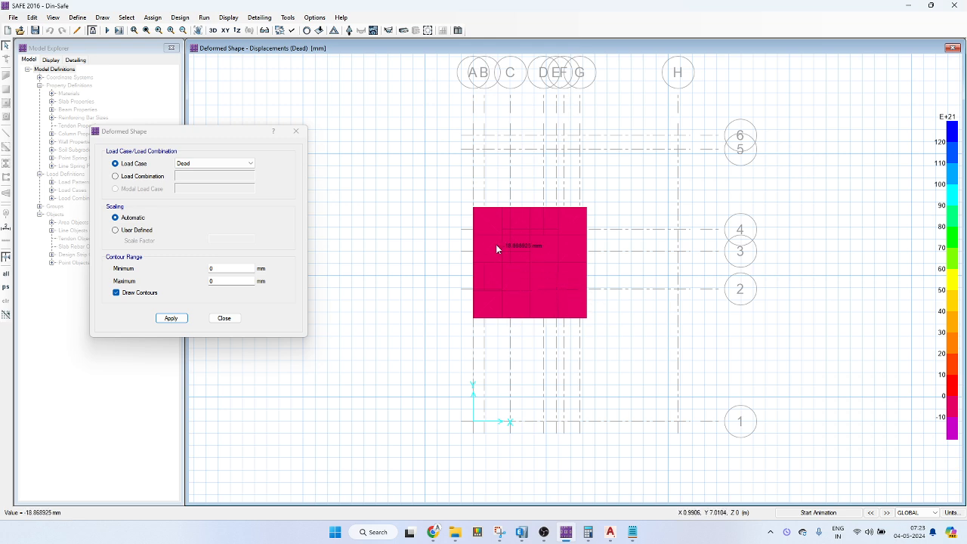
# Return the deformed shape display to the FOS 1.5 (DL+LL+SDL) combination, check its contour scale, and close the settings.
pyautogui.click(129, 177)
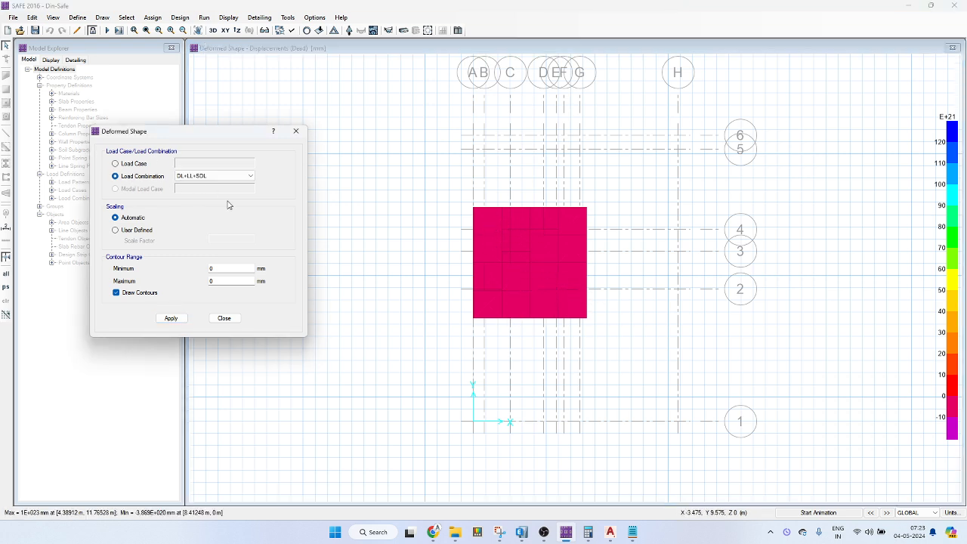
pyautogui.click(222, 179)
pyautogui.click(201, 185)
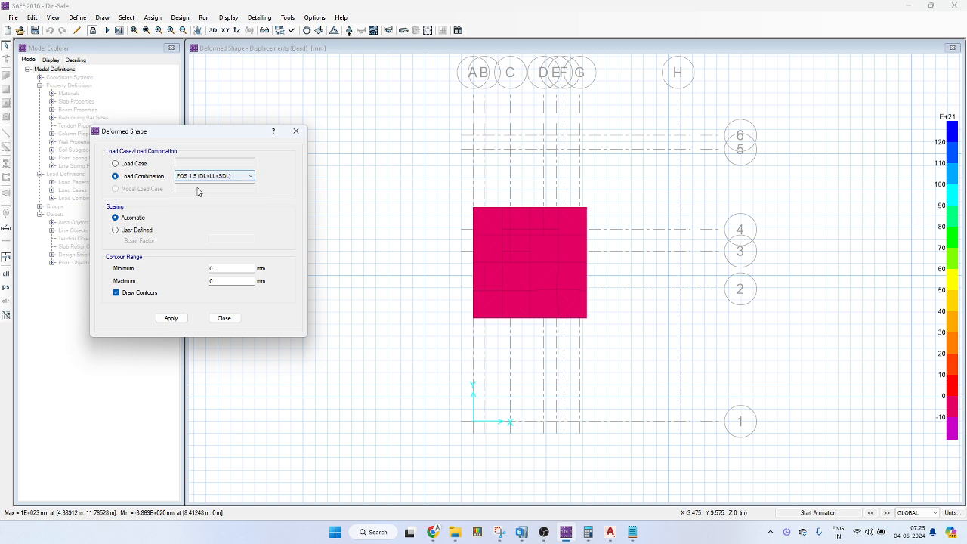
pyautogui.click(172, 317)
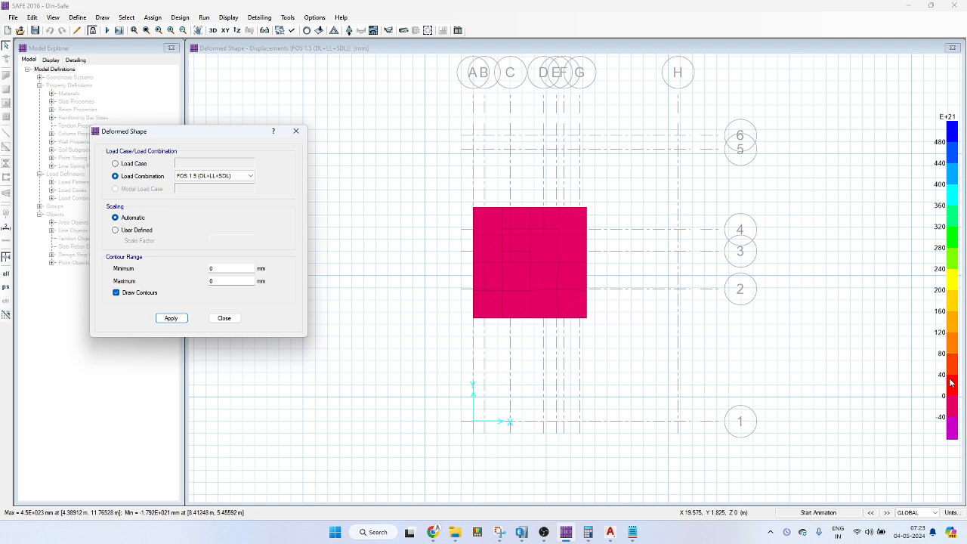
pyautogui.click(956, 425)
pyautogui.click(296, 132)
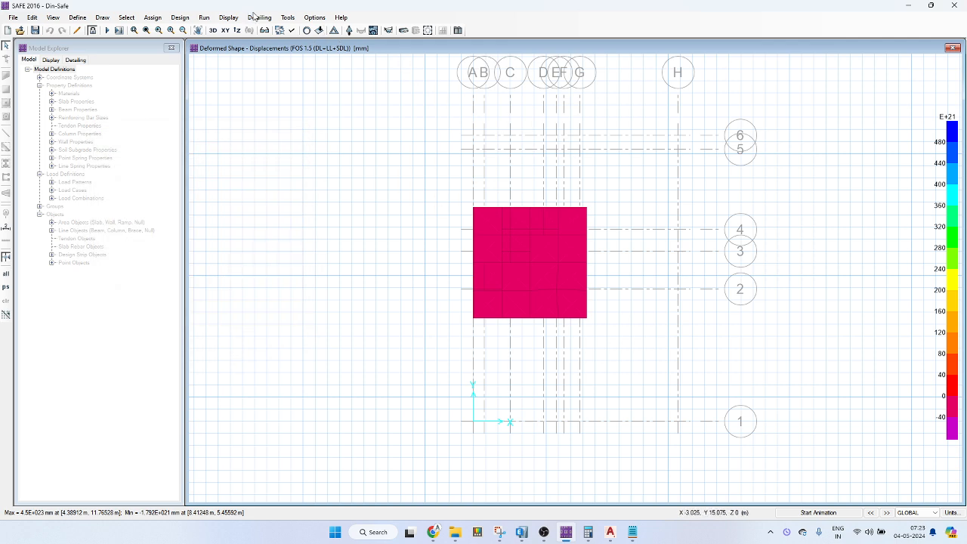
# Display the soil pressure reactions for load combination FOS 1.5 (DL+LL+SDL) as contours on the deformed shape.
pyautogui.click(229, 17)
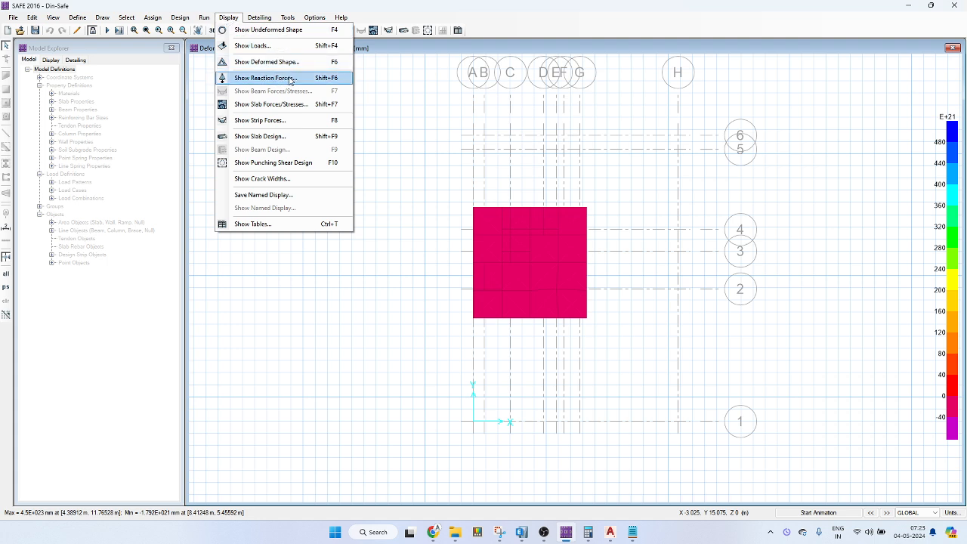
pyautogui.click(290, 79)
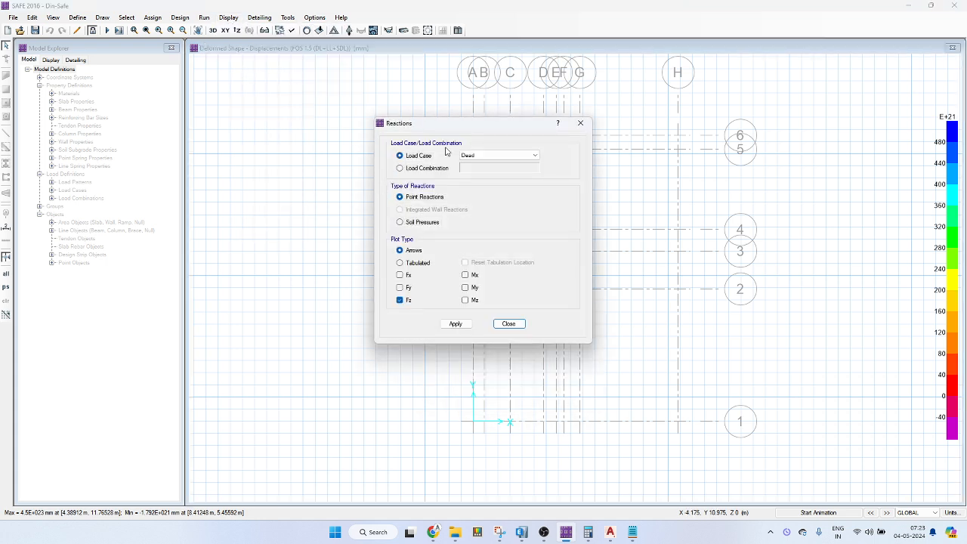
pyautogui.click(420, 167)
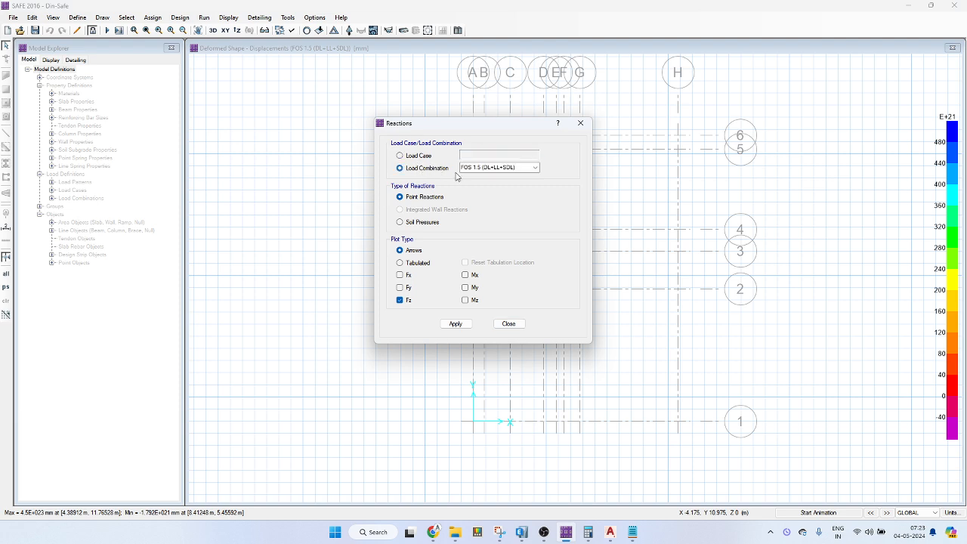
pyautogui.click(424, 222)
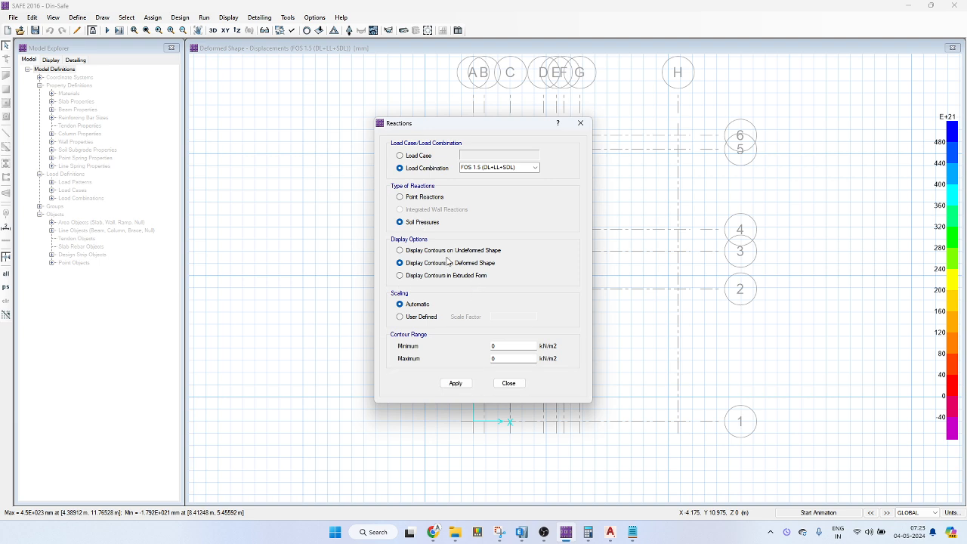
pyautogui.click(455, 383)
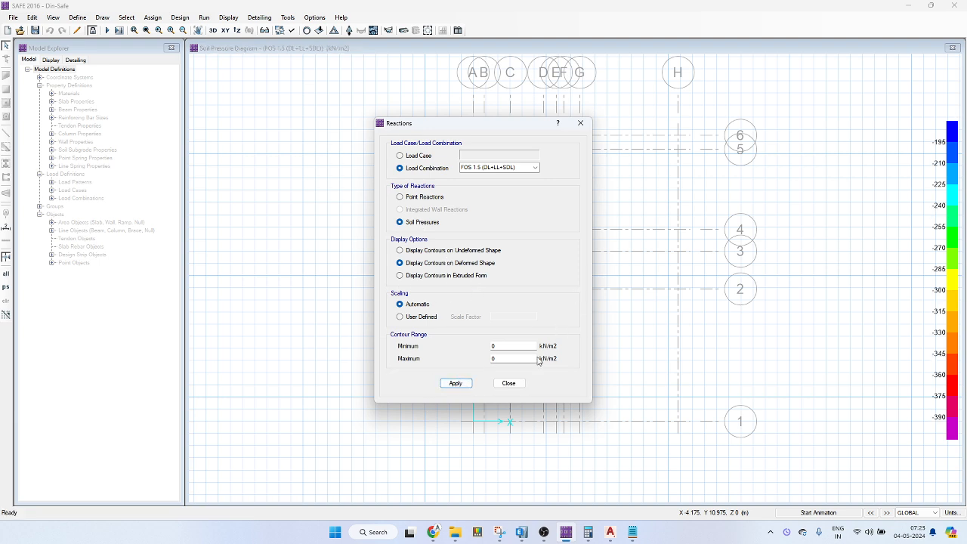
pyautogui.click(508, 383)
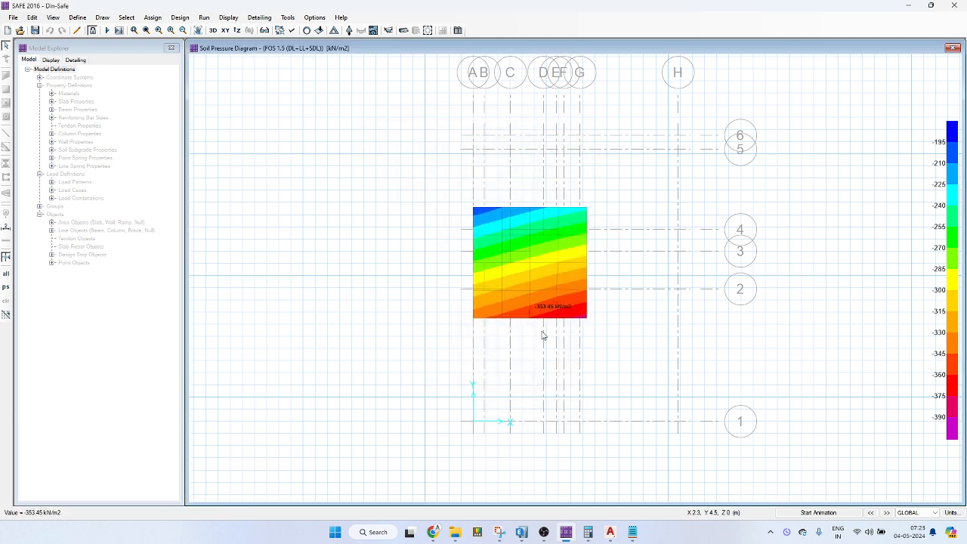
# Add "3. Show Reaction forces - (Soil Pressure)" as the third item of the Readme check list and return to SAFE.
pyautogui.click(633, 532)
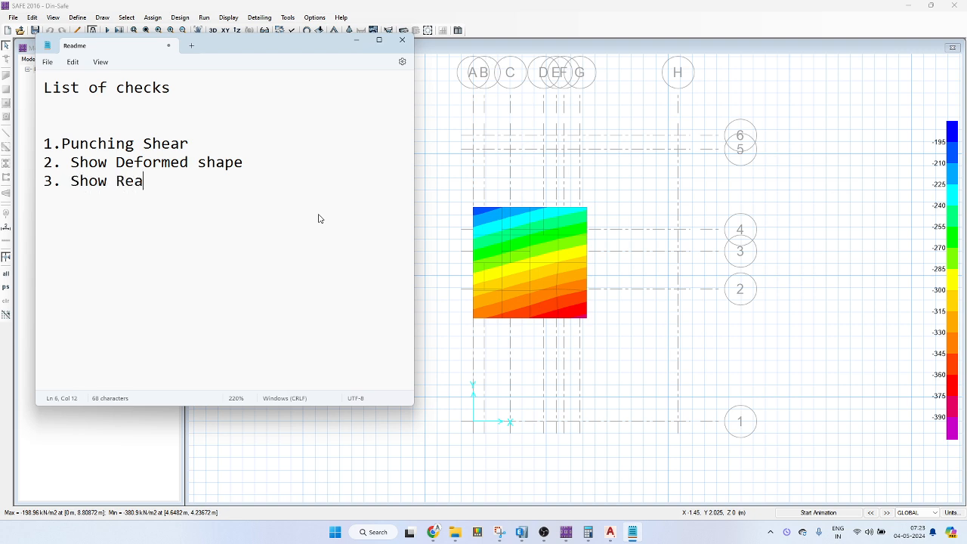
pyautogui.write('ion ')
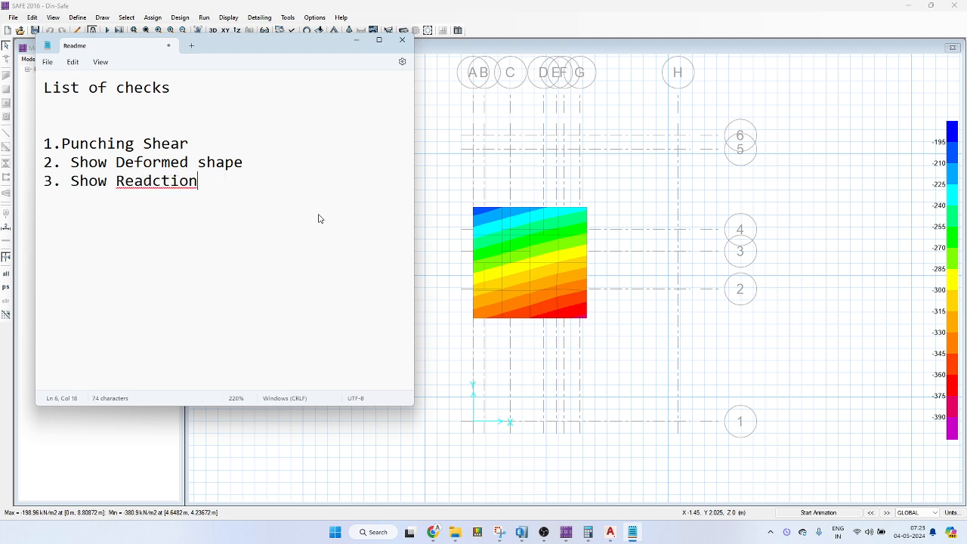
pyautogui.write('tion')
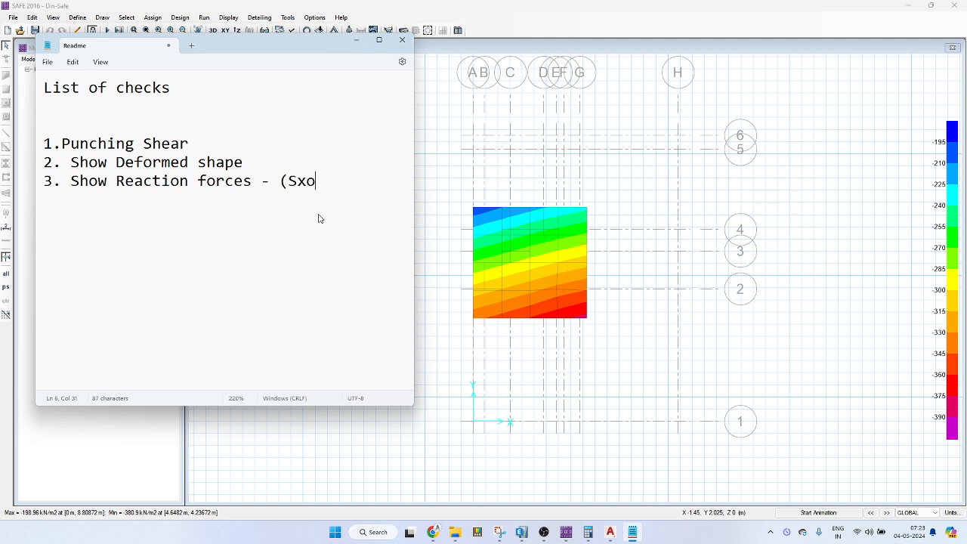
pyautogui.write('re)')
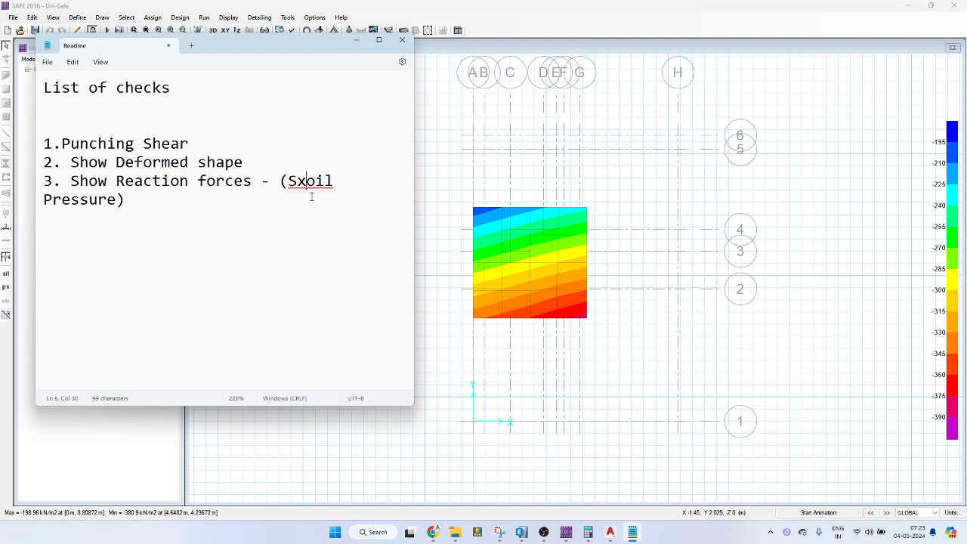
pyautogui.press('BackSpace')
pyautogui.click(355, 40)
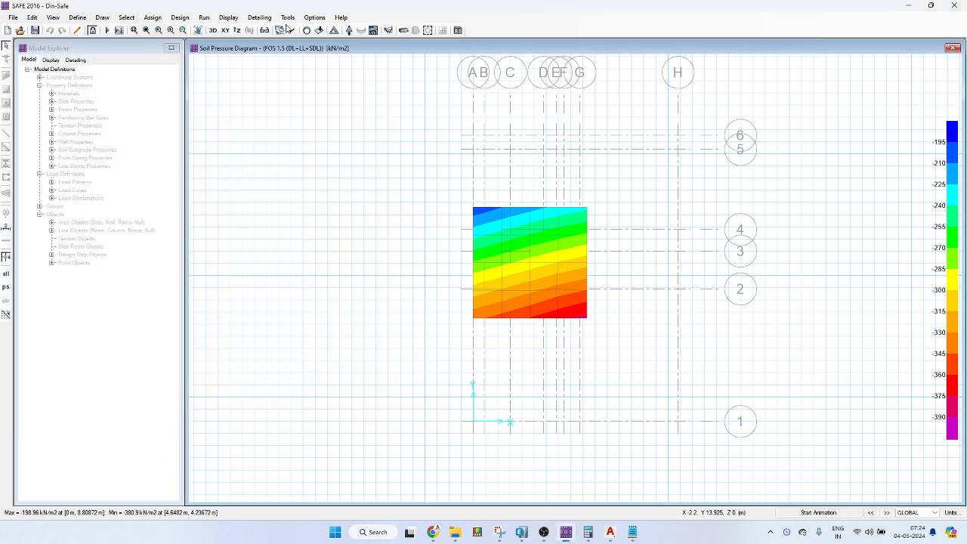
# Review the reaction display settings with Soil Pressures chosen and reapply the soil pressure diagram.
pyautogui.click(229, 18)
pyautogui.click(271, 78)
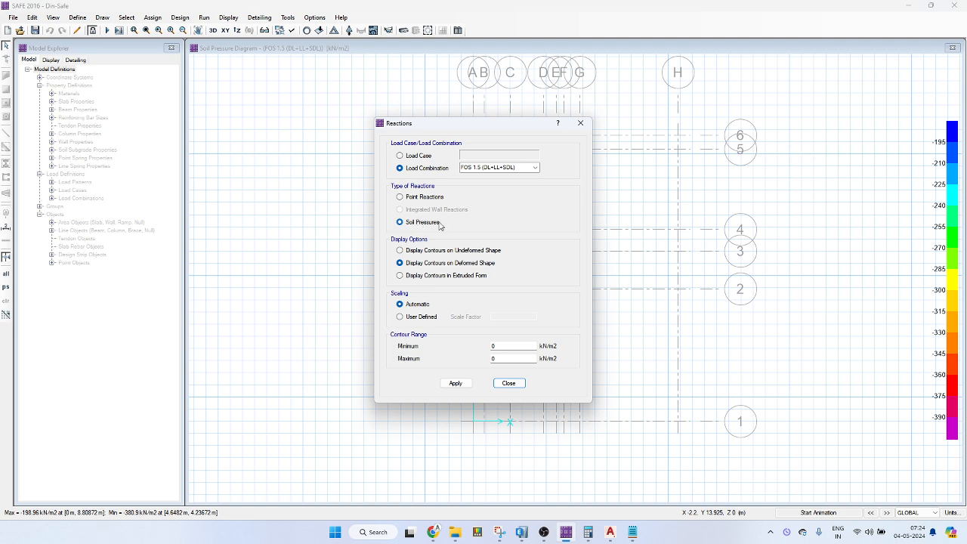
pyautogui.click(456, 383)
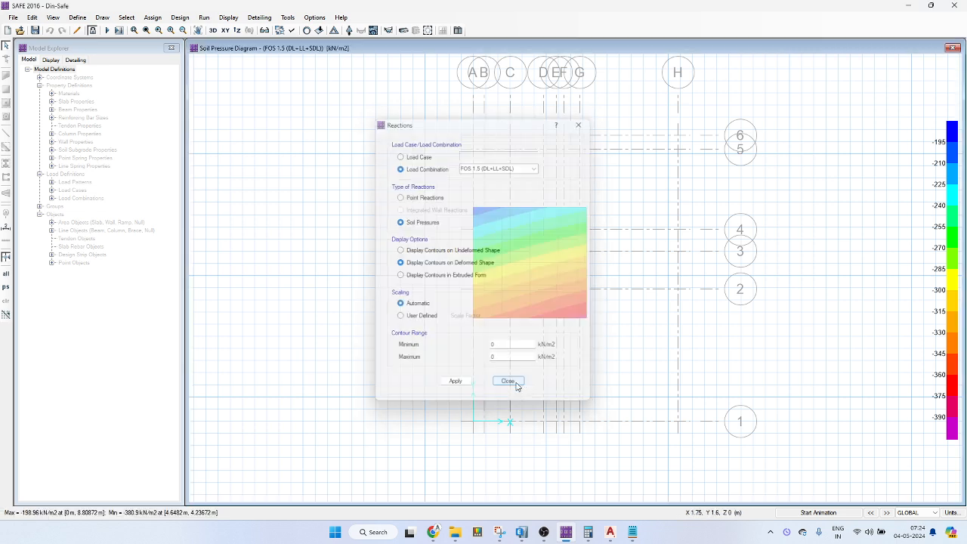
pyautogui.click(508, 383)
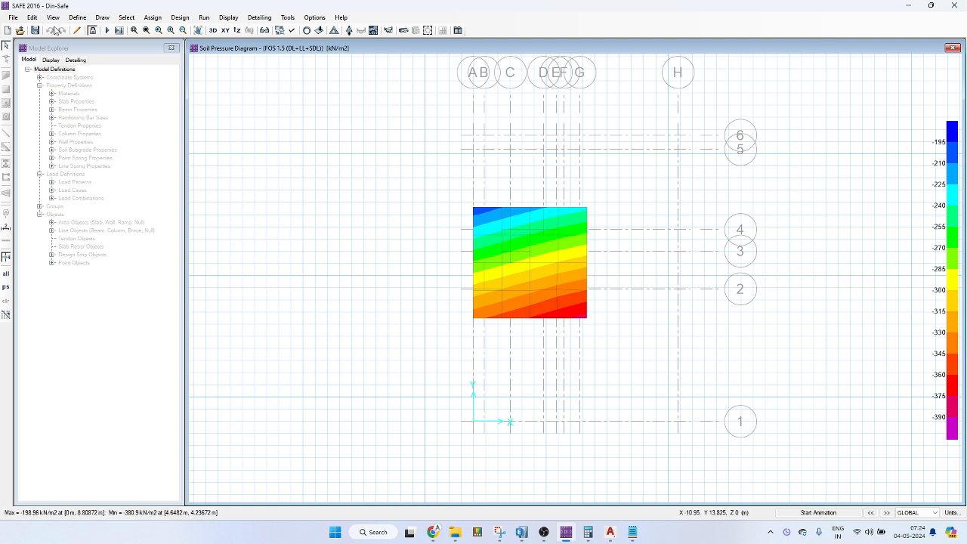
# Unlock the model, deleting its analysis results, and assign the SLAB 15" property to the central foundation slab.
pyautogui.click(91, 30)
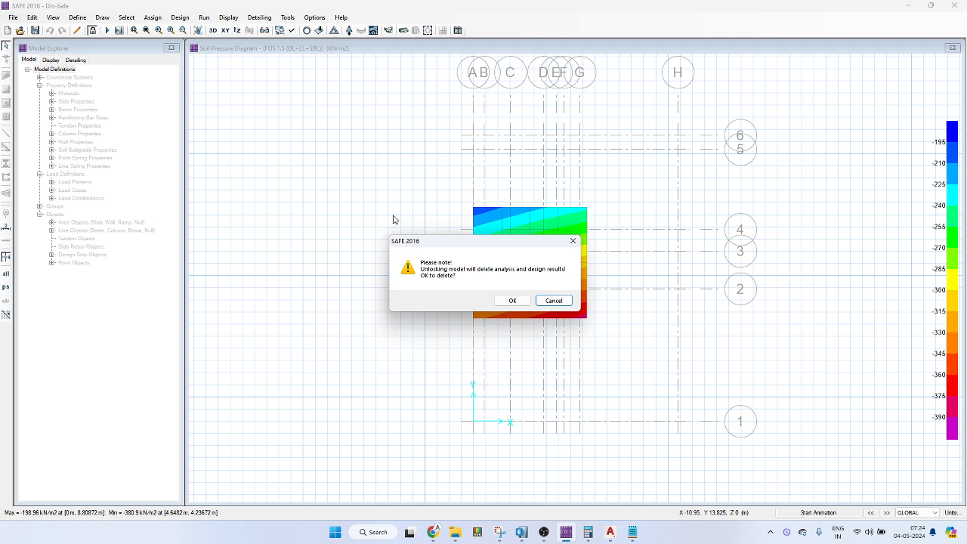
pyautogui.click(512, 300)
pyautogui.rightClick(491, 220)
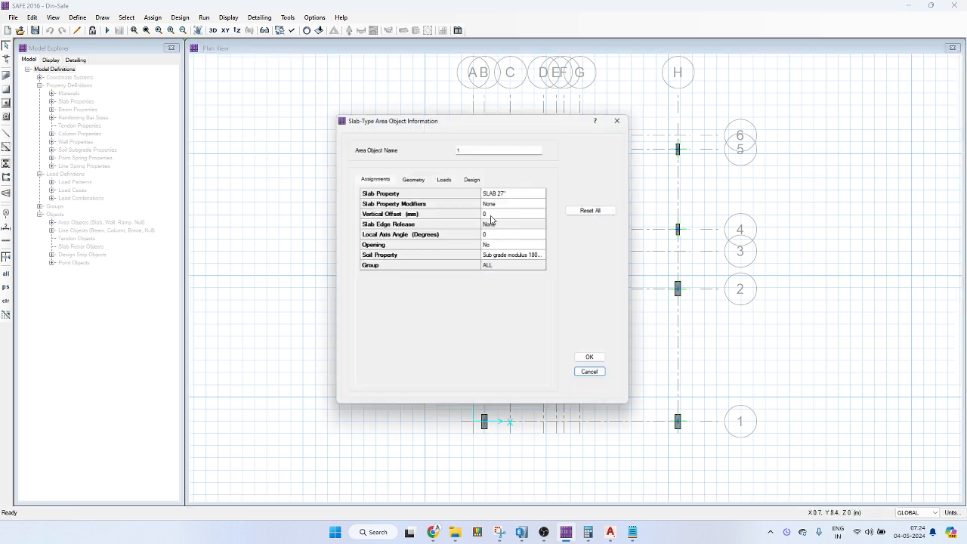
pyautogui.click(514, 193)
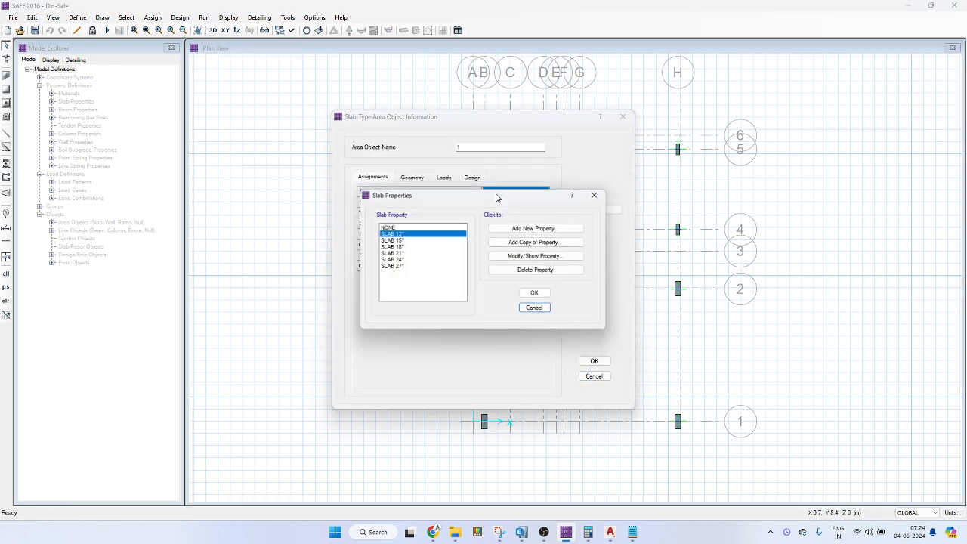
pyautogui.click(415, 251)
pyautogui.click(417, 240)
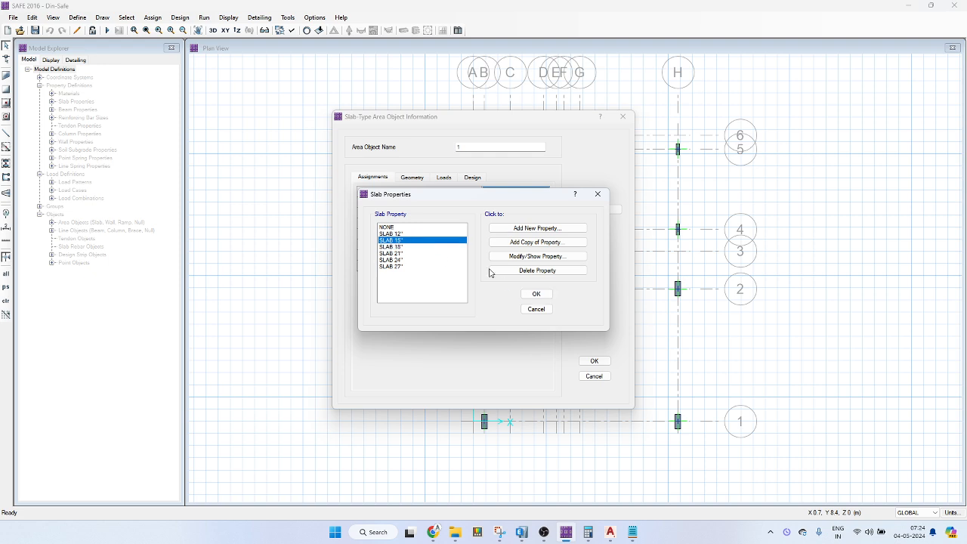
pyautogui.click(536, 294)
pyautogui.click(594, 361)
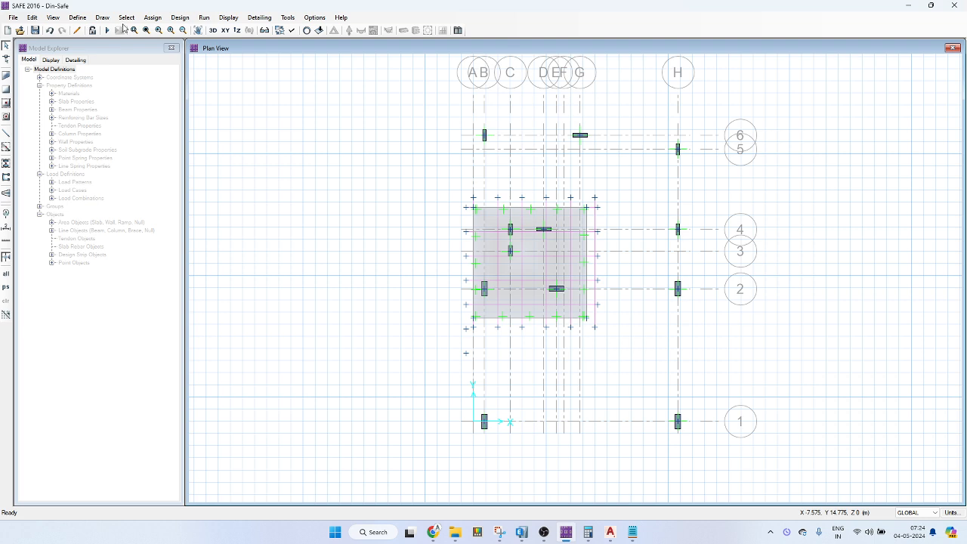
# Run the analysis and design, and display the punching shear capacity ratios for the thinner slab.
pyautogui.click(107, 32)
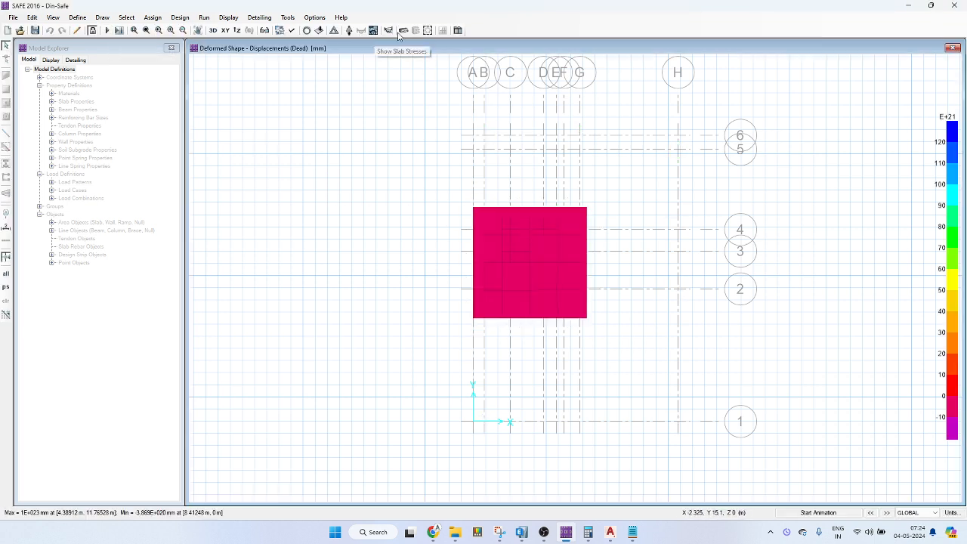
pyautogui.click(427, 30)
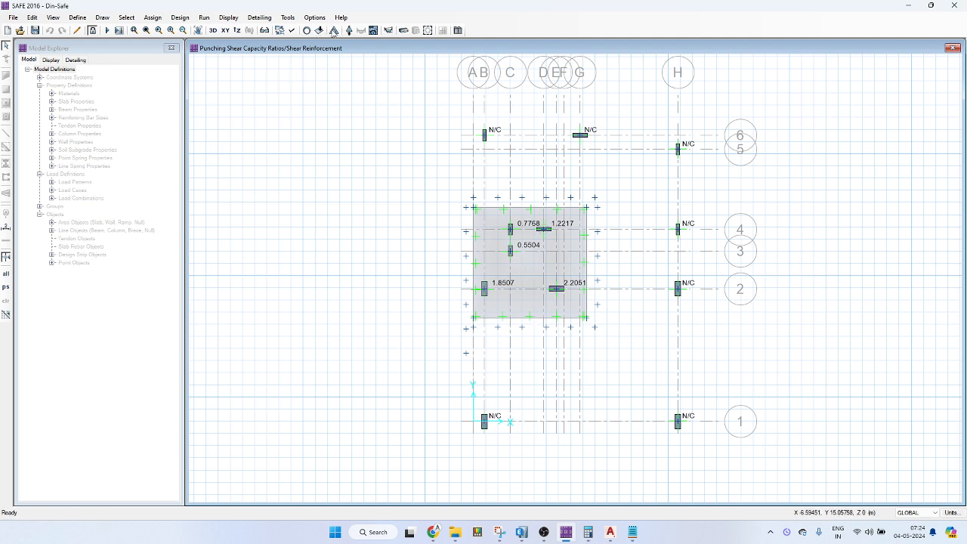
# Display the slab's deformed shape for the load combination FOS 1.5 (DL+LL+SDL) with automatic scaling and contours.
pyautogui.click(333, 30)
pyautogui.click(426, 205)
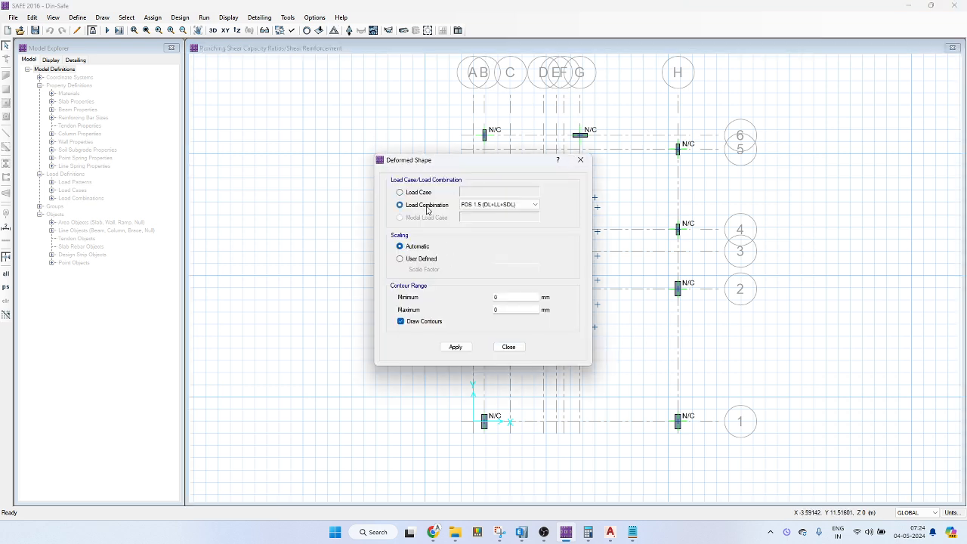
pyautogui.click(456, 347)
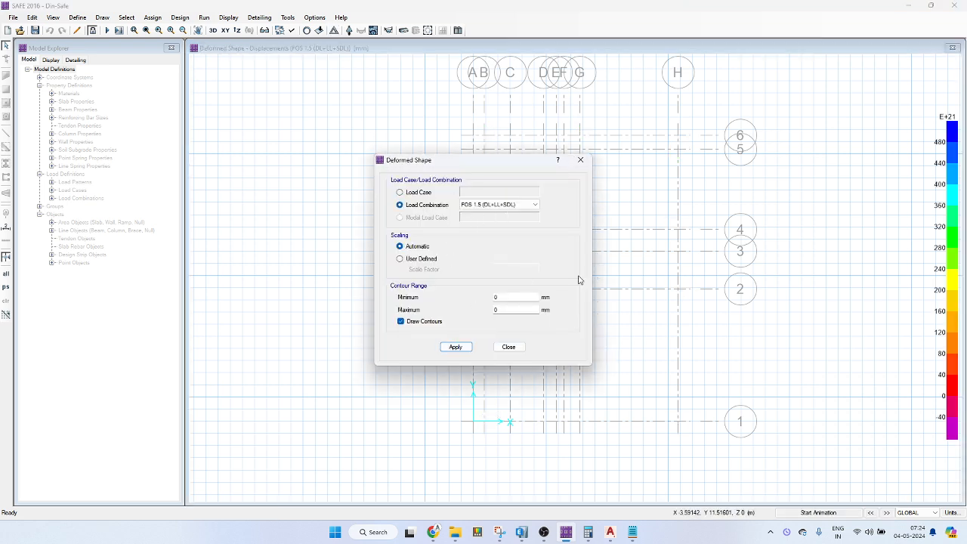
pyautogui.click(519, 348)
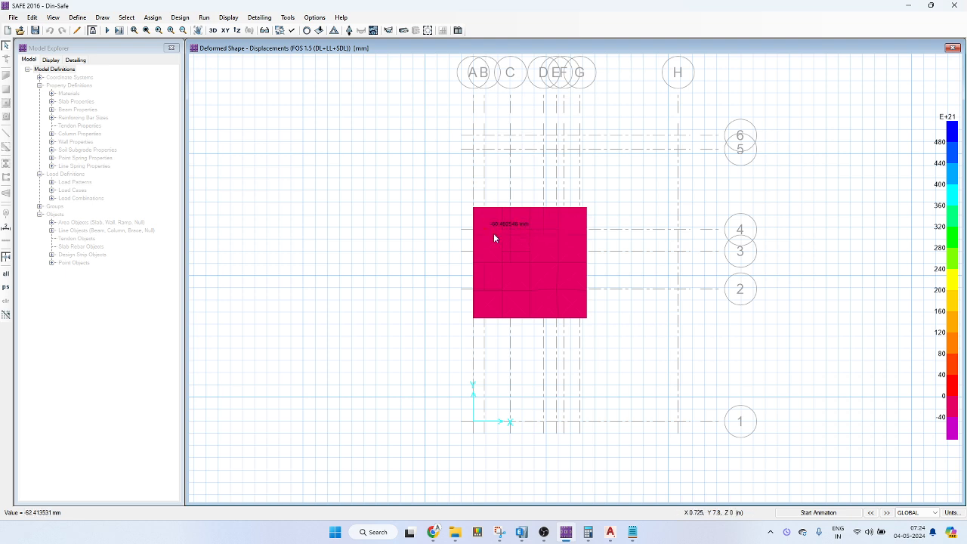
# Display the soil pressure diagram for the load combination FOS 1.5 (DL+LL+SDL) on the deformed shape.
pyautogui.click(231, 19)
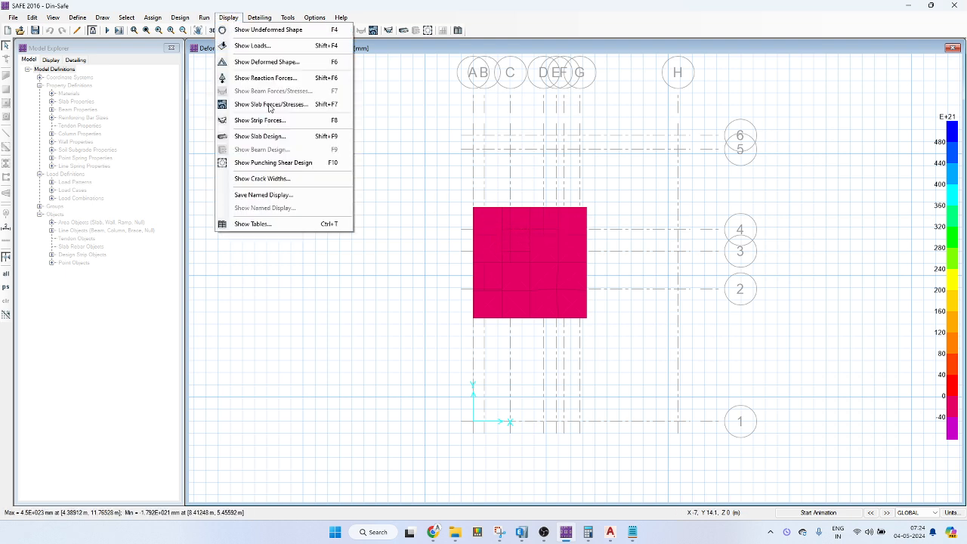
pyautogui.click(271, 77)
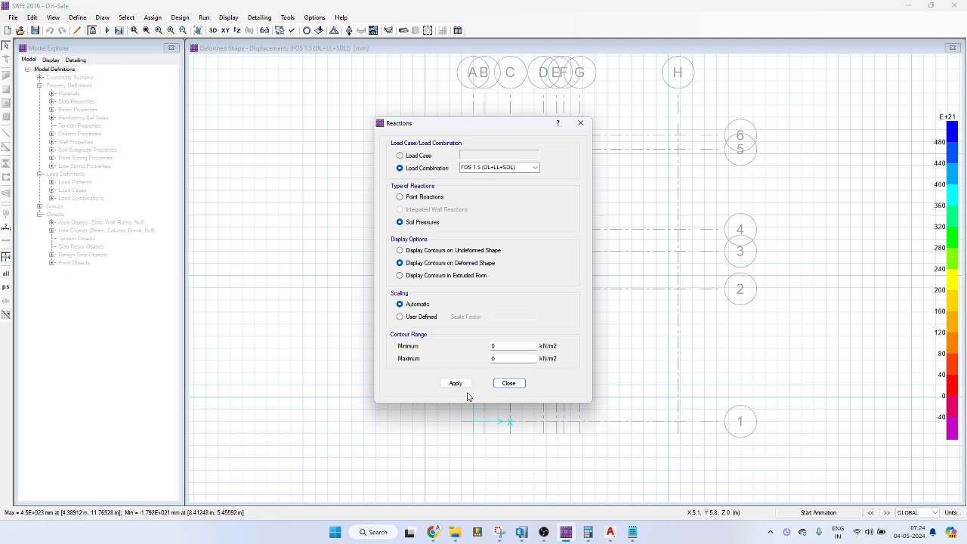
pyautogui.click(456, 383)
pyautogui.click(508, 383)
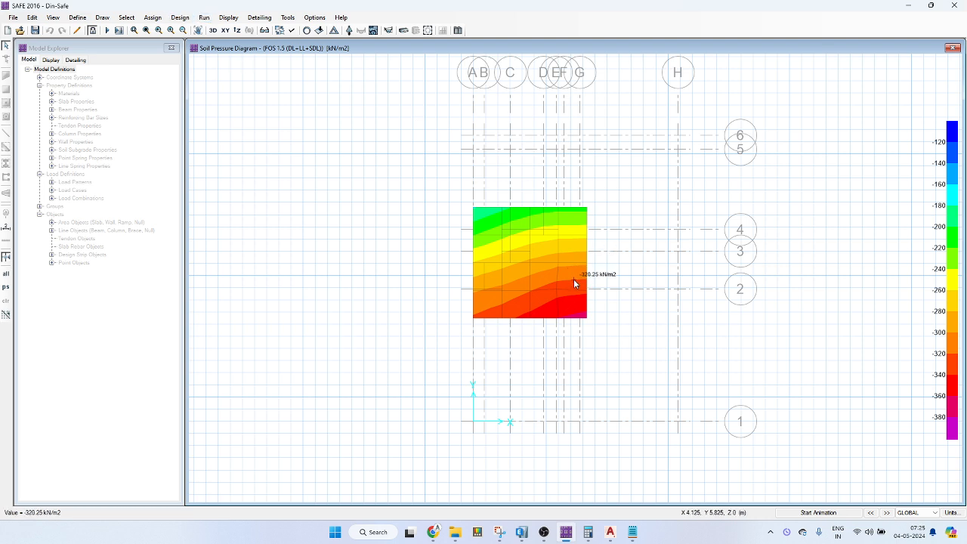
# Unlock the model, deleting its analysis results, and assign the SLAB 27" property to the central foundation slab.
pyautogui.click(93, 30)
pyautogui.click(510, 301)
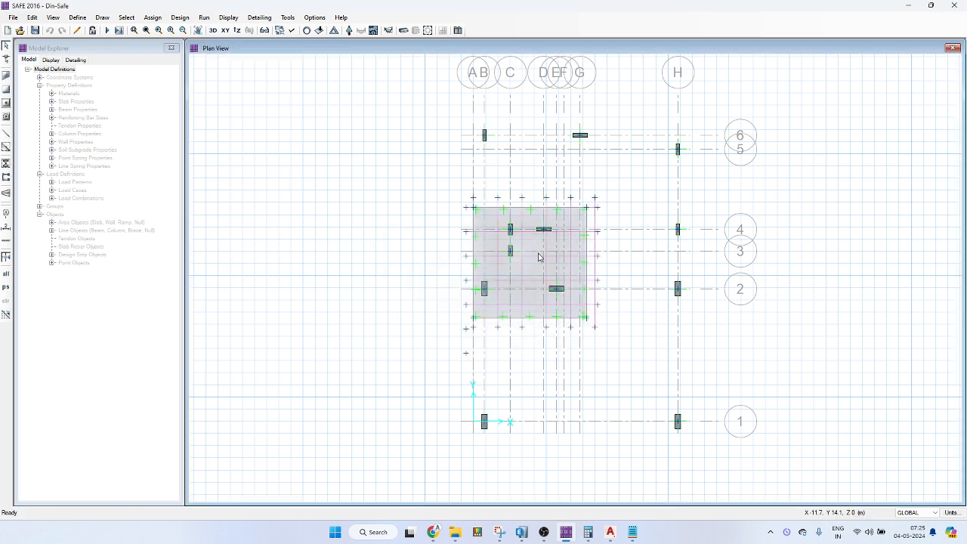
pyautogui.click(516, 218)
pyautogui.rightClick(517, 217)
pyautogui.click(505, 195)
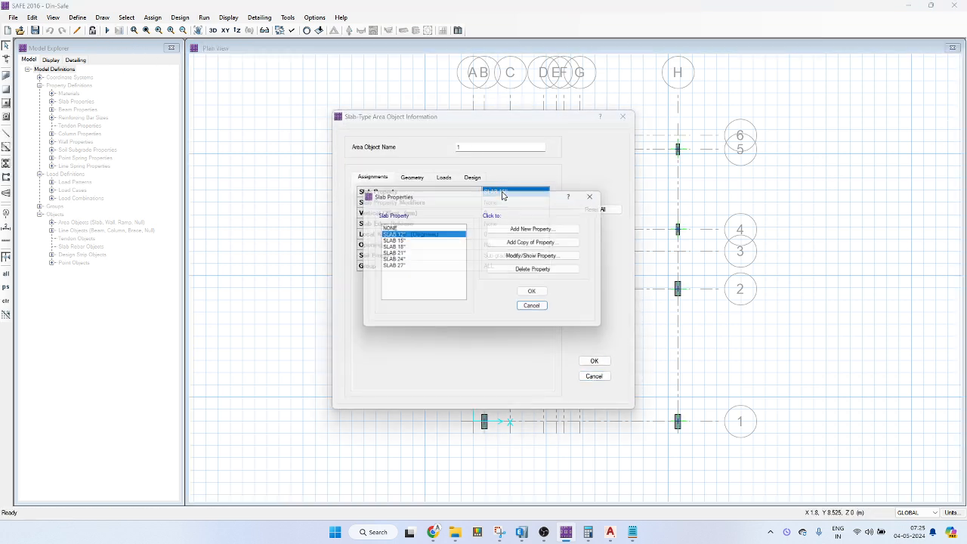
pyautogui.click(416, 267)
pyautogui.click(535, 294)
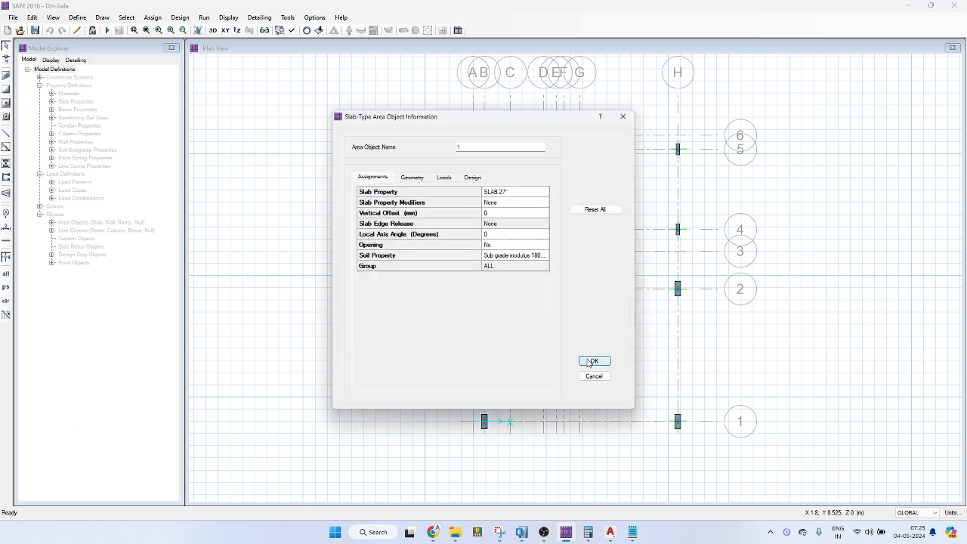
pyautogui.click(594, 360)
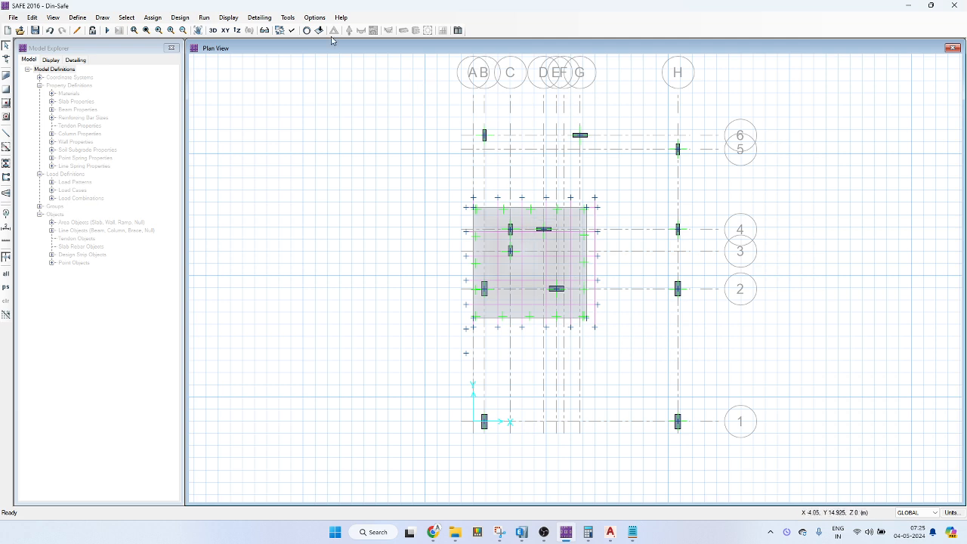
# Run the analysis with the thicker slab and inspect the dead-load displacement contours across it.
pyautogui.click(107, 30)
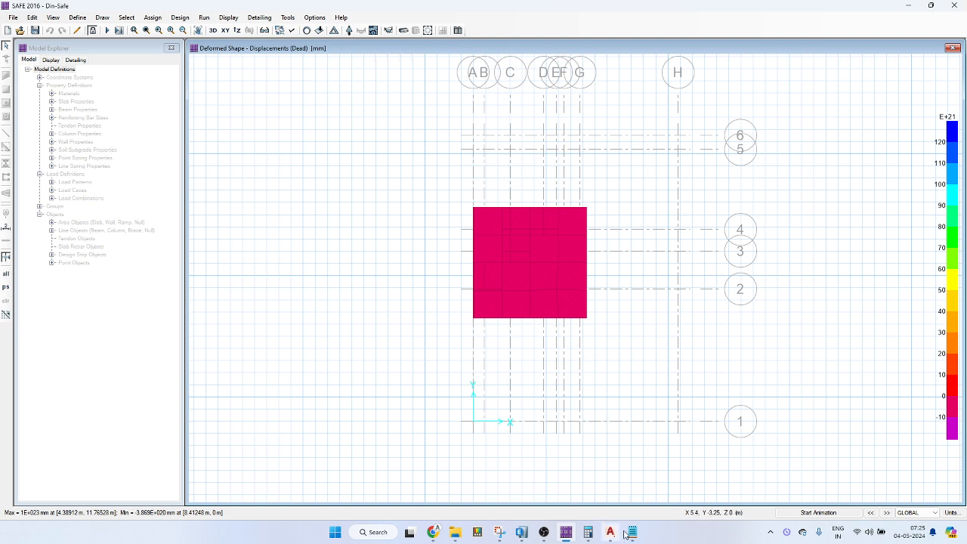
pyautogui.moveTo(633, 534)
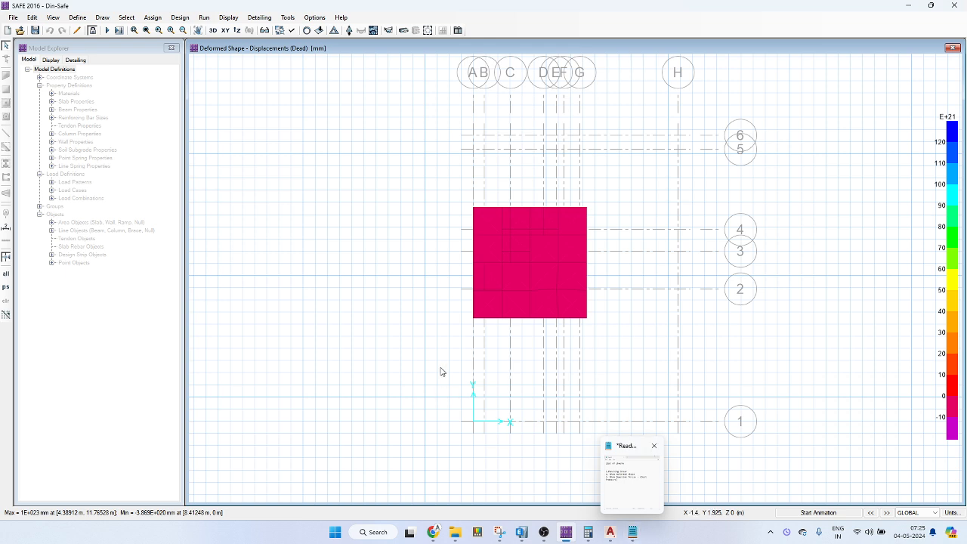
pyautogui.moveTo(501, 214)
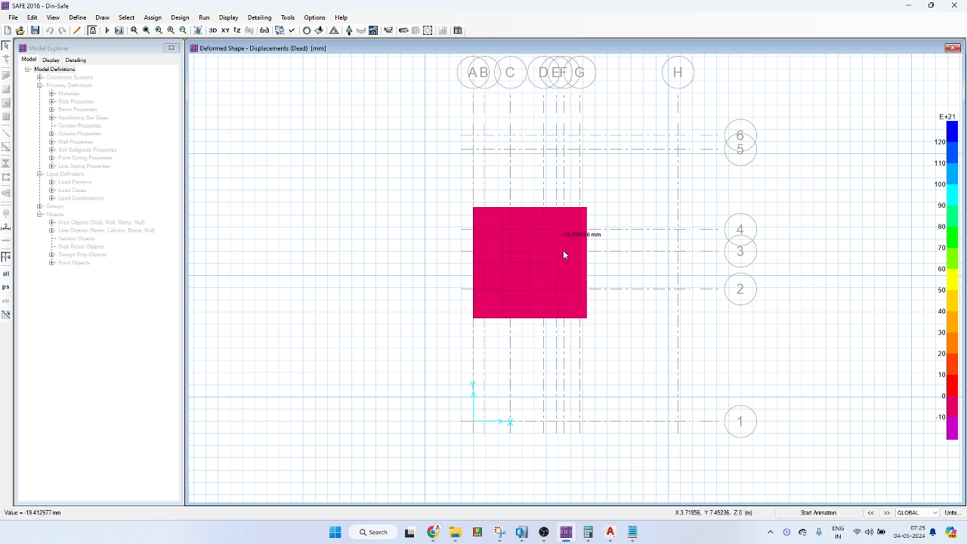
# Display the deformed shape for the unfactored load combination DL+LL+SDL.
pyautogui.click(333, 30)
pyautogui.click(429, 204)
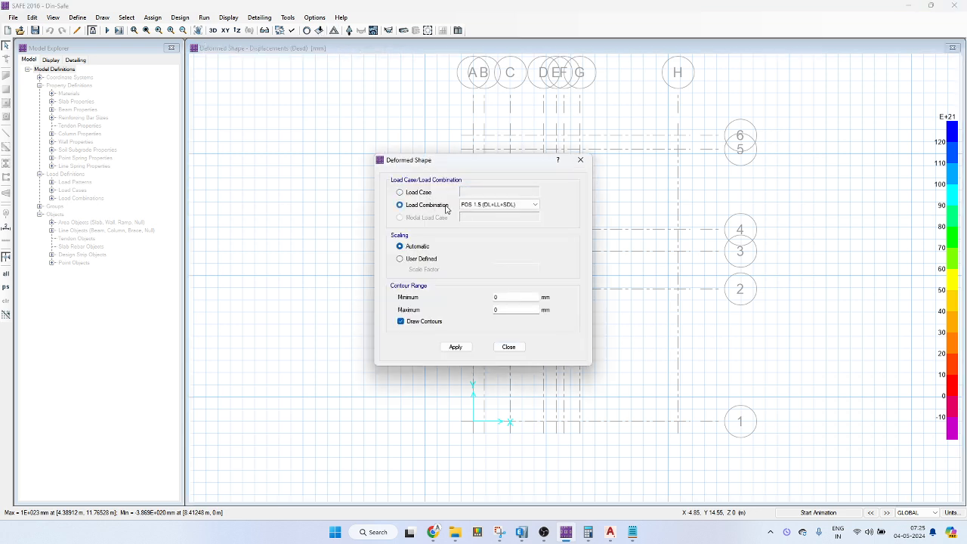
pyautogui.click(502, 204)
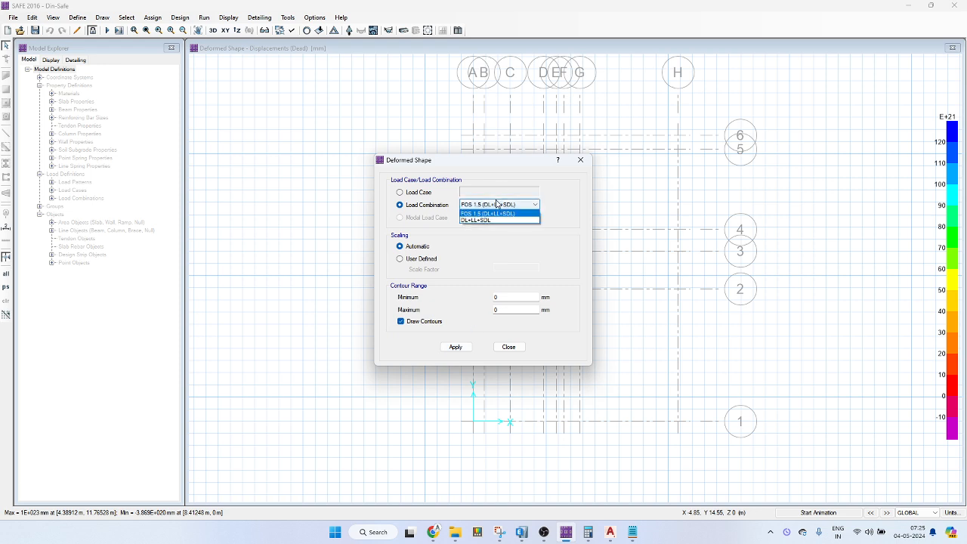
pyautogui.click(491, 220)
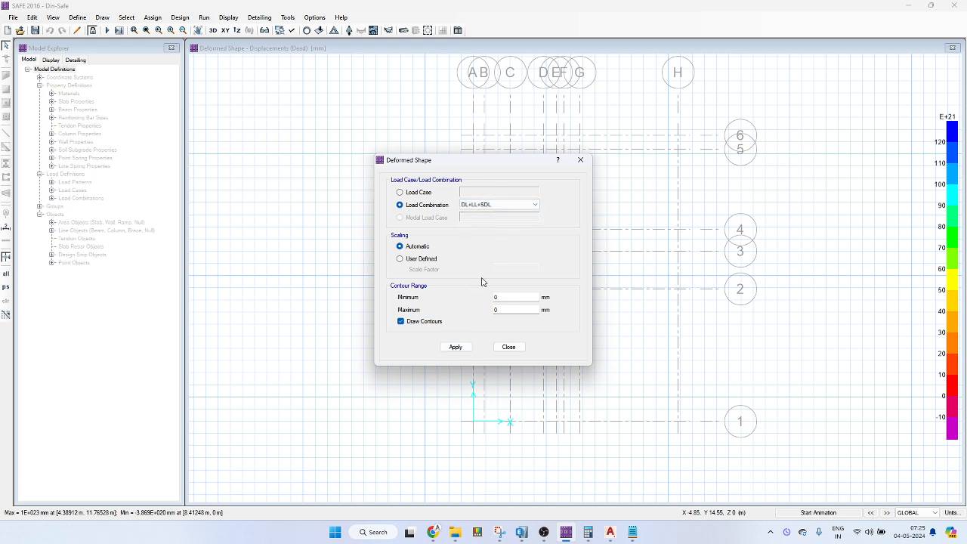
pyautogui.click(509, 347)
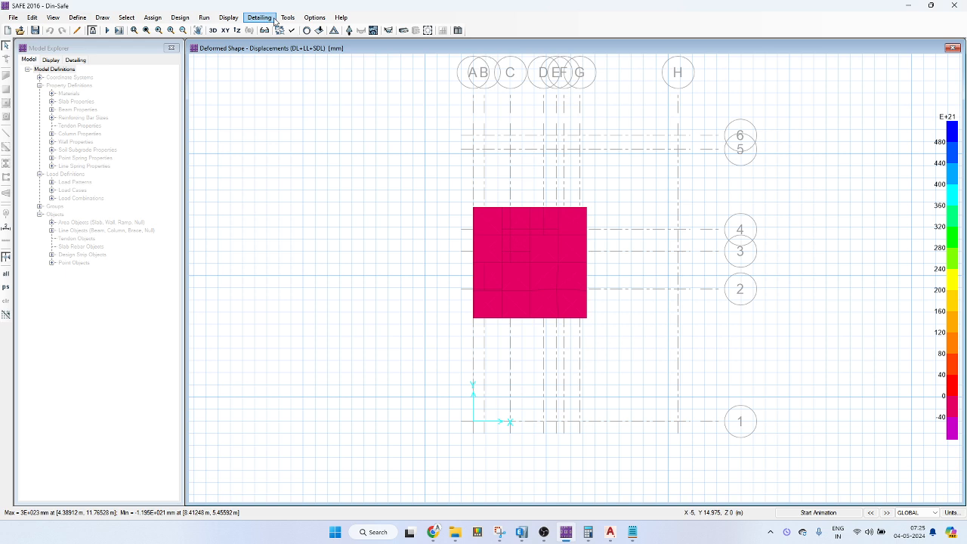
# Display the soil pressure diagram for the load combination DL+LL+SDL and check the values on the slab.
pyautogui.click(229, 18)
pyautogui.click(270, 77)
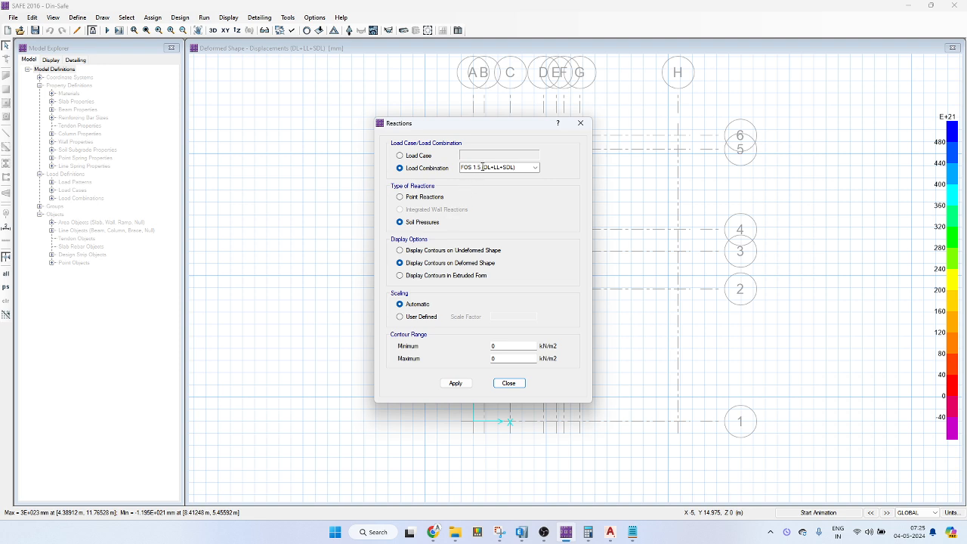
pyautogui.click(482, 167)
pyautogui.click(533, 166)
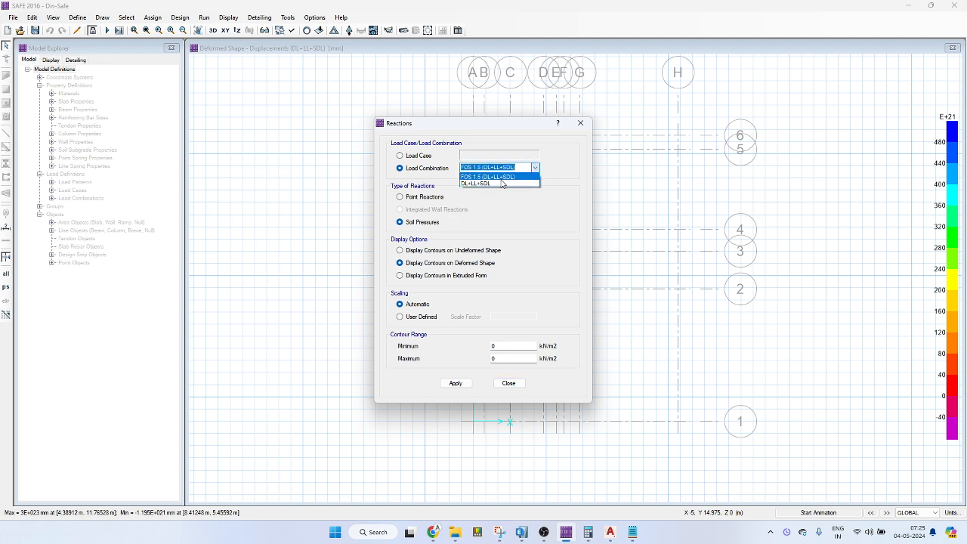
pyautogui.click(502, 183)
pyautogui.click(456, 383)
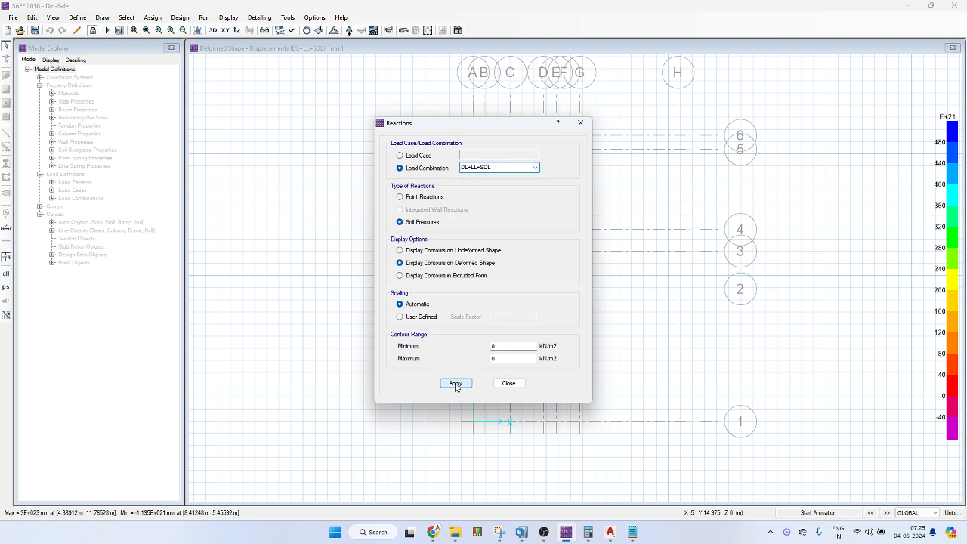
pyautogui.click(520, 384)
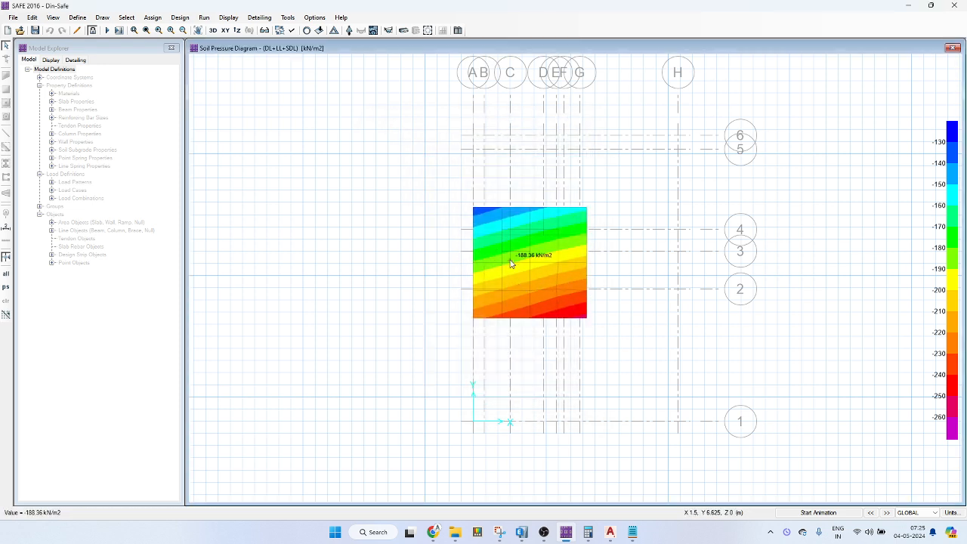
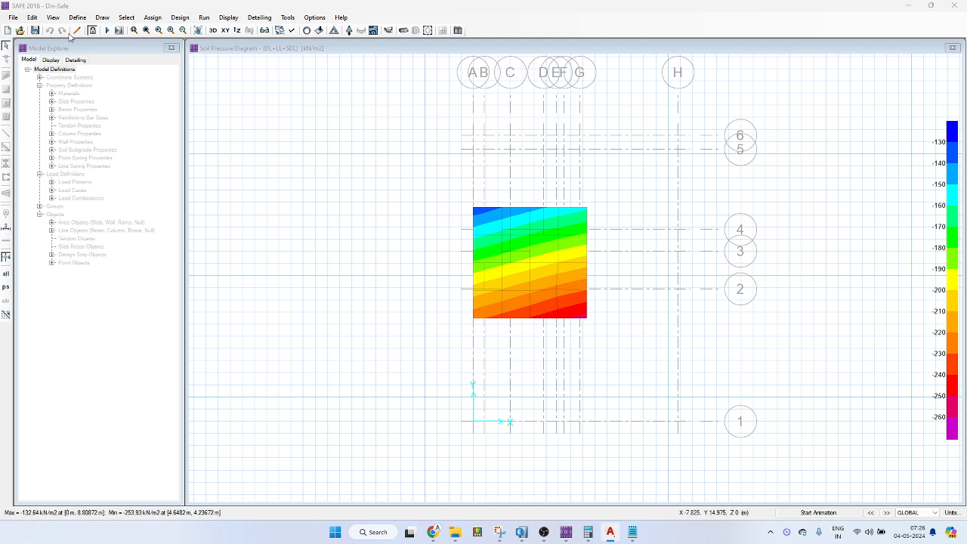
# Unlock the model for editing, deleting its analysis results.
pyautogui.click(92, 31)
pyautogui.click(511, 300)
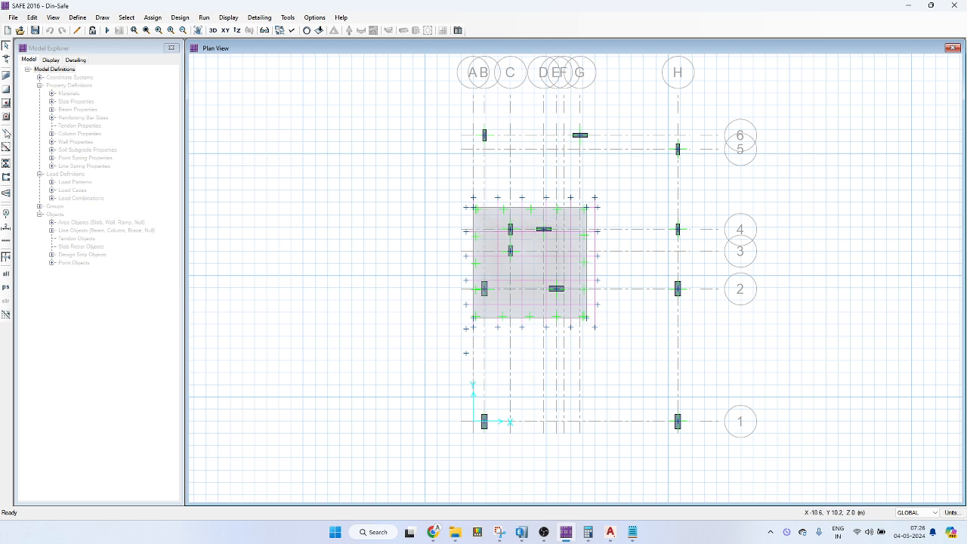
pyautogui.click(5, 133)
pyautogui.click(904, 98)
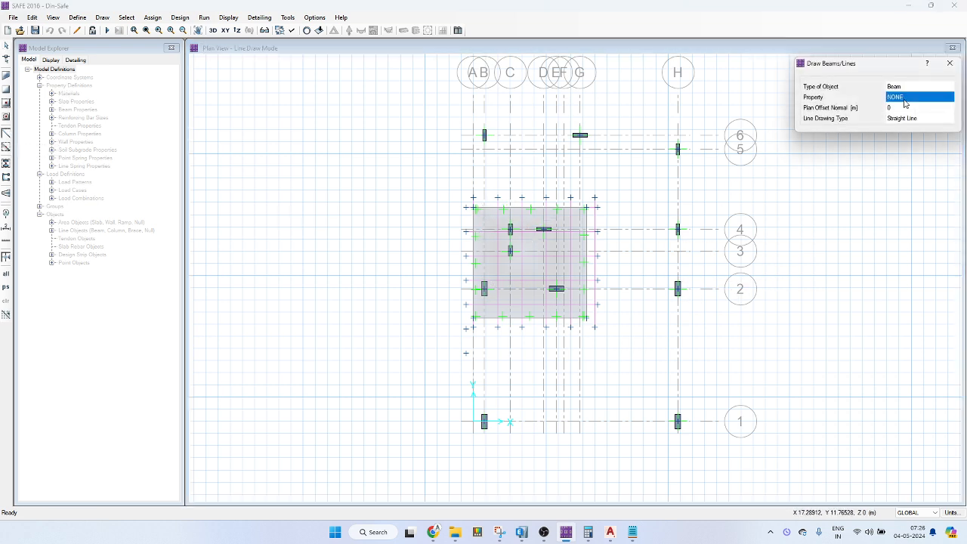
pyautogui.click(472, 231)
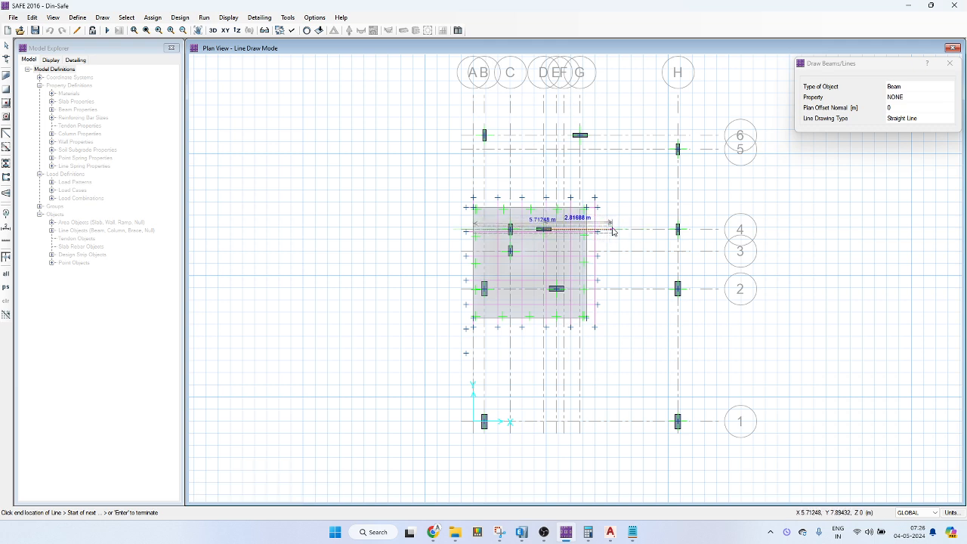
pyautogui.press('Escape')
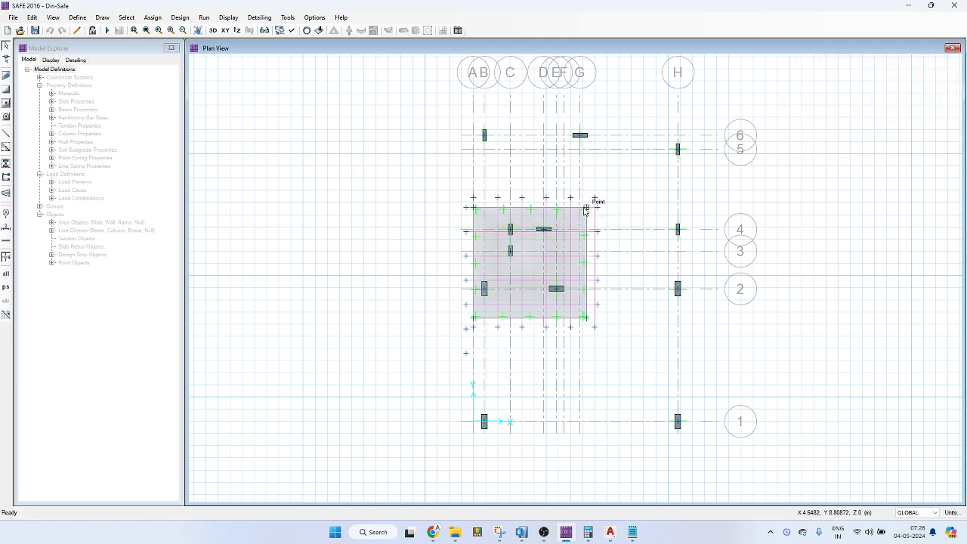
pyautogui.click(585, 207)
pyautogui.click(586, 317)
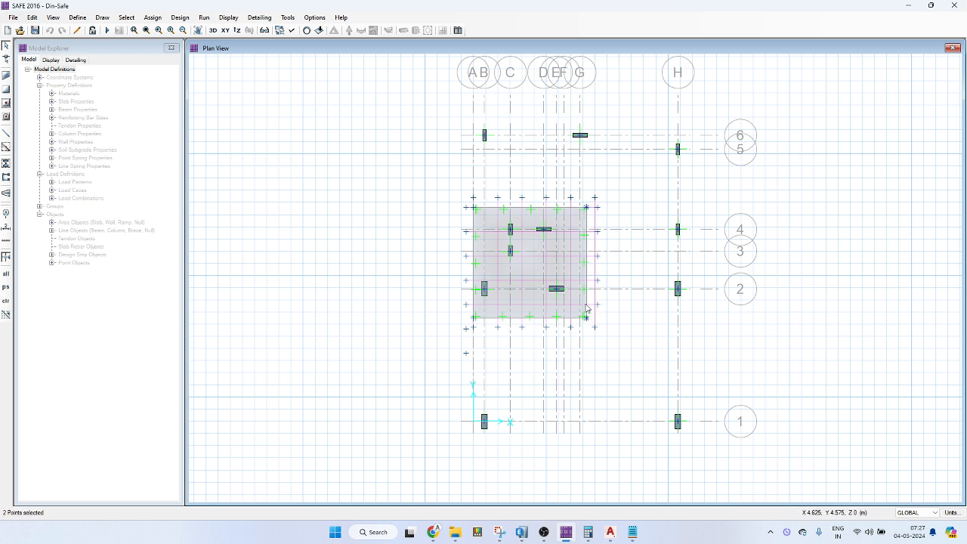
pyautogui.press('Escape')
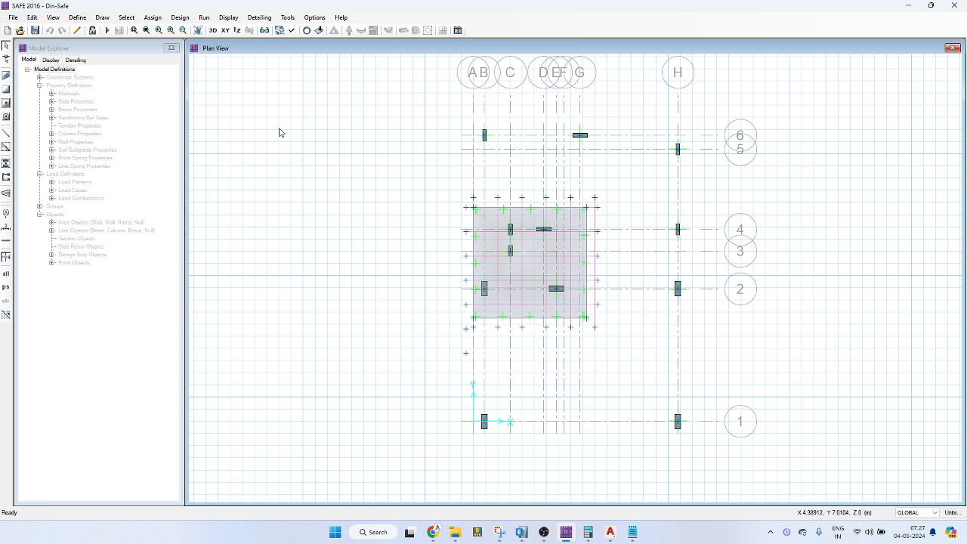
pyautogui.click(6, 136)
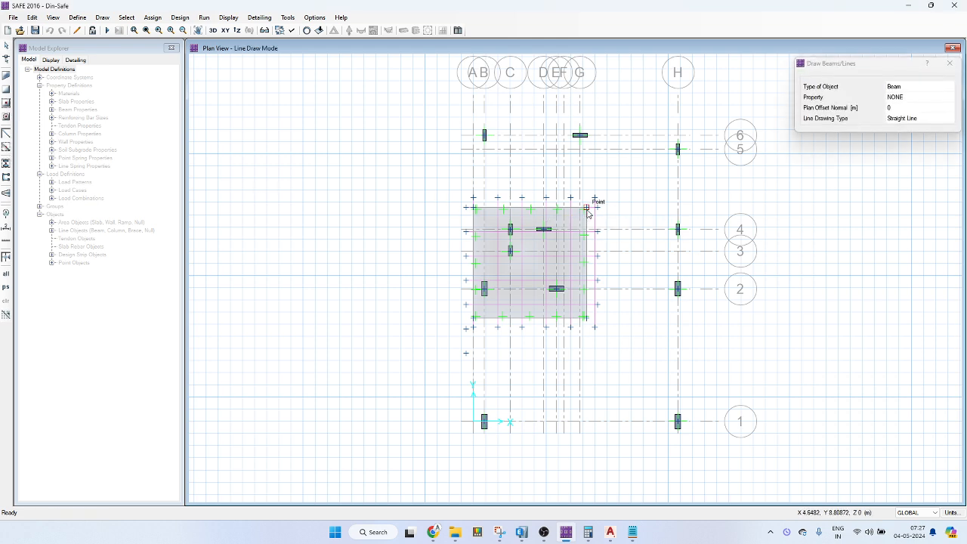
pyautogui.click(586, 207)
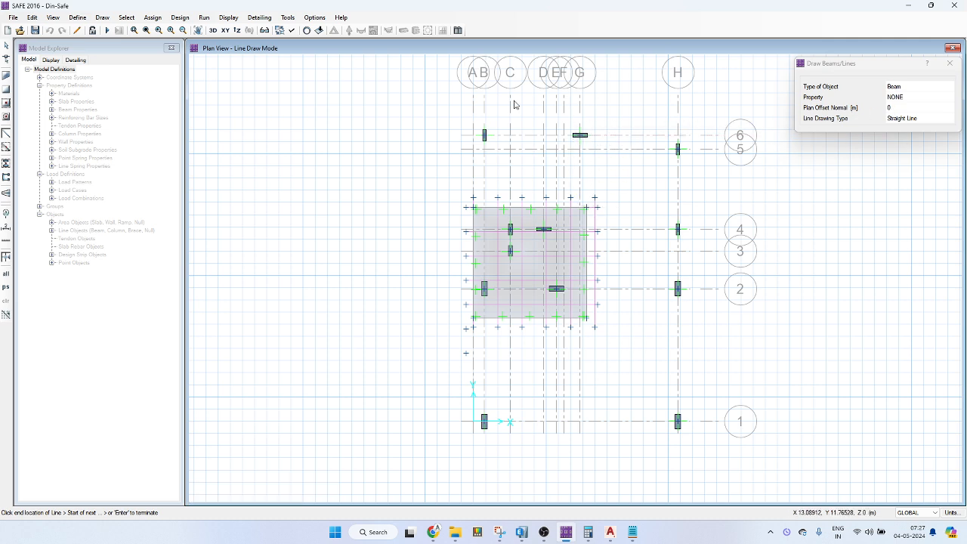
# Switch the model's units to the U.S. Defaults.
pyautogui.press('Return')
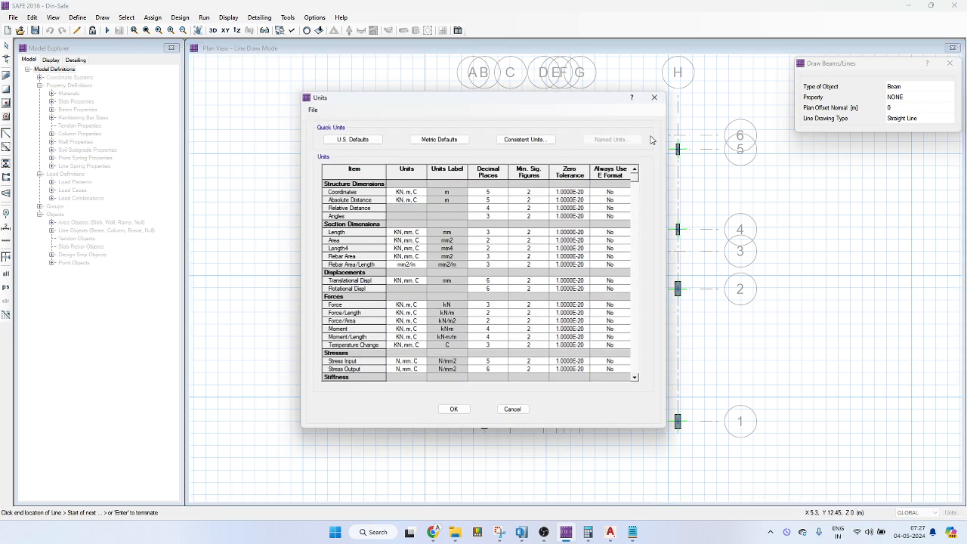
pyautogui.click(353, 139)
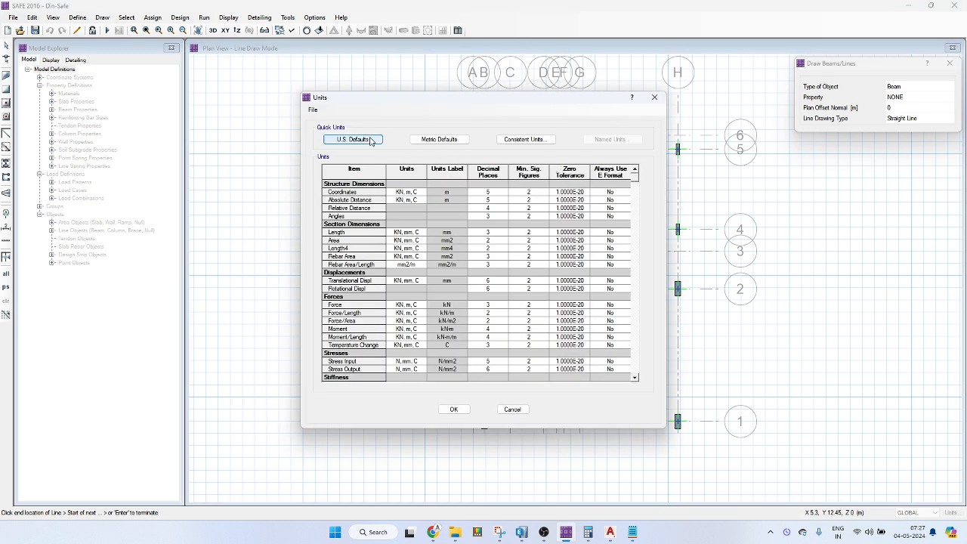
pyautogui.click(453, 408)
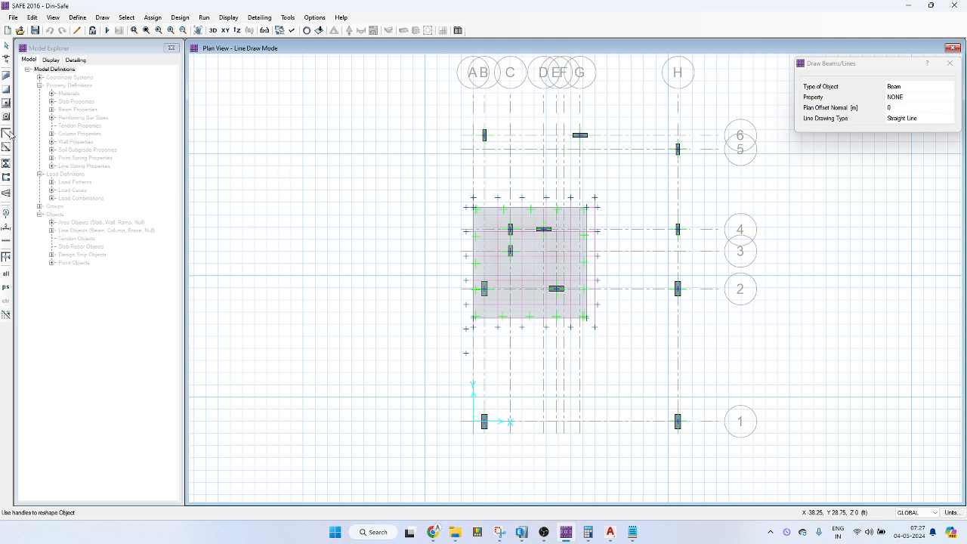
# Start the beam/line drawing tool and set its normal plan offset to 2 ft.
pyautogui.click(9, 135)
pyautogui.click(898, 109)
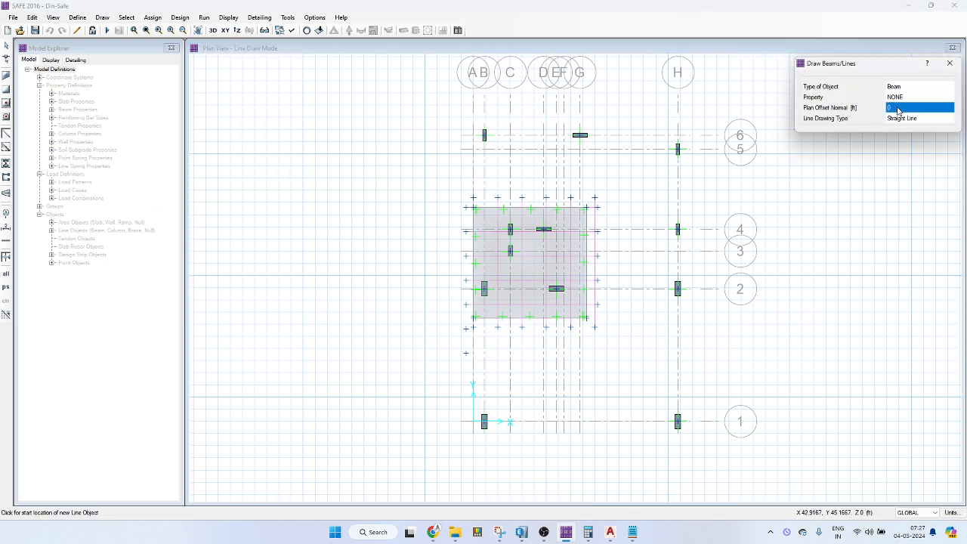
pyautogui.write('2')
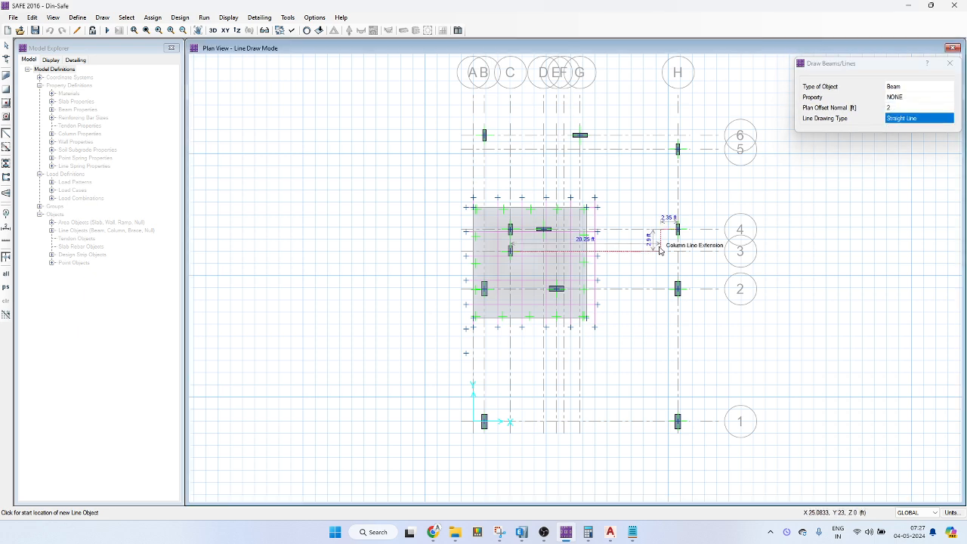
# Draw 2 ft offset lines outside the foundation slab's right and lower edges, running from slab corner to slab corner.
pyautogui.click(677, 228)
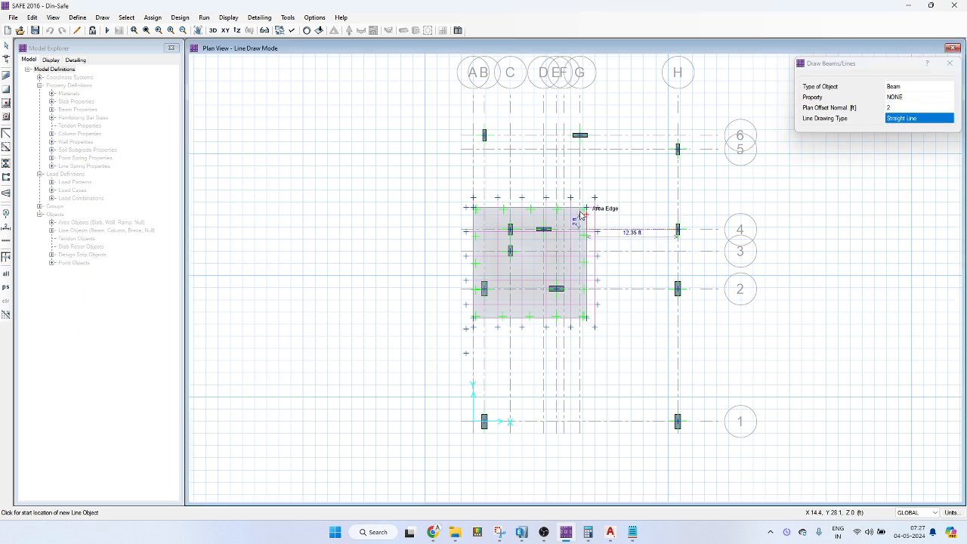
pyautogui.click(586, 318)
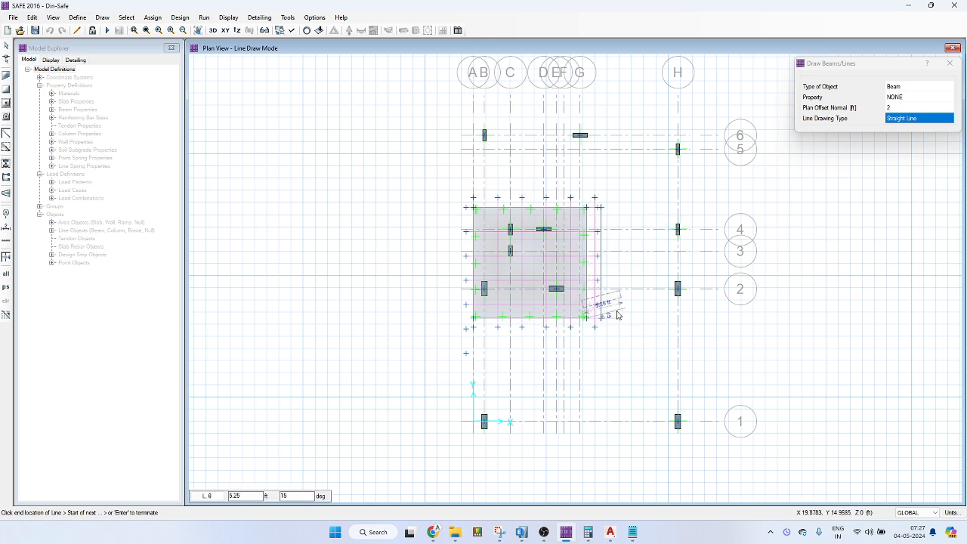
pyautogui.rightClick(616, 314)
pyautogui.click(474, 318)
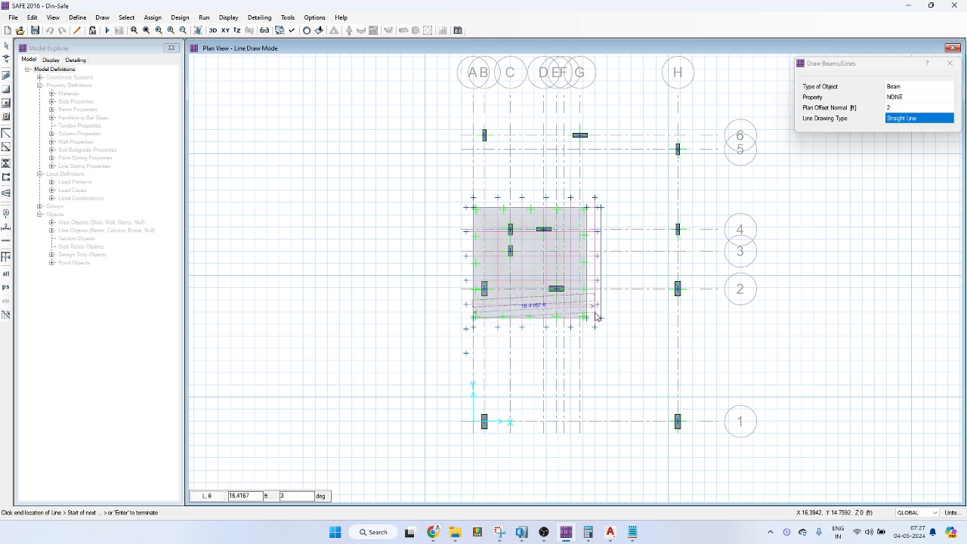
pyautogui.rightClick(597, 317)
pyautogui.click(586, 318)
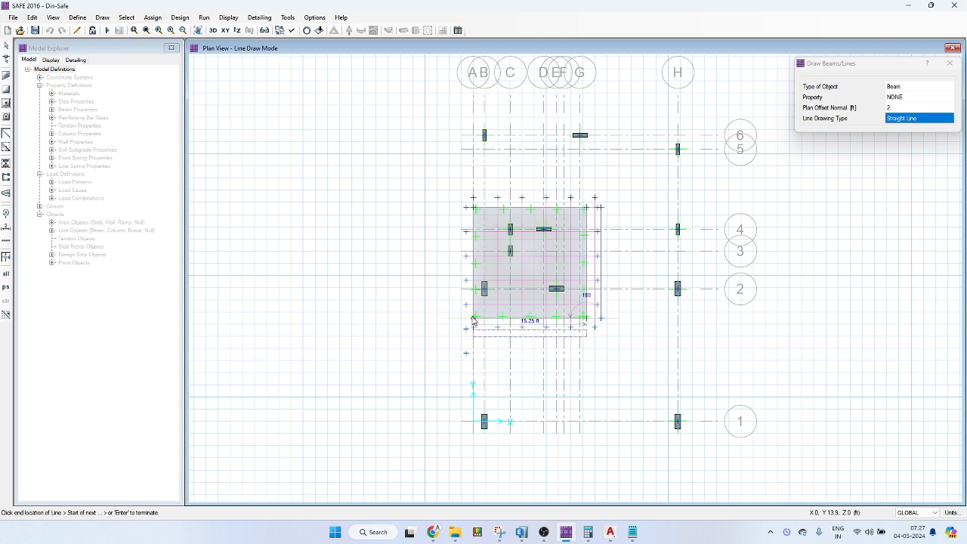
pyautogui.click(475, 318)
pyautogui.press('Escape')
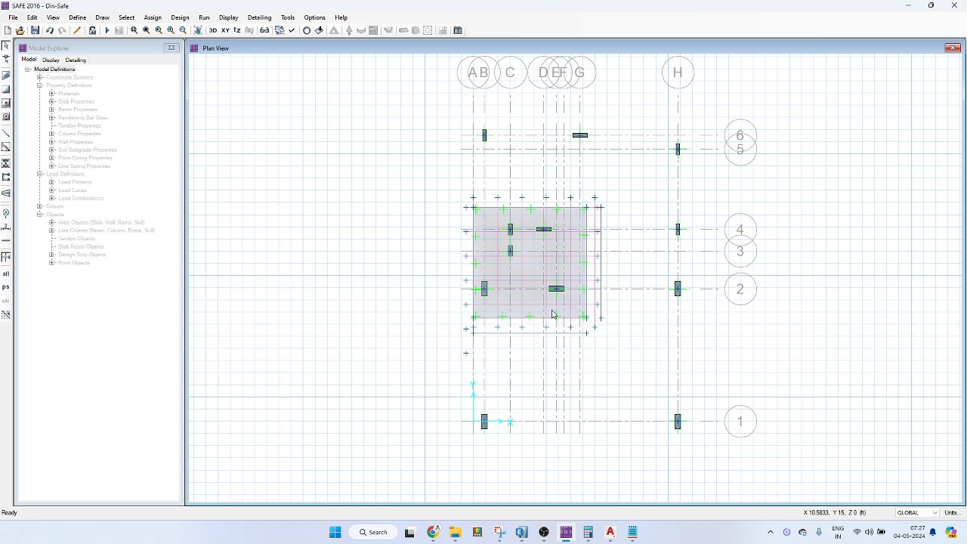
pyautogui.click(530, 313)
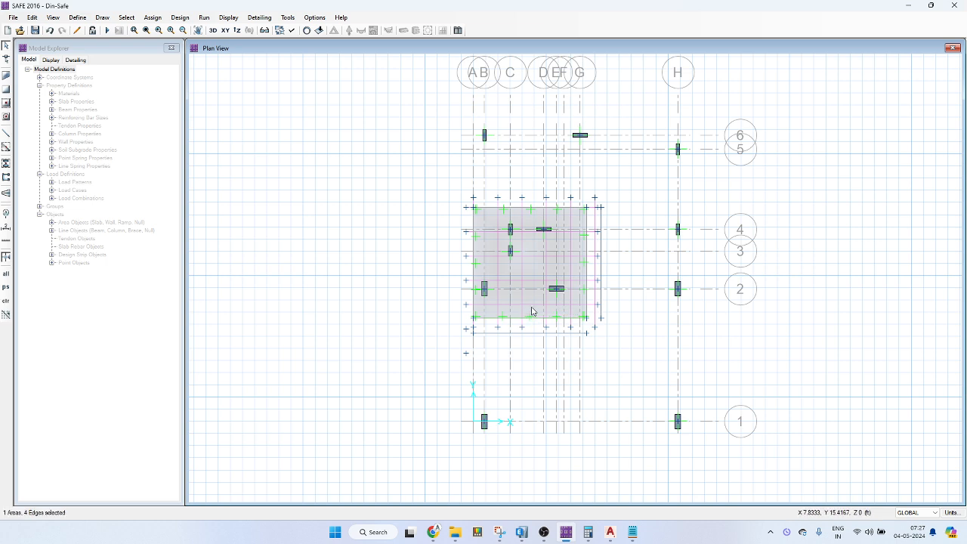
pyautogui.press('Delete')
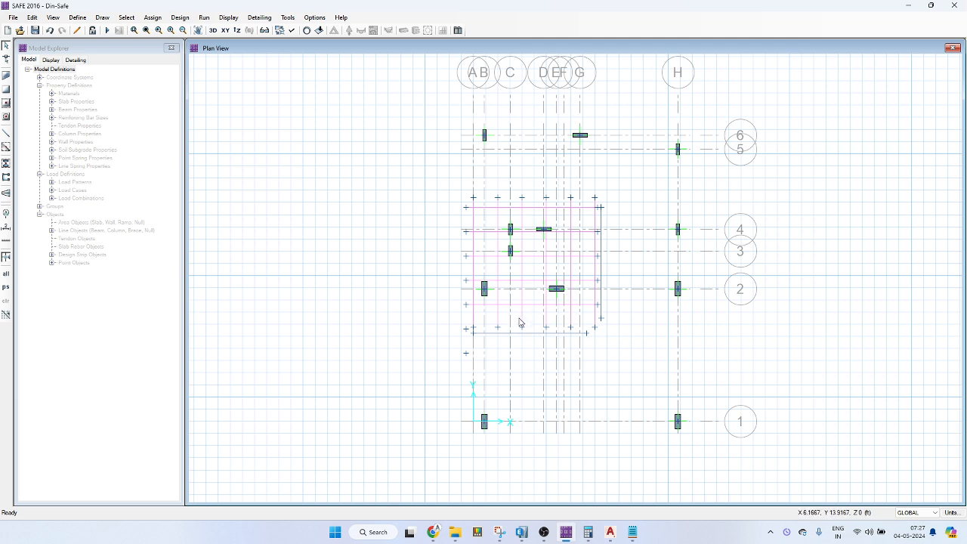
pyautogui.hotkey('ctrl', 'z')
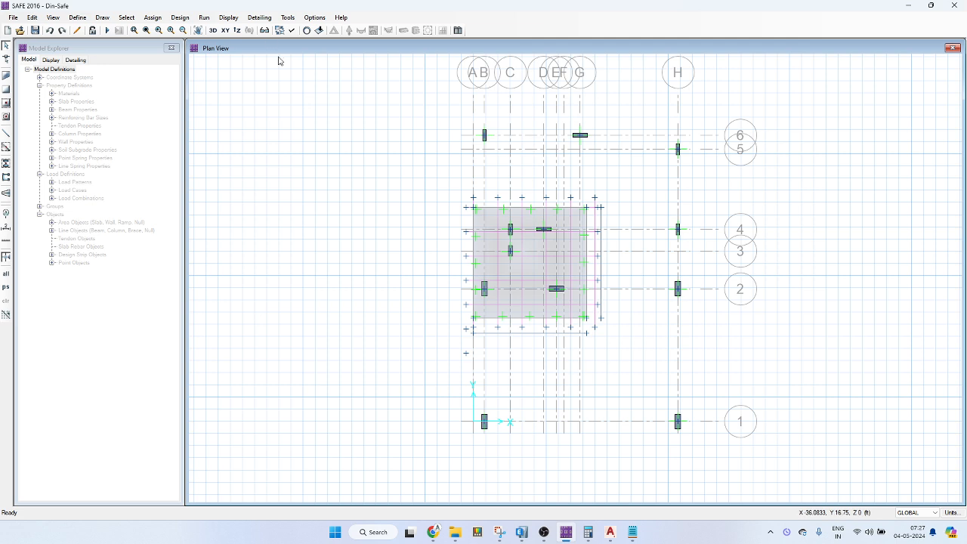
# Draw a rectangular slab with property SLAB 18" from the right offset line's upper end to the lower offset line's left end.
pyautogui.click(5, 90)
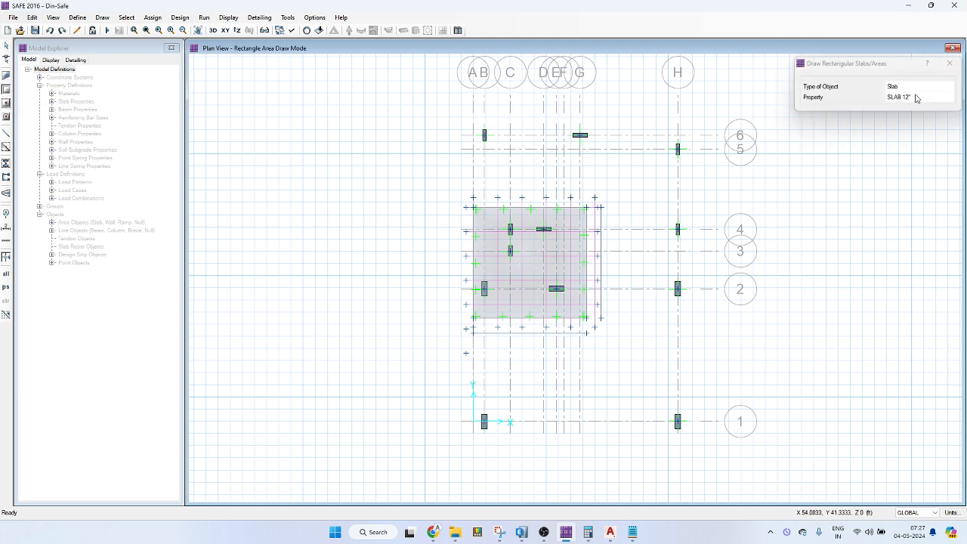
pyautogui.click(915, 98)
pyautogui.click(917, 98)
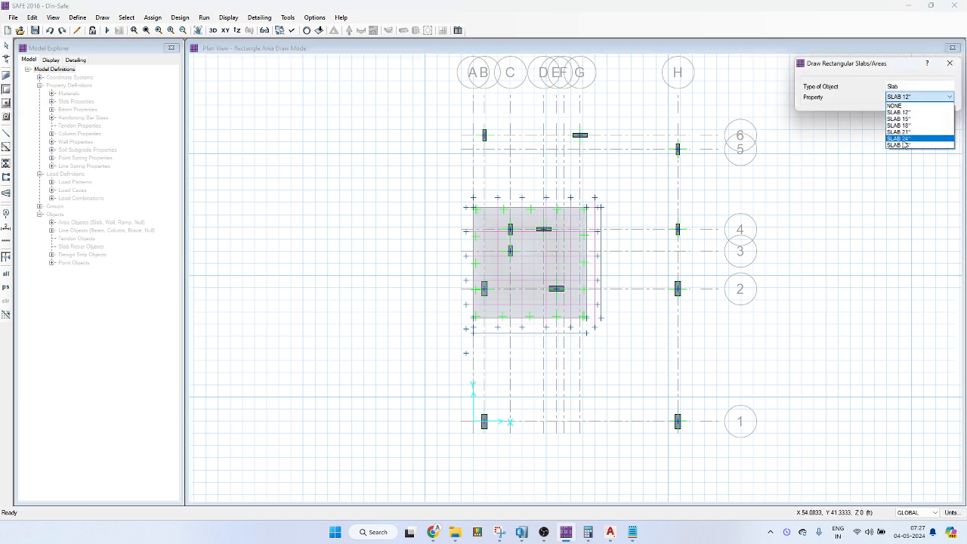
pyautogui.click(899, 125)
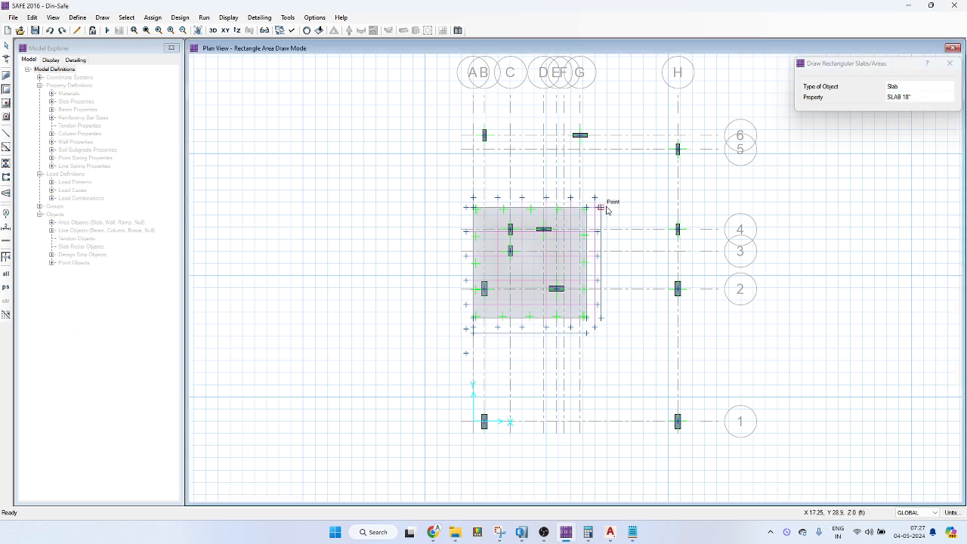
pyautogui.moveTo(603, 209); pyautogui.dragTo(474, 338)
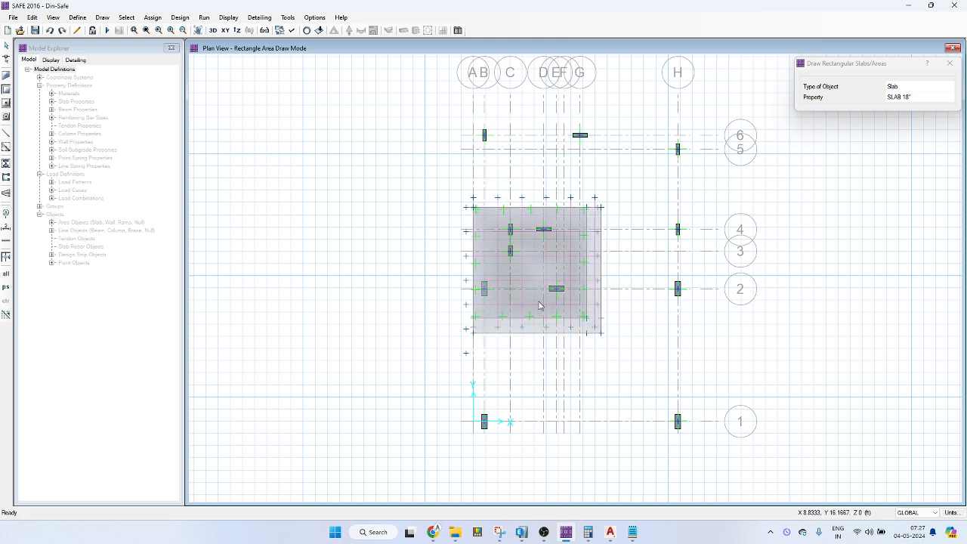
pyautogui.press('Escape')
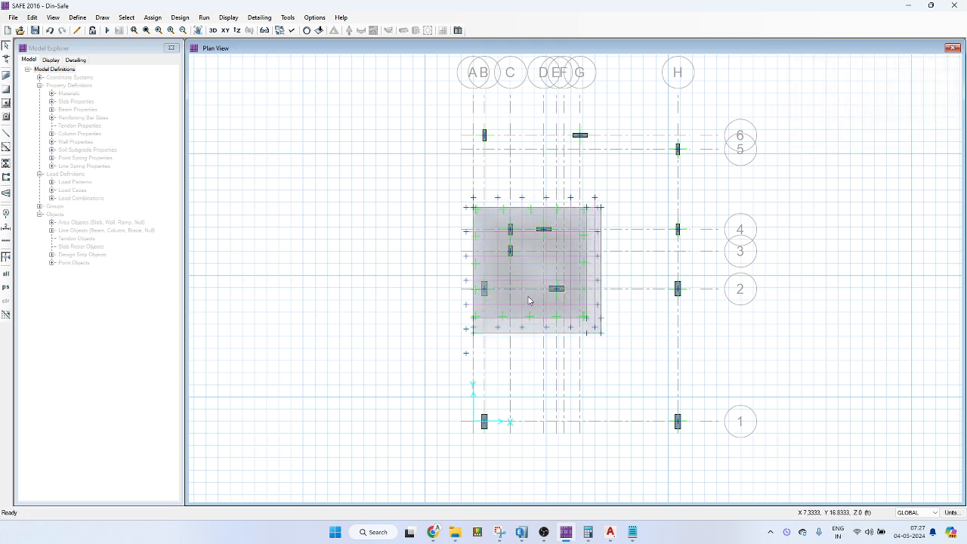
# Delete both overlapping foundation slabs, the original and the enlarged one.
pyautogui.click(531, 299)
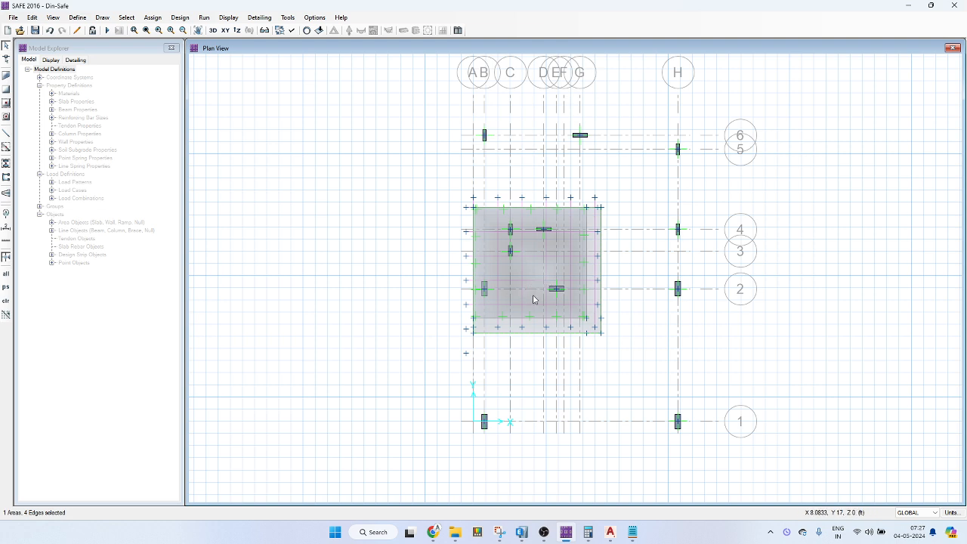
pyautogui.click(534, 303)
pyautogui.click(534, 300)
pyautogui.click(534, 299)
pyautogui.click(533, 299)
pyautogui.click(531, 299)
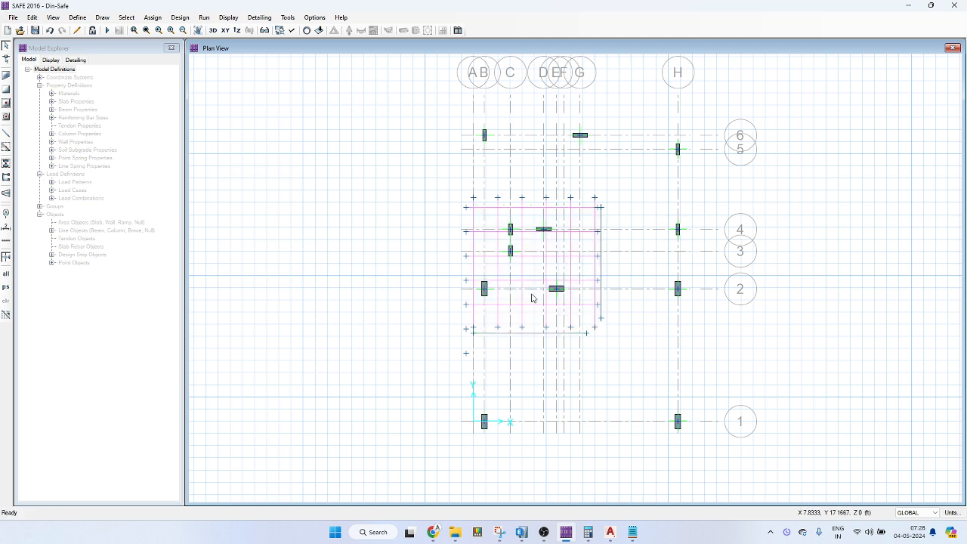
# Redraw the enlarged SLAB 18" rectangle from the lower offset line's left end to the right offset line's upper end.
pyautogui.click(6, 99)
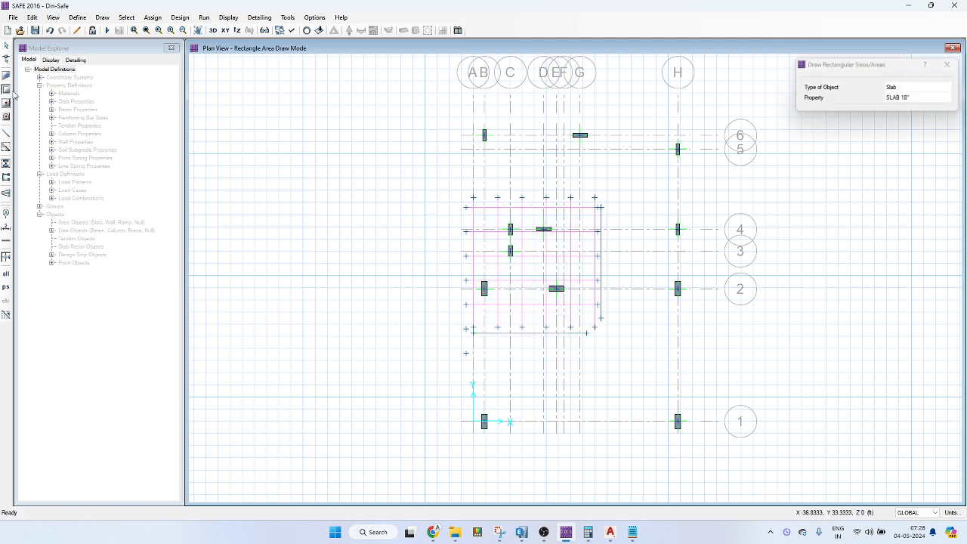
pyautogui.moveTo(473, 331); pyautogui.dragTo(604, 213)
pyautogui.press('Escape')
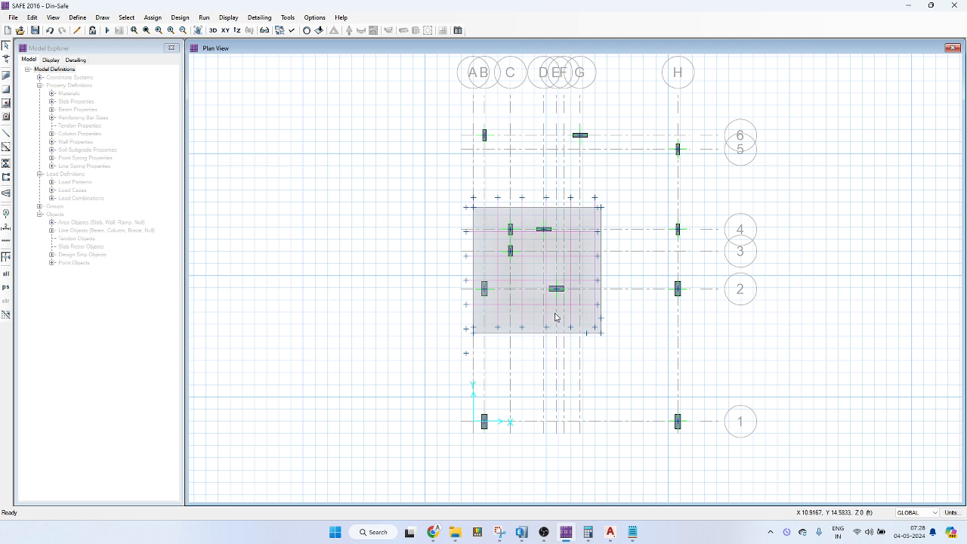
# Undo and redo the recent slab edits to compare the original slab with the enlarged one.
pyautogui.hotkey('ctrl', 'z')
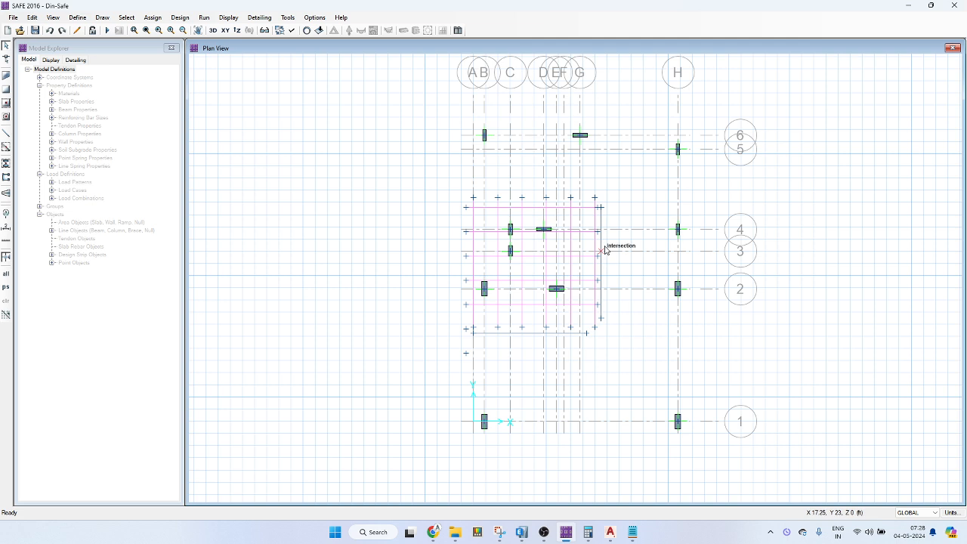
pyautogui.hotkey('ctrl', 'y')
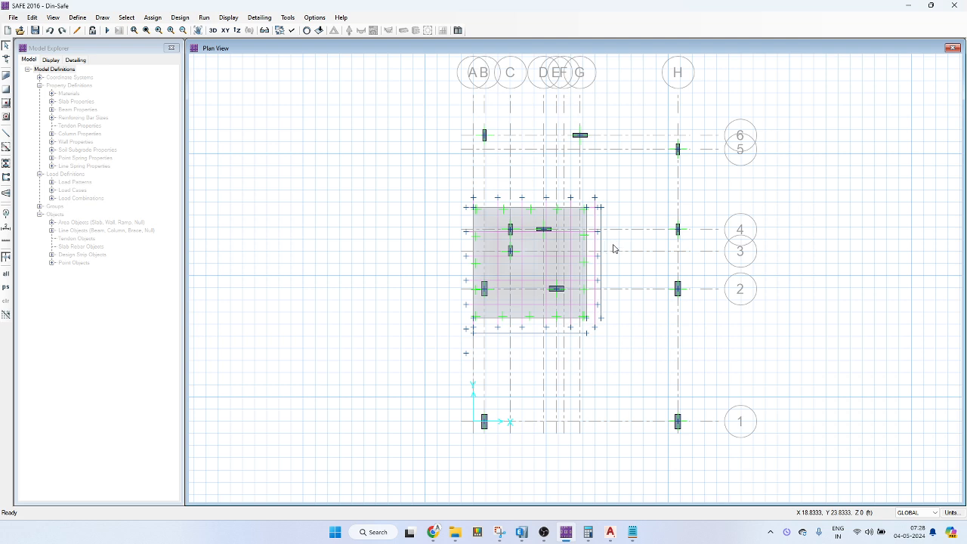
pyautogui.hotkey('ctrl', 'y')
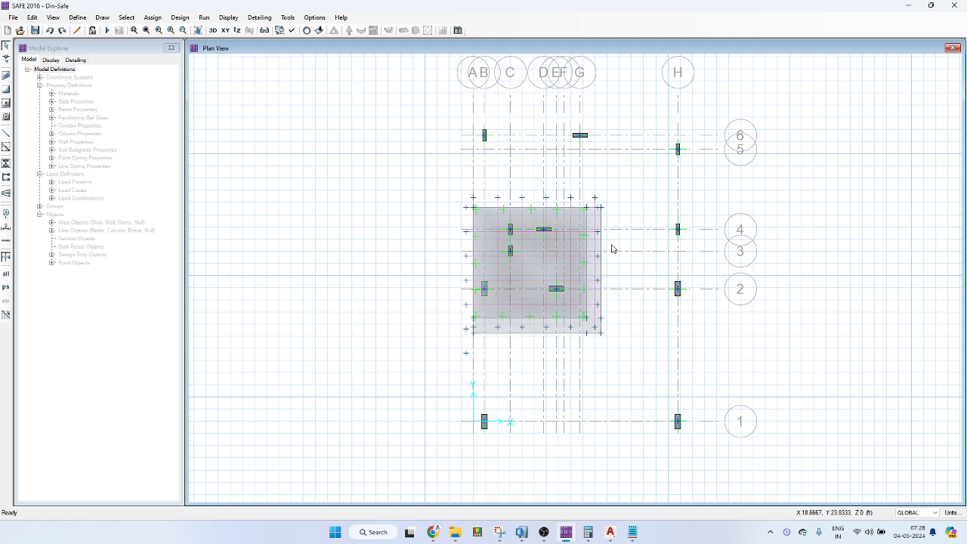
pyautogui.hotkey('ctrl', 'z')
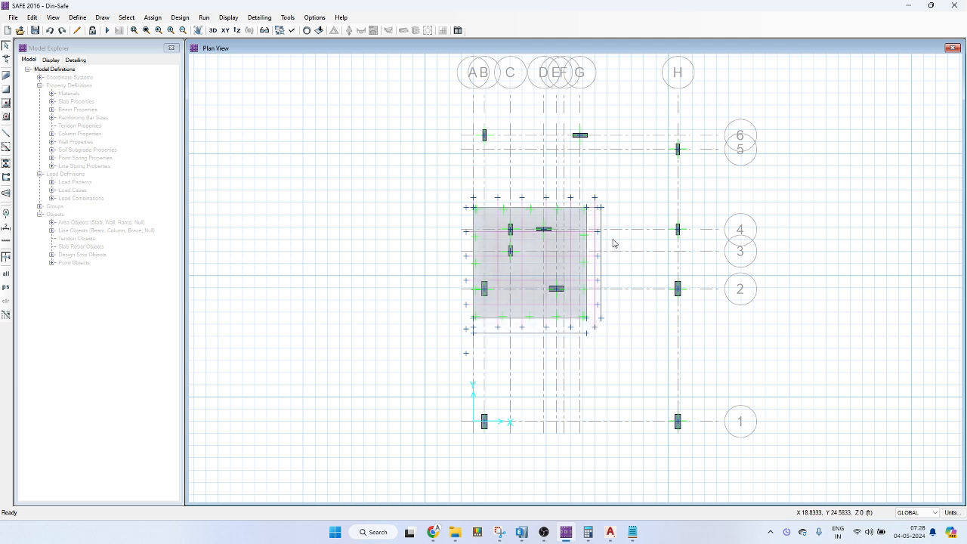
pyautogui.hotkey('ctrl', 'y')
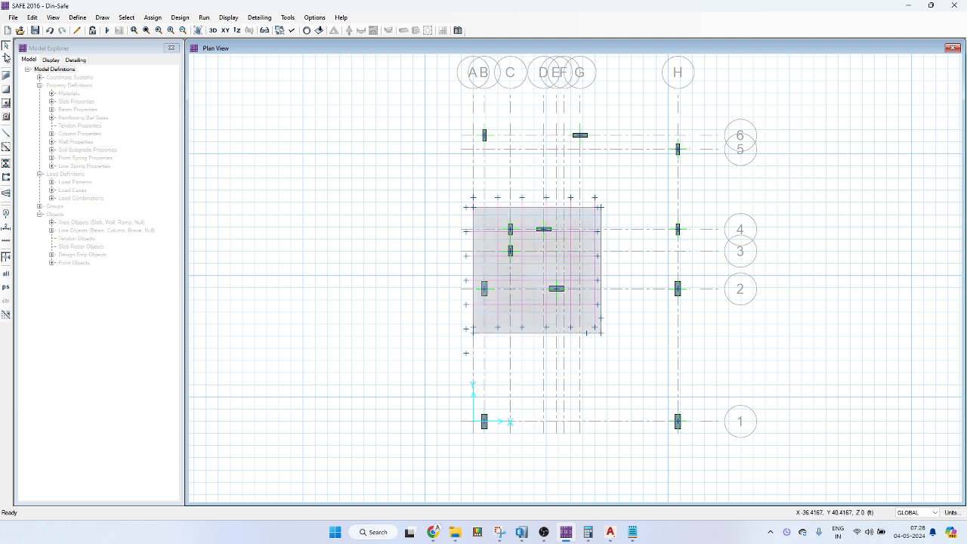
pyautogui.click(533, 308)
pyautogui.hotkey('ctrl', 'r')
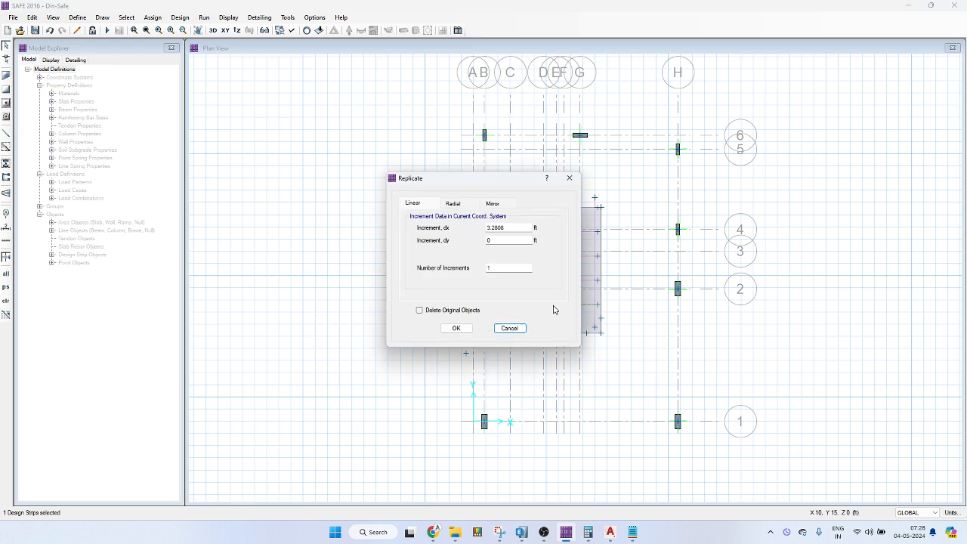
pyautogui.click(456, 328)
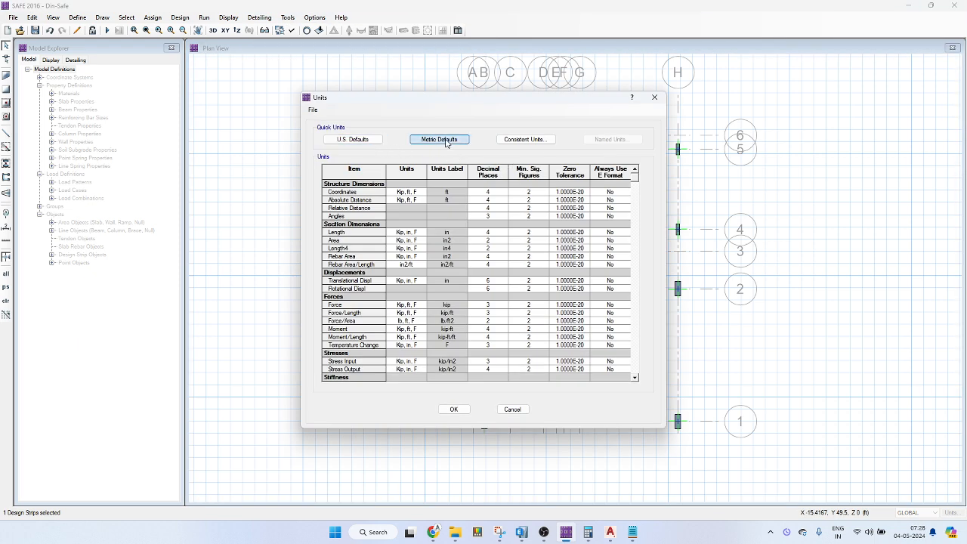
# Switch the model's units to the Metric Defaults.
pyautogui.click(449, 141)
pyautogui.click(454, 409)
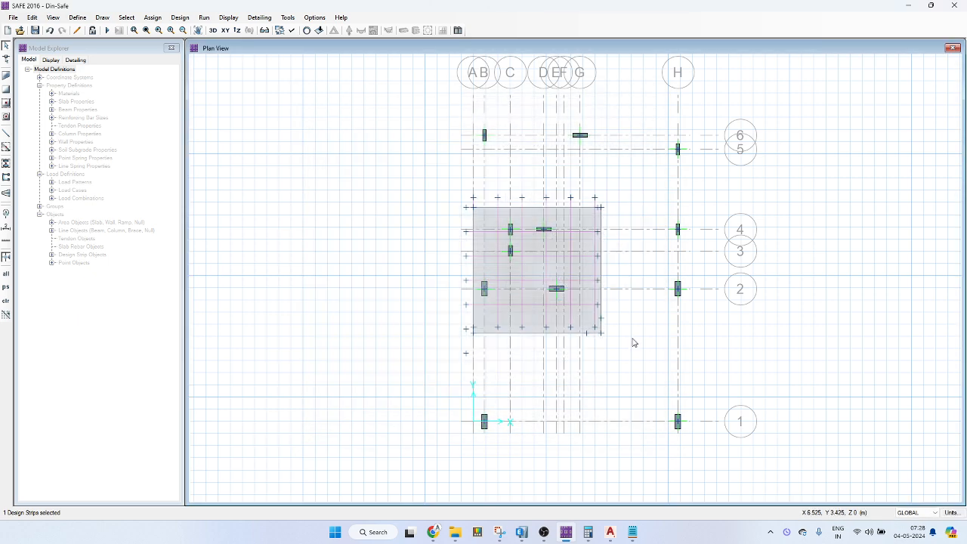
# Replicate the lowest horizontal design strip below grid 2 linearly with dx 0 and dy -1 m.
pyautogui.click(537, 306)
pyautogui.click(536, 305)
pyautogui.click(537, 305)
pyautogui.click(533, 305)
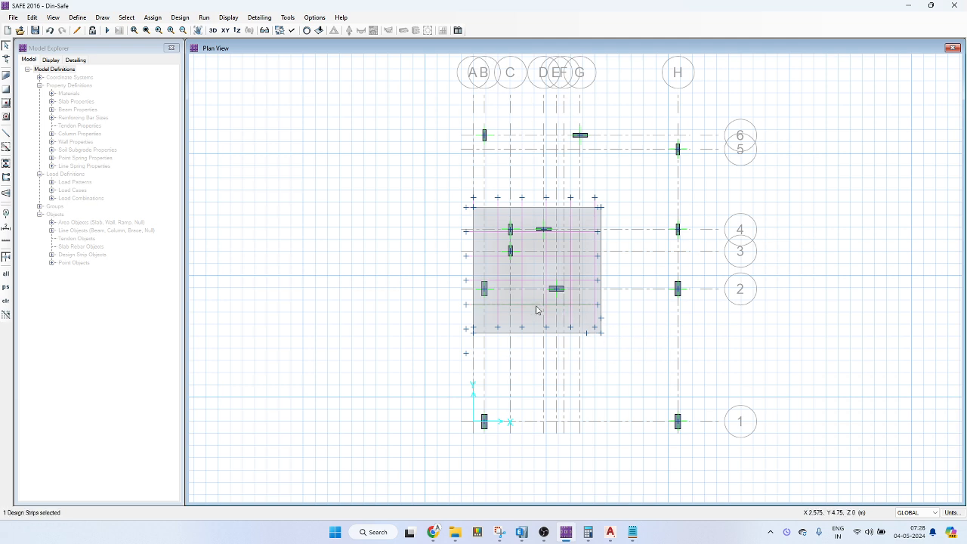
pyautogui.hotkey('ctrl', 'r')
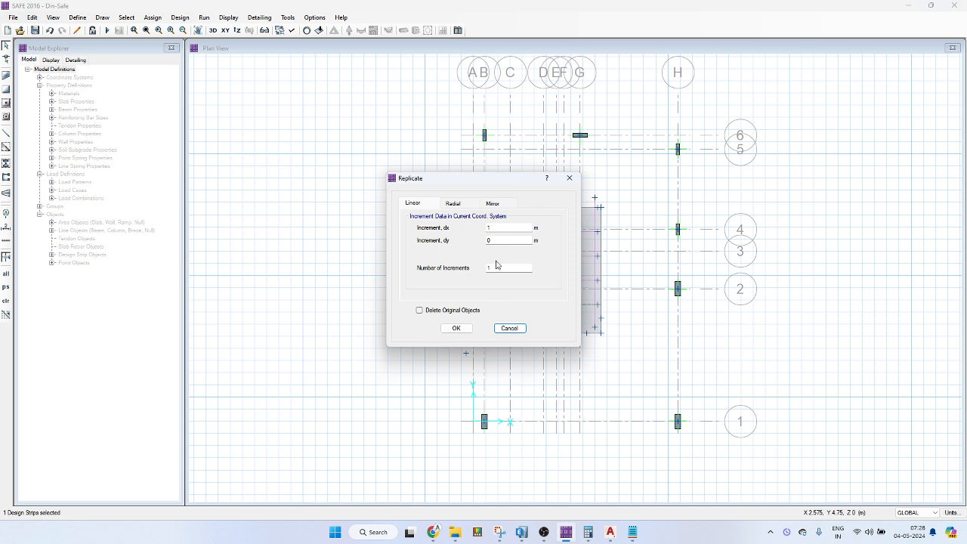
pyautogui.doubleClick(488, 228)
pyautogui.doubleClick(488, 240)
pyautogui.write('-1')
pyautogui.click(456, 328)
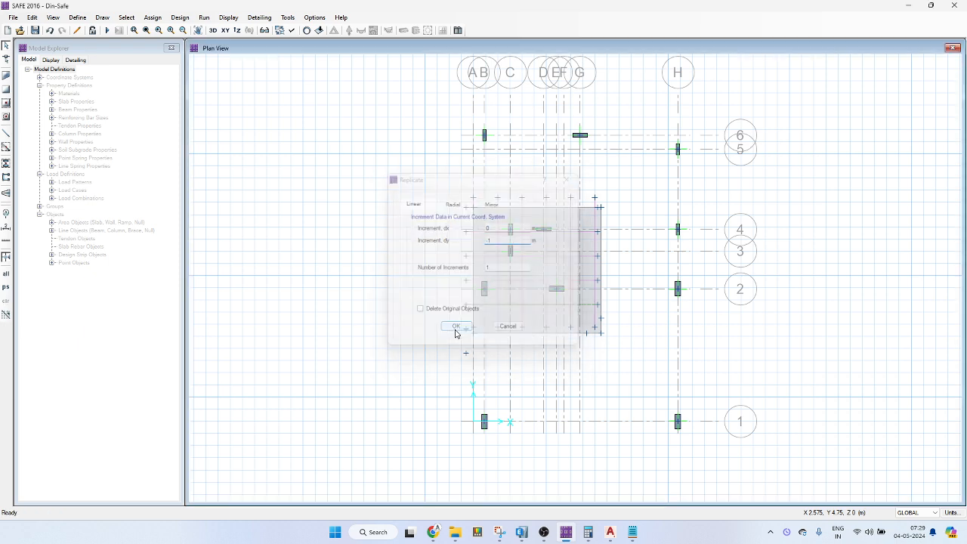
# Replicate the outermost vertical design strip beyond grid G near the slab's right edge.
pyautogui.click(599, 248)
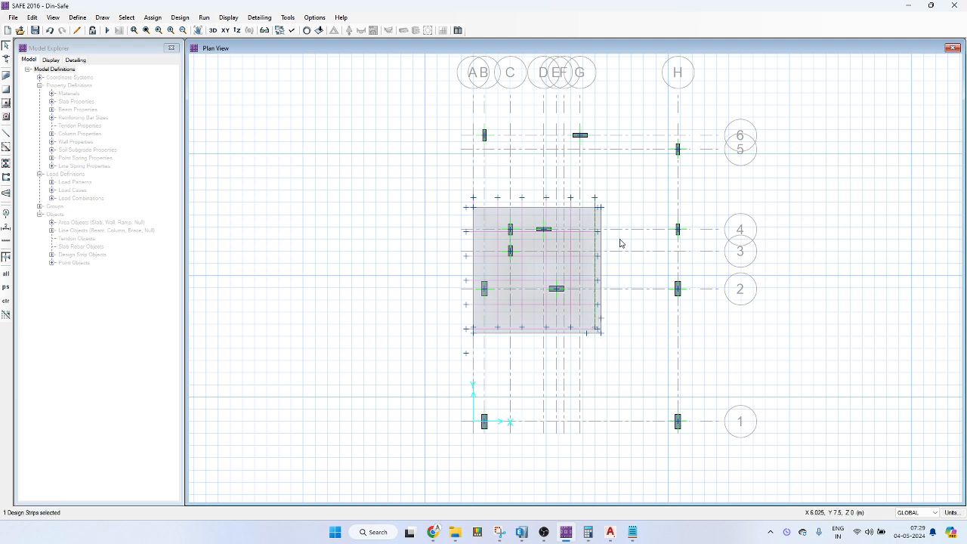
pyautogui.hotkey('ctrl', 'r')
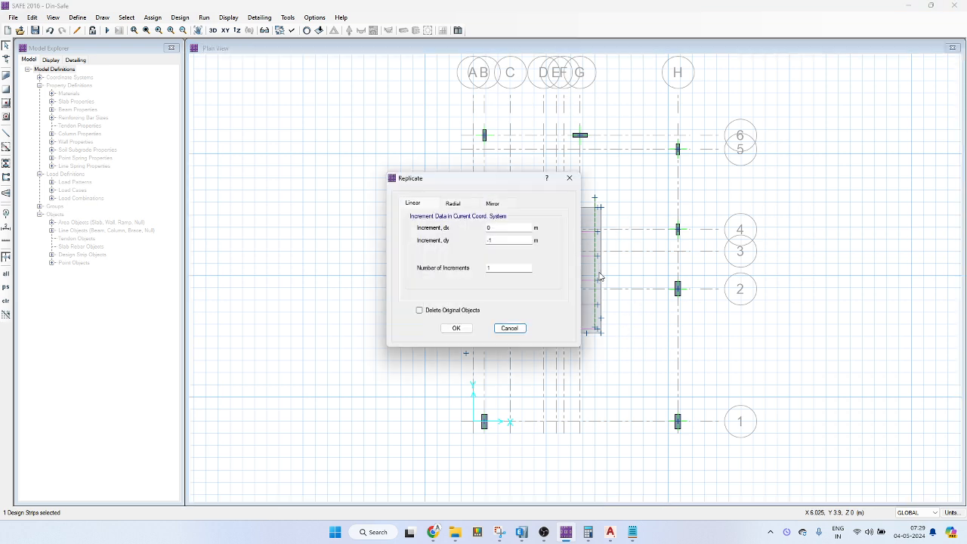
pyautogui.press('Return')
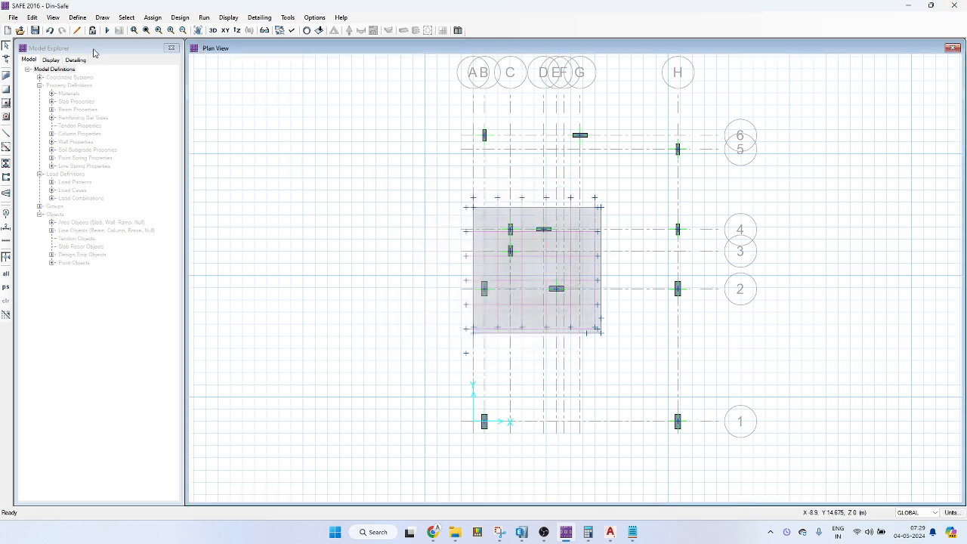
# Run the analysis on the enlarged slab and display its punching shear capacity ratios.
pyautogui.rightClick(563, 247)
pyautogui.click(623, 117)
pyautogui.click(108, 31)
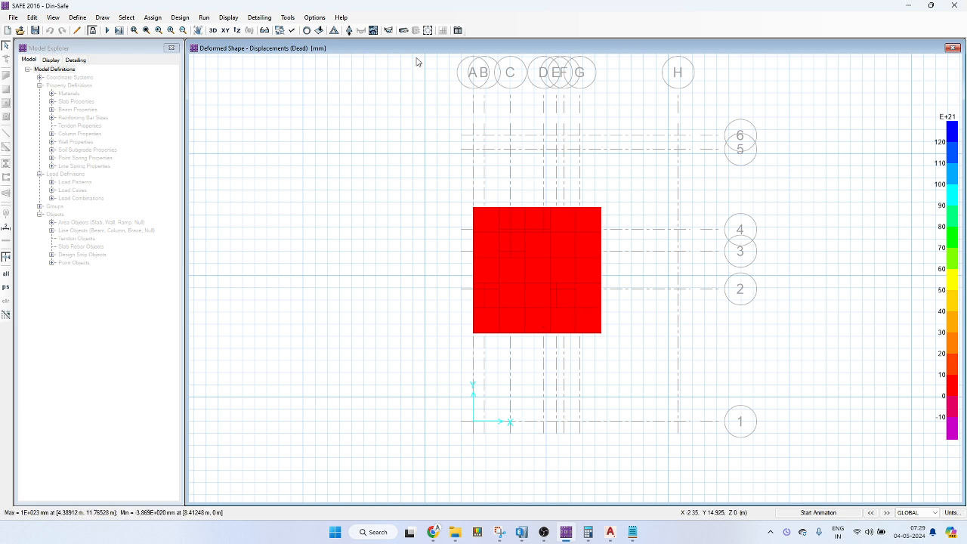
pyautogui.click(427, 31)
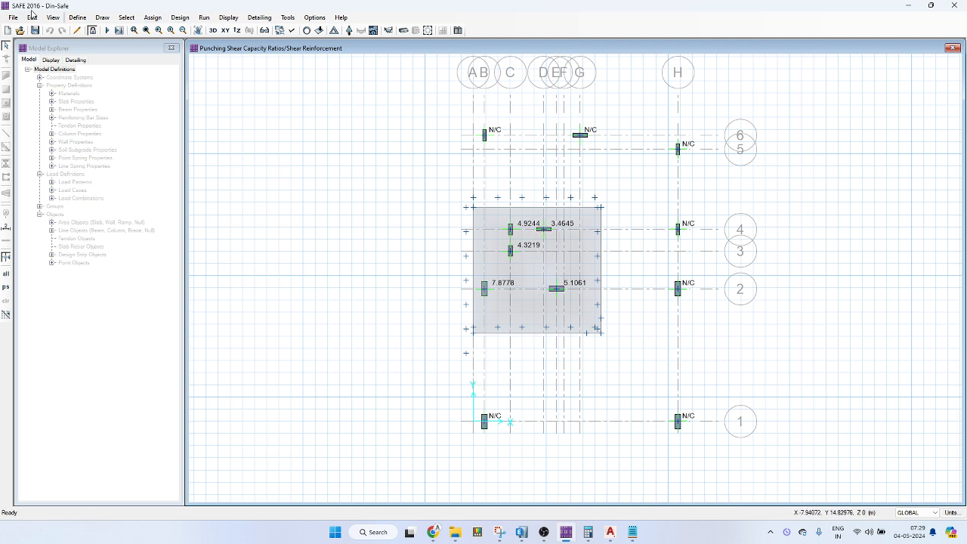
# Unlock the model, deleting its analysis and design results, and open the enlarged slab's object information.
pyautogui.click(94, 32)
pyautogui.click(520, 302)
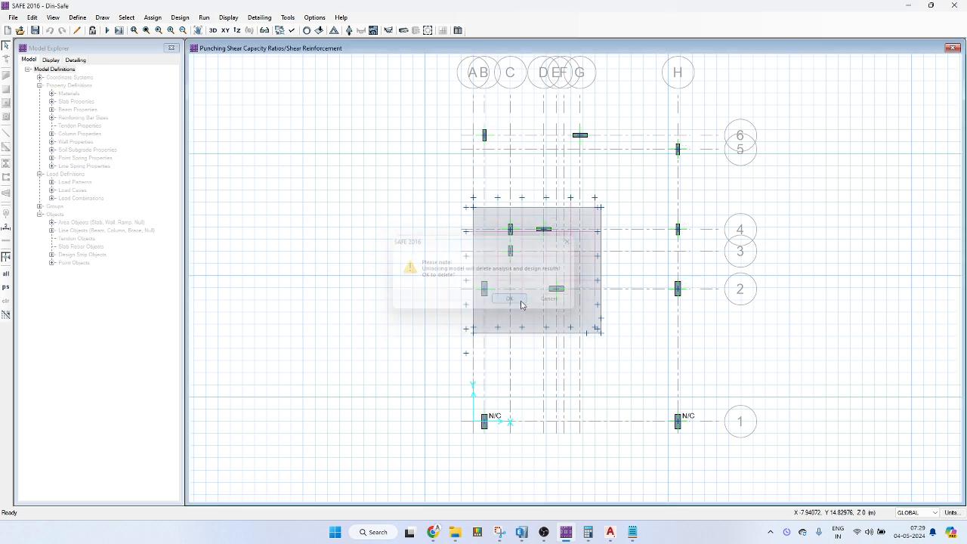
pyautogui.click(491, 220)
pyautogui.rightClick(491, 220)
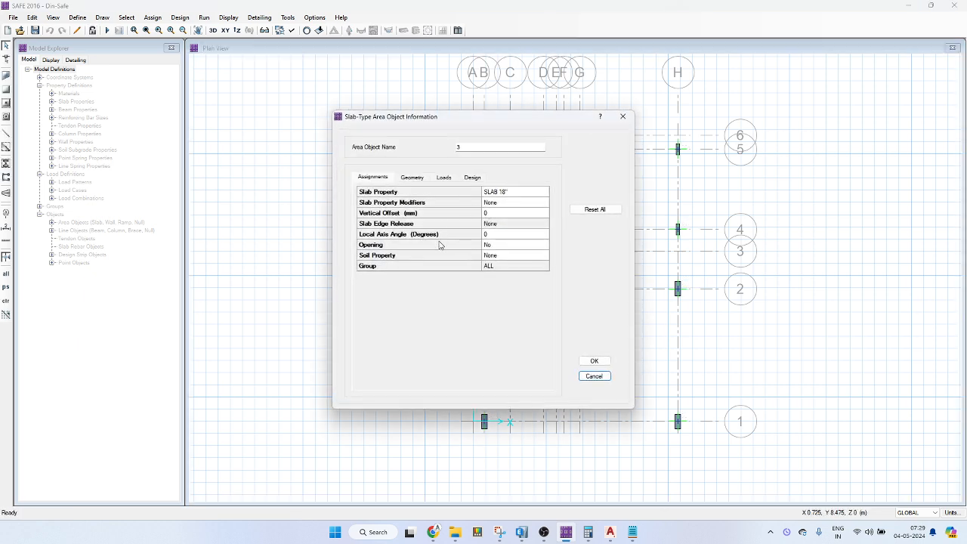
# Assign the soil property Sub grade modulus 180/0.05 to the enlarged slab and rerun the analysis.
pyautogui.click(502, 257)
pyautogui.click(502, 257)
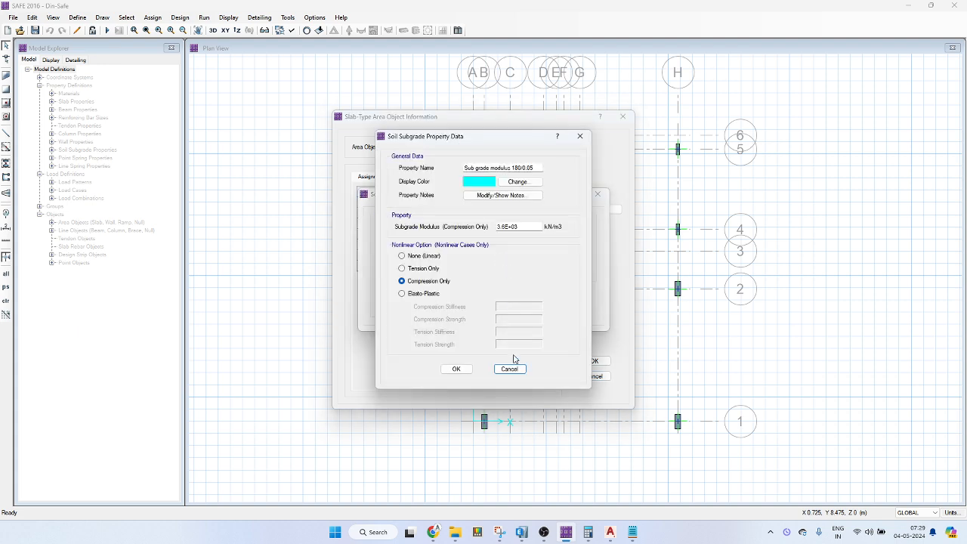
pyautogui.click(513, 367)
pyautogui.click(536, 293)
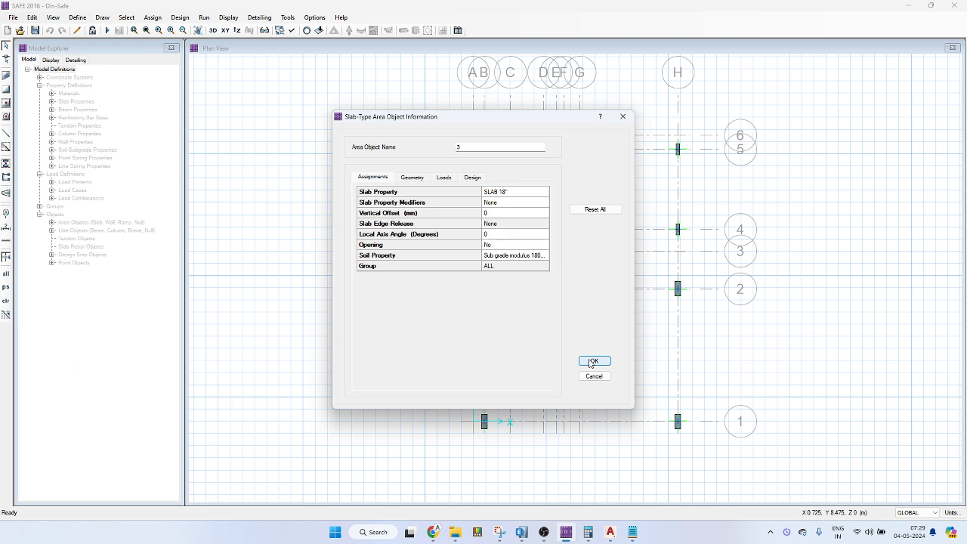
pyautogui.click(594, 361)
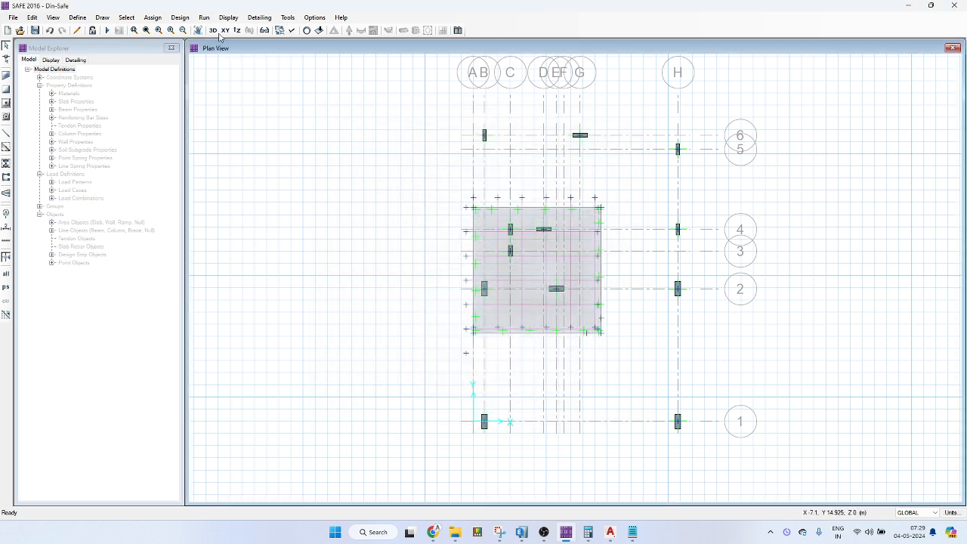
pyautogui.click(107, 31)
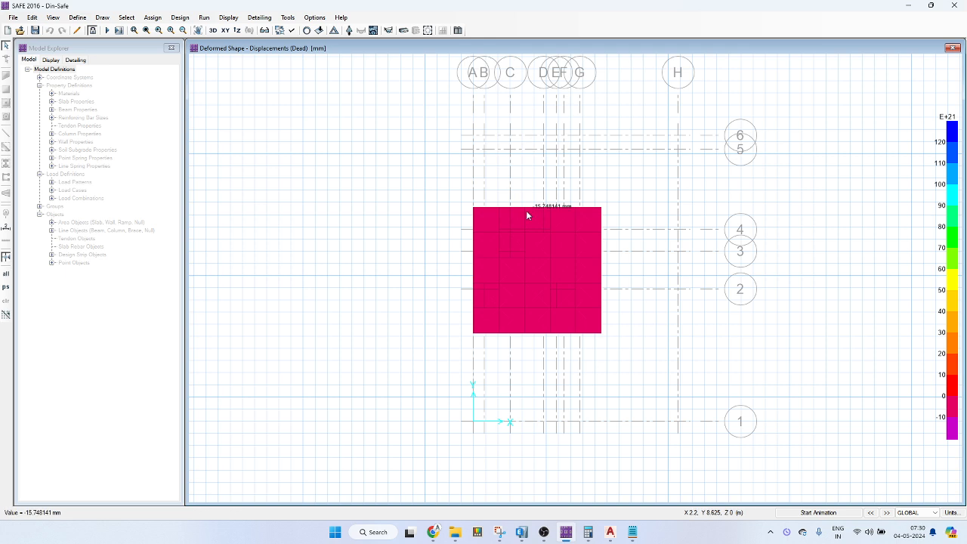
# Display the punching shear capacity ratios and the soil pressure contours for the DL+LL+SDL combination.
pyautogui.click(427, 30)
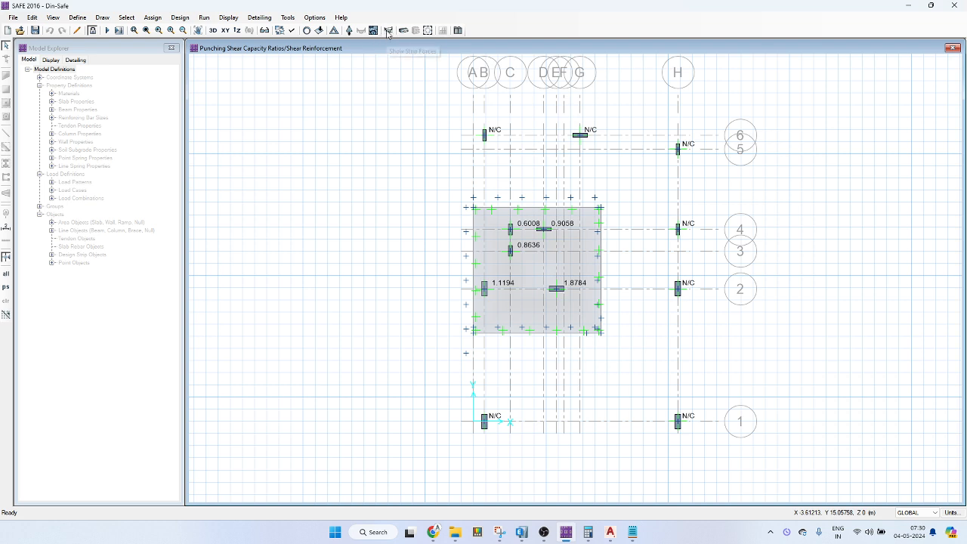
pyautogui.click(348, 31)
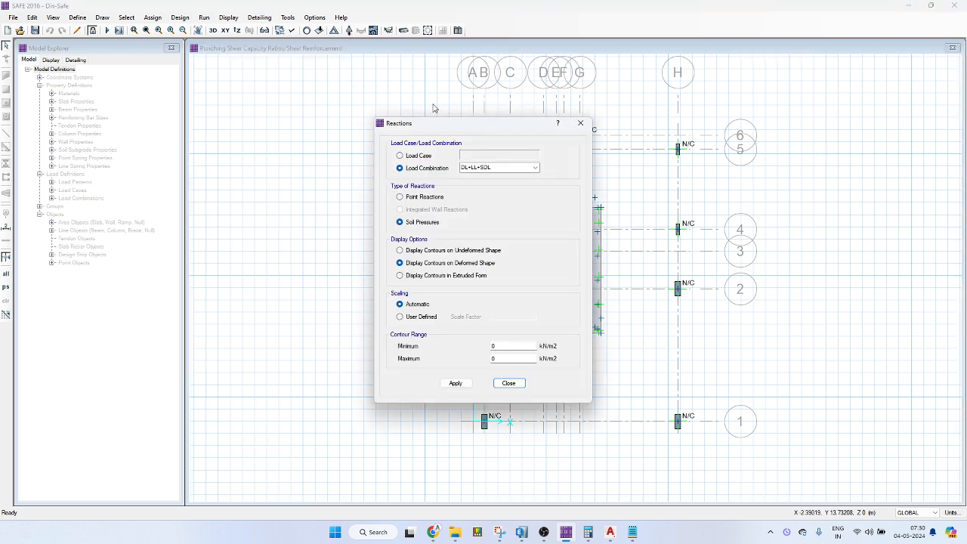
pyautogui.click(455, 382)
pyautogui.click(520, 380)
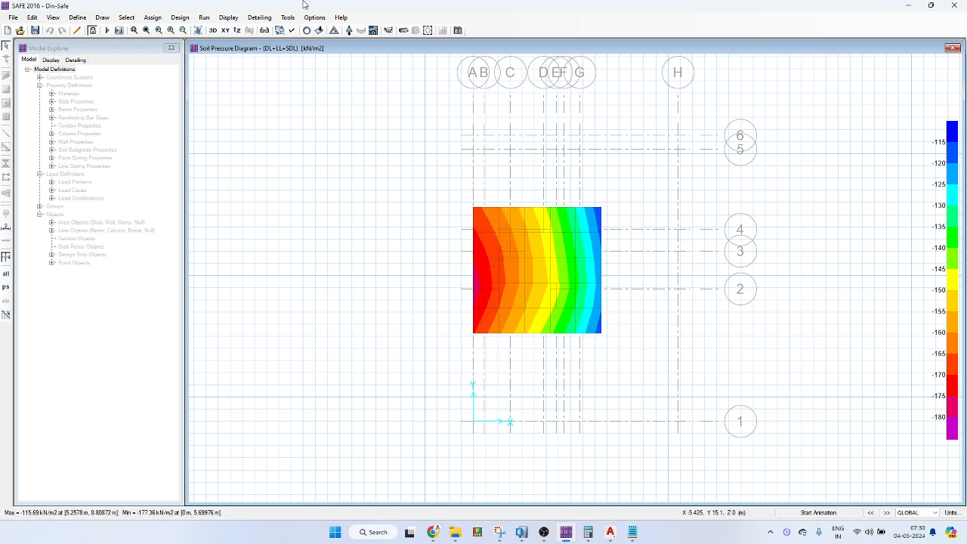
pyautogui.click(350, 32)
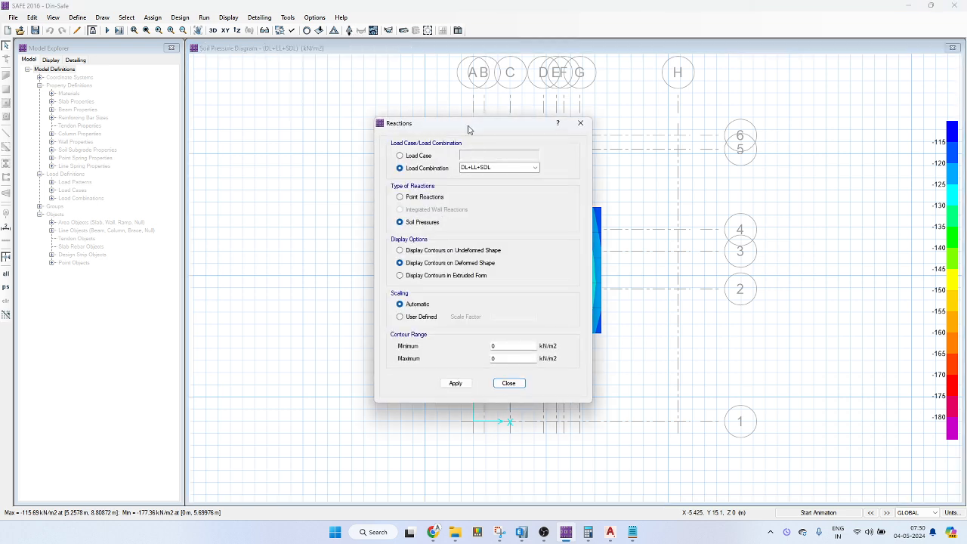
pyautogui.moveTo(469, 127); pyautogui.dragTo(240, 68)
pyautogui.click(357, 64)
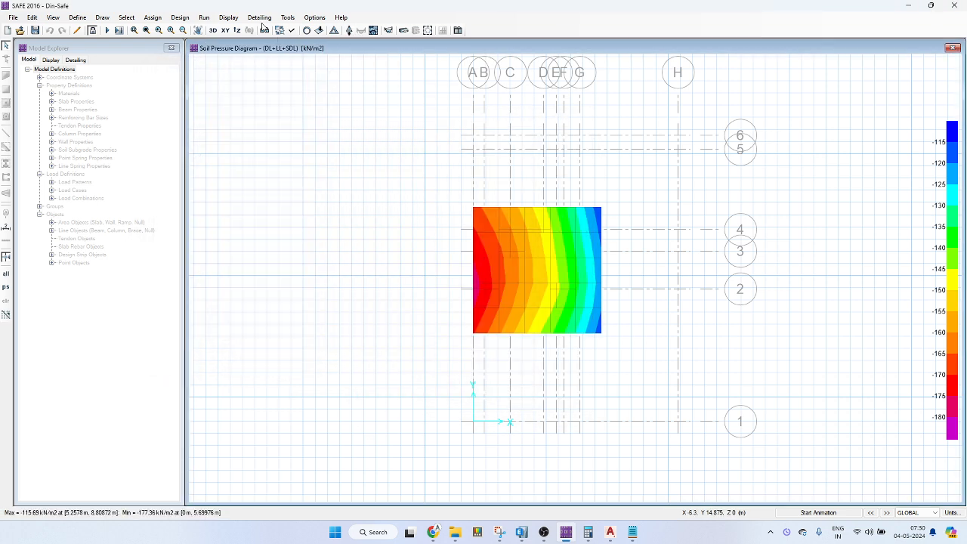
# Display the slab's deformed shape with contours for the DL+LL+SDL load combination.
pyautogui.click(228, 17)
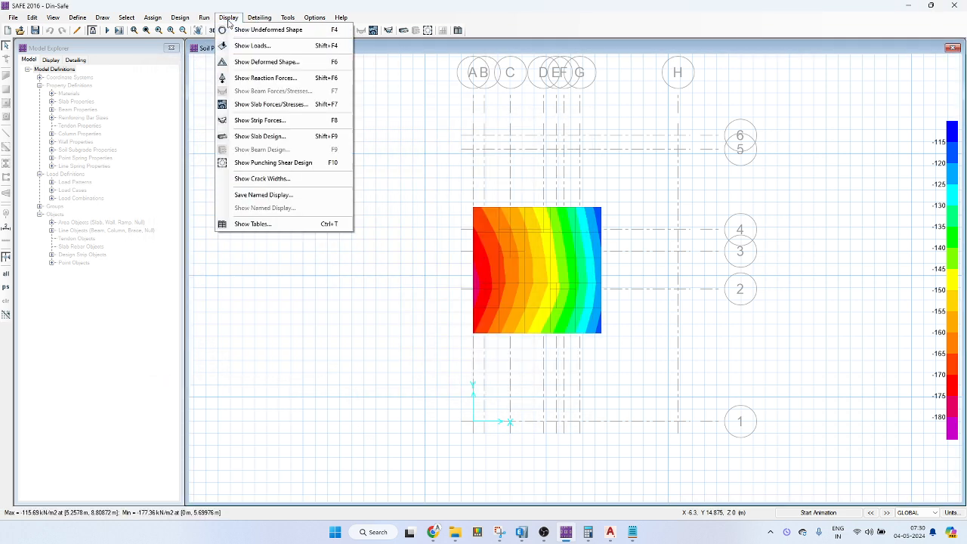
pyautogui.click(279, 64)
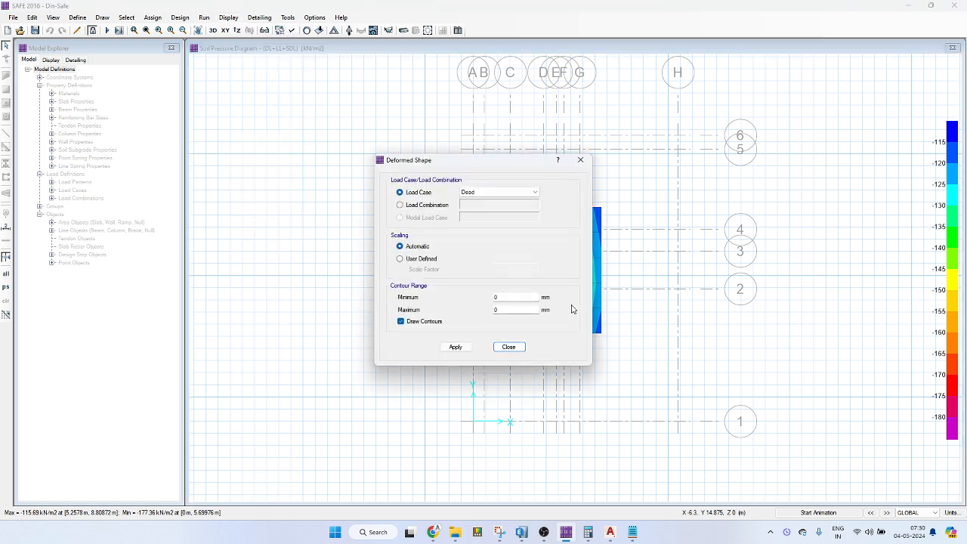
pyautogui.click(433, 204)
pyautogui.click(499, 208)
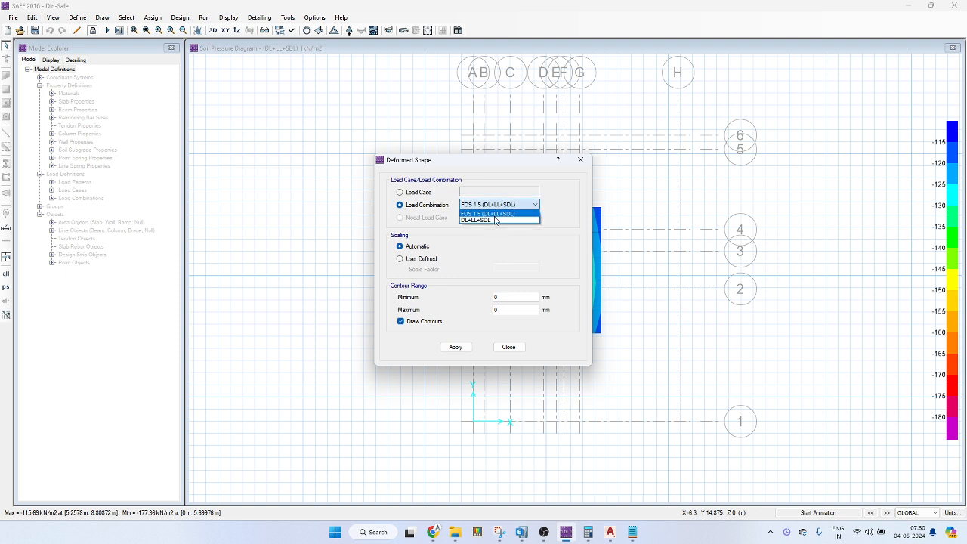
pyautogui.click(494, 219)
pyautogui.click(457, 353)
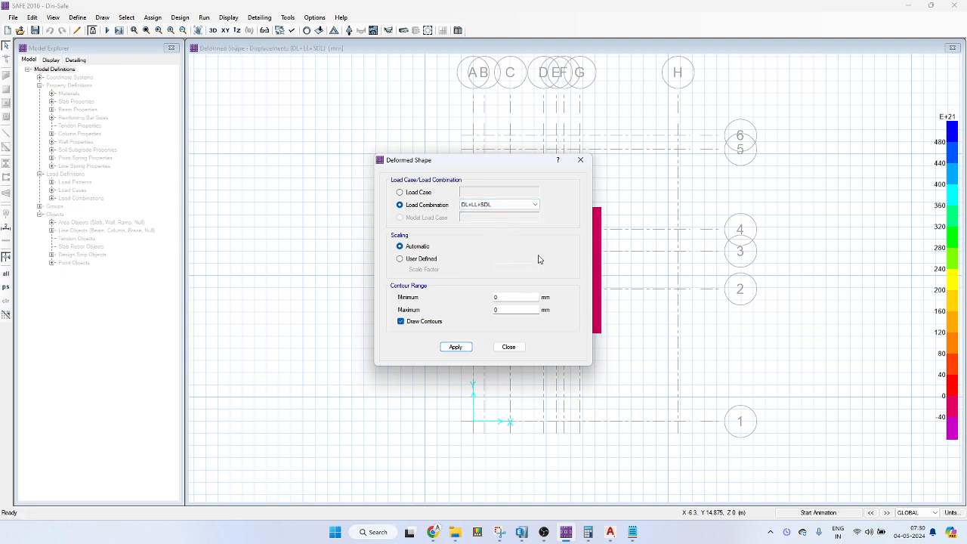
pyautogui.click(509, 346)
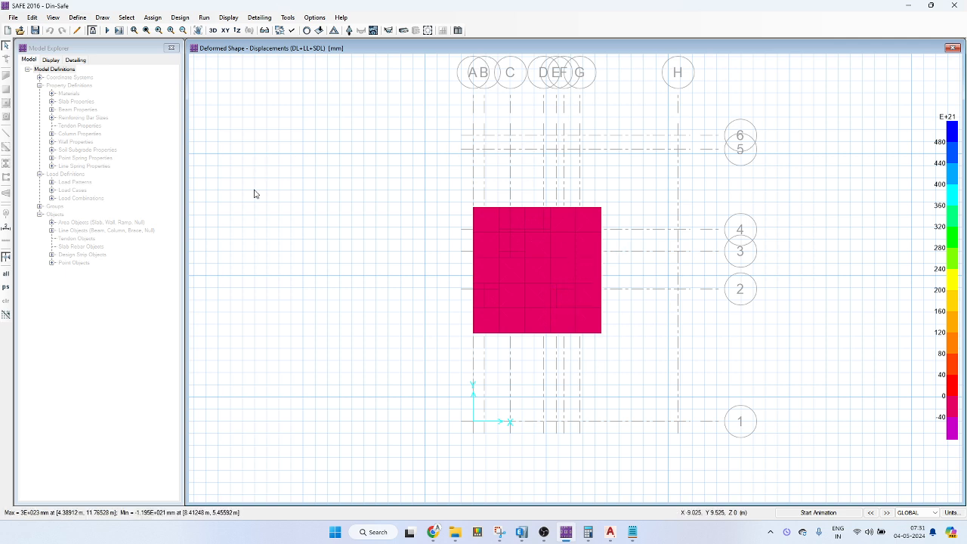
# Consult the list of checks in the Readme note and return to the SAFE model.
pyautogui.hotkey('alt', 'Tab')
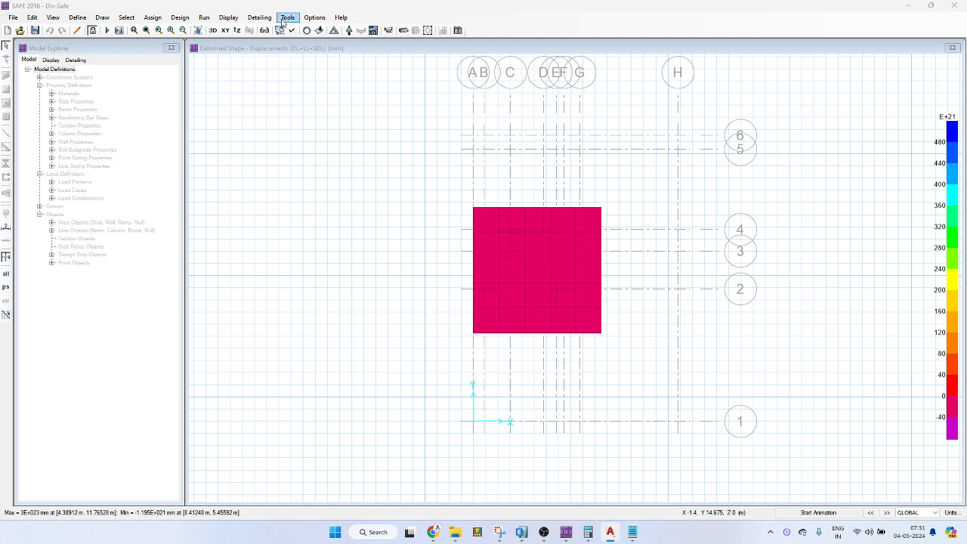
pyautogui.click(634, 533)
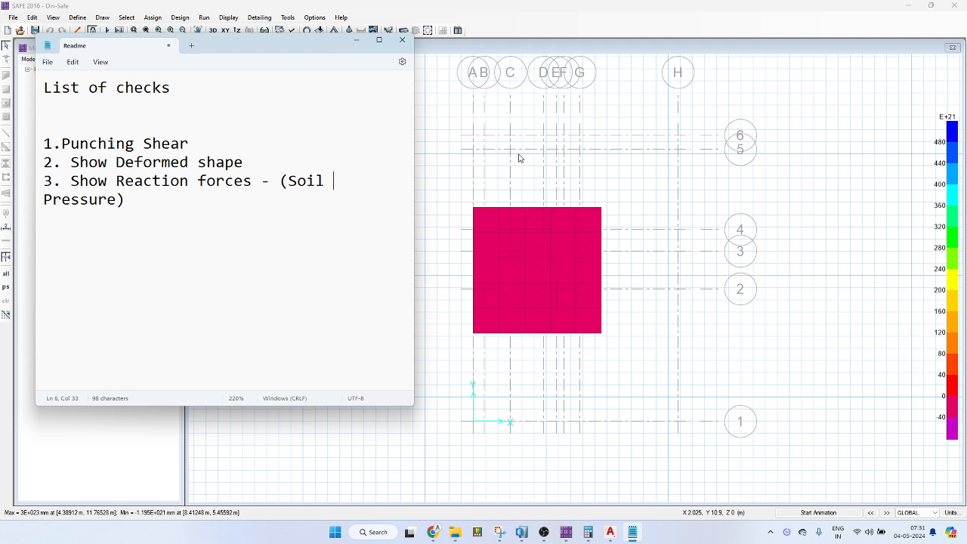
pyautogui.click(443, 166)
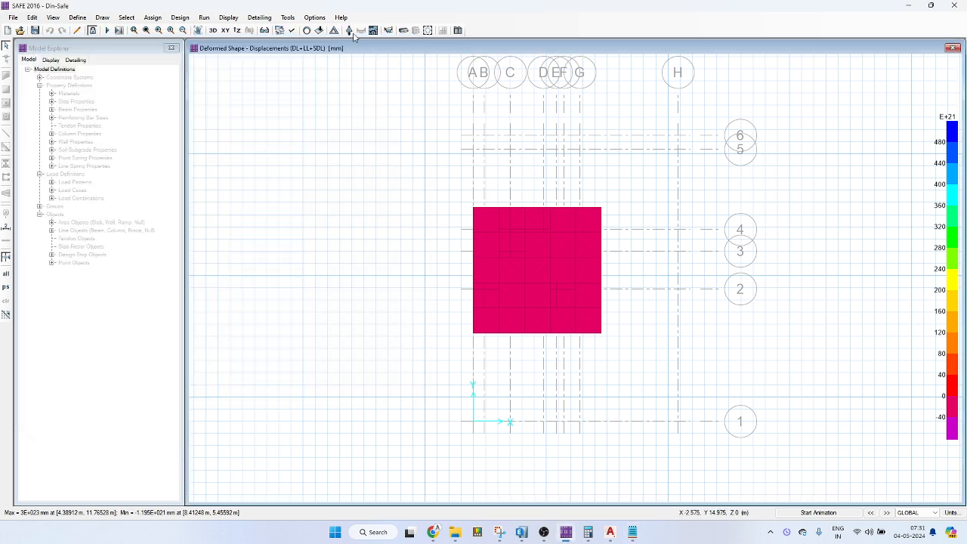
# Display the Layer A strip moment diagram for the DL+LL+SDL load combination.
pyautogui.click(228, 17)
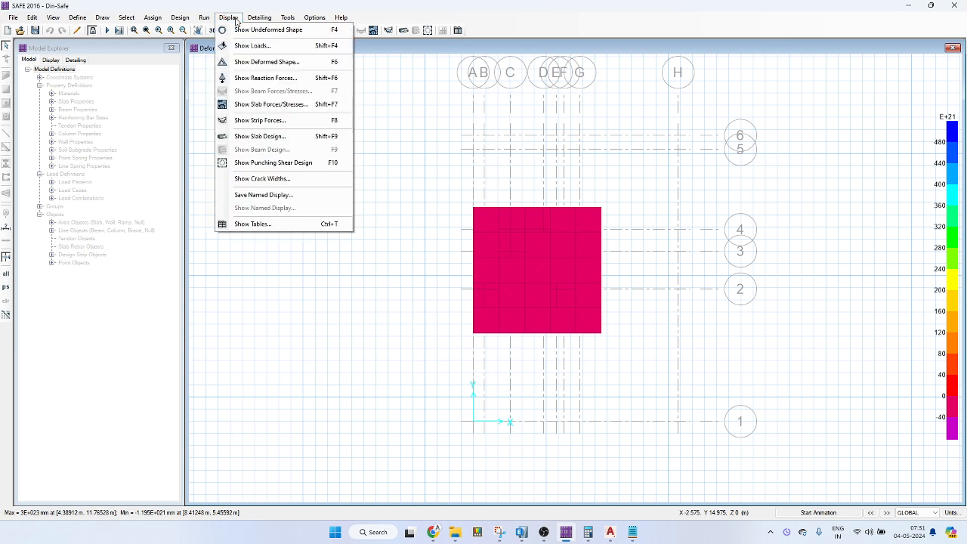
pyautogui.click(280, 125)
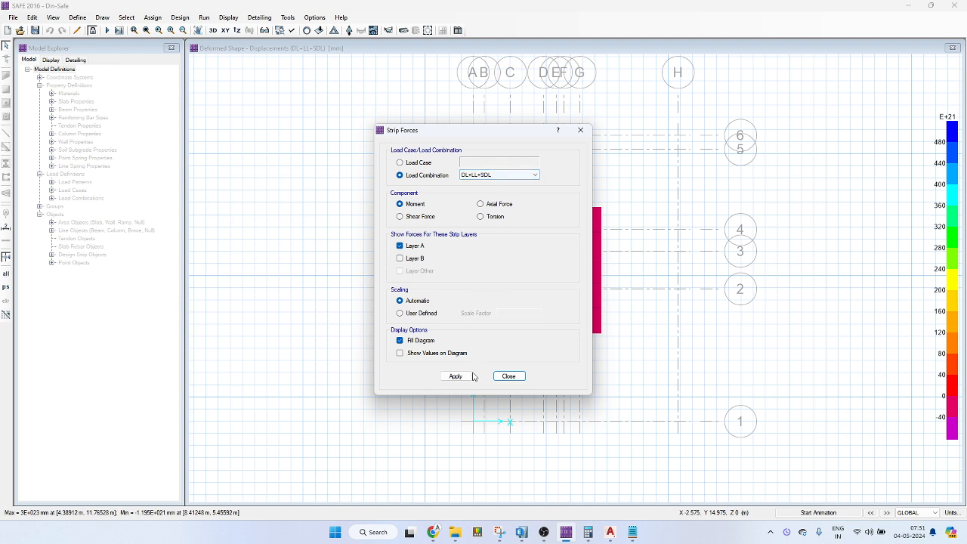
pyautogui.click(456, 376)
pyautogui.click(506, 376)
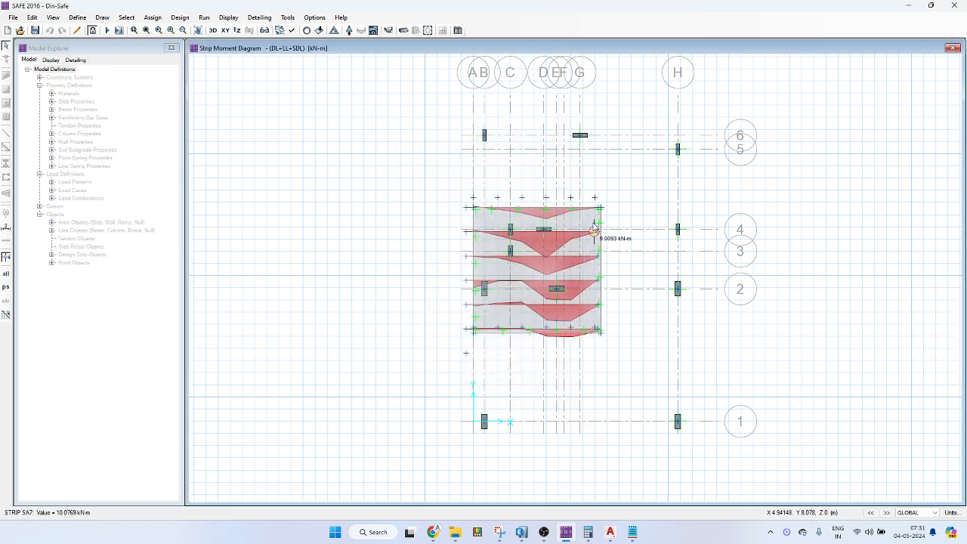
# Display the strip-based slab design for Layer A above typical uniform reinforcing of bar size 8 at 200 mm, top and bottom.
pyautogui.click(230, 18)
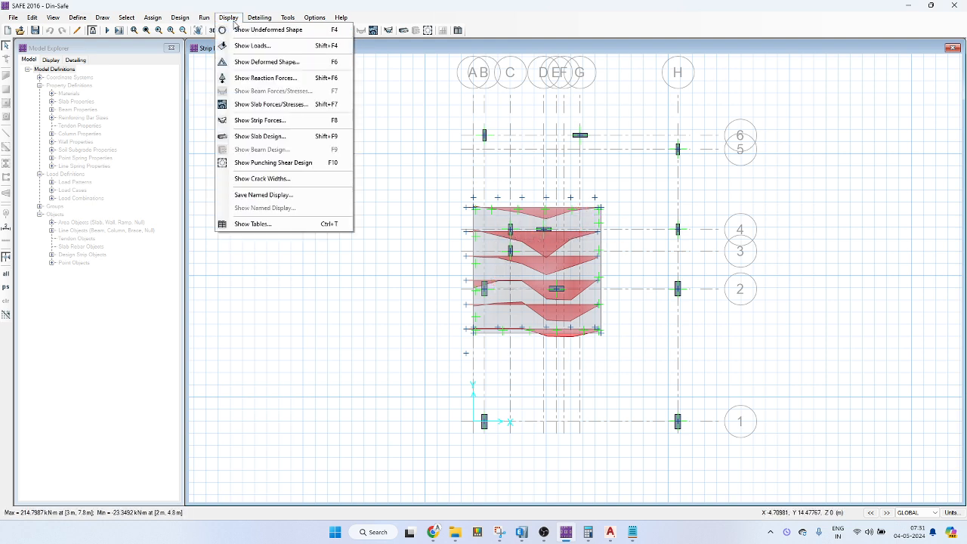
pyautogui.click(275, 140)
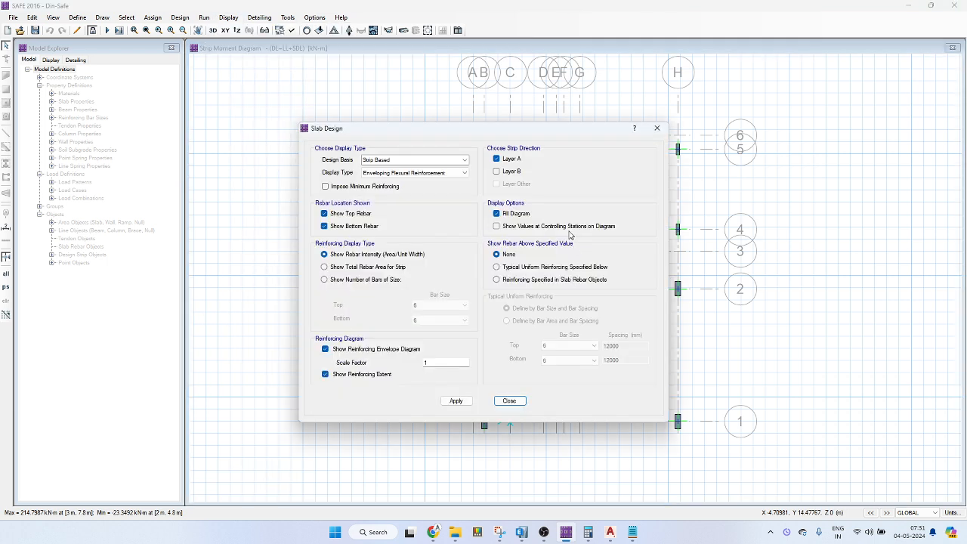
pyautogui.moveTo(445, 133); pyautogui.dragTo(186, 84)
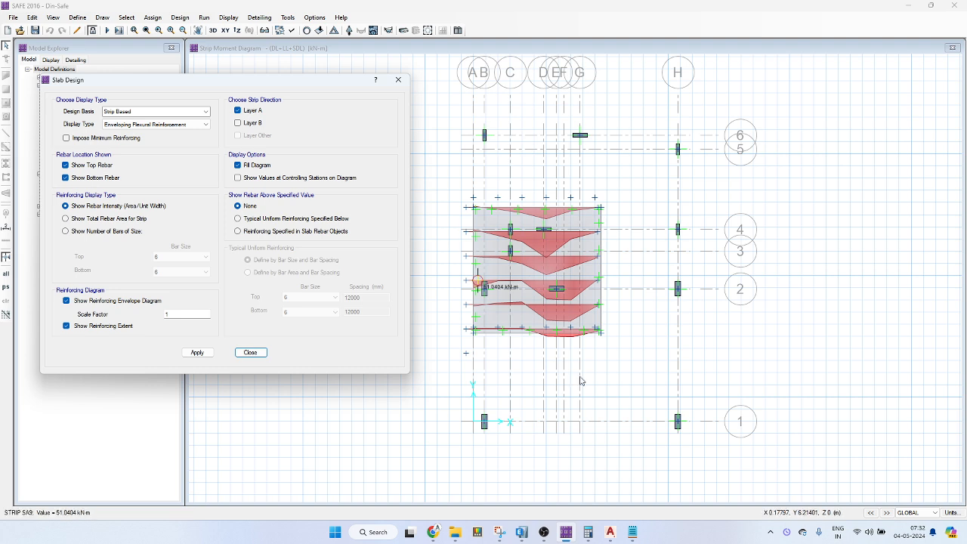
pyautogui.click(268, 219)
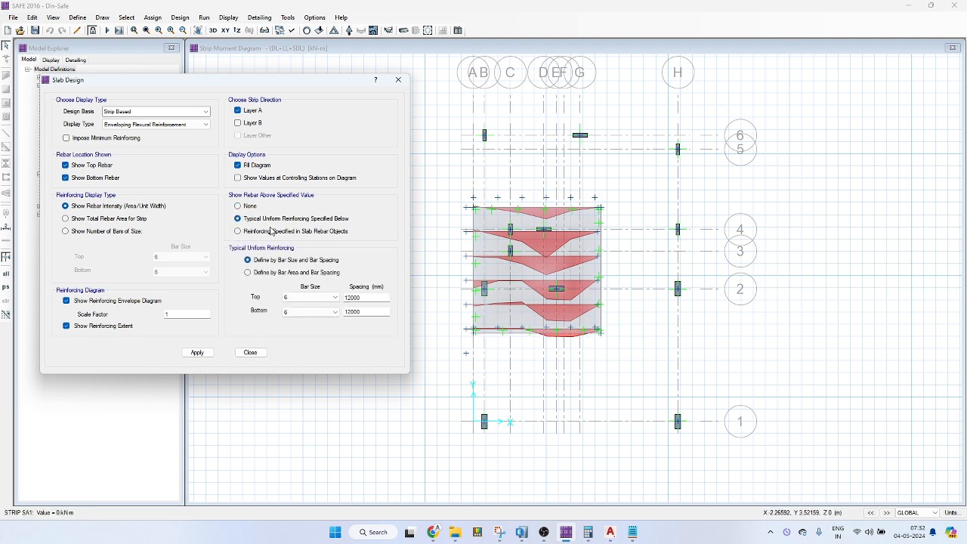
pyautogui.click(317, 297)
pyautogui.click(313, 318)
pyautogui.press('Tab')
pyautogui.write('1')
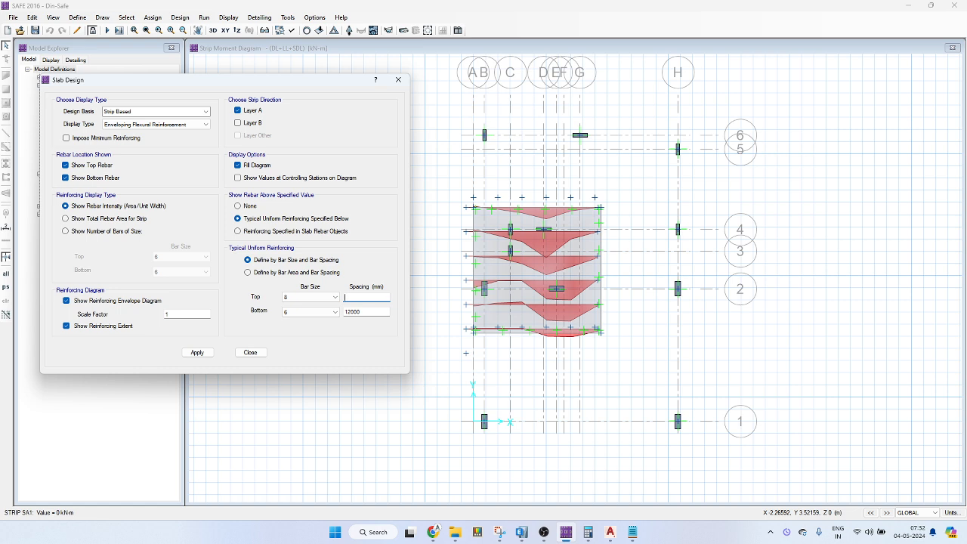
pyautogui.click(315, 311)
pyautogui.click(333, 330)
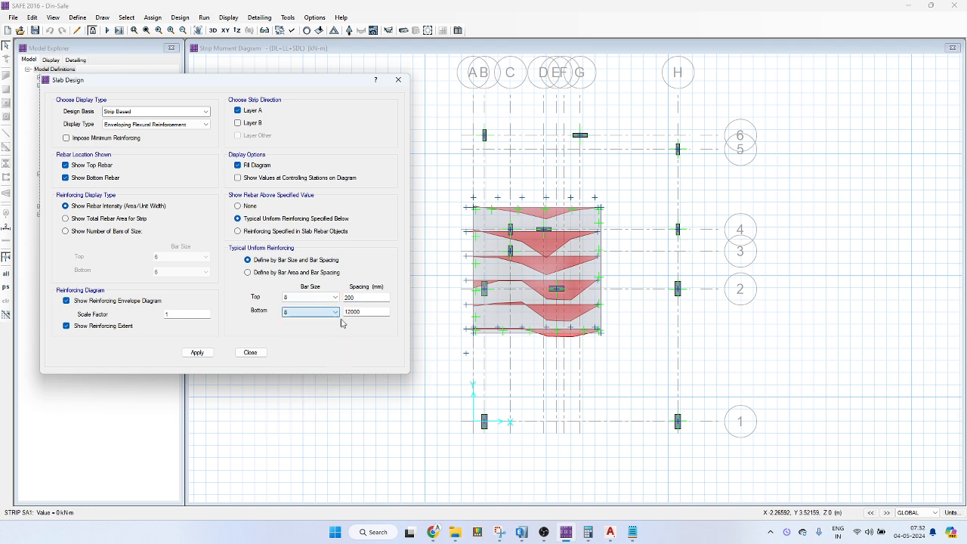
pyautogui.click(365, 311)
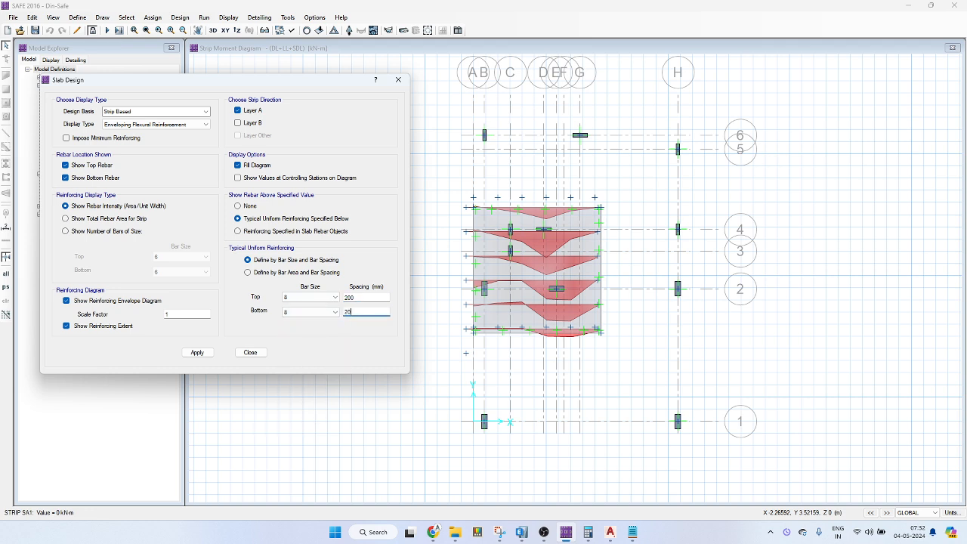
pyautogui.click(195, 353)
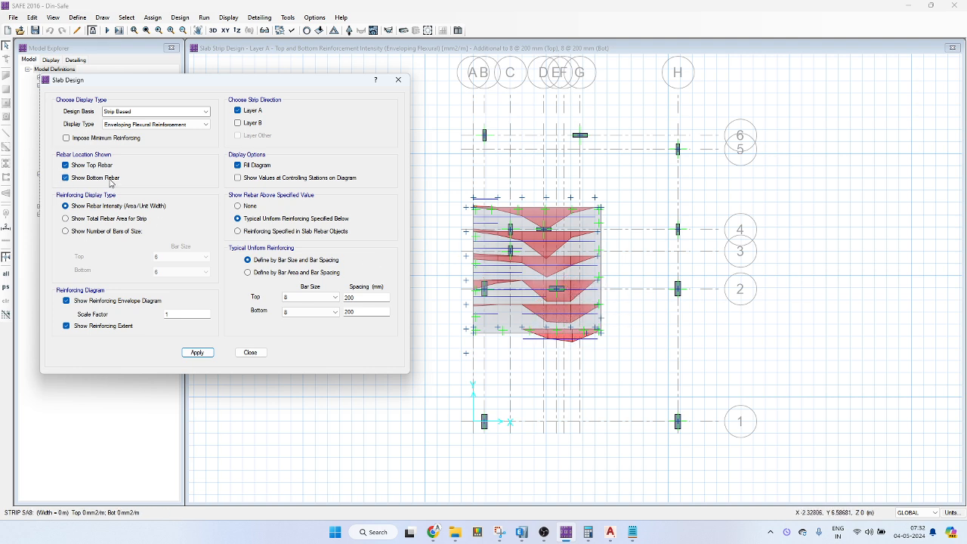
# Display only the top reinforcement for strip Layer A, for Layer B and for both layers together.
pyautogui.click(197, 353)
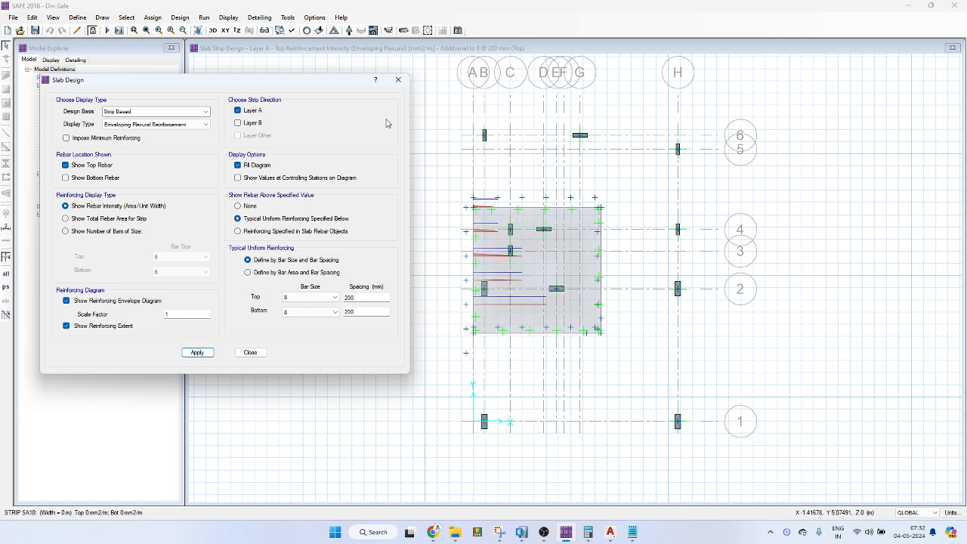
pyautogui.click(199, 353)
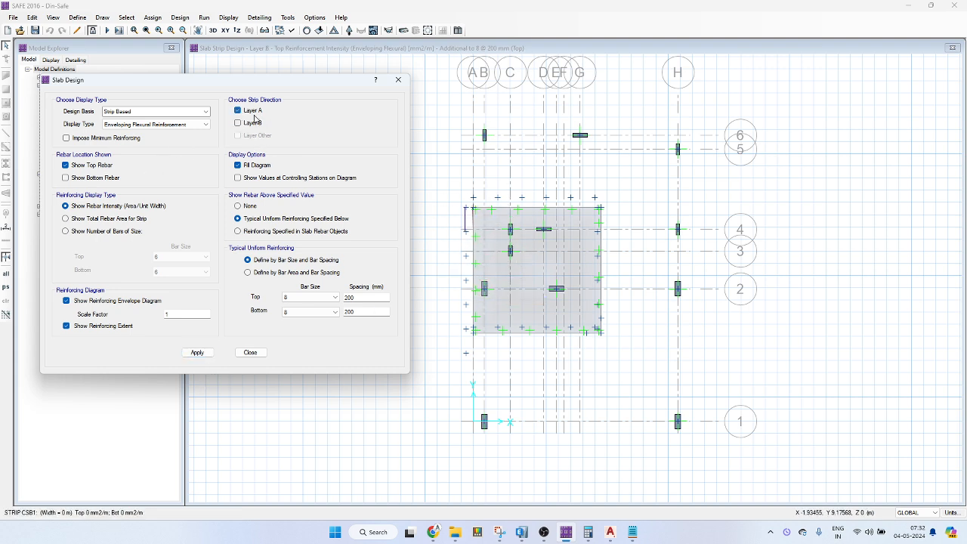
pyautogui.click(198, 353)
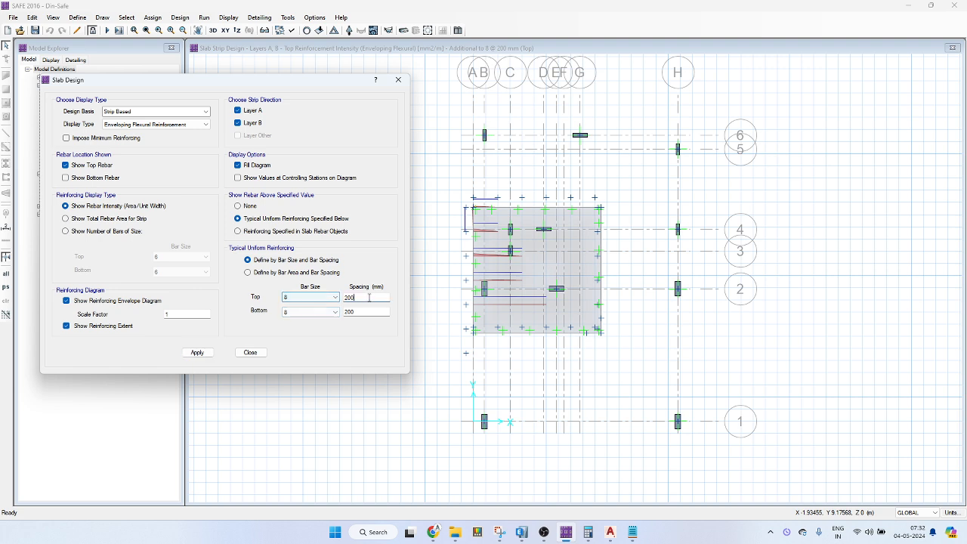
# Display both layers' top reinforcement at 20000 mm top spacing, and Layer A's bottom reinforcement alone with top and bottom spacing at 200 mm.
pyautogui.click(197, 353)
pyautogui.moveTo(558, 303)
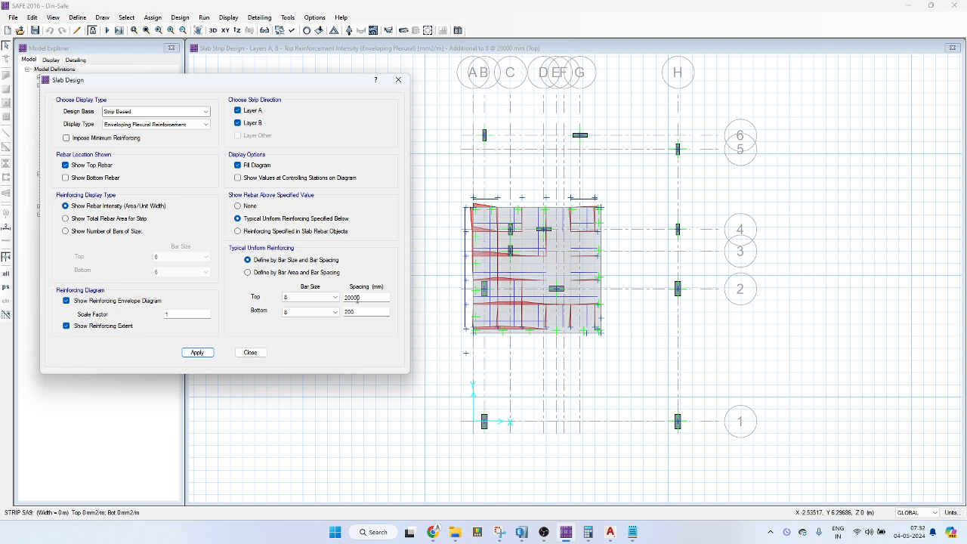
pyautogui.moveTo(463, 255)
pyautogui.click(197, 353)
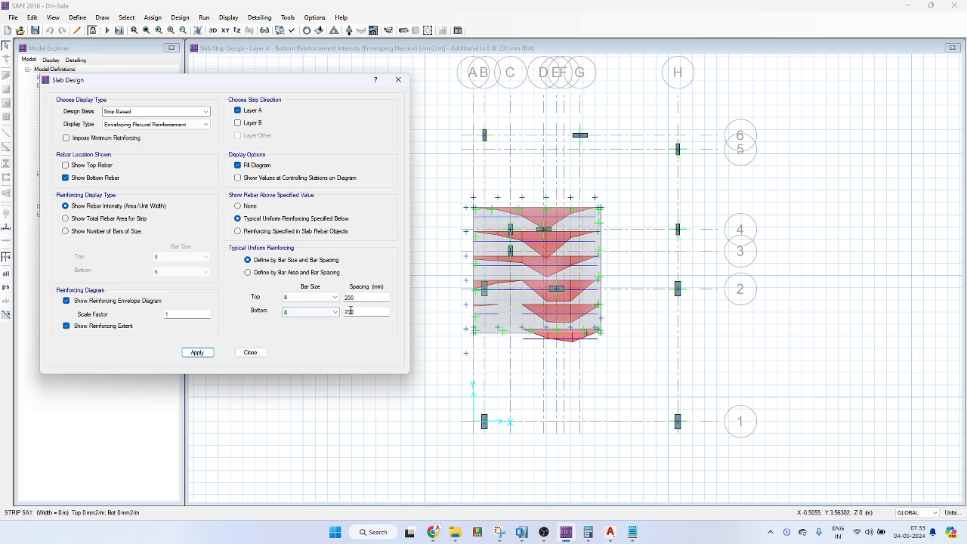
# Display Layer A's bottom reinforcement above size 8 bottom bars at 150 mm spacing and at 100 mm spacing.
pyautogui.click(321, 312)
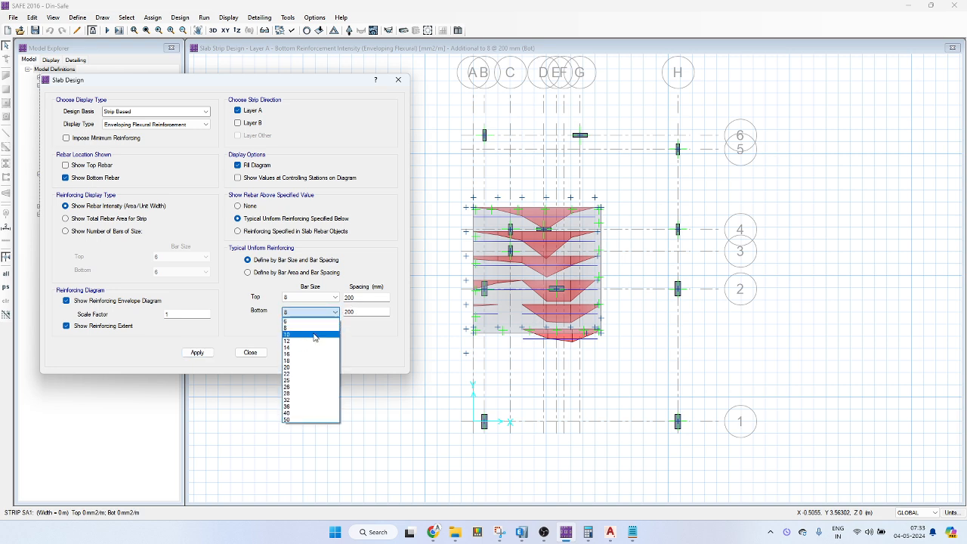
pyautogui.click(370, 315)
pyautogui.moveTo(368, 313); pyautogui.dragTo(329, 310)
pyautogui.click(337, 313)
pyautogui.click(363, 310)
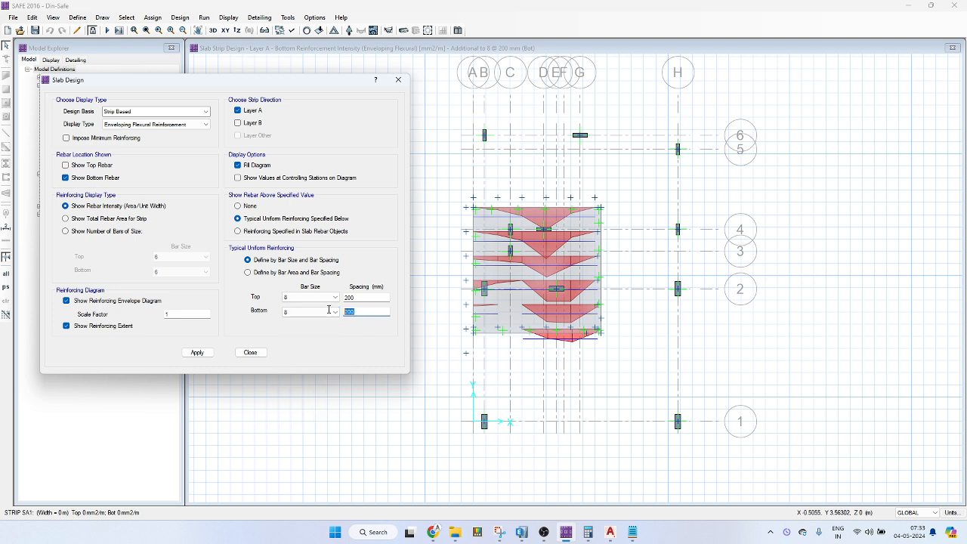
pyautogui.write('150')
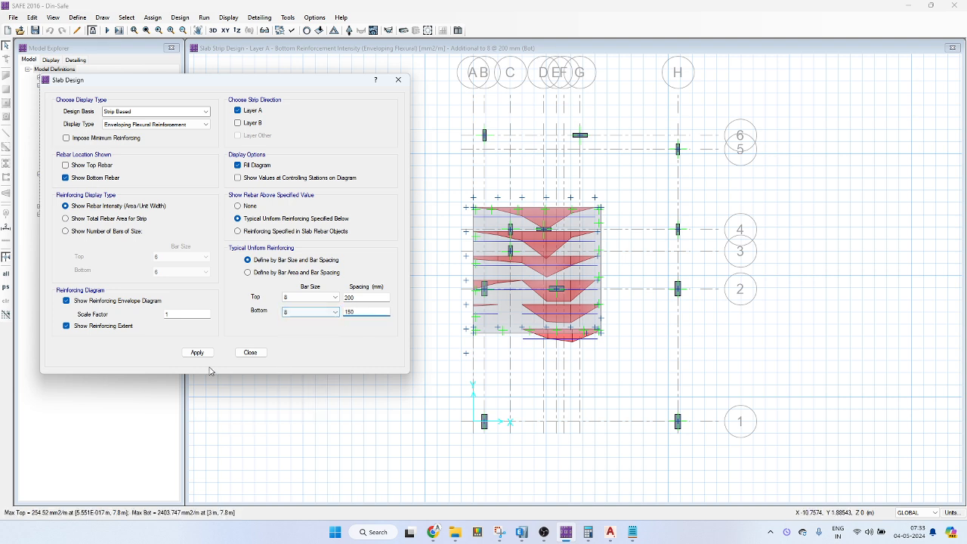
pyautogui.click(197, 352)
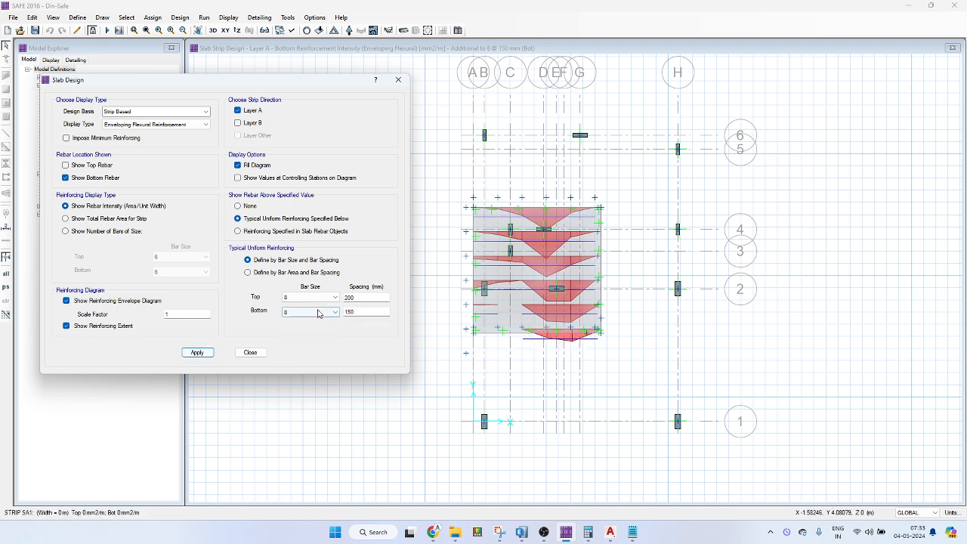
pyautogui.doubleClick(346, 311)
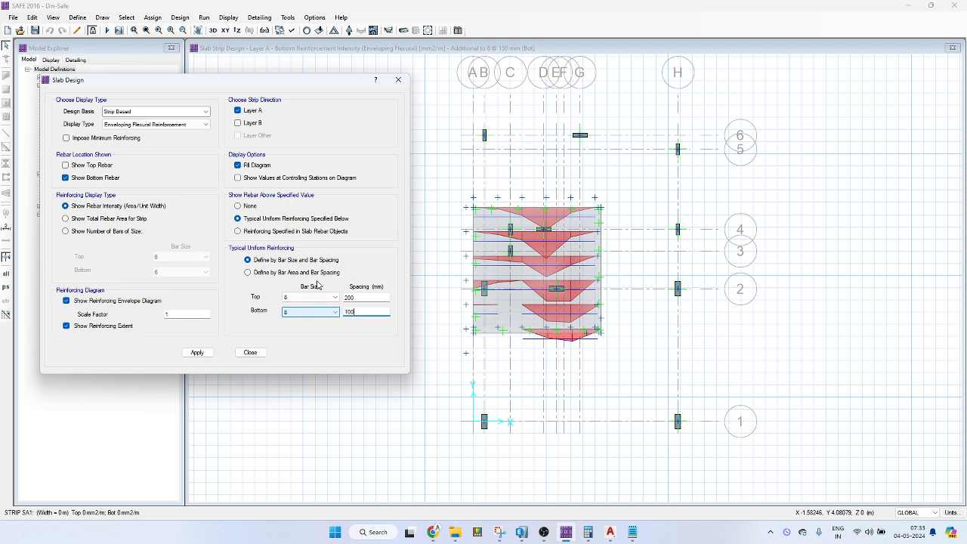
pyautogui.click(197, 352)
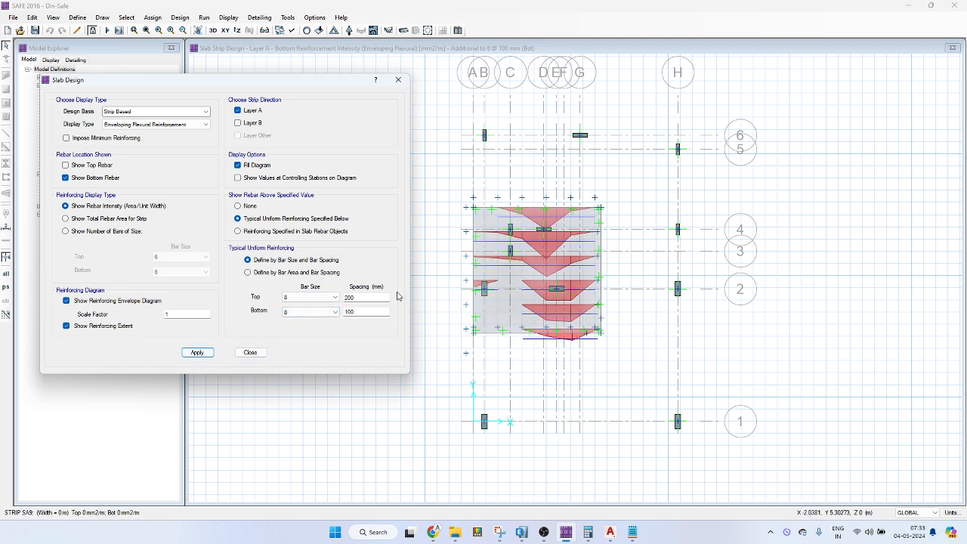
# Display Layer A's bottom reinforcement above size 12 bars at 100 mm and above size 16 bars at 150 mm.
pyautogui.click(313, 312)
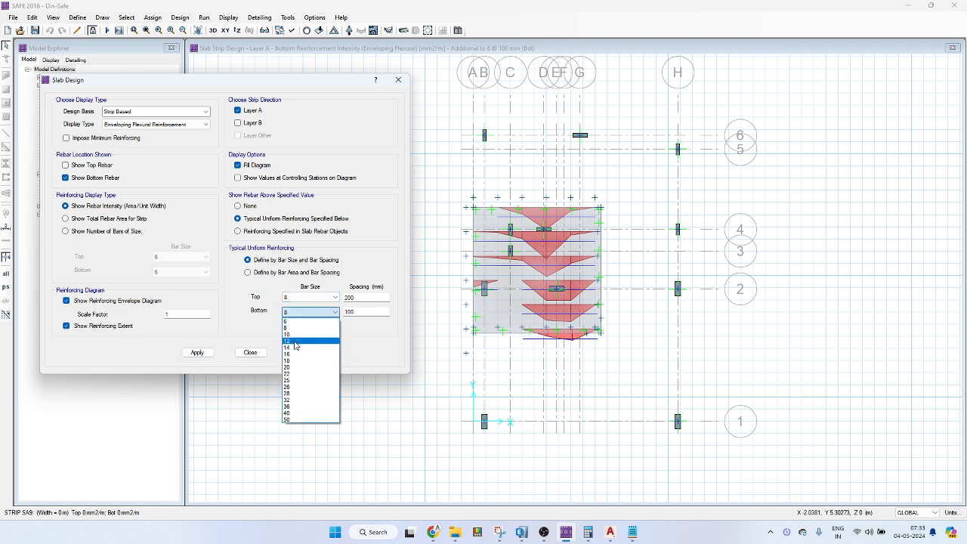
pyautogui.click(290, 340)
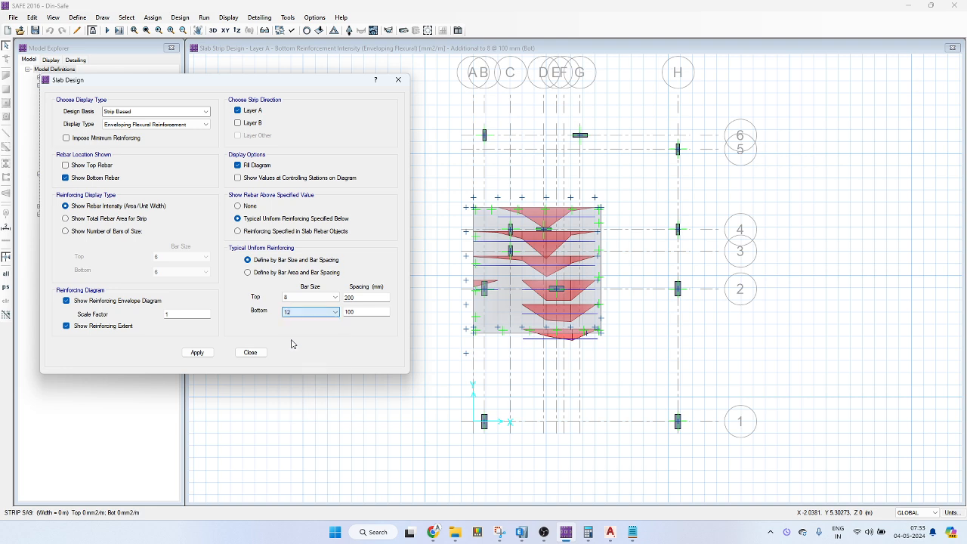
pyautogui.click(198, 352)
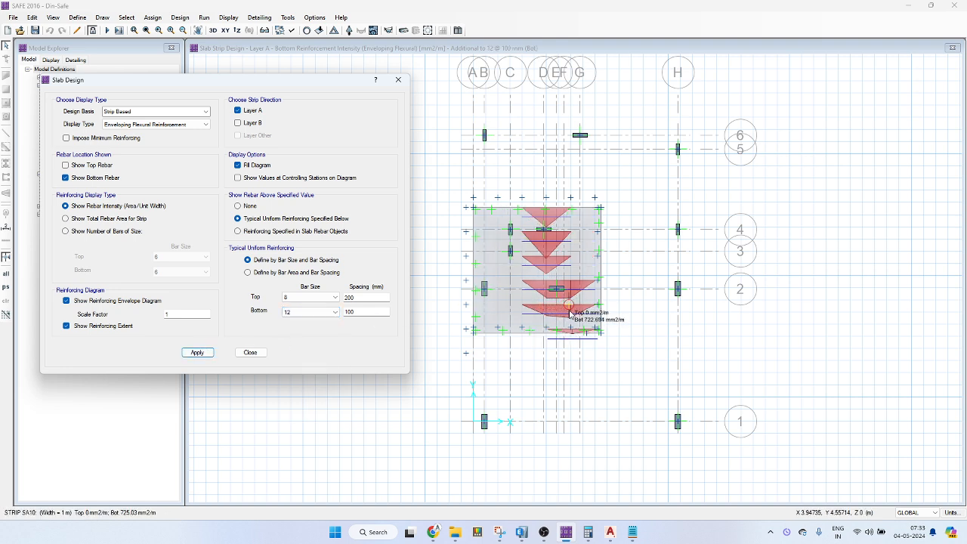
pyautogui.click(334, 312)
pyautogui.click(307, 355)
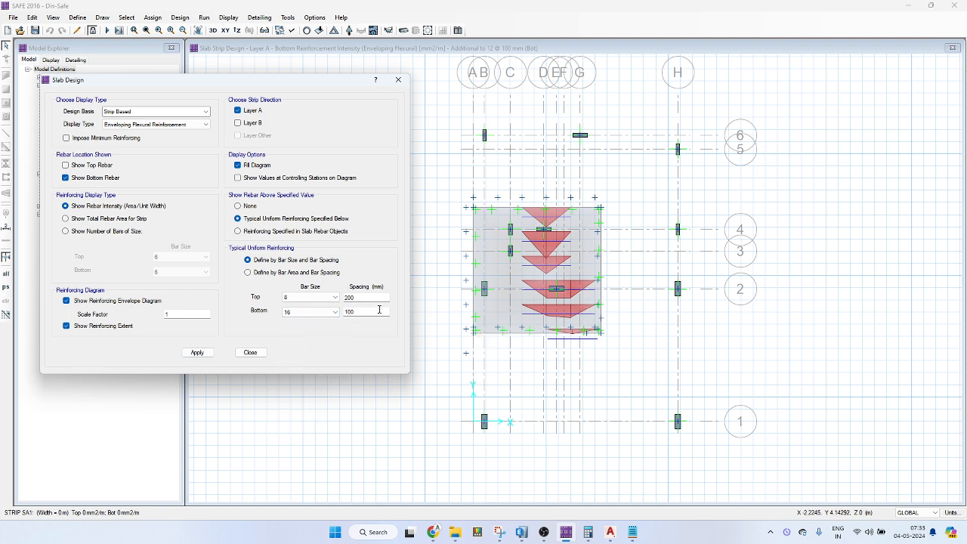
pyautogui.doubleClick(350, 311)
pyautogui.click(191, 355)
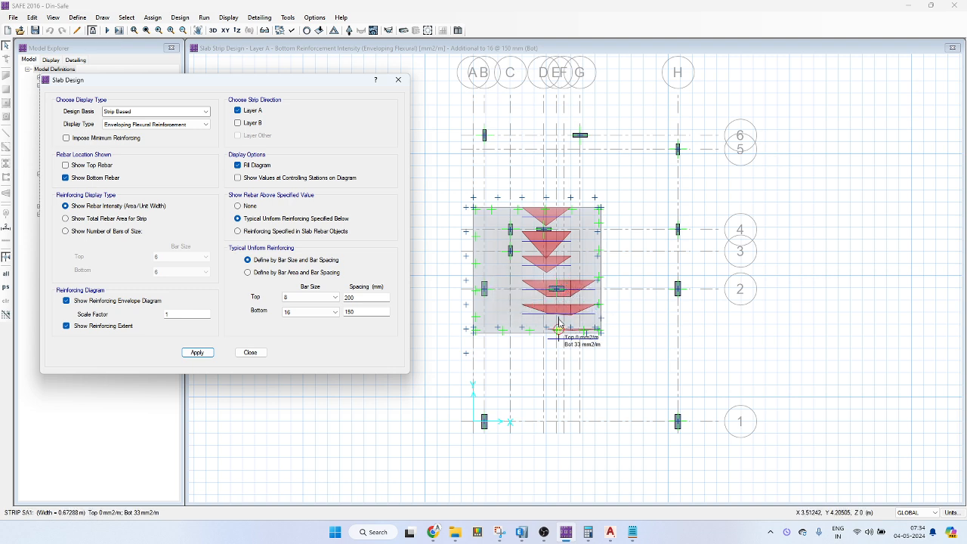
# Set the typical bottom reinforcing to bar size 12 at 100 mm and examine the additional bottom steel along the Layer A strips.
pyautogui.click(299, 312)
pyautogui.click(296, 342)
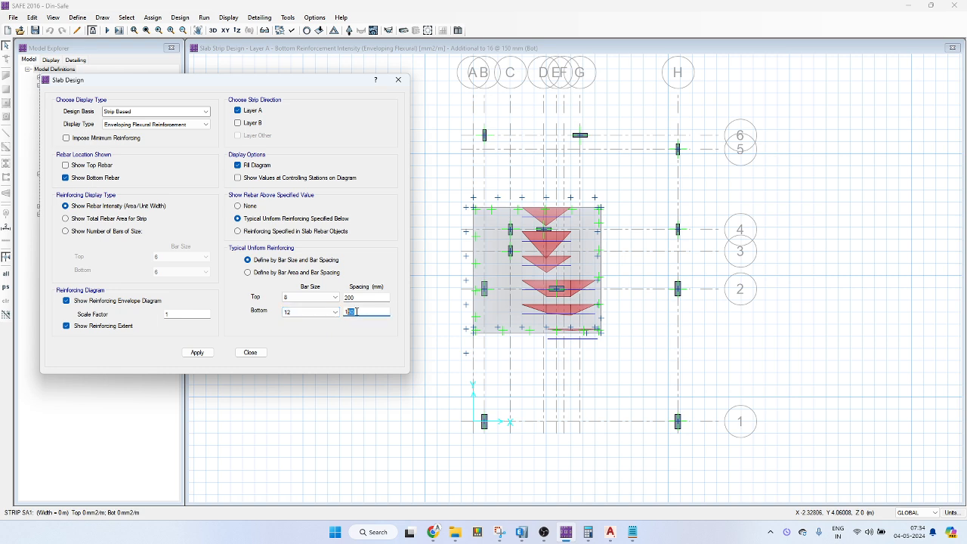
pyautogui.moveTo(338, 312); pyautogui.dragTo(336, 312)
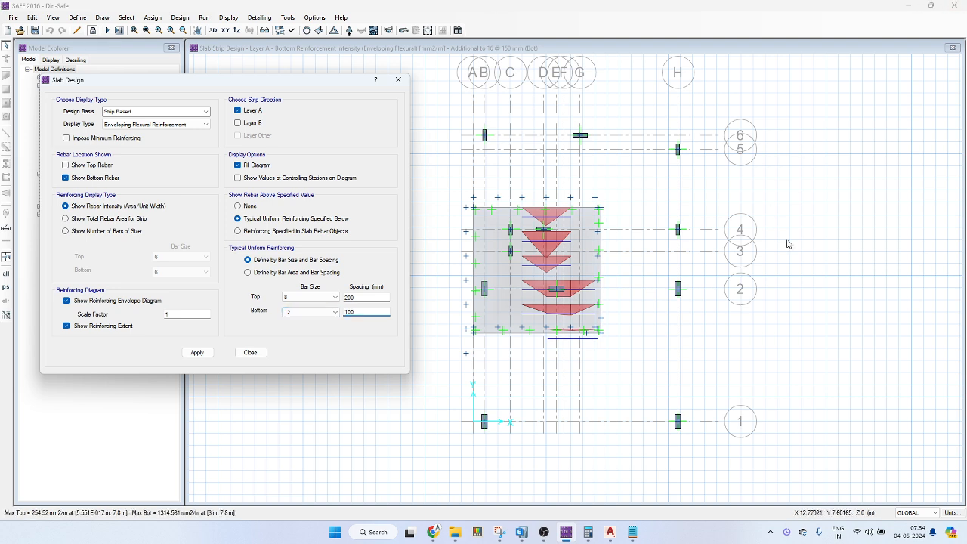
pyautogui.click(195, 353)
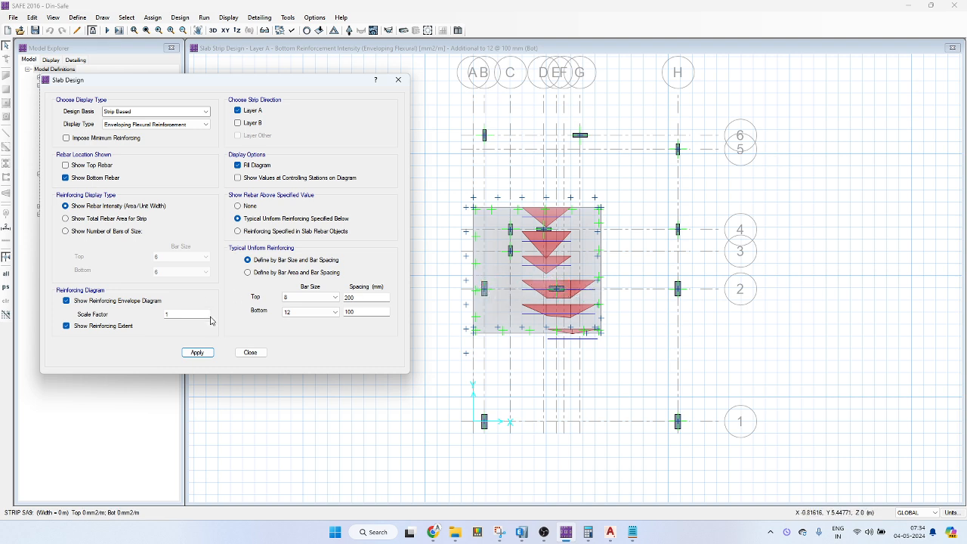
pyautogui.click(198, 352)
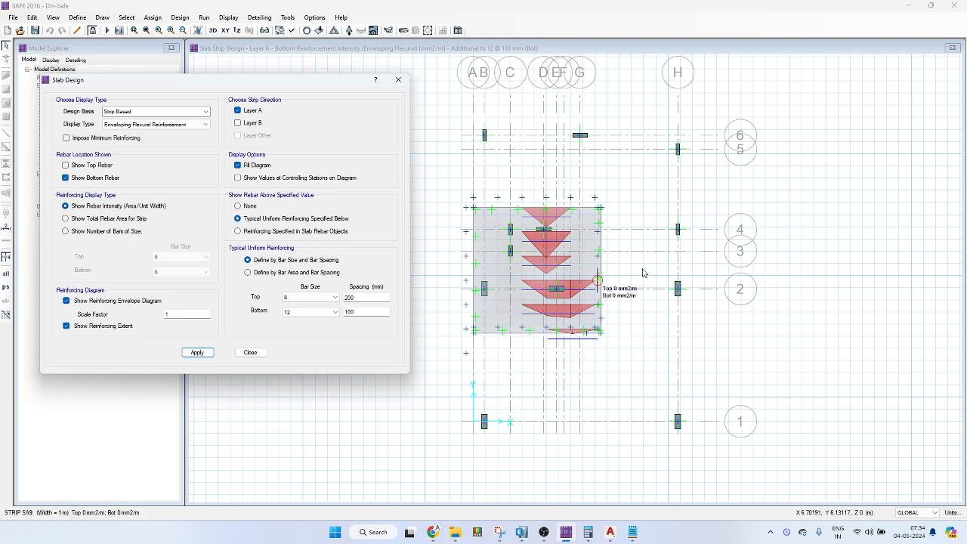
pyautogui.moveTo(562, 302)
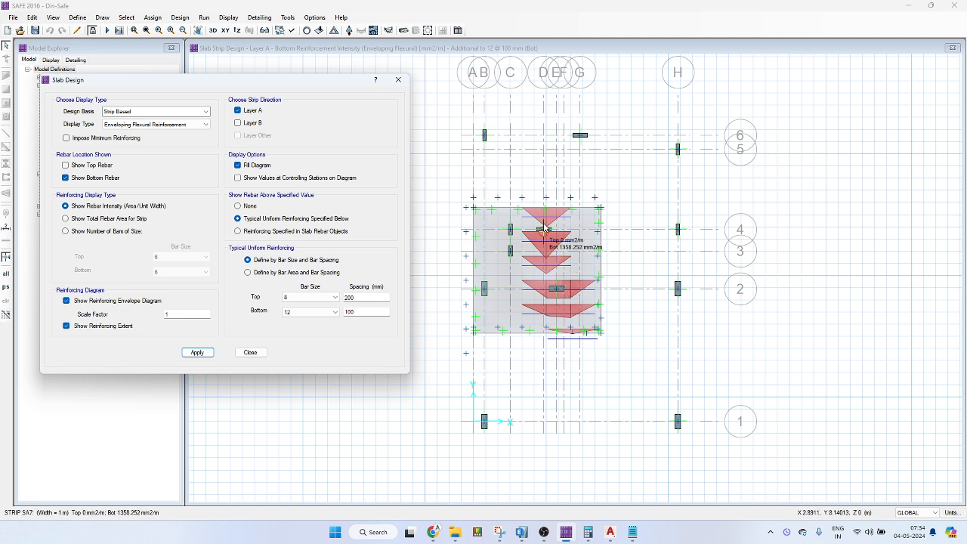
pyautogui.moveTo(551, 227)
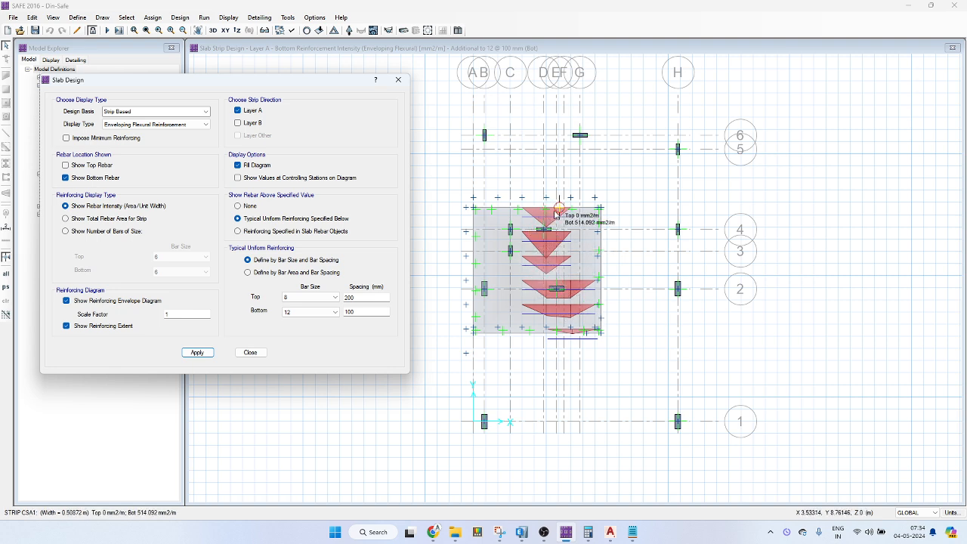
# Display Layer B's bottom reinforcement above size 12 bars at 100 mm and examine the additional steel along its strips.
pyautogui.click(198, 353)
pyautogui.moveTo(496, 280)
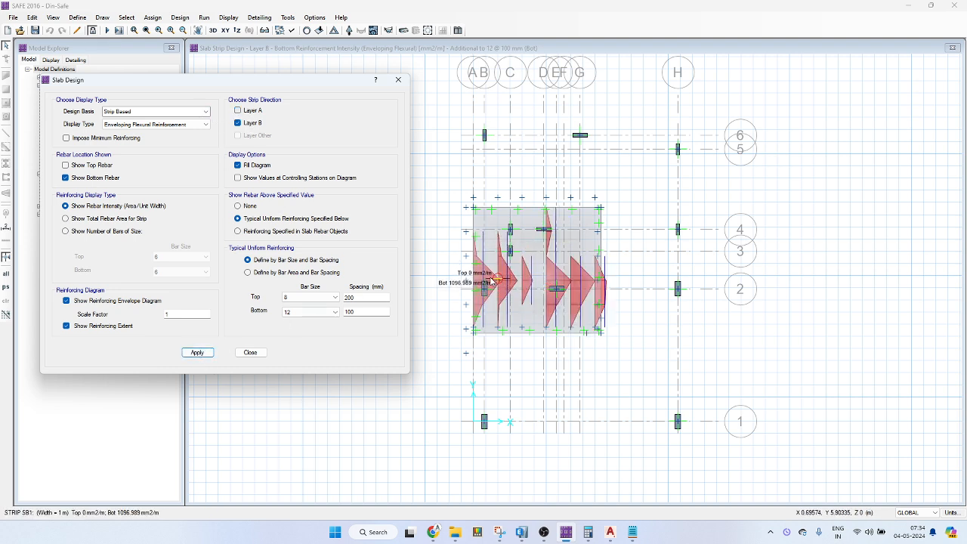
pyautogui.moveTo(531, 258)
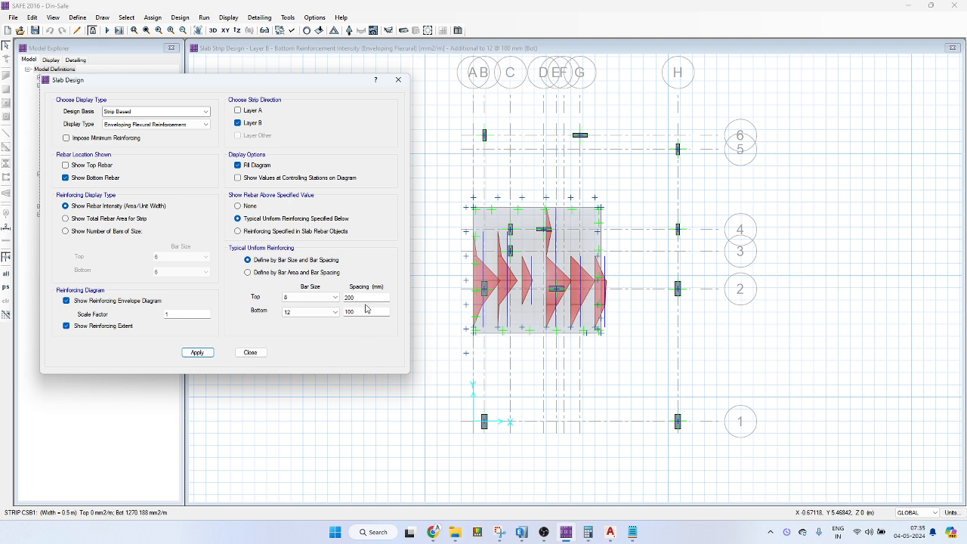
pyautogui.moveTo(556, 236)
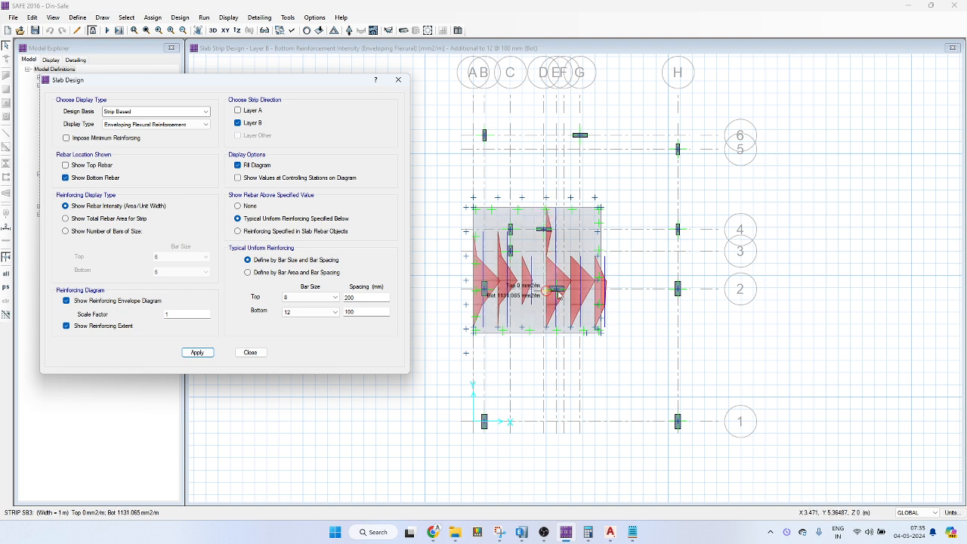
pyautogui.click(248, 352)
# Unlock the model and assign the SLAB 27" property to the foundation slab area.
pyautogui.click(99, 32)
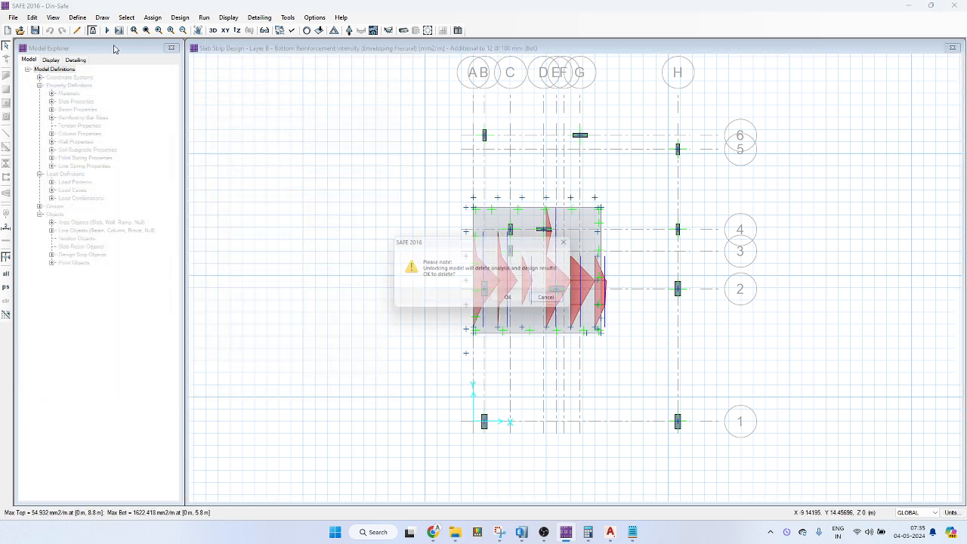
pyautogui.click(511, 300)
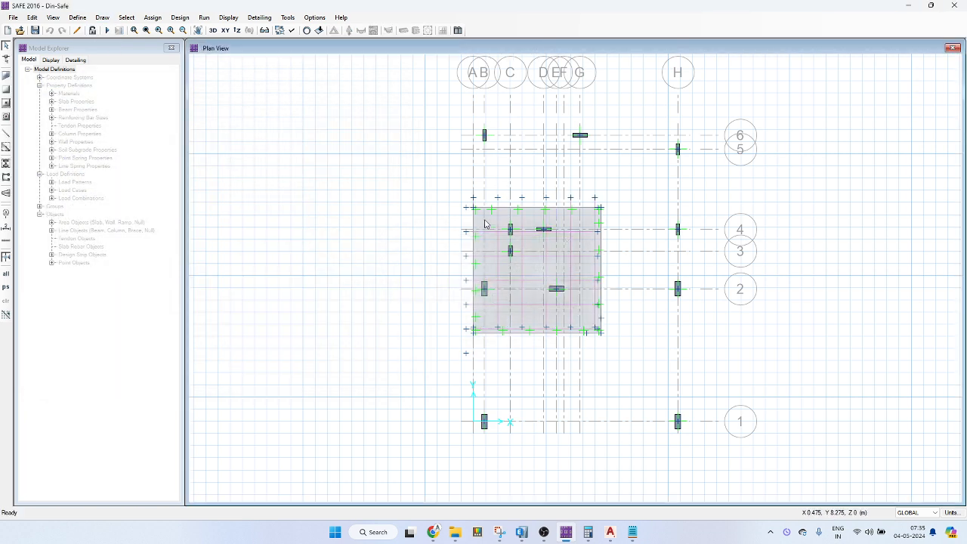
pyautogui.rightClick(490, 225)
pyautogui.click(505, 195)
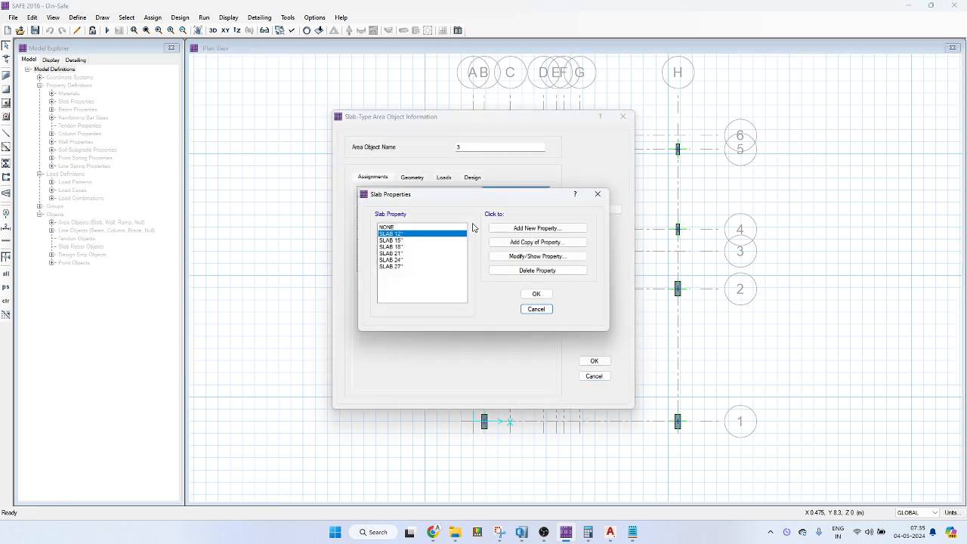
pyautogui.click(400, 266)
pyautogui.click(533, 294)
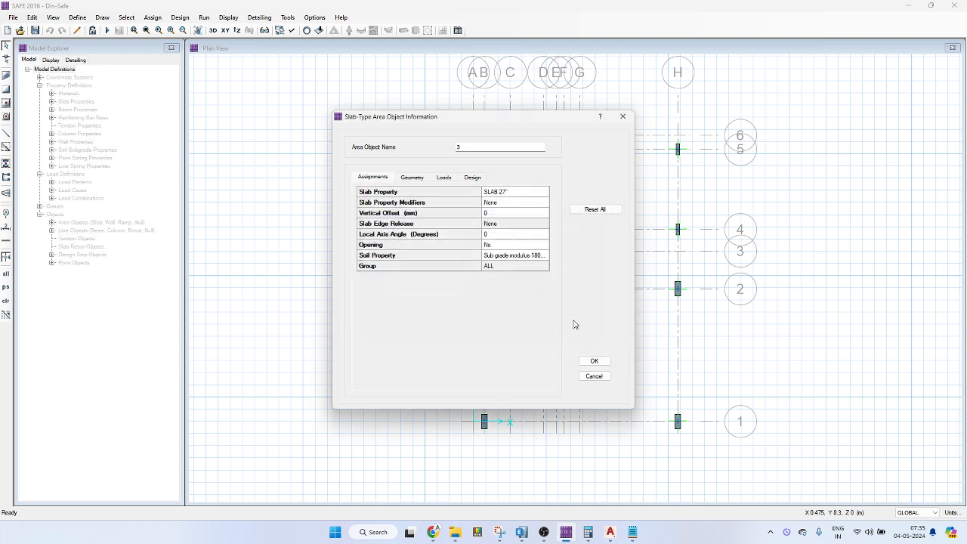
pyautogui.click(593, 362)
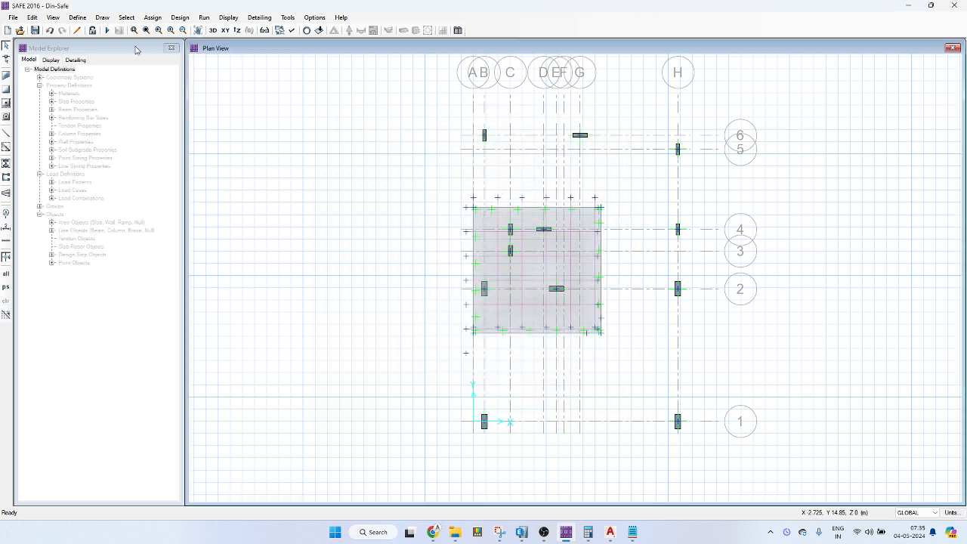
# Rerun the analysis and design and display the punching shear capacity ratios.
pyautogui.click(107, 32)
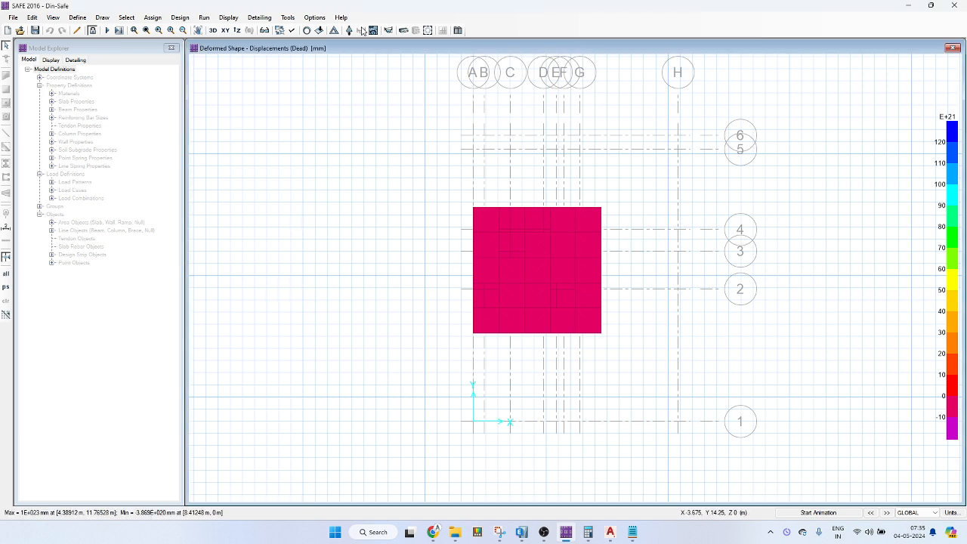
pyautogui.click(426, 31)
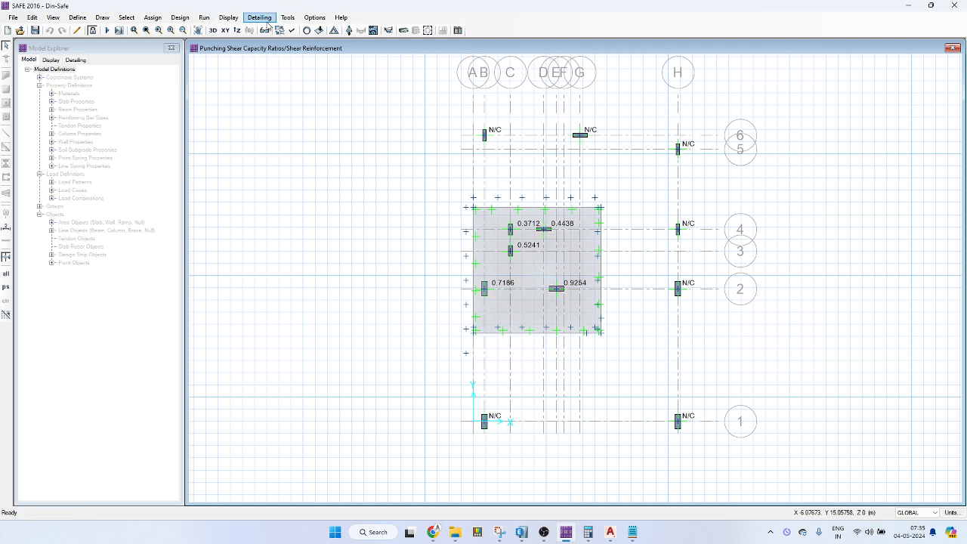
# Display the strip-based bottom reinforcement above size 12 bars at 100 mm for Layer B and for Layer A.
pyautogui.click(405, 32)
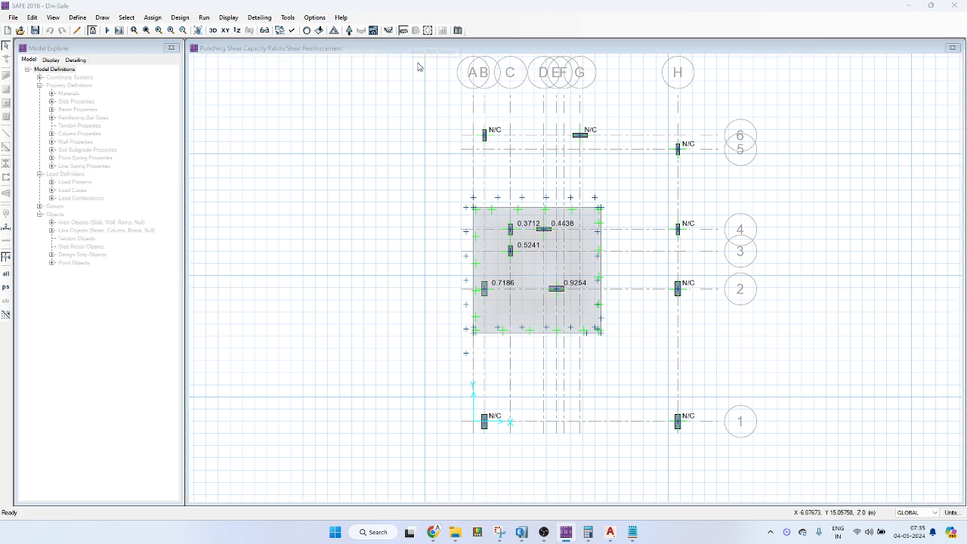
pyautogui.moveTo(483, 134); pyautogui.dragTo(233, 79)
pyautogui.click(205, 346)
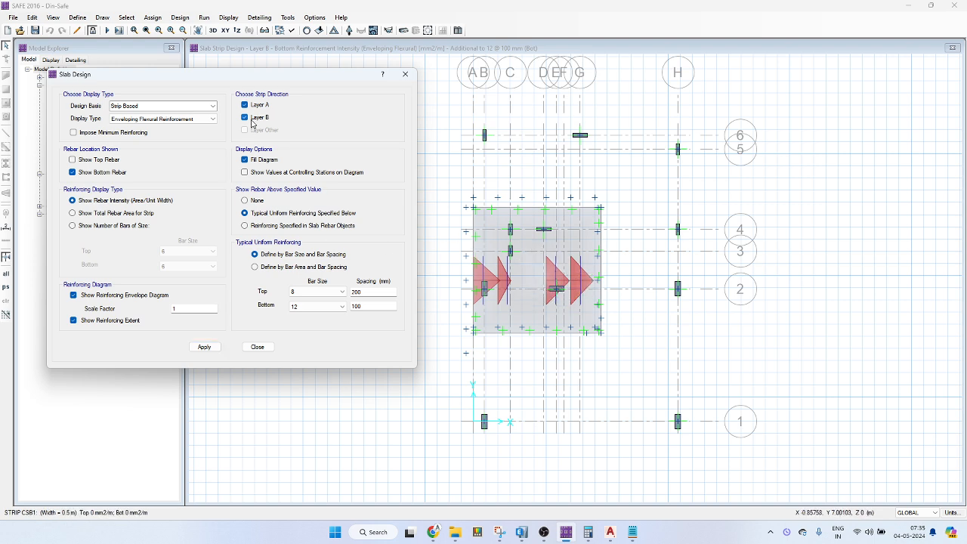
pyautogui.click(205, 346)
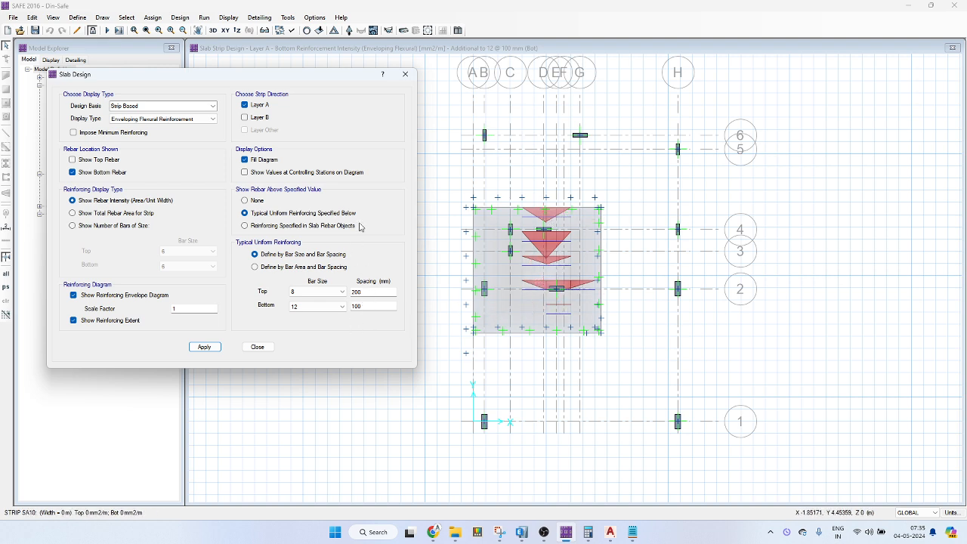
pyautogui.click(258, 347)
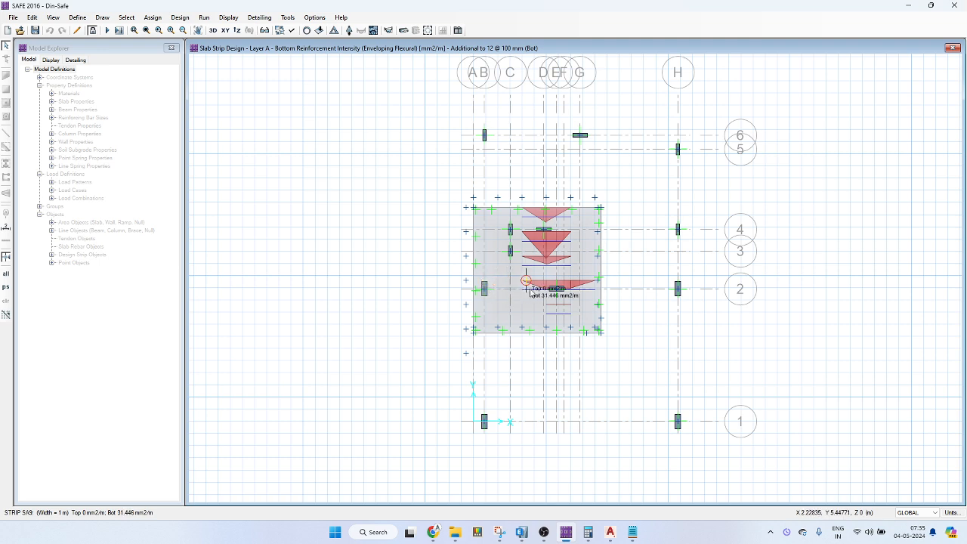
# Unlock the model and accept deleting its analysis and design results.
pyautogui.click(91, 31)
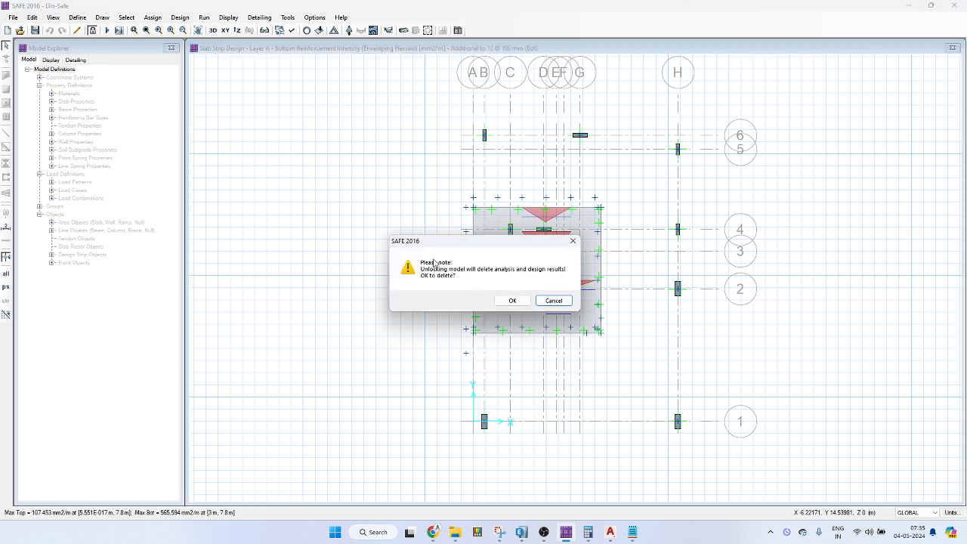
pyautogui.click(508, 301)
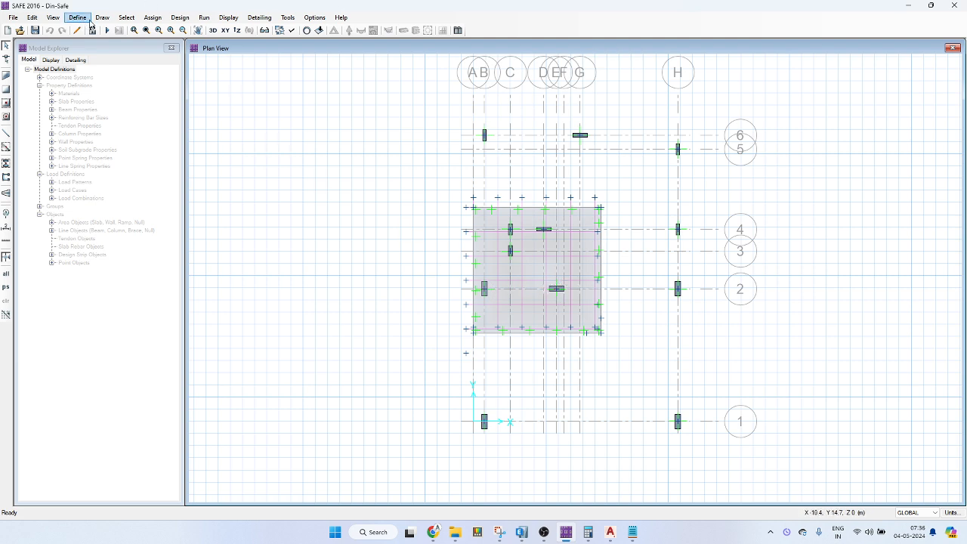
pyautogui.click(86, 21)
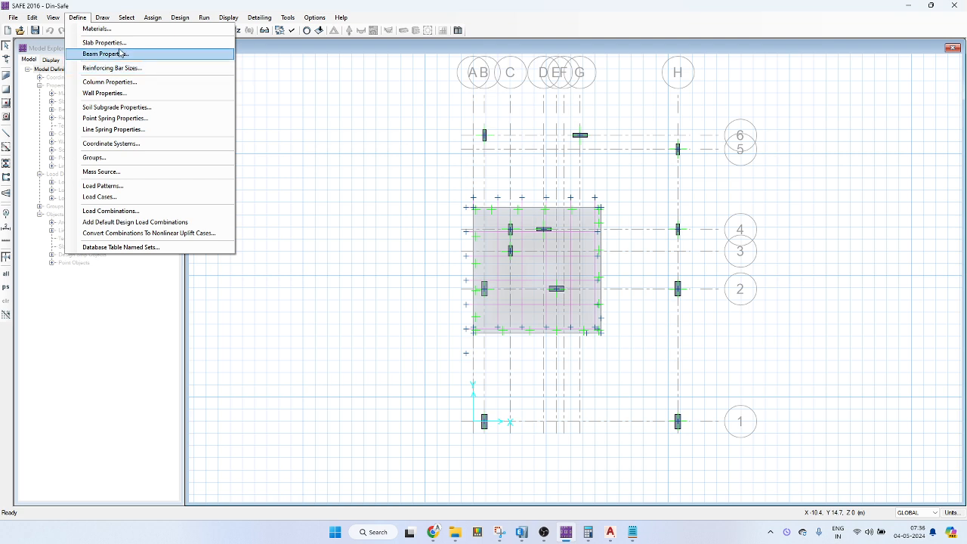
pyautogui.click(98, 52)
pyautogui.press('Escape')
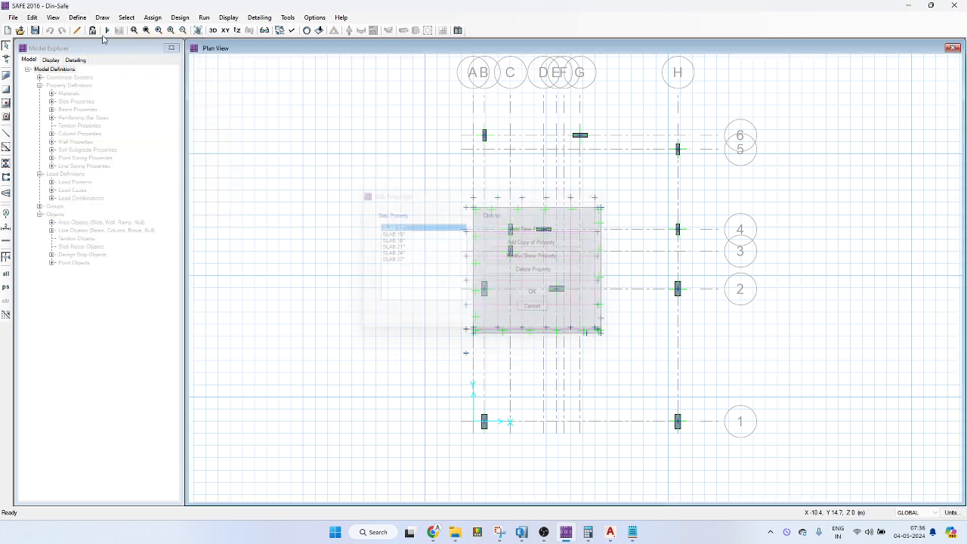
# Set the BEAM1 property's beam material to M20 and both its main and shear rebar materials to Fe500.
pyautogui.click(77, 16)
pyautogui.click(99, 52)
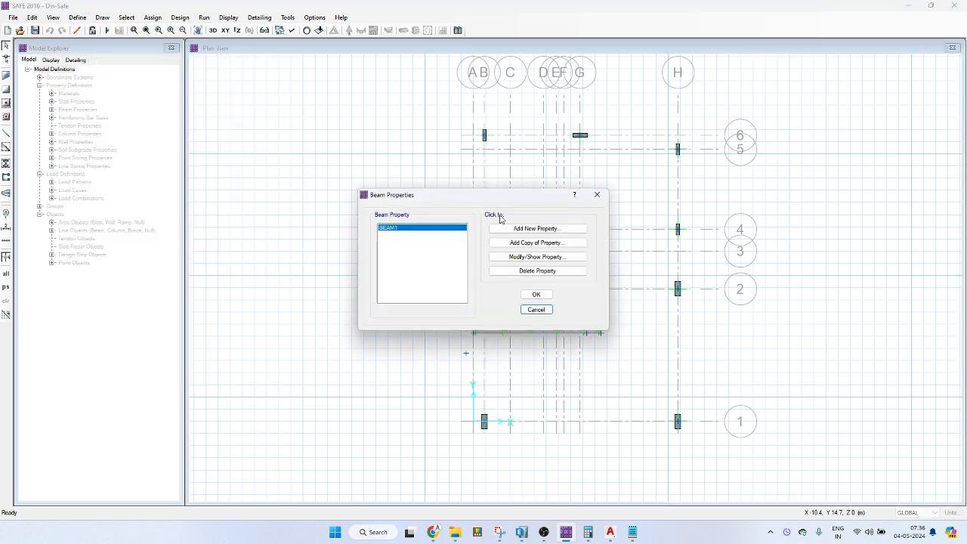
pyautogui.click(536, 257)
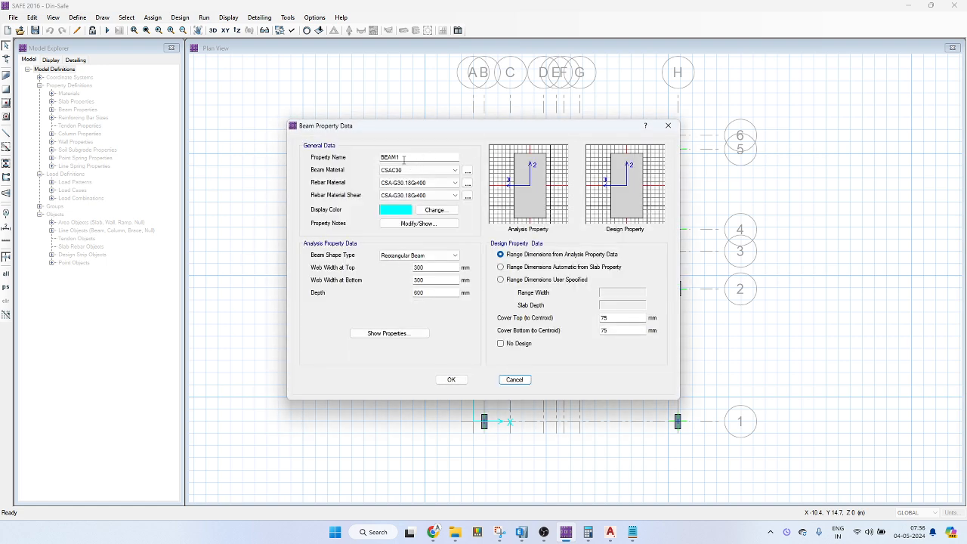
pyautogui.click(438, 171)
pyautogui.click(421, 195)
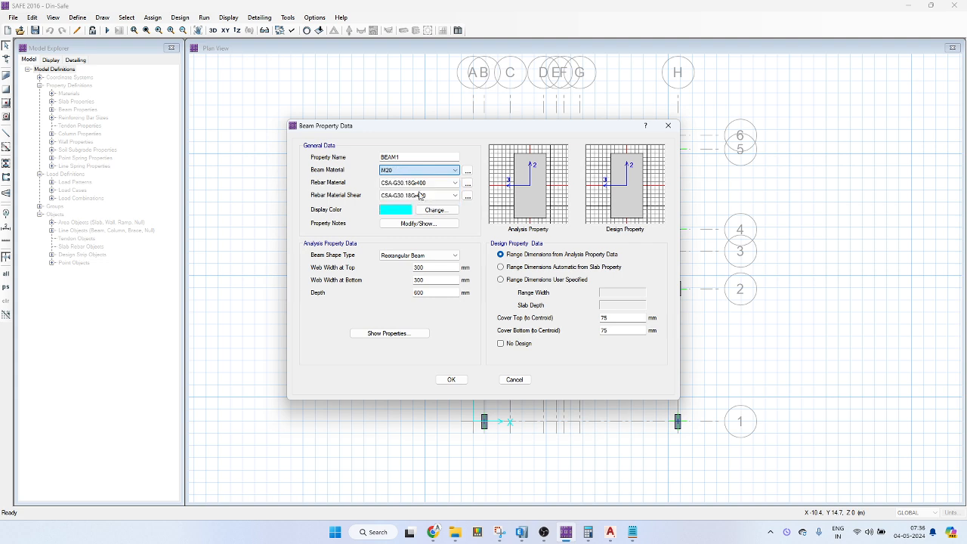
pyautogui.click(420, 182)
pyautogui.click(408, 199)
pyautogui.click(416, 196)
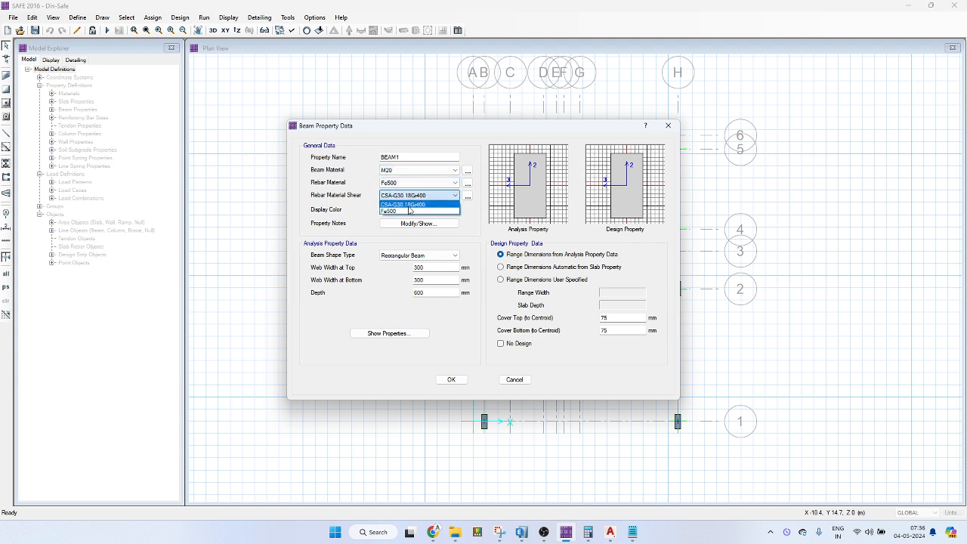
pyautogui.click(408, 211)
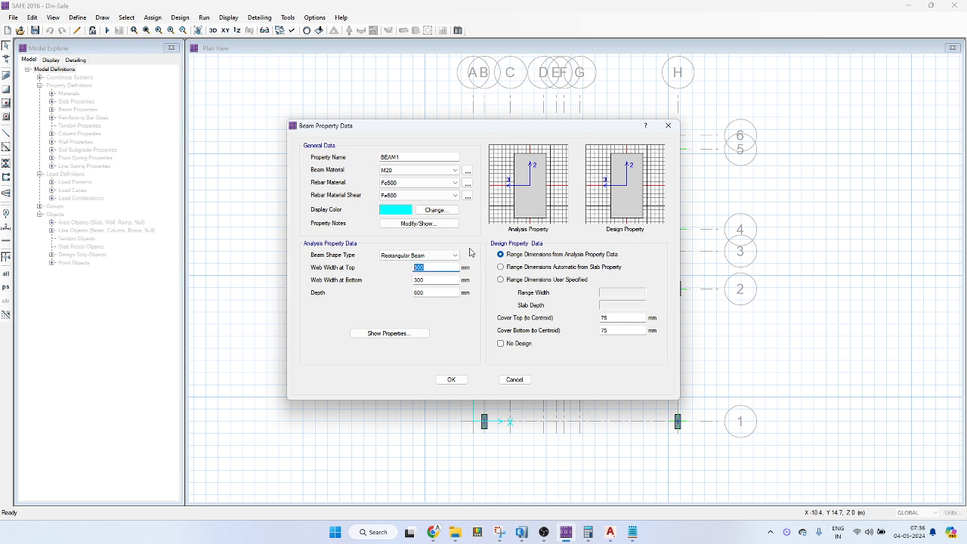
# Give the beam property 230 mm web widths and 675 mm depth, and rename it BEAM230x675.
pyautogui.write('230')
pyautogui.press('Tab')
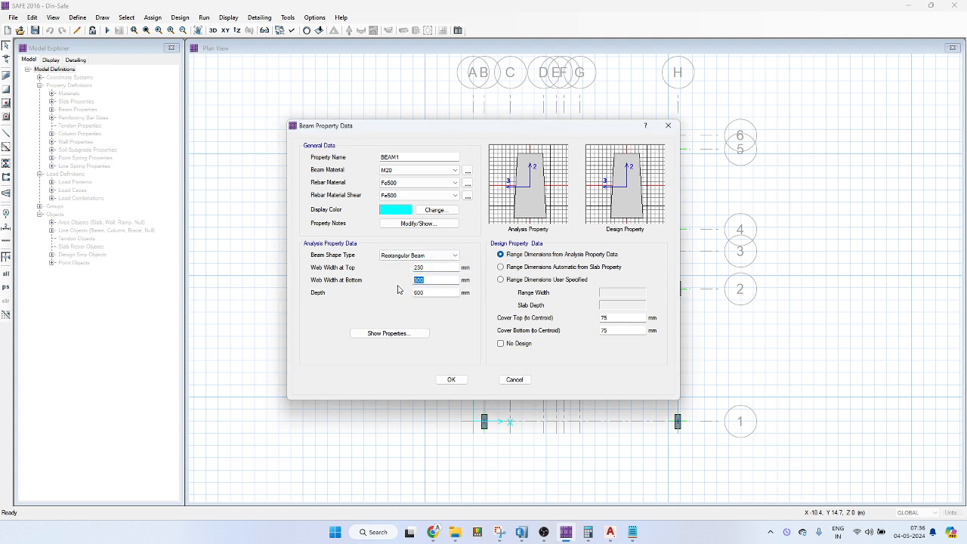
pyautogui.press('Tab')
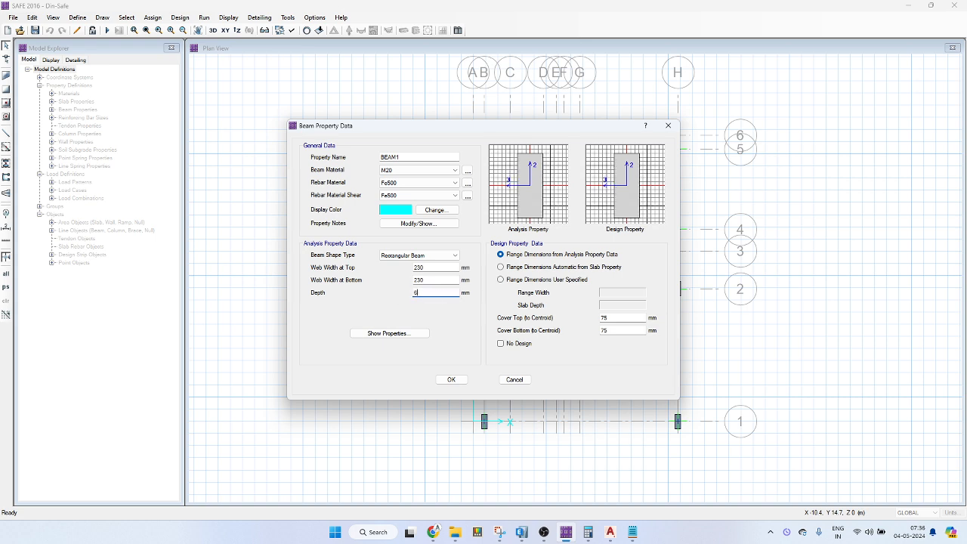
pyautogui.moveTo(443, 157); pyautogui.dragTo(394, 160)
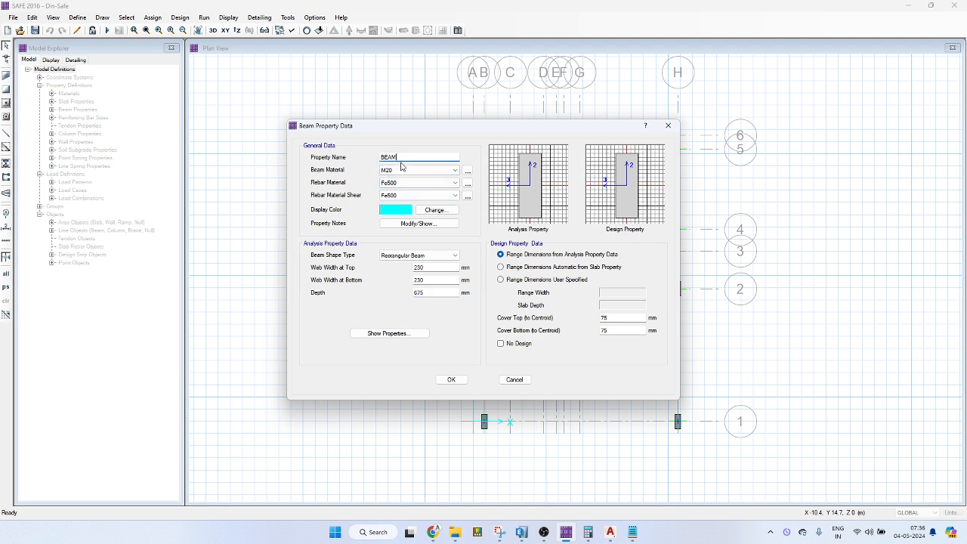
pyautogui.write('M230x675')
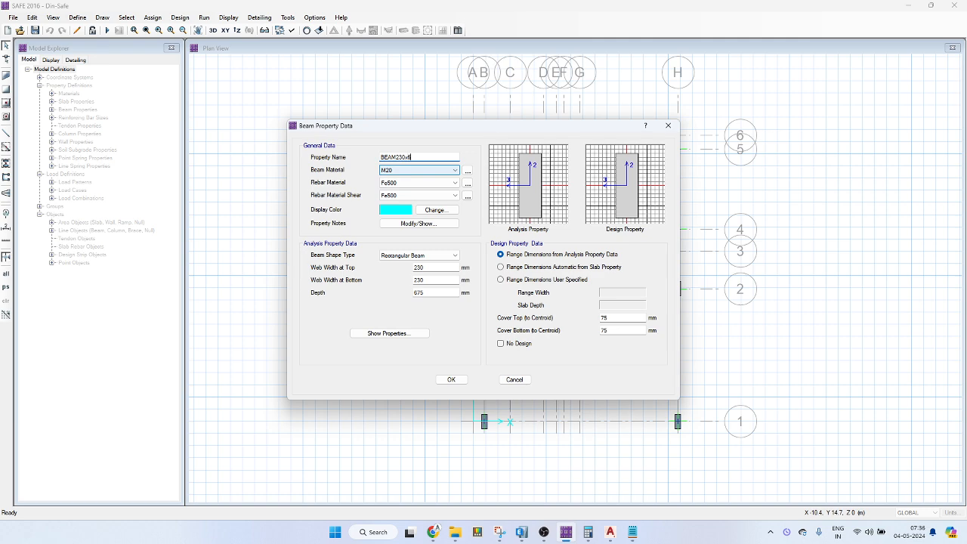
pyautogui.click(451, 379)
pyautogui.click(531, 294)
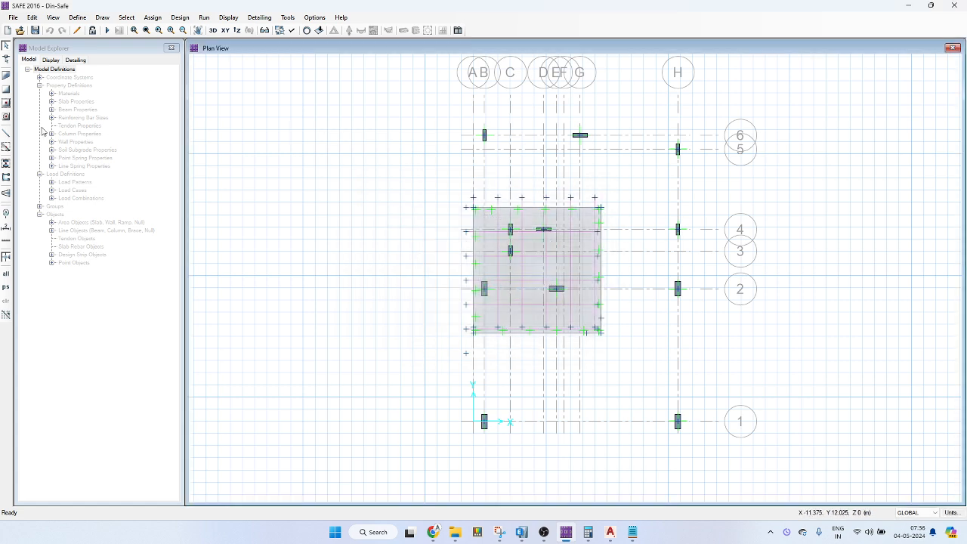
# Draw a straight BEAM230x675 beam along grid line 2 between the columns at grids B and E.
pyautogui.click(6, 134)
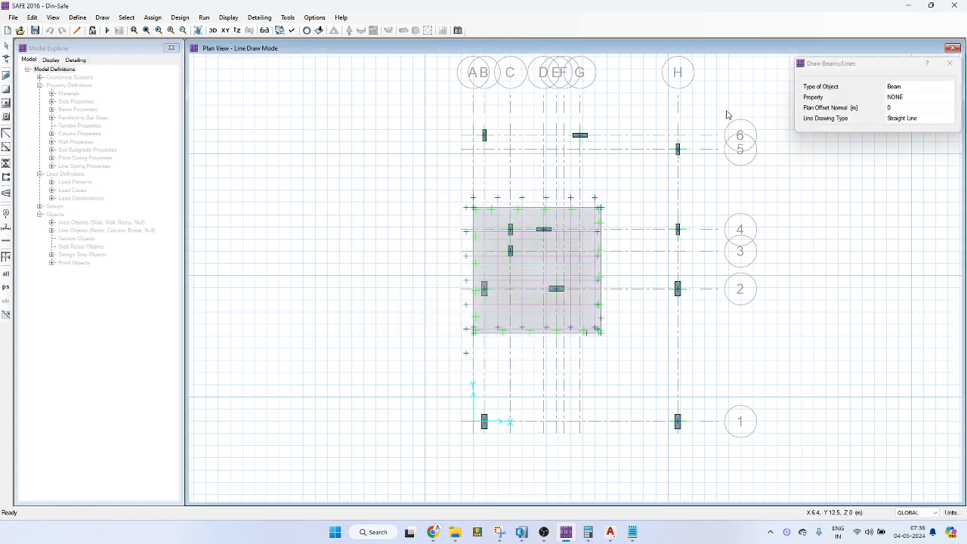
pyautogui.click(915, 87)
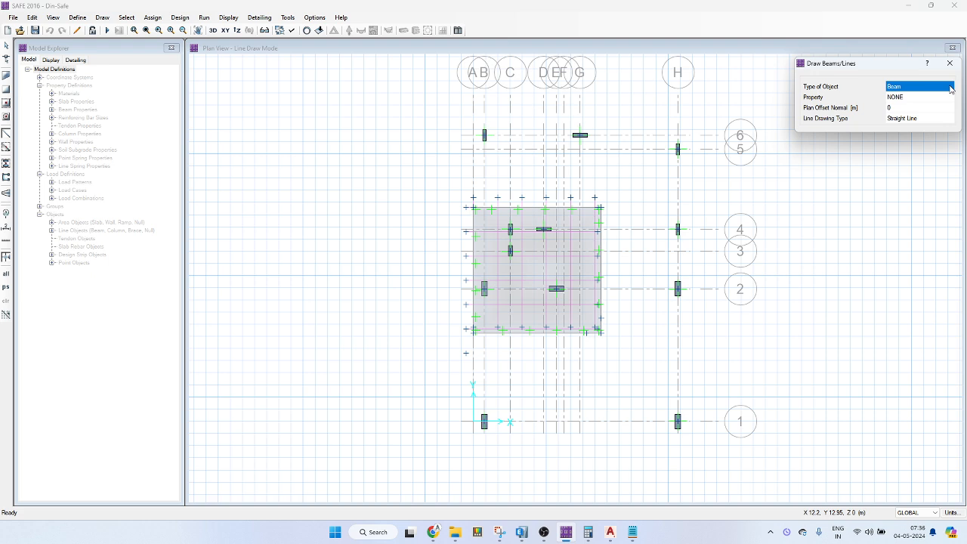
pyautogui.click(928, 99)
pyautogui.click(907, 107)
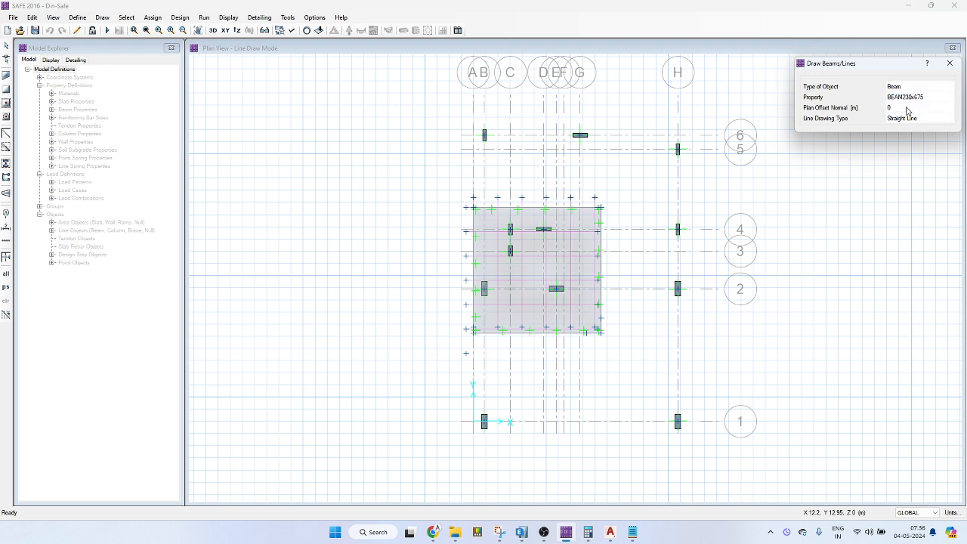
pyautogui.click(486, 290)
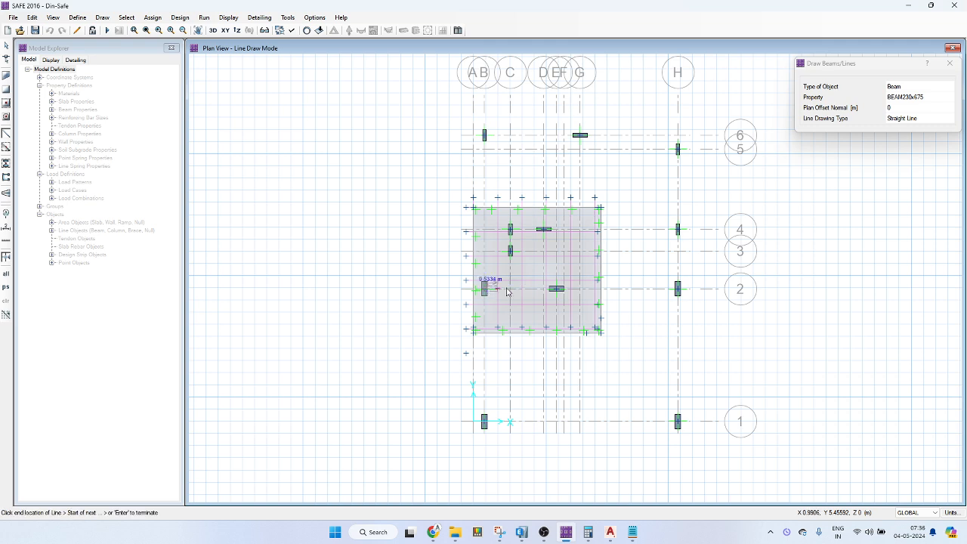
pyautogui.click(556, 290)
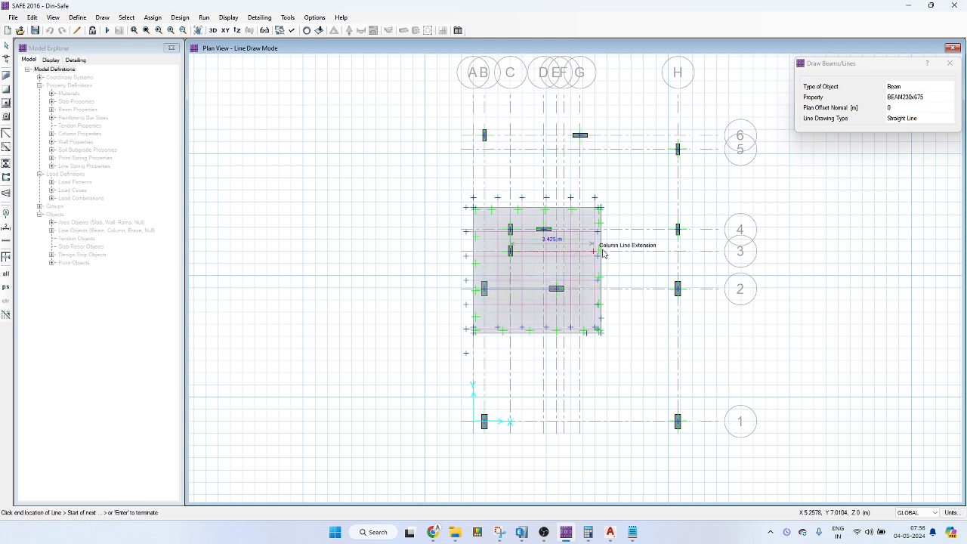
pyautogui.press('Escape')
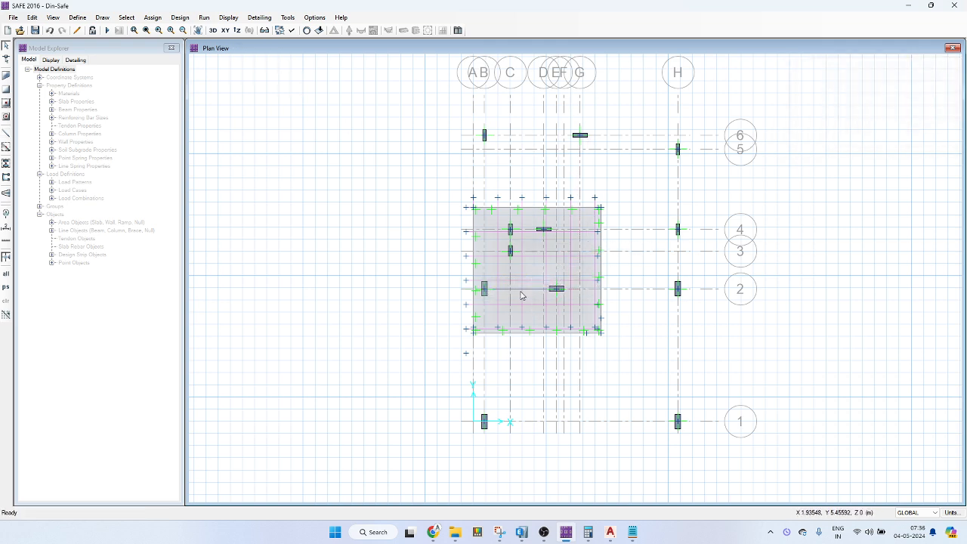
# Rerun the analysis and design with the new beam and display the punching shear capacity ratios.
pyautogui.click(106, 30)
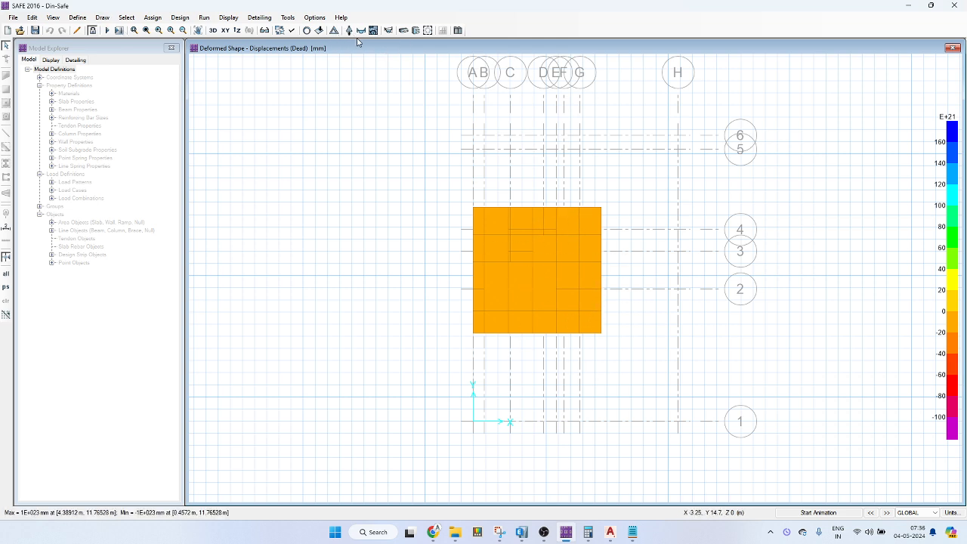
pyautogui.click(428, 31)
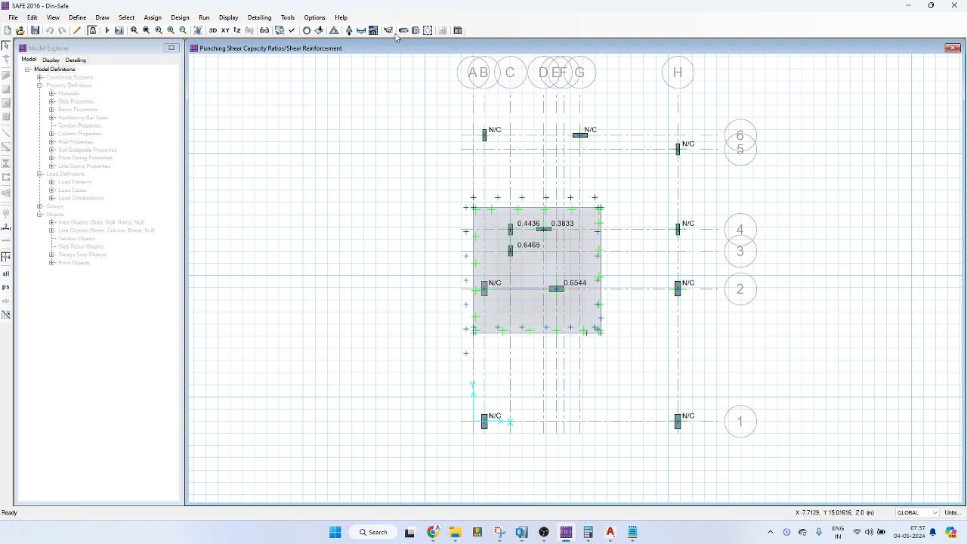
# Display Layer A's strip-based bottom reinforcement above size 12 bars at 100 mm and examine the strips around the grid E-2 column.
pyautogui.click(405, 33)
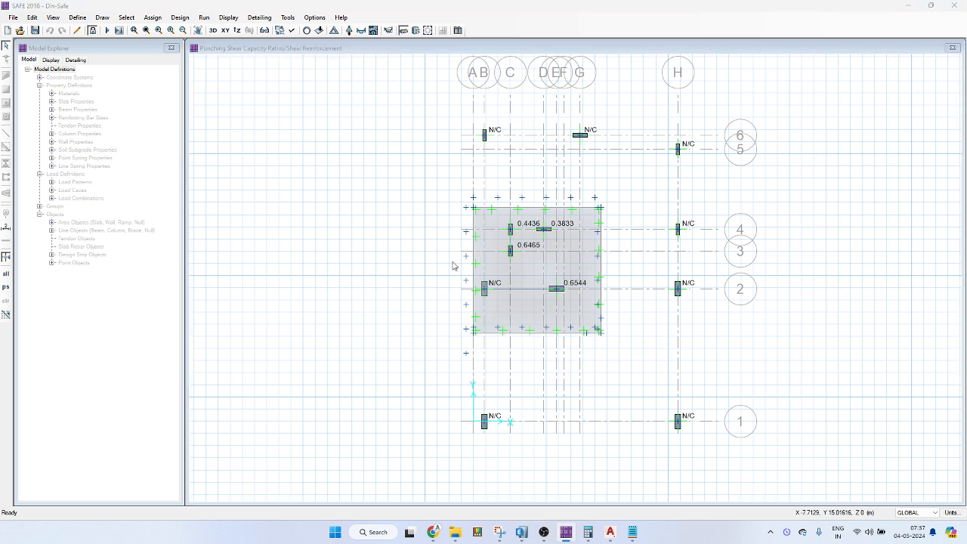
pyautogui.click(458, 400)
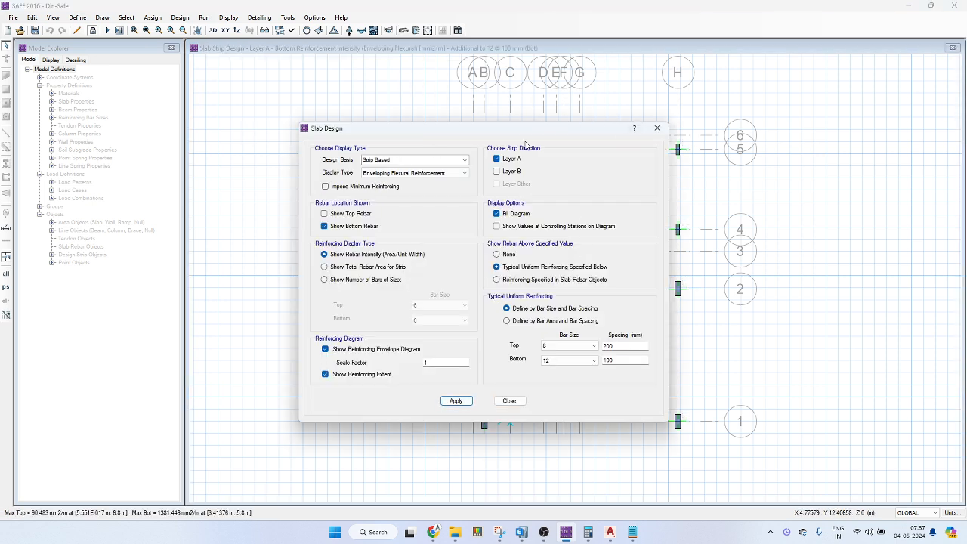
pyautogui.moveTo(515, 137); pyautogui.dragTo(257, 88)
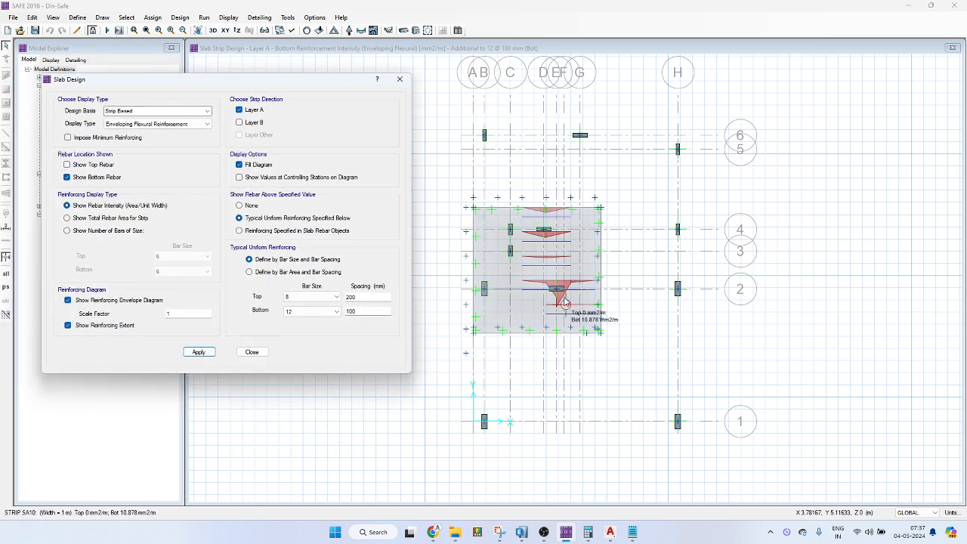
pyautogui.moveTo(544, 280)
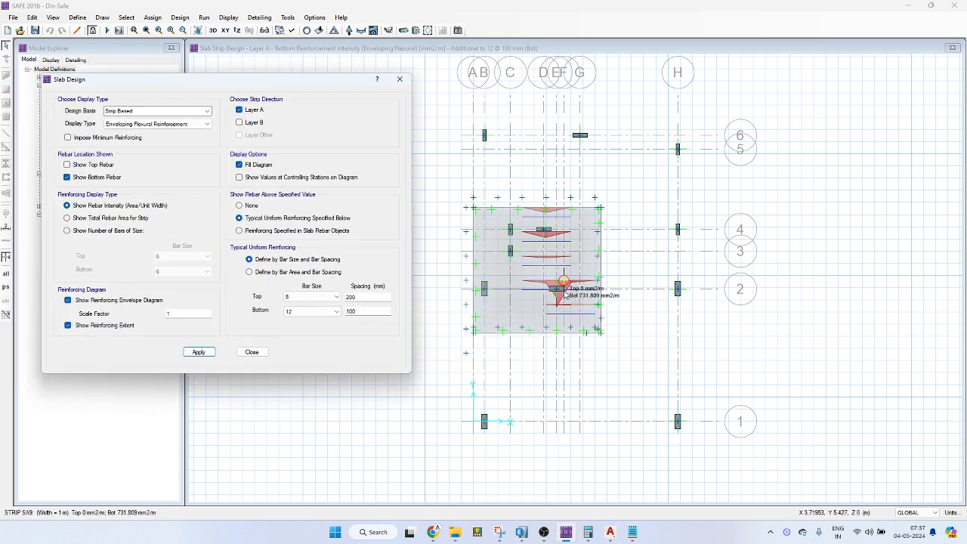
pyautogui.moveTo(553, 304)
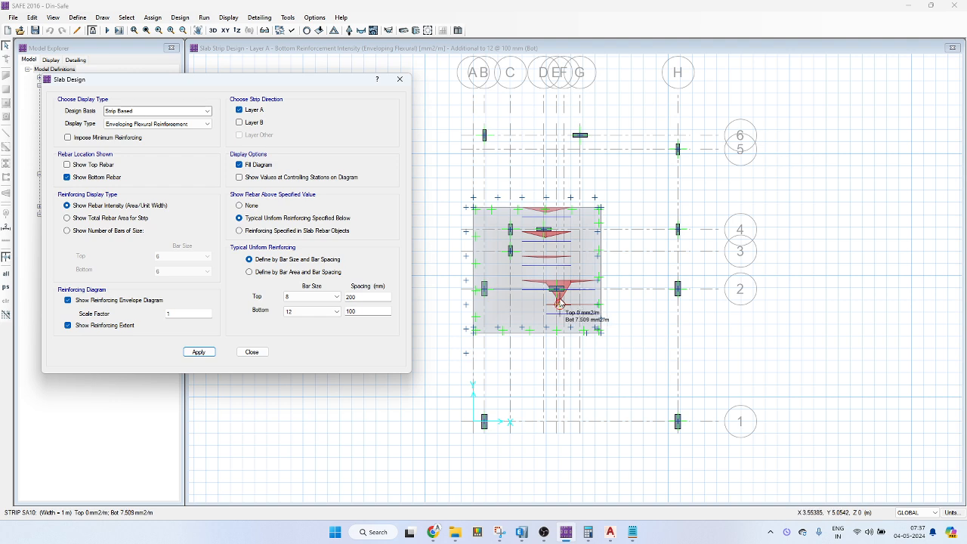
# Compare Layer A's additional bottom reinforcement above size 12 bars at 150 mm and at 200 mm spacing.
pyautogui.doubleClick(370, 315)
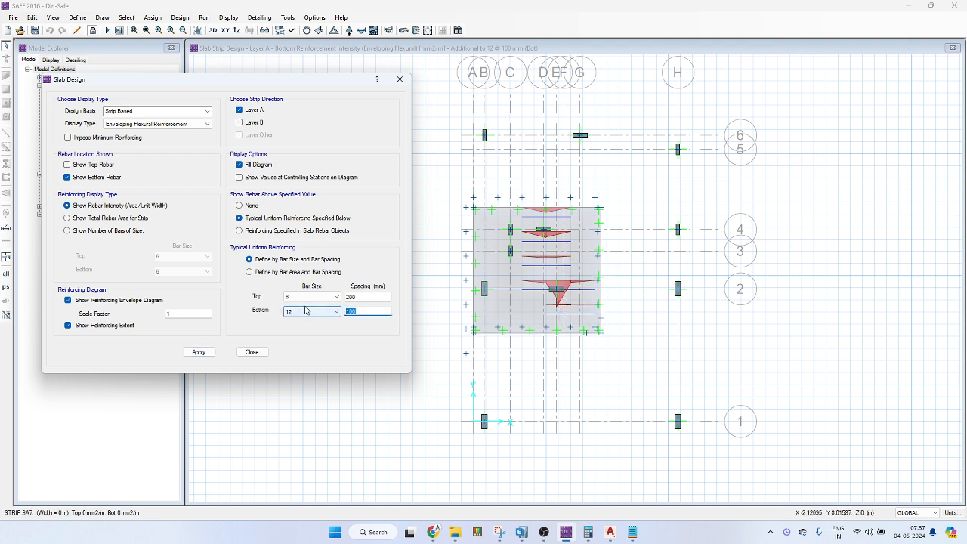
pyautogui.write('150')
pyautogui.click(199, 352)
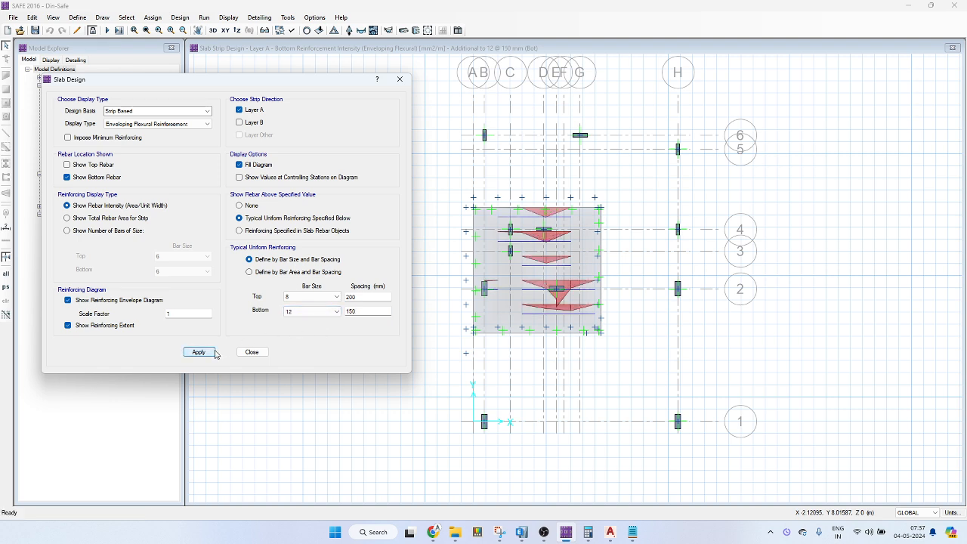
pyautogui.doubleClick(359, 312)
pyautogui.click(198, 352)
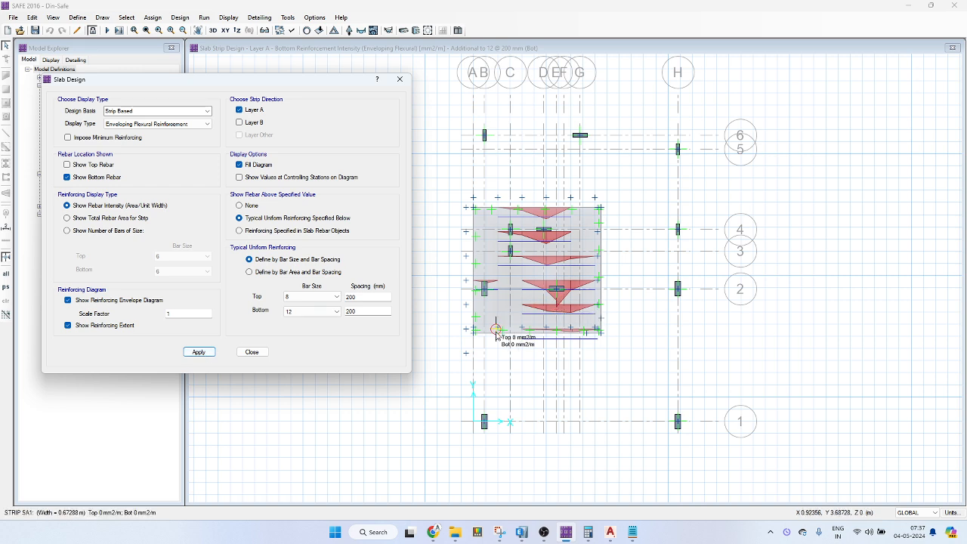
pyautogui.moveTo(549, 281)
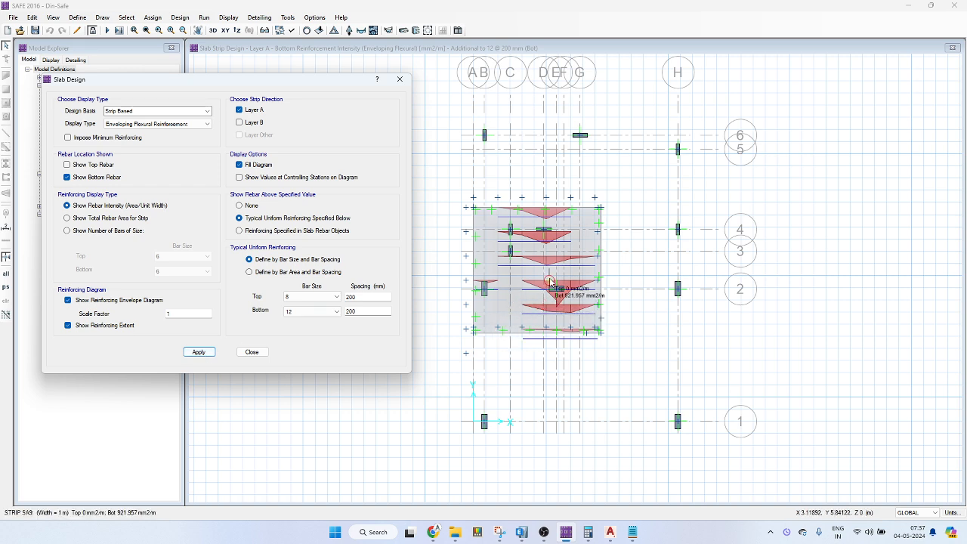
# Return the bottom bar spacing to 150 mm and examine the additional steel along Layer A's strips.
pyautogui.doubleClick(360, 311)
pyautogui.write('150')
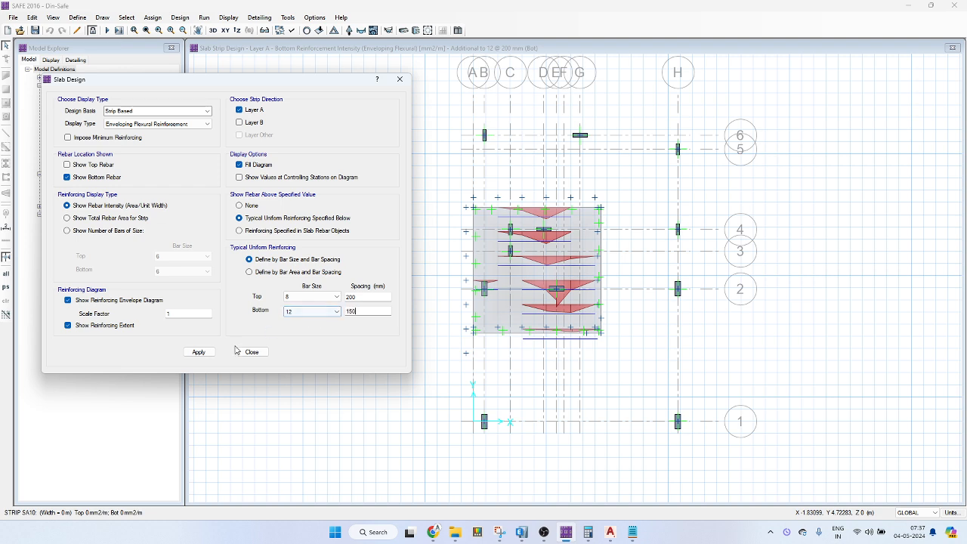
pyautogui.click(198, 352)
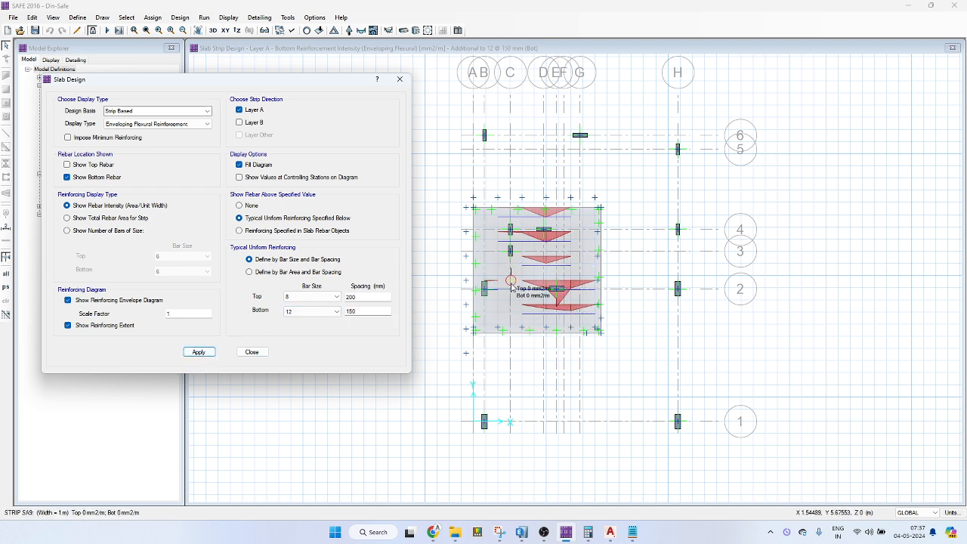
pyautogui.moveTo(487, 284)
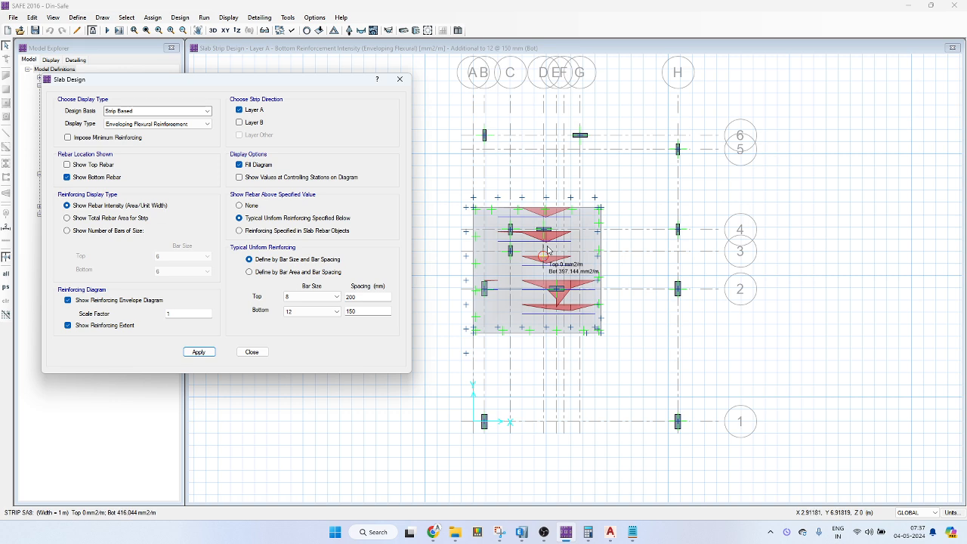
pyautogui.moveTo(551, 231)
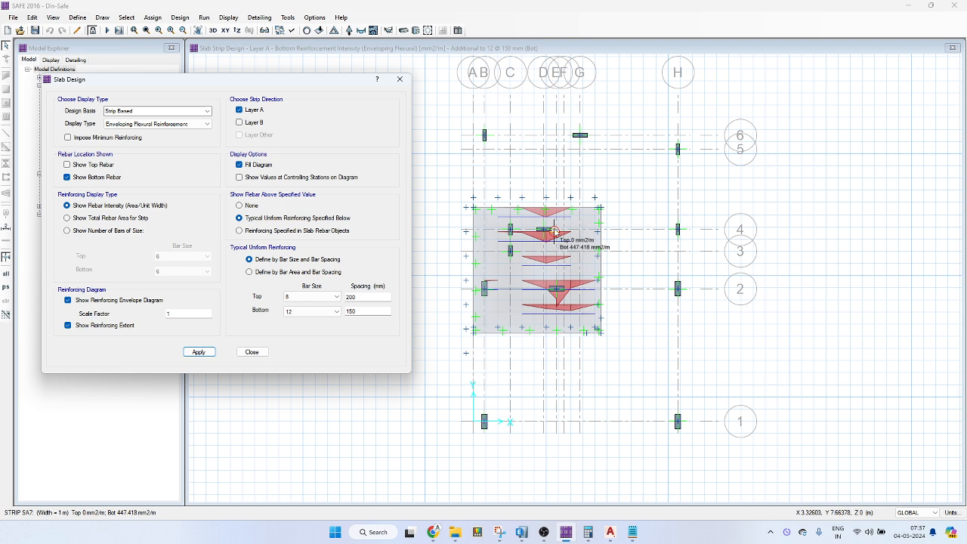
# Display Layer A's additional bottom reinforcement above size 12 bars at 100 mm and examine the strip at the grid E-2 column.
pyautogui.moveTo(545, 210)
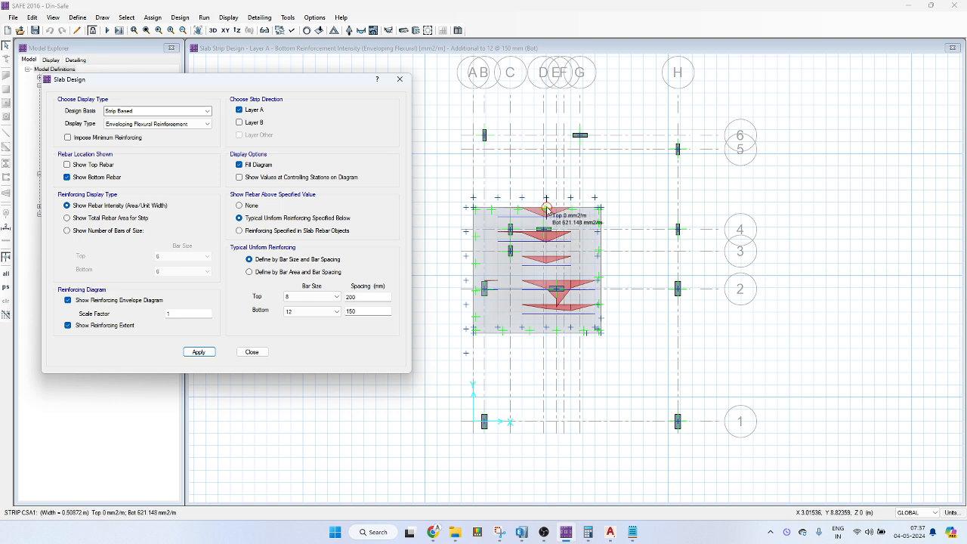
pyautogui.doubleClick(352, 311)
pyautogui.click(199, 352)
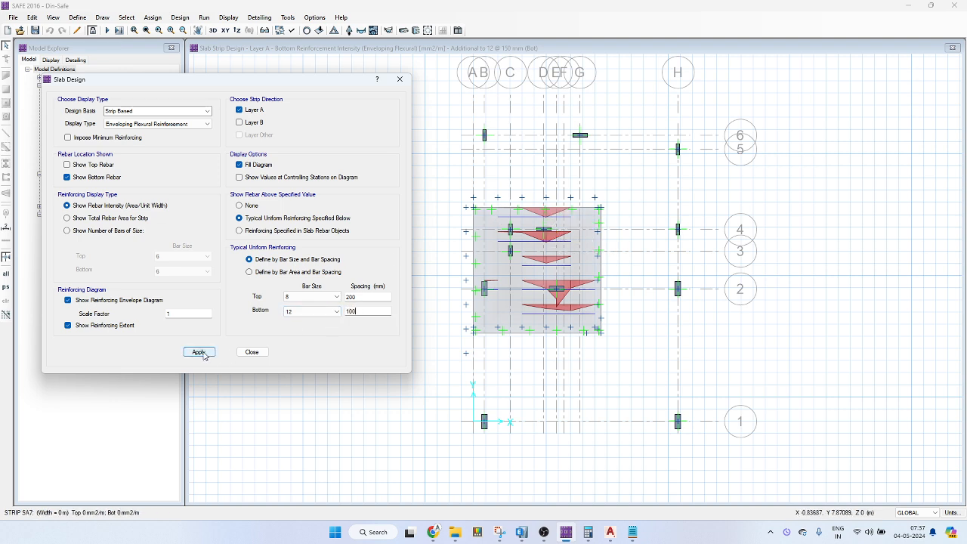
pyautogui.moveTo(554, 288)
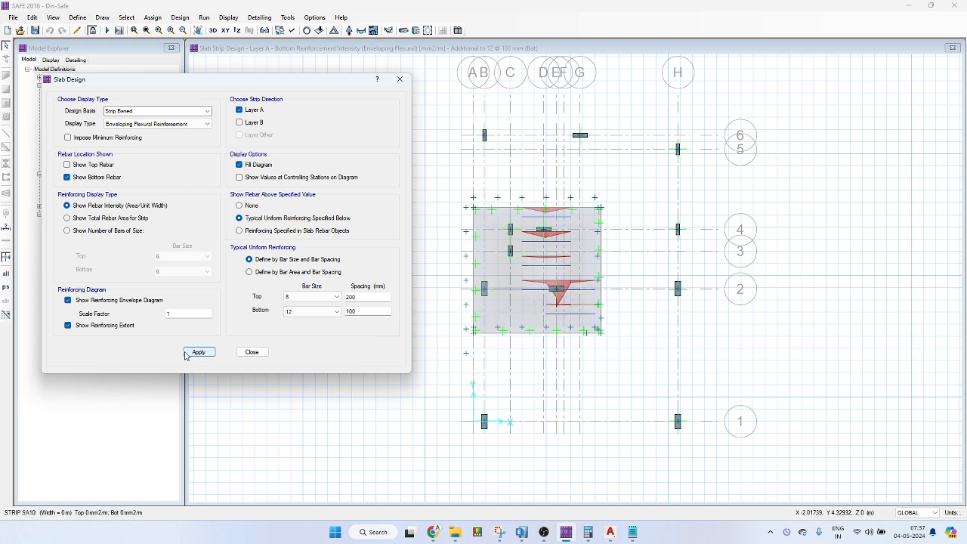
# Display Layer B's additional bottom reinforcement above size 12 bars at 100 mm, examine its strips and close the slab design settings.
pyautogui.click(240, 122)
pyautogui.click(199, 352)
pyautogui.moveTo(560, 323)
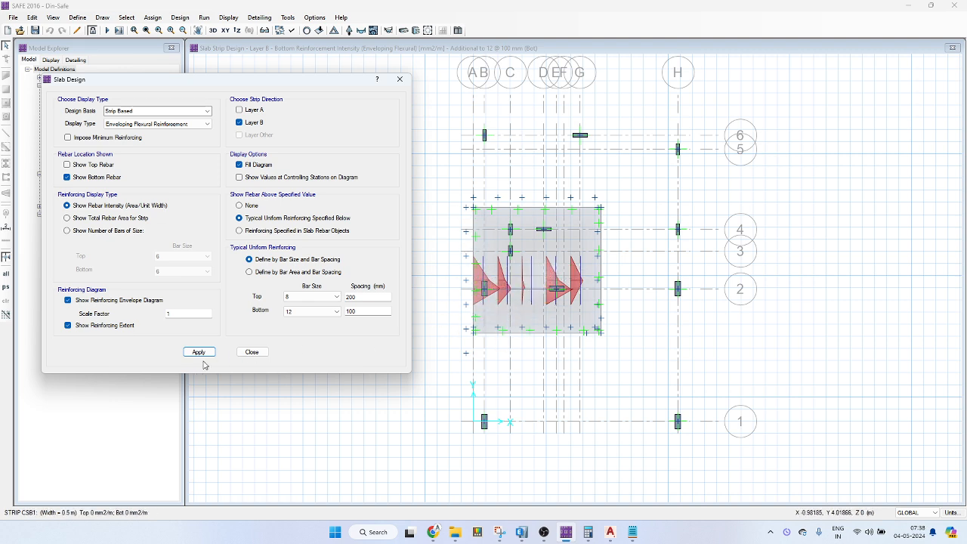
pyautogui.click(252, 352)
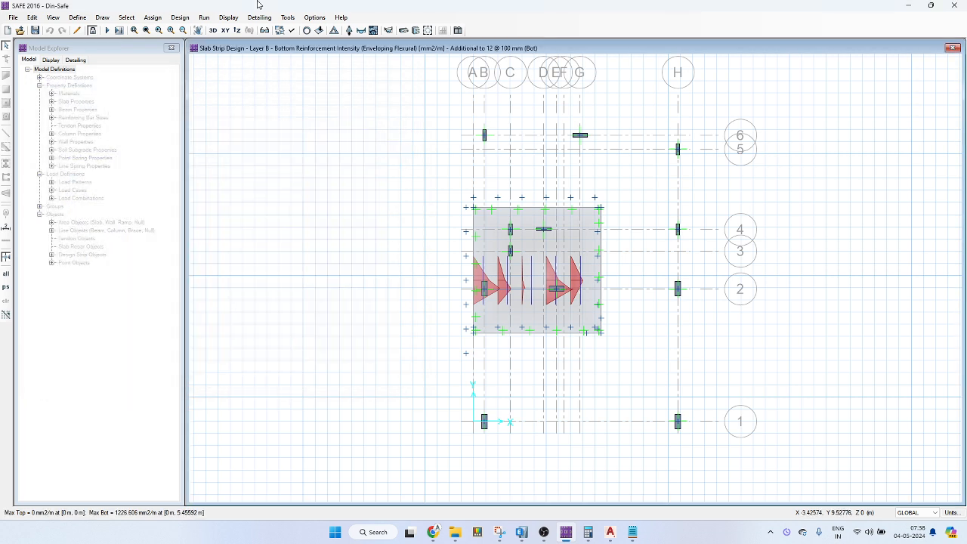
# Display the grid 2 beam's longitudinal rebar, first as the enveloping requirement and then for flexure only.
pyautogui.click(416, 31)
pyautogui.moveTo(478, 159); pyautogui.dragTo(198, 119)
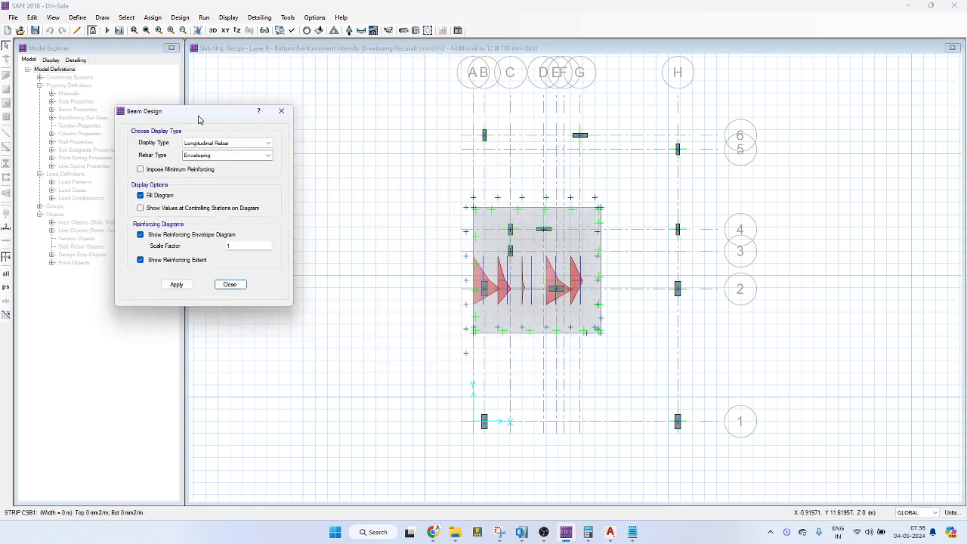
pyautogui.click(176, 284)
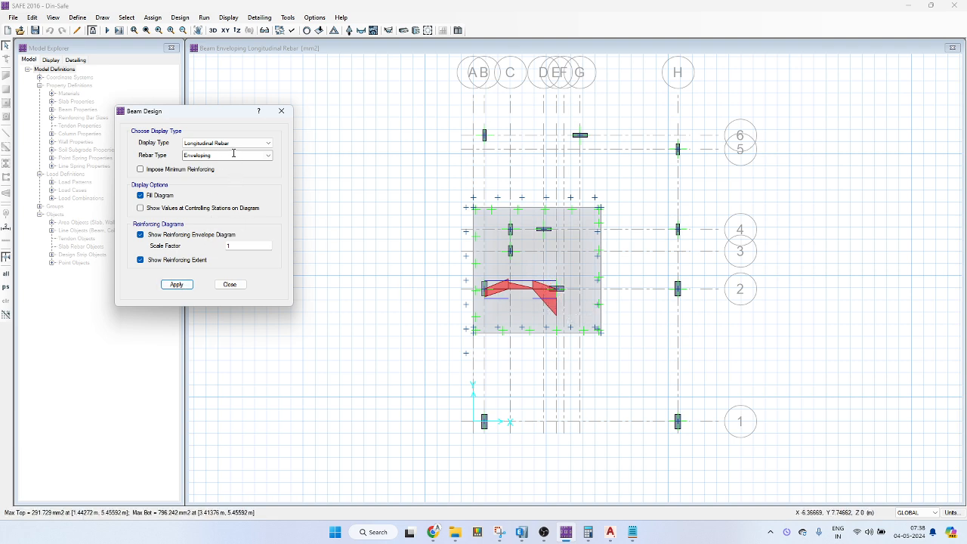
pyautogui.click(268, 155)
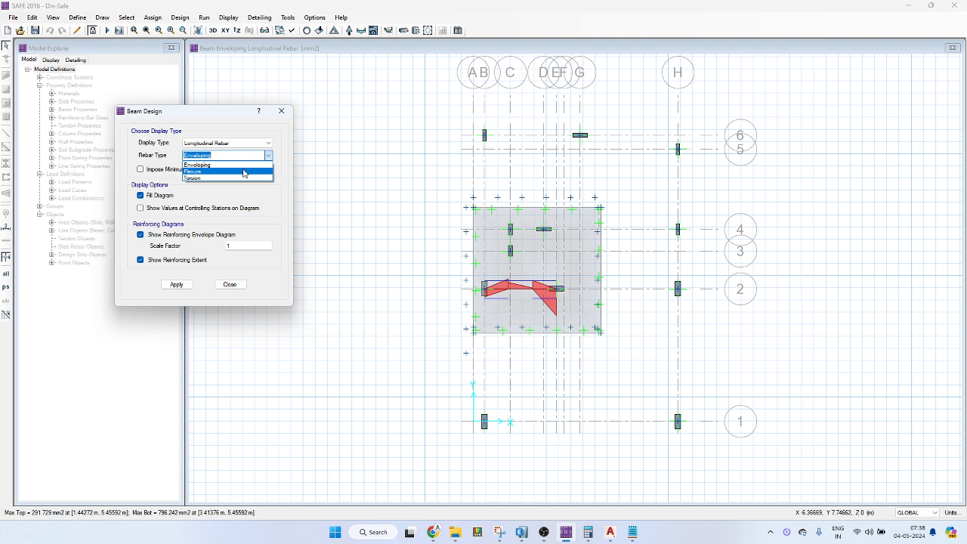
pyautogui.click(243, 171)
pyautogui.click(176, 284)
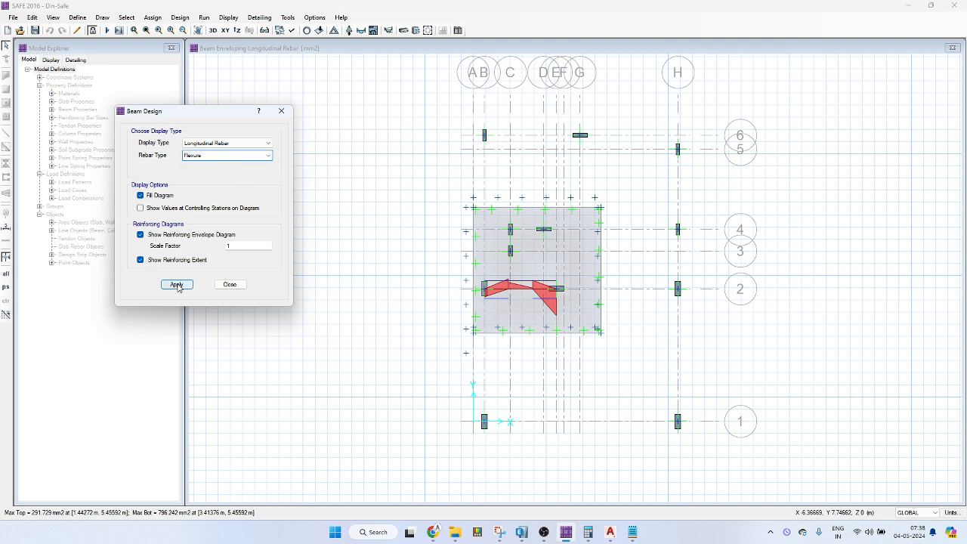
# Display the beam's enveloping longitudinal rebar with values at controlling stations and examine the steel areas along its length.
pyautogui.click(265, 155)
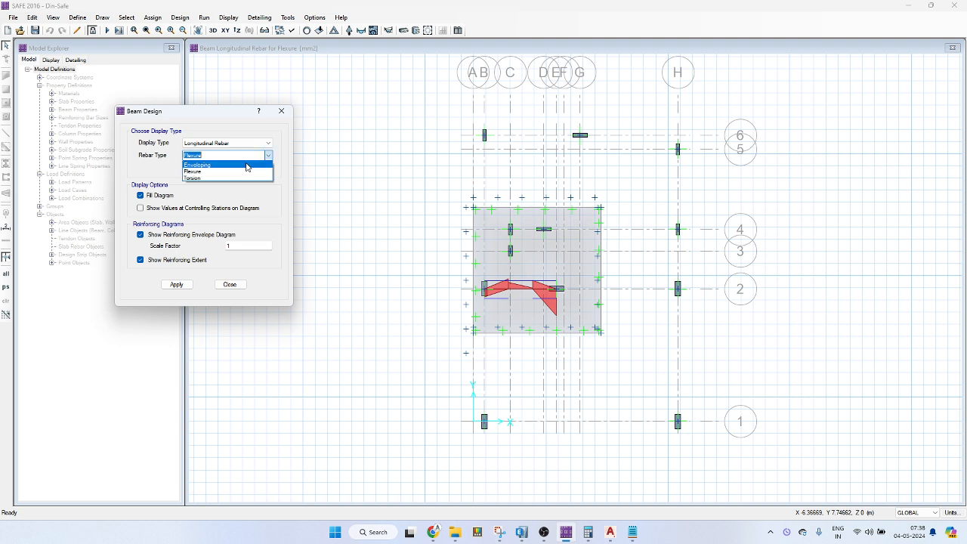
pyautogui.click(245, 163)
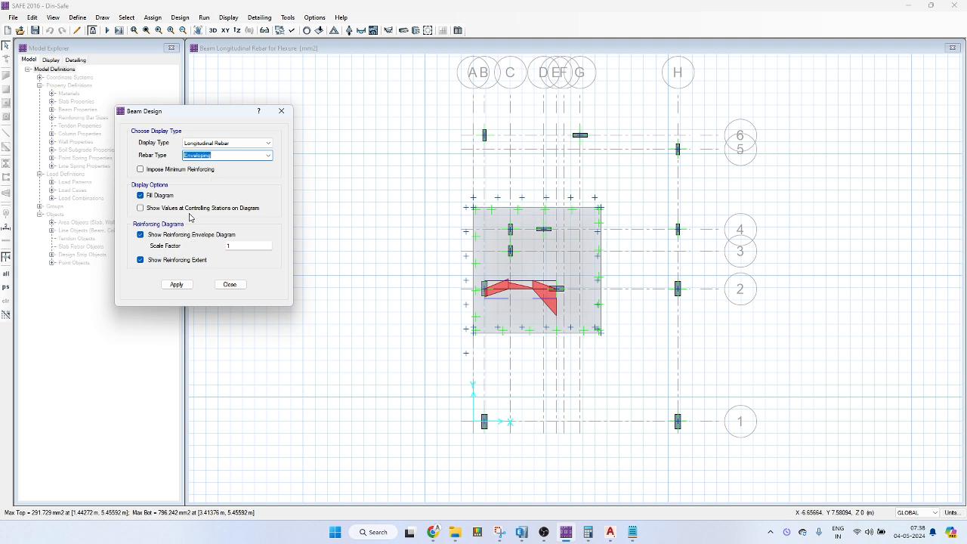
pyautogui.click(140, 208)
pyautogui.click(176, 284)
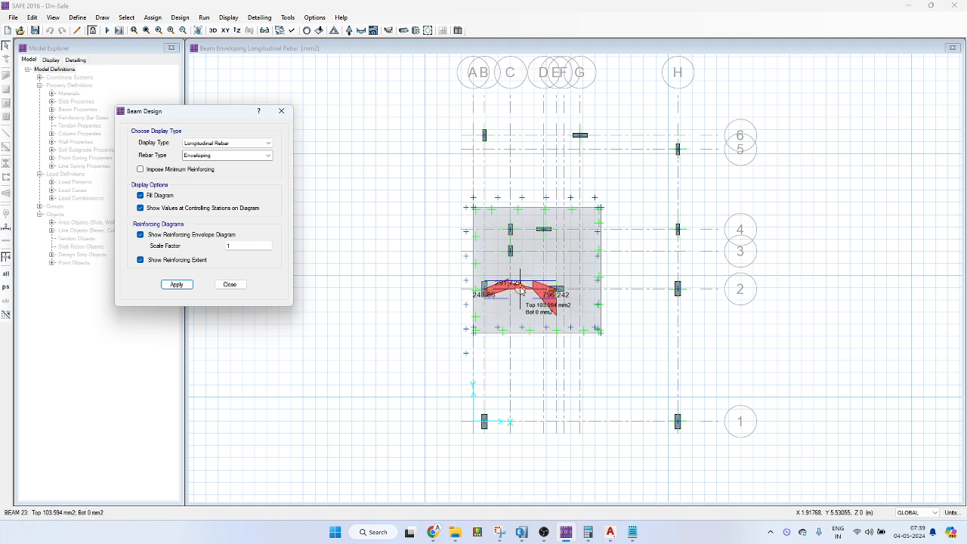
pyautogui.click(624, 394)
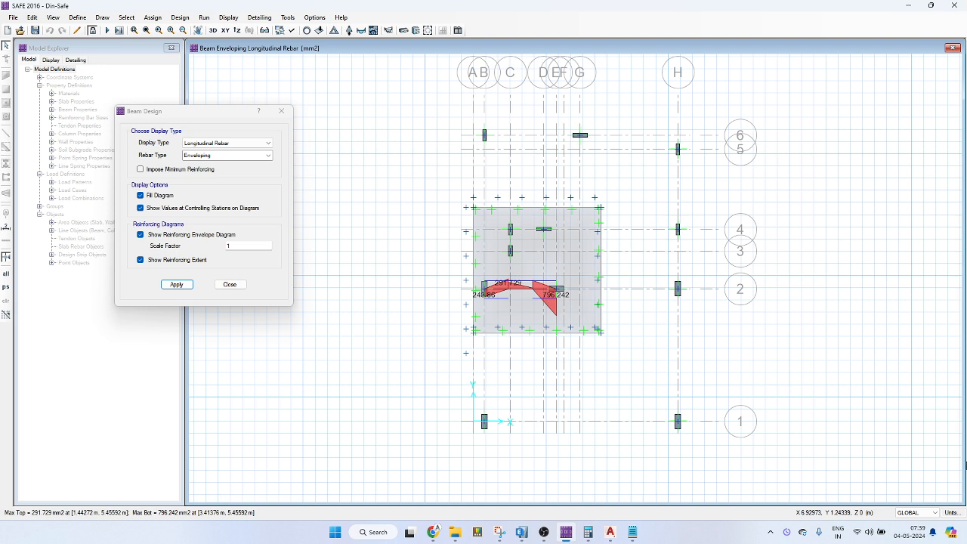
# Display the beam's total transverse rebar and examine the shear steel along its length.
pyautogui.click(204, 144)
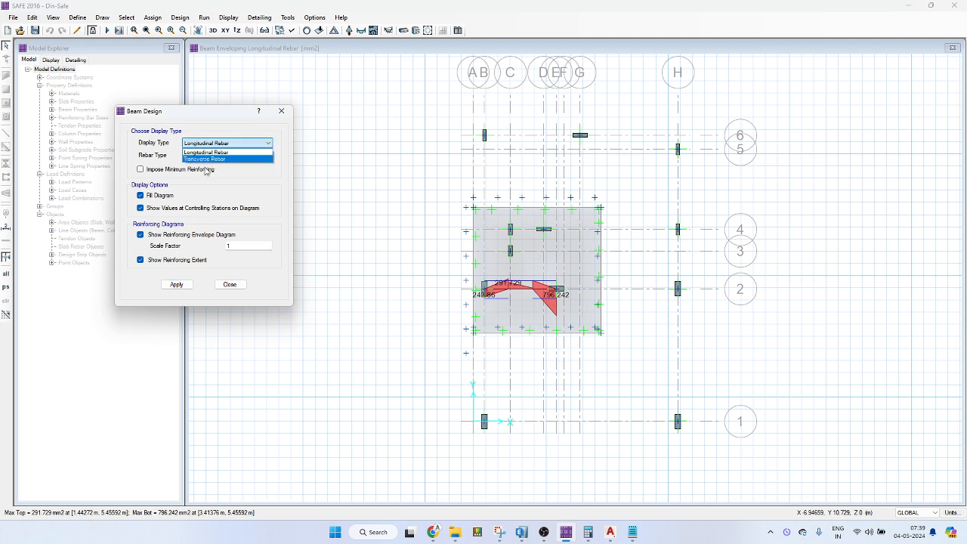
pyautogui.click(204, 159)
pyautogui.click(176, 284)
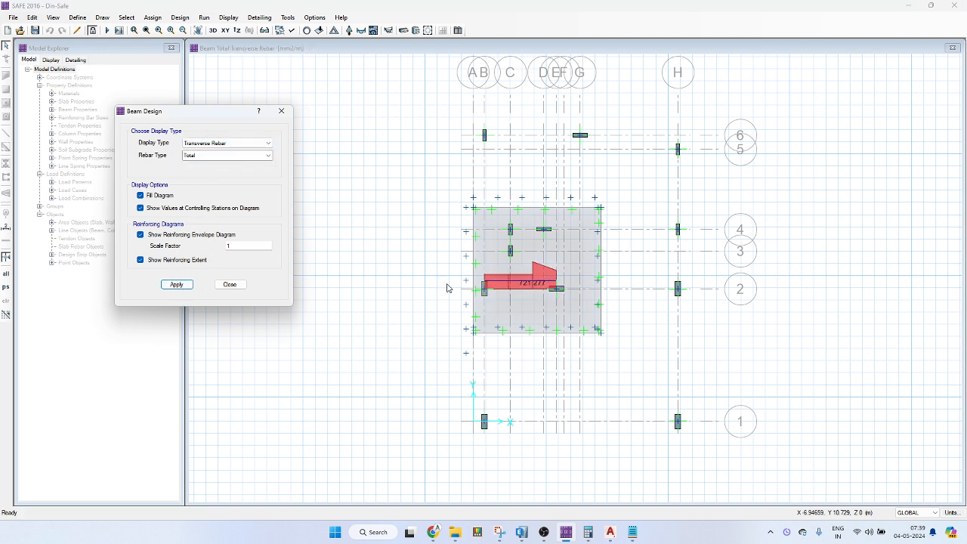
pyautogui.moveTo(528, 300)
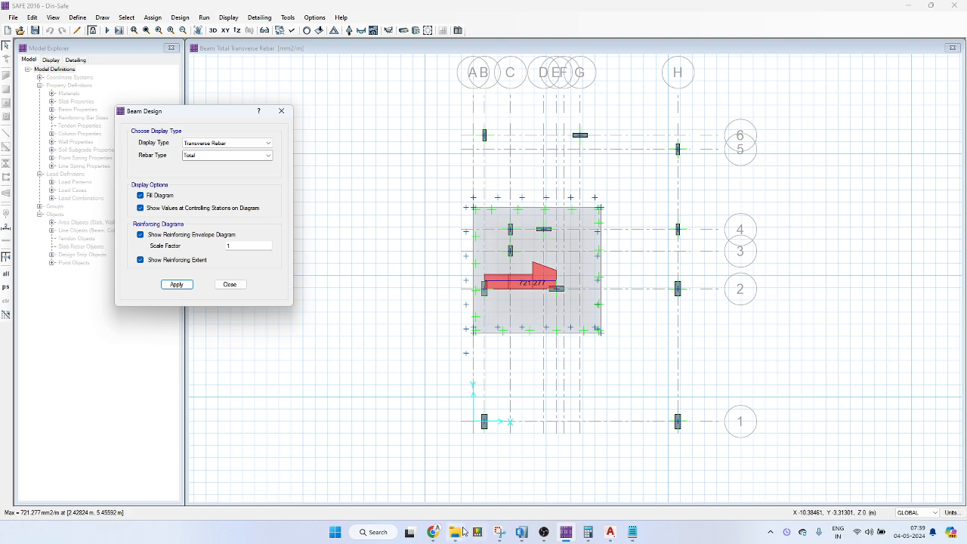
# Switch to File Explorer, open the Calcs_NA workbook from the Calcs folder and show it full size.
pyautogui.moveTo(455, 532)
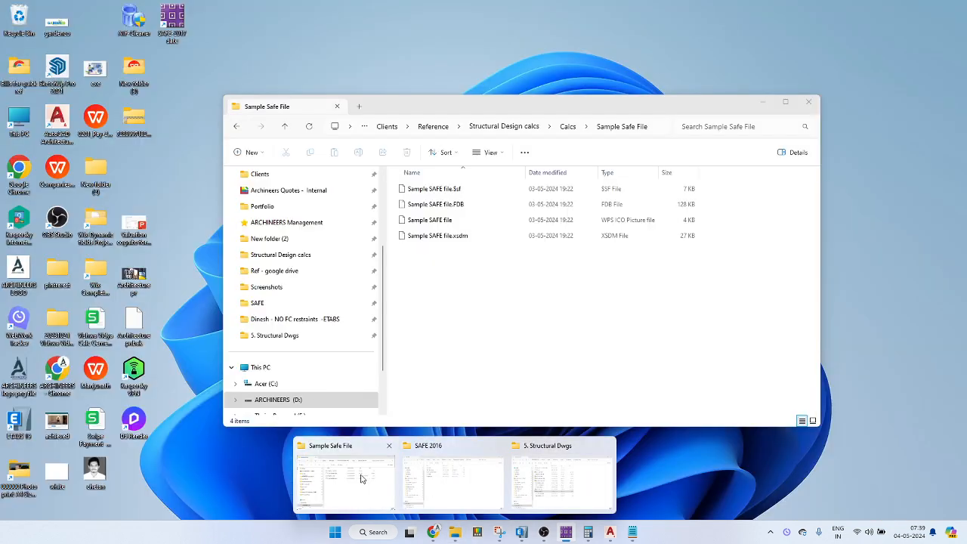
pyautogui.click(362, 478)
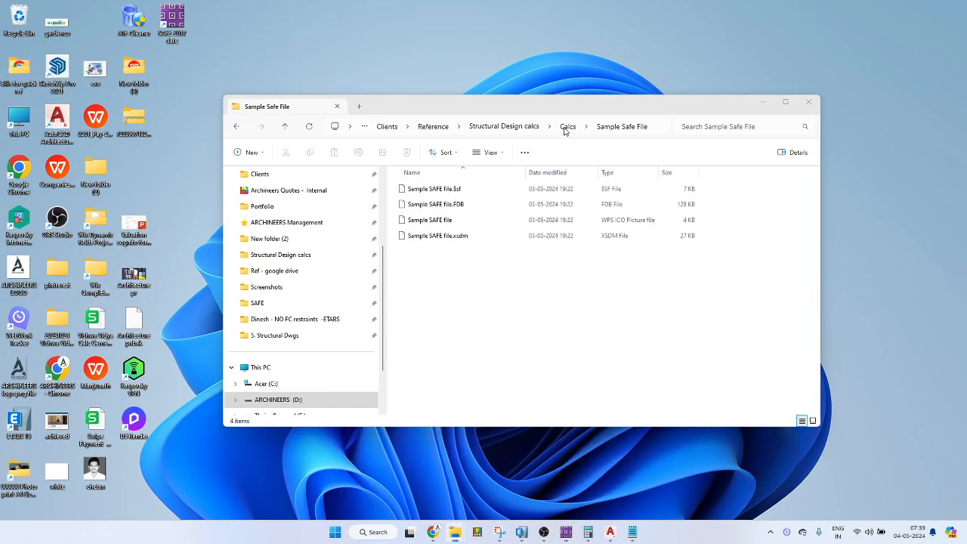
pyautogui.click(567, 130)
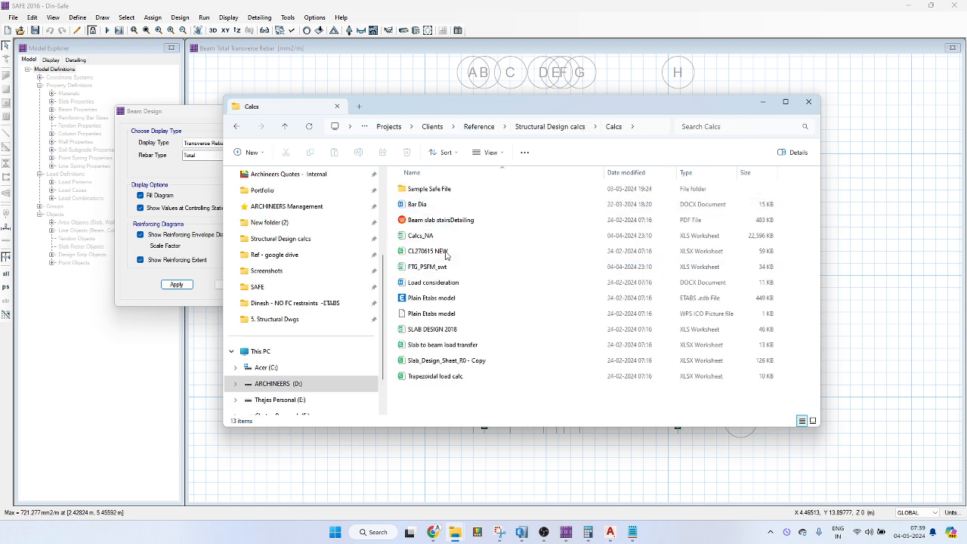
pyautogui.doubleClick(448, 237)
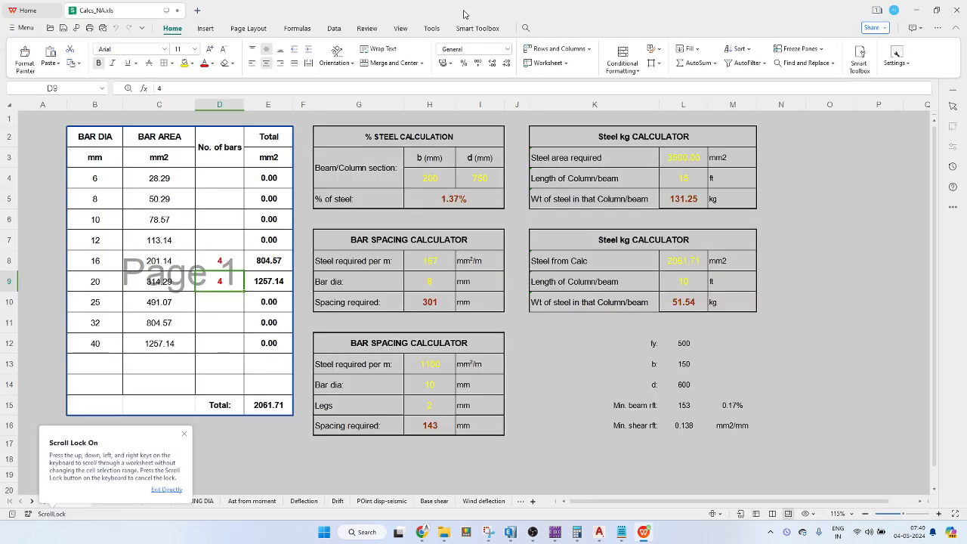
pyautogui.moveTo(464, 14); pyautogui.dragTo(785, 123)
pyautogui.click(738, 123)
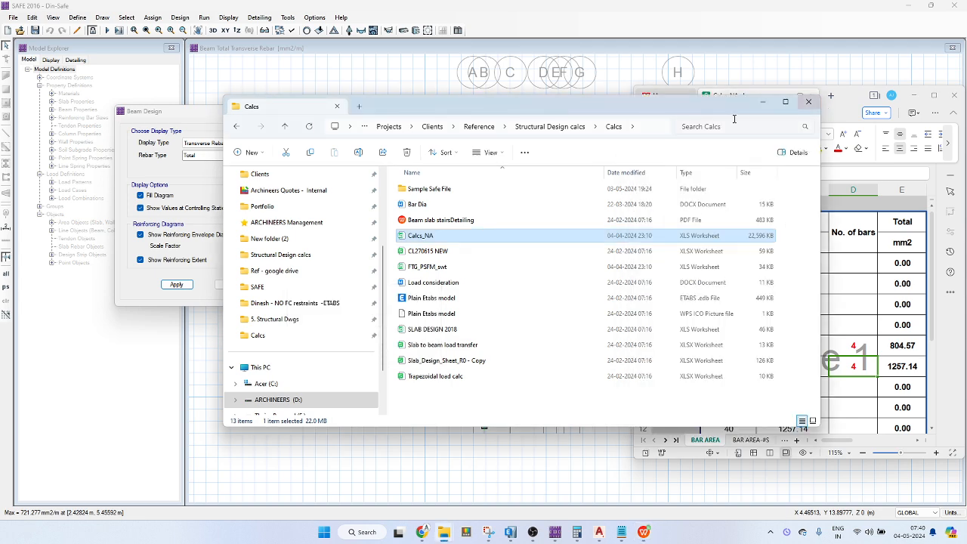
pyautogui.click(762, 101)
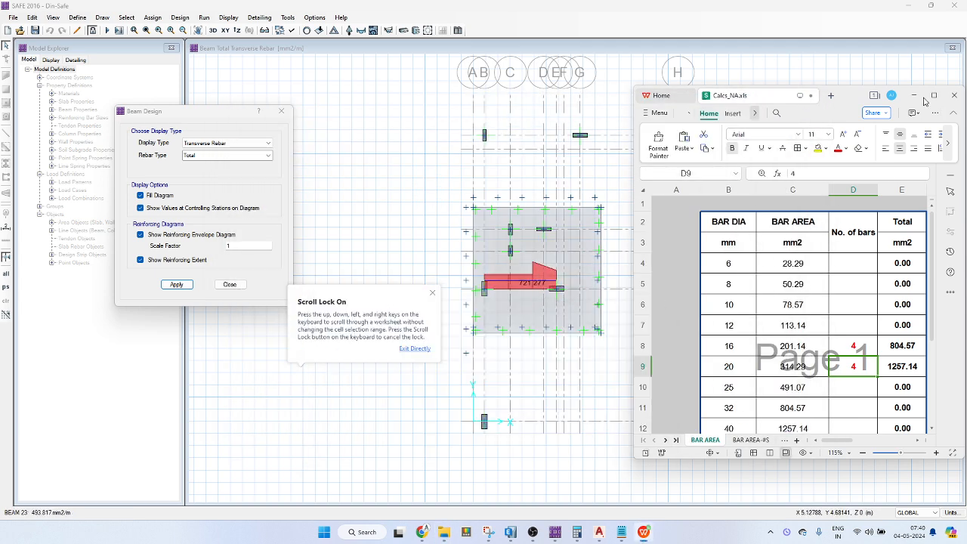
pyautogui.doubleClick(858, 98)
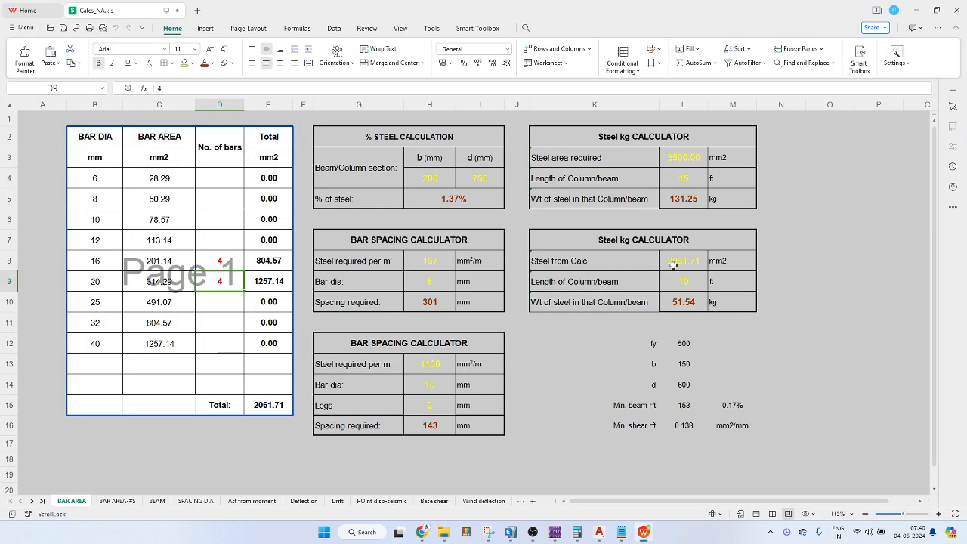
# In the bar spacing calculator with legs, set the steel required to 770 mm2/m and the bar diameter to 8 mm.
pyautogui.click(428, 368)
pyautogui.write('77')
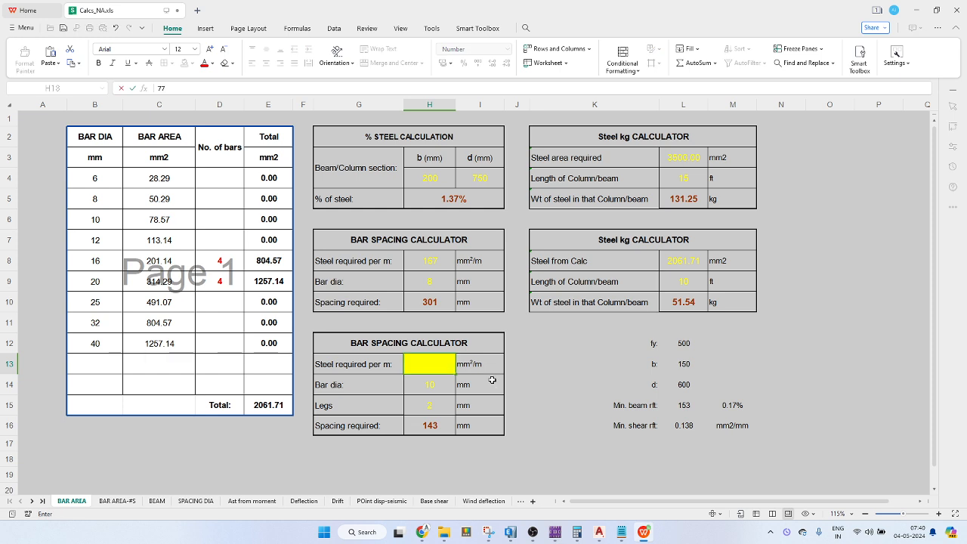
pyautogui.write('0')
pyautogui.click(433, 388)
pyautogui.write('8')
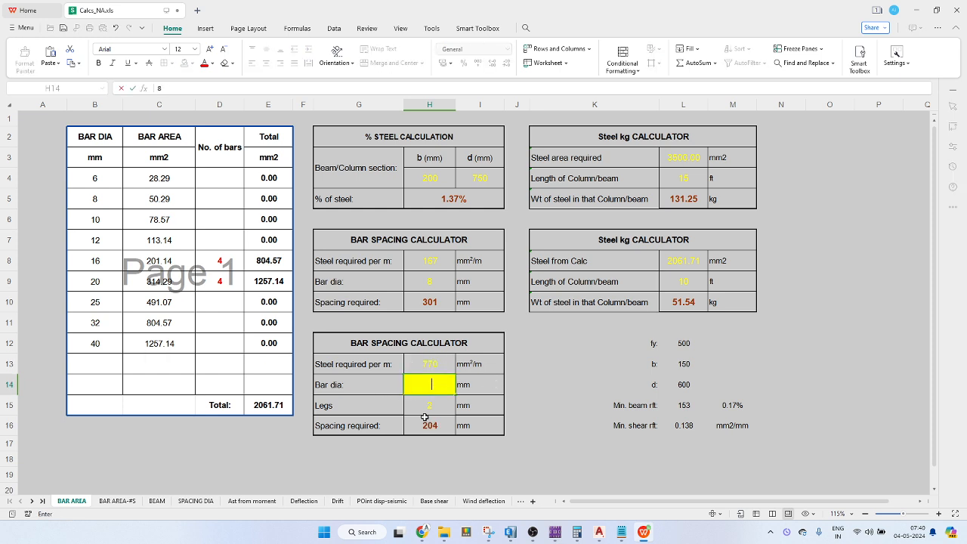
pyautogui.click(441, 407)
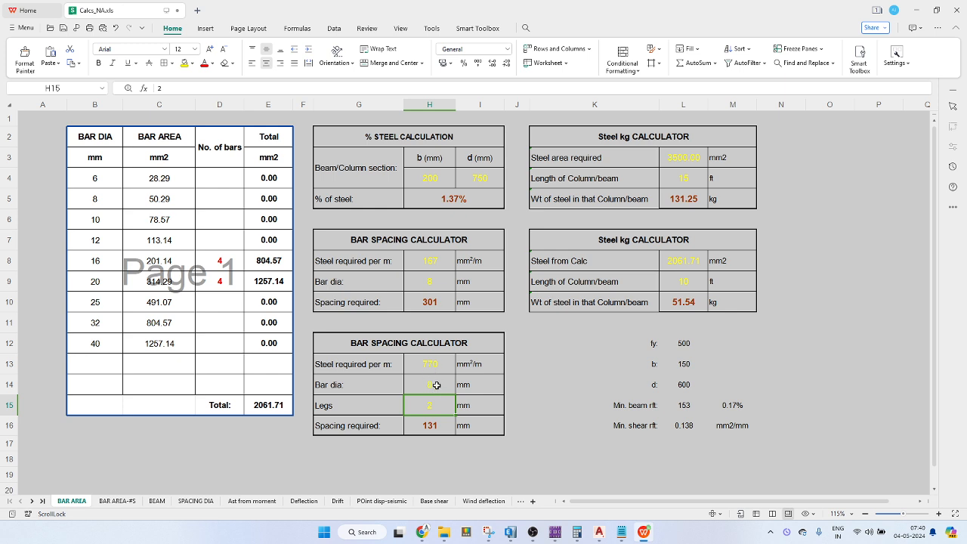
# Set the bar diameter in the stirrup spacing calculator to 10 mm.
pyautogui.click(436, 385)
pyautogui.write('10')
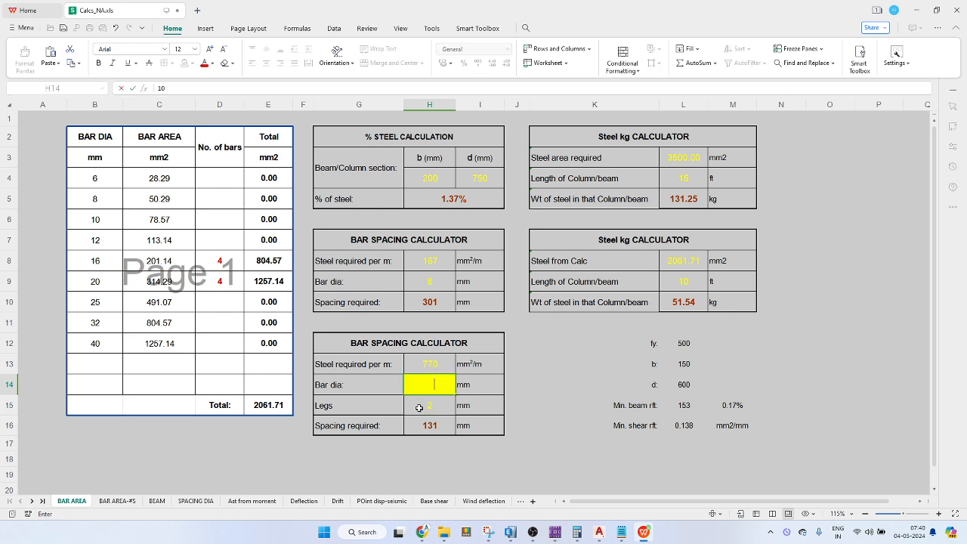
pyautogui.press('Return')
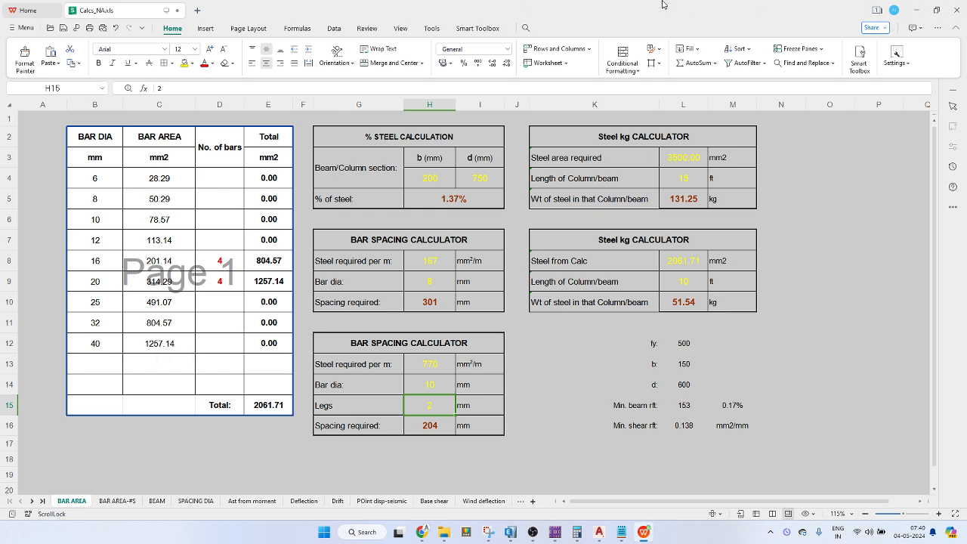
# Arrange SAFE 2016 and the workbook side by side, and display the beam's enveloping longitudinal rebar to examine its steel areas.
pyautogui.moveTo(662, 4); pyautogui.dragTo(966, 144)
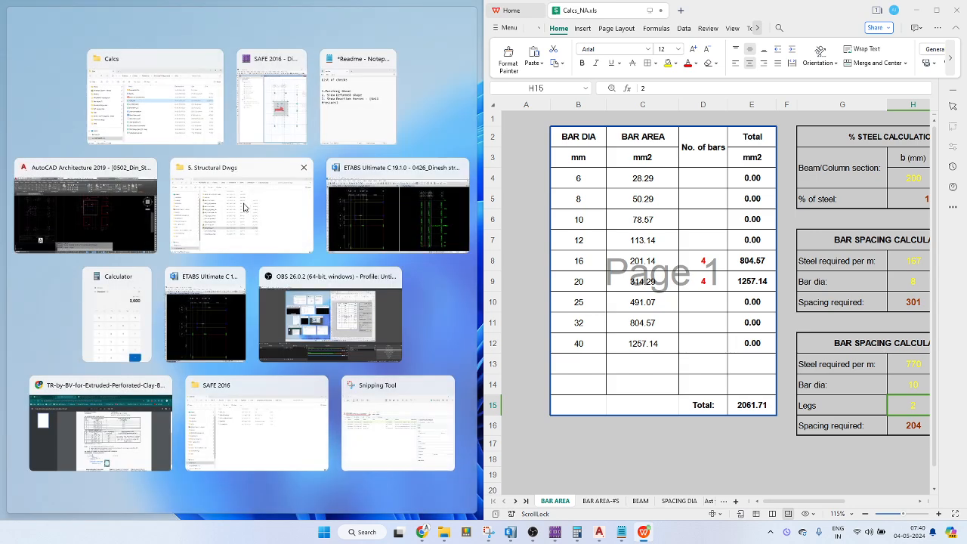
pyautogui.click(272, 96)
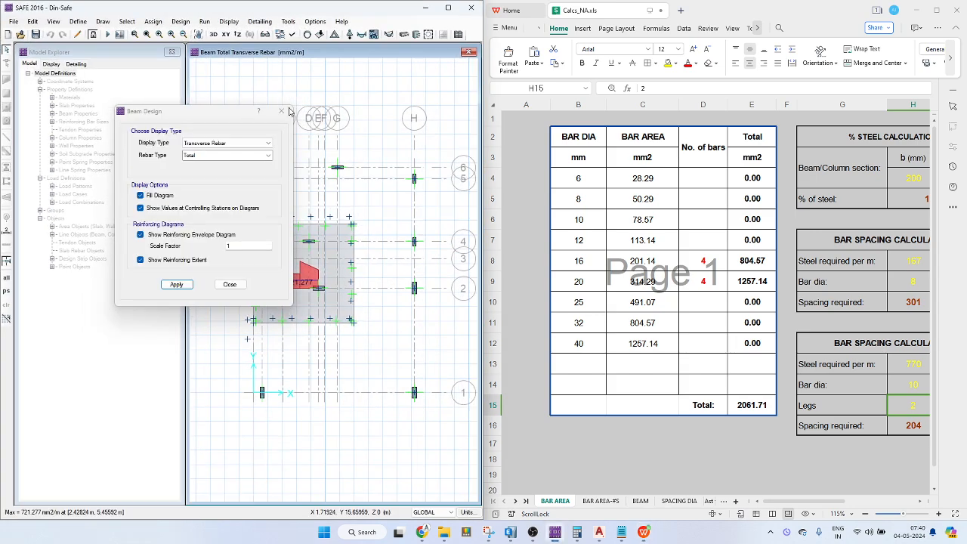
pyautogui.click(241, 144)
pyautogui.click(229, 153)
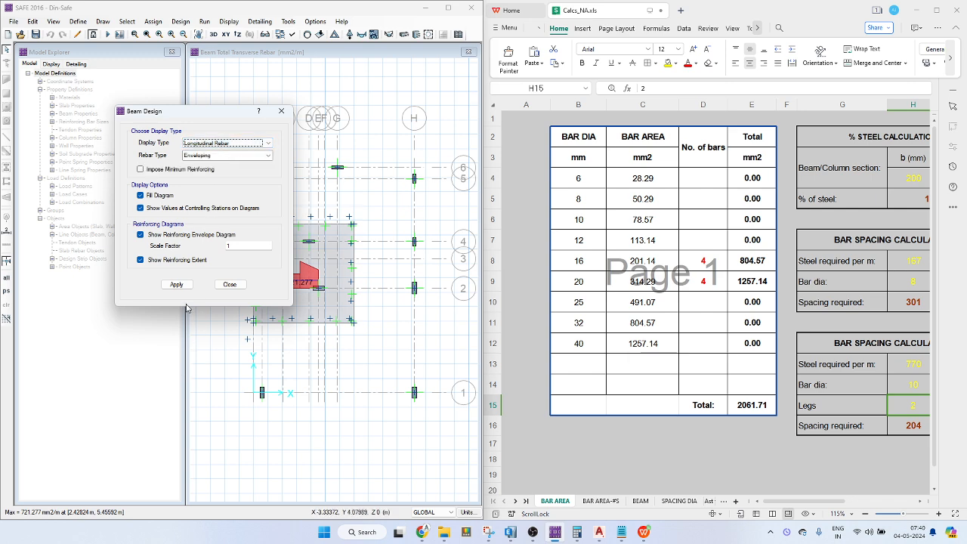
pyautogui.click(176, 284)
pyautogui.moveTo(211, 112); pyautogui.dragTo(127, 117)
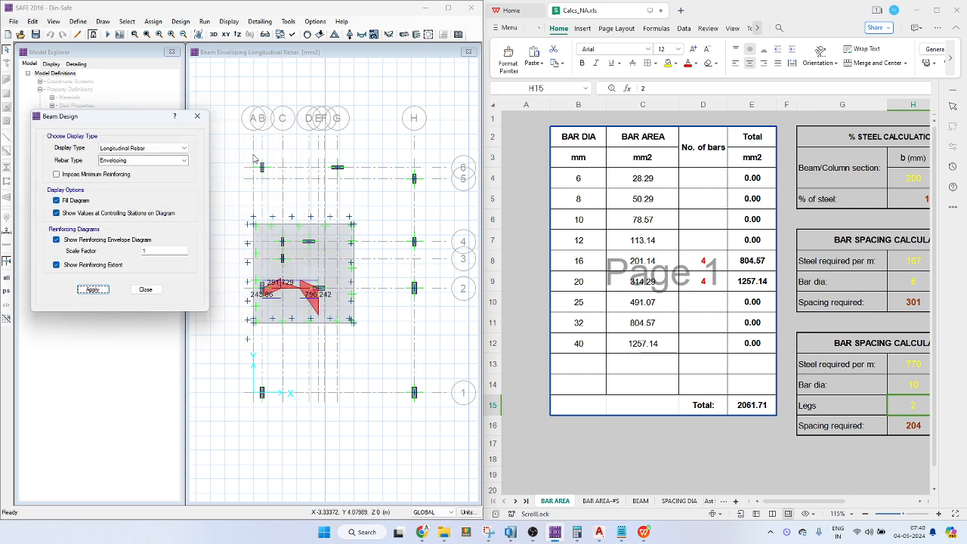
pyautogui.moveTo(827, 503)
pyautogui.mouseDown()
pyautogui.moveTo(840, 503)
pyautogui.moveTo(816, 503)
pyautogui.mouseUp()
pyautogui.moveTo(317, 299)
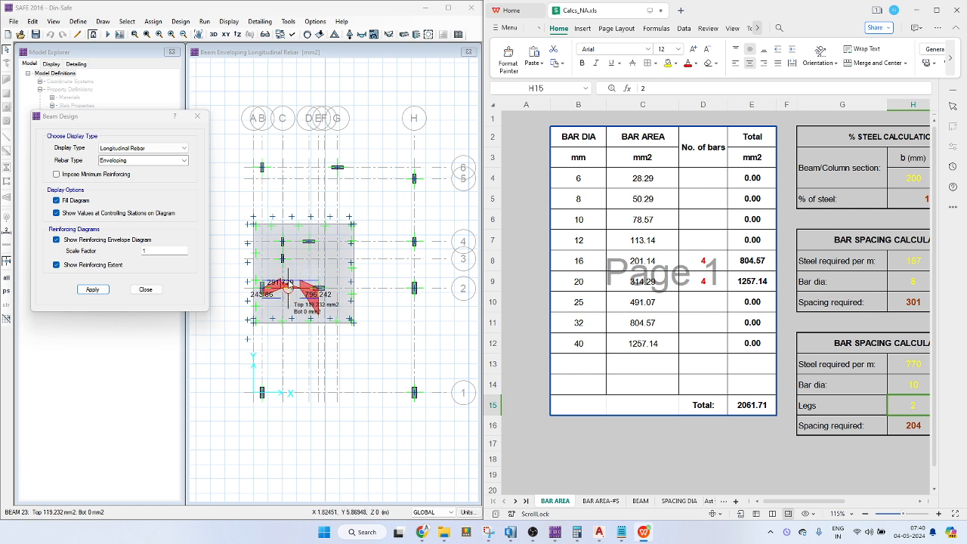
# In the bar area table, set the number of 16 mm bars to 2 and the number of 12 mm bars to 2.
pyautogui.click(718, 263)
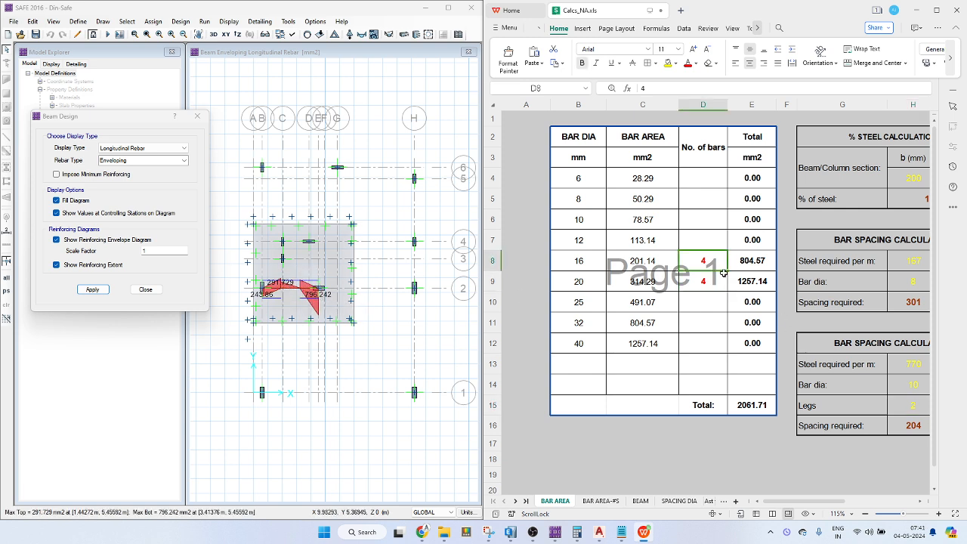
pyautogui.write('2')
pyautogui.press('Return')
pyautogui.click(713, 242)
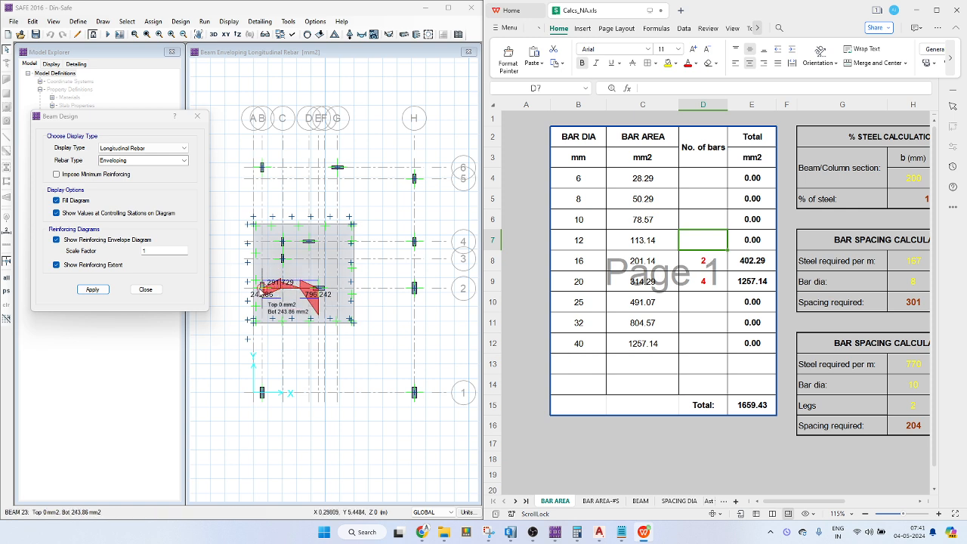
pyautogui.moveTo(263, 292)
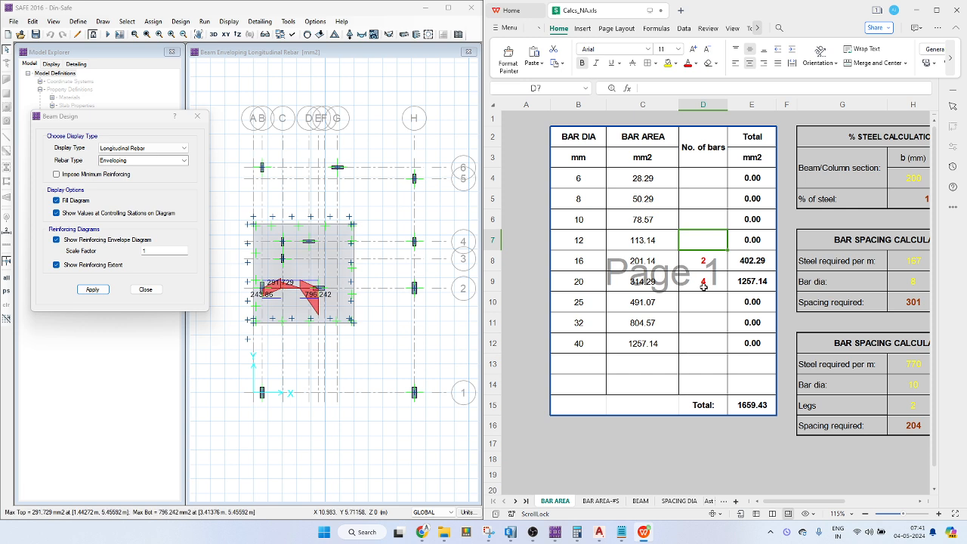
pyautogui.click(711, 247)
pyautogui.write('2')
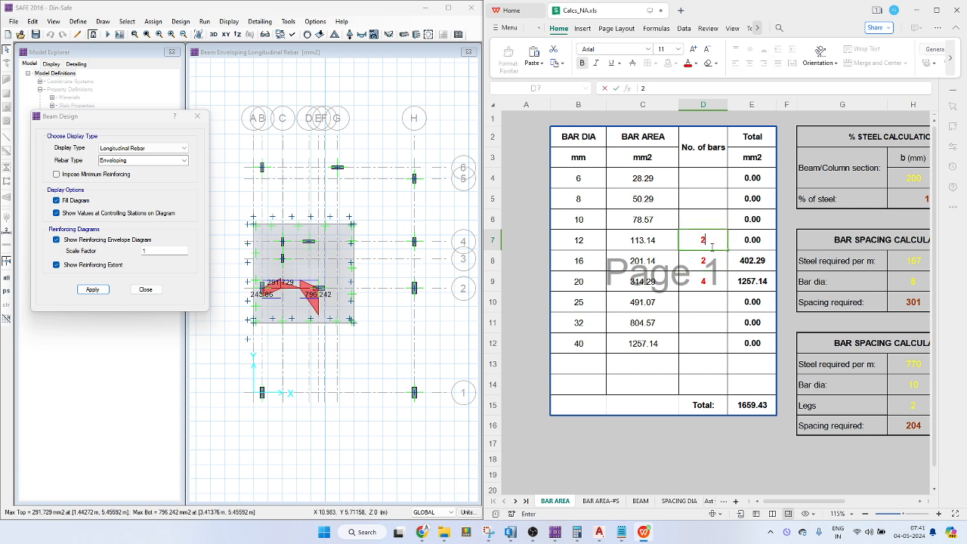
pyautogui.press('Return')
pyautogui.click(715, 246)
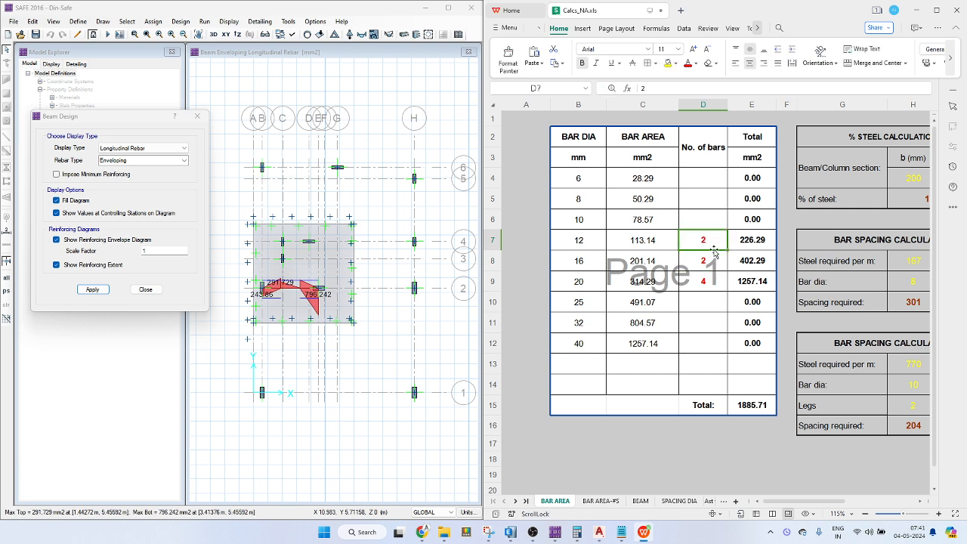
# Clear the number of 16 mm bars and set the number of 20 mm bars to 2.
pyautogui.click(713, 260)
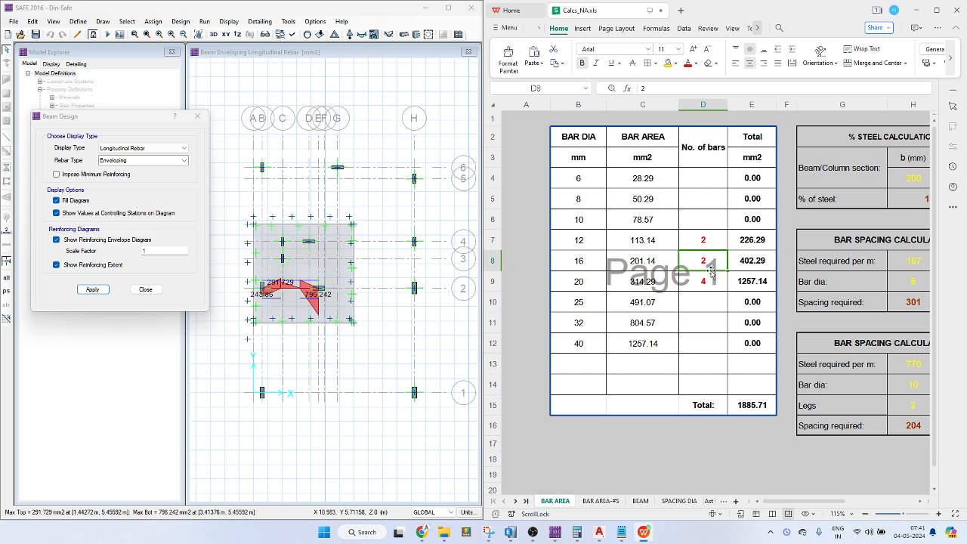
pyautogui.press('Delete')
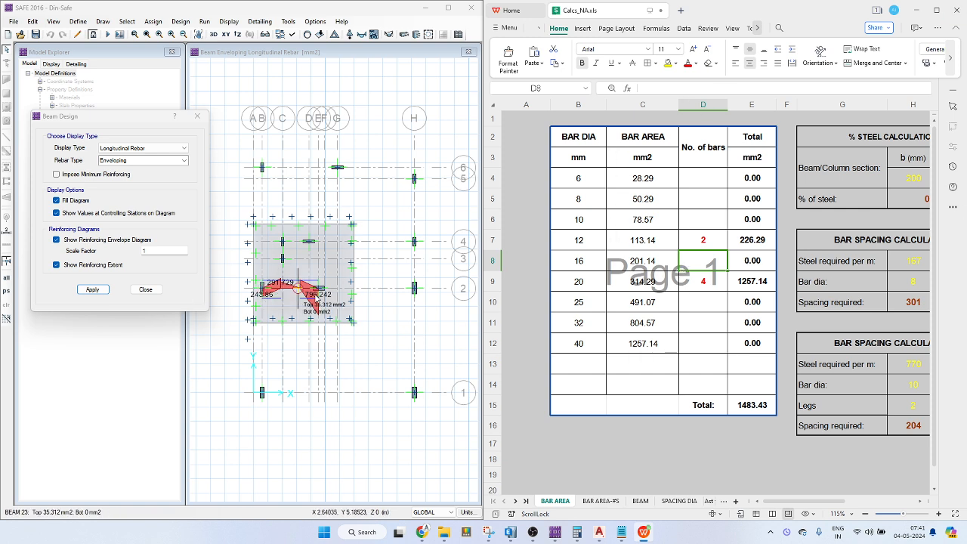
pyautogui.moveTo(336, 297)
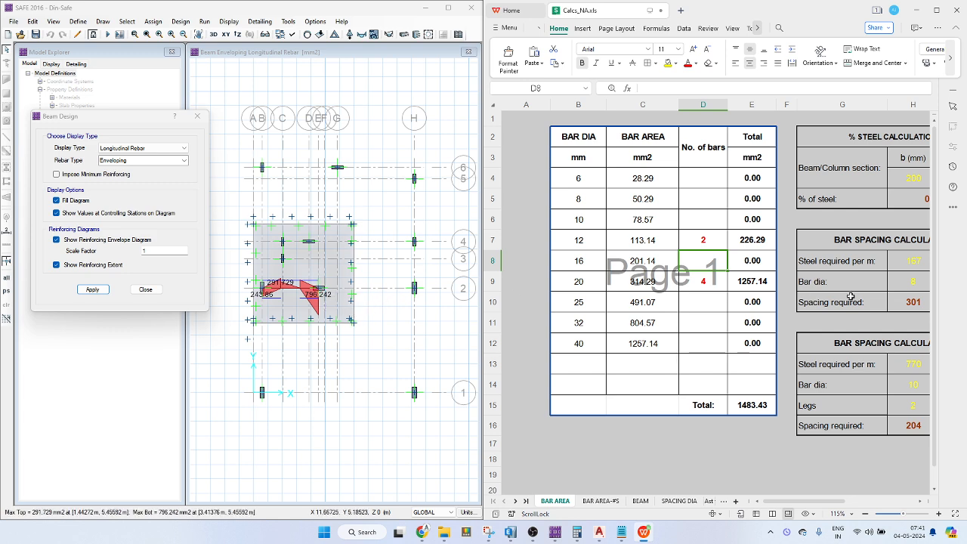
pyautogui.click(697, 280)
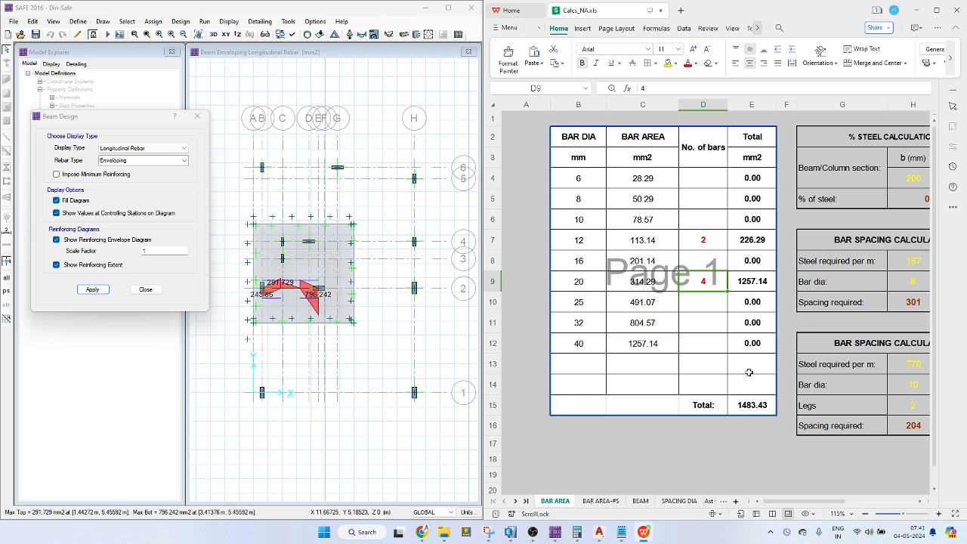
pyautogui.press('Delete')
pyautogui.write('2')
pyautogui.click(712, 242)
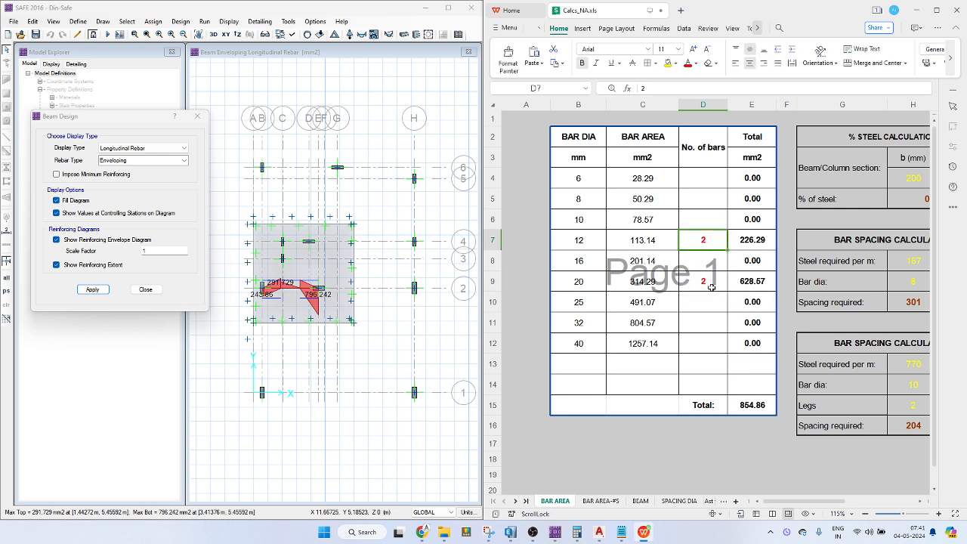
# Set the number of 20 mm bars to 0 and the number of 16 mm bars to 2.
pyautogui.click(712, 287)
pyautogui.write('0')
pyautogui.press('Return')
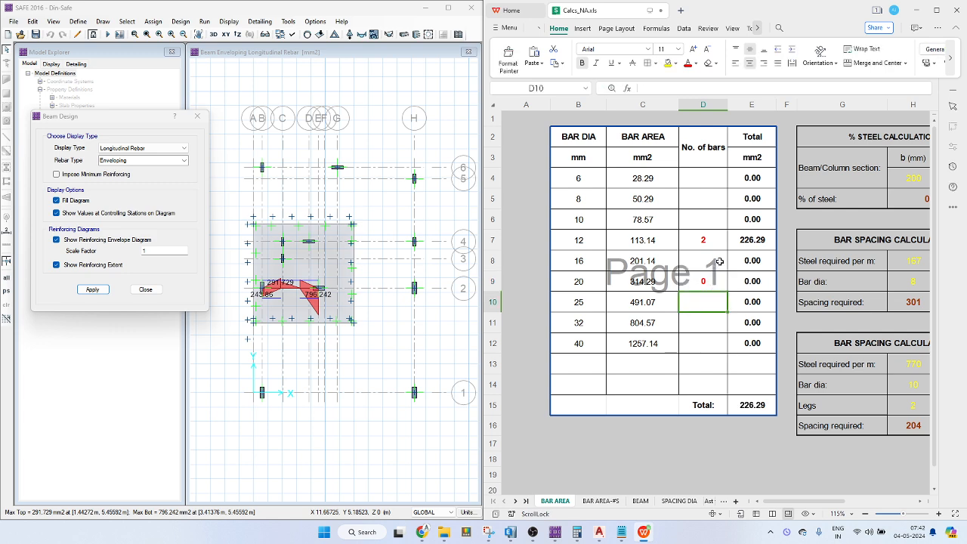
pyautogui.click(718, 262)
pyautogui.write('2')
pyautogui.click(719, 241)
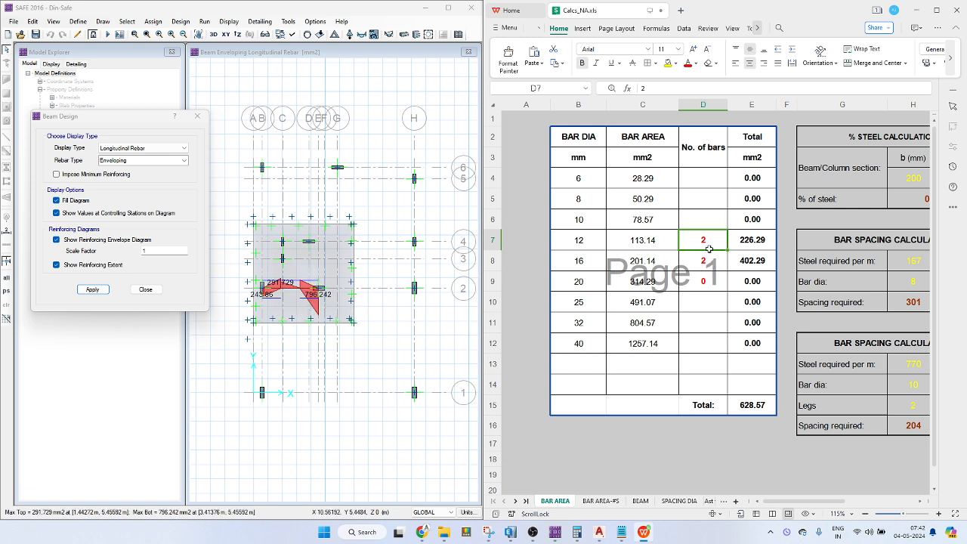
# Set the number of 16 mm bars to 4 and the number of 12 mm bars to 0.
pyautogui.click(706, 259)
pyautogui.write('4')
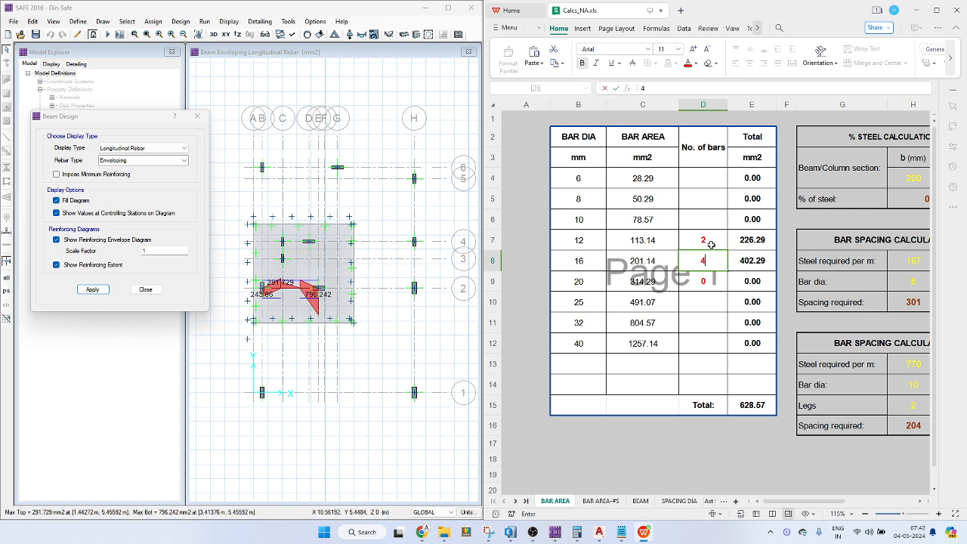
pyautogui.press('Up')
pyautogui.write('0')
pyautogui.click(716, 275)
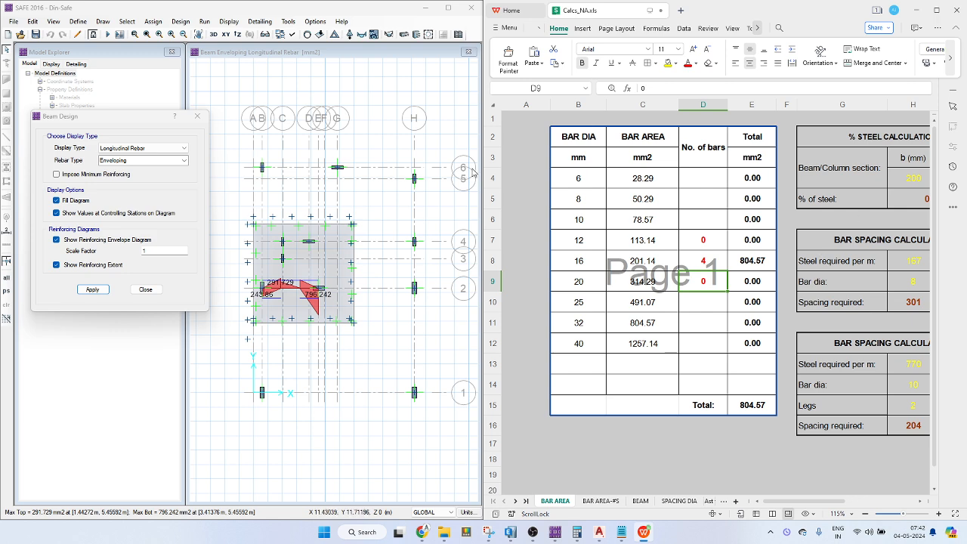
# Show SAFE 2016 full size, close the beam design settings and unlock the model, accepting the loss of its results.
pyautogui.click(453, 7)
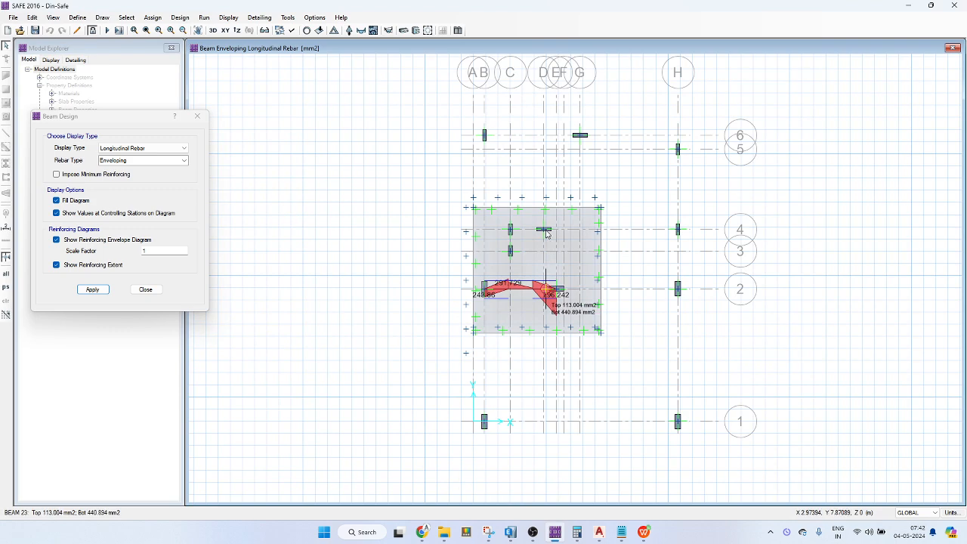
pyautogui.click(198, 117)
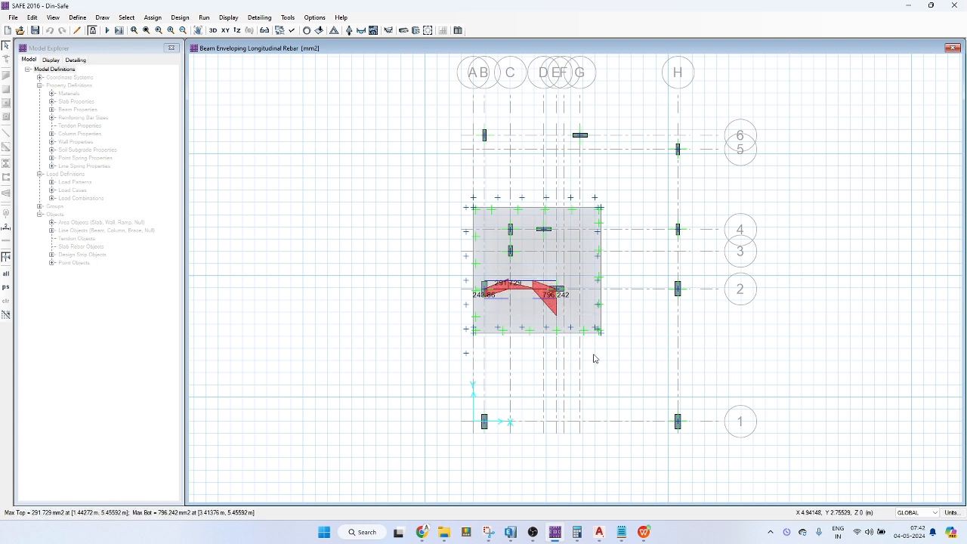
pyautogui.click(91, 30)
pyautogui.click(514, 300)
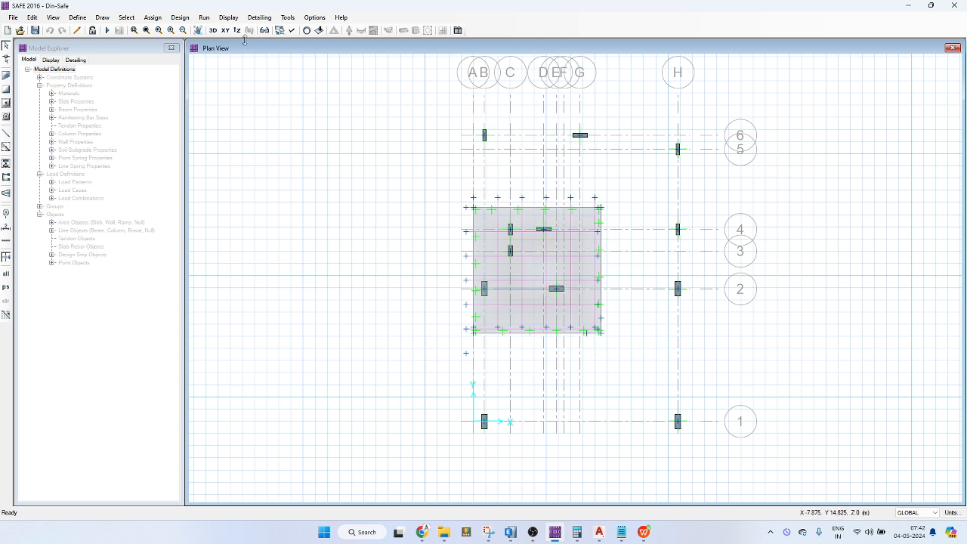
# Run the analysis and design of the foundation model.
pyautogui.click(107, 30)
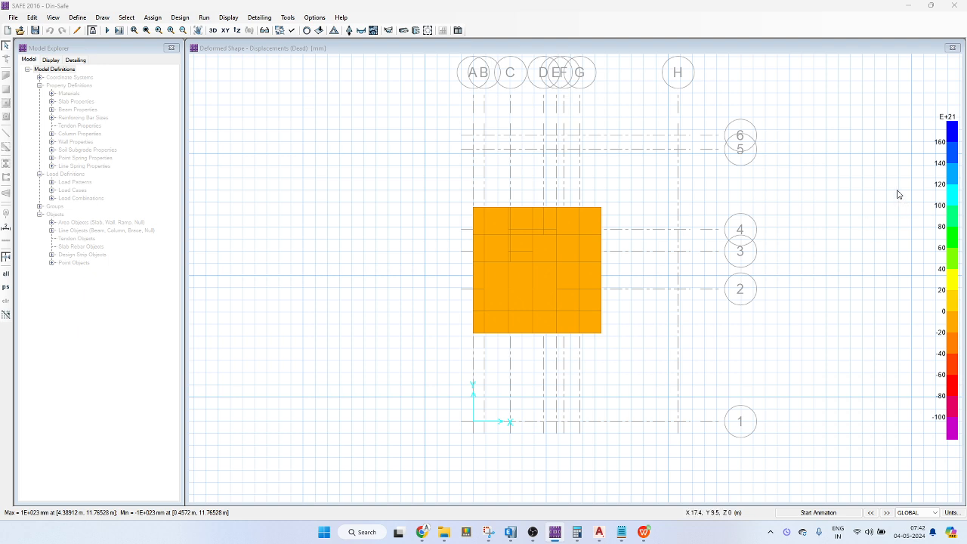
pyautogui.click(899, 194)
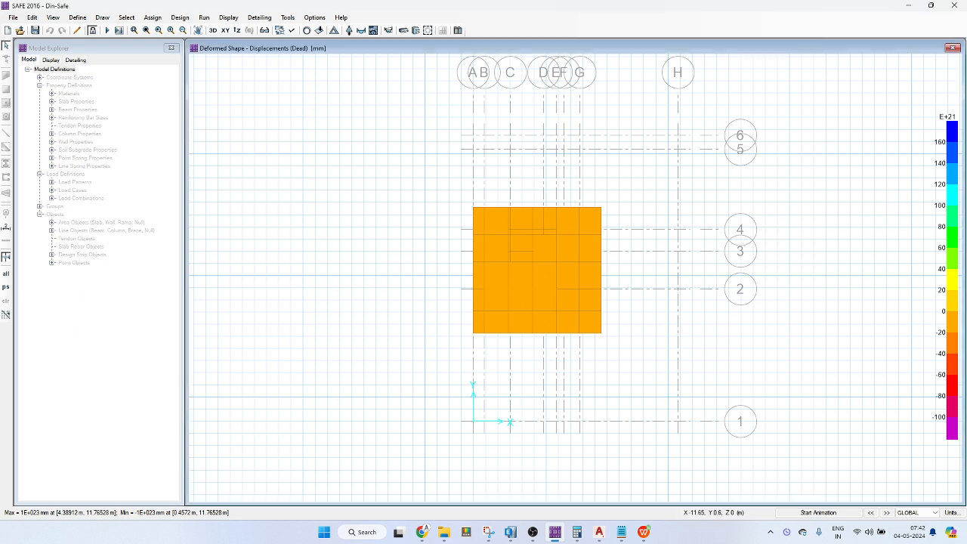
pyautogui.hotkey('alt', 'Tab')
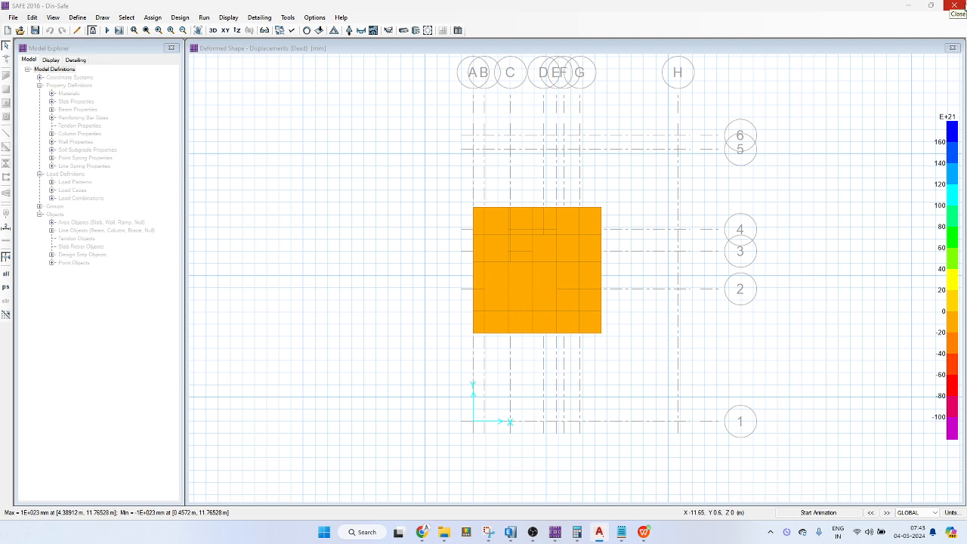
pyautogui.moveTo(555, 264)
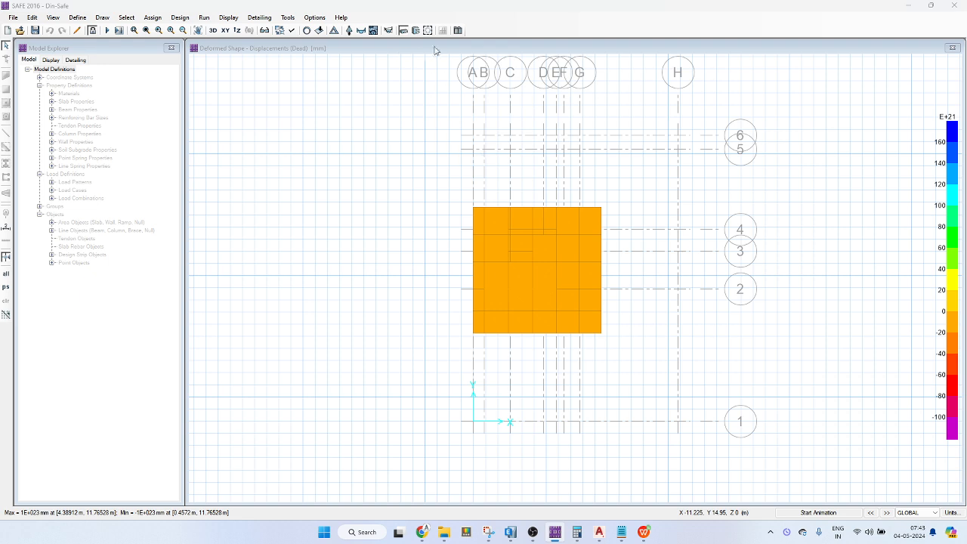
# Display the slab's Layer B bottom flexural strip reinforcement in addition to uniform 12 mm bars at 100 mm.
pyautogui.click(404, 31)
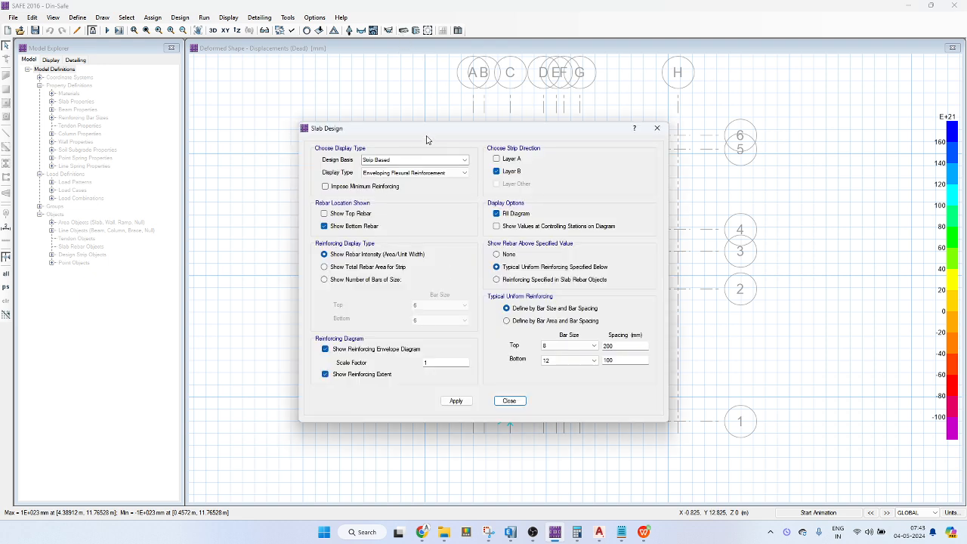
pyautogui.moveTo(426, 140); pyautogui.dragTo(192, 82)
pyautogui.click(222, 343)
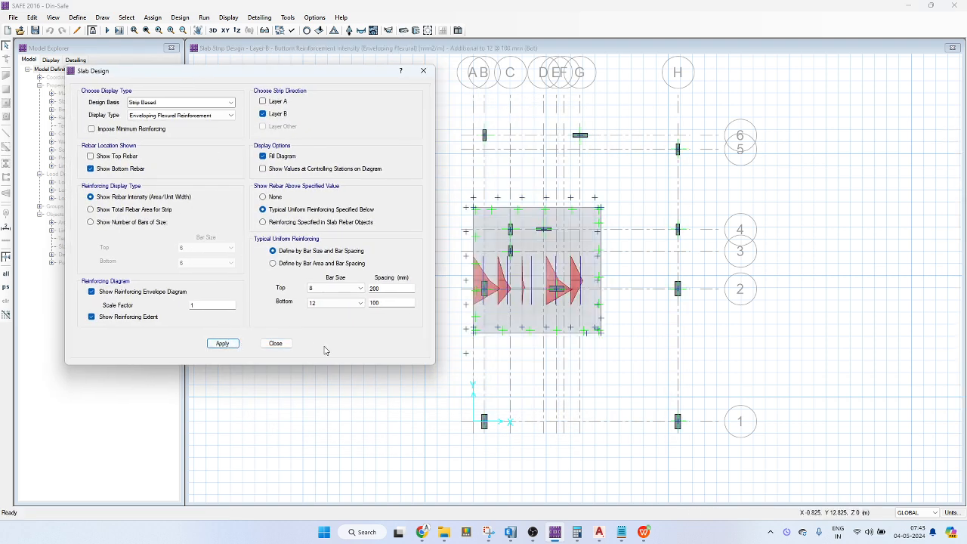
# Compare the additional Layer B bottom reinforcement for 12 mm bars at 200 mm spacing and at 100 mm spacing.
pyautogui.doubleClick(380, 304)
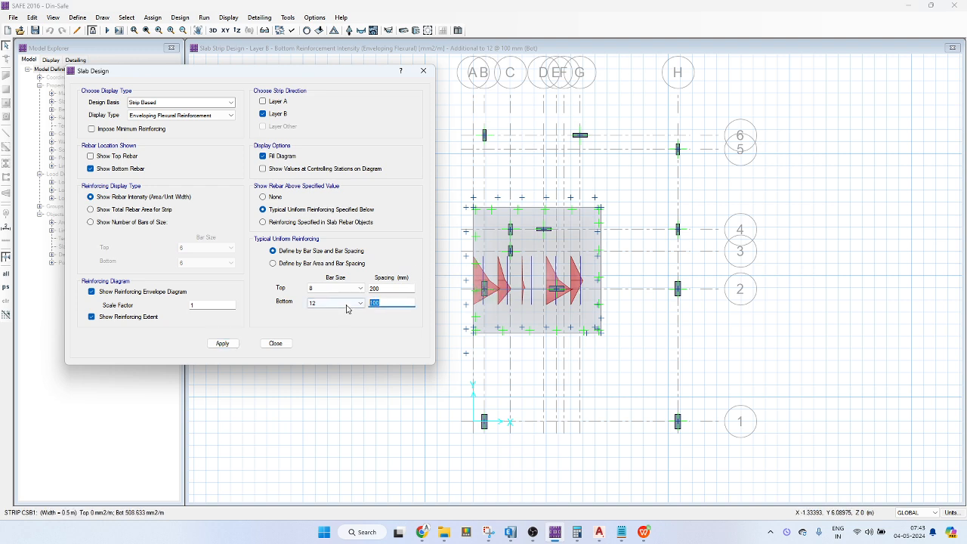
pyautogui.write('200')
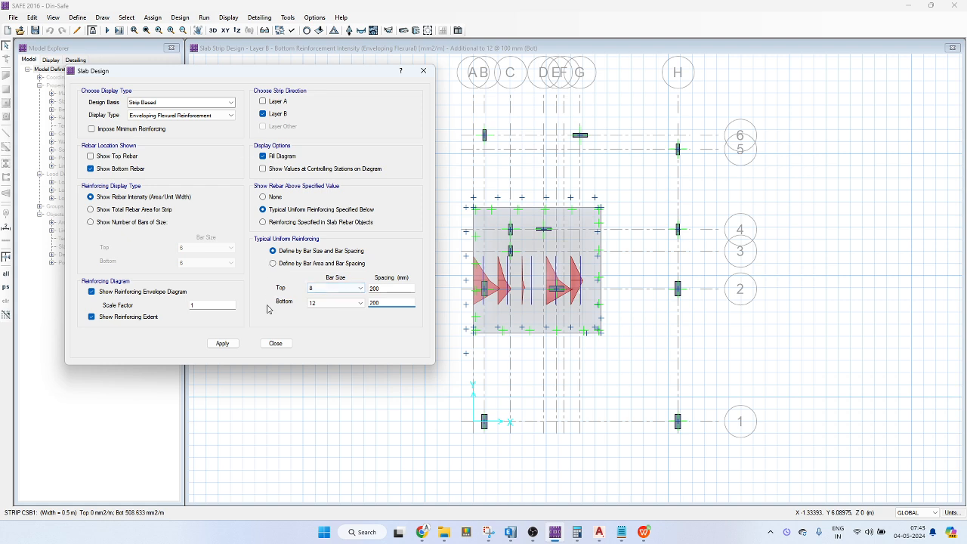
pyautogui.click(222, 343)
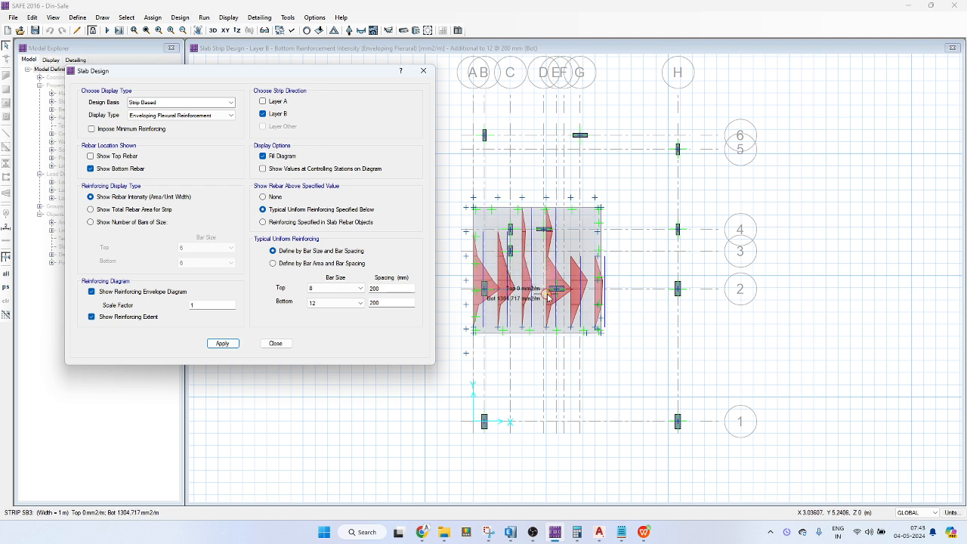
pyautogui.moveTo(400, 303); pyautogui.dragTo(338, 302)
pyautogui.write('100')
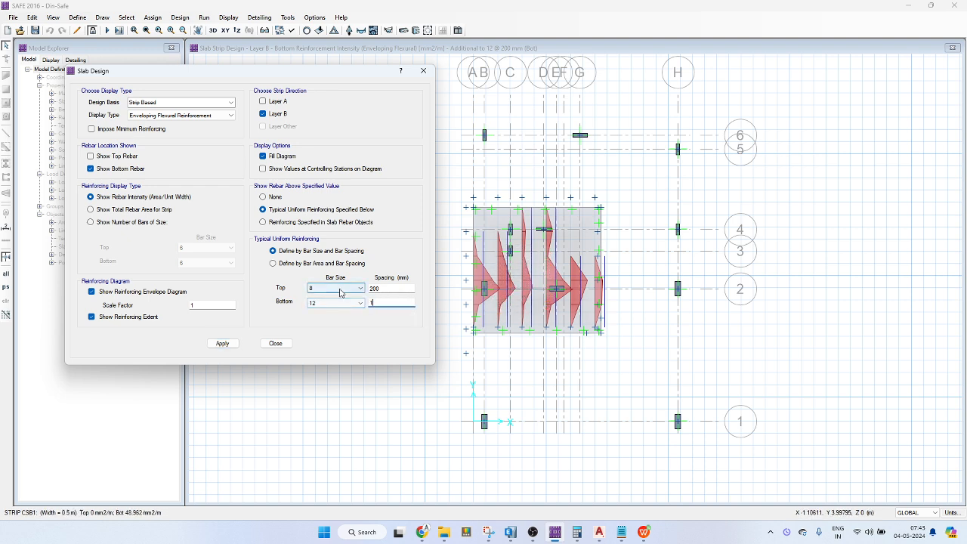
pyautogui.click(222, 343)
# Check the additional Layer B bottom reinforcement with 16 mm bars at 100 mm, and return the bottom bar size to 12.
pyautogui.click(337, 302)
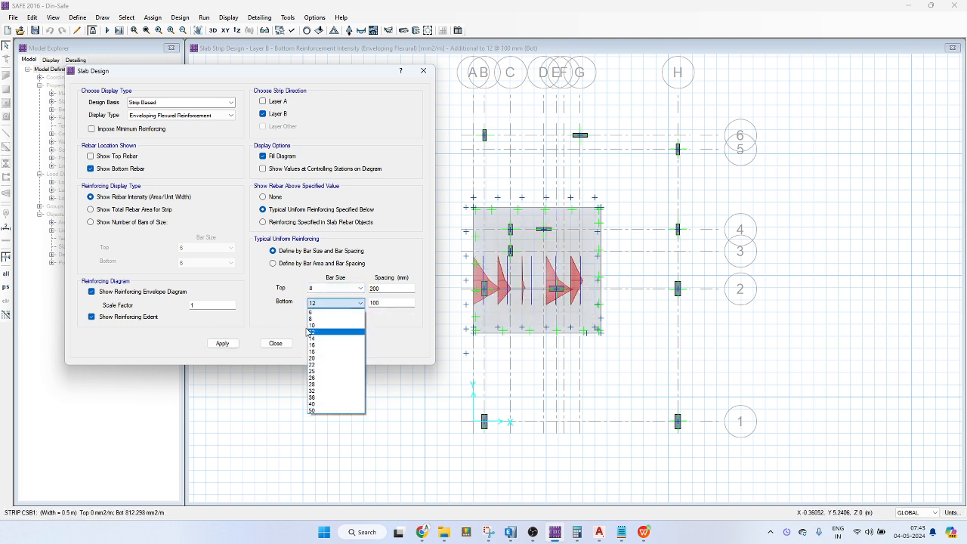
pyautogui.click(319, 348)
pyautogui.click(223, 343)
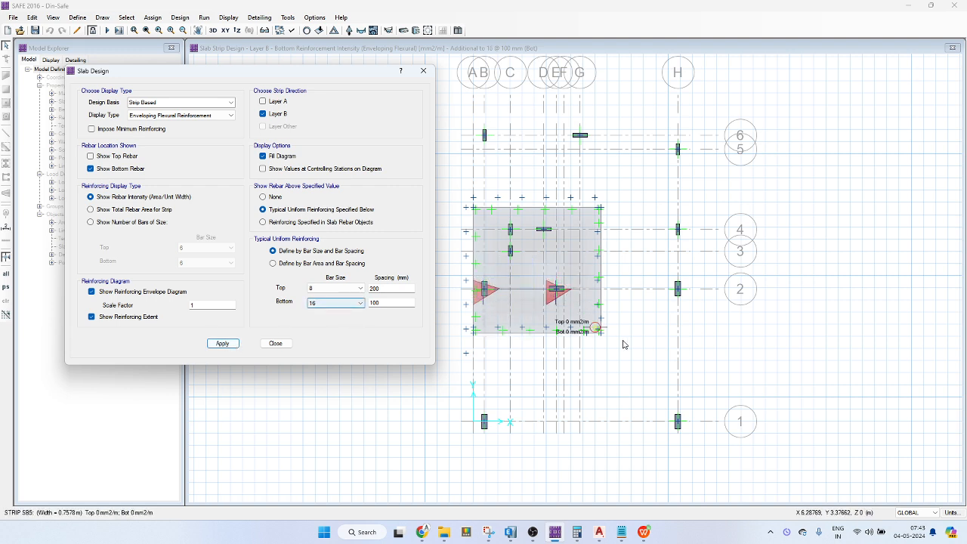
pyautogui.click(355, 305)
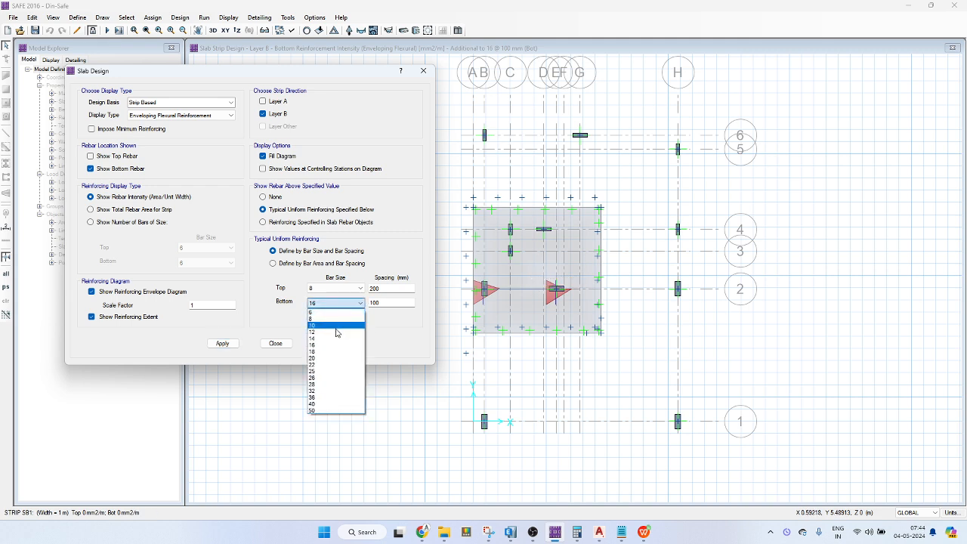
pyautogui.click(338, 337)
pyautogui.click(220, 343)
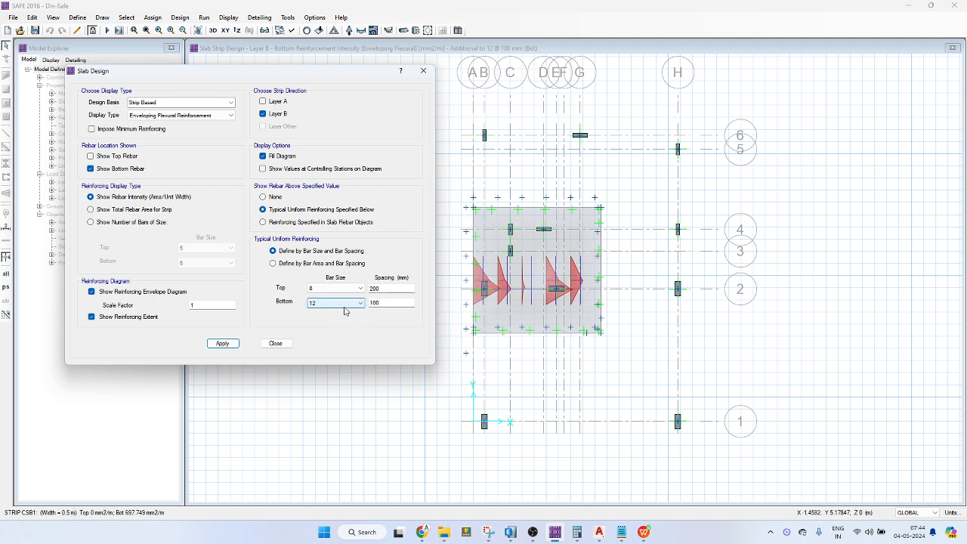
# Display the additional bottom strip reinforcement for Layer A instead of Layer B.
pyautogui.click(282, 101)
pyautogui.click(284, 114)
pyautogui.click(220, 344)
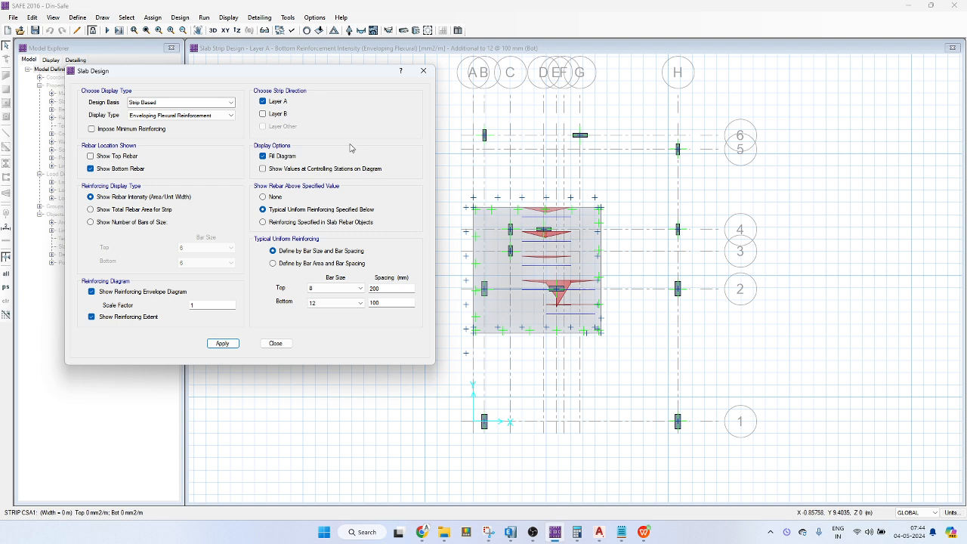
# Display Layer A's top rebar instead of the bottom rebar and close the slab design settings.
pyautogui.click(125, 157)
pyautogui.click(141, 169)
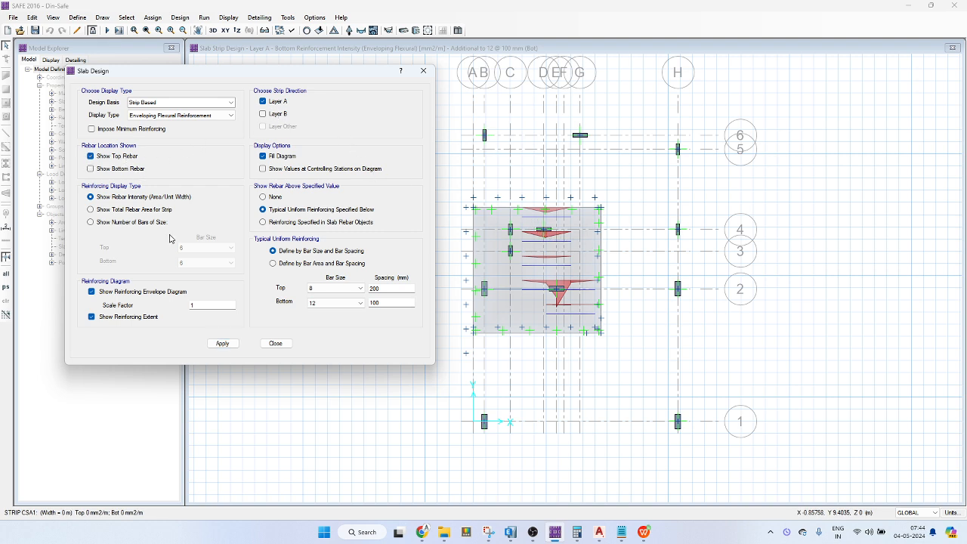
pyautogui.click(224, 344)
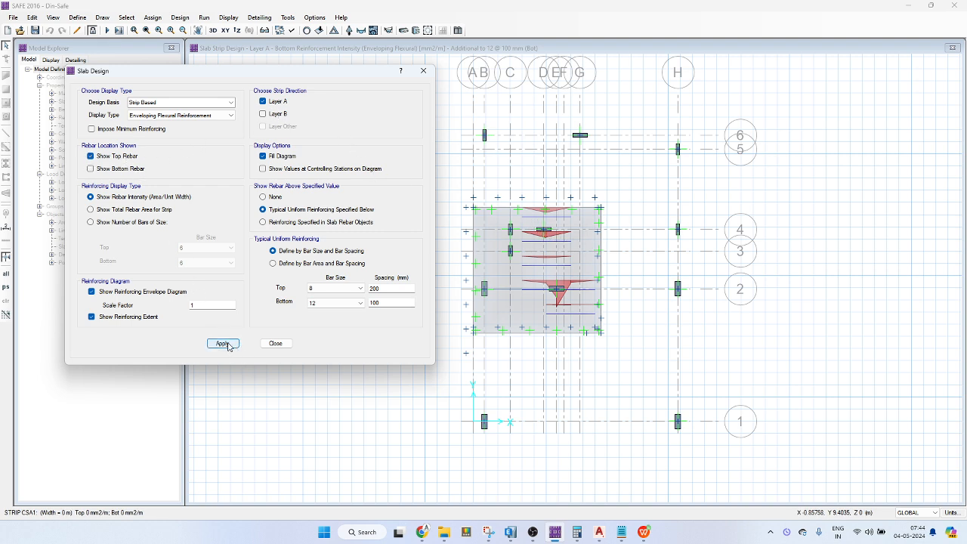
pyautogui.click(275, 343)
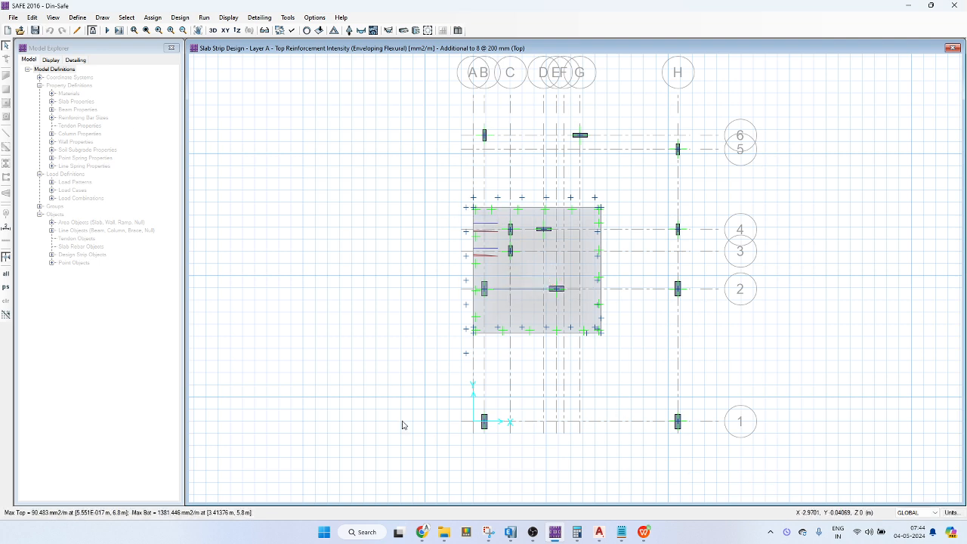
# Switch to AutoCAD and bring up the two F6 footings along grid line 1 in the 0502_Din_Str_8pm.dwg foundation plan.
pyautogui.hotkey('alt', 'Tab')
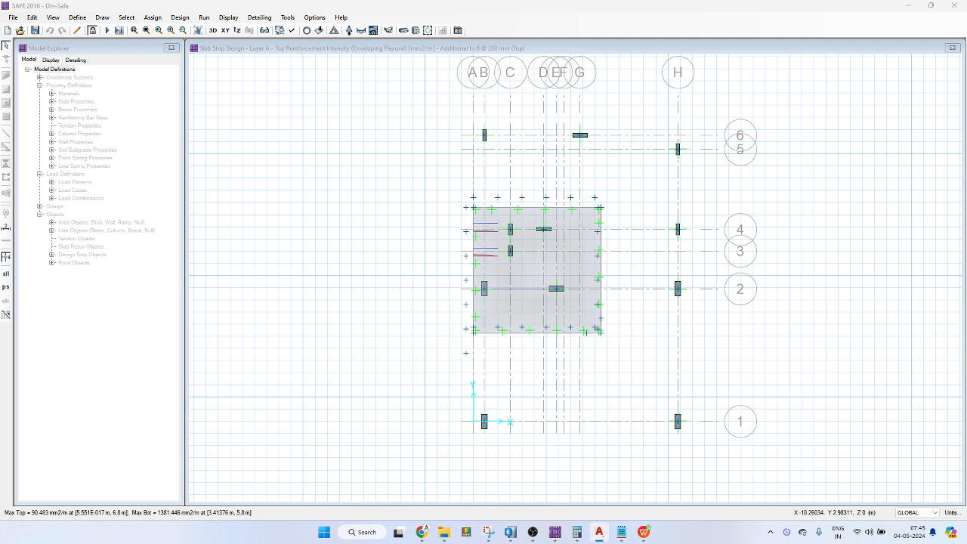
pyautogui.moveTo(2, 9); pyautogui.dragTo(599, 74)
pyautogui.hotkey('alt', 'Tab')
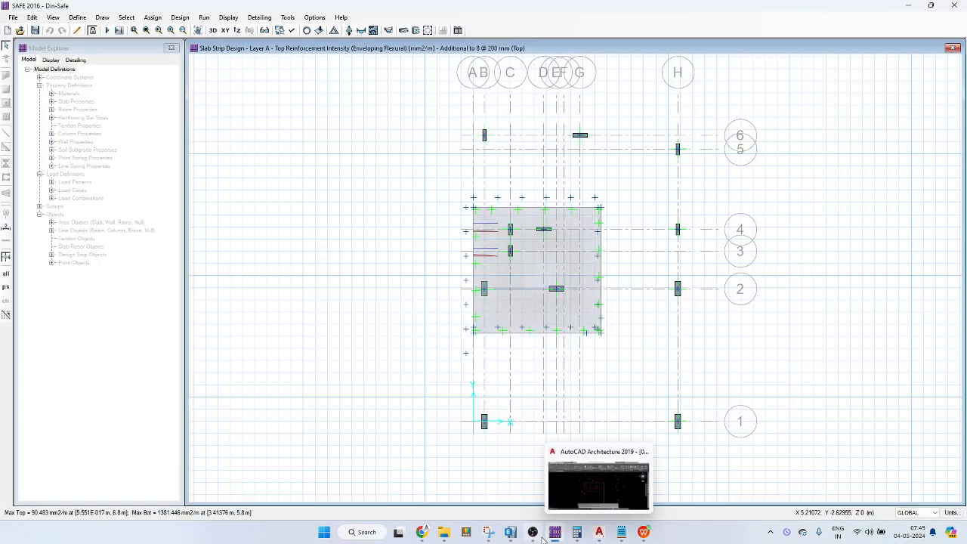
pyautogui.click(599, 532)
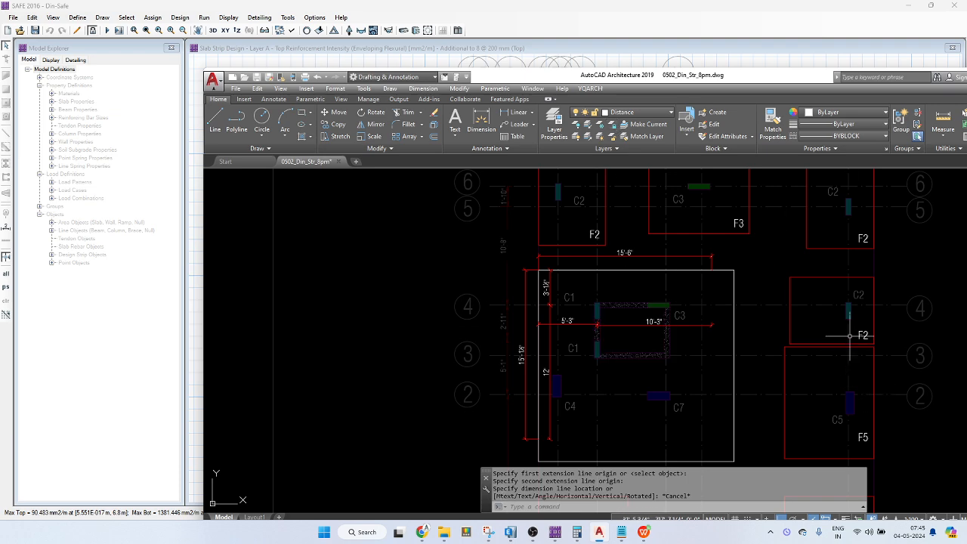
pyautogui.moveTo(853, 327); pyautogui.dragTo(790, 288, button='middle')
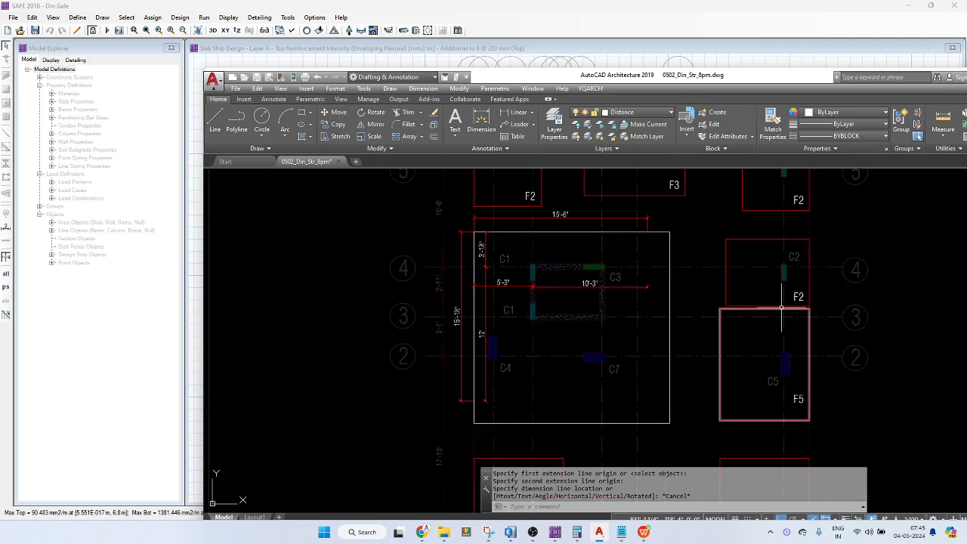
pyautogui.moveTo(794, 395); pyautogui.dragTo(752, 229, button='middle')
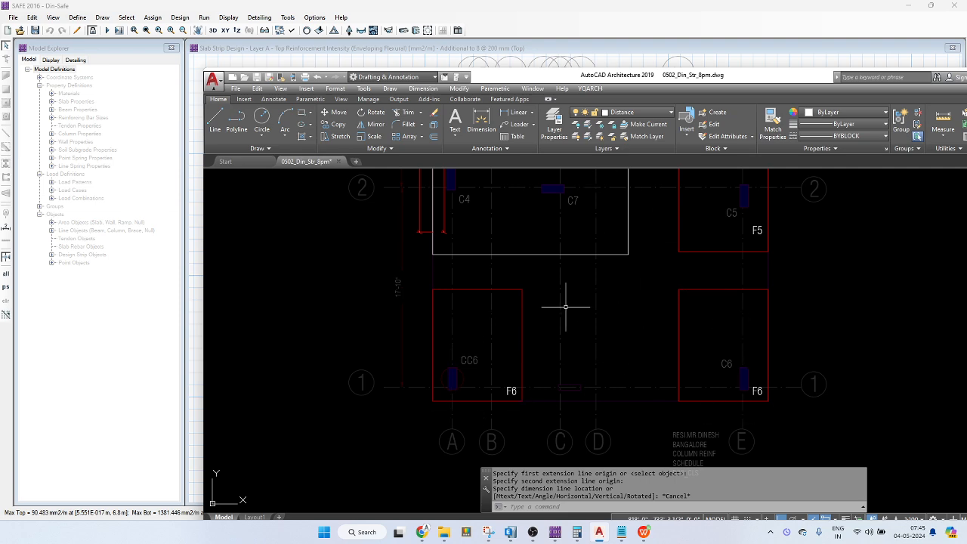
# Add linear dimensions along the upper edge of column CC6's F6 footing, from grid line A to each side edge.
pyautogui.write('d')
pyautogui.press('space')
pyautogui.click(452, 290)
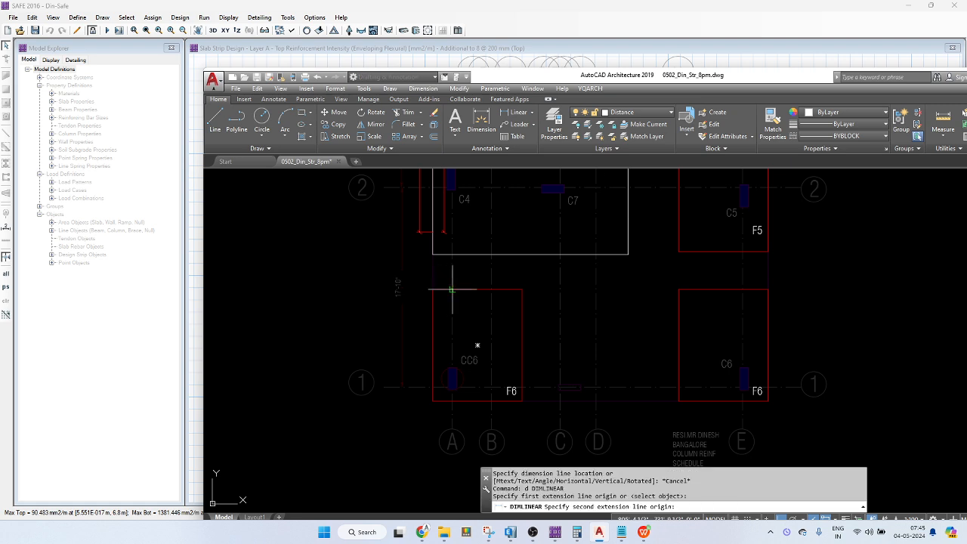
pyautogui.click(433, 289)
pyautogui.click(435, 280)
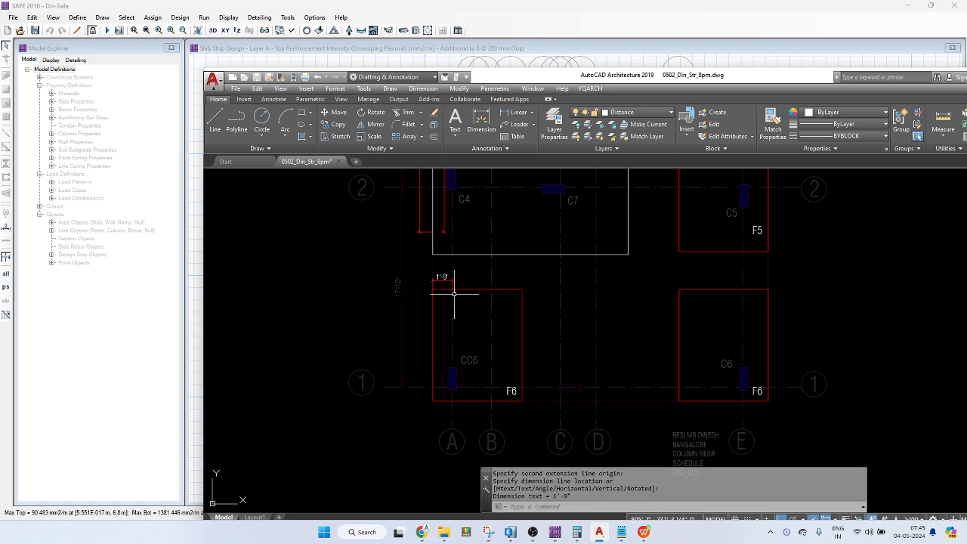
pyautogui.press('space')
pyautogui.click(434, 289)
pyautogui.click(522, 289)
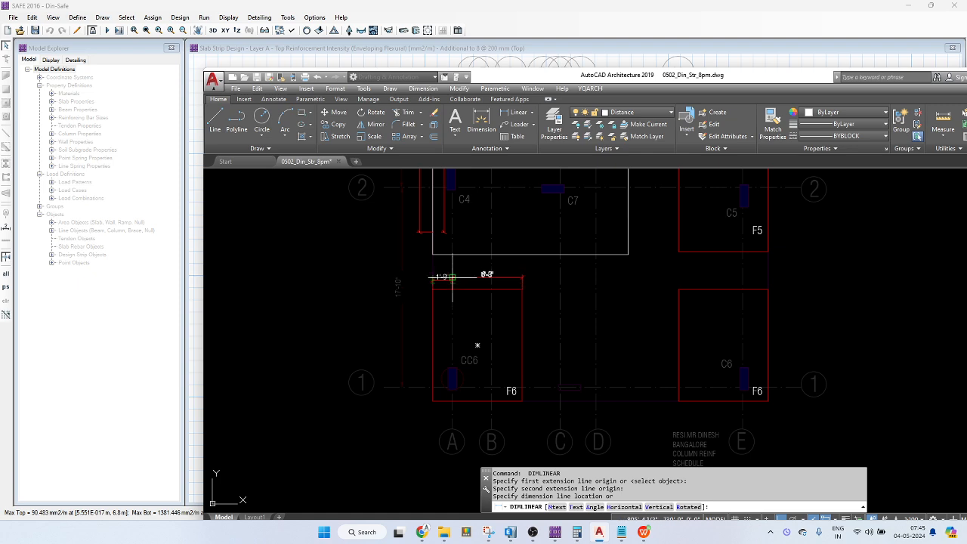
pyautogui.click(453, 278)
# Add linear dimensions along the upper edge of column C6's F6 footing, from grid line E to each side edge.
pyautogui.press('space')
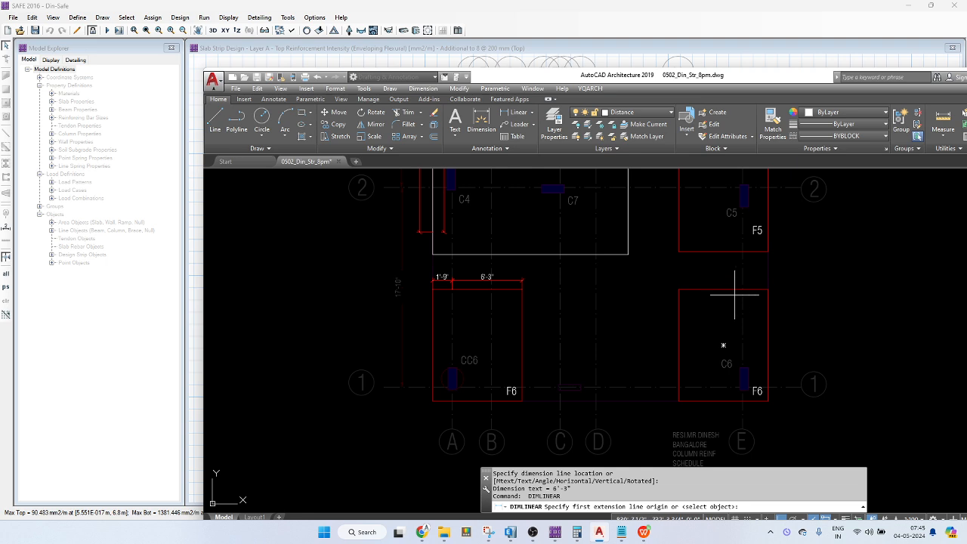
pyautogui.click(743, 289)
pyautogui.click(767, 289)
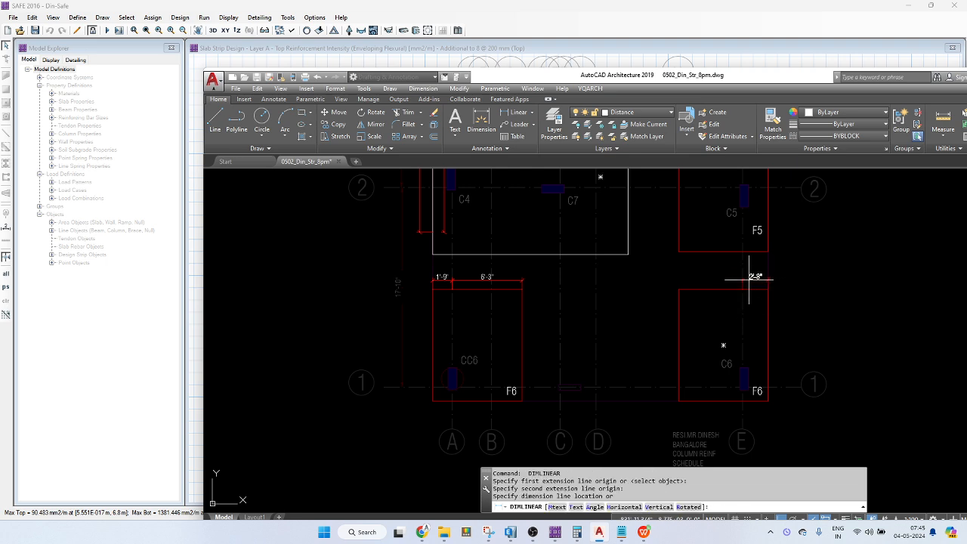
pyautogui.click(750, 277)
pyautogui.press('space')
pyautogui.click(742, 289)
pyautogui.click(678, 289)
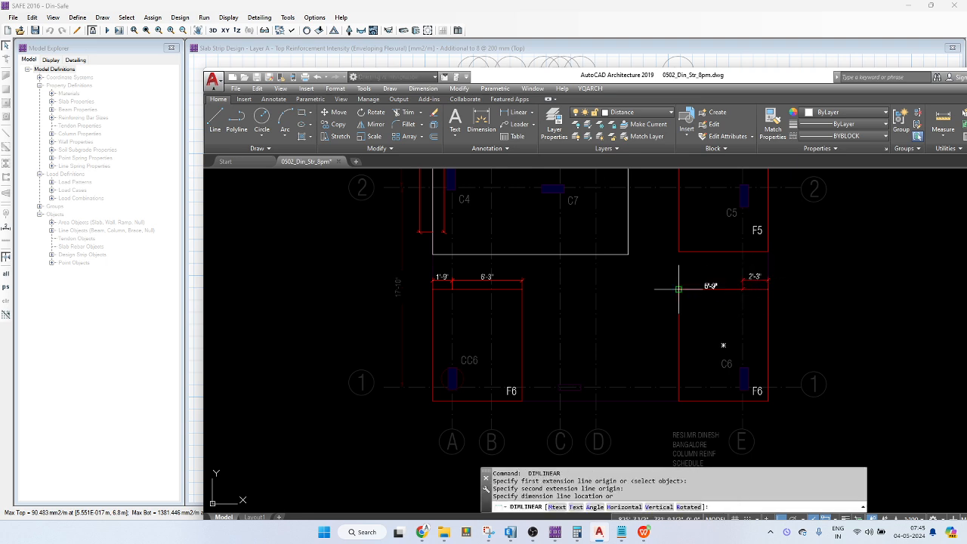
pyautogui.click(679, 277)
# Add vertical linear dimensions beside column C6's F6 footing, from grid line 1 to its upper and lower edges.
pyautogui.press('space')
pyautogui.click(679, 289)
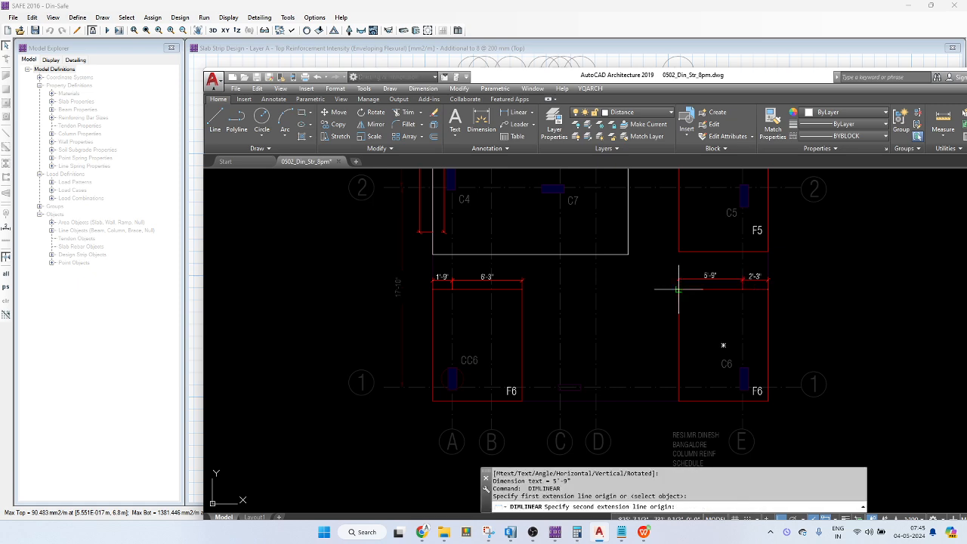
pyautogui.click(678, 387)
pyautogui.click(670, 384)
pyautogui.press('space')
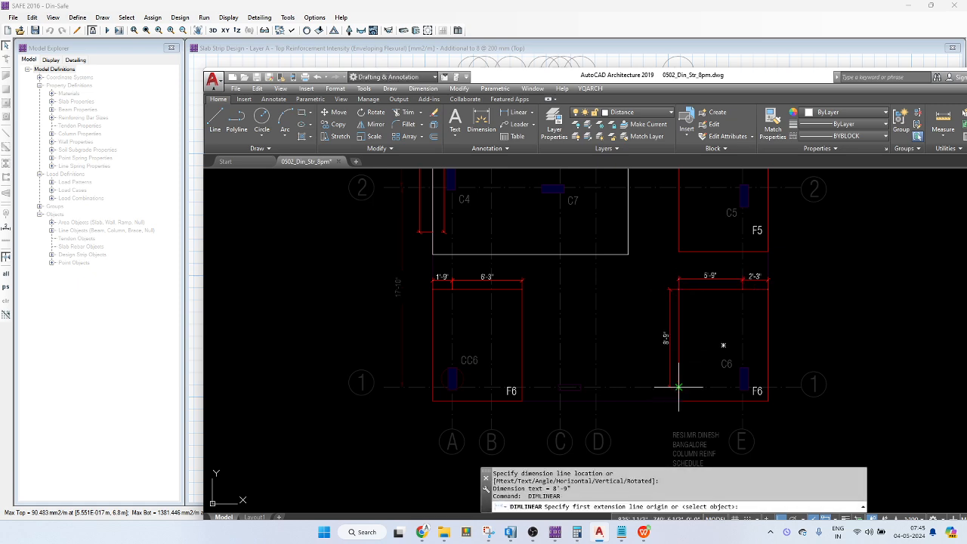
pyautogui.click(679, 387)
pyautogui.click(678, 400)
pyautogui.click(668, 389)
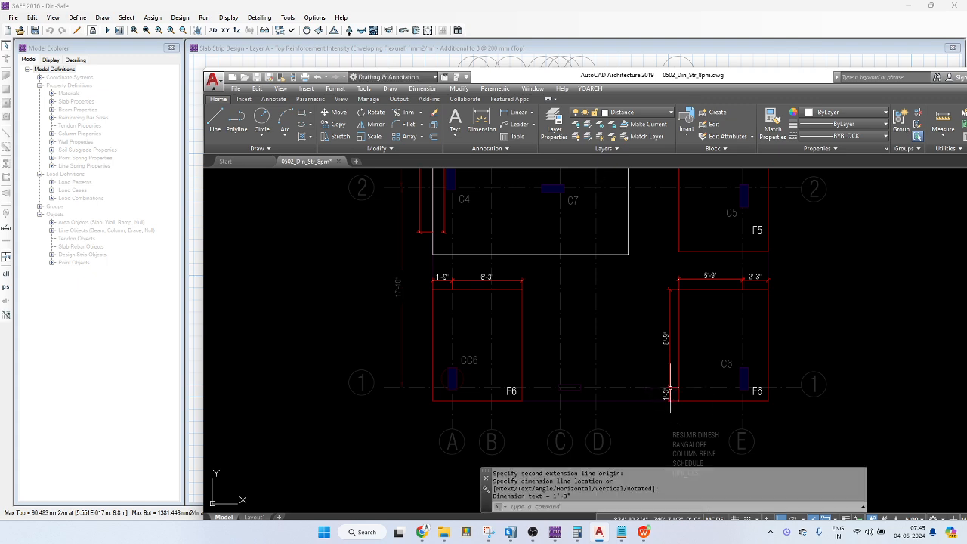
# Return to SAFE and unlock the model for editing, discarding the analysis results.
pyautogui.moveTo(709, 81); pyautogui.dragTo(0, 0)
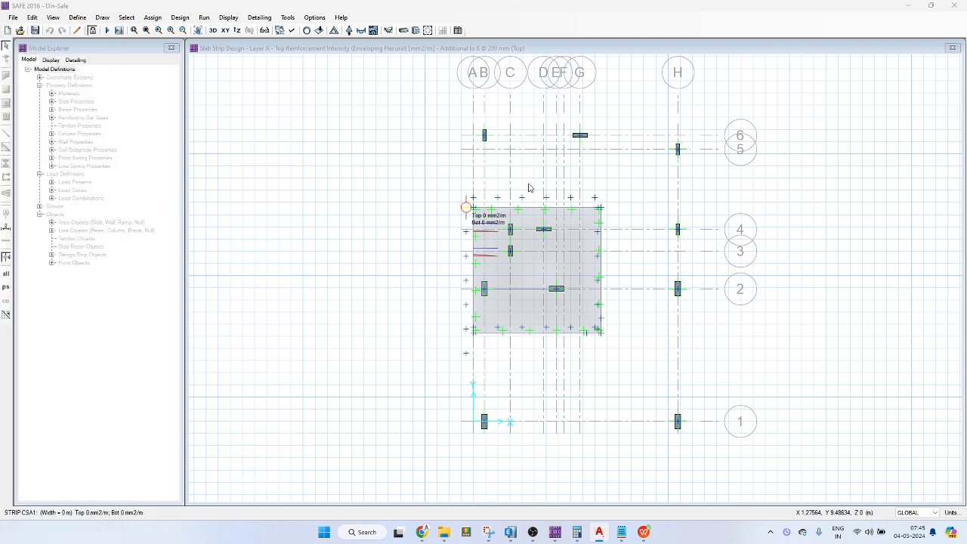
pyautogui.click(376, 231)
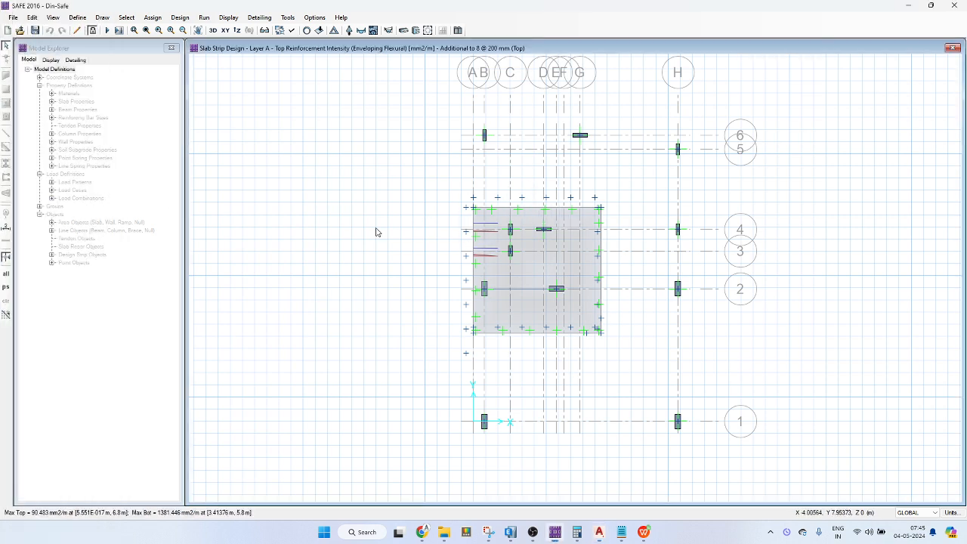
pyautogui.click(93, 31)
pyautogui.click(517, 301)
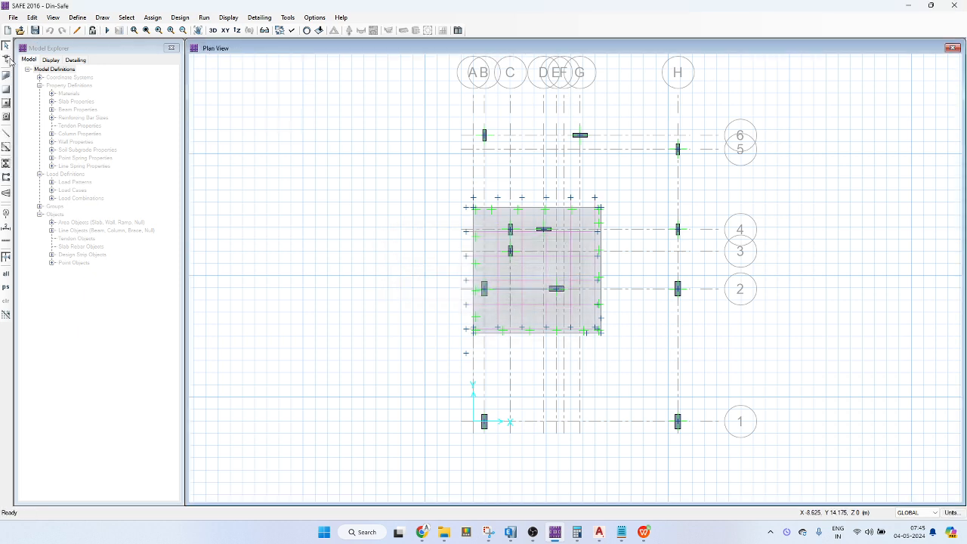
# Start drawing a straight line object of type Beam with its property set to NONE.
pyautogui.click(7, 136)
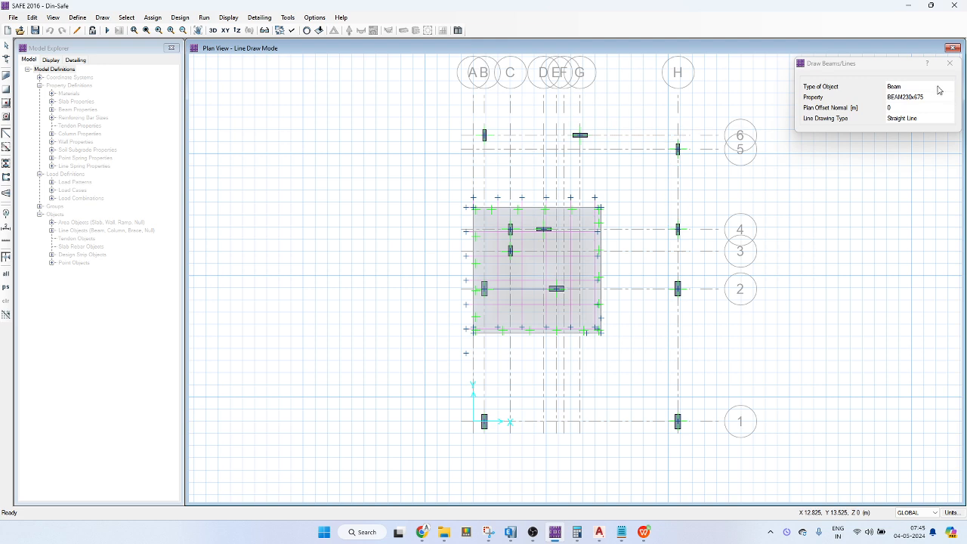
pyautogui.click(907, 97)
pyautogui.click(949, 97)
pyautogui.click(910, 114)
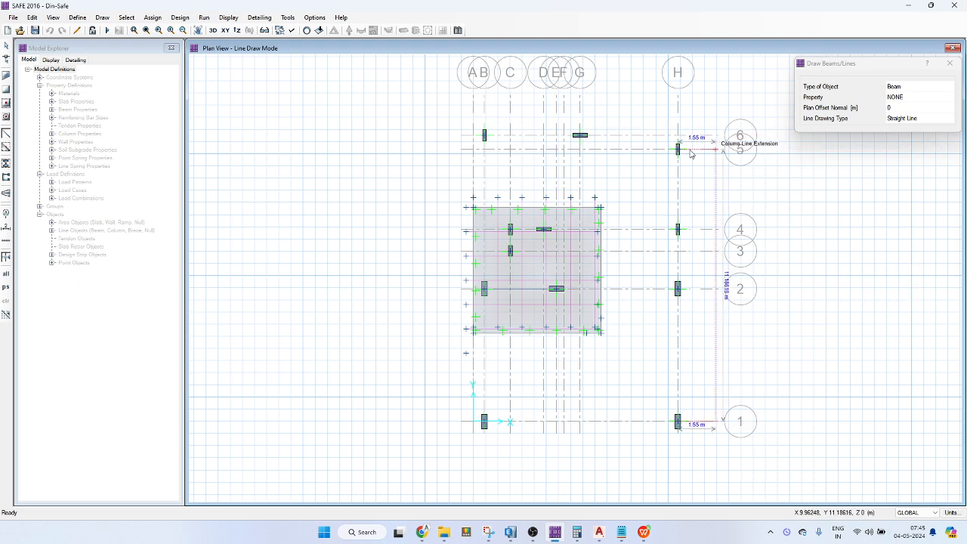
# Open the model's units settings and choose the U.S. defaults.
pyautogui.hotkey('shift', 'u')
pyautogui.click(353, 139)
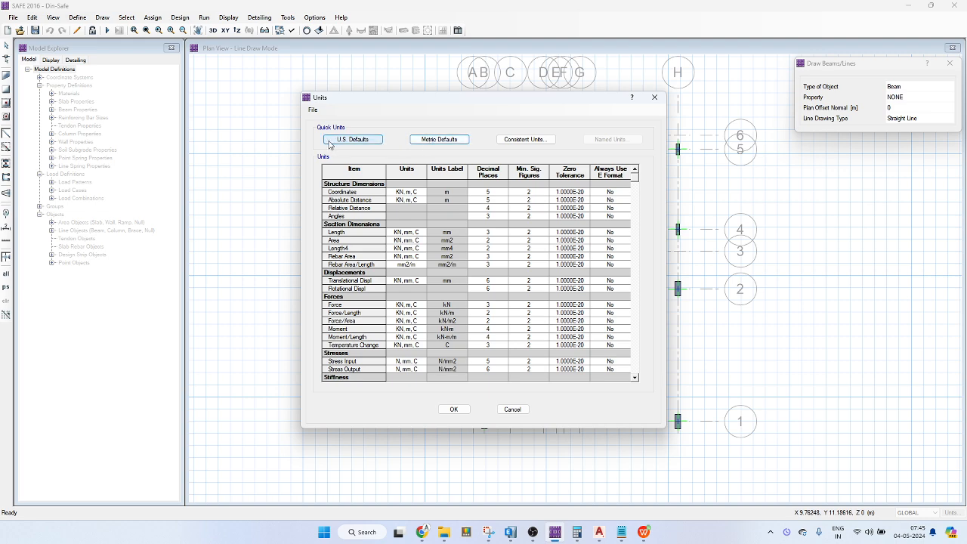
# Switch the model units to feet and draw a vertical reference line about 7 ft long below grid 1, offset 2.3 ft from grid H.
pyautogui.click(454, 408)
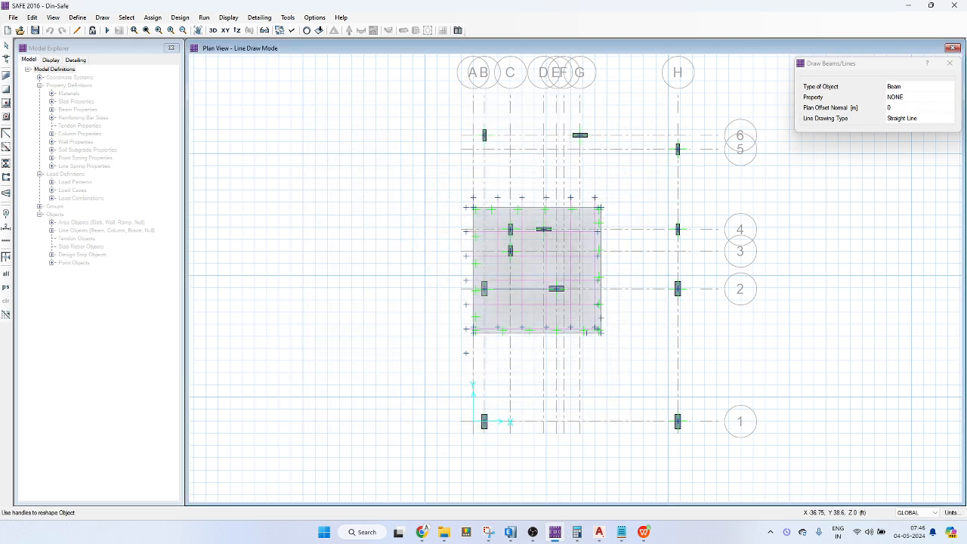
pyautogui.click(6, 134)
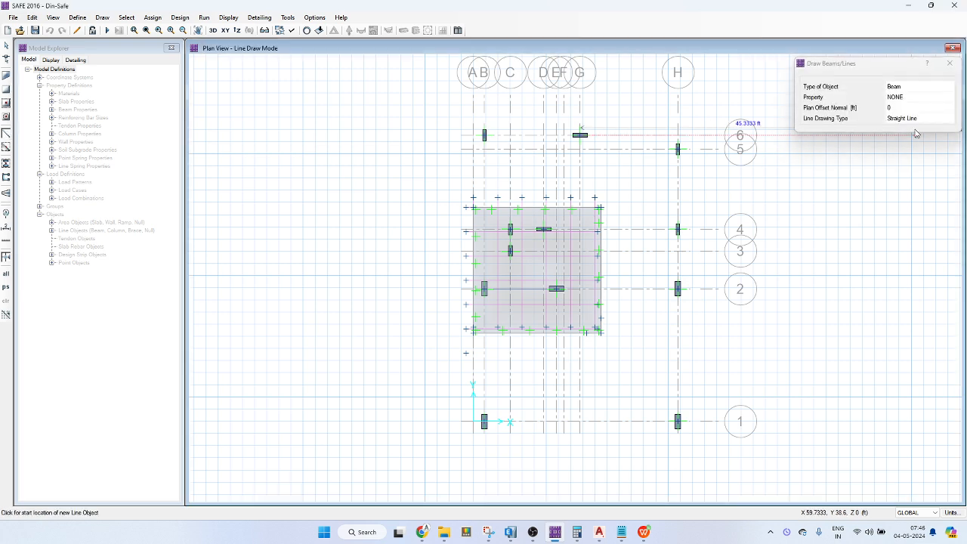
pyautogui.click(895, 110)
pyautogui.write('2.3')
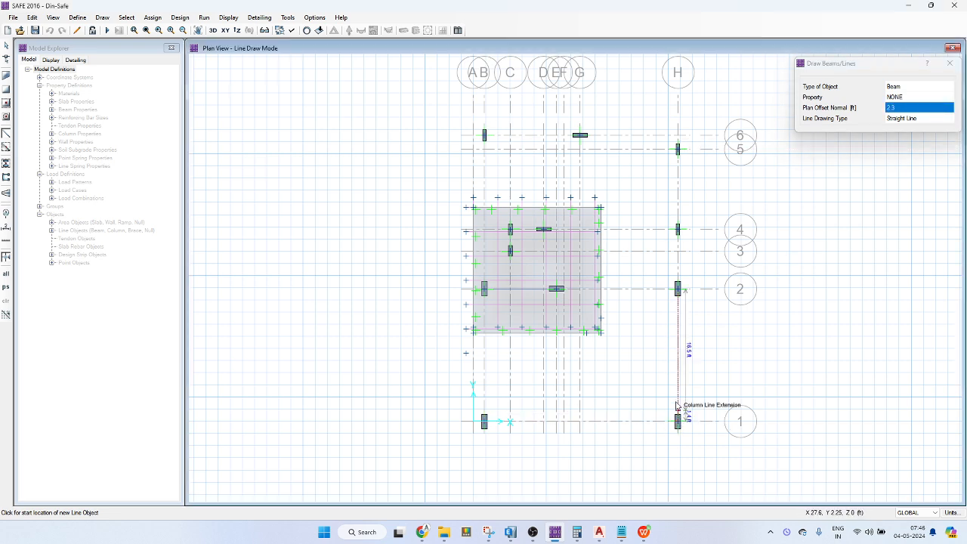
pyautogui.click(678, 427)
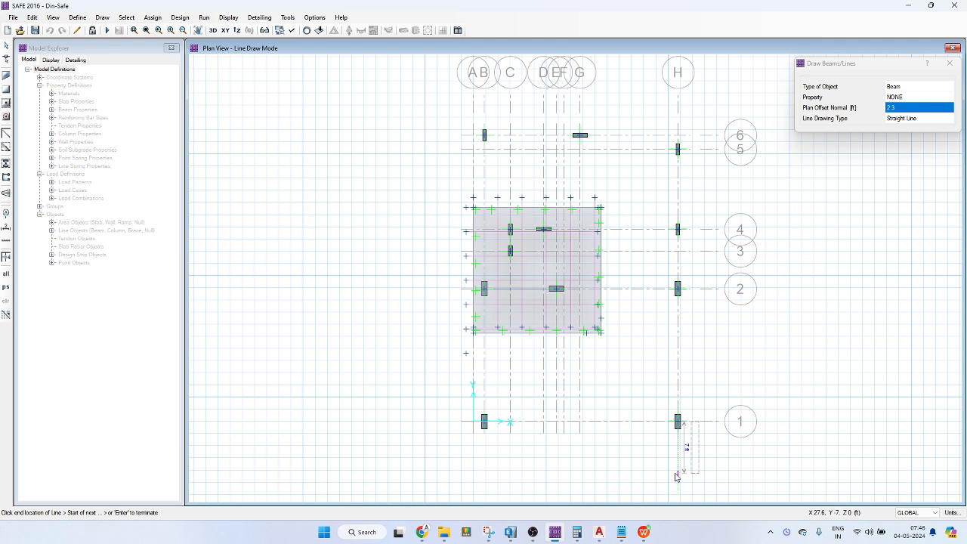
pyautogui.click(677, 473)
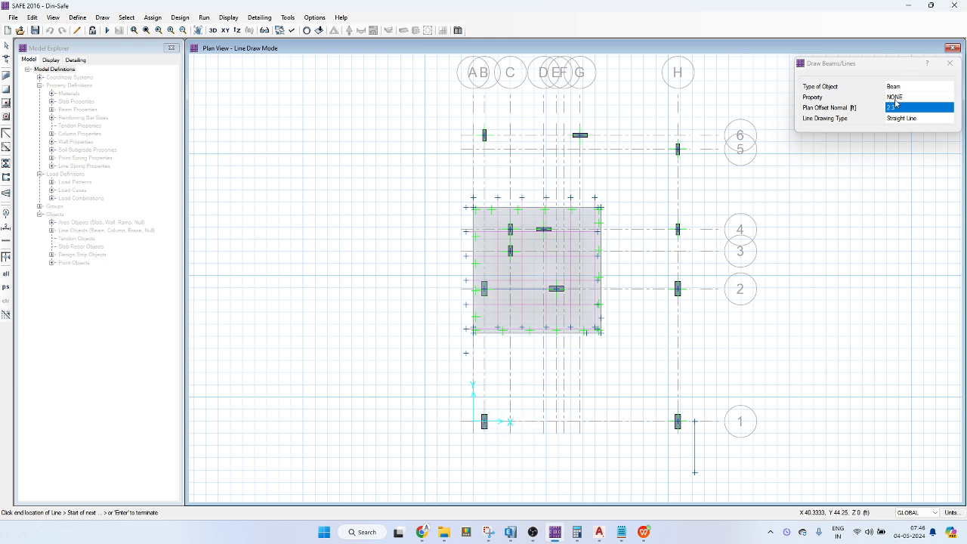
# Draw a vertical reference line upward from grid 1, offset 5.75 ft from grid H on its inner side.
pyautogui.click(897, 109)
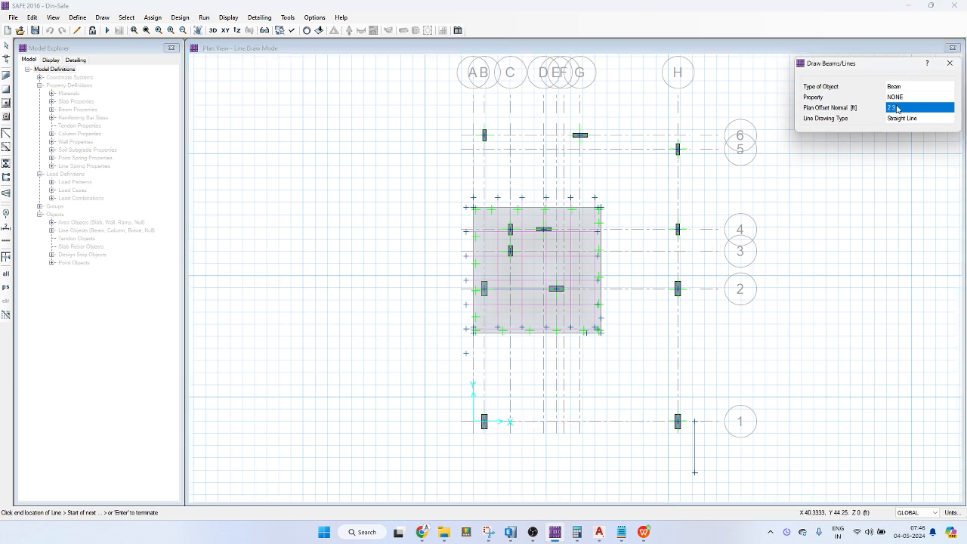
pyautogui.write('5.75')
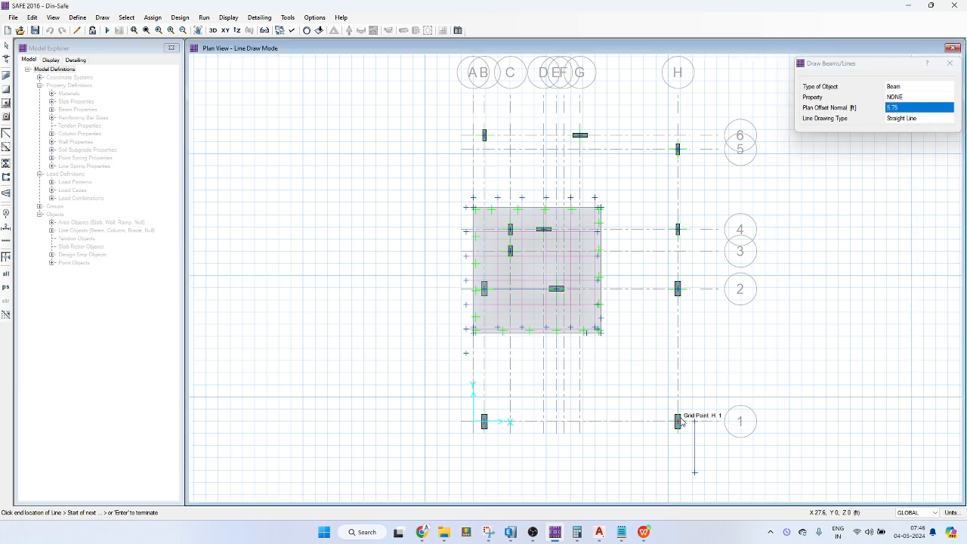
pyautogui.click(679, 421)
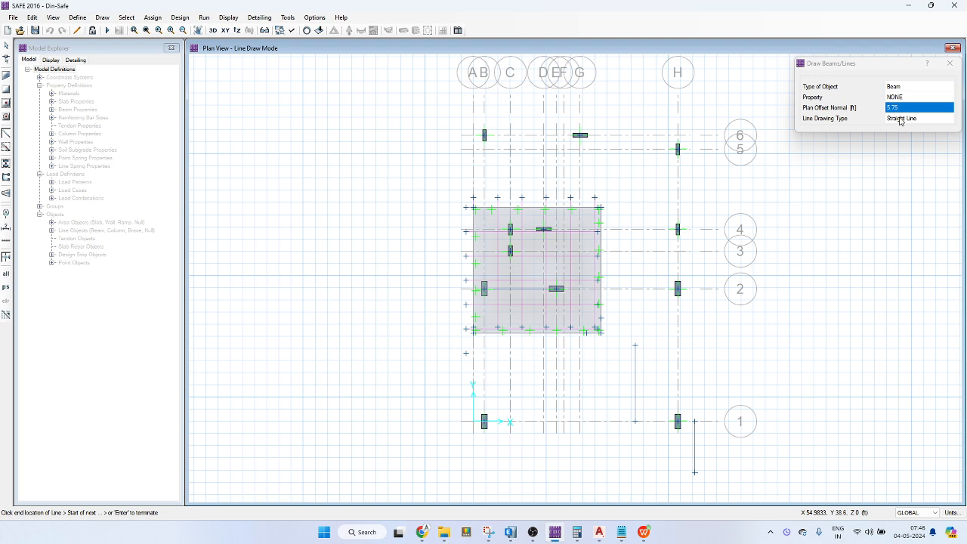
# Draw a horizontal reference line 8.75 ft above grid 1, spanning between the two vertical reference lines beside grid H.
pyautogui.click(899, 111)
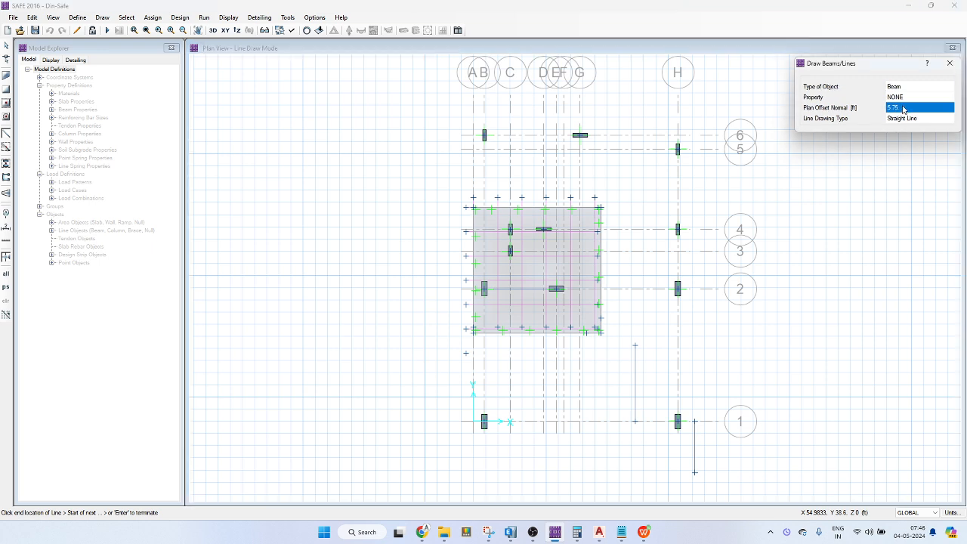
pyautogui.click(903, 107)
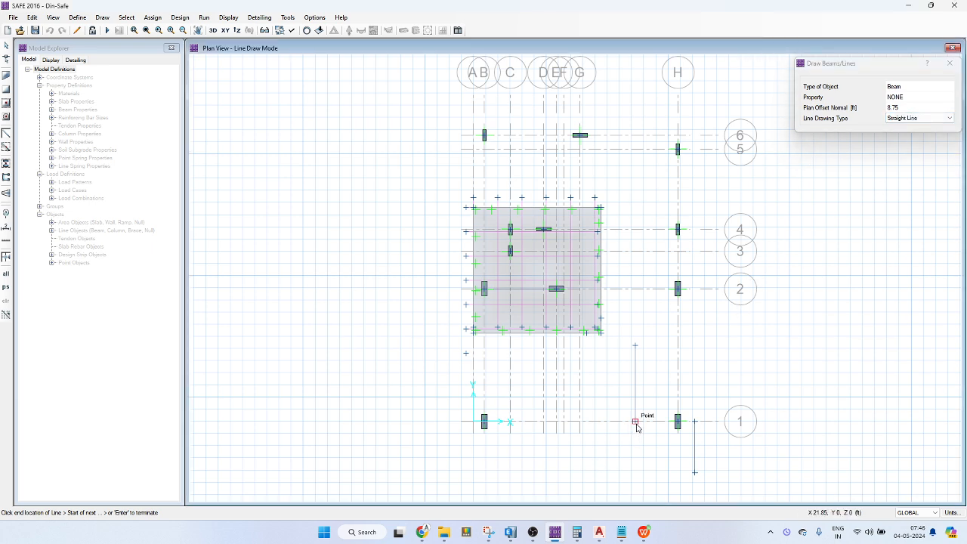
pyautogui.click(637, 427)
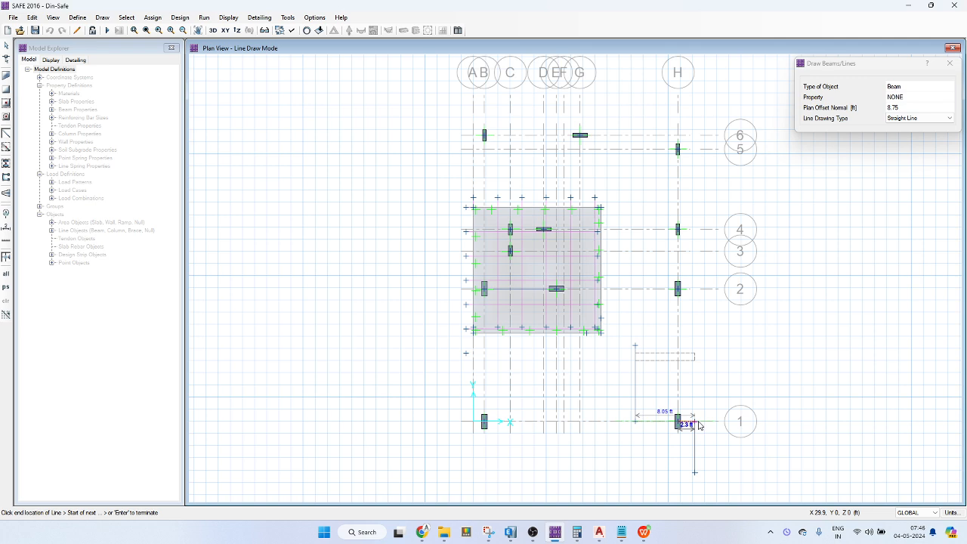
pyautogui.click(699, 423)
pyautogui.rightClick(718, 389)
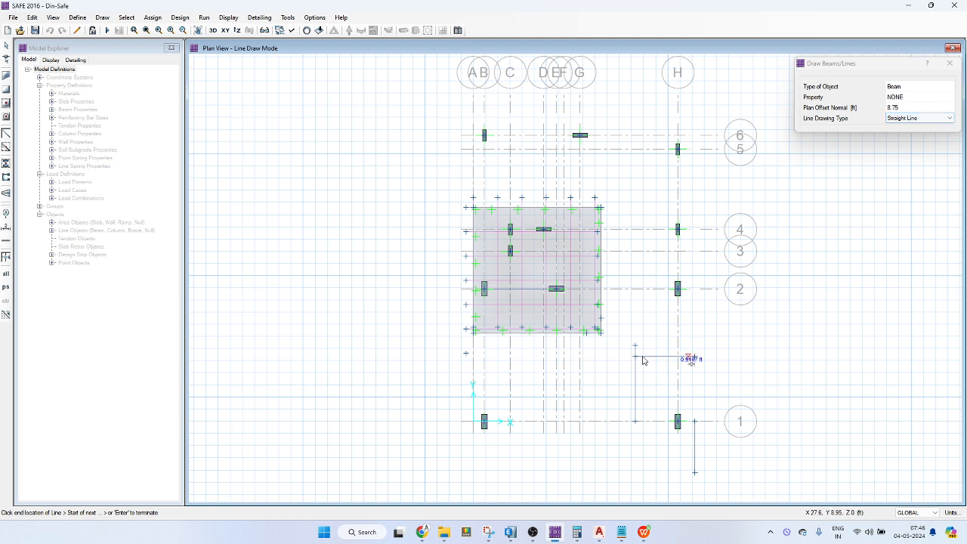
pyautogui.click(6, 89)
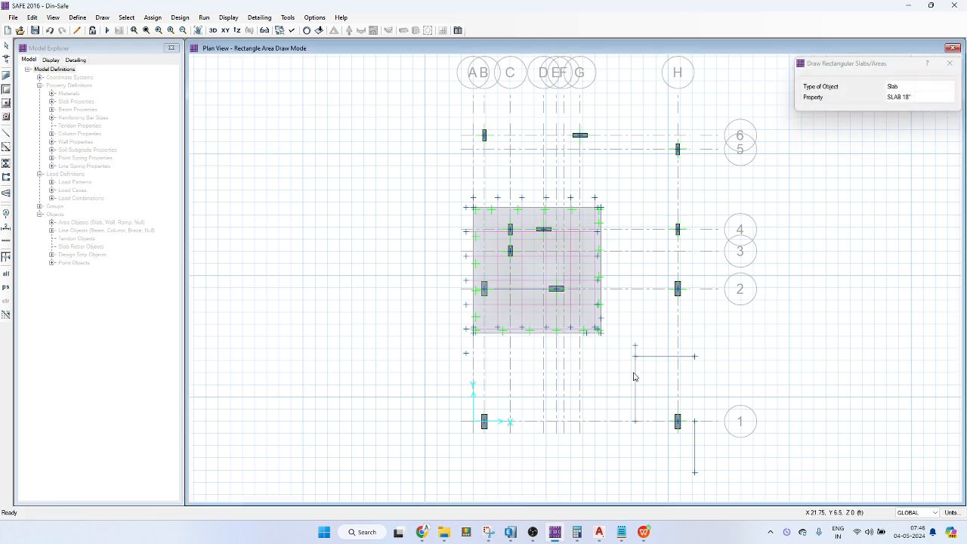
pyautogui.moveTo(635, 355); pyautogui.dragTo(604, 383)
pyautogui.hotkey('ctrl', 'z')
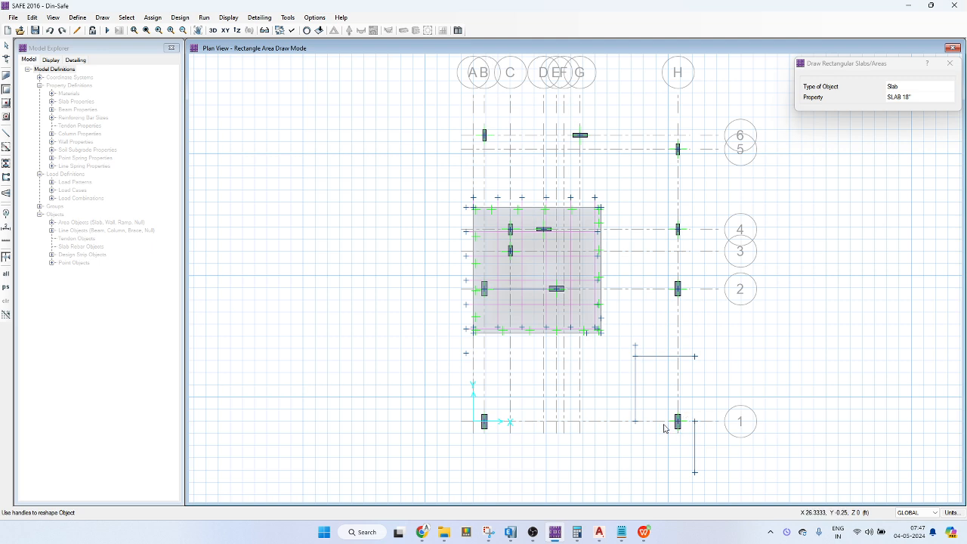
# Draw a horizontal reference line 1.25 ft below grid 1, spanning between the two vertical reference lines beside grid H.
pyautogui.click(7, 136)
pyautogui.click(904, 108)
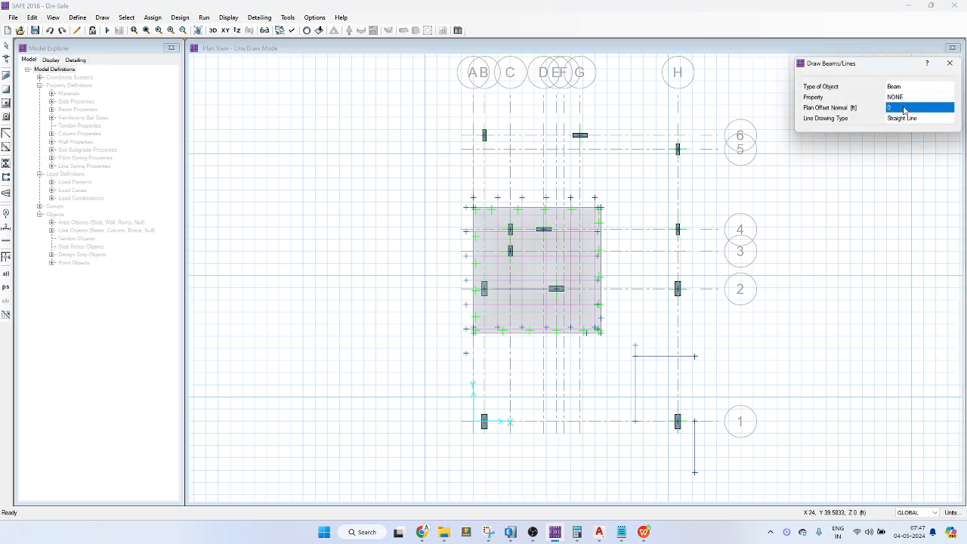
pyautogui.write('1.25')
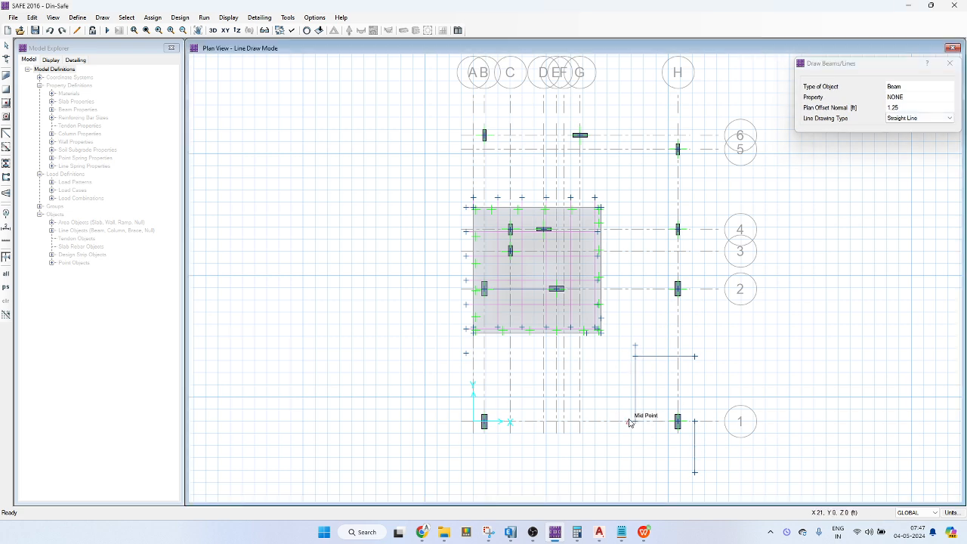
pyautogui.click(633, 423)
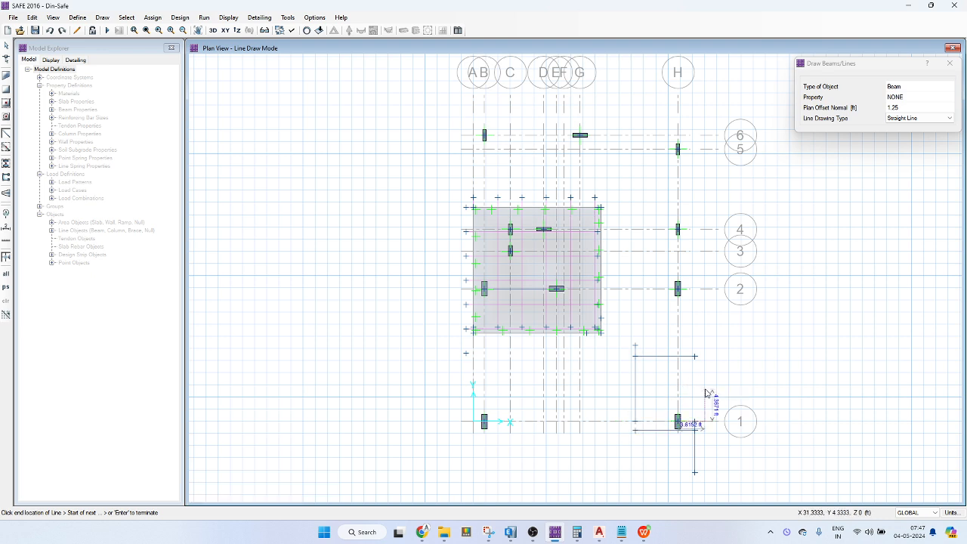
pyautogui.click(695, 429)
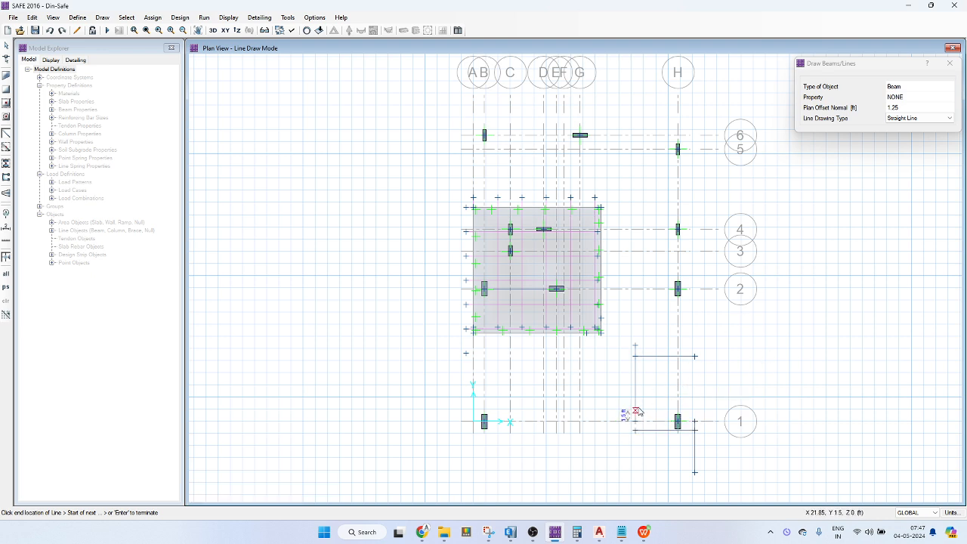
# Draw a rectangular SLAB 18" footing around column H-1 between opposite corners of the reference lines.
pyautogui.click(7, 90)
pyautogui.moveTo(636, 429); pyautogui.dragTo(695, 356)
pyautogui.press('Escape')
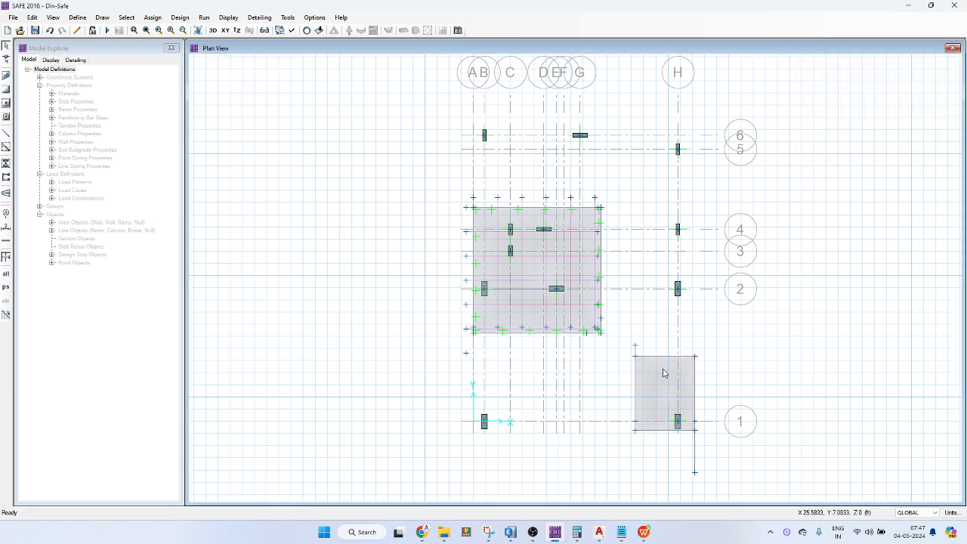
# Draw a horizontal reference line offset 1.25 ft below grid 1, running from grid A to grid D.
pyautogui.moveTo(663, 373)
pyautogui.mouseDown(button='middle')
pyautogui.moveTo(697, 345)
pyautogui.moveTo(665, 372)
pyautogui.mouseUp(button='middle')
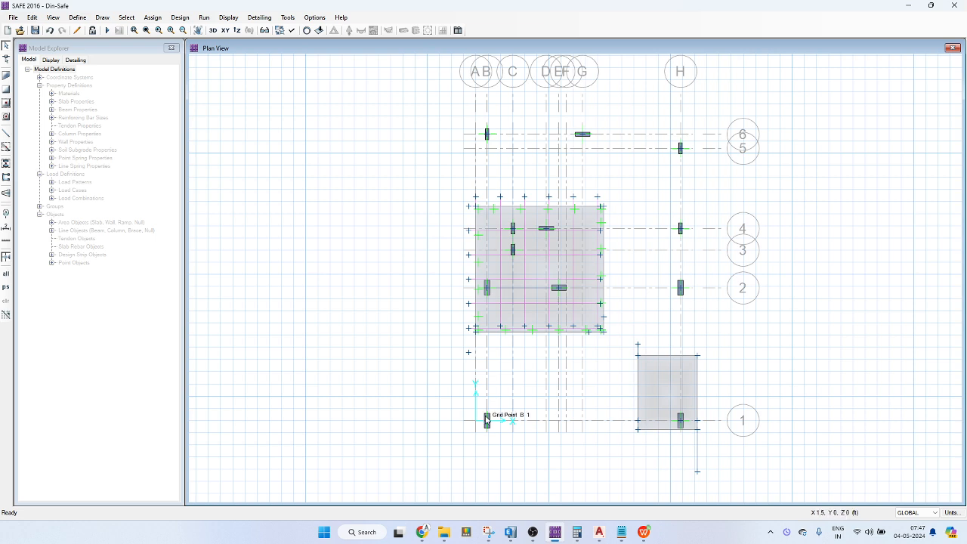
pyautogui.click(6, 132)
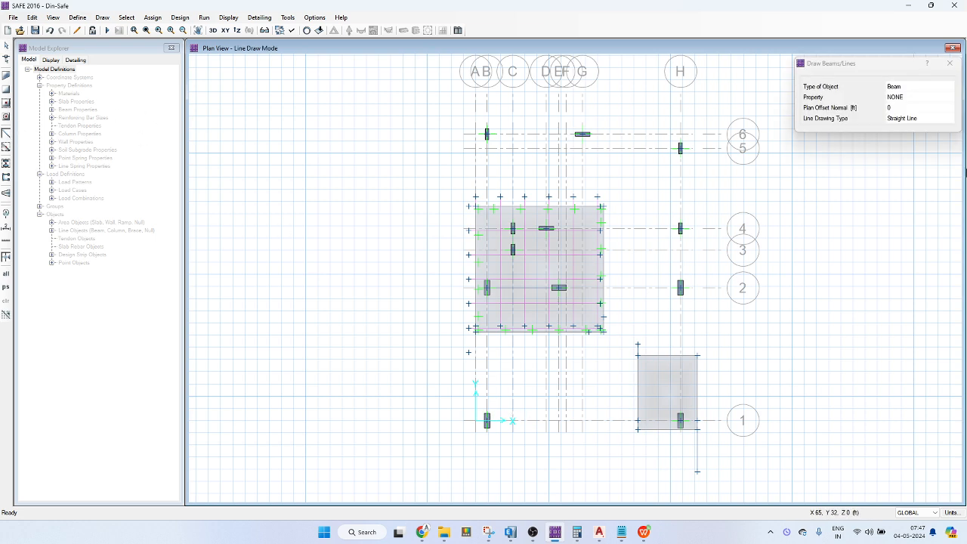
pyautogui.click(899, 107)
pyautogui.write('1.2')
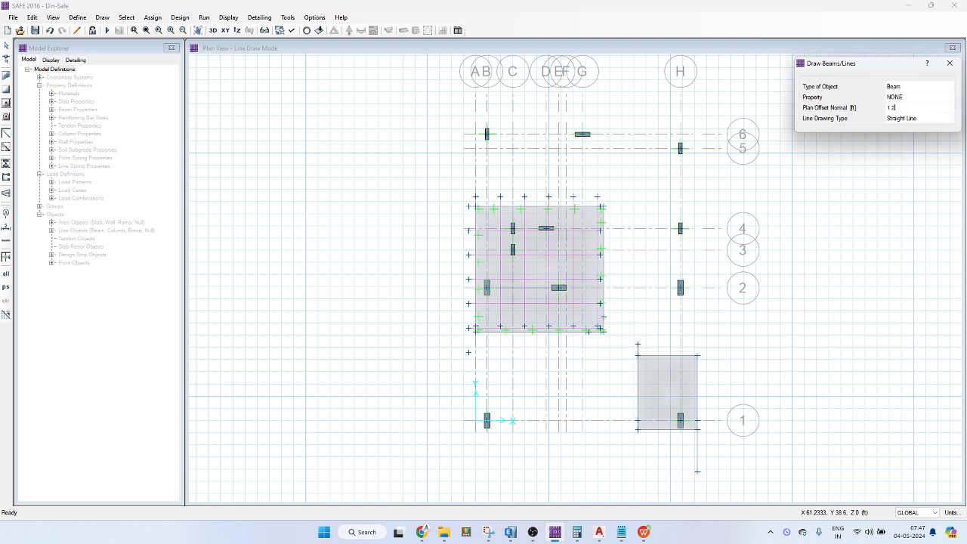
pyautogui.write('5')
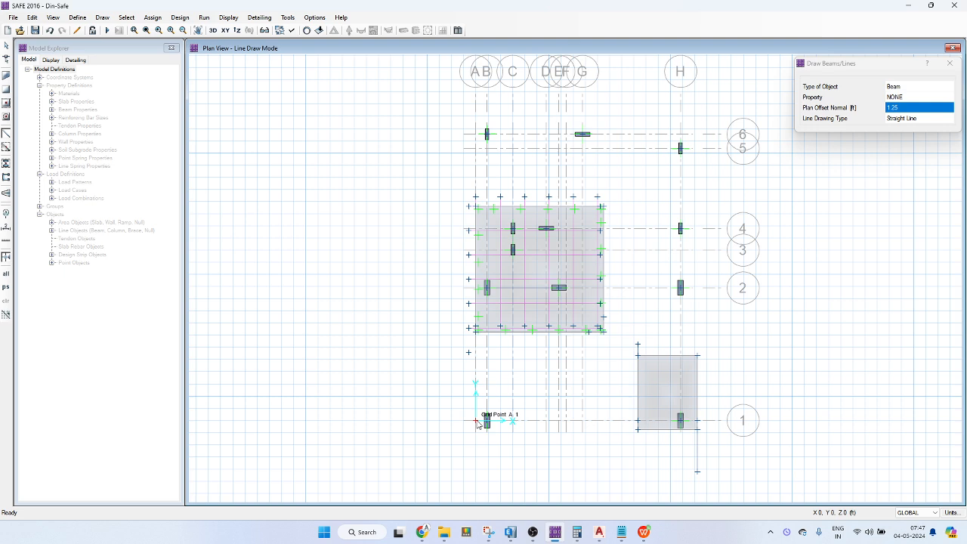
pyautogui.click(478, 424)
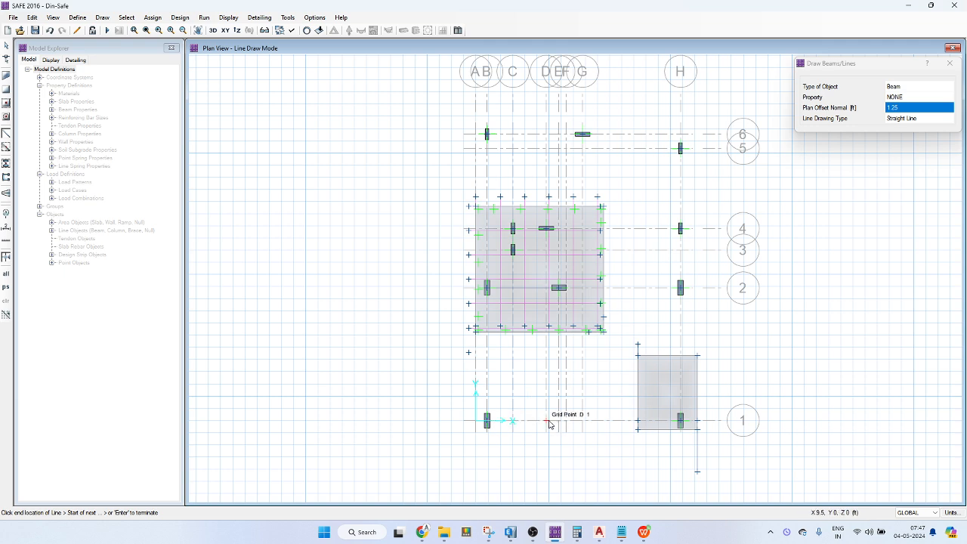
pyautogui.click(549, 422)
pyautogui.click(477, 421)
pyautogui.press('Return')
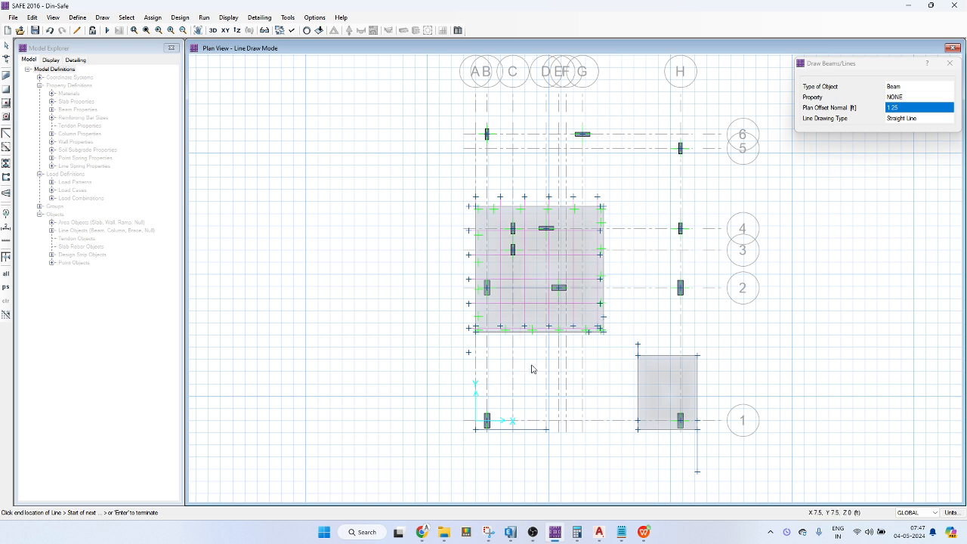
# Draw a horizontal reference line offset 8.75 ft above grid 1, running from grid A to grid E.
pyautogui.click(918, 112)
pyautogui.write('8')
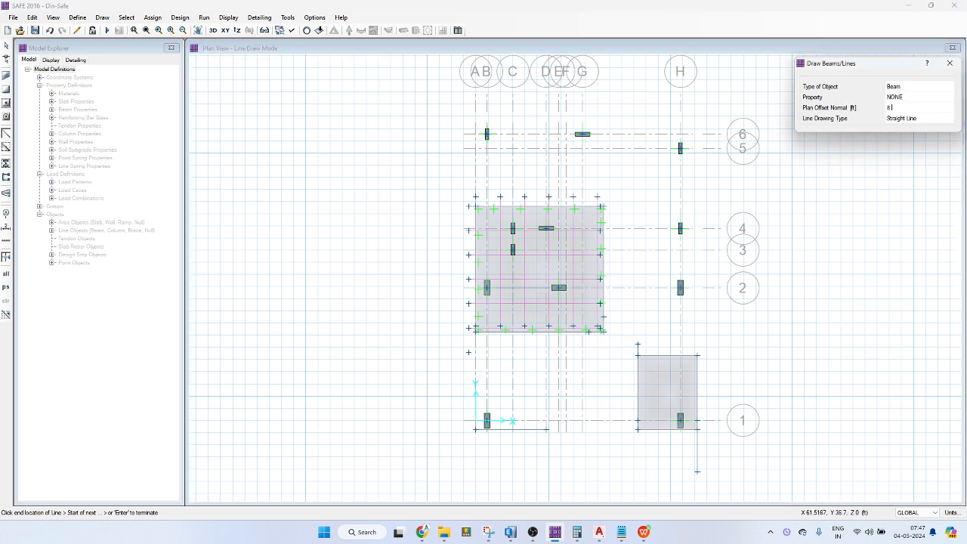
pyautogui.write('.75')
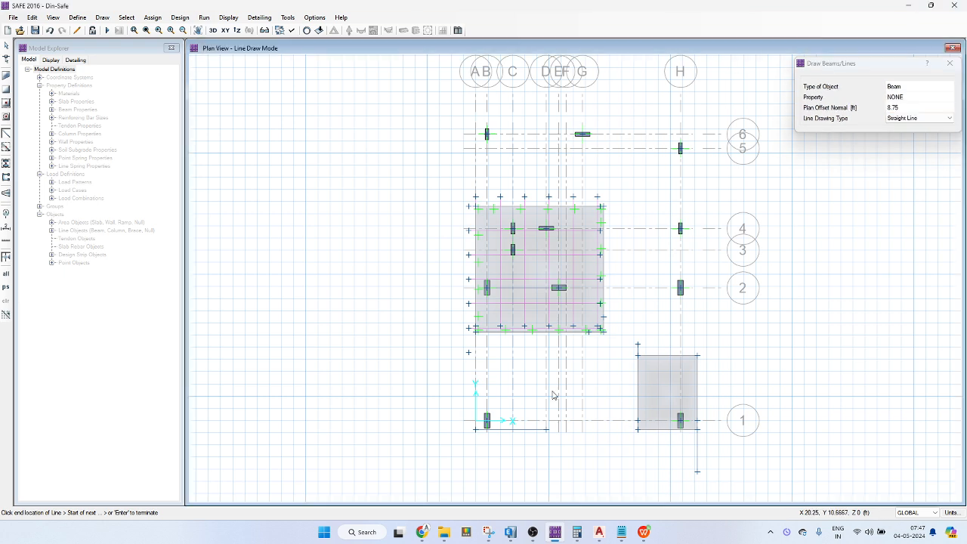
pyautogui.click(477, 424)
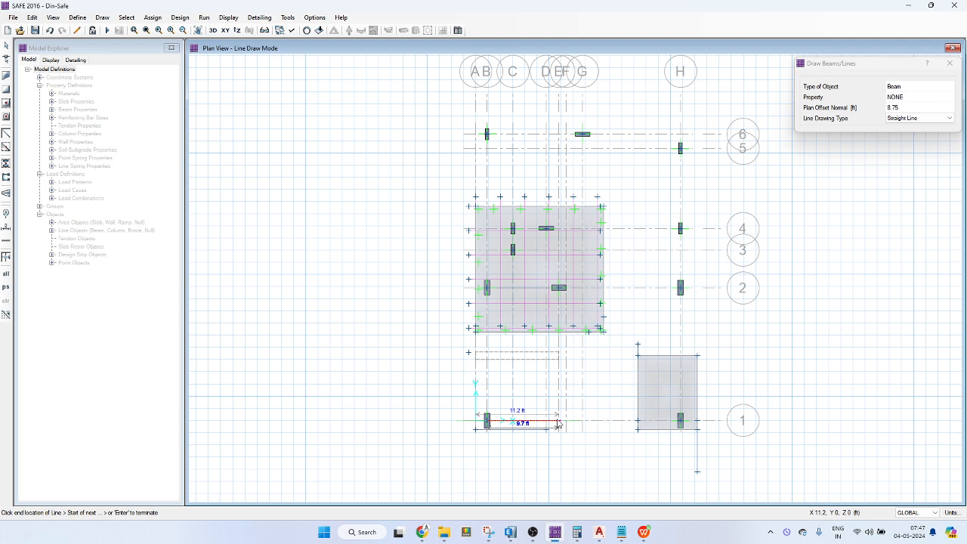
pyautogui.click(557, 423)
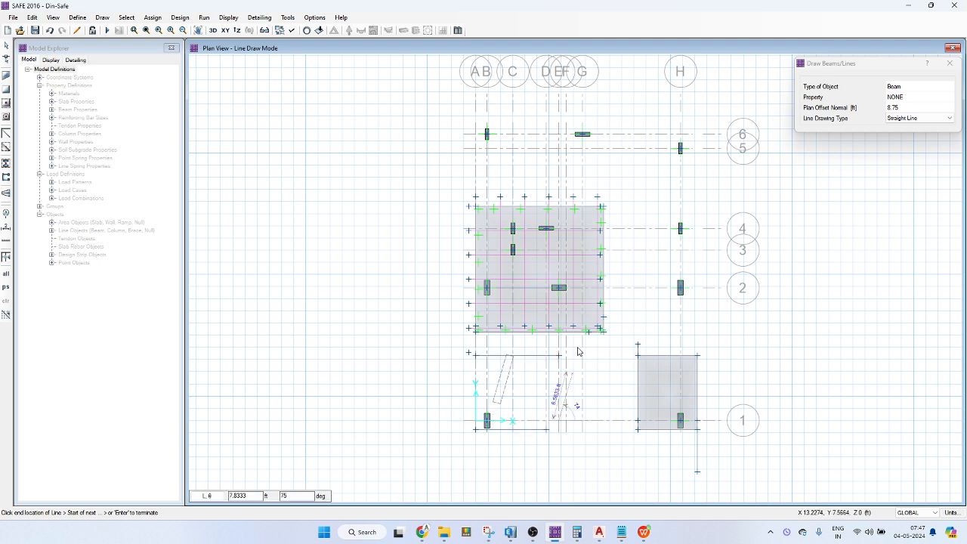
# Draw a vertical reference line offset 1.75 ft from grid B on its outer side, between the two horizontal reference lines around grid 1.
pyautogui.click(898, 110)
pyautogui.write('1')
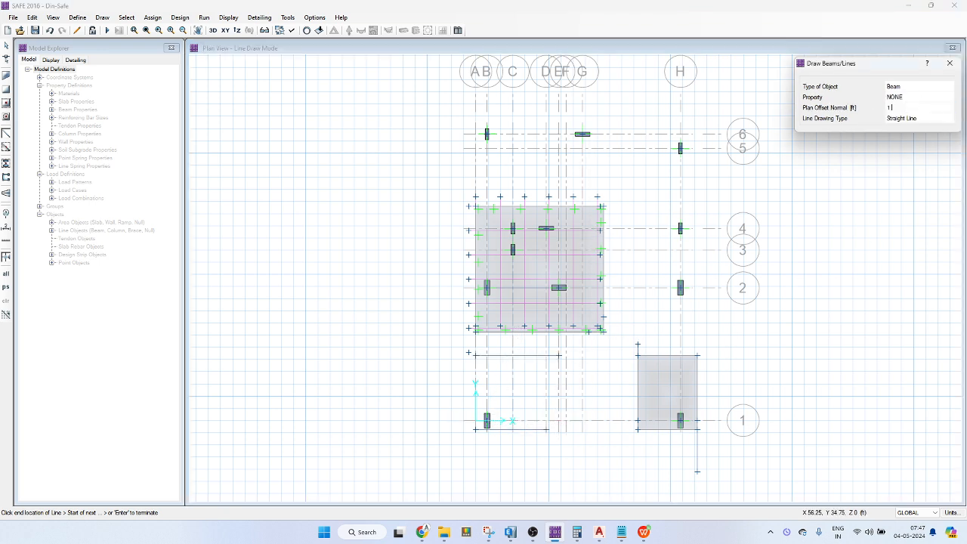
pyautogui.write('.75')
pyautogui.press('Tab')
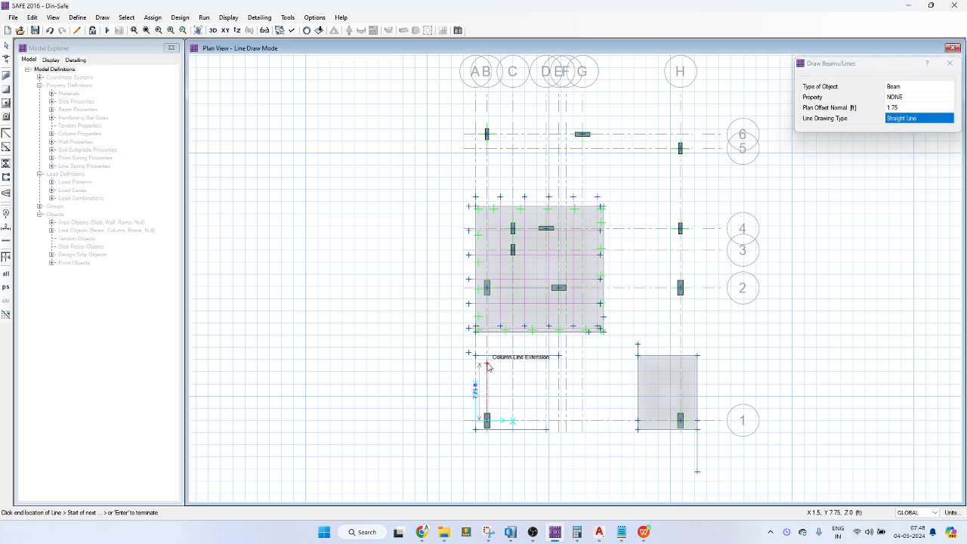
pyautogui.click(487, 361)
pyautogui.click(487, 424)
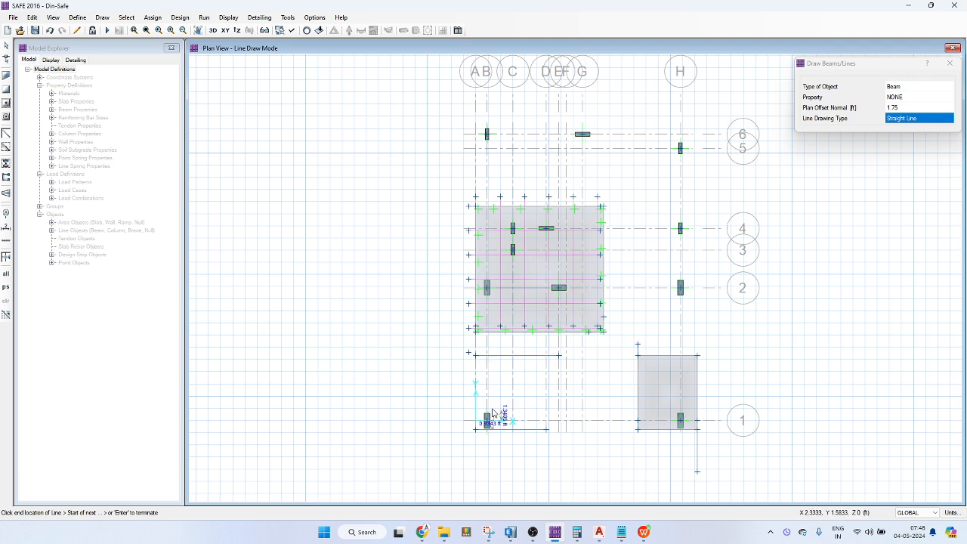
pyautogui.scroll(2, 487, 430)
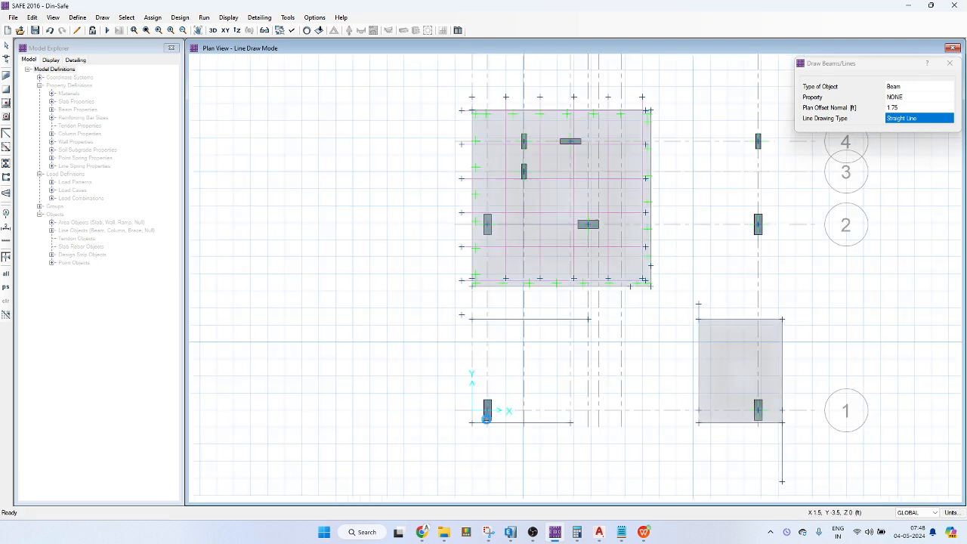
pyautogui.click(489, 430)
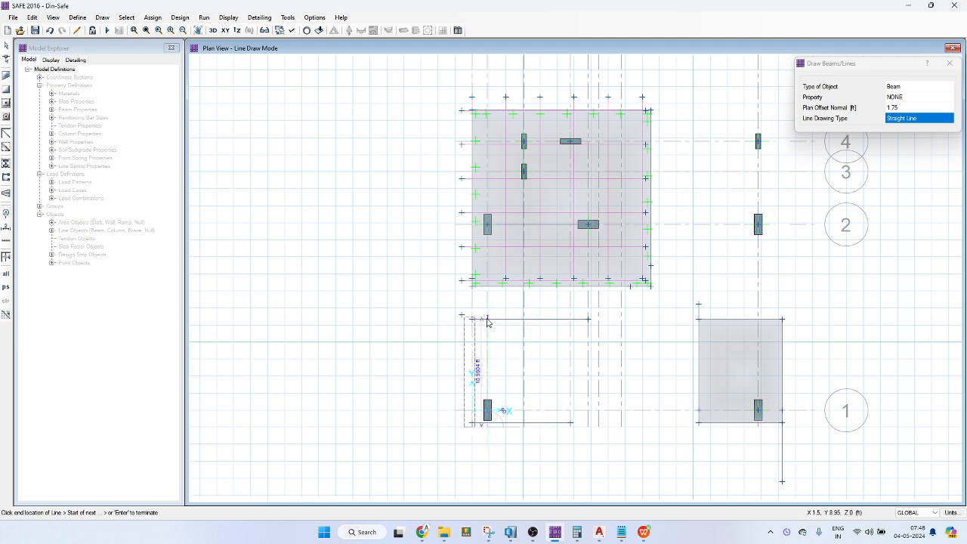
pyautogui.click(487, 319)
pyautogui.moveTo(580, 342); pyautogui.dragTo(539, 357, button='middle')
pyautogui.moveTo(565, 319); pyautogui.dragTo(552, 319, button='middle')
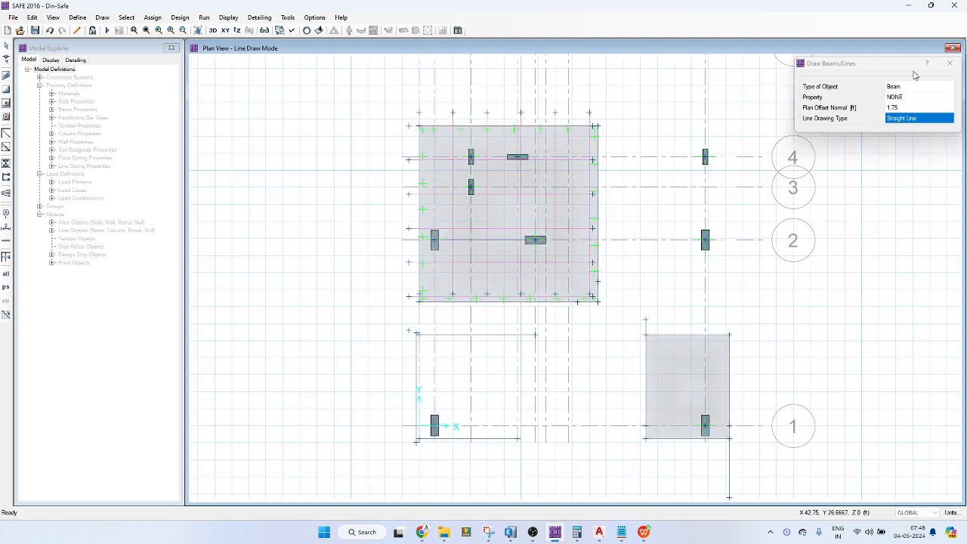
# Draw a vertical reference line offset 6.25 ft from grid B on its inner side, between the two horizontal reference lines around grid 1.
pyautogui.click(899, 108)
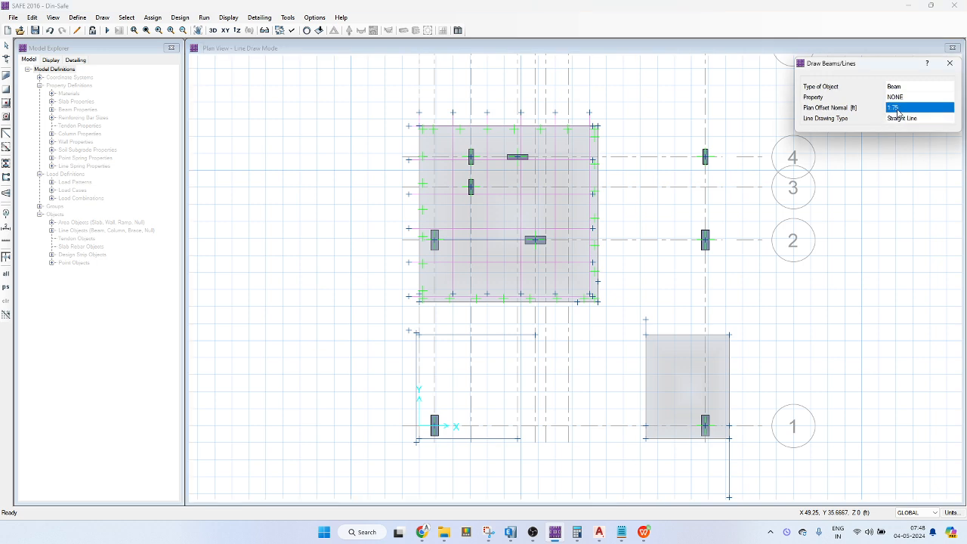
pyautogui.write('0.25')
pyautogui.press('Tab')
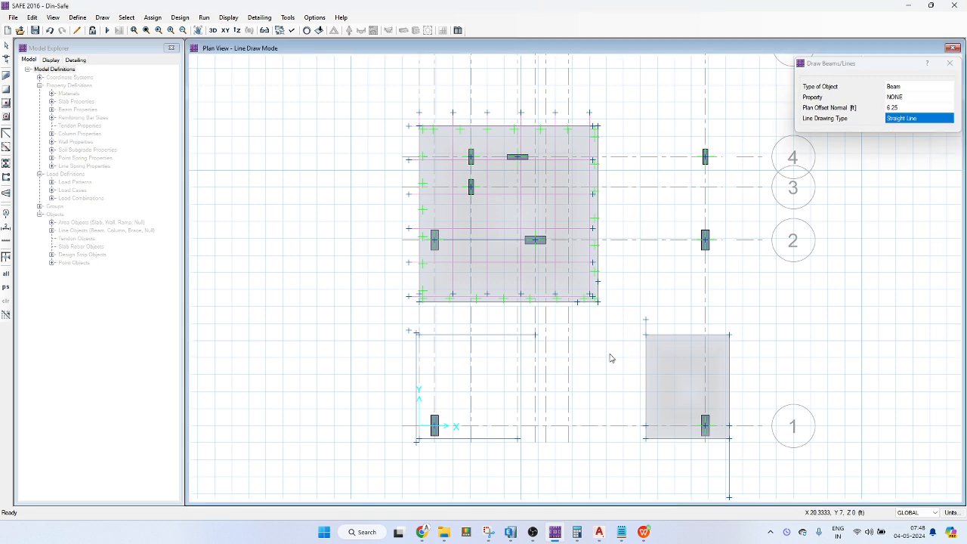
pyautogui.click(435, 340)
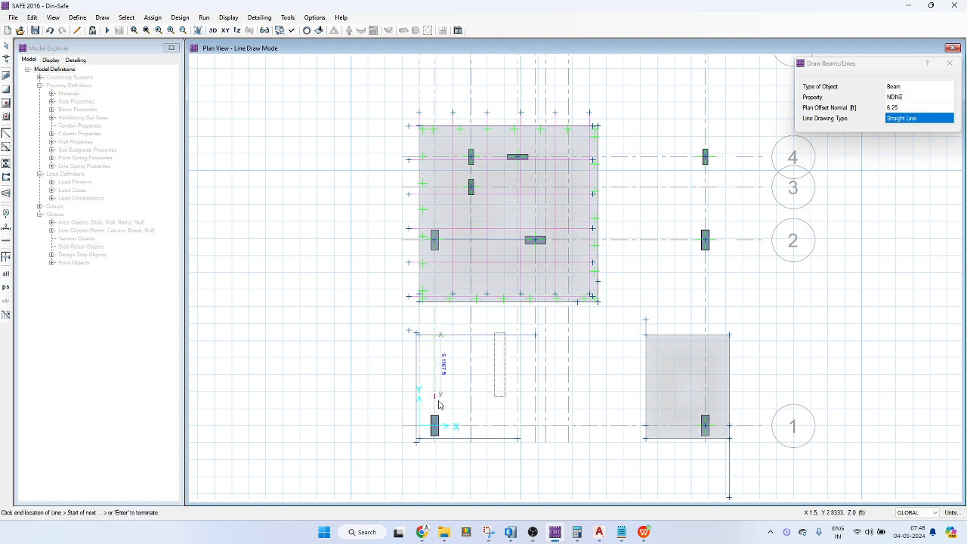
pyautogui.click(434, 445)
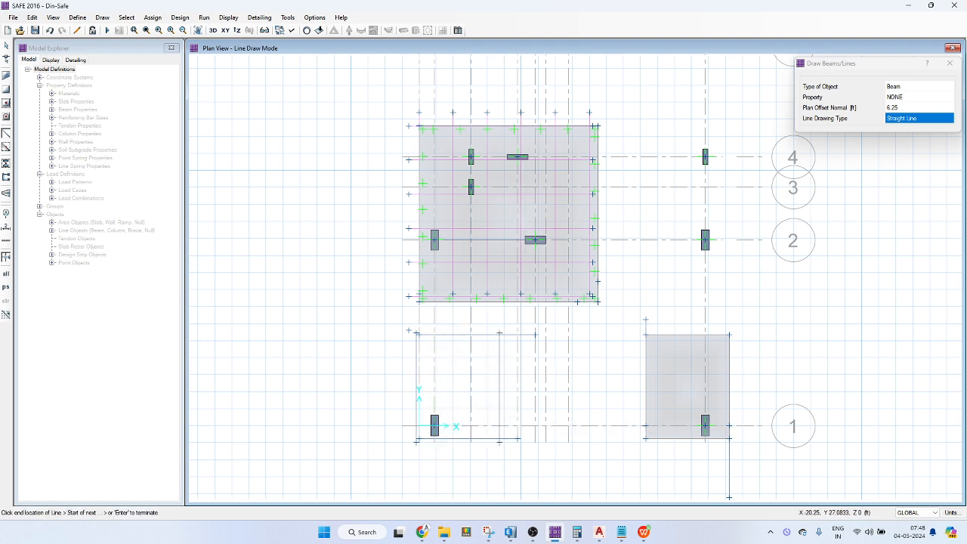
# Draw a rectangular SLAB 18" footing around column B-1 between opposite intersections of the reference lines.
pyautogui.click(7, 89)
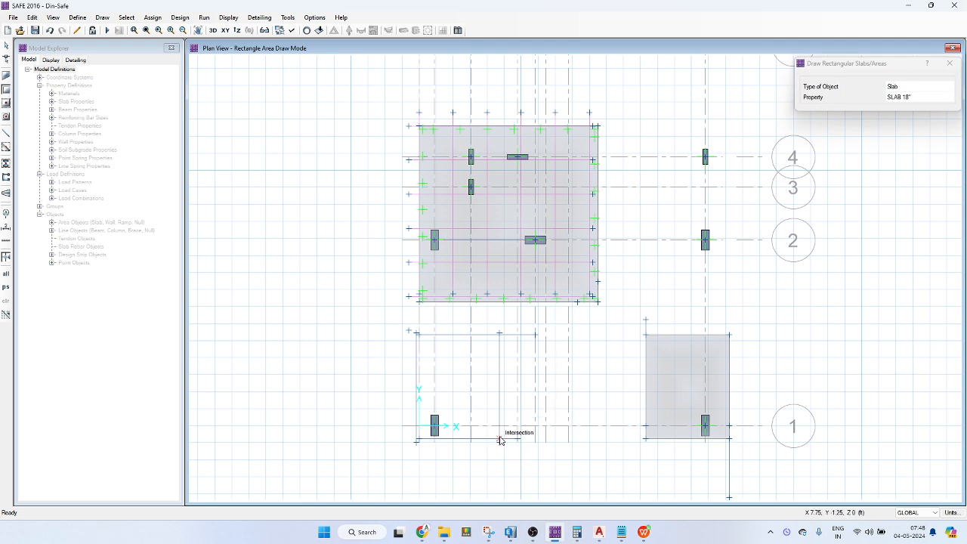
pyautogui.moveTo(500, 441); pyautogui.dragTo(418, 334)
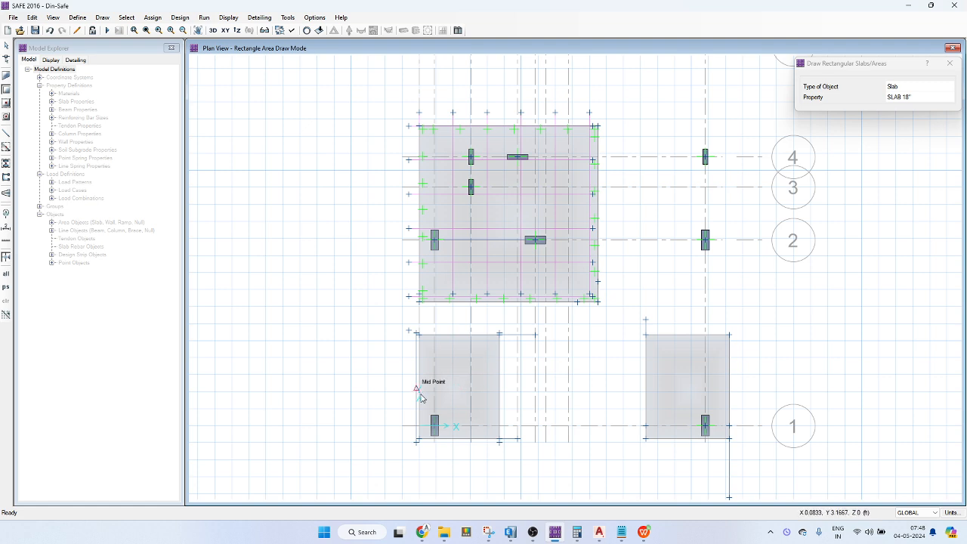
pyautogui.scroll(2, 458, 320)
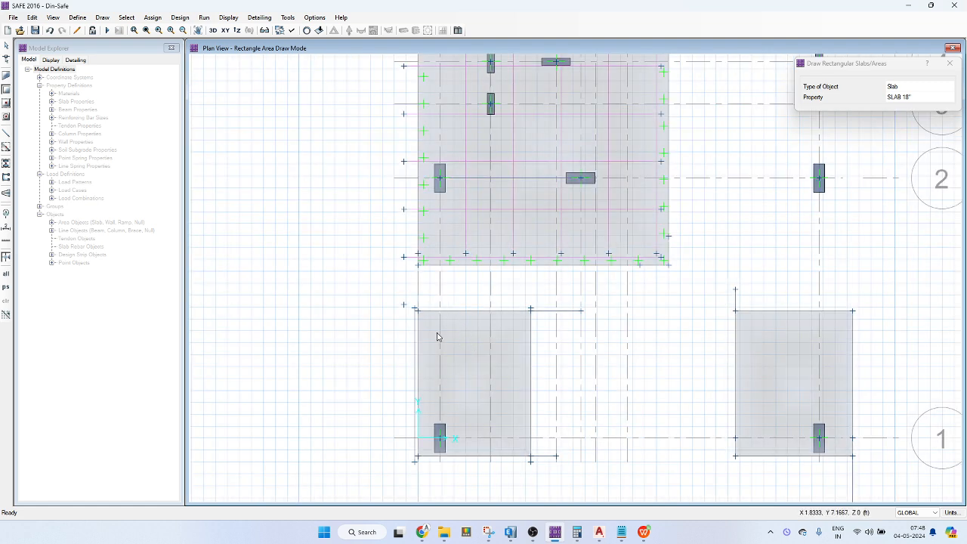
pyautogui.scroll(1, 432, 327)
pyautogui.moveTo(437, 270); pyautogui.dragTo(428, 224, button='middle')
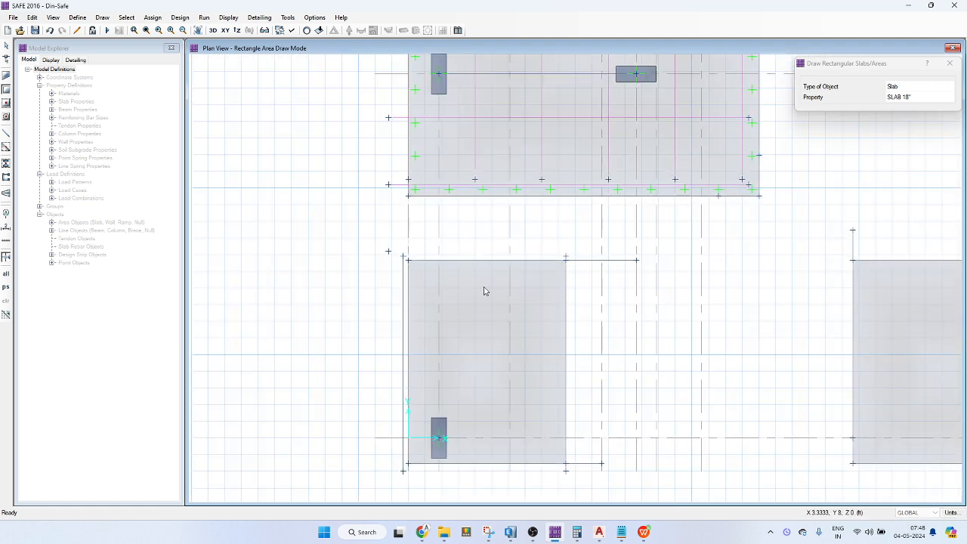
pyautogui.scroll(-1, 479, 297)
pyautogui.press('Escape')
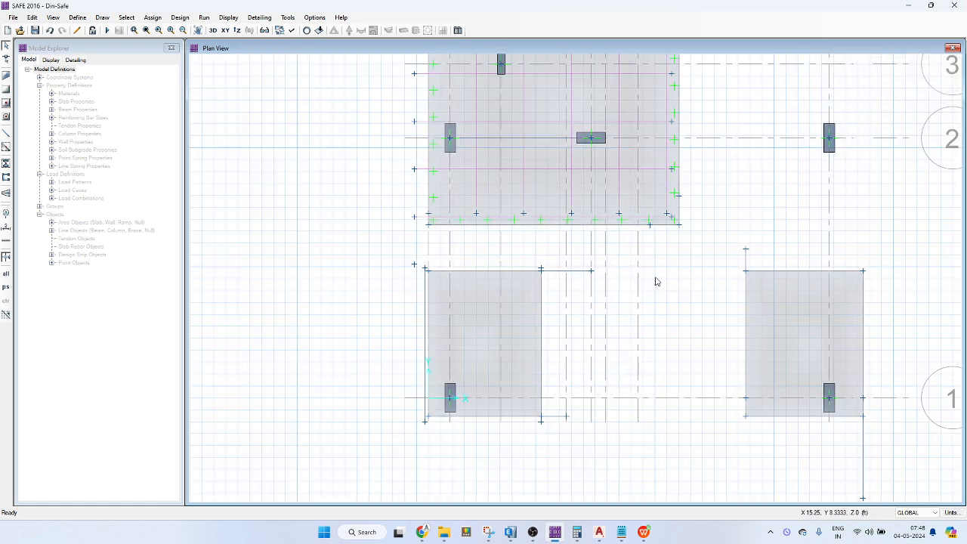
pyautogui.moveTo(654, 279); pyautogui.dragTo(596, 287, button='middle')
pyautogui.click(127, 17)
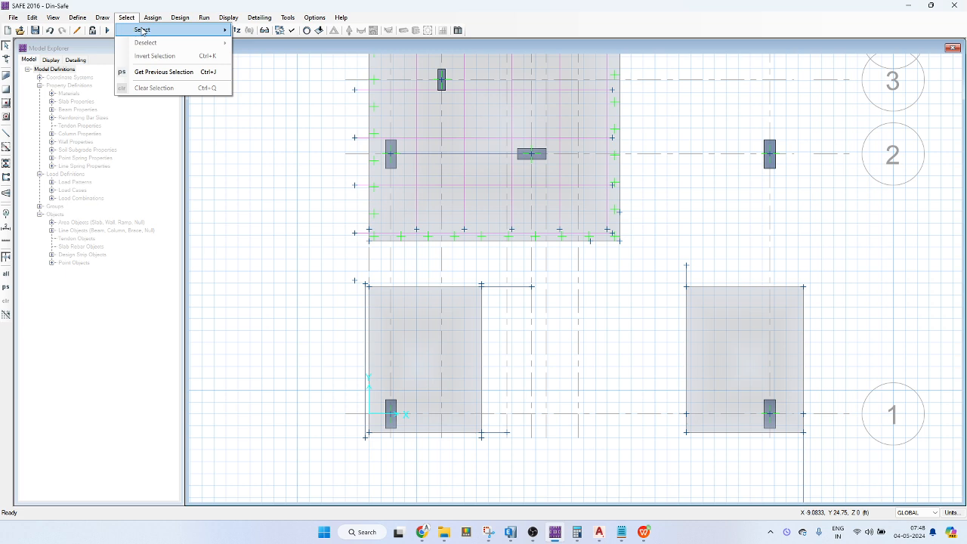
pyautogui.moveTo(140, 30)
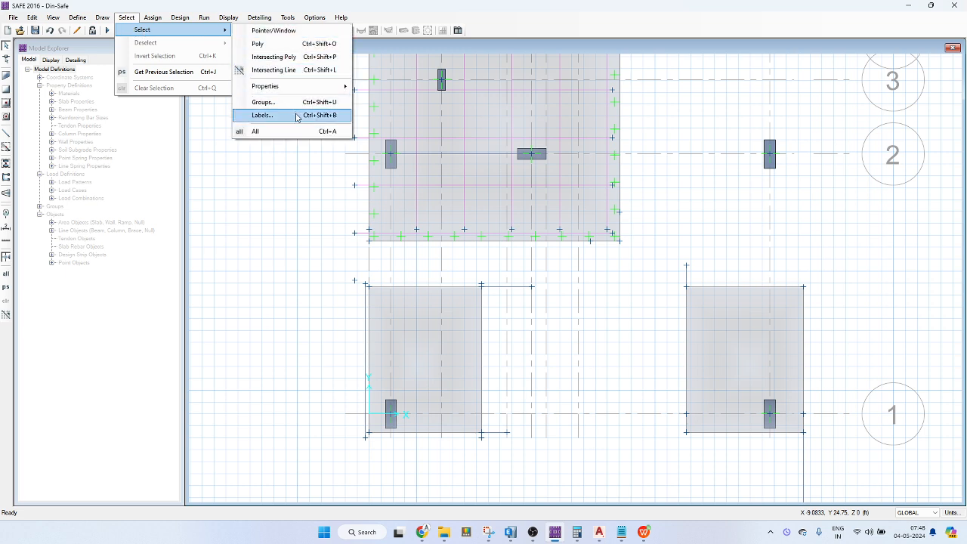
pyautogui.moveTo(316, 91)
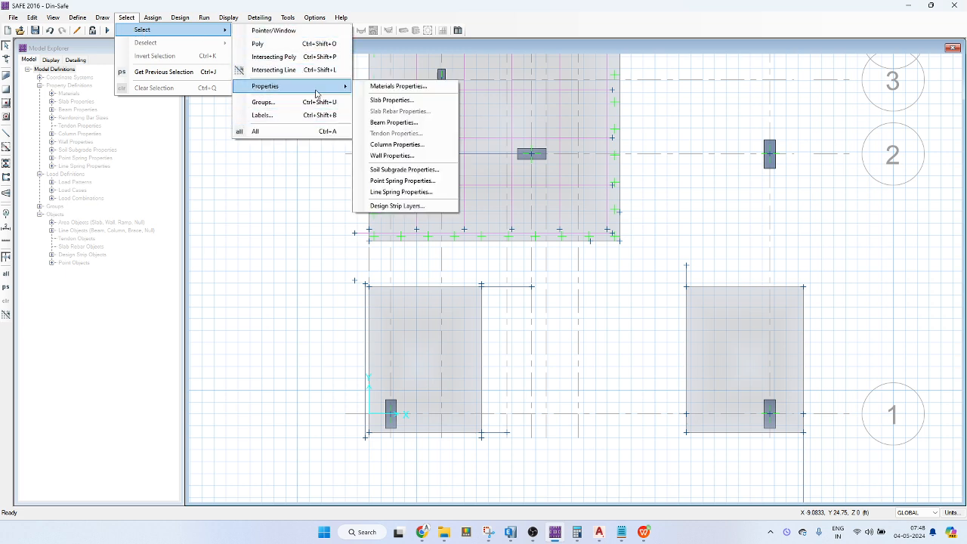
pyautogui.click(410, 99)
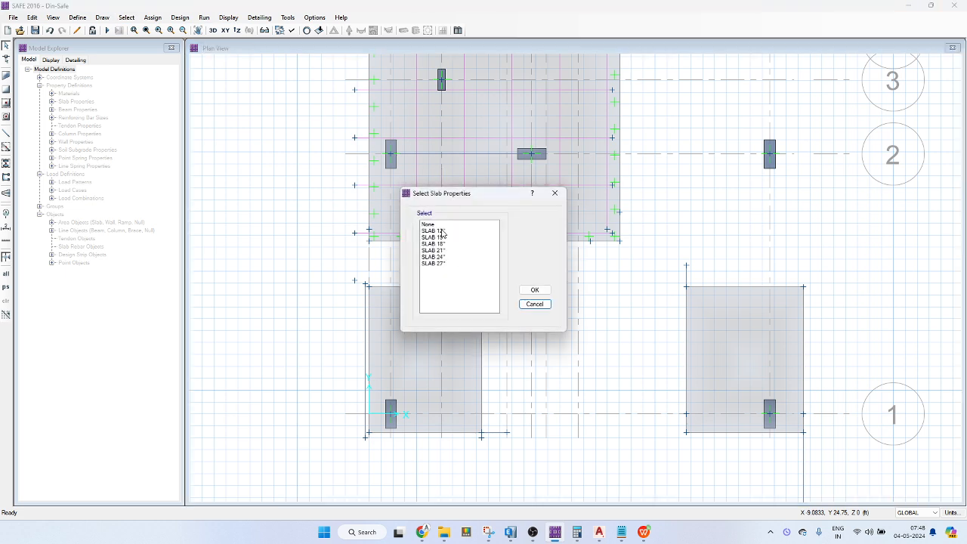
pyautogui.doubleClick(443, 231)
# Select all lines whose beam property is None and delete these reference lines.
pyautogui.click(126, 17)
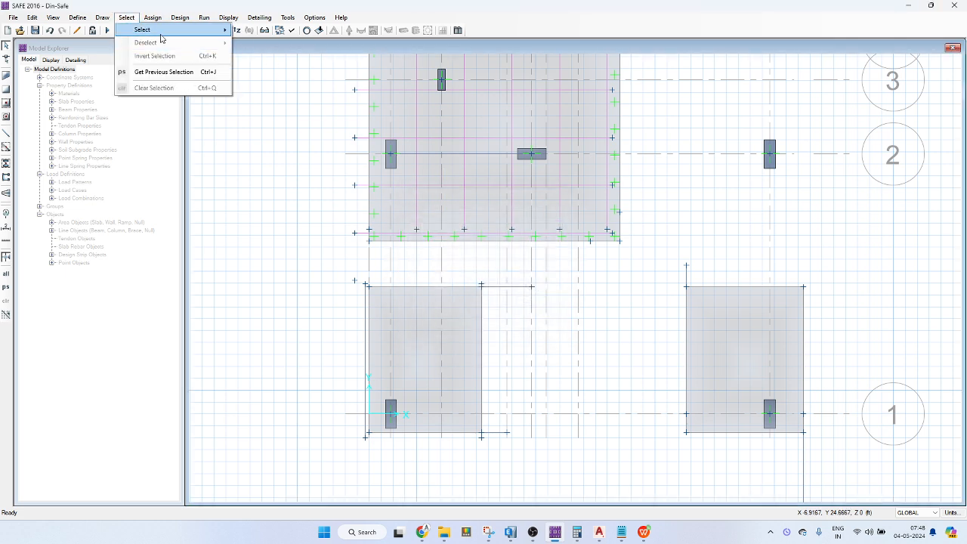
pyautogui.moveTo(162, 34)
pyautogui.moveTo(301, 86)
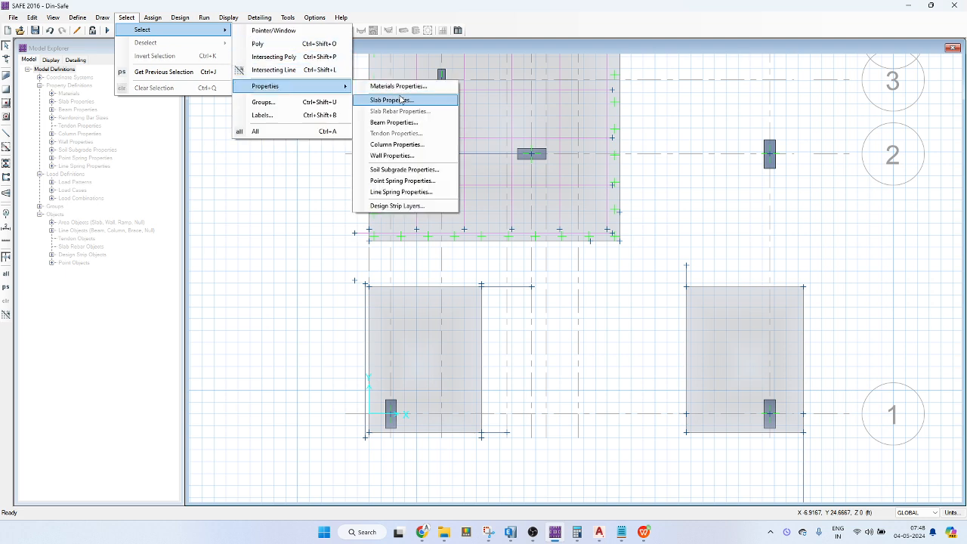
pyautogui.click(399, 122)
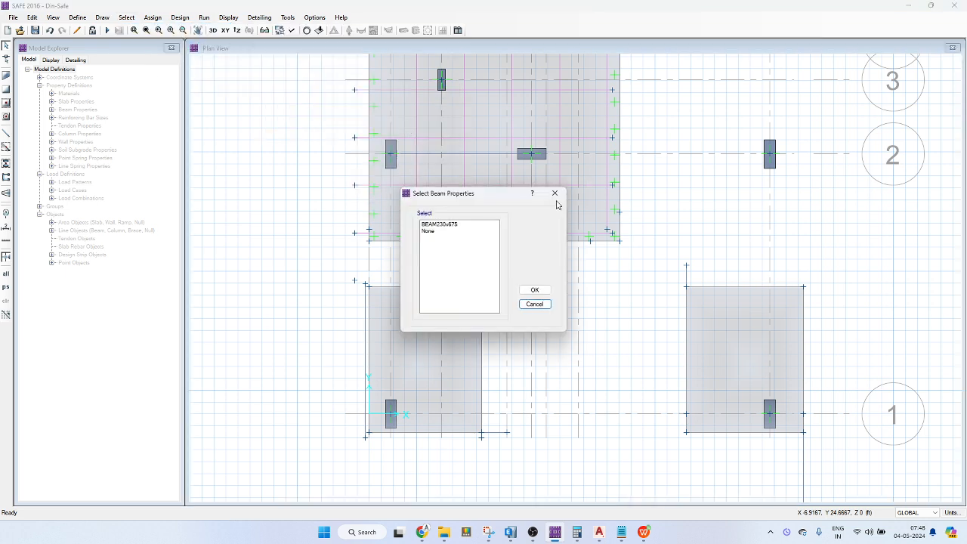
pyautogui.click(428, 231)
pyautogui.click(533, 289)
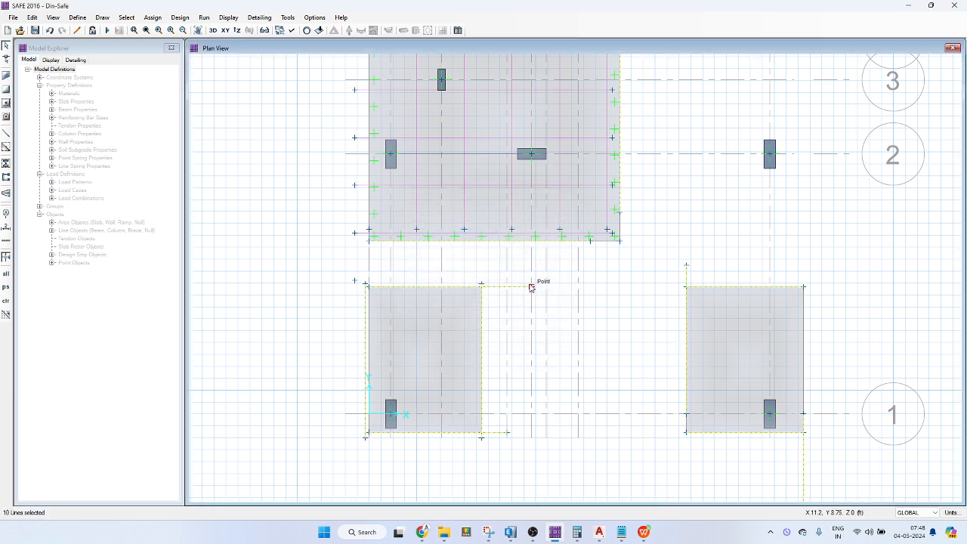
pyautogui.click(529, 285)
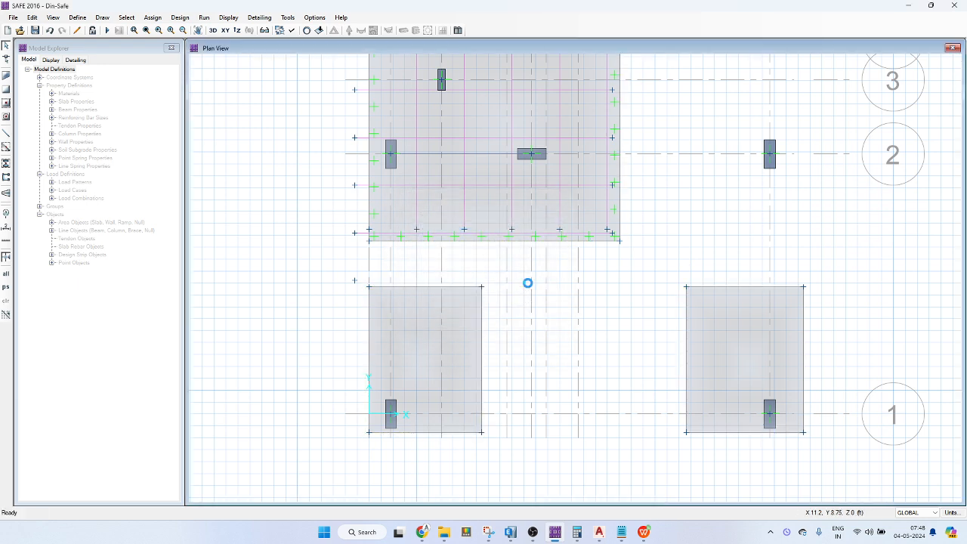
# Select all slabs with the SLAB 18" property and assign them the soil property Sub grade modulus 180/0.05.
pyautogui.rightClick(471, 328)
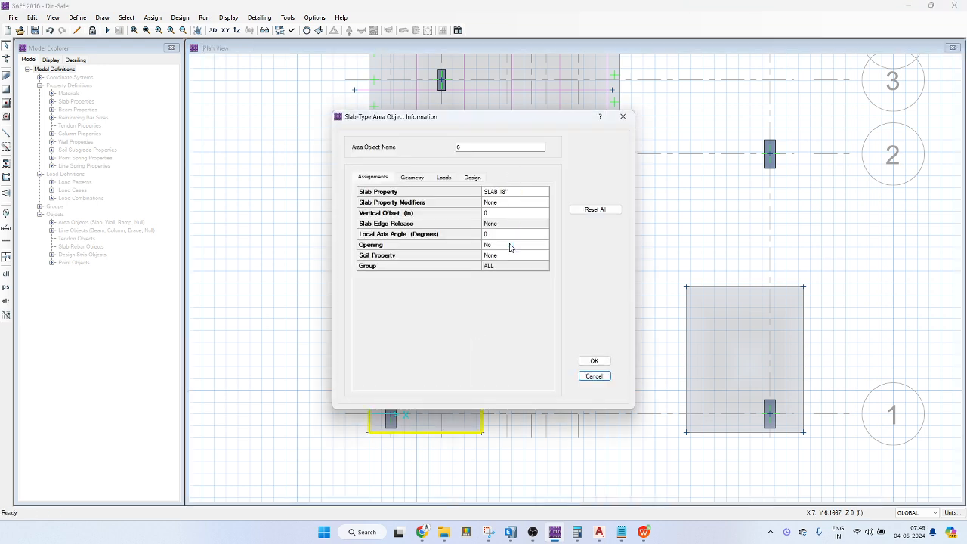
pyautogui.press('Escape')
pyautogui.click(126, 16)
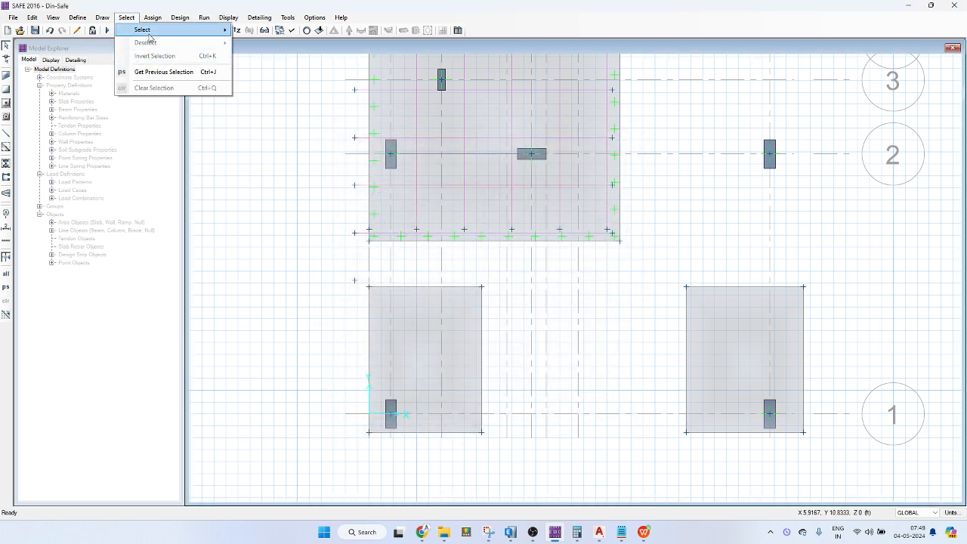
pyautogui.moveTo(150, 30)
pyautogui.click(381, 100)
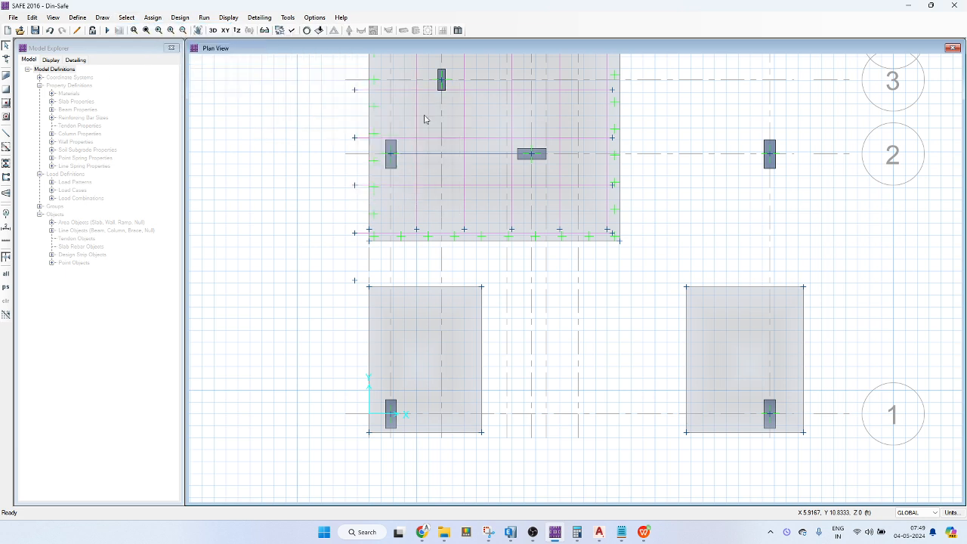
pyautogui.click(452, 237)
pyautogui.click(447, 244)
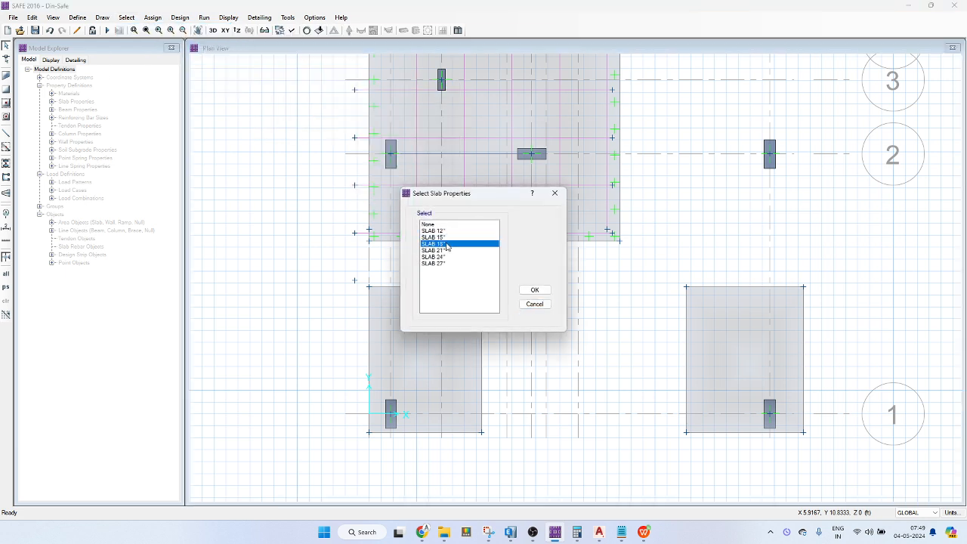
pyautogui.click(534, 290)
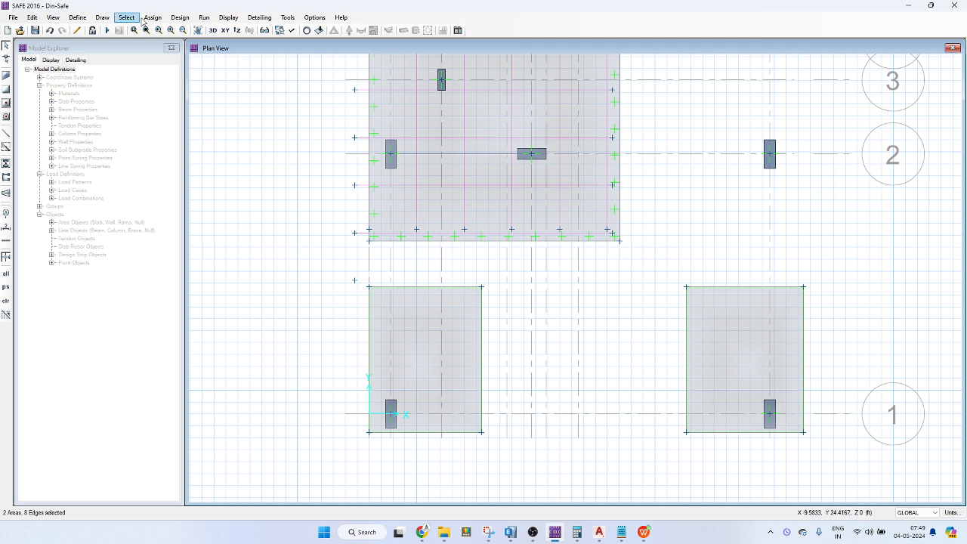
pyautogui.click(151, 17)
pyautogui.moveTo(227, 88)
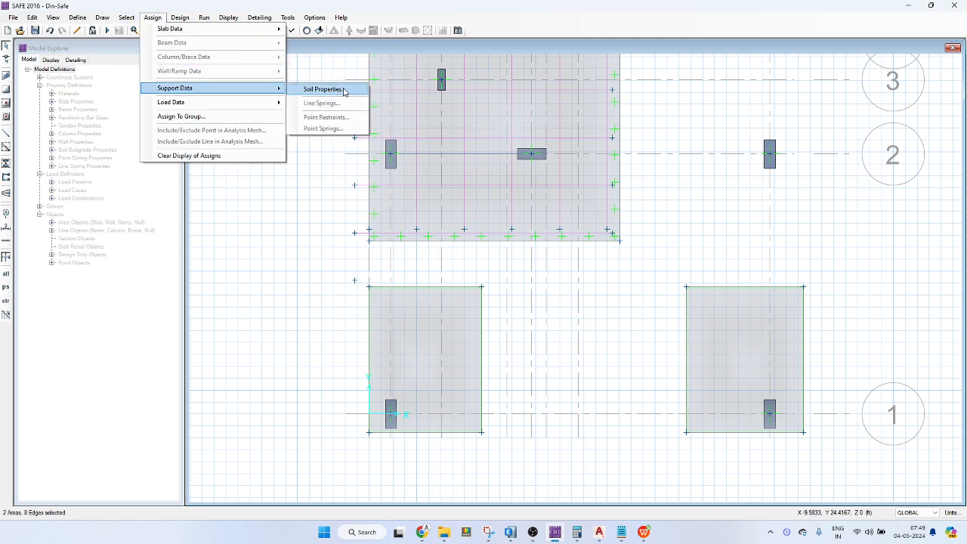
pyautogui.click(344, 90)
pyautogui.click(533, 294)
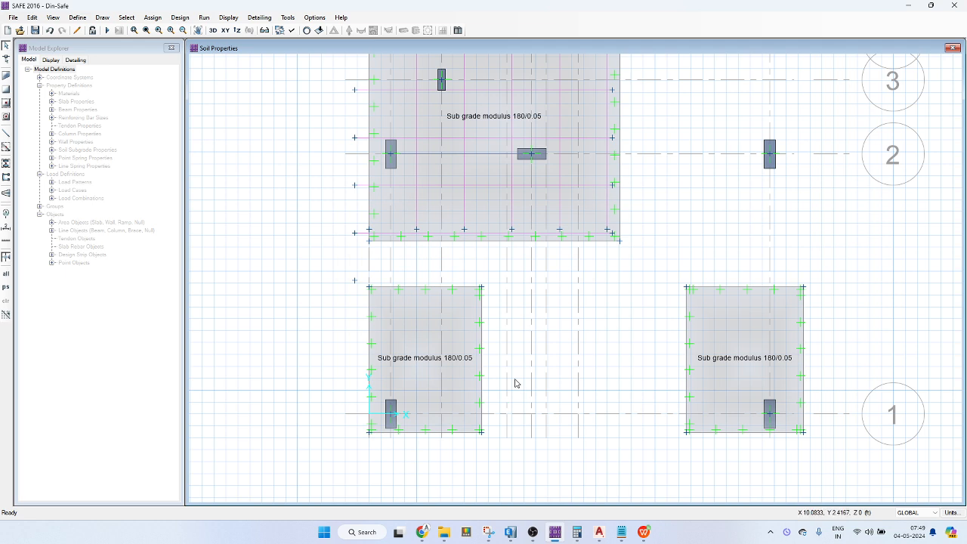
# Switch the model units to the metric defaults.
pyautogui.click(7, 135)
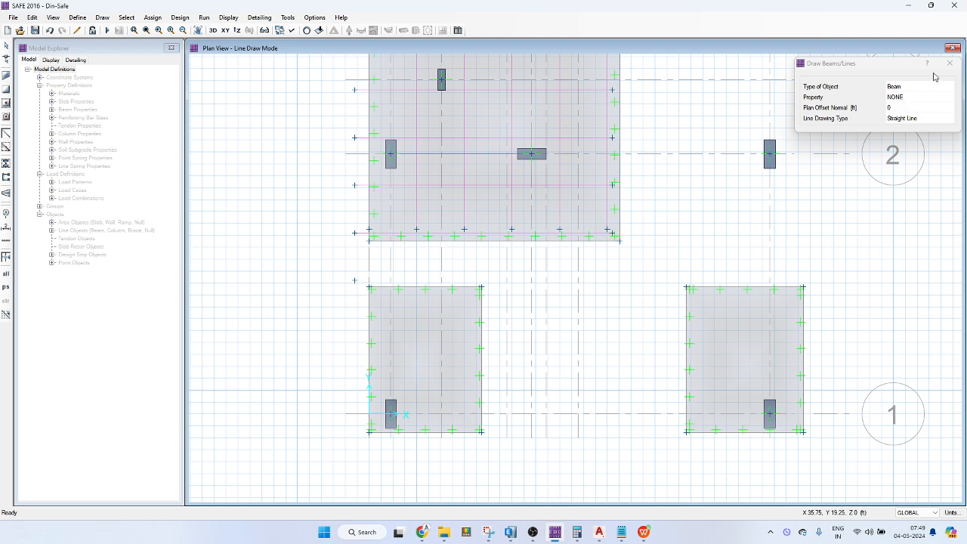
pyautogui.click(951, 513)
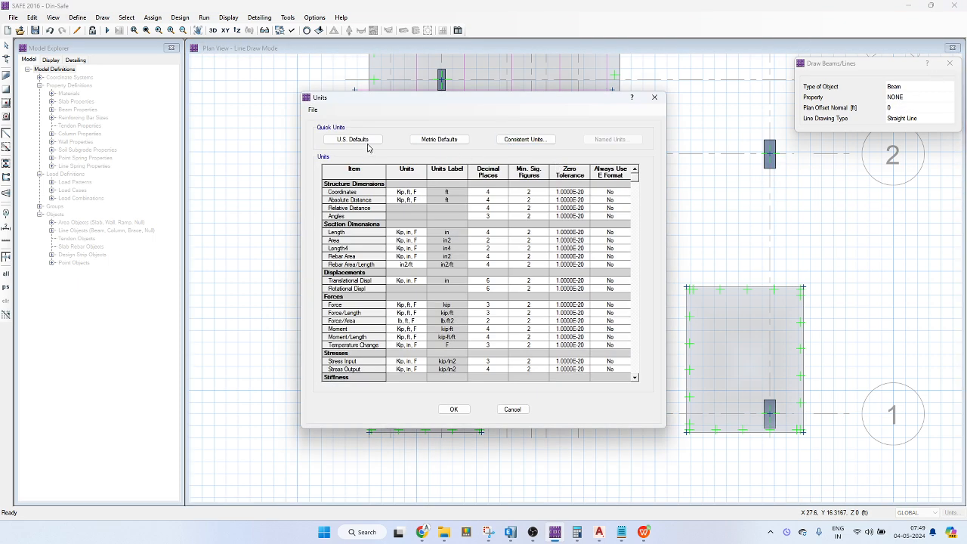
pyautogui.click(439, 139)
pyautogui.click(453, 408)
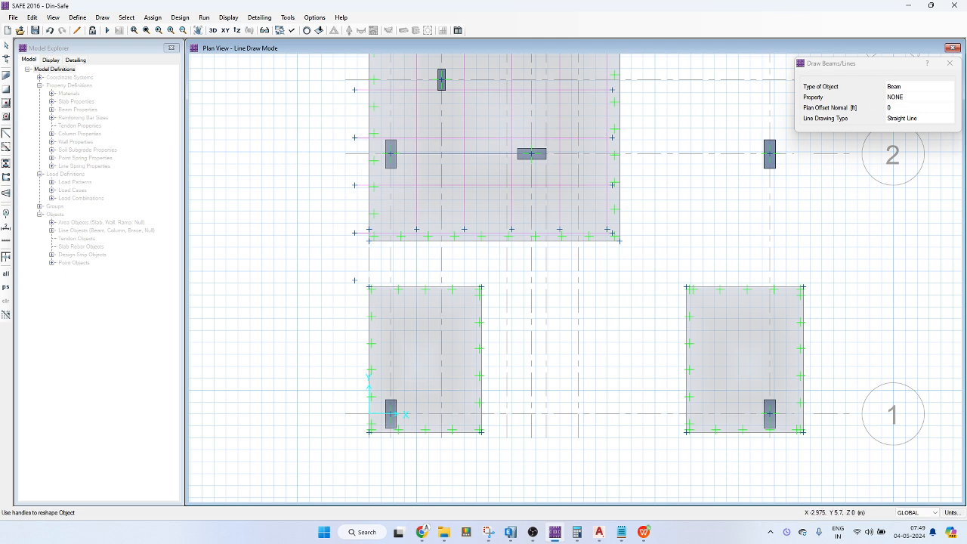
# Try to draw layer A column strips along the upper edges of the two footings on grid 1, 0.5 m wide on each side.
pyautogui.click(6, 193)
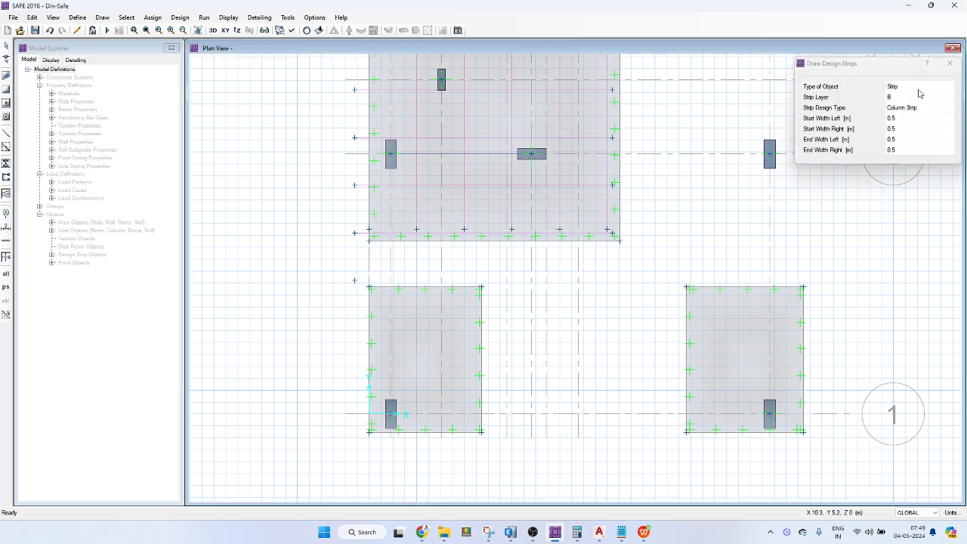
pyautogui.click(919, 95)
pyautogui.click(909, 98)
pyautogui.click(909, 98)
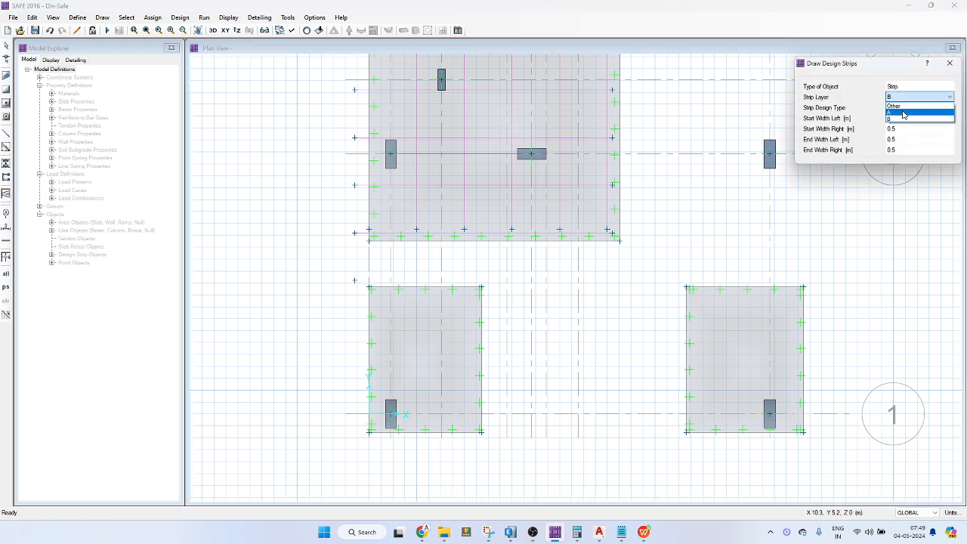
pyautogui.click(903, 112)
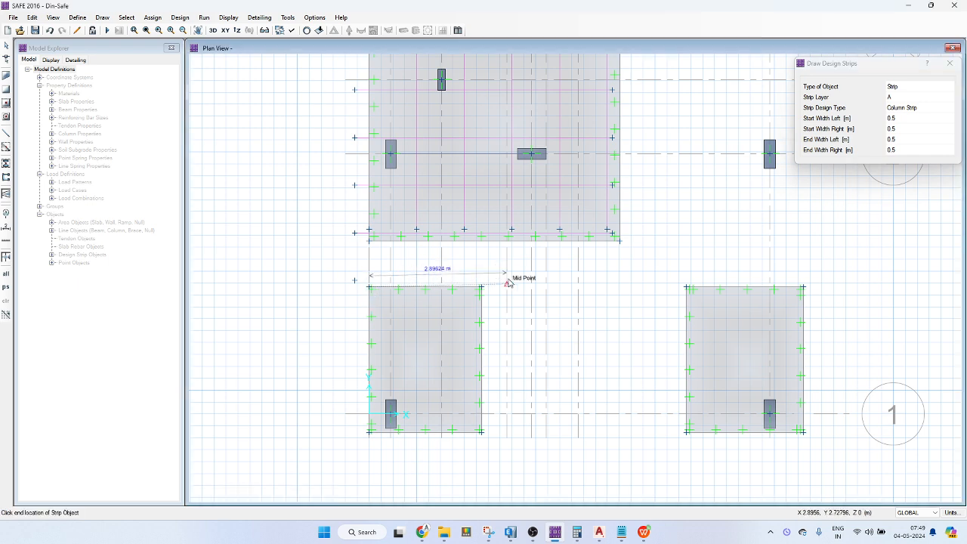
pyautogui.click(482, 287)
pyautogui.press('Escape')
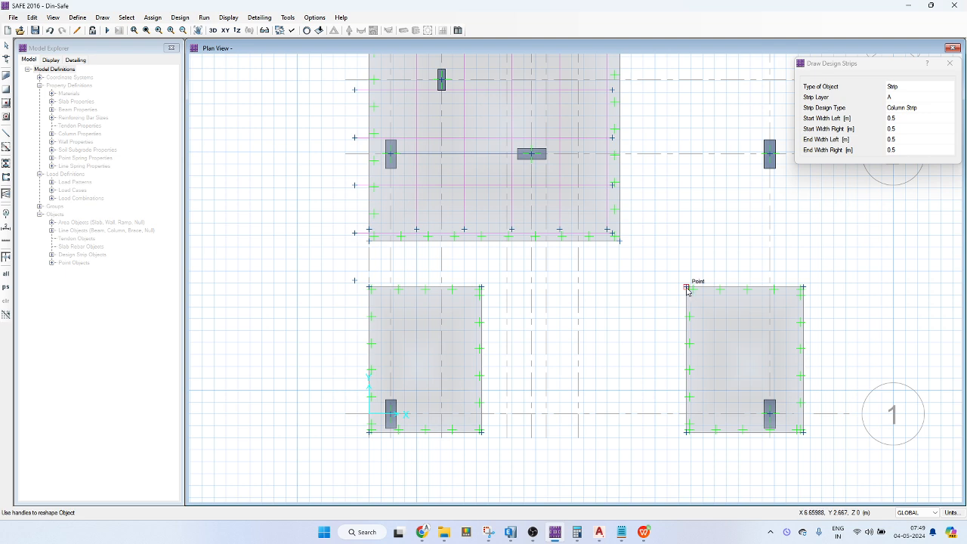
pyautogui.click(686, 287)
pyautogui.click(803, 287)
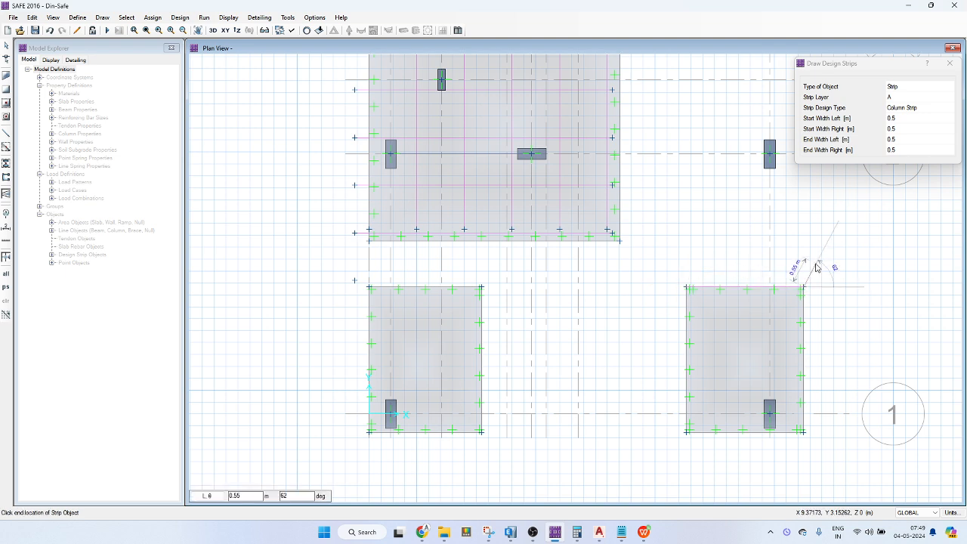
# Draw layer B column strips along the left vertical edges of both grid 1 footings, 0.5 m wide on each side.
pyautogui.click(906, 99)
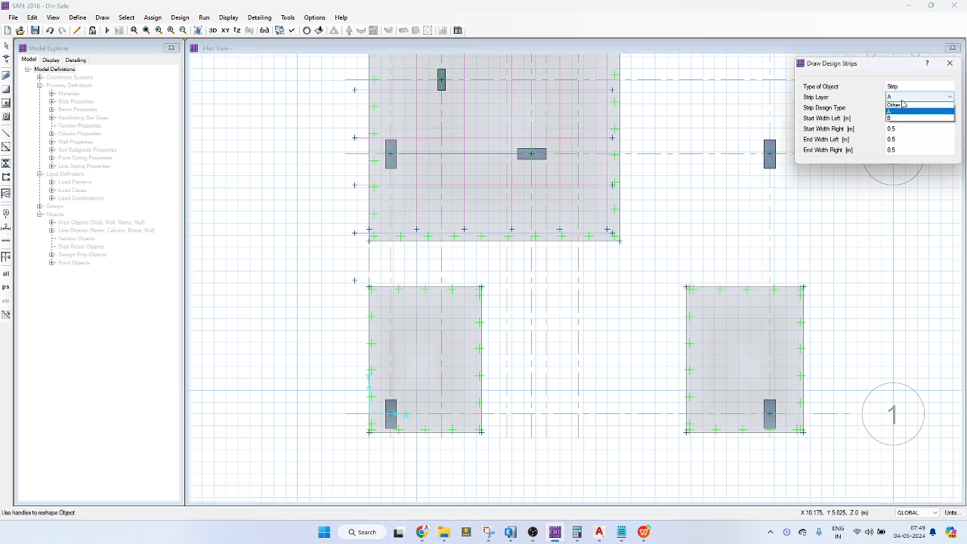
pyautogui.click(895, 117)
pyautogui.click(686, 287)
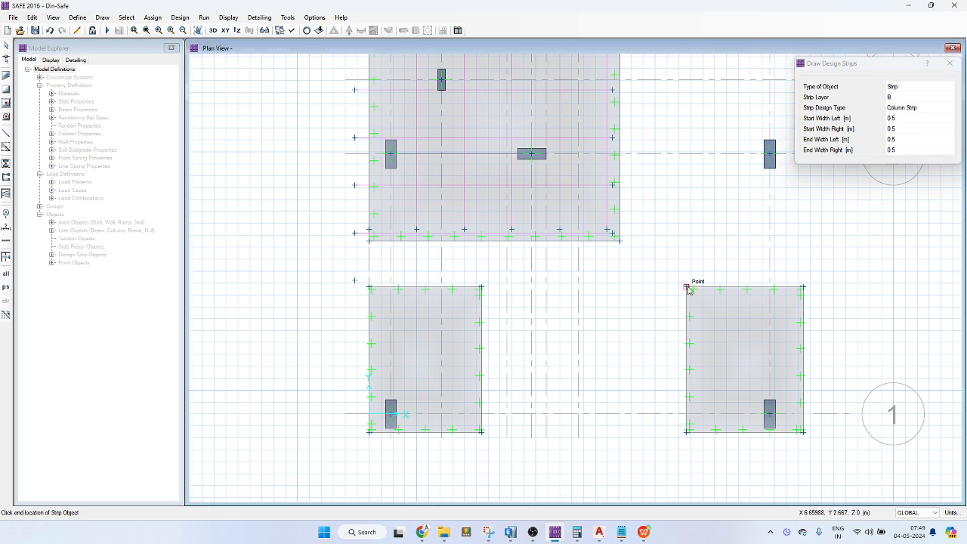
pyautogui.click(685, 433)
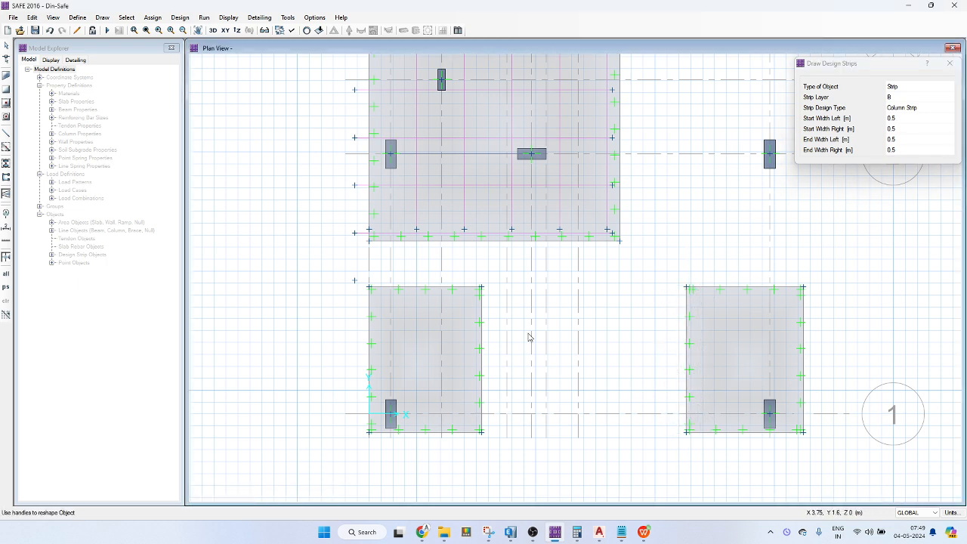
pyautogui.click(369, 432)
pyautogui.press('Escape')
pyautogui.press('Escape')
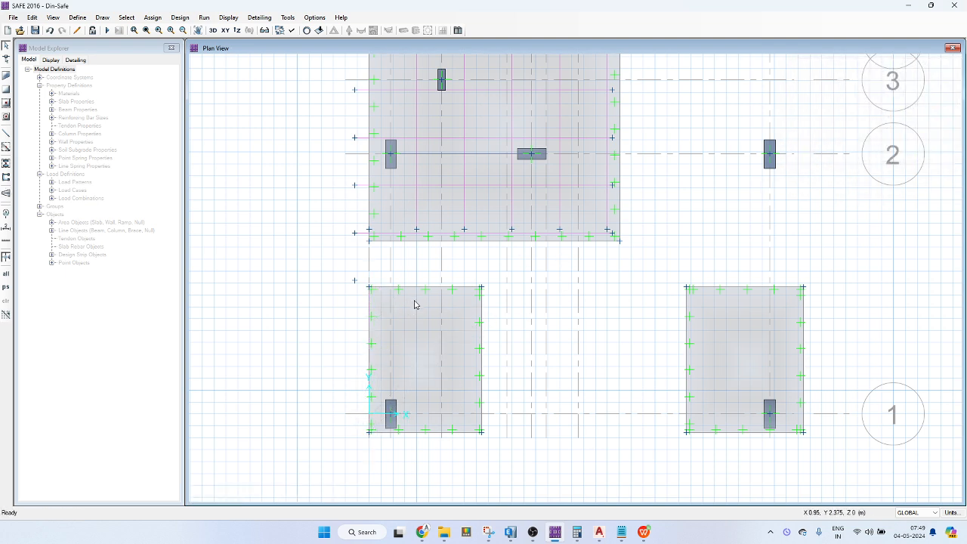
# Replicate the upper-edge design strips of both grid 1 footings linearly with dx 0, dy -1 m and 5 increments.
pyautogui.click(412, 290)
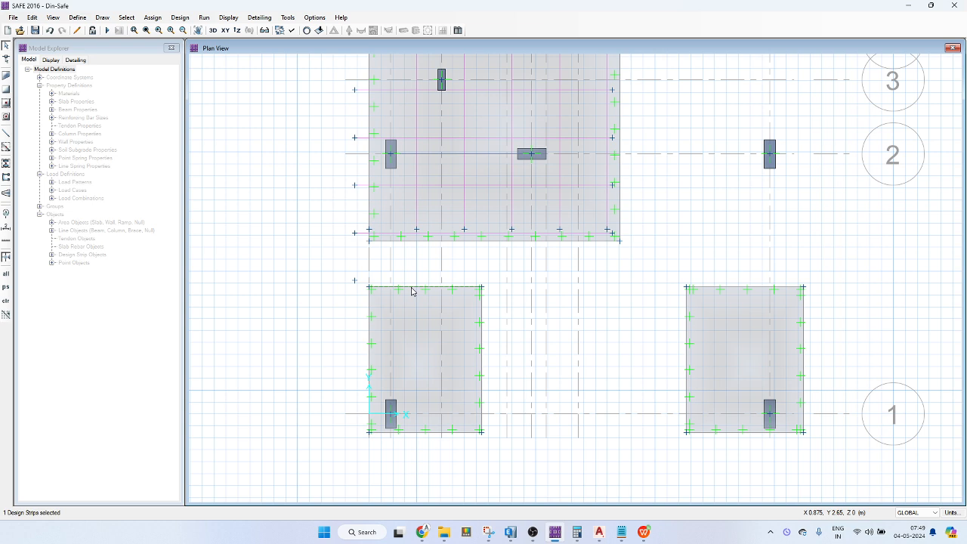
pyautogui.click(731, 289)
pyautogui.hotkey('ctrl', 'r')
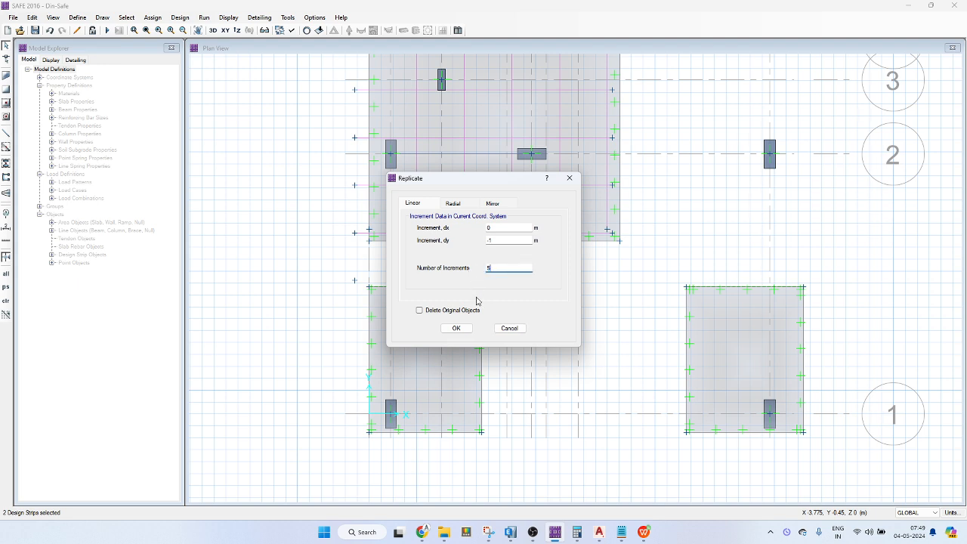
pyautogui.click(465, 332)
# Delete the replicated horizontal strips that lie below the grid 1 footings.
pyautogui.moveTo(509, 391); pyautogui.dragTo(461, 341, button='middle')
pyautogui.moveTo(647, 370); pyautogui.dragTo(388, 417)
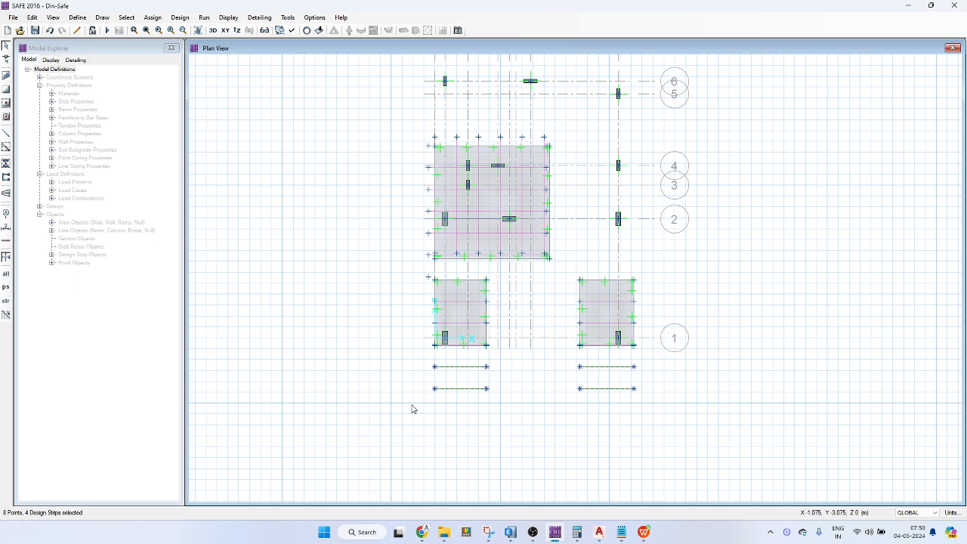
pyautogui.press('Delete')
# Replicate the left-edge layer B strips of both grid 1 footings in the X direction at 1 m spacing with 5 increments.
pyautogui.scroll(3, 428, 315)
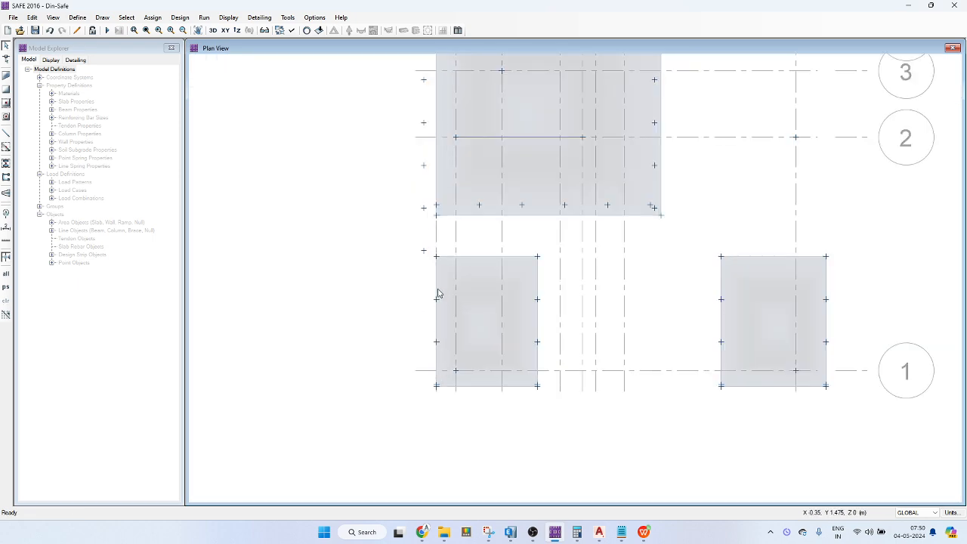
pyautogui.click(436, 288)
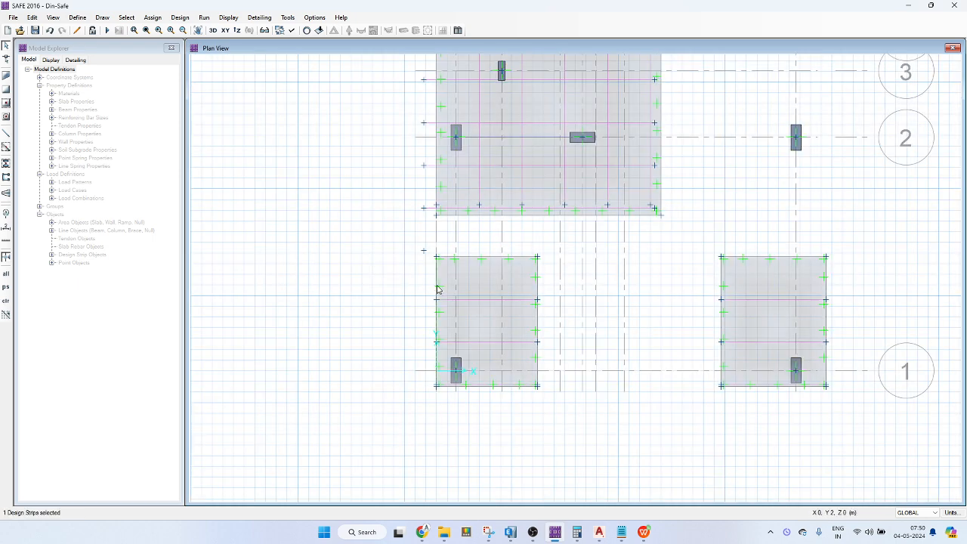
pyautogui.click(721, 274)
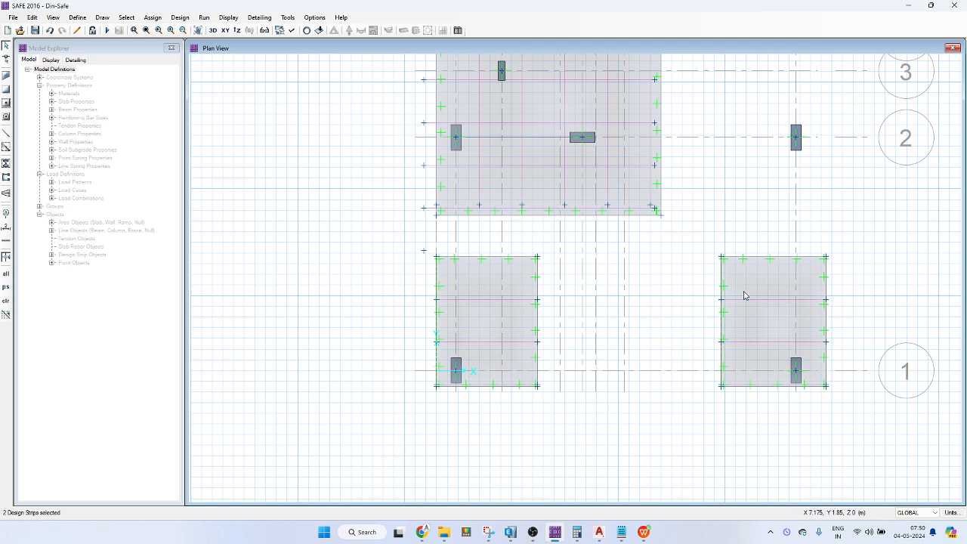
pyautogui.hotkey('ctrl', 'r')
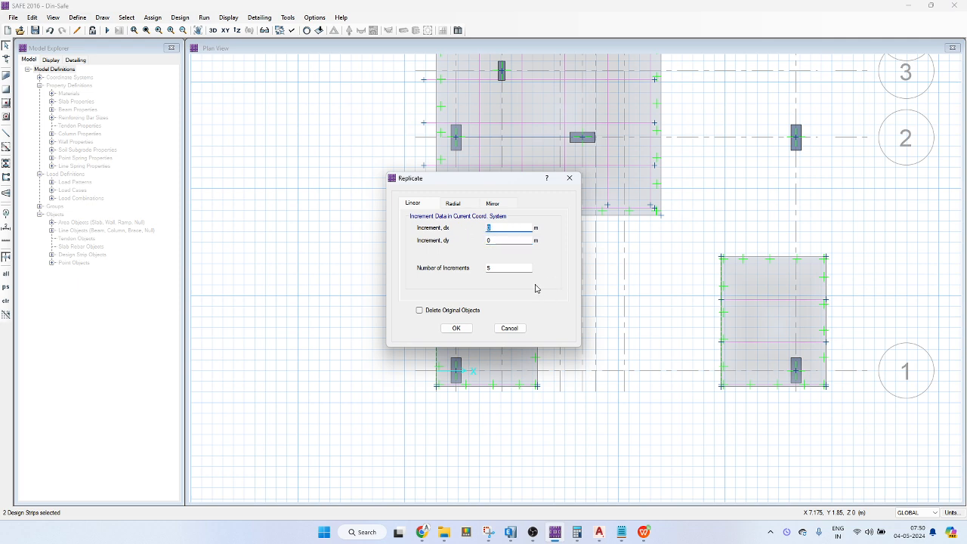
pyautogui.click(455, 328)
# Delete the replicated vertical strips that fall outside the right edges of the two grid 1 footings.
pyautogui.scroll(-2, 553, 313)
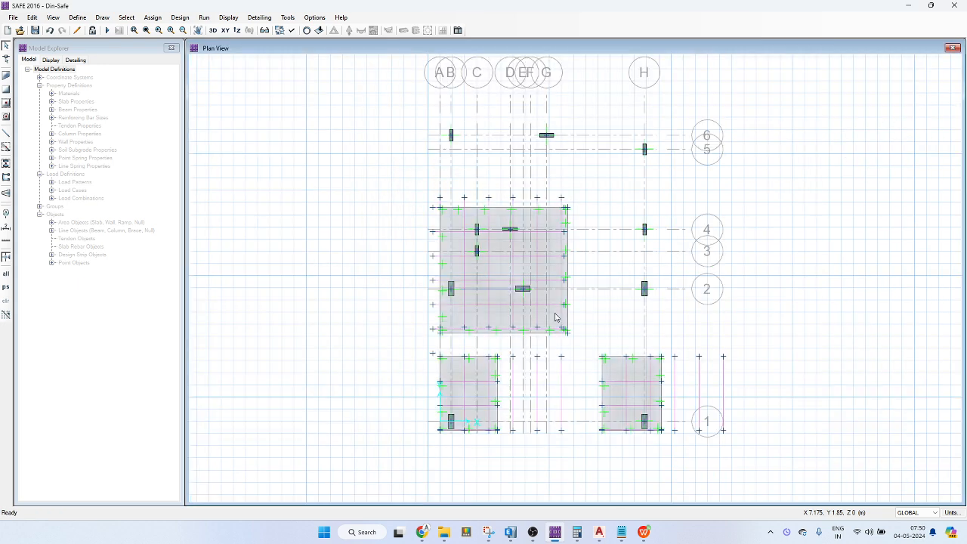
pyautogui.scroll(2, 576, 370)
pyautogui.moveTo(582, 359); pyautogui.dragTo(491, 434)
pyautogui.moveTo(519, 403); pyautogui.dragTo(493, 461)
pyautogui.press('Delete')
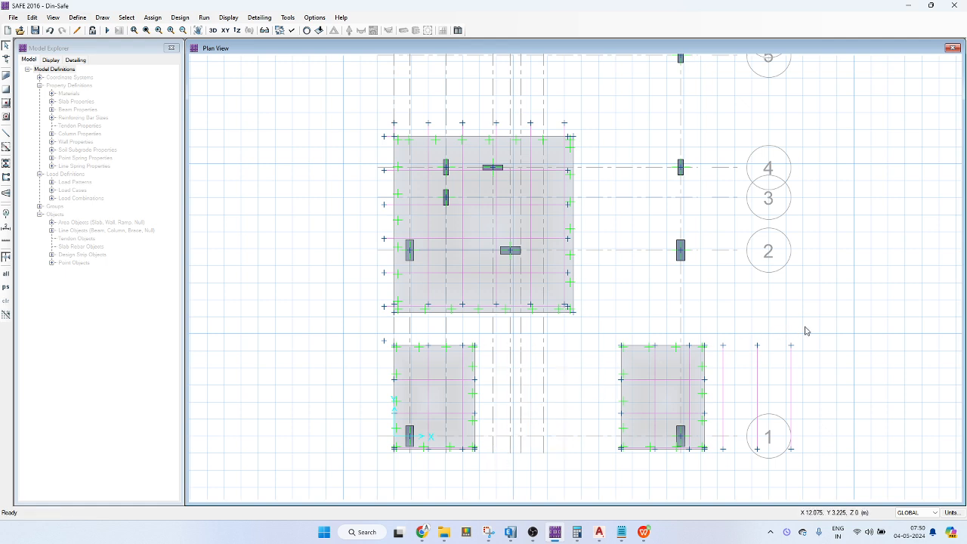
pyautogui.moveTo(806, 331); pyautogui.dragTo(718, 455)
pyautogui.press('Delete')
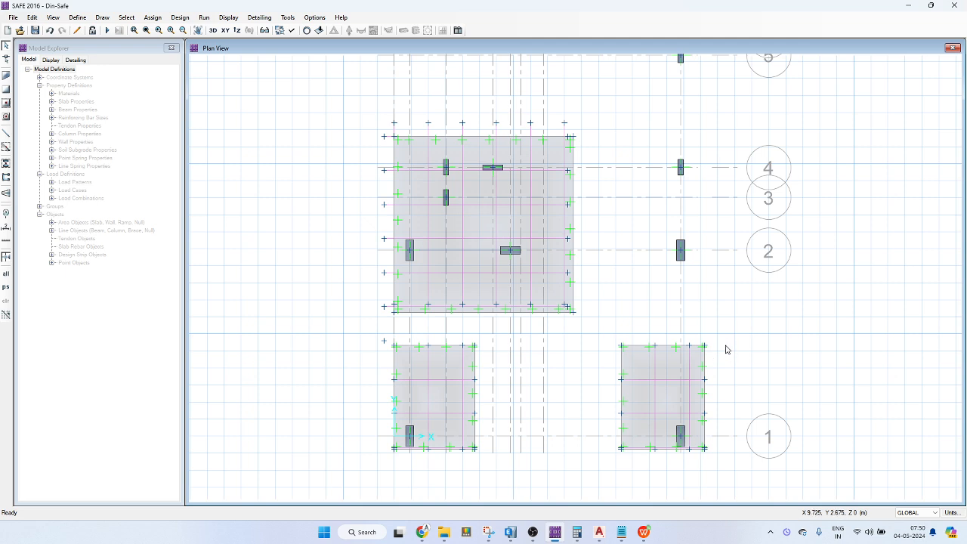
# Run the analysis and design, display the punching shear capacity ratios, and unlock the model.
pyautogui.moveTo(725, 349); pyautogui.dragTo(715, 334, button='middle')
pyautogui.click(107, 30)
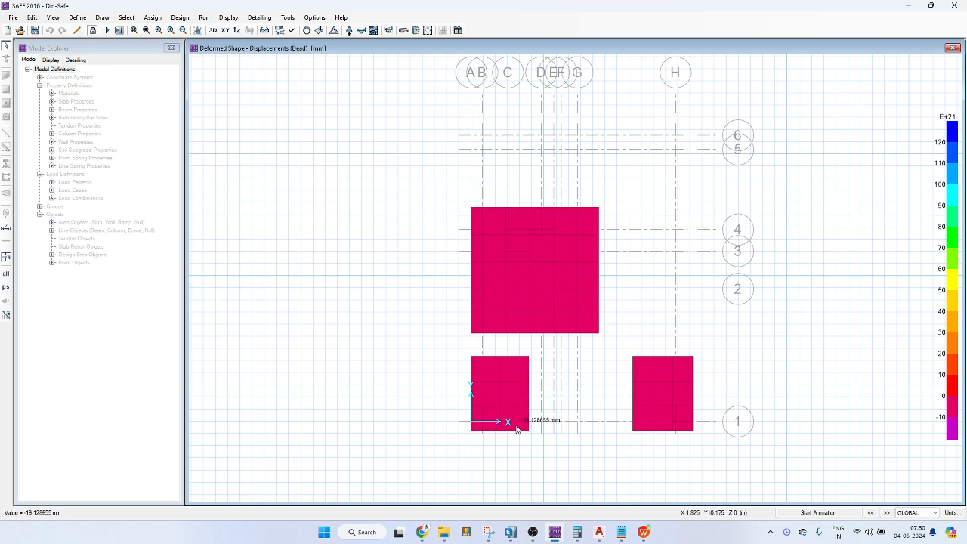
pyautogui.click(429, 30)
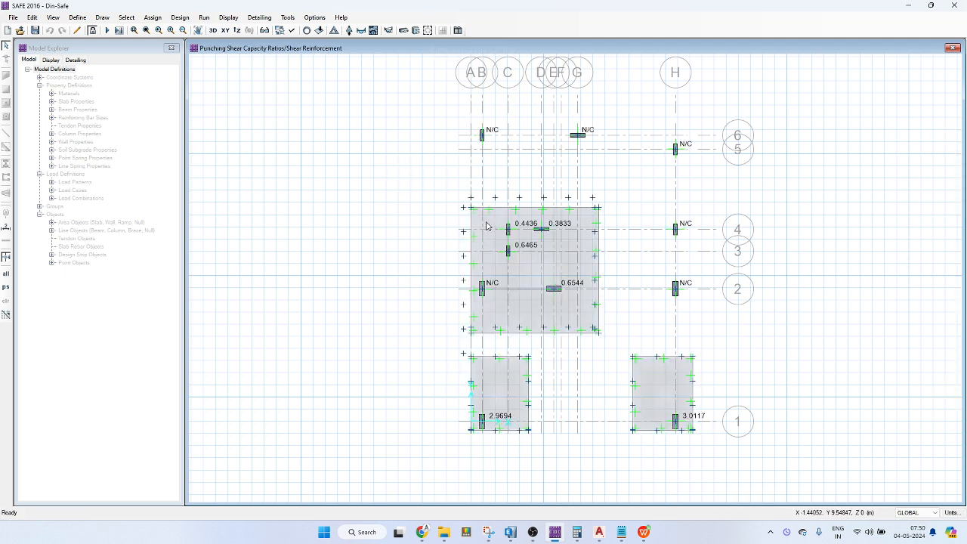
pyautogui.click(92, 30)
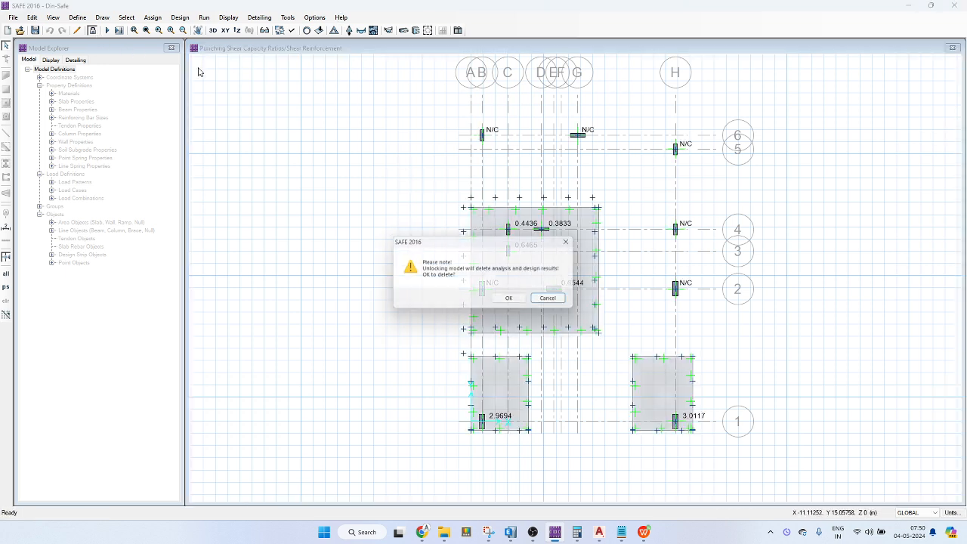
pyautogui.click(510, 300)
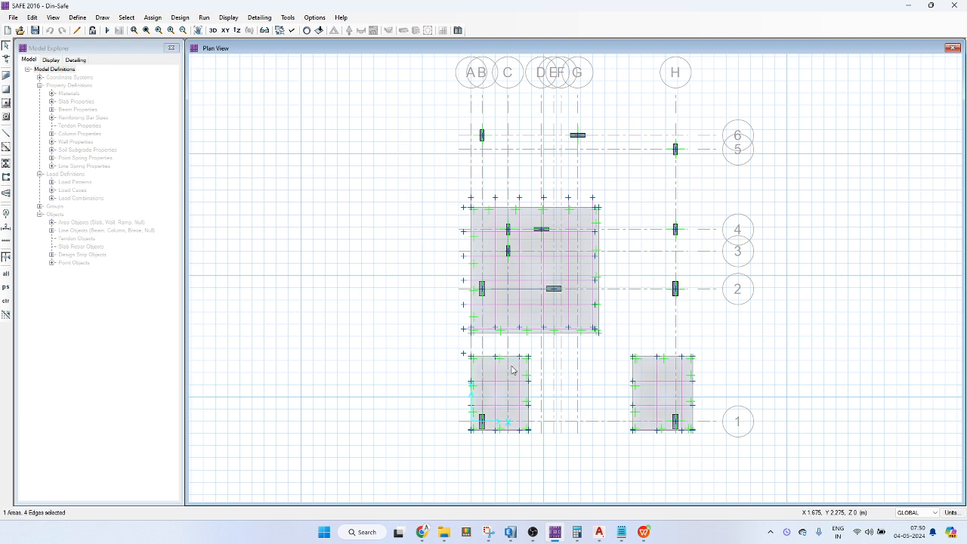
# Assign the slab property SLAB 27" to both grid 1 footings.
pyautogui.click(641, 382)
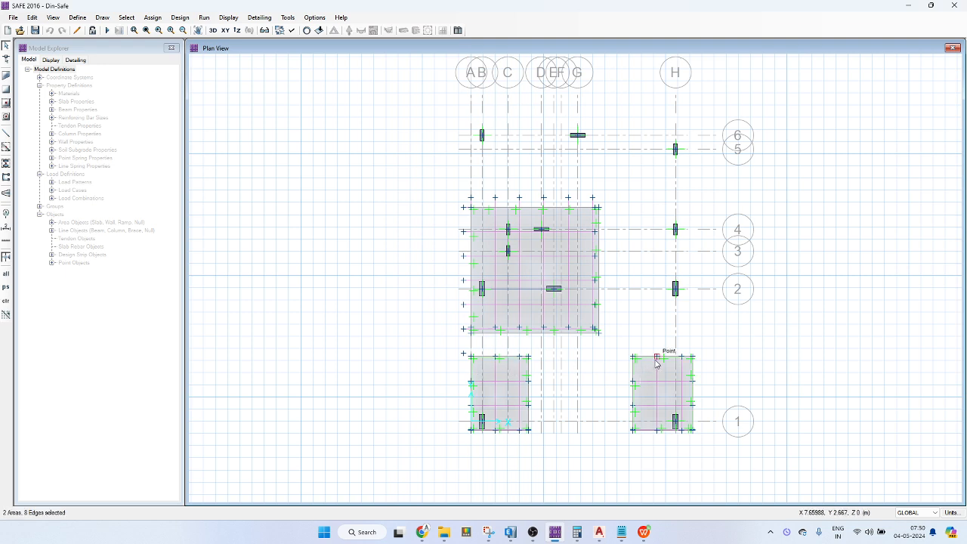
pyautogui.click(152, 17)
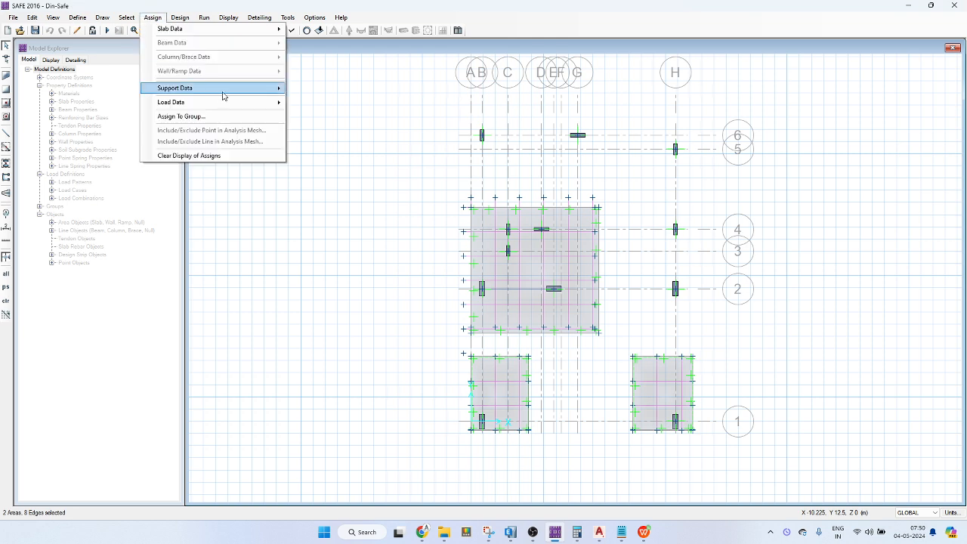
pyautogui.moveTo(226, 29)
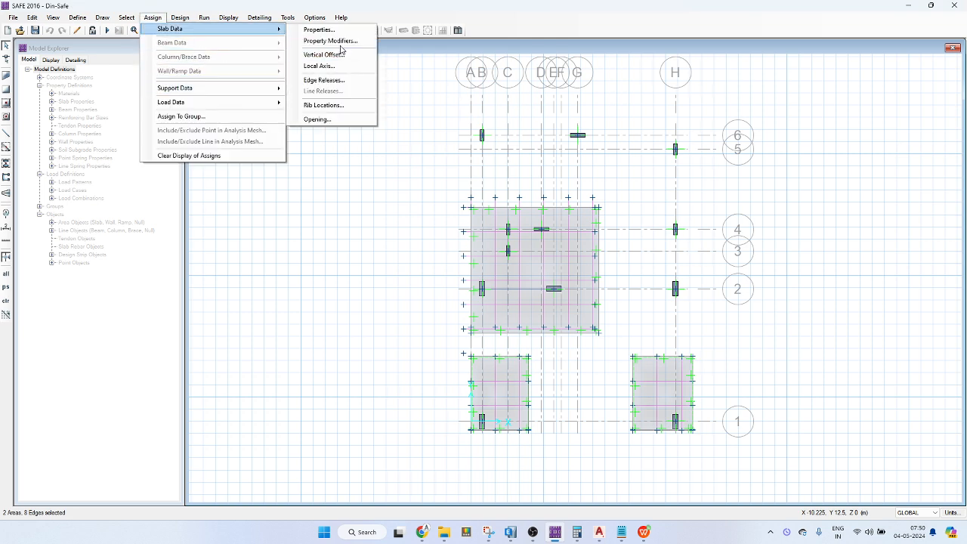
pyautogui.click(310, 30)
pyautogui.click(404, 267)
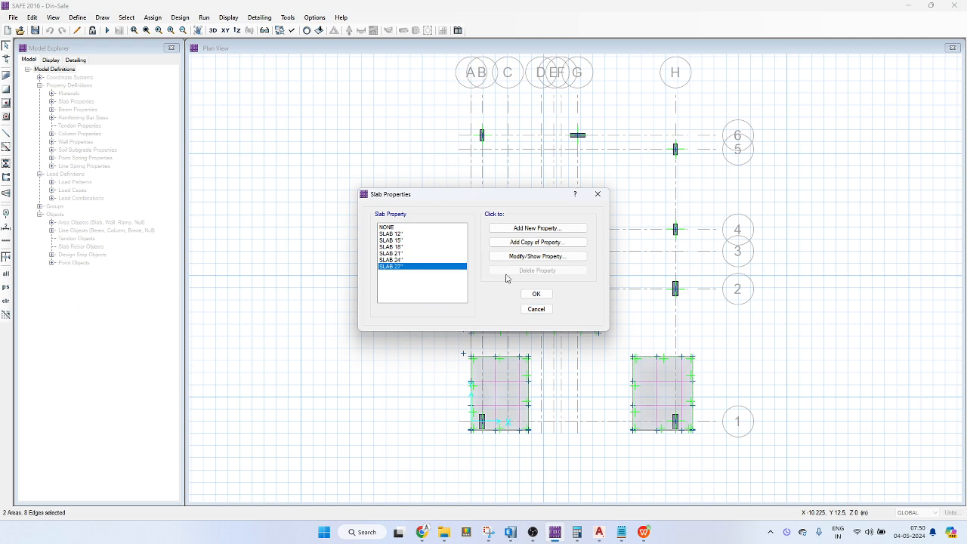
pyautogui.click(534, 294)
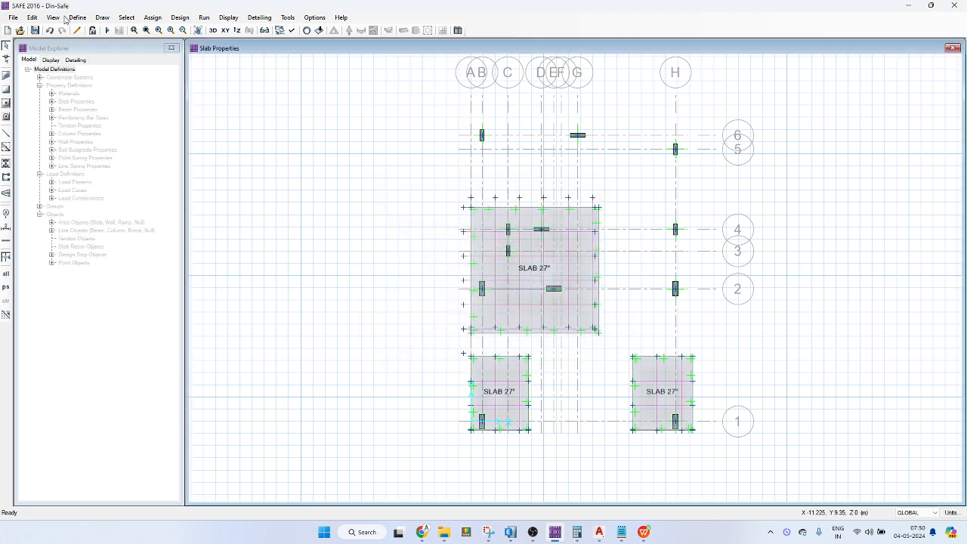
# Rerun the analysis to check the punching shear ratios with the 27-inch footings, and unlock the model again.
pyautogui.click(108, 31)
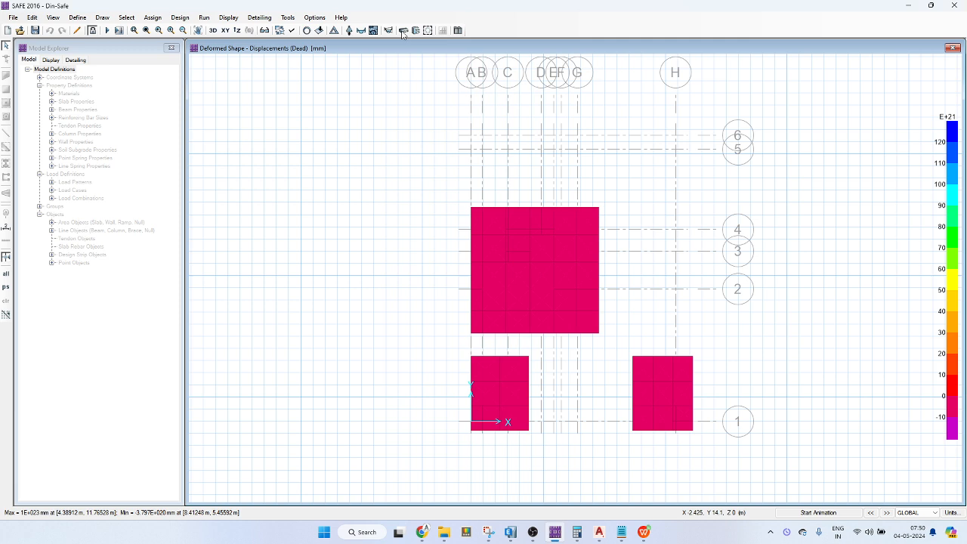
pyautogui.click(428, 30)
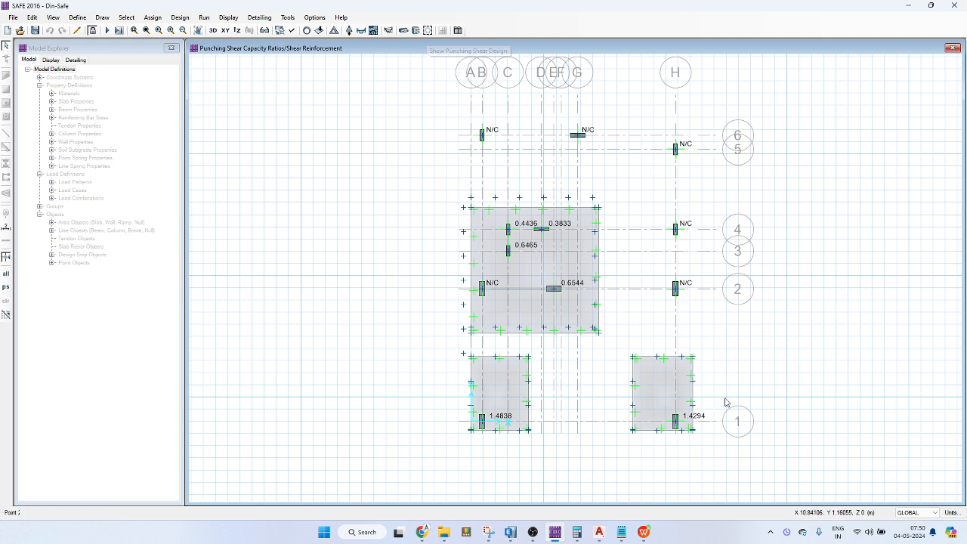
pyautogui.click(92, 31)
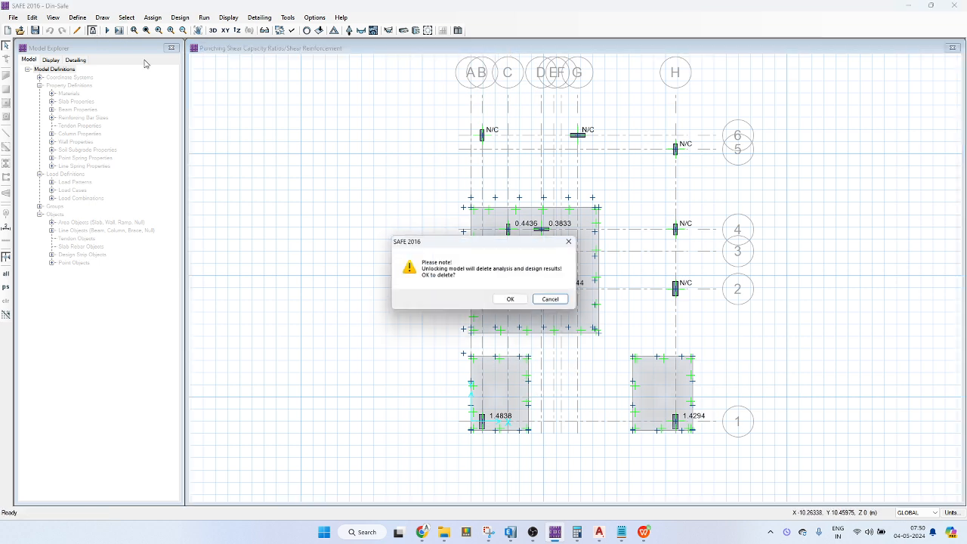
pyautogui.click(510, 298)
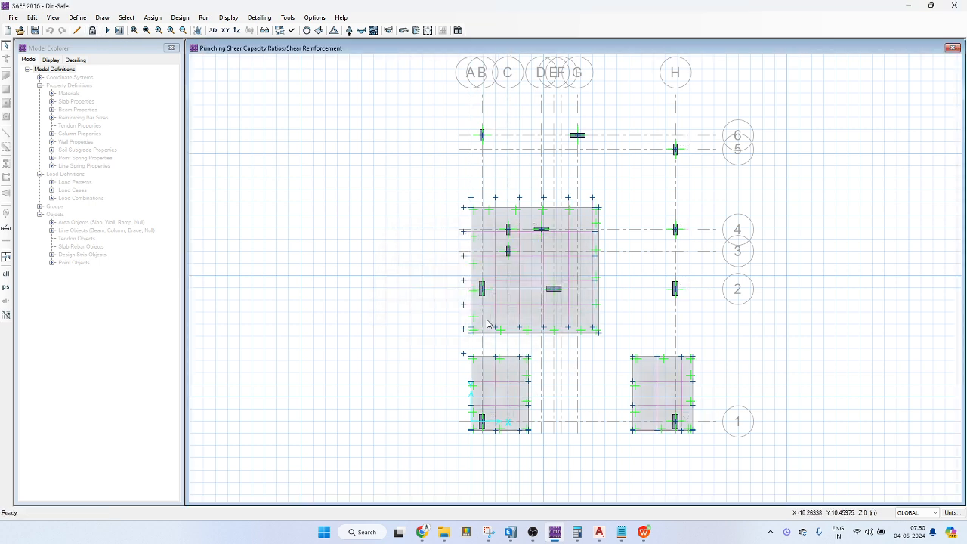
# Create the slab property SLAB 30" as a copy of SLAB 27" with a matching thickness, and assign it to the footing at grids B and 1.
pyautogui.rightClick(503, 373)
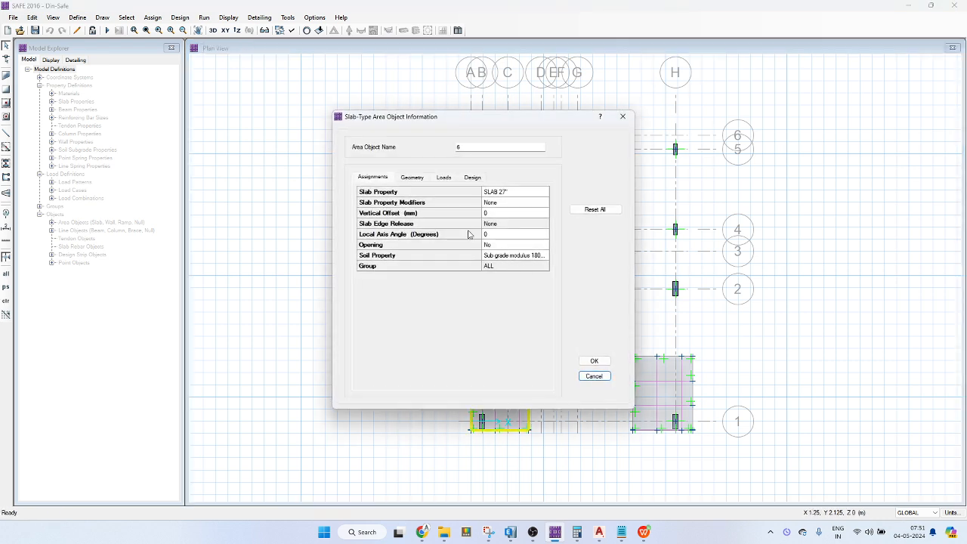
pyautogui.click(513, 193)
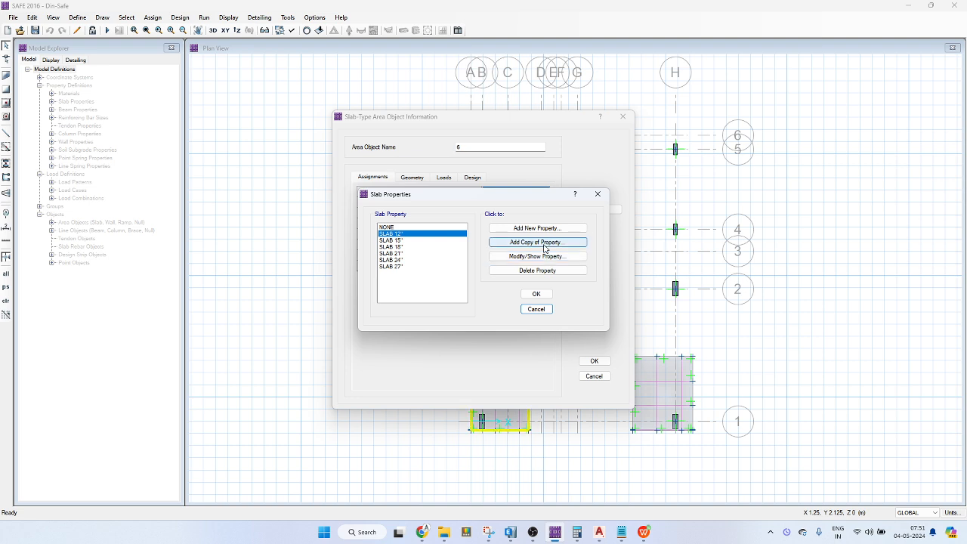
pyautogui.click(421, 265)
pyautogui.click(536, 242)
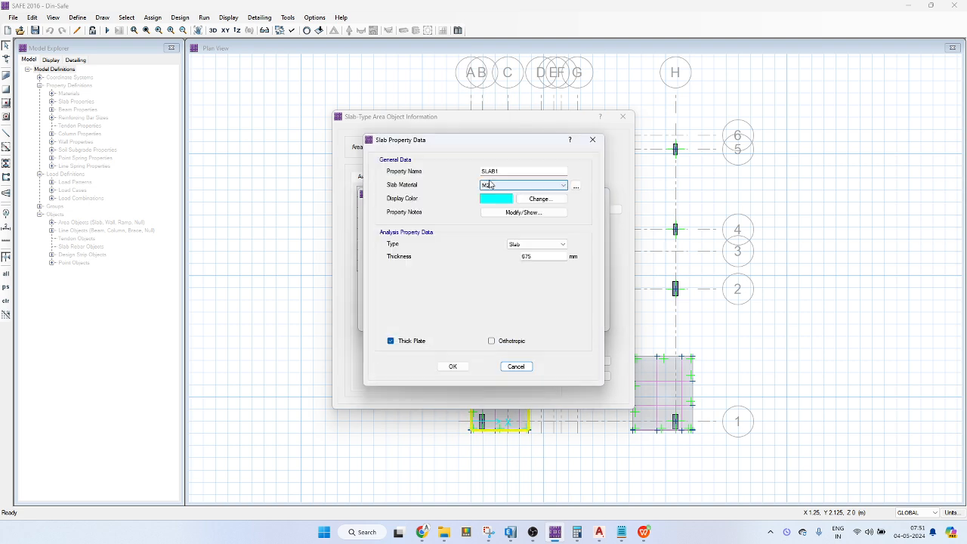
pyautogui.click(497, 172)
pyautogui.click(497, 172)
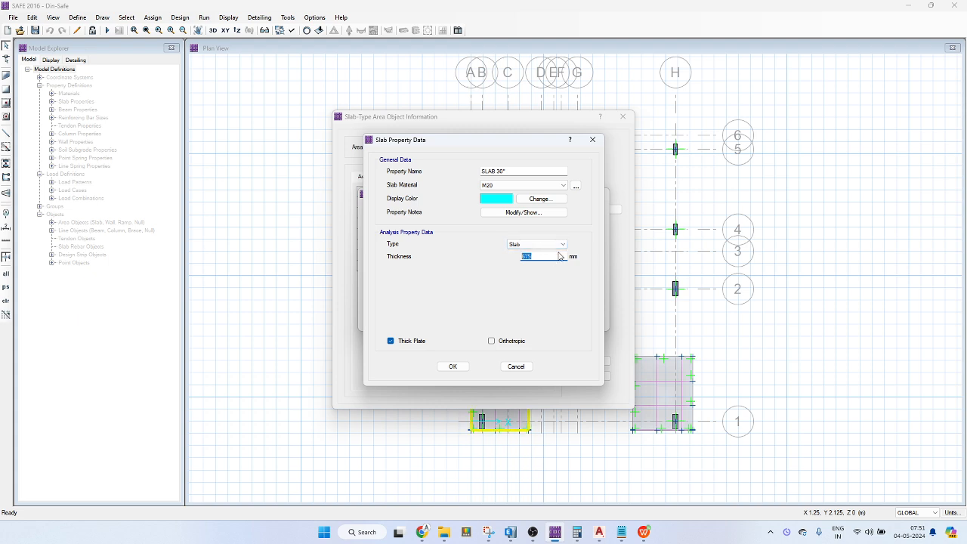
pyautogui.click(452, 366)
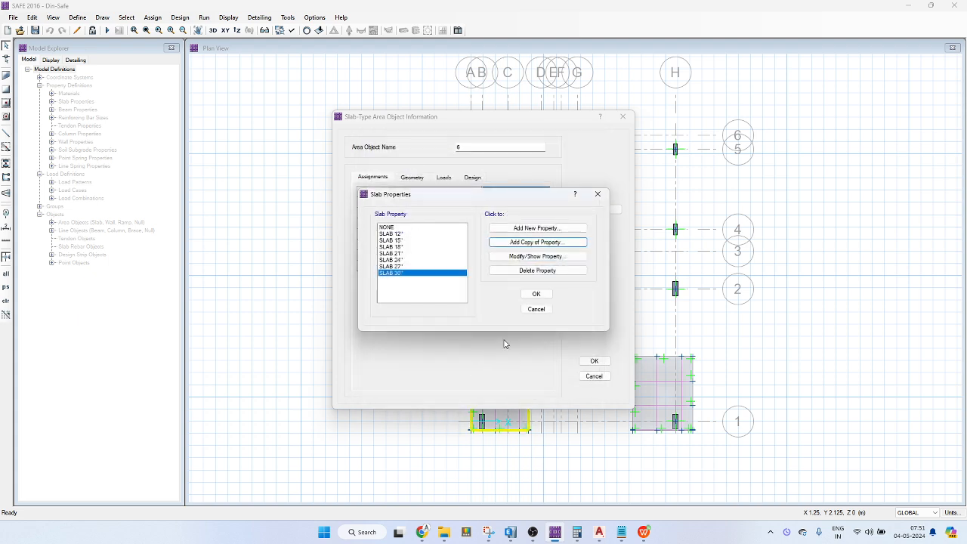
pyautogui.click(534, 294)
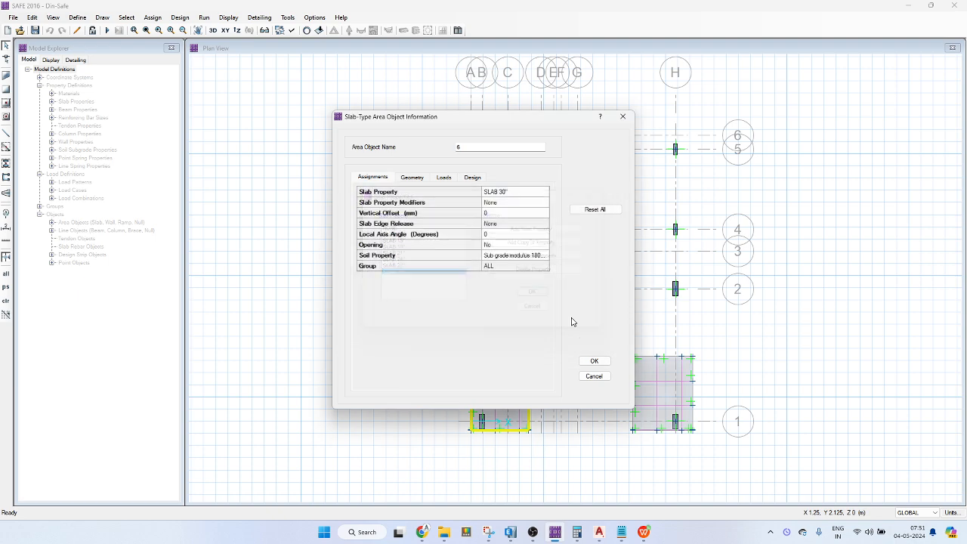
pyautogui.click(593, 360)
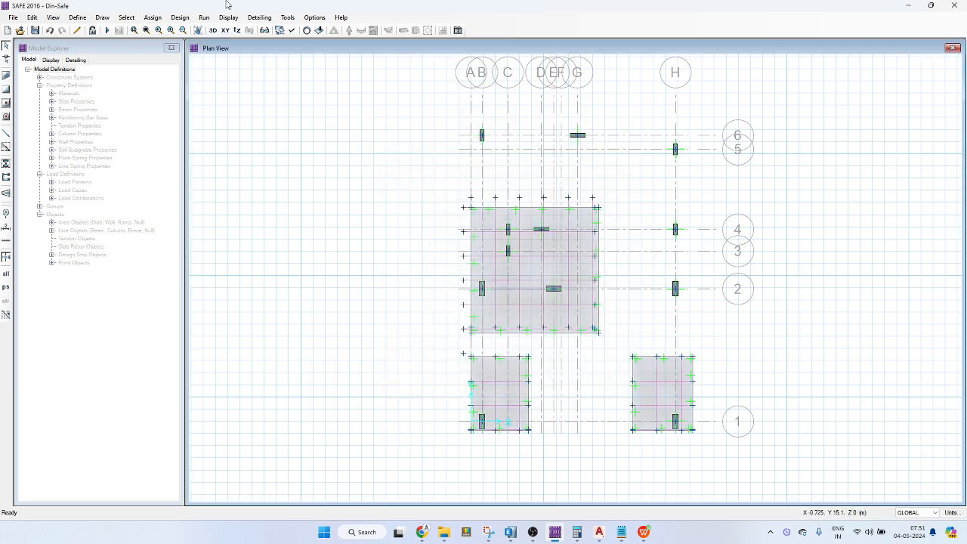
# Run the analysis and design, display the punching shear capacity ratios for the grid 1 footings, and unlock the model.
pyautogui.click(109, 31)
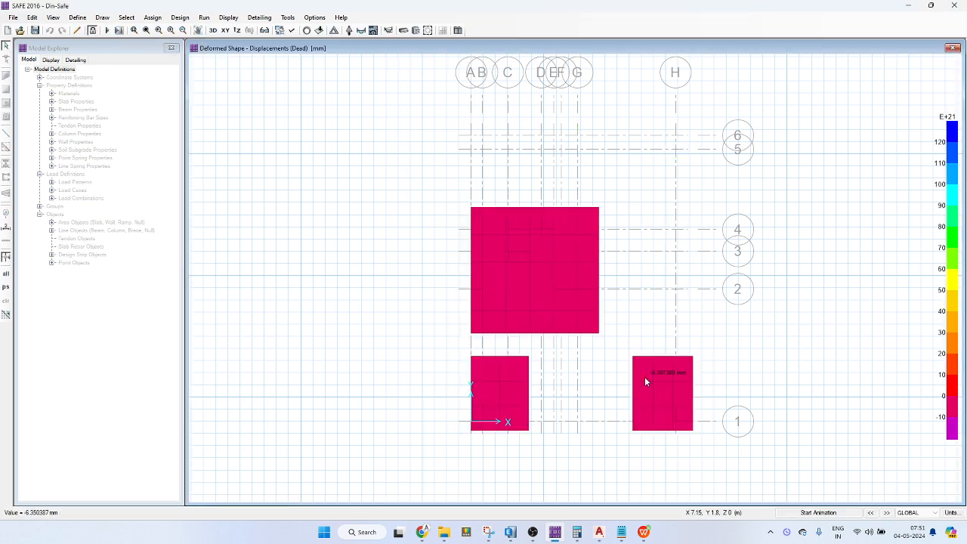
pyautogui.click(428, 31)
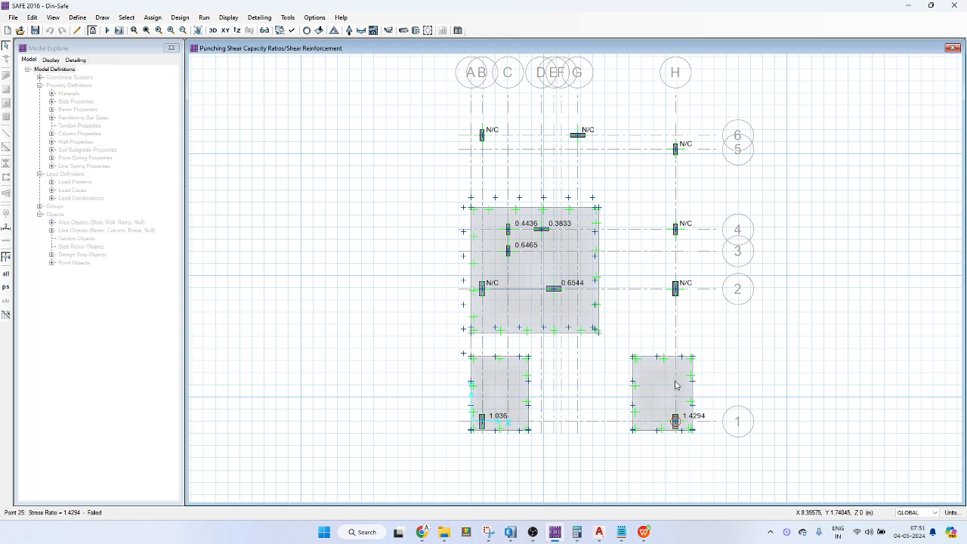
pyautogui.click(91, 31)
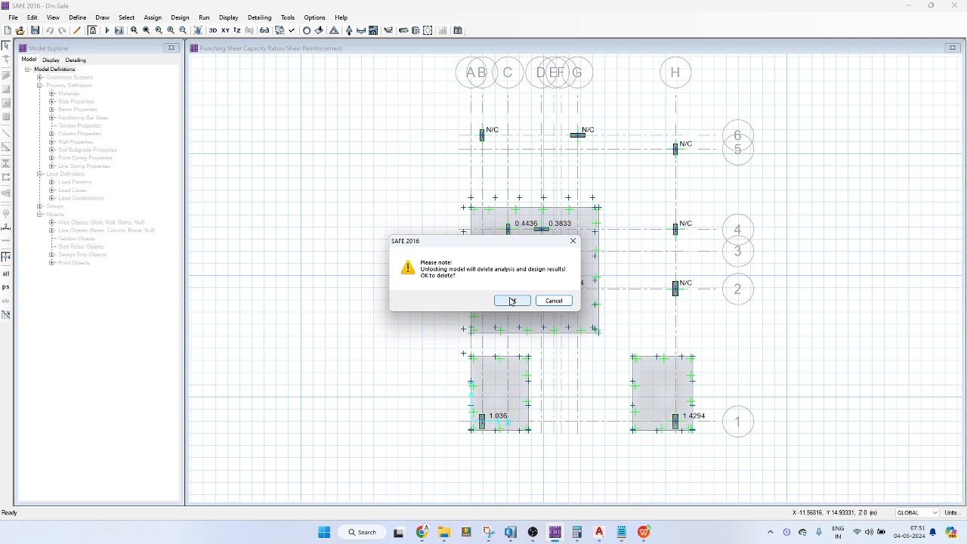
pyautogui.click(511, 301)
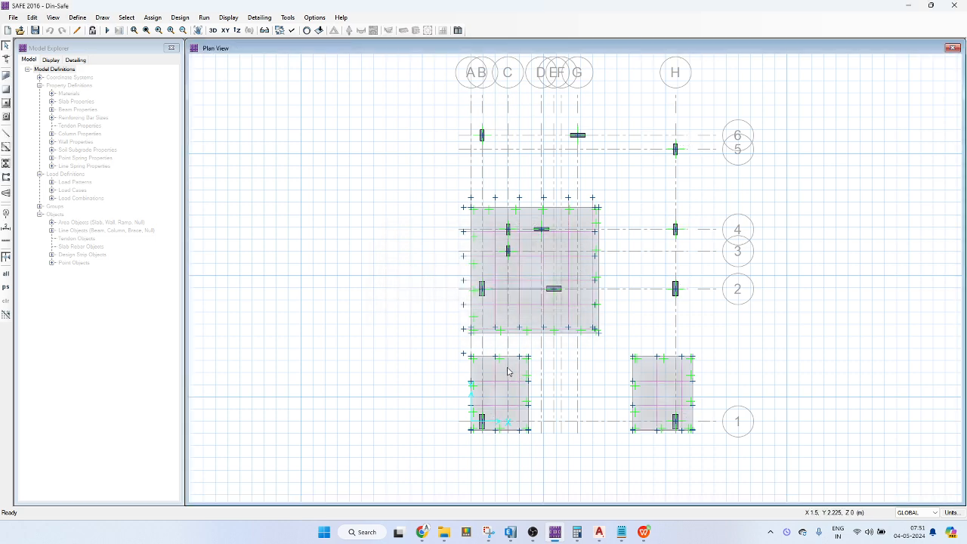
# From the footing at grids B and 1, create the slab property SLAB 33" as a copy of SLAB 30" with a thickness of 825 mm.
pyautogui.doubleClick(507, 371)
pyautogui.click(513, 192)
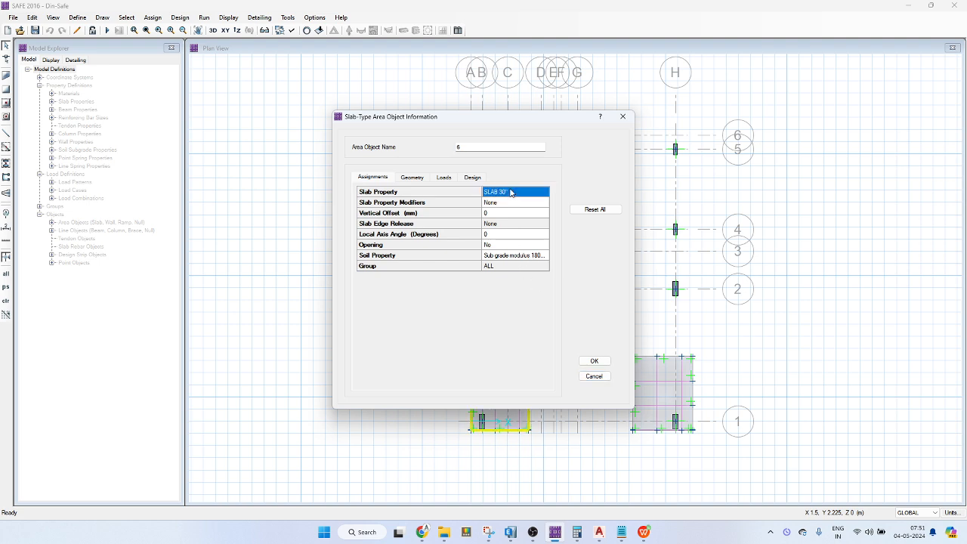
pyautogui.click(409, 273)
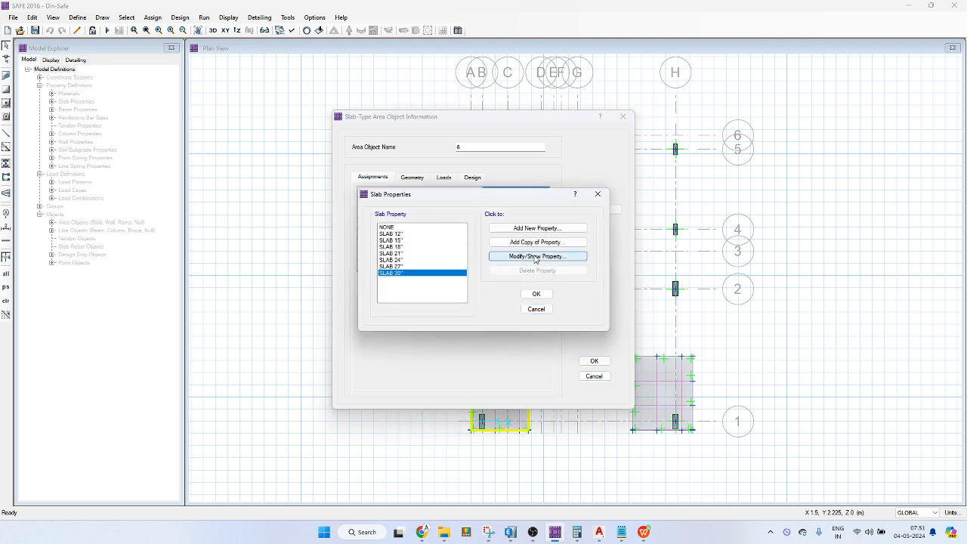
pyautogui.click(536, 256)
pyautogui.click(501, 172)
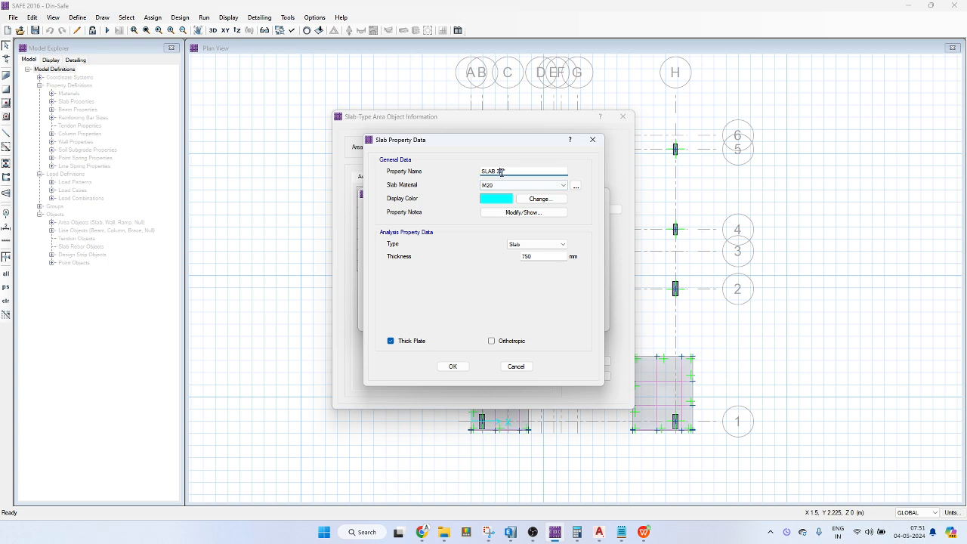
pyautogui.click(592, 140)
pyautogui.click(538, 256)
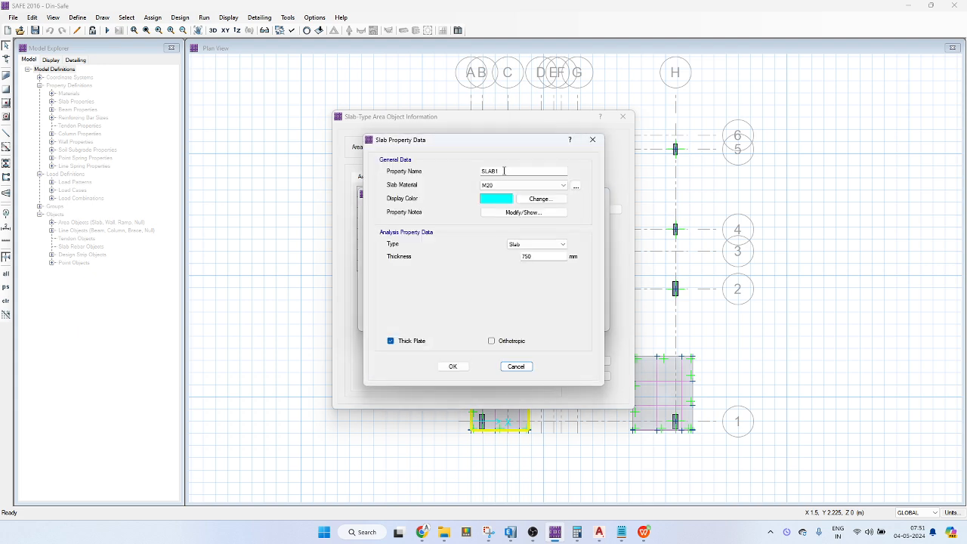
pyautogui.click(499, 171)
pyautogui.moveTo(537, 257); pyautogui.dragTo(500, 257)
pyautogui.click(456, 368)
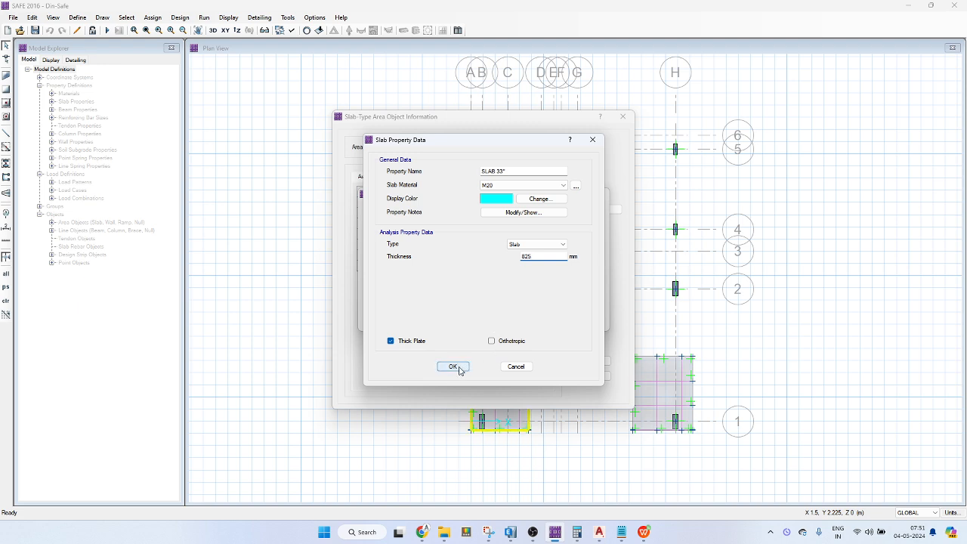
pyautogui.click(461, 369)
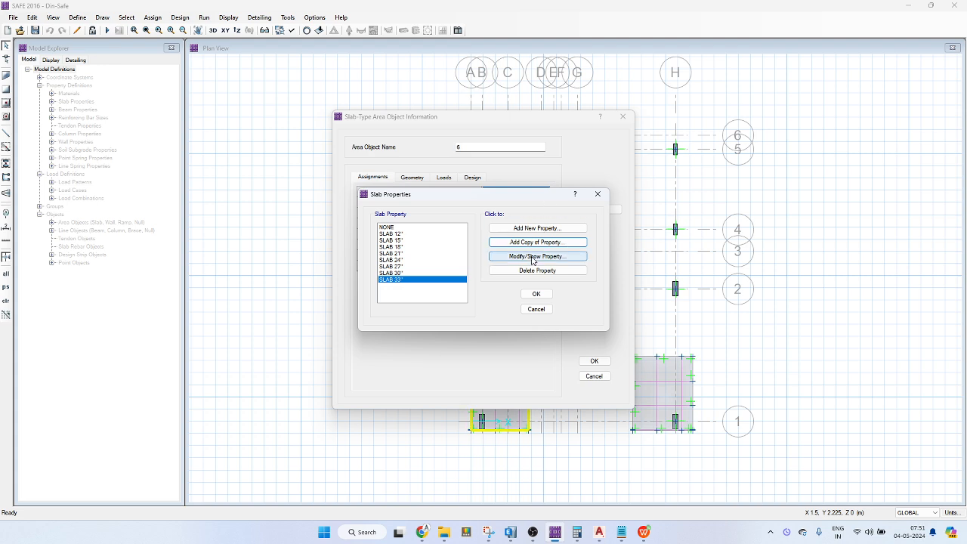
# Create the slab property SLAB 36 as a copy of SLAB 33" with a matching thickness.
pyautogui.click(530, 244)
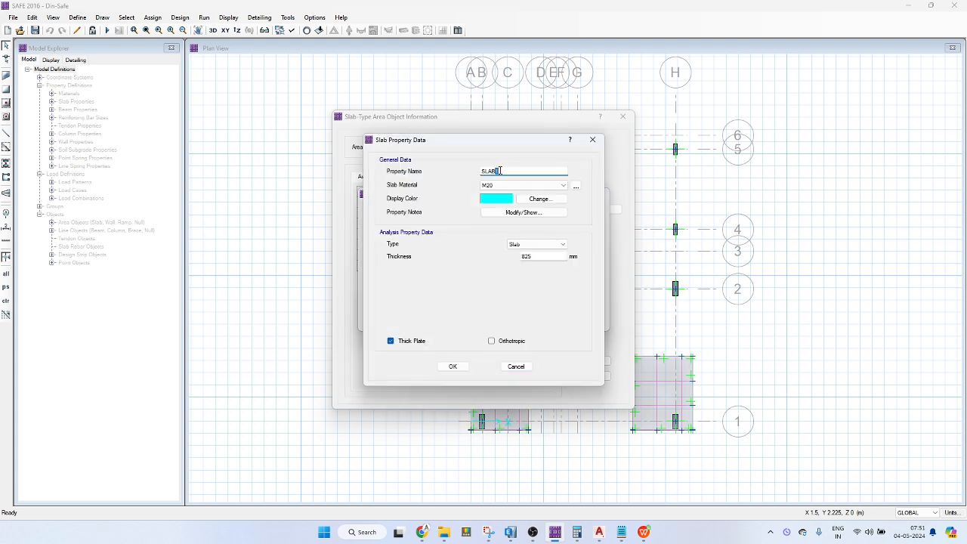
pyautogui.doubleClick(533, 256)
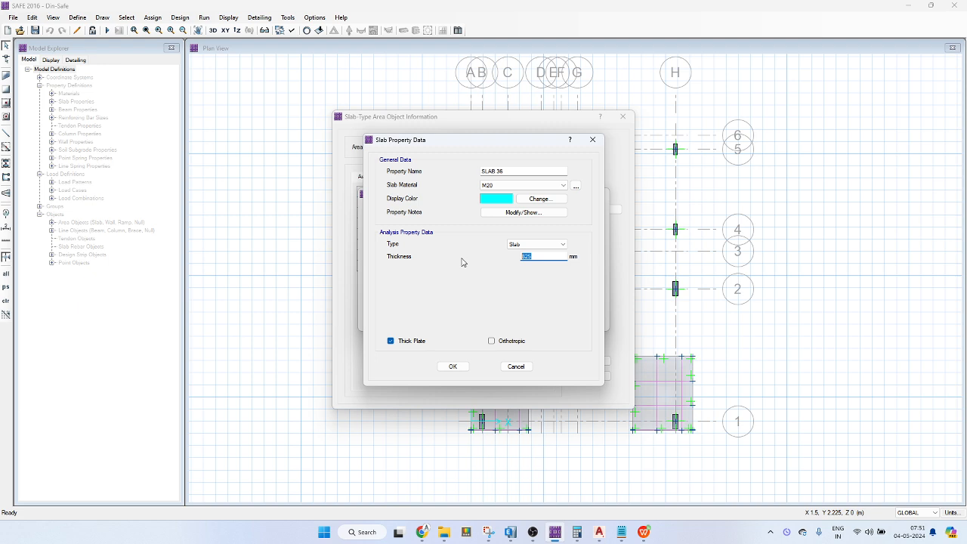
pyautogui.click(453, 367)
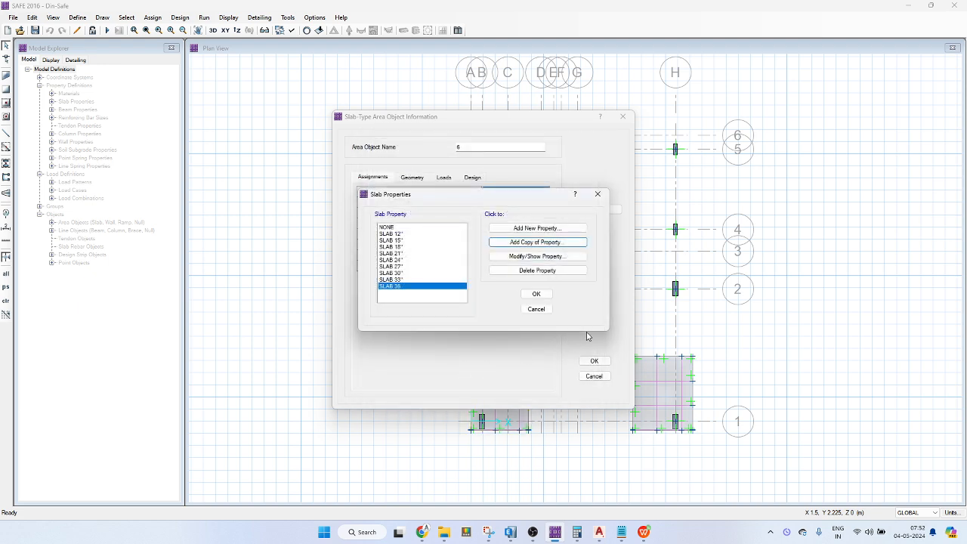
# Assign the slab property SLAB 33" to the footing at grids B and 1.
pyautogui.click(534, 294)
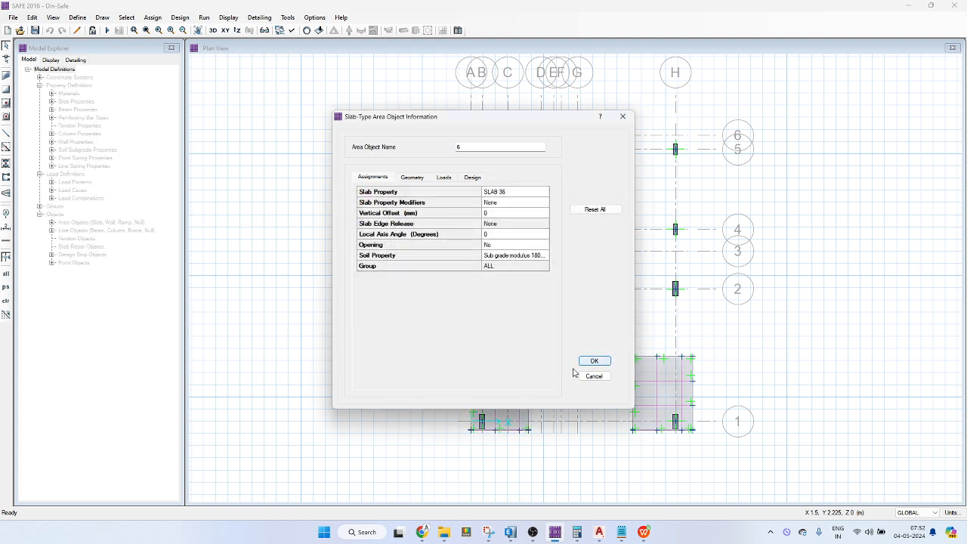
pyautogui.click(514, 192)
pyautogui.click(408, 280)
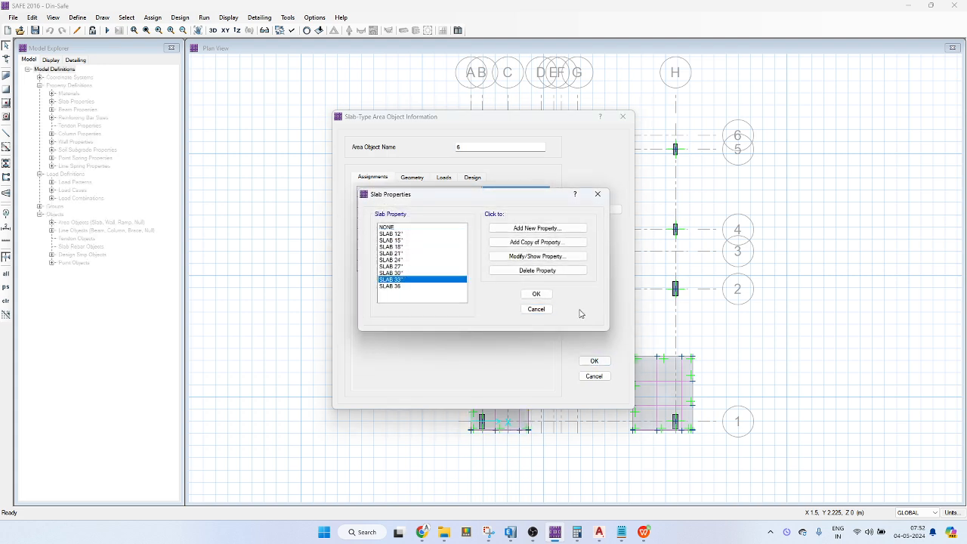
pyautogui.click(531, 294)
pyautogui.click(593, 361)
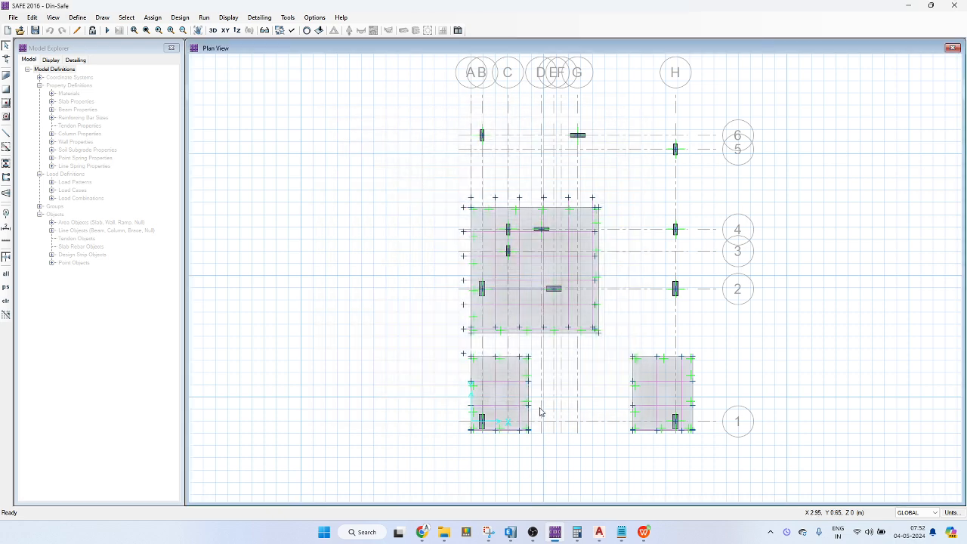
# Assign the slab property SLAB 36 to the footing at grids H and 1.
pyautogui.rightClick(506, 371)
pyautogui.press('Escape')
pyautogui.rightClick(652, 368)
pyautogui.click(511, 195)
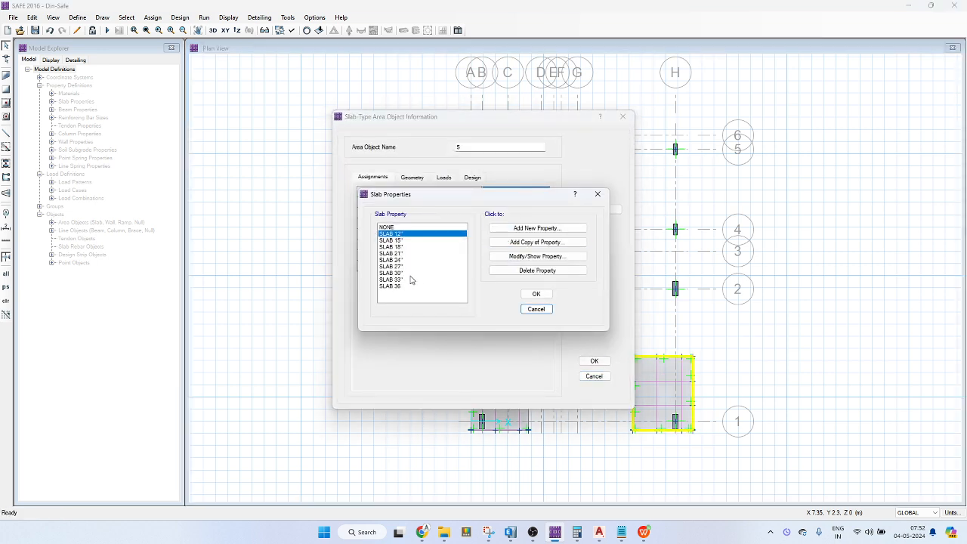
pyautogui.click(408, 285)
pyautogui.click(536, 293)
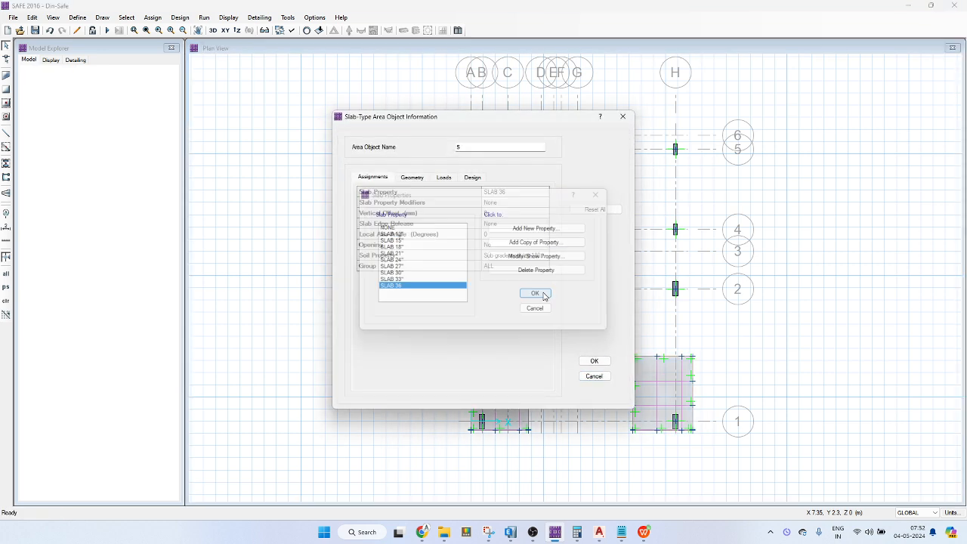
pyautogui.click(594, 360)
# Rerun the analysis to check the punching shear ratios with the thickened grid 1 footings, and unlock the model again.
pyautogui.click(107, 30)
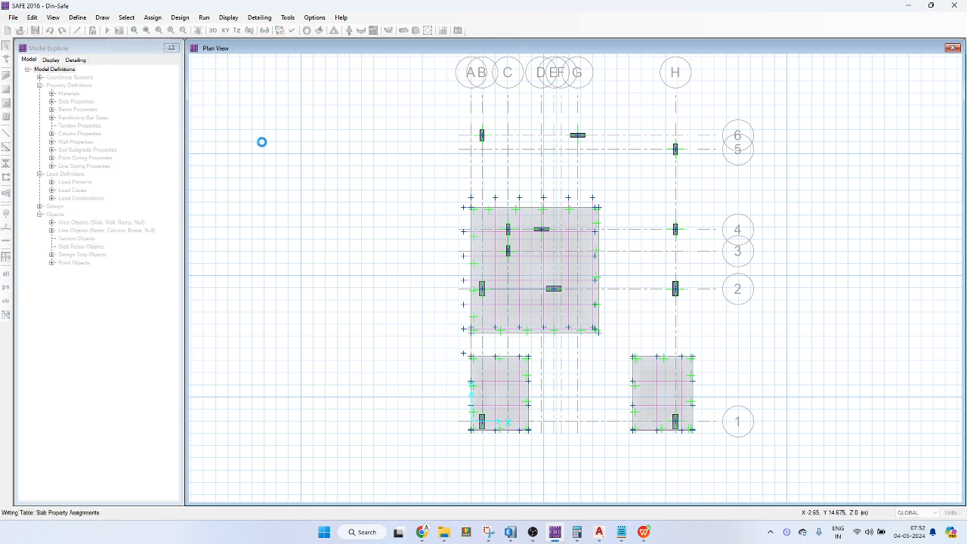
pyautogui.click(427, 30)
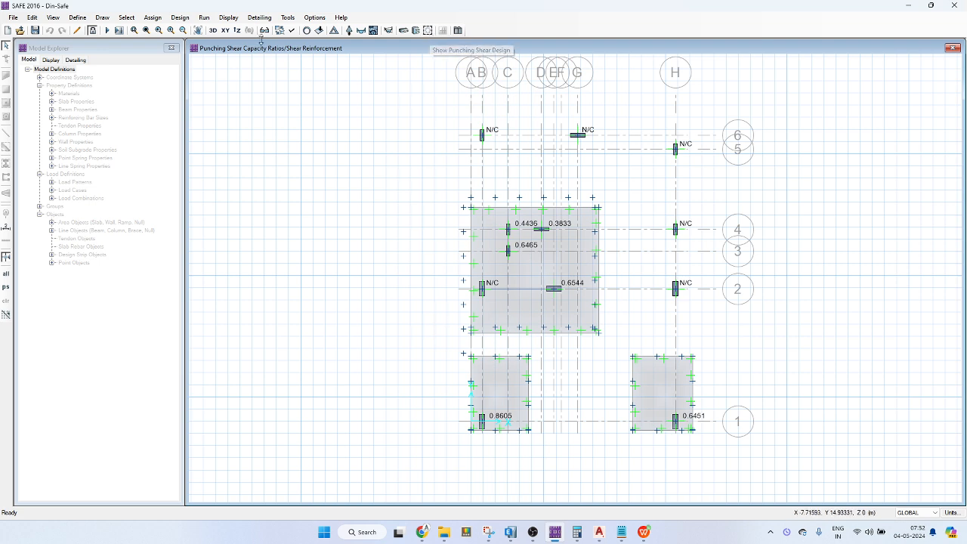
pyautogui.click(91, 30)
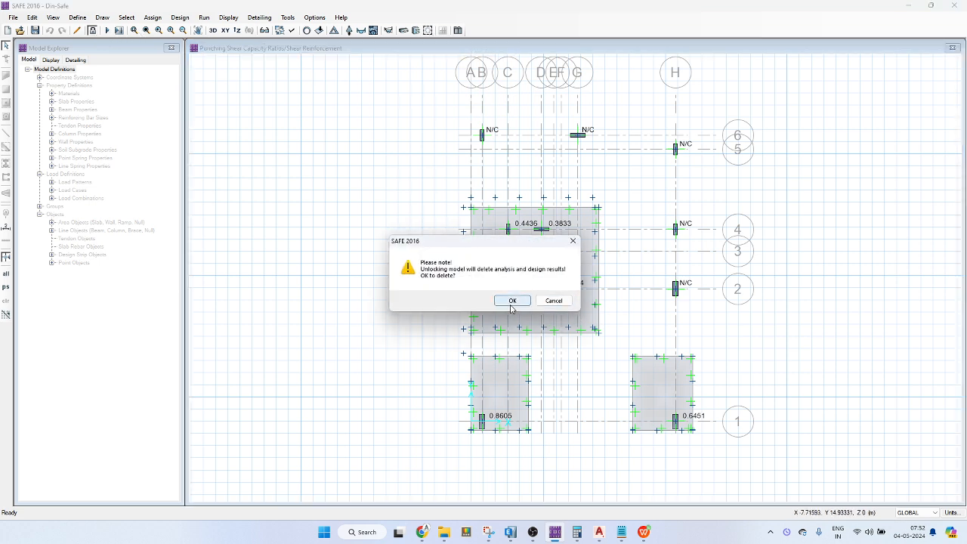
pyautogui.click(514, 300)
# Change the slab property of the footing at grids H and 1 to SLAB 33".
pyautogui.click(512, 369)
pyautogui.rightClick(642, 371)
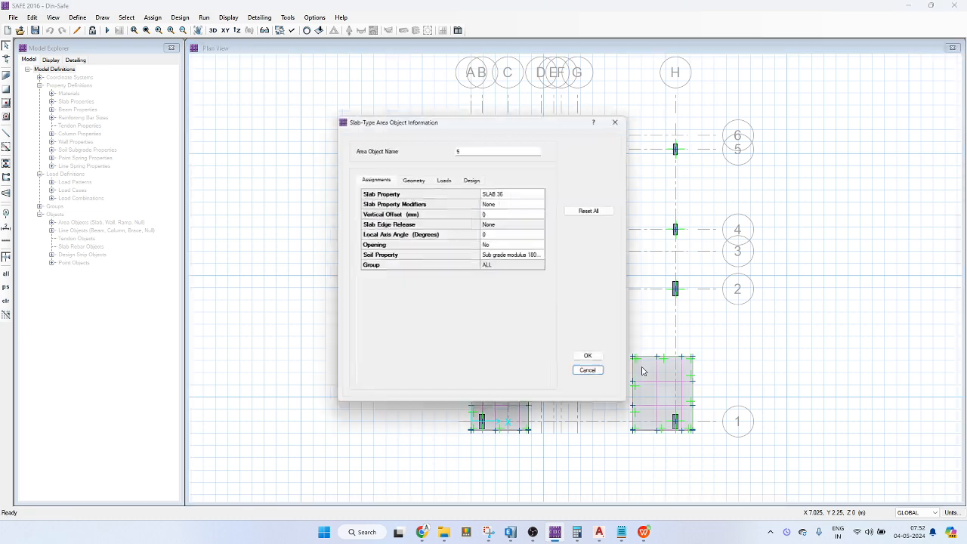
pyautogui.click(512, 196)
pyautogui.click(421, 280)
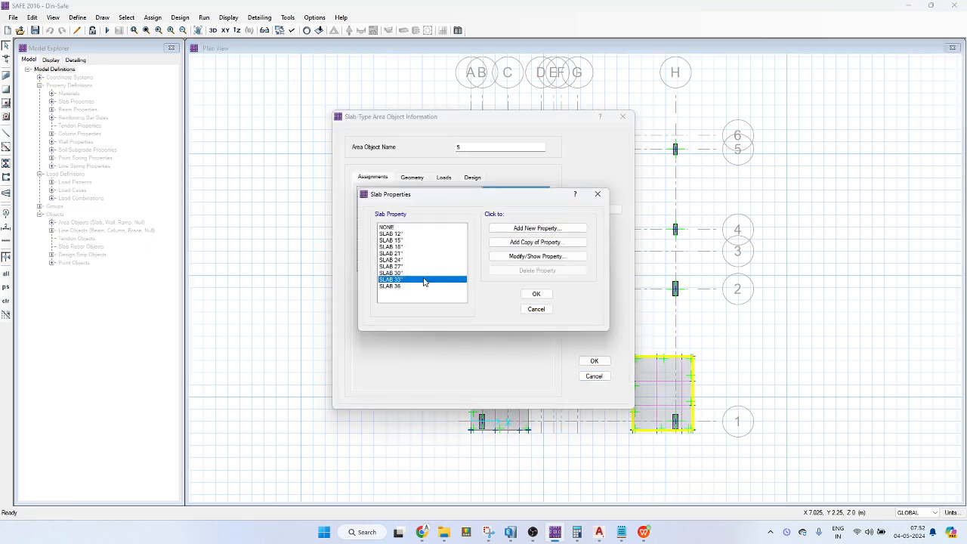
pyautogui.click(537, 294)
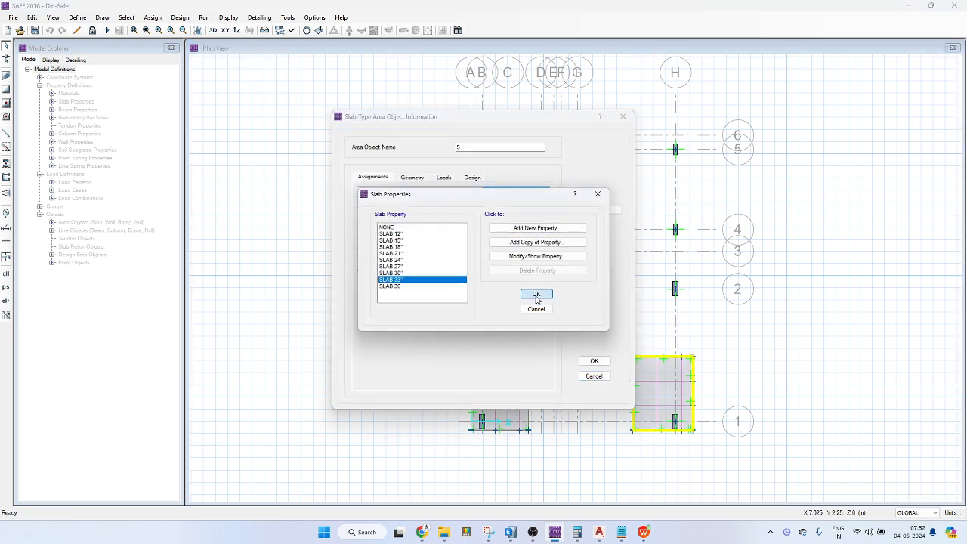
pyautogui.click(593, 360)
# Review the load, geometry and design settings of the footing at grids B and 1.
pyautogui.rightClick(507, 372)
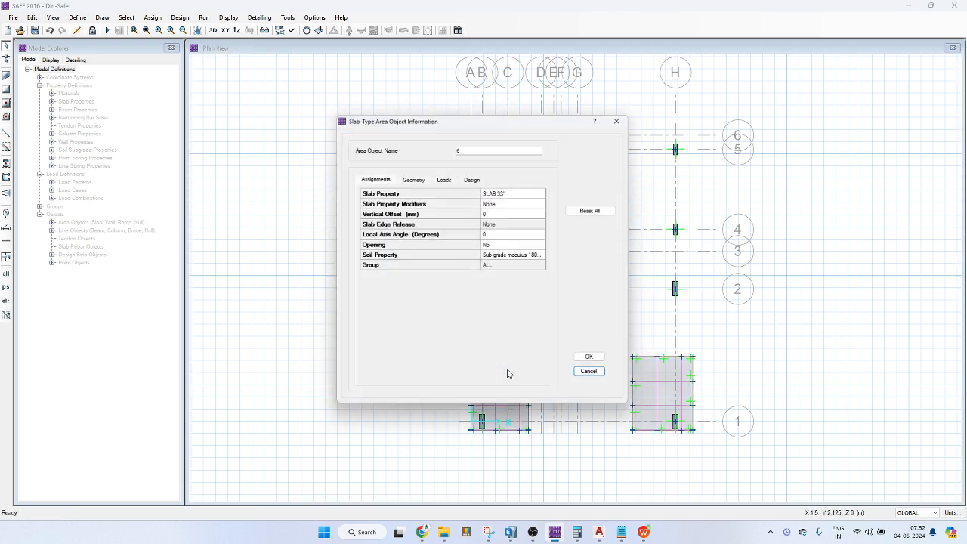
pyautogui.click(444, 177)
pyautogui.click(421, 179)
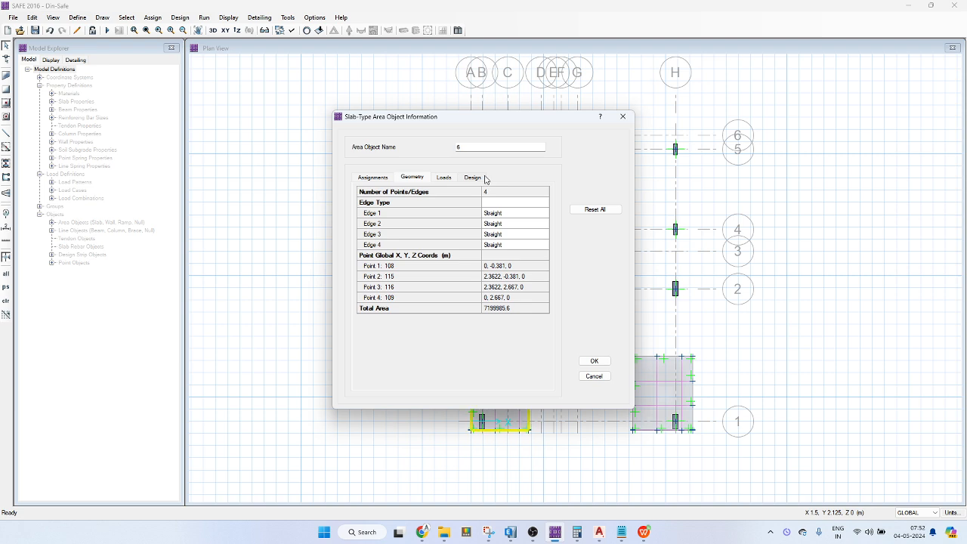
pyautogui.click(484, 179)
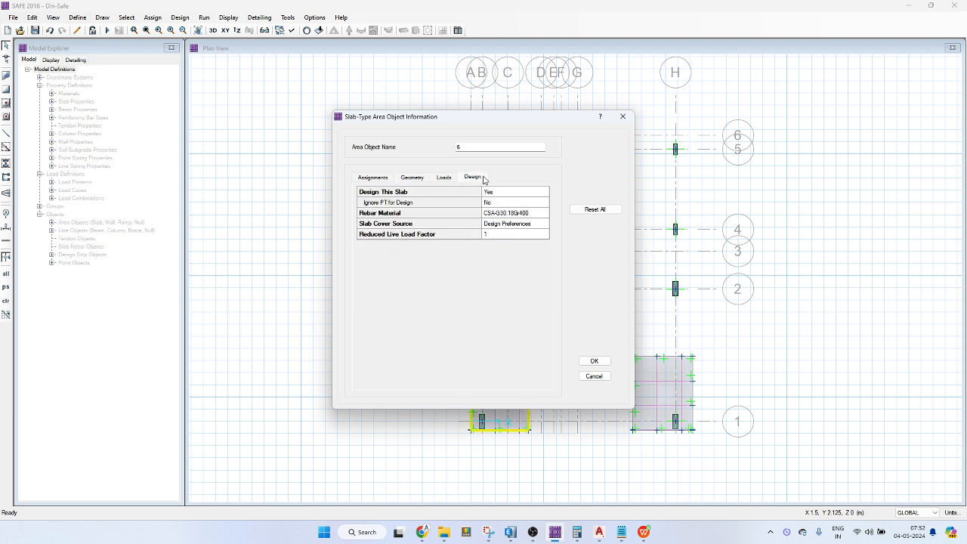
pyautogui.click(623, 116)
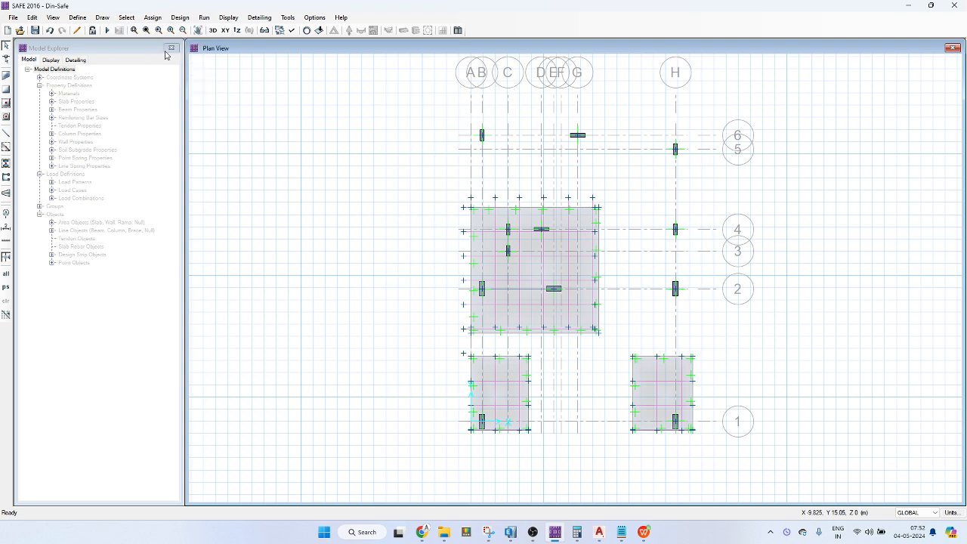
pyautogui.click(127, 17)
pyautogui.moveTo(136, 32)
pyautogui.click(302, 104)
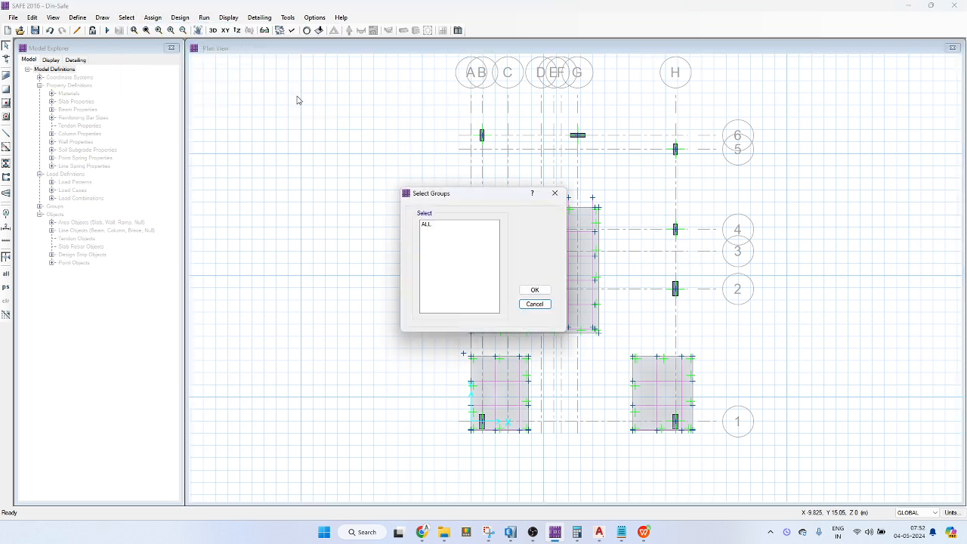
pyautogui.press('Escape')
pyautogui.click(126, 16)
pyautogui.moveTo(151, 30)
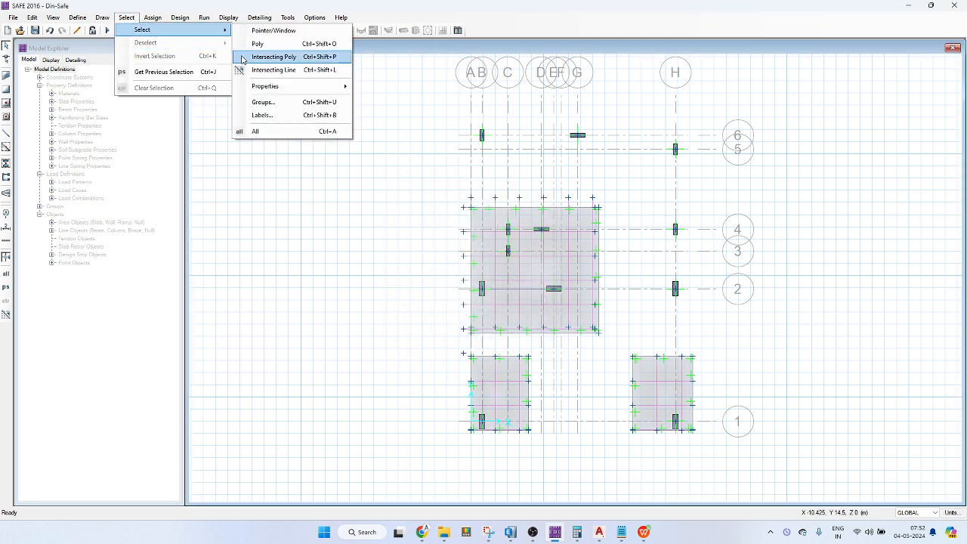
pyautogui.moveTo(344, 86)
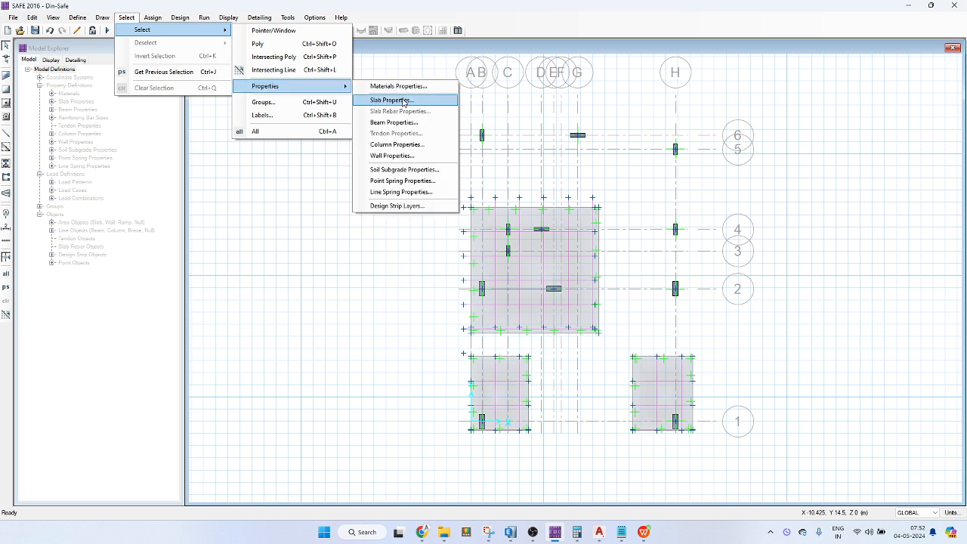
pyautogui.click(391, 100)
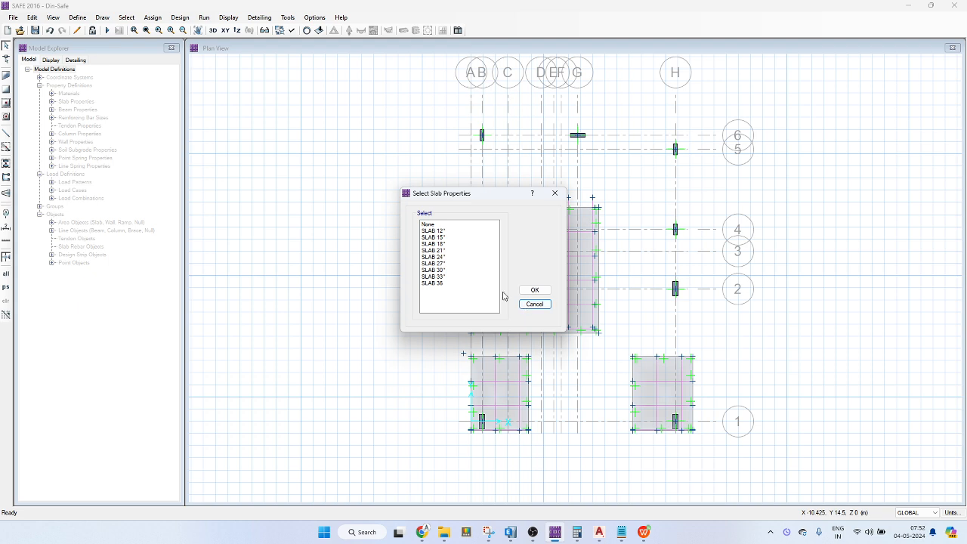
pyautogui.click(535, 304)
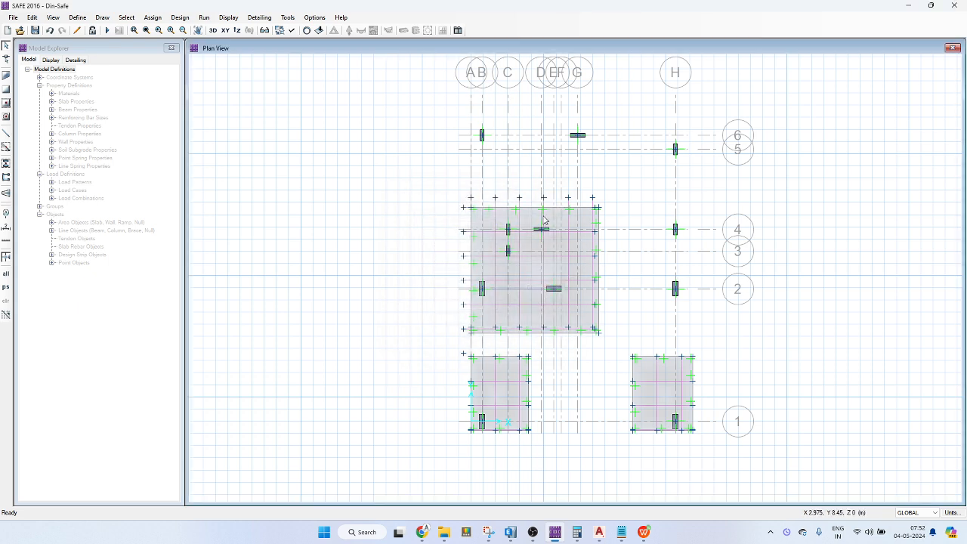
# Add the two grid 1 footings to the selection so that all three footings are selected.
pyautogui.click(516, 370)
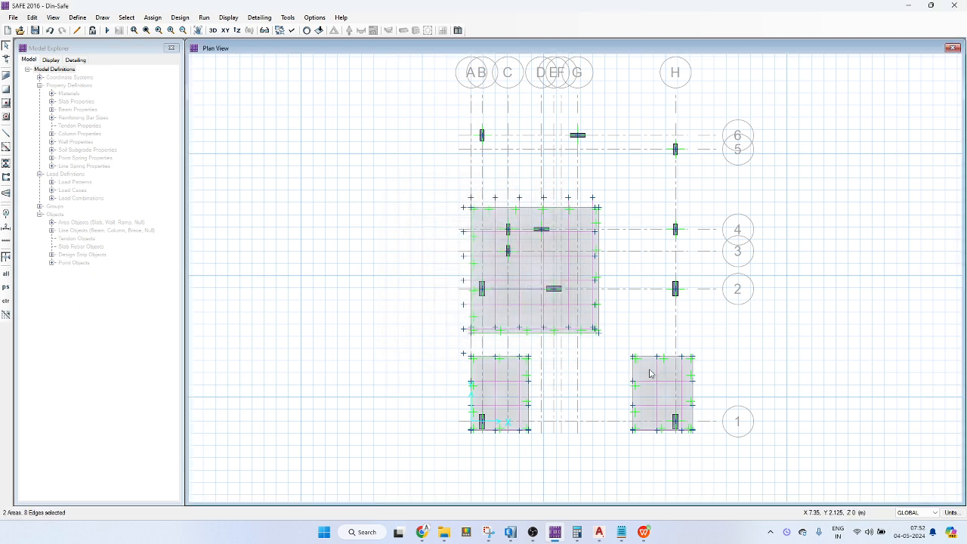
pyautogui.click(648, 370)
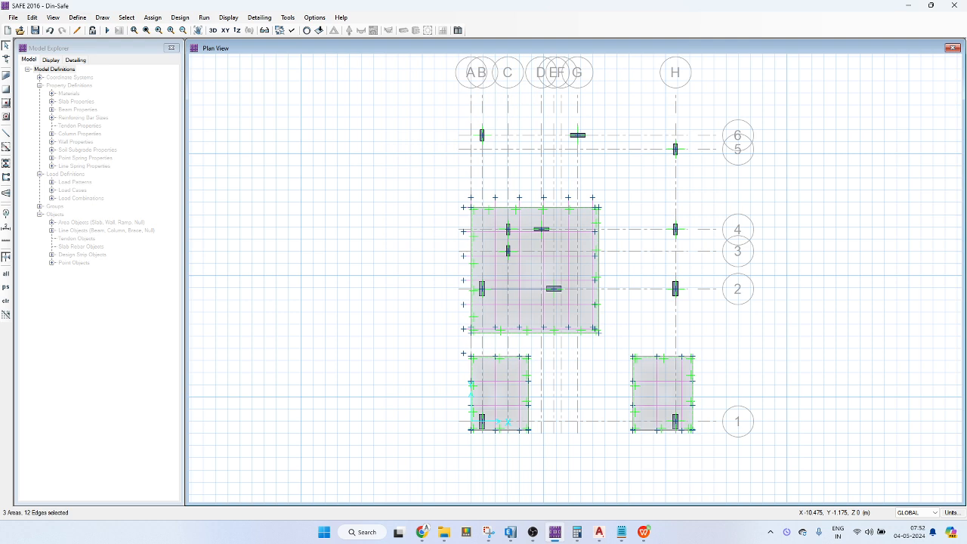
pyautogui.click(152, 16)
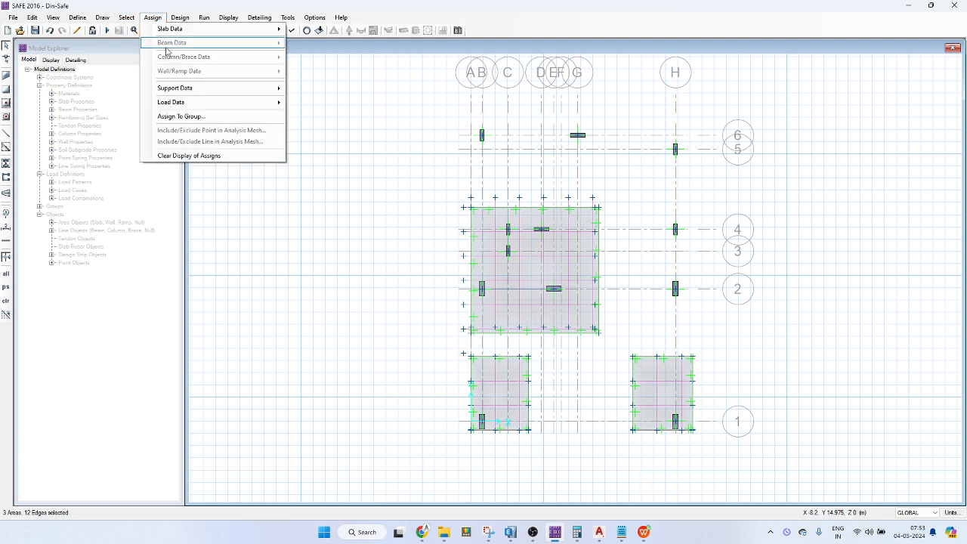
pyautogui.moveTo(201, 30)
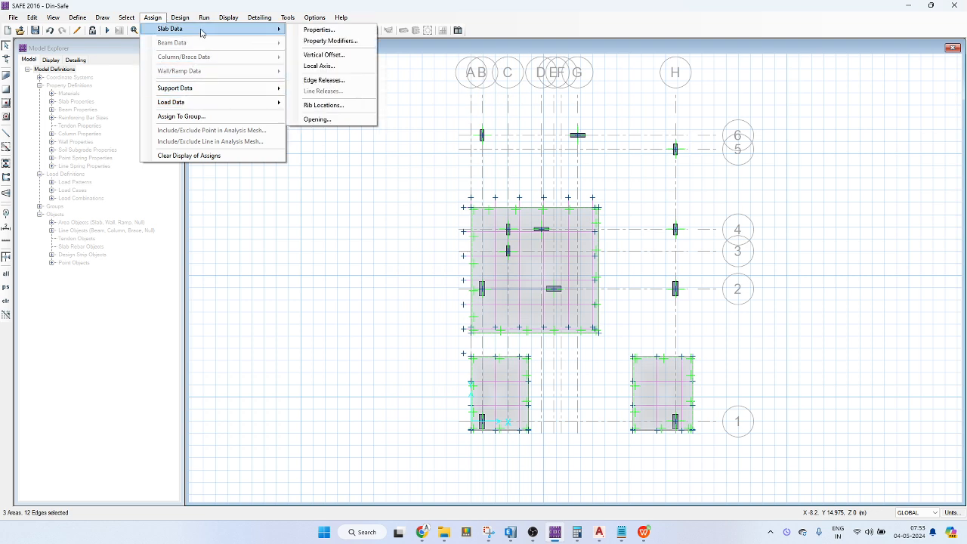
pyautogui.click(346, 31)
pyautogui.press('Escape')
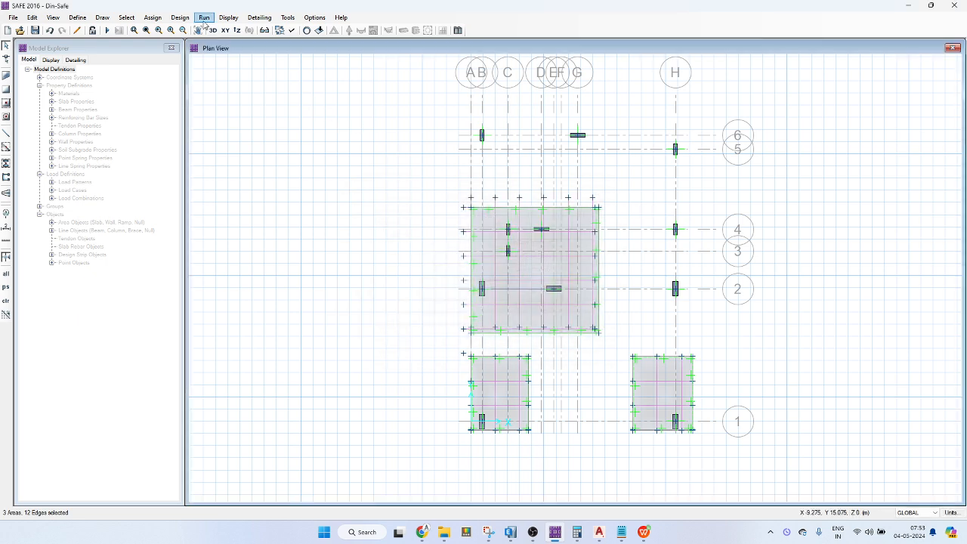
pyautogui.click(130, 23)
pyautogui.moveTo(142, 17)
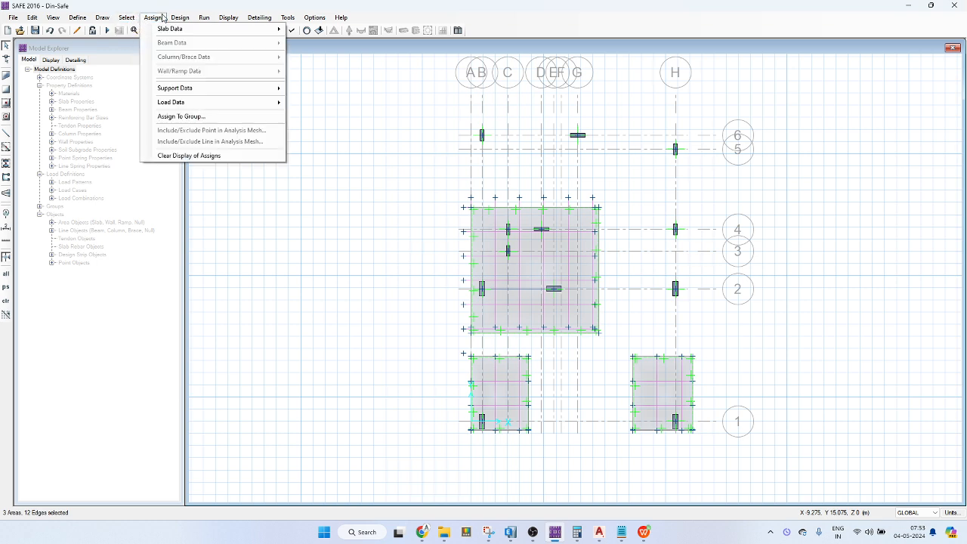
pyautogui.click(246, 20)
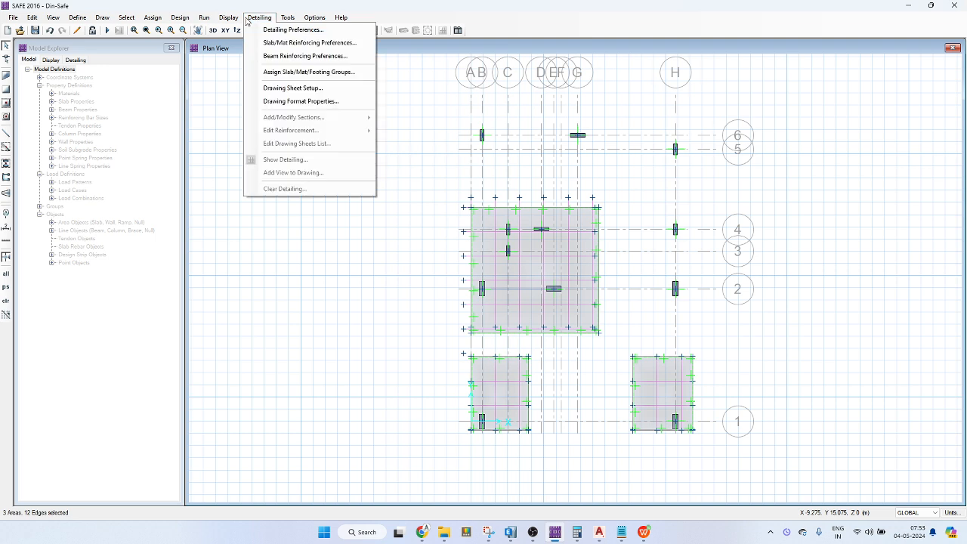
pyautogui.click(293, 43)
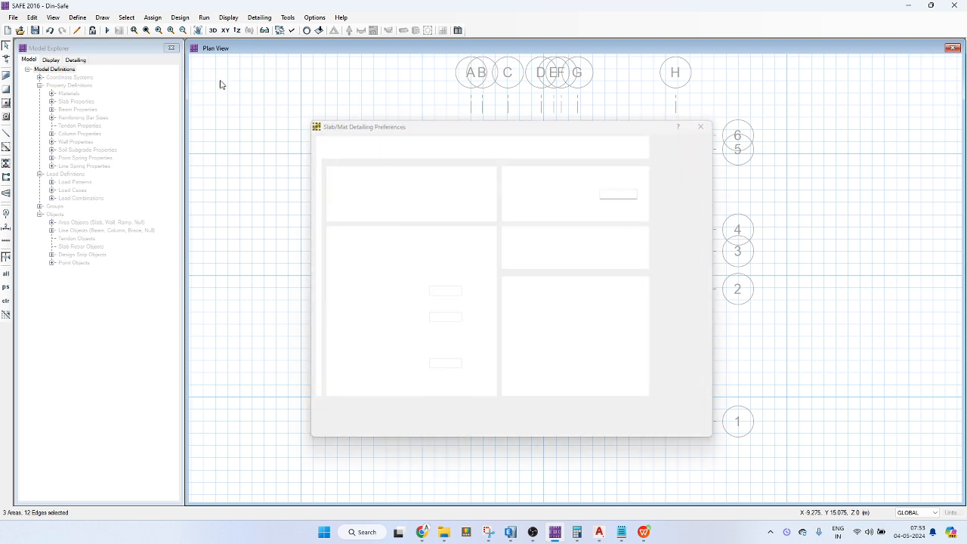
pyautogui.press('Escape')
pyautogui.click(125, 17)
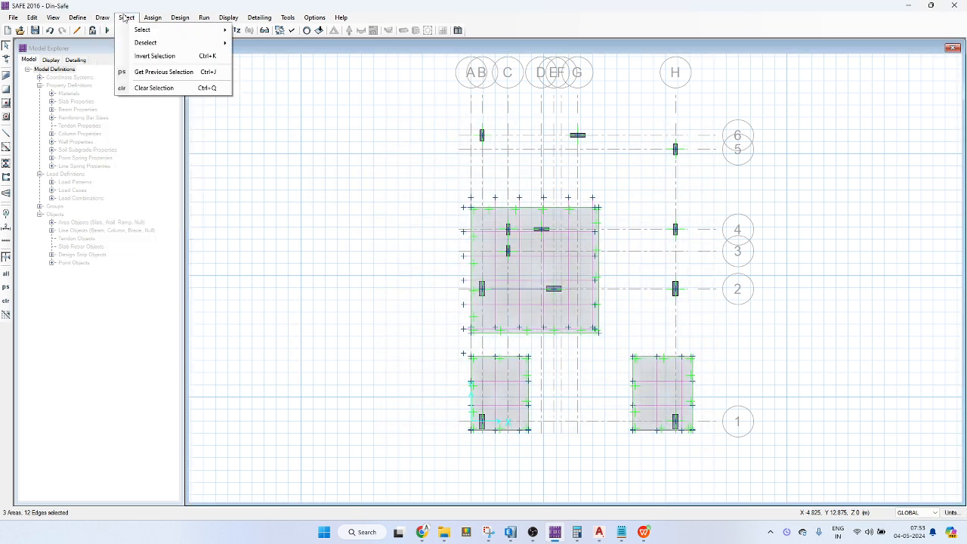
pyautogui.moveTo(155, 20)
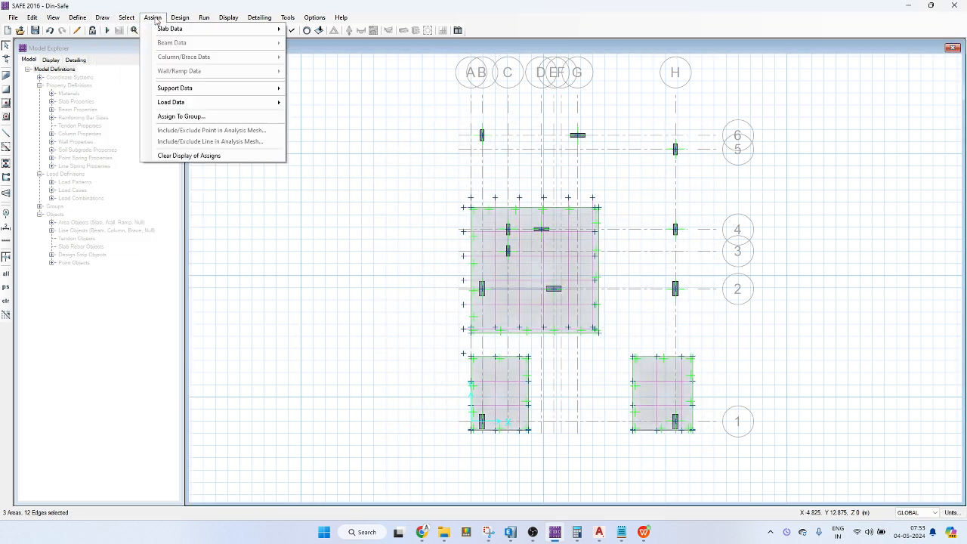
pyautogui.click(181, 116)
pyautogui.press('Escape')
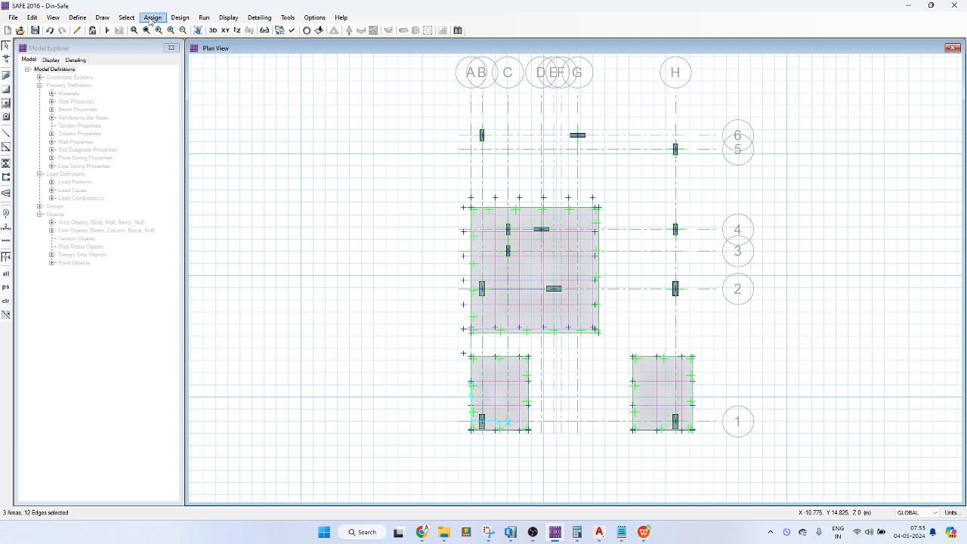
# Change the rebar material in the finite element based slab design overwrites of the three selected footings.
pyautogui.click(152, 17)
pyautogui.moveTo(185, 30)
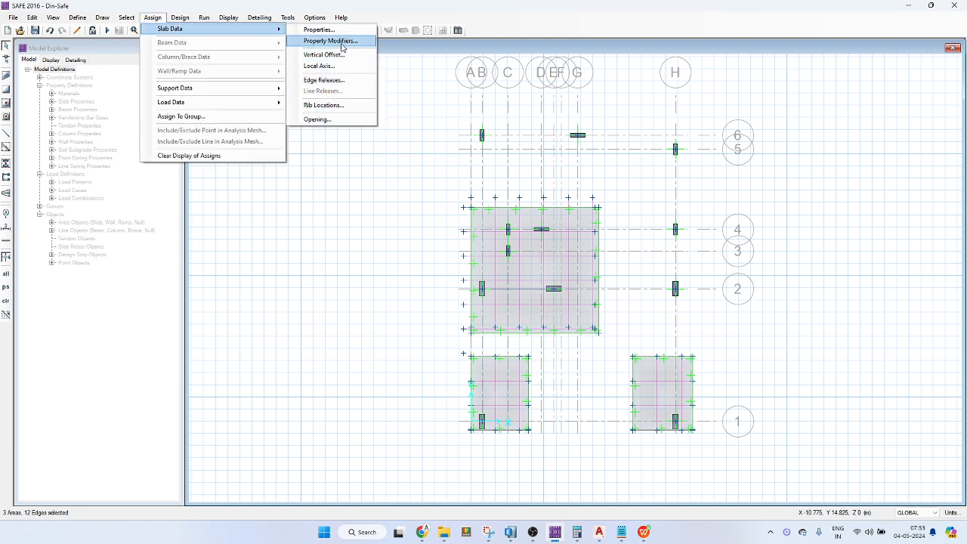
pyautogui.click(127, 18)
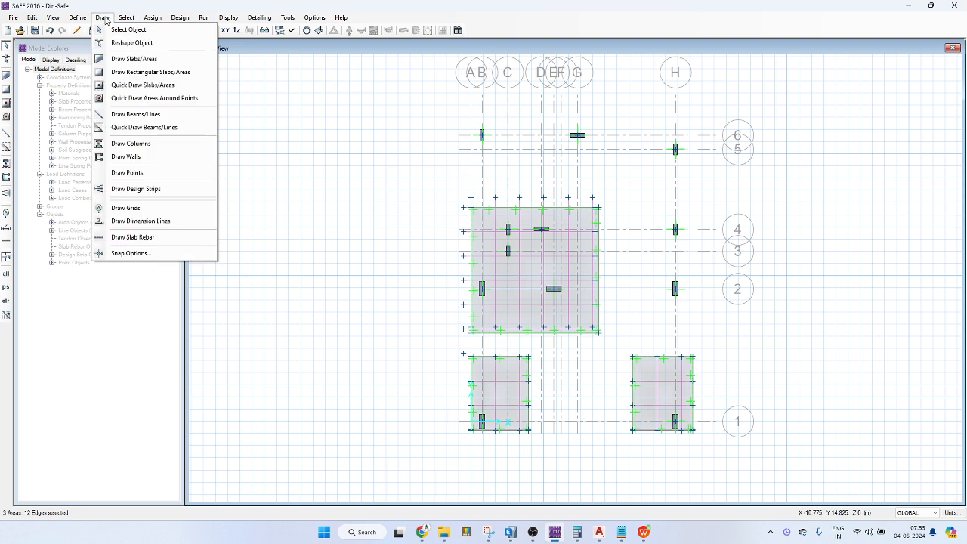
pyautogui.moveTo(180, 17)
pyautogui.moveTo(197, 57)
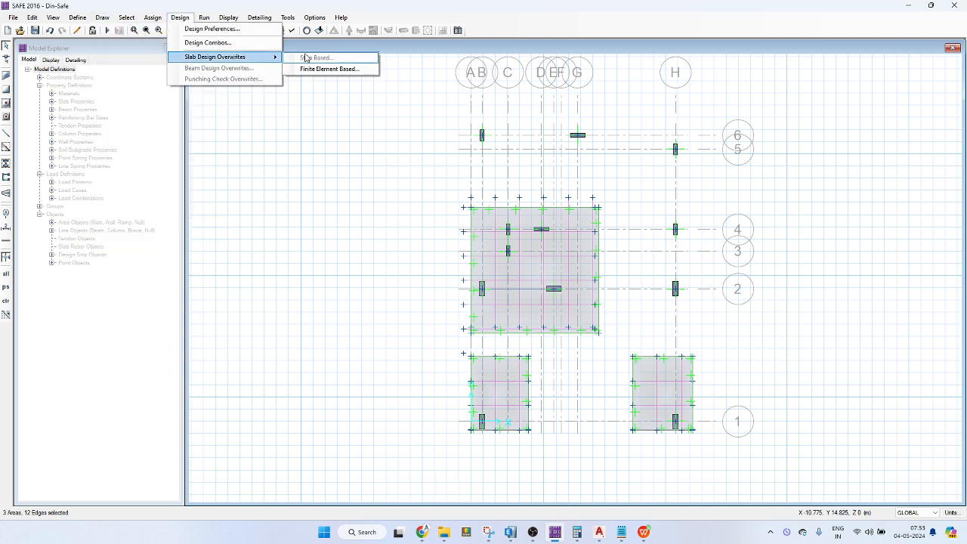
pyautogui.click(321, 69)
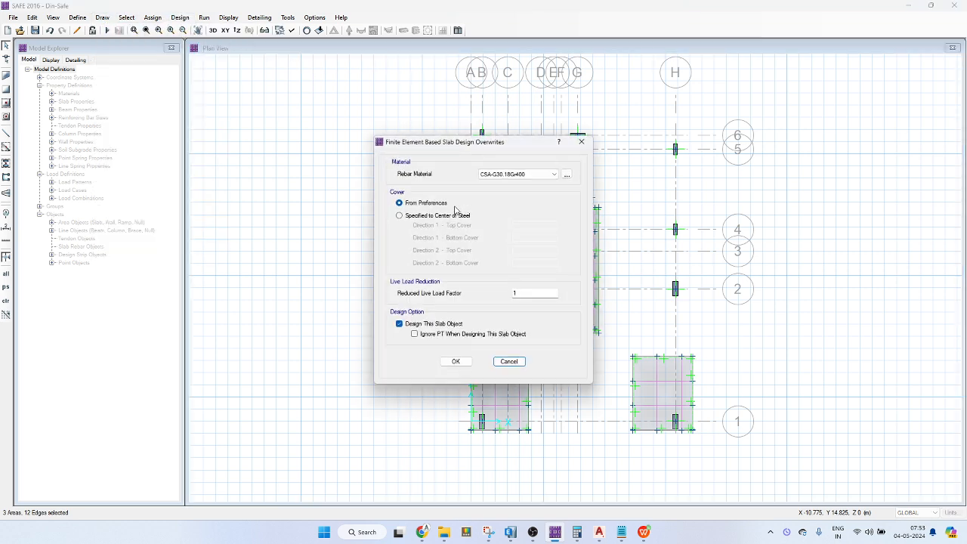
pyautogui.click(503, 174)
pyautogui.click(498, 189)
pyautogui.click(455, 361)
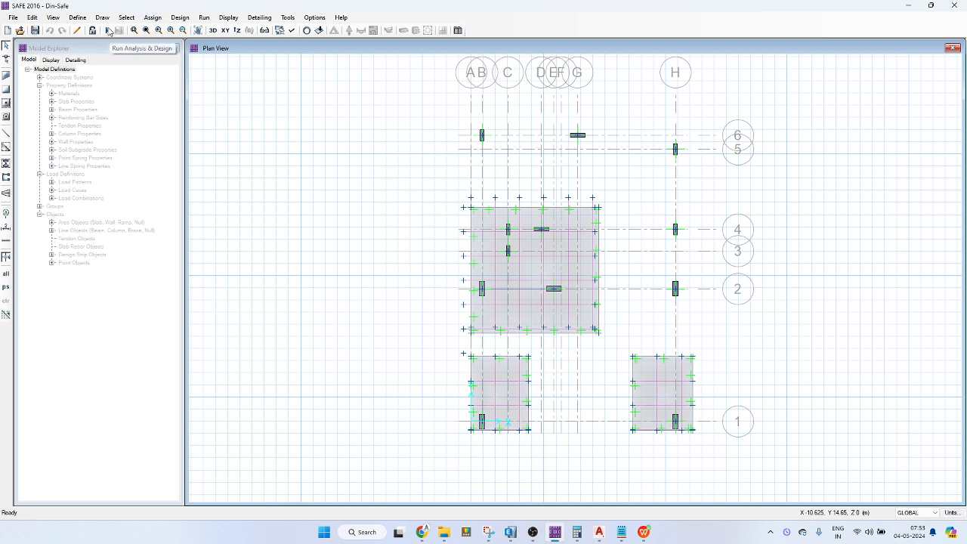
# Rerun the analysis and design to check the punching shear ratios with the changed rebar material, and unlock the model.
pyautogui.click(108, 30)
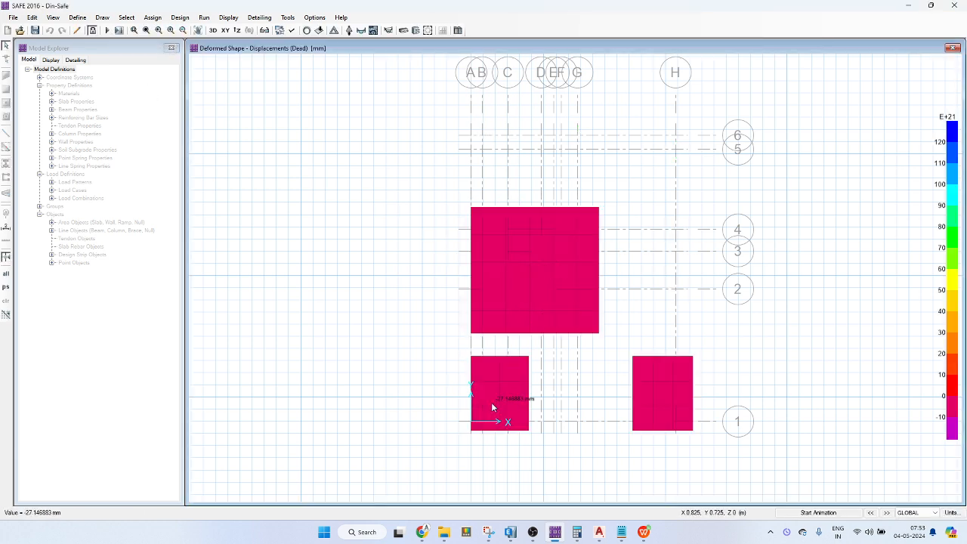
pyautogui.click(421, 32)
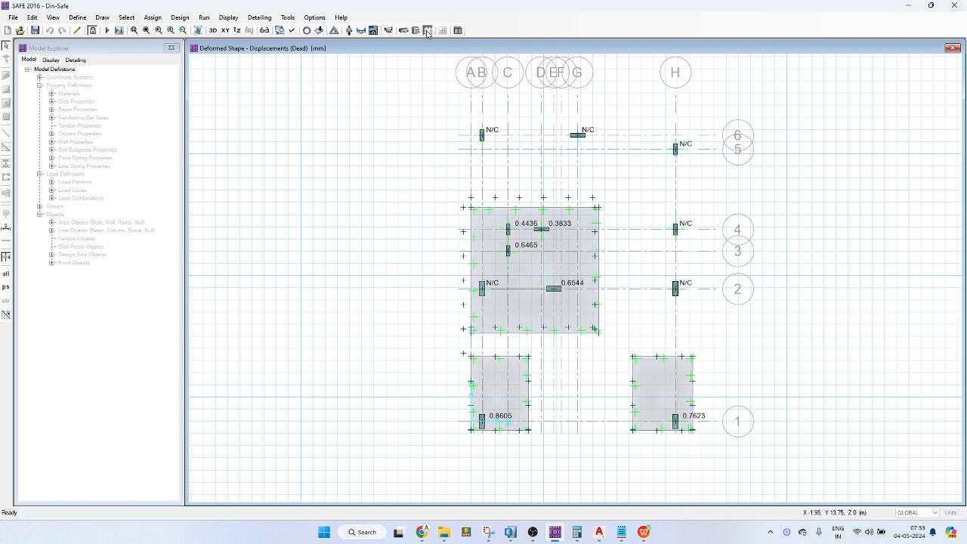
pyautogui.rightClick(521, 404)
pyautogui.click(622, 116)
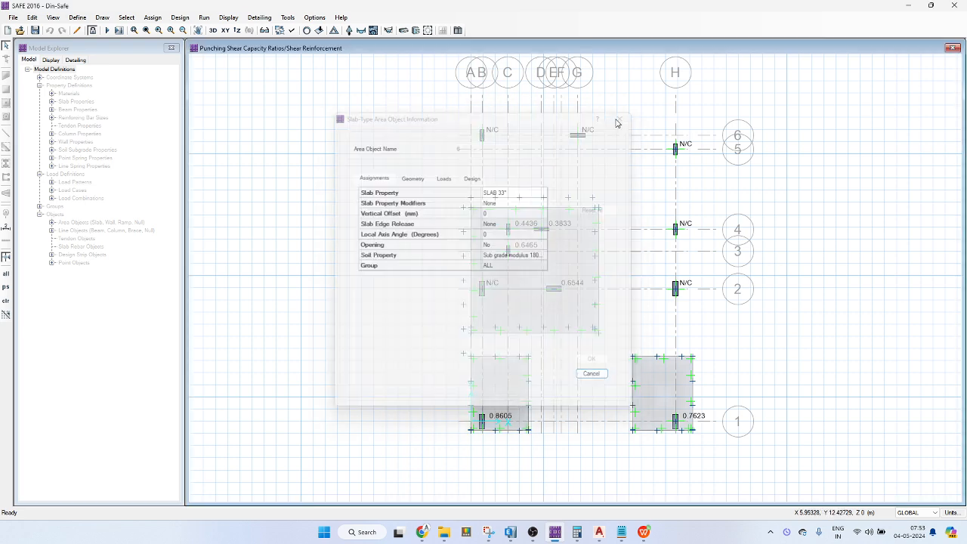
pyautogui.click(92, 30)
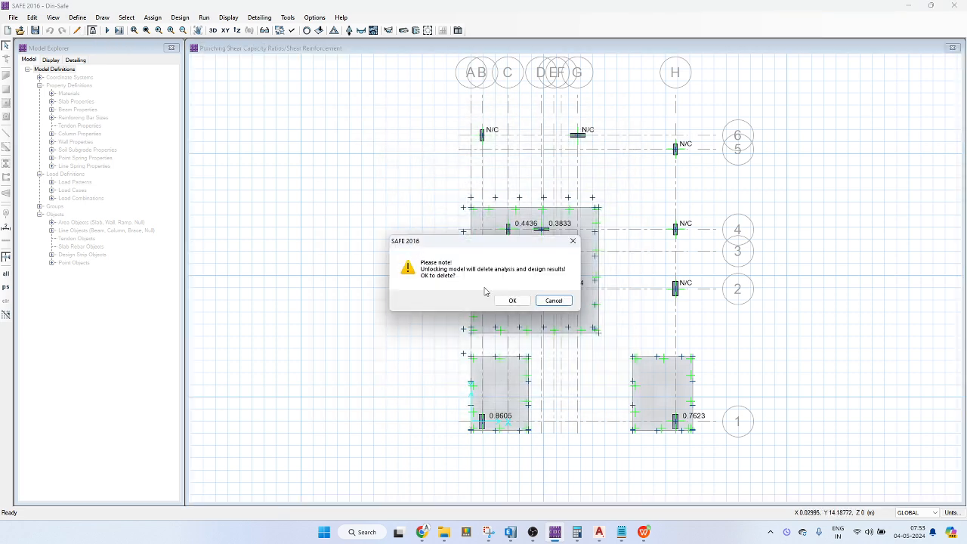
pyautogui.click(514, 300)
# Check the thickness of the SLAB 33" property, and assign SLAB 30" to the footing at grids B and 1.
pyautogui.click(511, 372)
pyautogui.rightClick(510, 371)
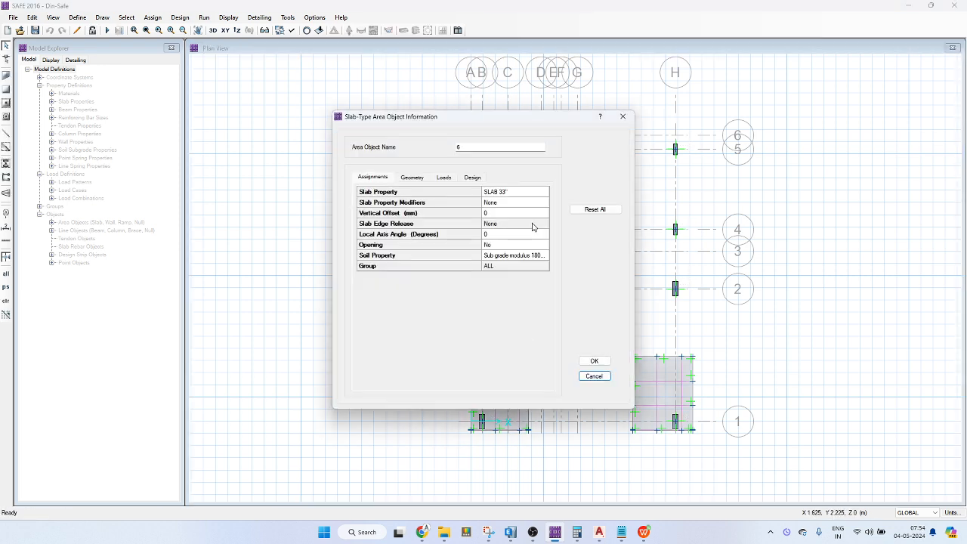
pyautogui.click(532, 198)
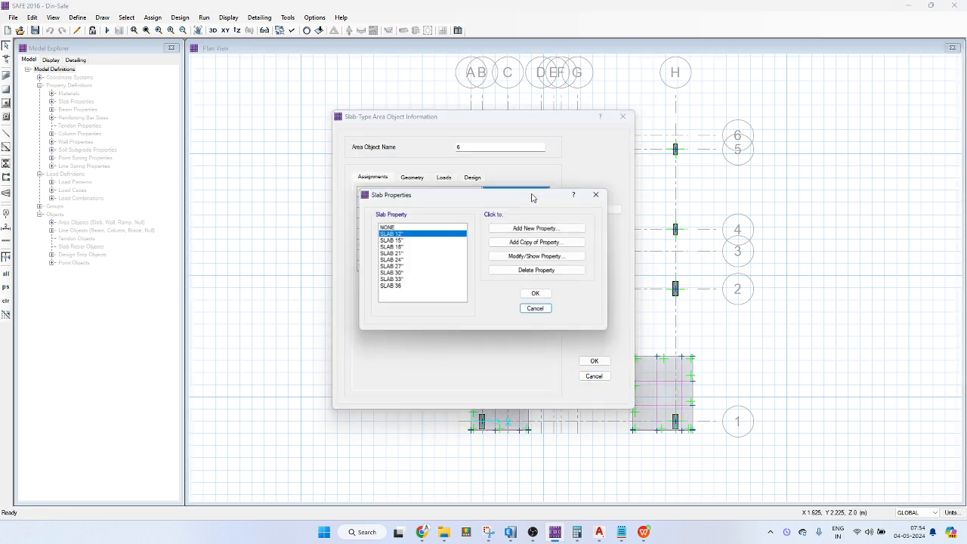
pyautogui.click(404, 273)
pyautogui.click(424, 279)
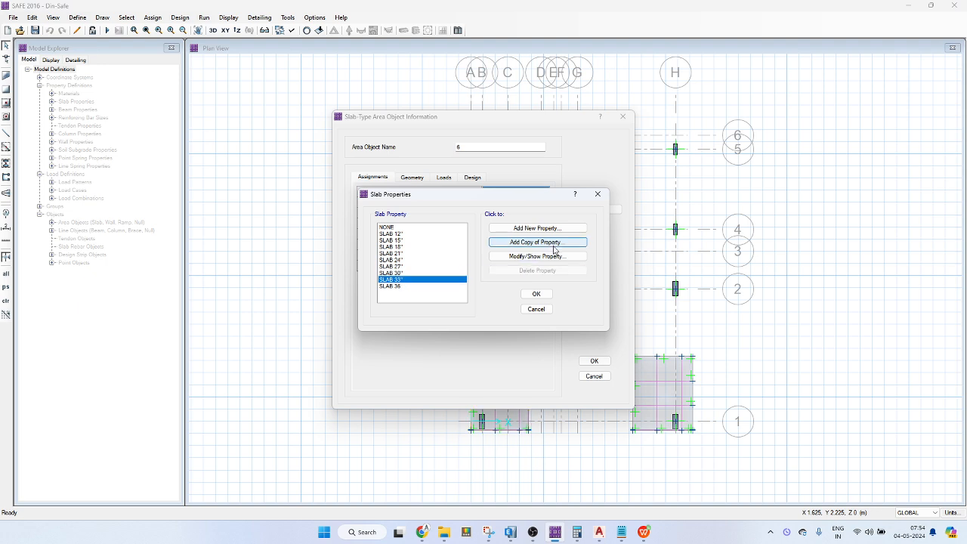
pyautogui.click(551, 256)
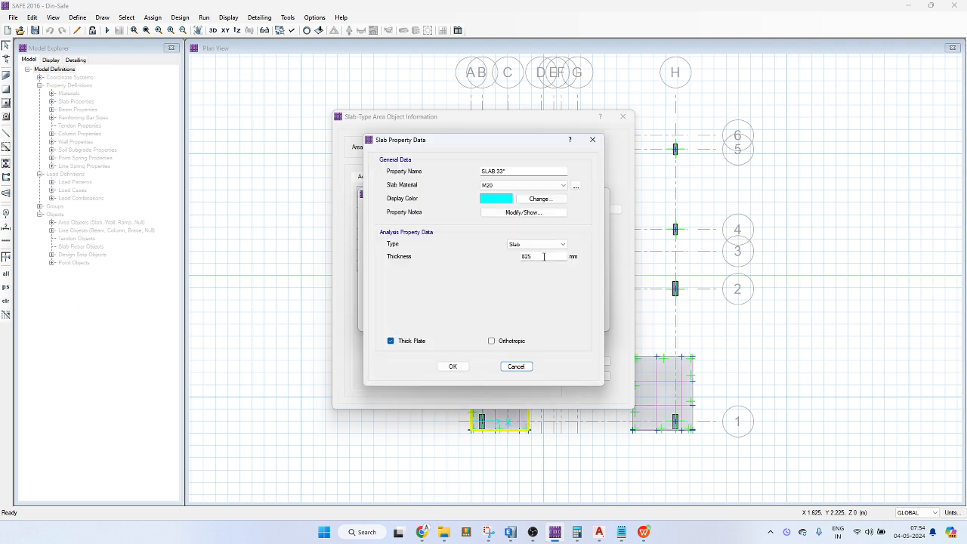
pyautogui.press('Escape')
pyautogui.click(415, 274)
pyautogui.click(522, 257)
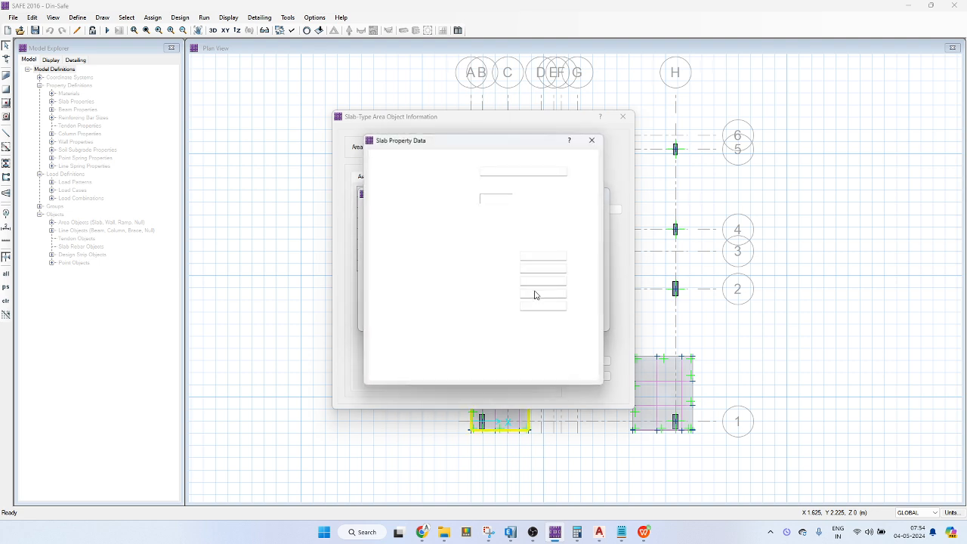
pyautogui.press('Escape')
pyautogui.click(534, 295)
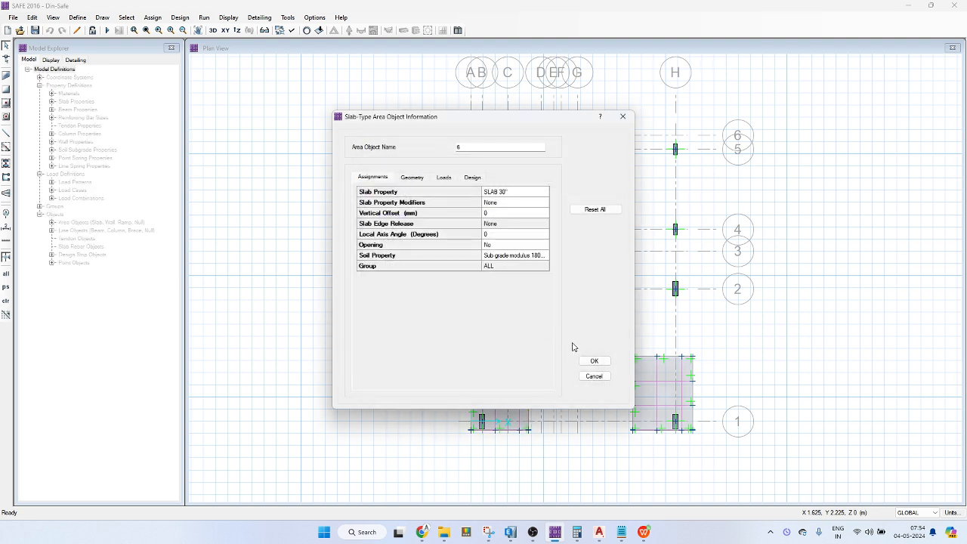
pyautogui.click(593, 360)
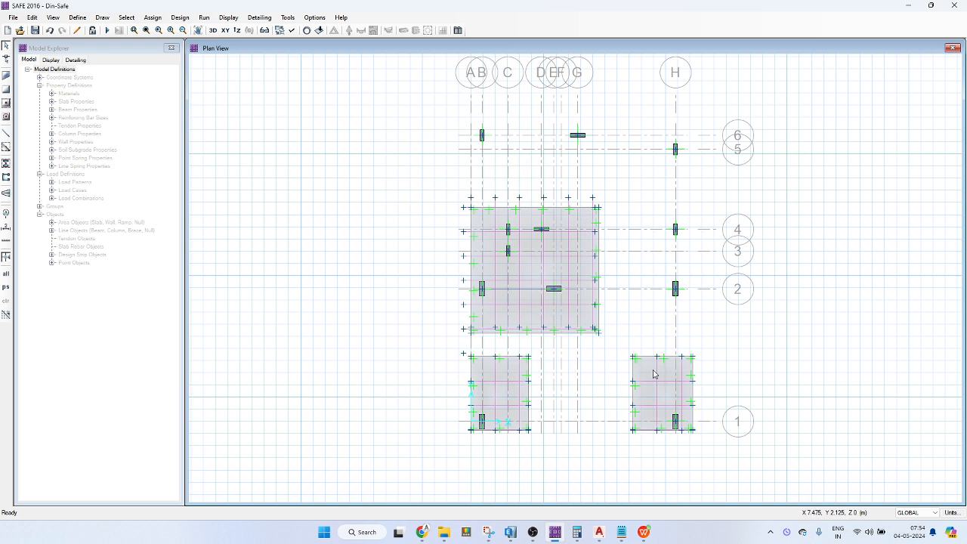
# Change the slab property of the footing at grids H and 1 to SLAB 30".
pyautogui.rightClick(654, 373)
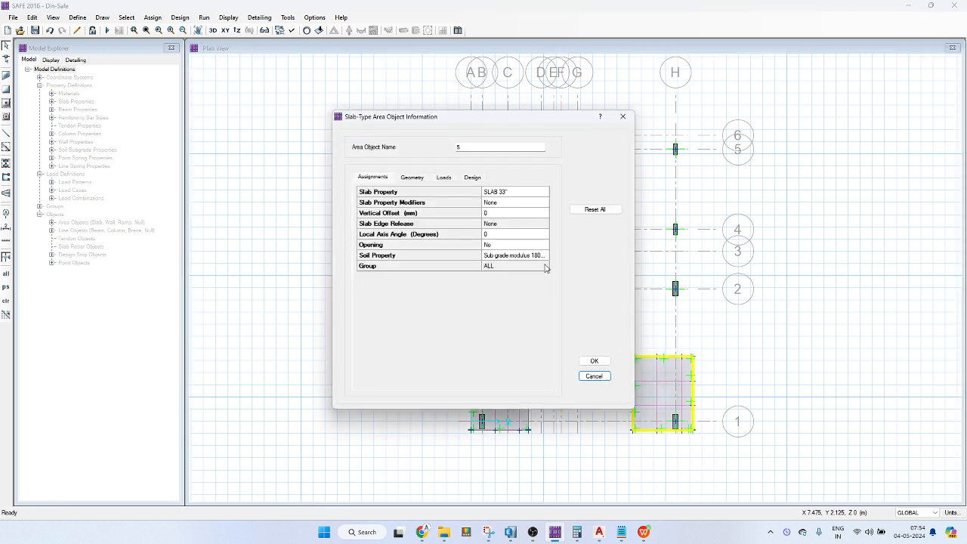
pyautogui.click(518, 190)
pyautogui.click(391, 272)
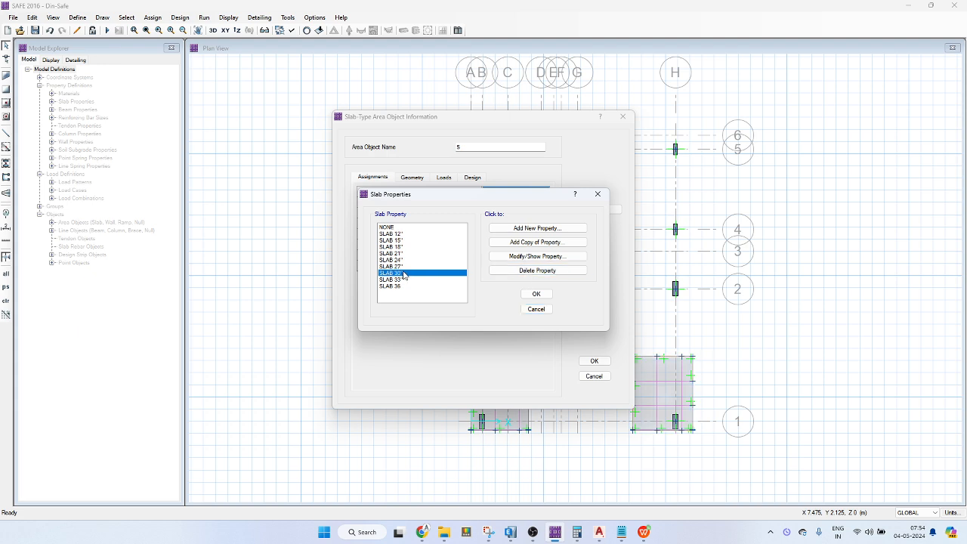
pyautogui.click(536, 294)
pyautogui.click(594, 360)
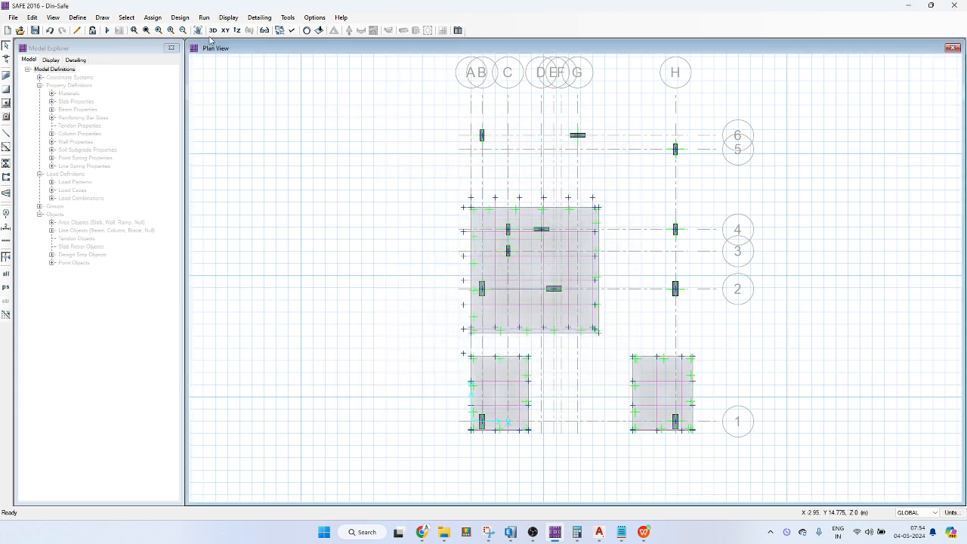
# Rerun the analysis to check the punching shear ratios and the soil pressures for the load combination DL+LL+SDL.
pyautogui.click(105, 30)
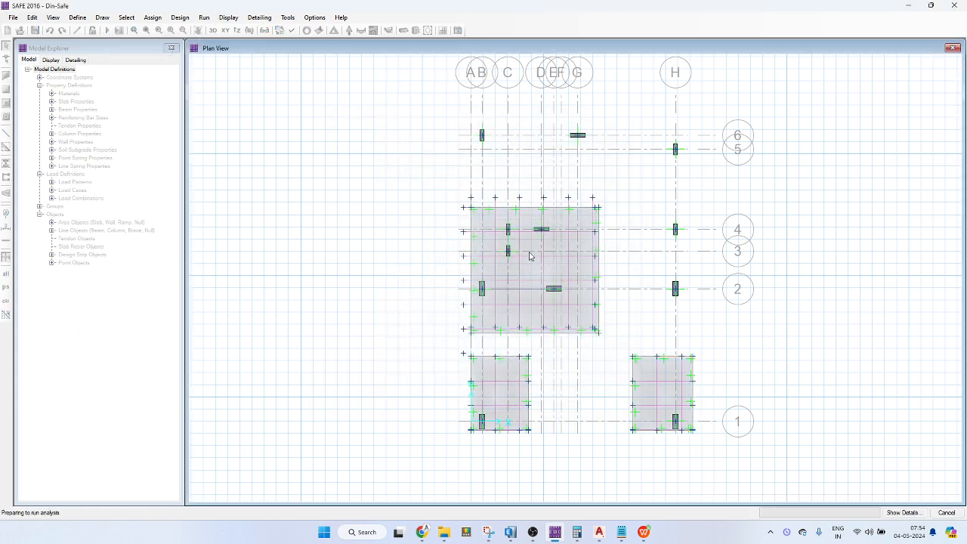
pyautogui.click(428, 30)
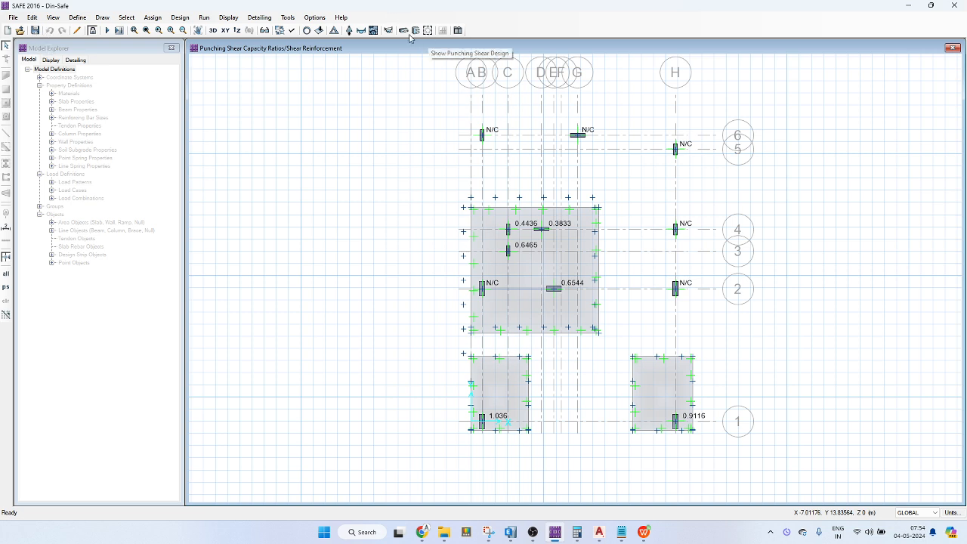
pyautogui.click(349, 30)
pyautogui.click(457, 383)
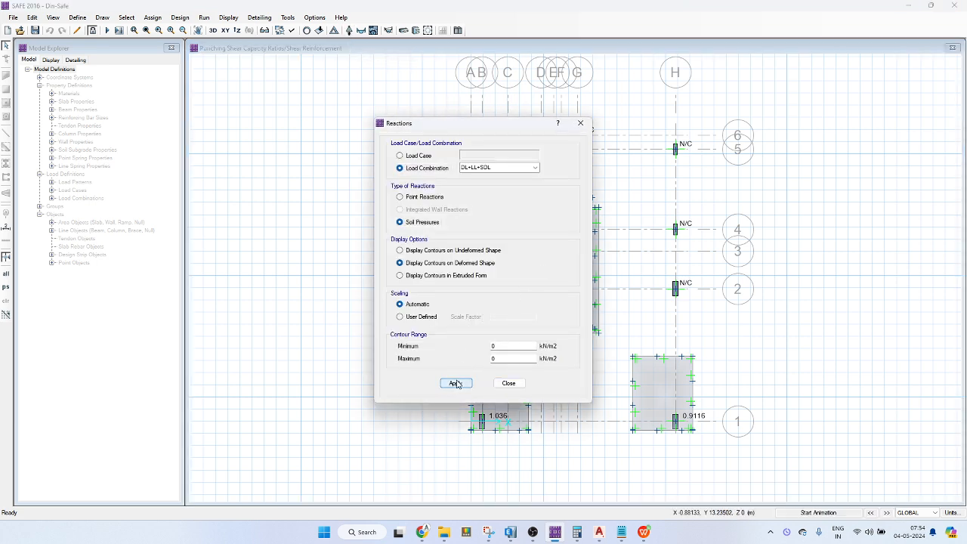
pyautogui.click(508, 383)
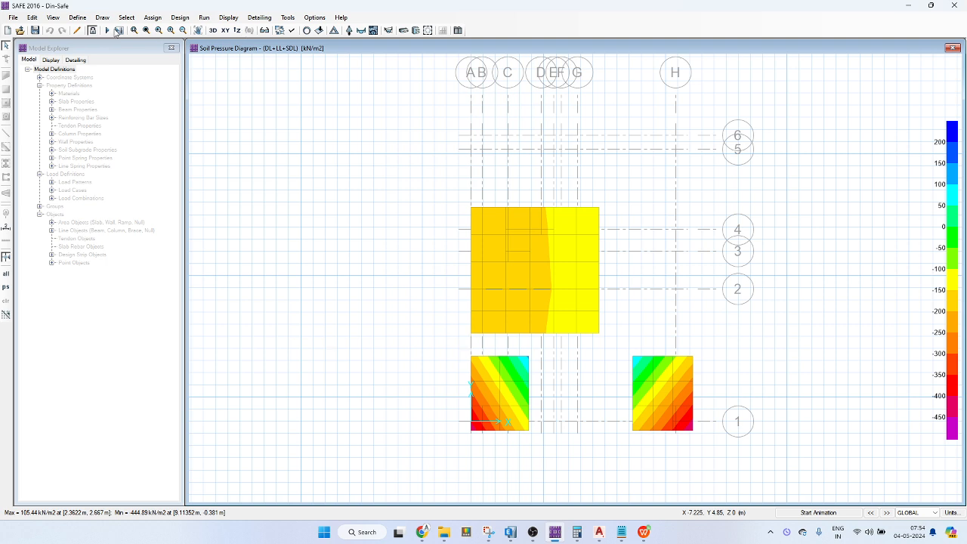
# Unlock the model, rerun the analysis and display the soil pressures for the load combination DL+LL+SDL.
pyautogui.click(92, 31)
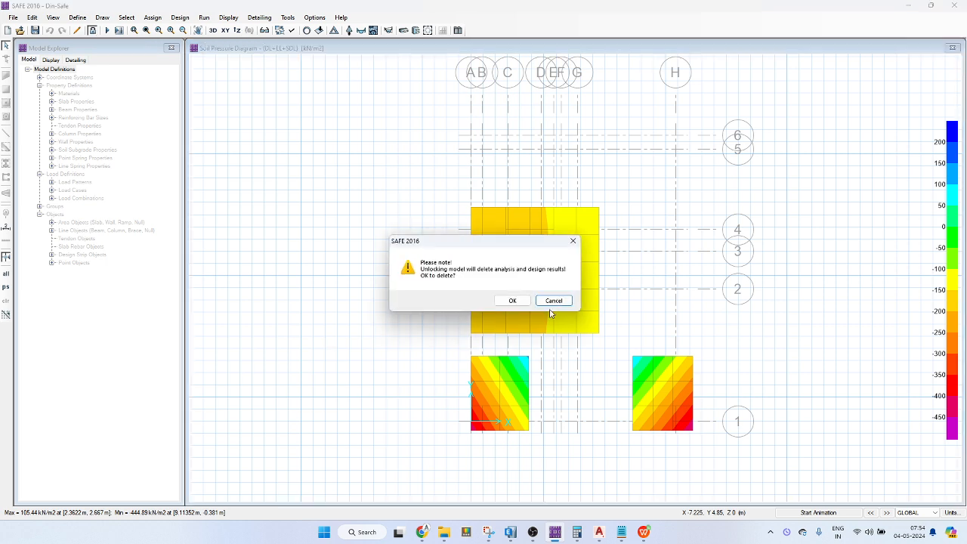
pyautogui.click(511, 300)
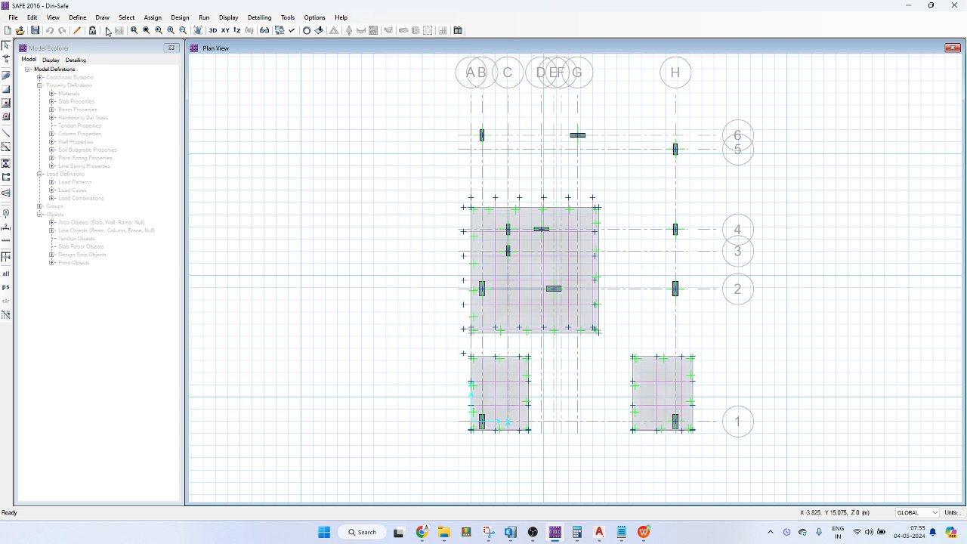
pyautogui.click(107, 31)
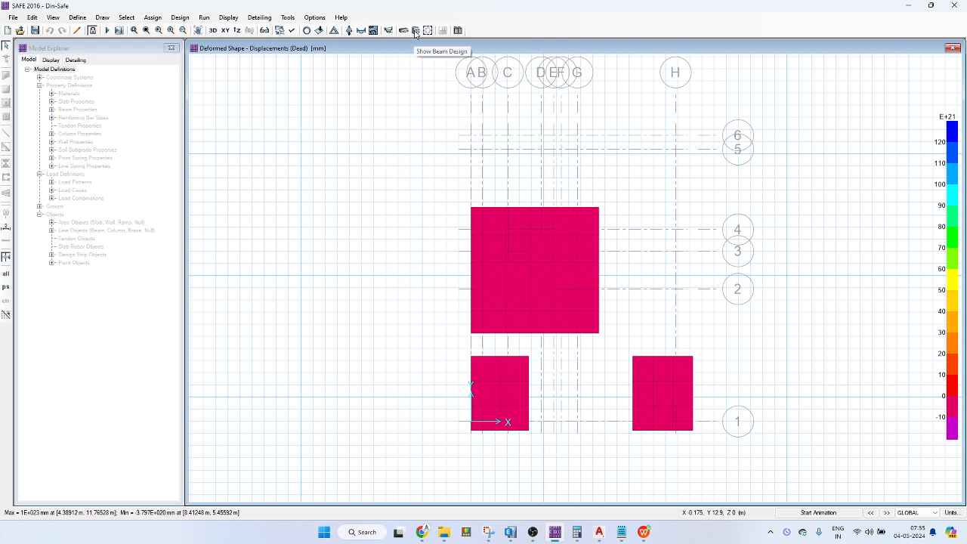
pyautogui.click(228, 18)
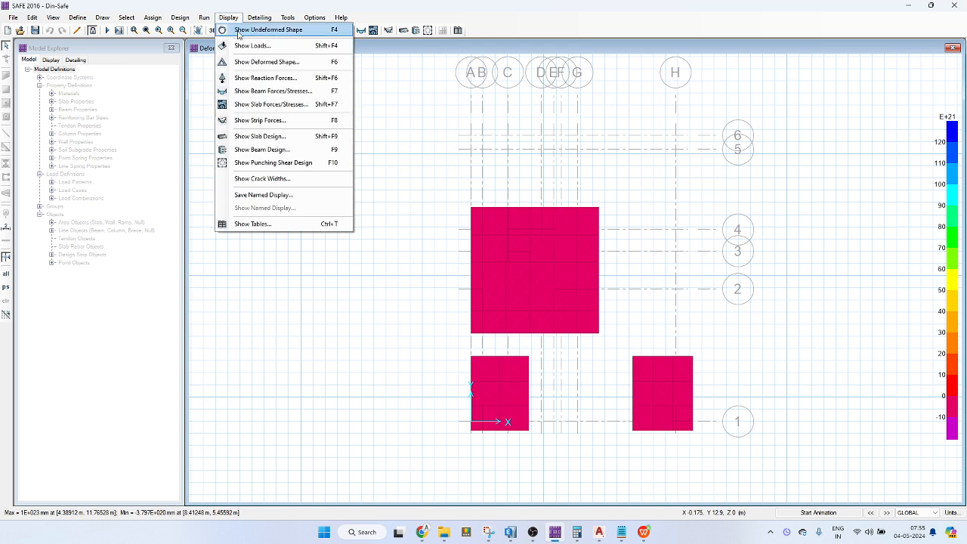
pyautogui.click(265, 78)
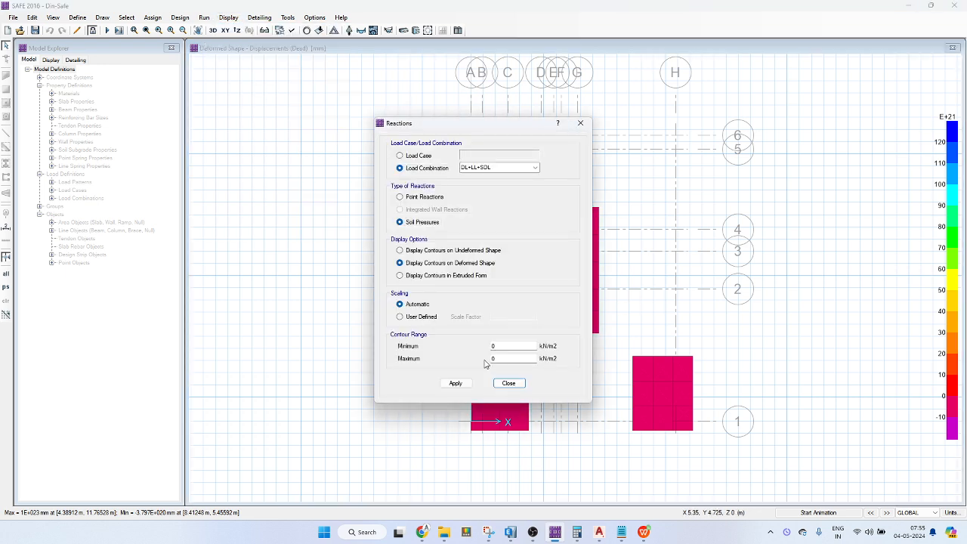
pyautogui.click(457, 383)
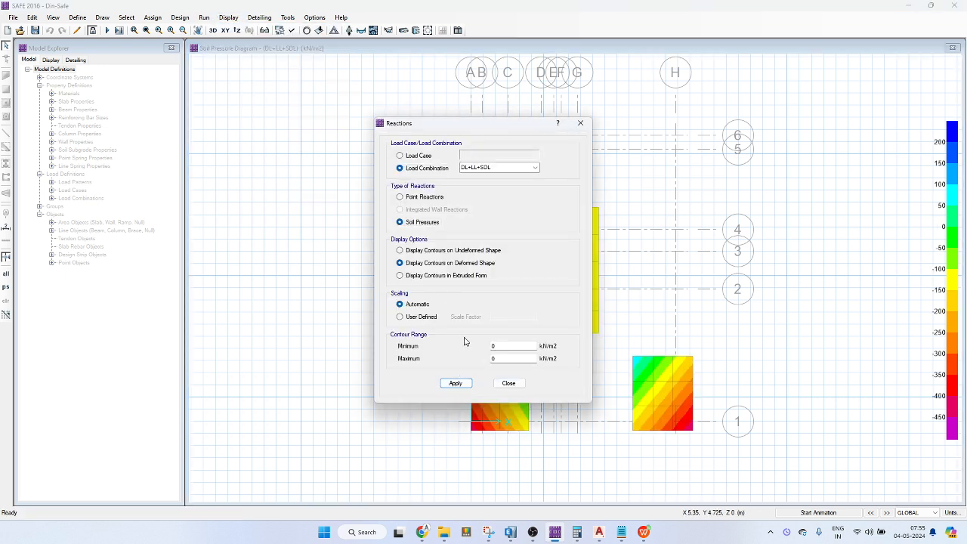
pyautogui.click(509, 383)
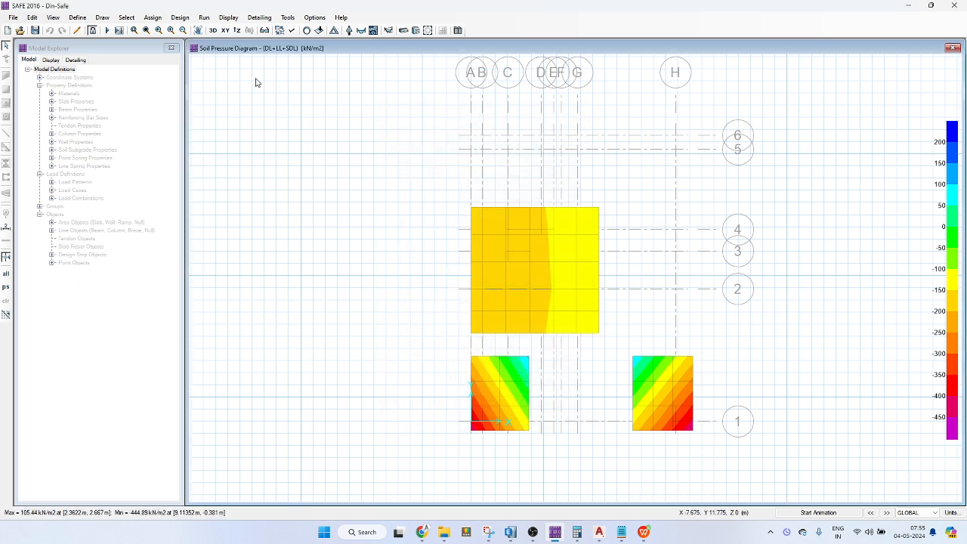
# Display the deformed shape with contours for the load combination DL+LL+SDL.
pyautogui.click(227, 17)
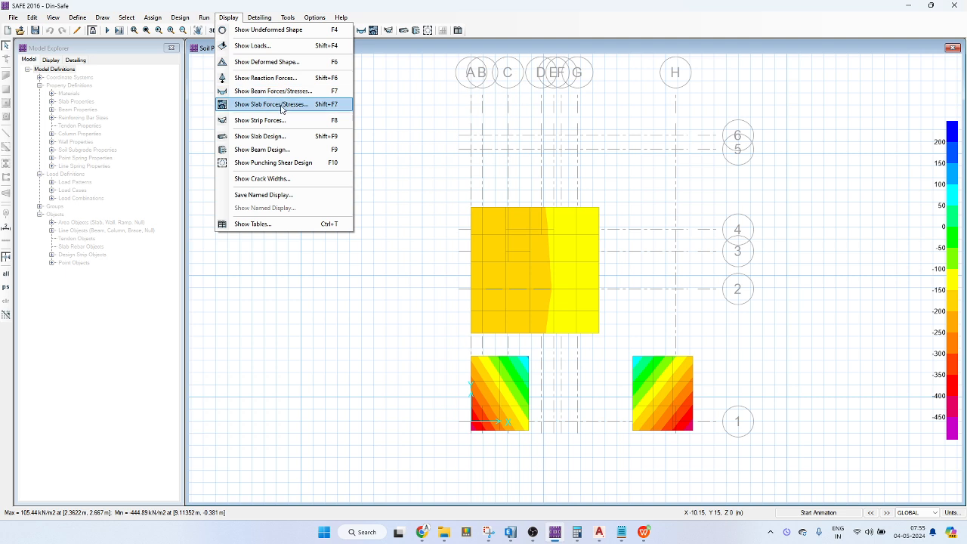
pyautogui.click(280, 62)
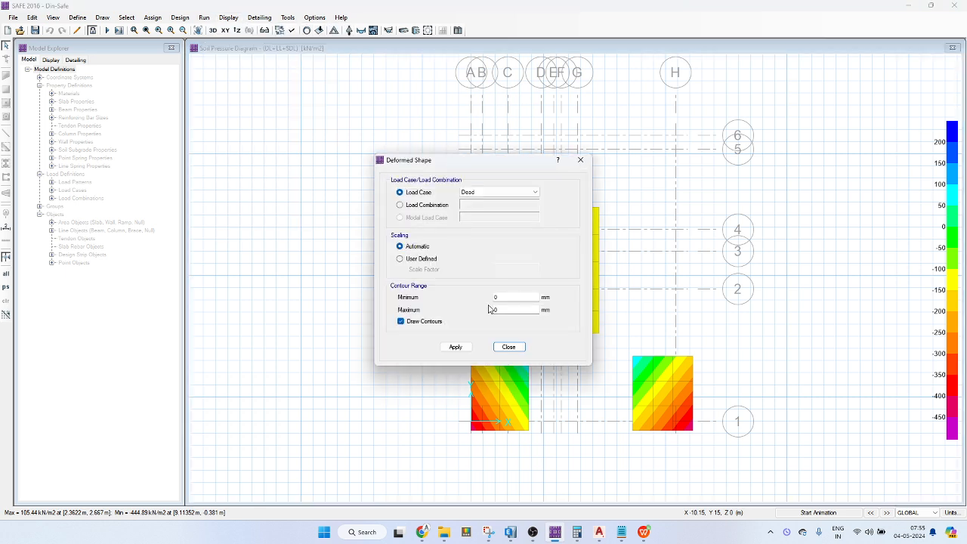
pyautogui.click(428, 205)
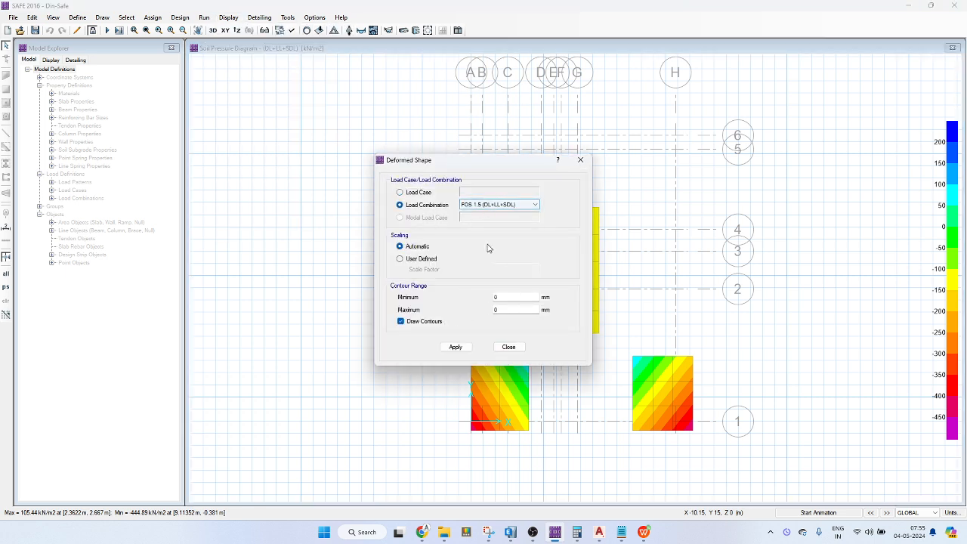
pyautogui.click(487, 206)
pyautogui.click(486, 220)
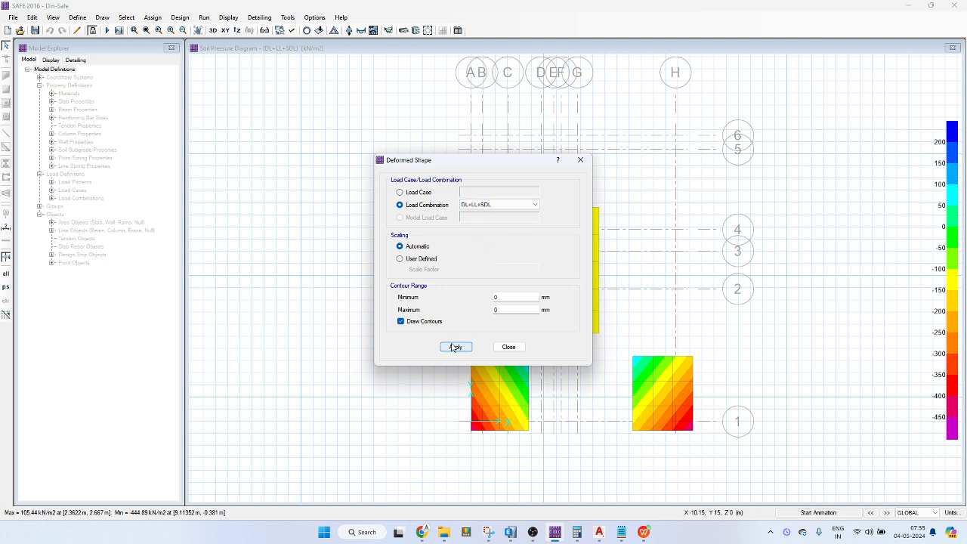
pyautogui.click(454, 347)
pyautogui.click(509, 348)
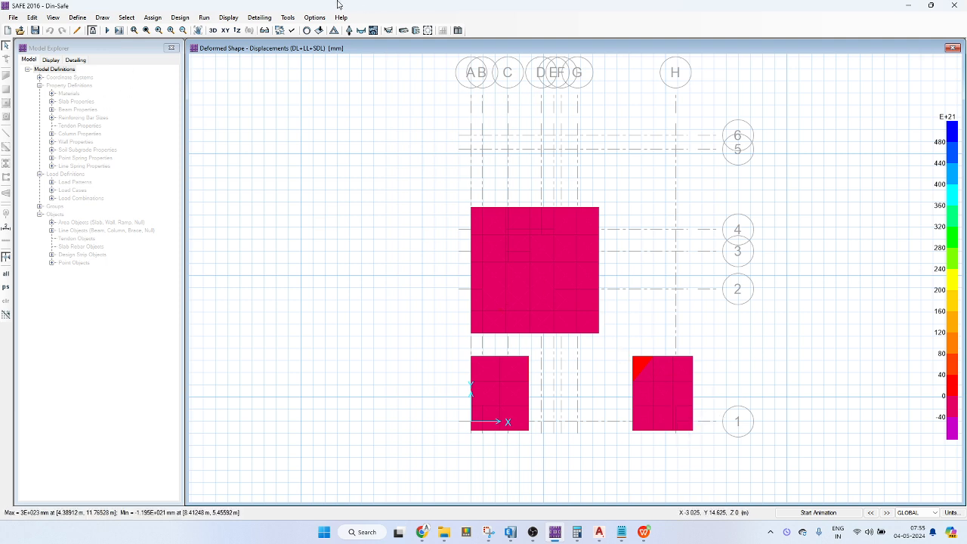
# Display the Layer A strips' top rebar intensity beyond uniform 8 mm bars at 20000 mm spacing, and inspect it across the footings.
pyautogui.click(405, 31)
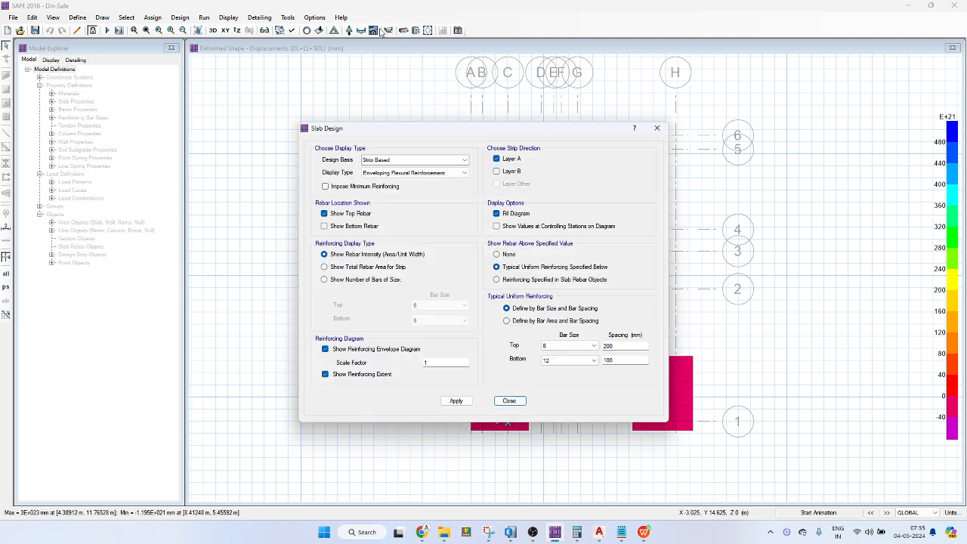
pyautogui.moveTo(464, 131); pyautogui.dragTo(197, 77)
pyautogui.click(190, 345)
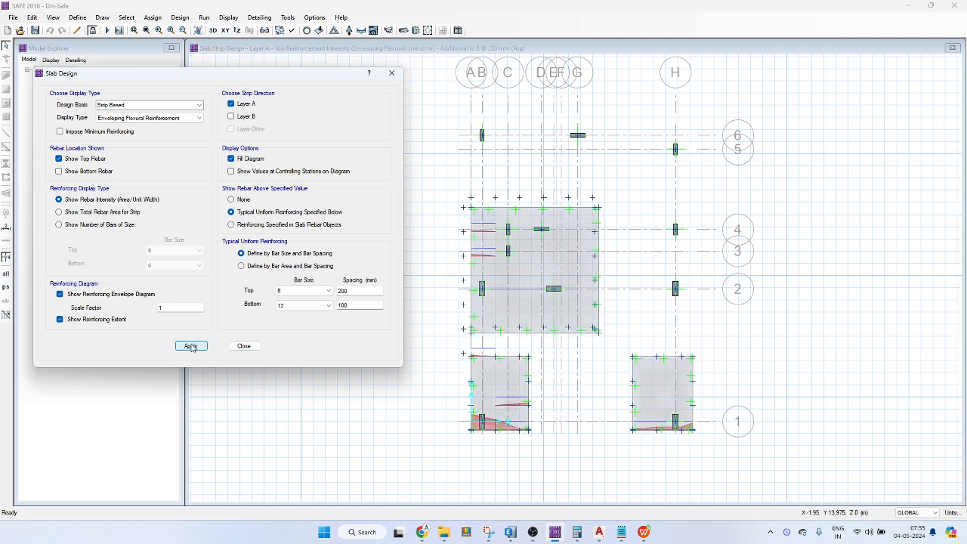
pyautogui.click(351, 290)
pyautogui.write('00')
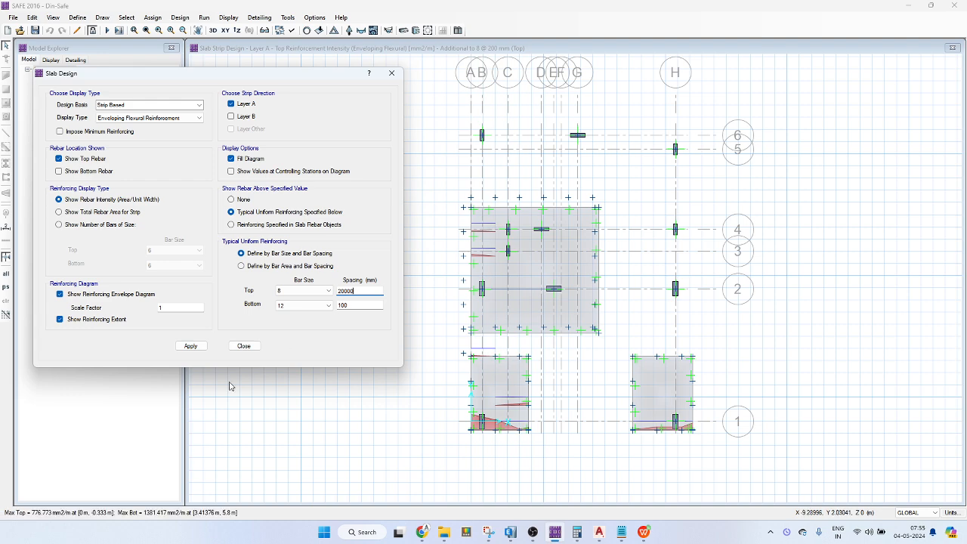
pyautogui.click(190, 345)
pyautogui.moveTo(491, 423)
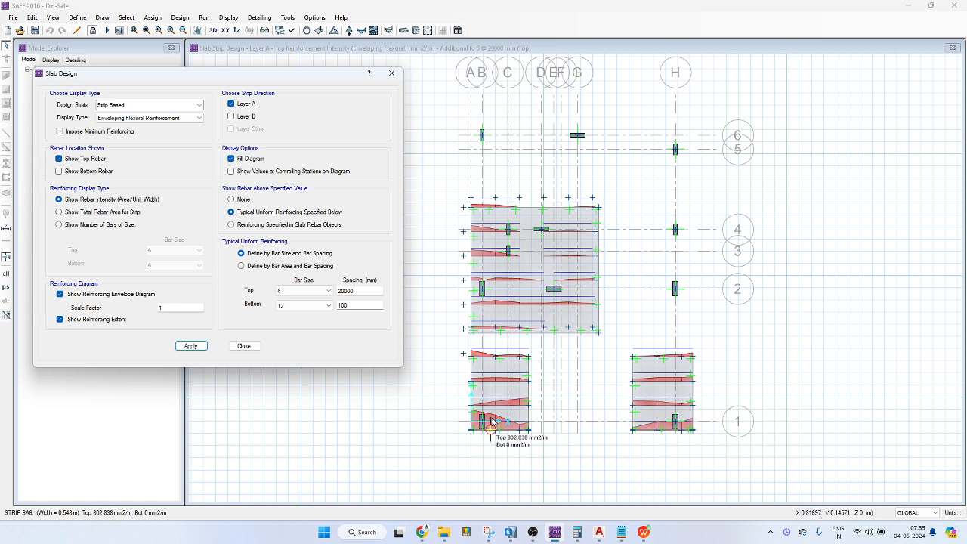
pyautogui.moveTo(676, 430)
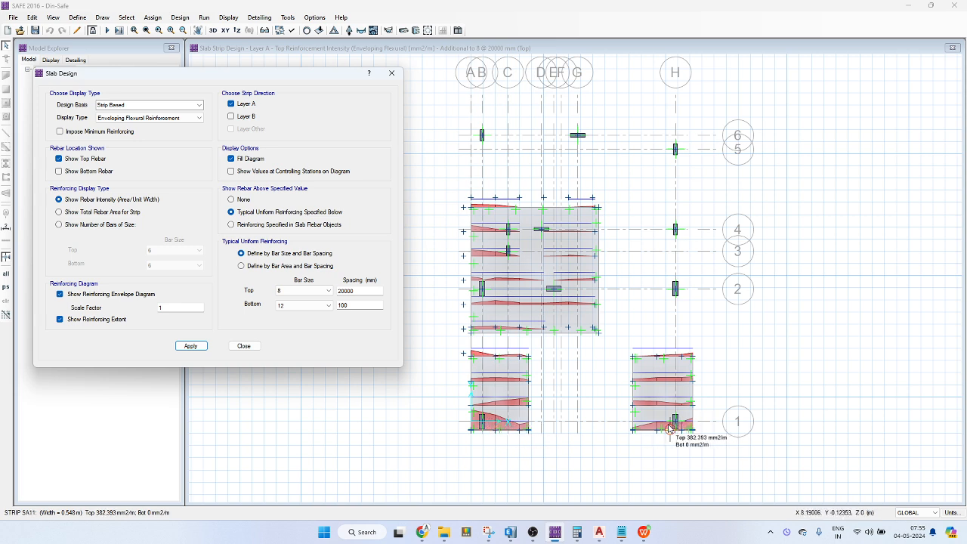
pyautogui.moveTo(660, 397)
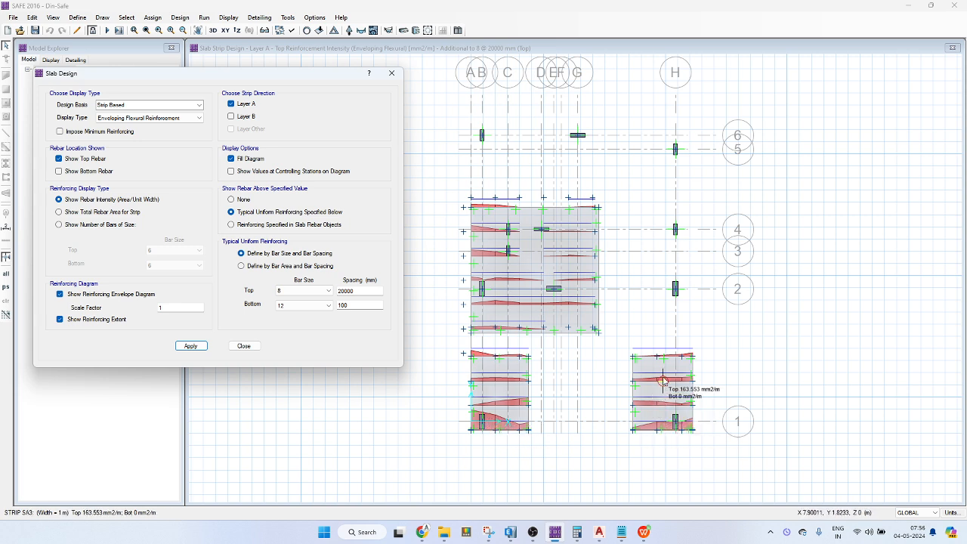
pyautogui.moveTo(490, 357)
pyautogui.moveTo(481, 335)
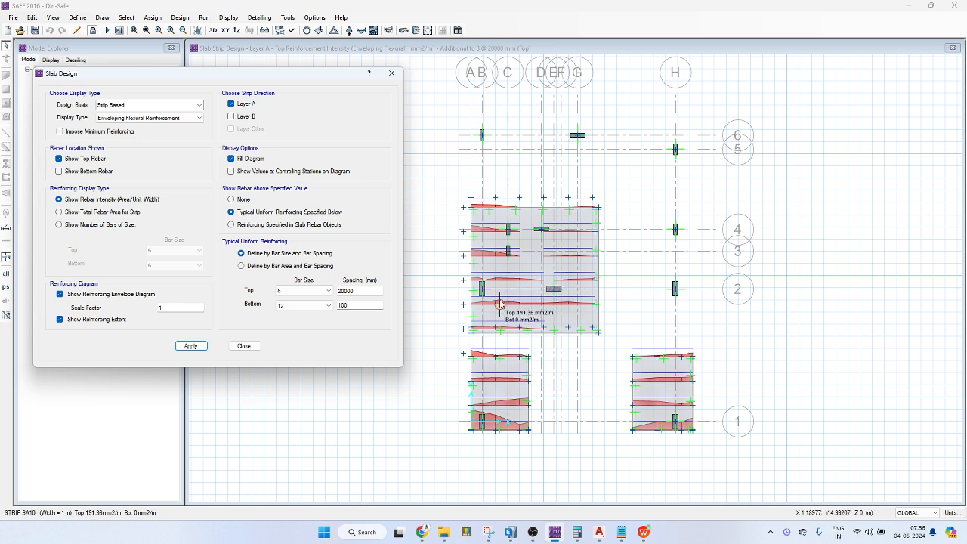
pyautogui.moveTo(498, 305)
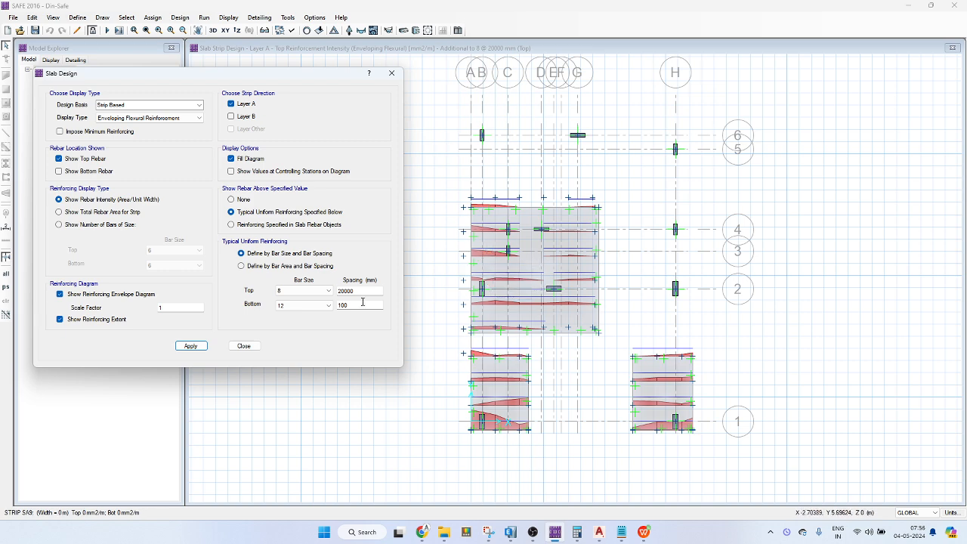
# Try a bar size of 16 for the typical bottom reinforcement in the slab design display, and set it back to 12.
pyautogui.click(304, 306)
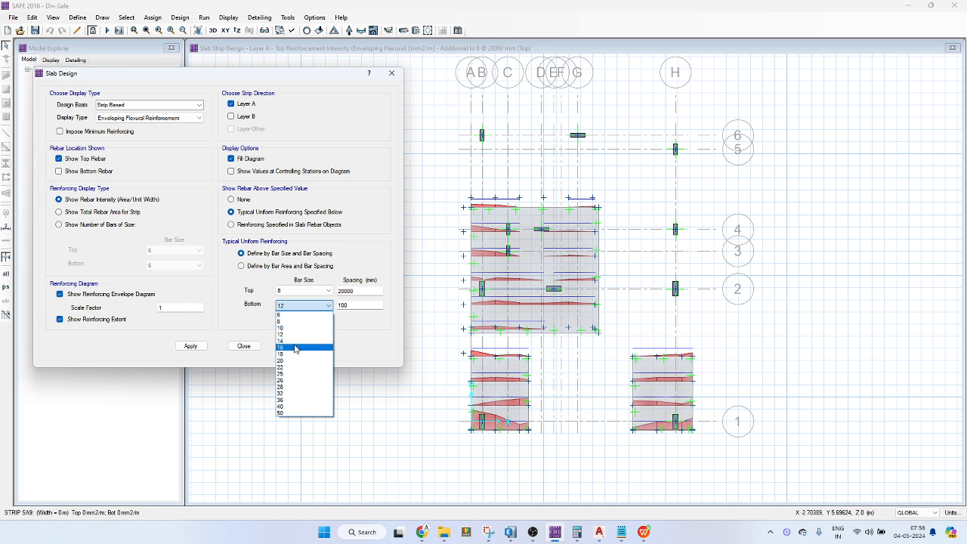
pyautogui.click(295, 347)
pyautogui.click(198, 346)
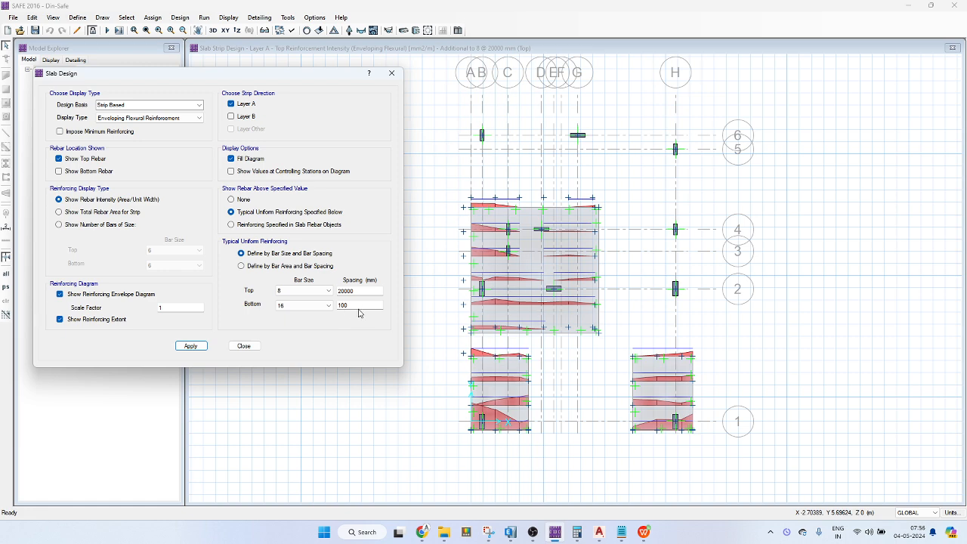
pyautogui.click(290, 305)
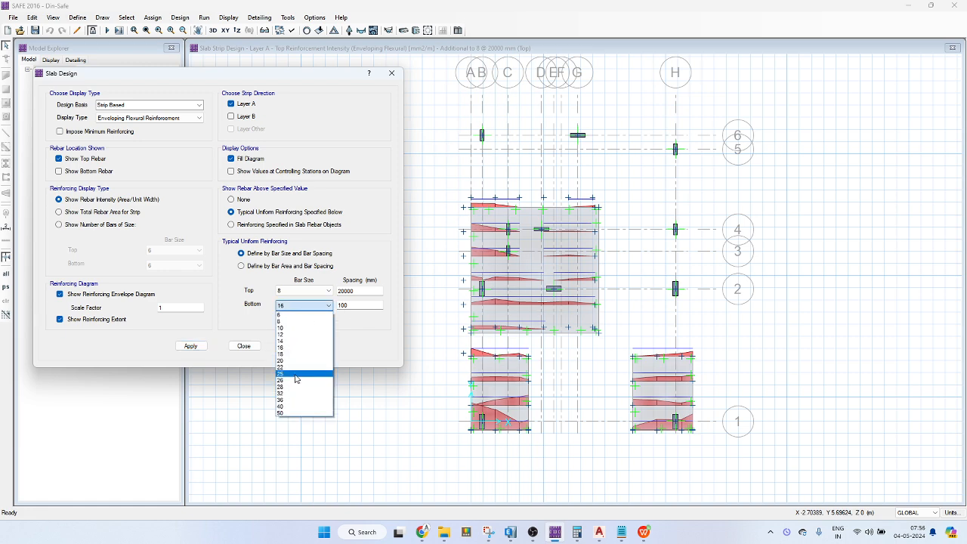
pyautogui.click(290, 334)
pyautogui.click(197, 352)
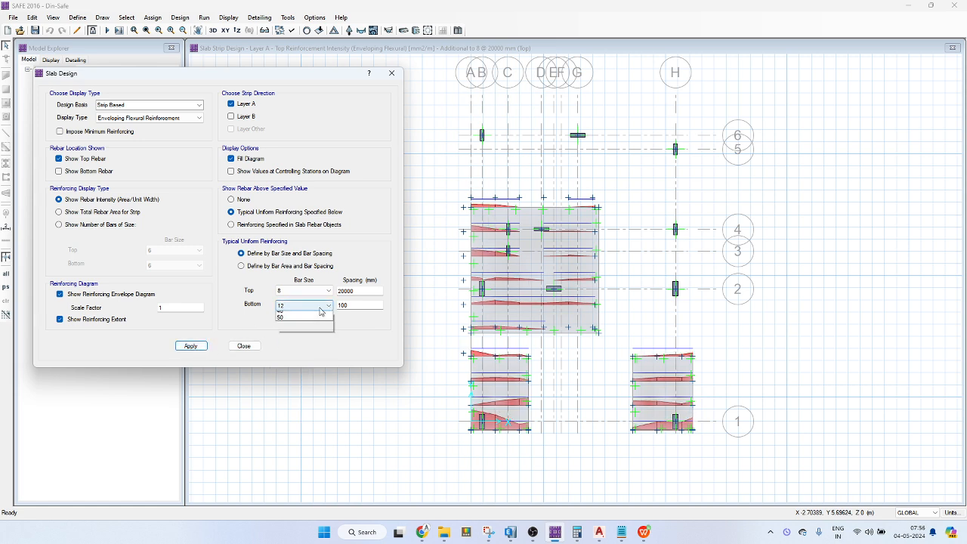
# Examine the top reinforcement diagram of the design strips around the column at grids B and 1.
pyautogui.click(302, 306)
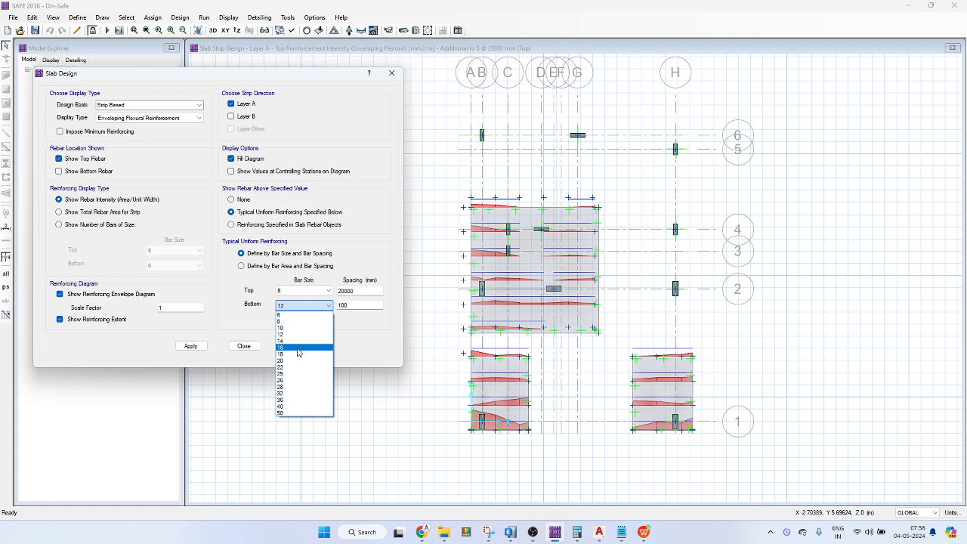
pyautogui.click(489, 427)
pyautogui.click(496, 427)
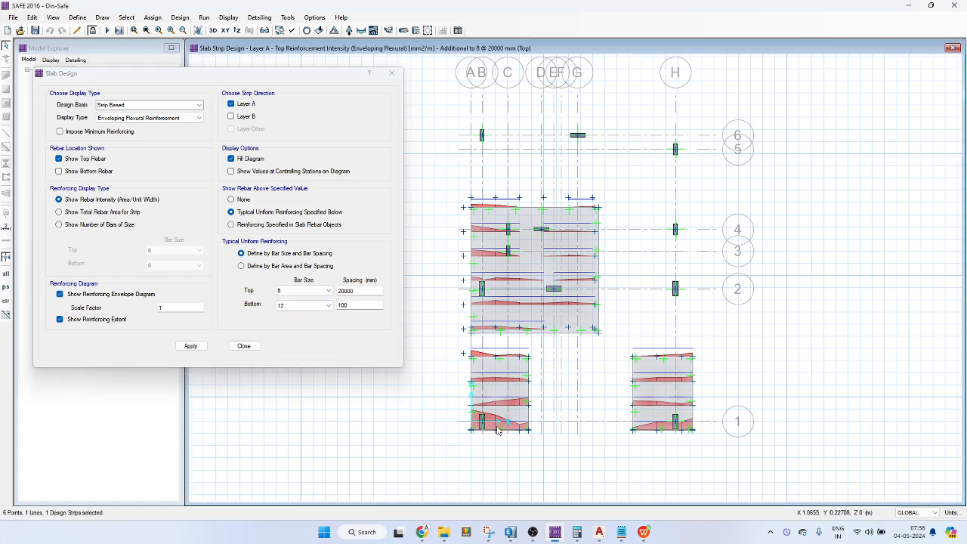
pyautogui.click(494, 421)
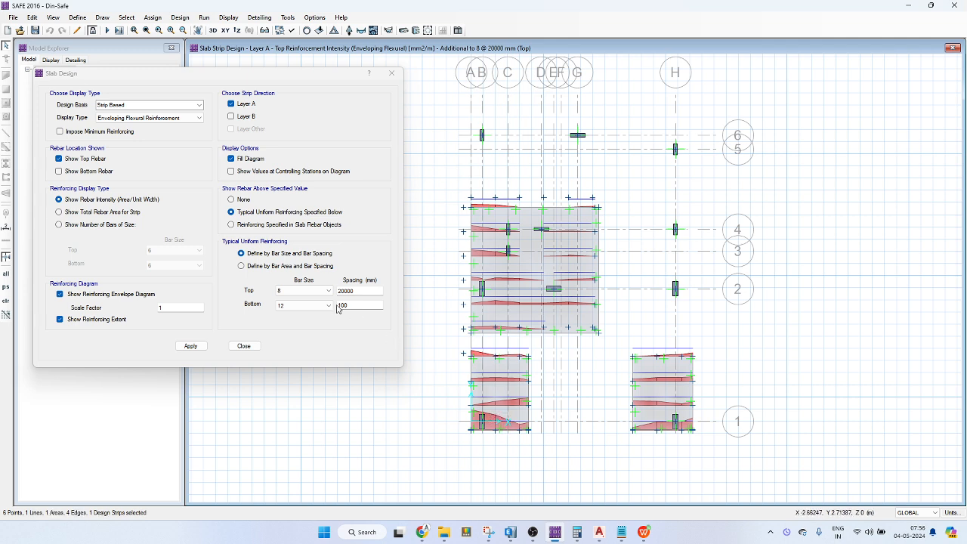
pyautogui.click(485, 416)
pyautogui.click(205, 348)
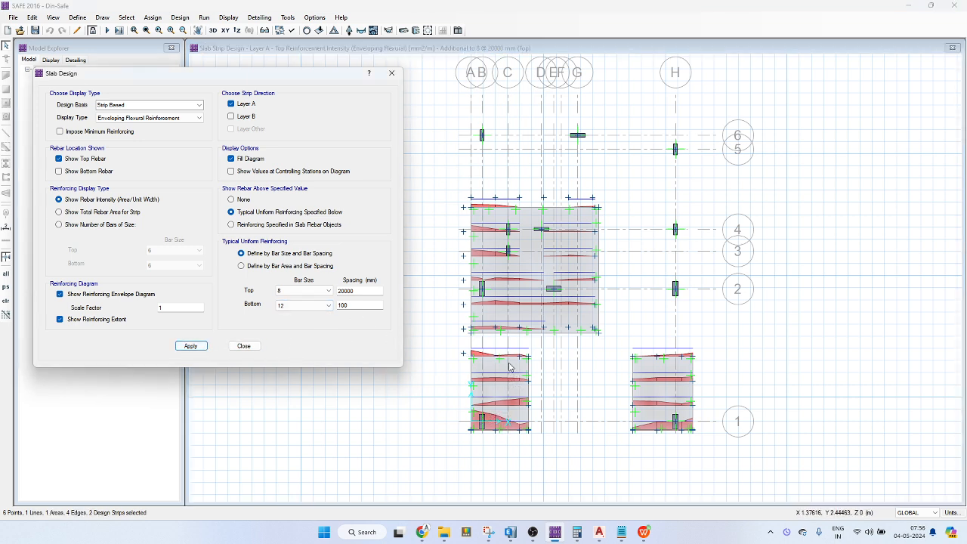
# Switch the Layer A slab design display from top rebar to bottom rebar.
pyautogui.click(89, 171)
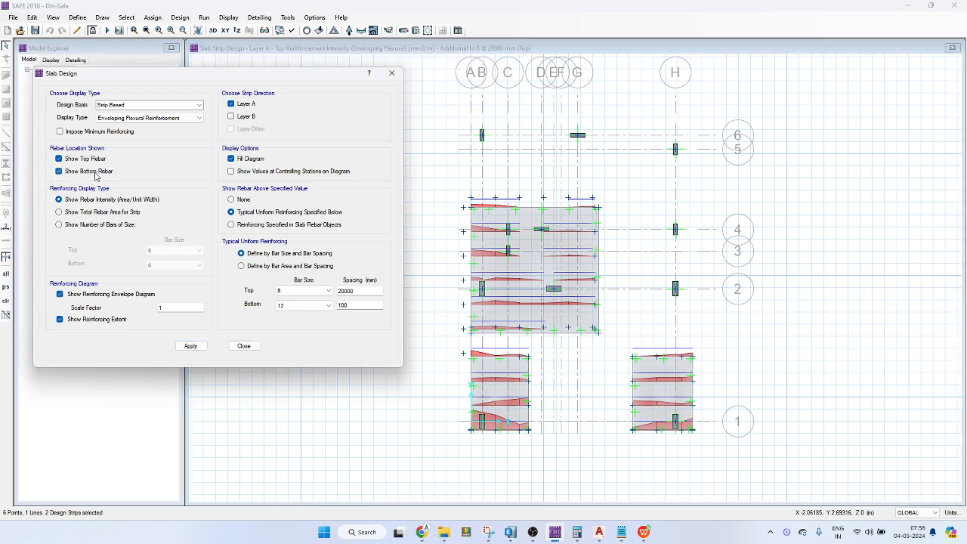
pyautogui.click(90, 160)
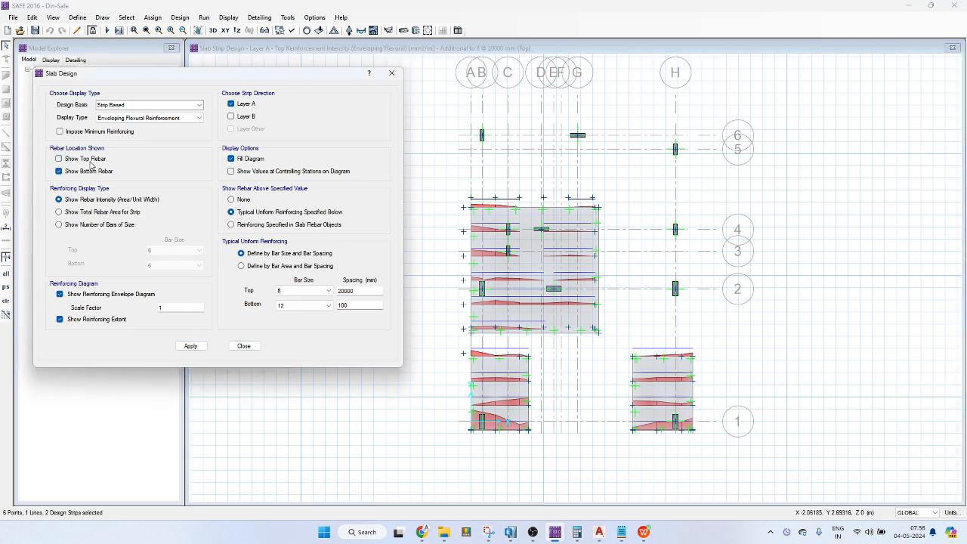
pyautogui.click(190, 346)
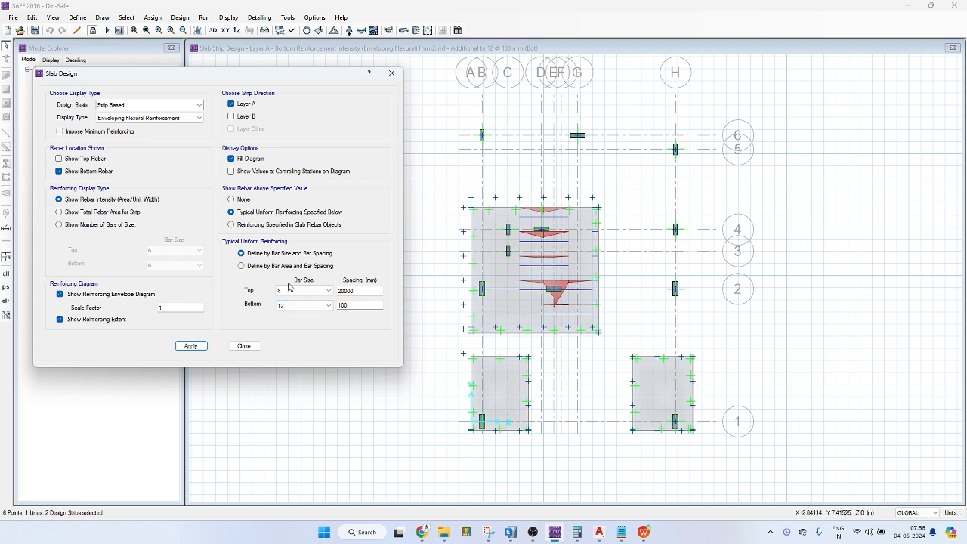
# Set the typical bottom reinforcement spacing to 200 mm, and inspect the additional bottom rebar at the footing at grids H and 1 and the large footing.
pyautogui.doubleClick(344, 304)
pyautogui.write('200')
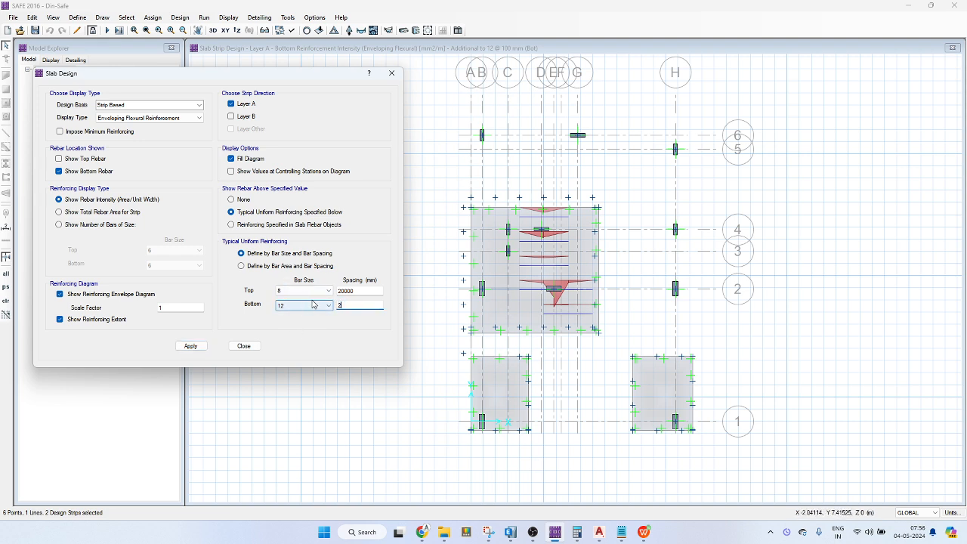
pyautogui.click(193, 347)
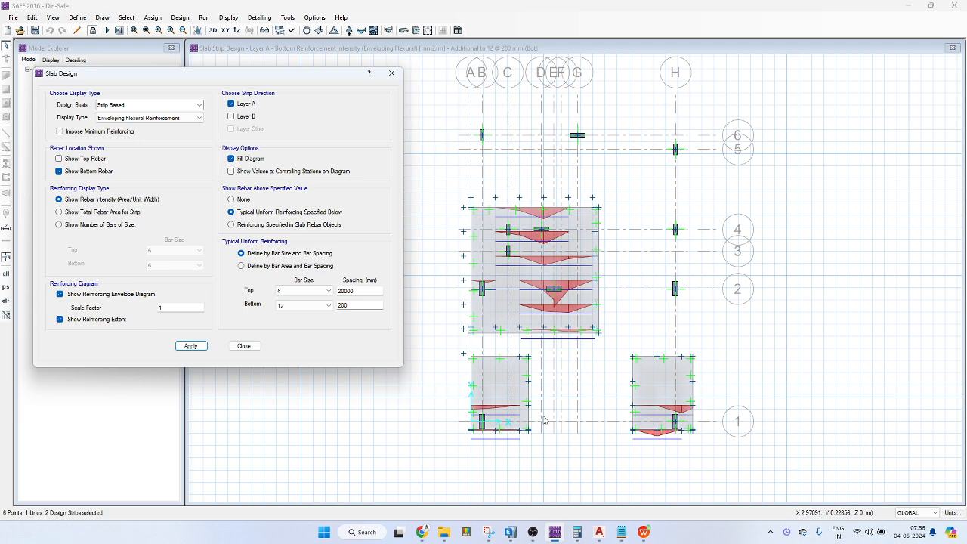
pyautogui.click(675, 408)
pyautogui.click(674, 408)
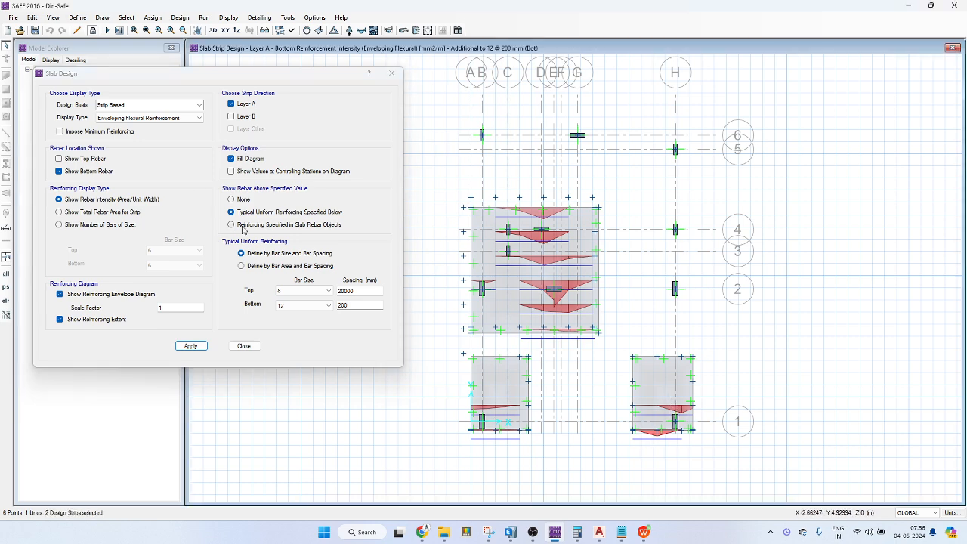
pyautogui.click(542, 313)
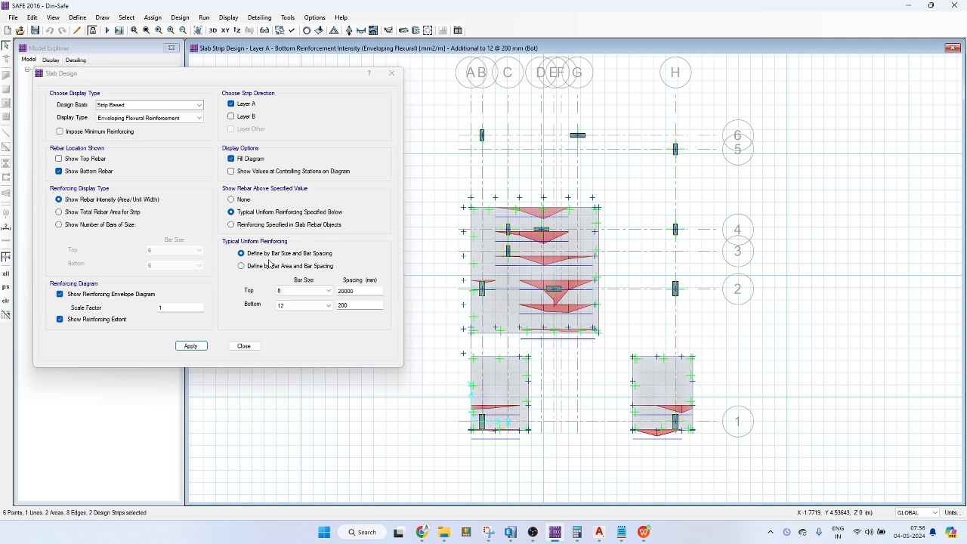
# Show the values at controlling stations on the Layer A bottom reinforcement diagram.
pyautogui.click(260, 173)
pyautogui.click(190, 345)
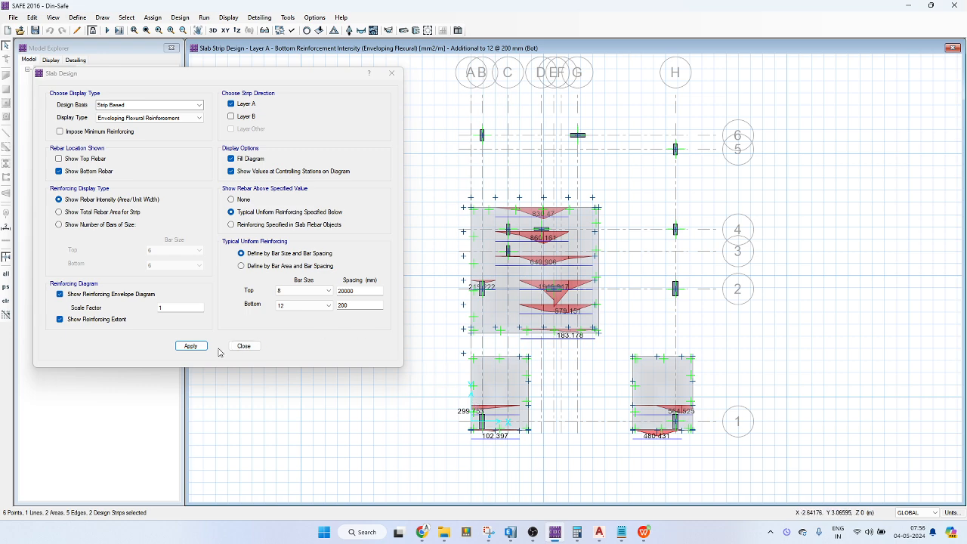
pyautogui.click(243, 344)
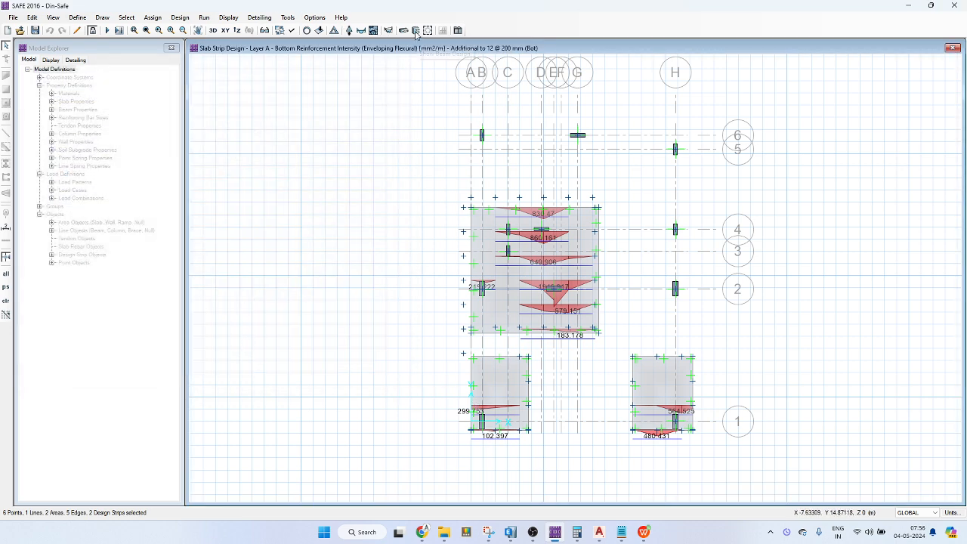
# Display the beam design's enveloping longitudinal rebar with values, and examine the beam on grid 2 in the large footing.
pyautogui.click(416, 31)
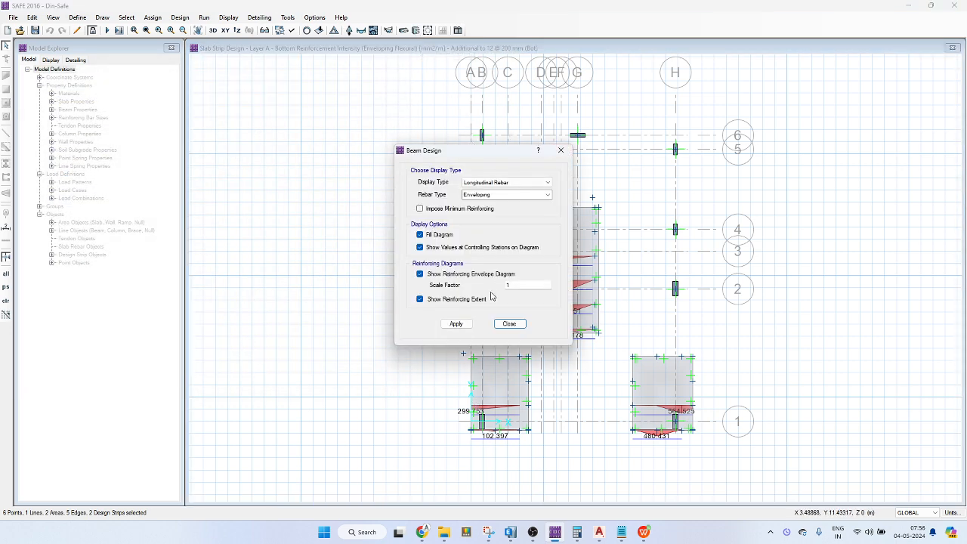
pyautogui.click(455, 323)
pyautogui.moveTo(494, 154); pyautogui.dragTo(191, 112)
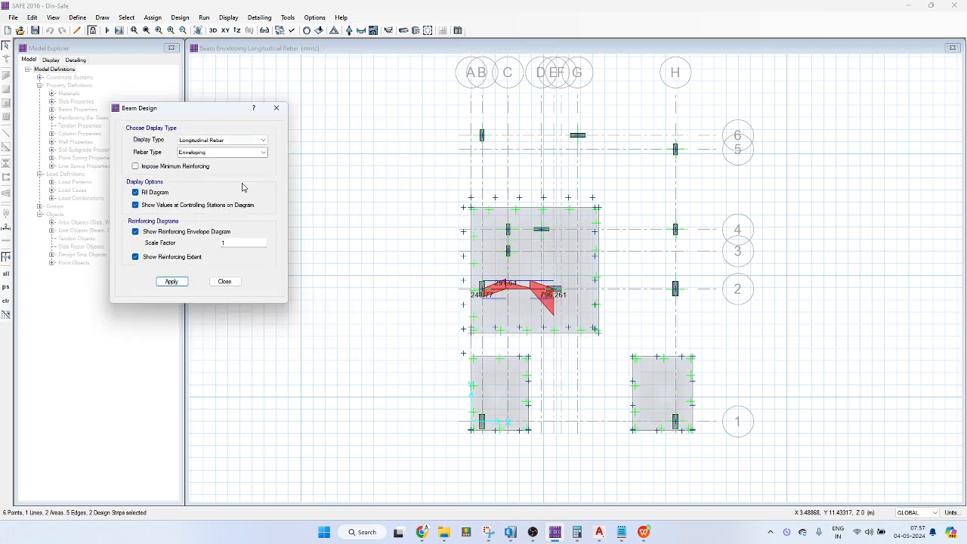
pyautogui.click(225, 281)
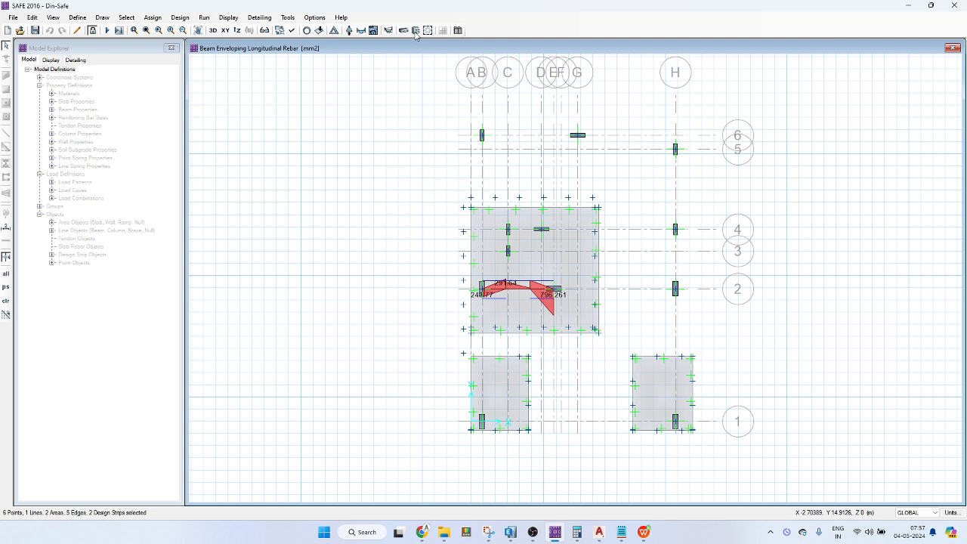
# Return to the strip-based slab design display and switch the bottom reinforcement diagram from Layer A to Layer B.
pyautogui.click(403, 30)
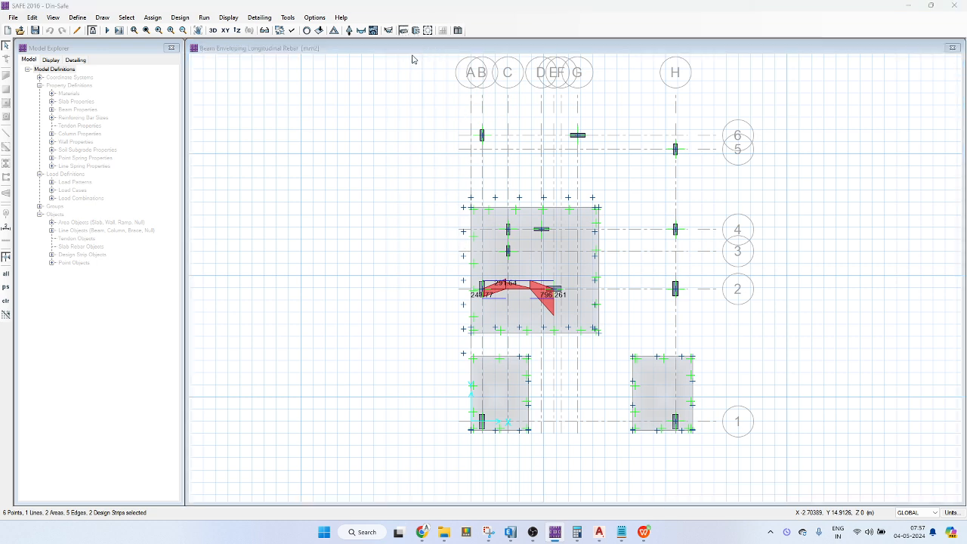
pyautogui.moveTo(398, 130); pyautogui.dragTo(127, 70)
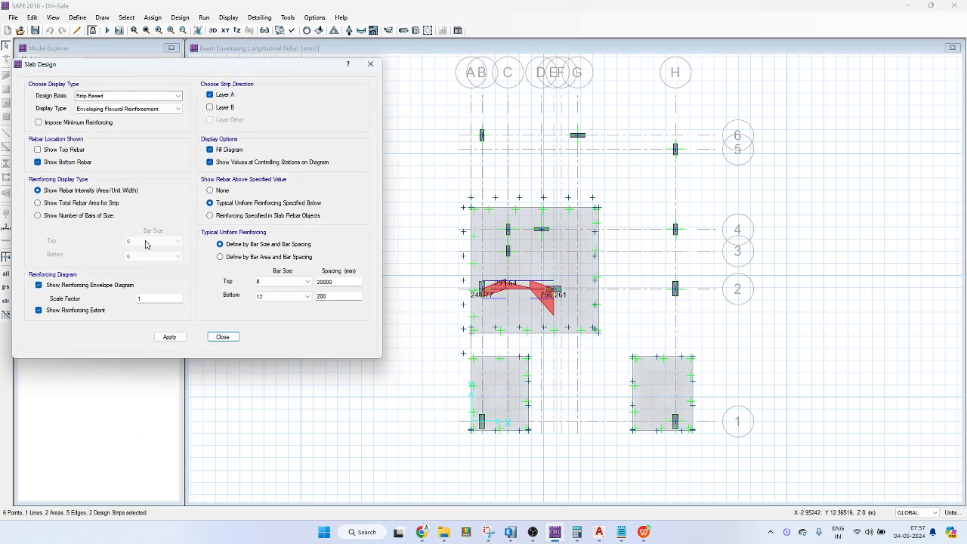
pyautogui.click(170, 337)
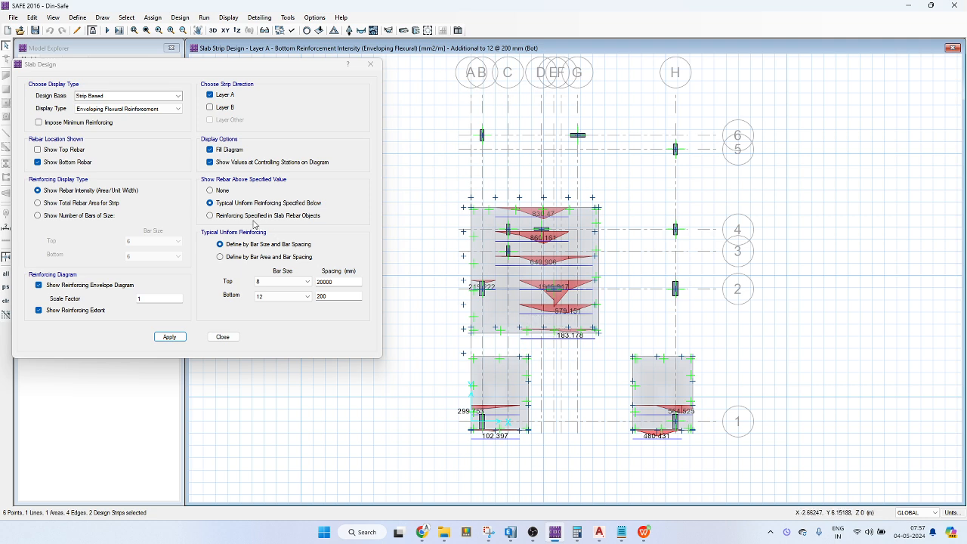
pyautogui.click(211, 108)
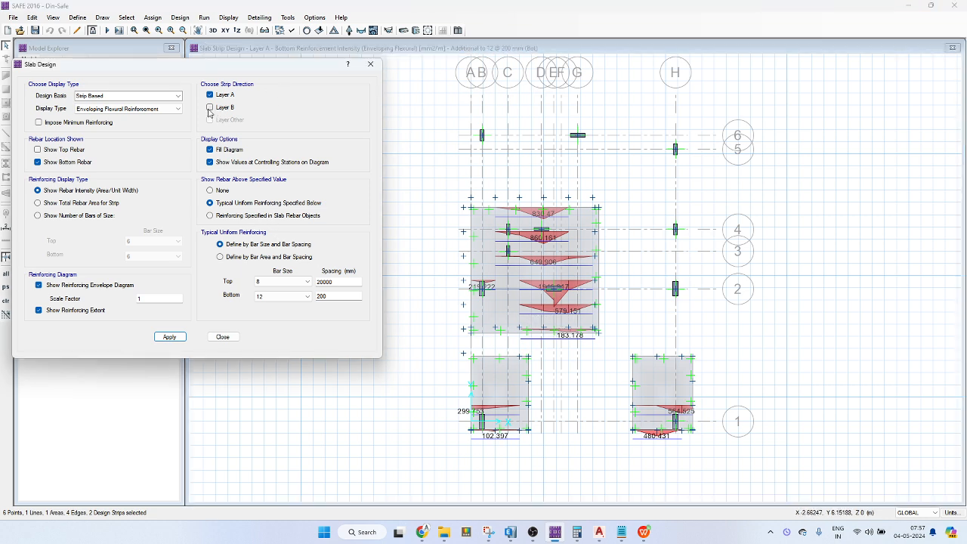
pyautogui.click(209, 95)
pyautogui.click(178, 338)
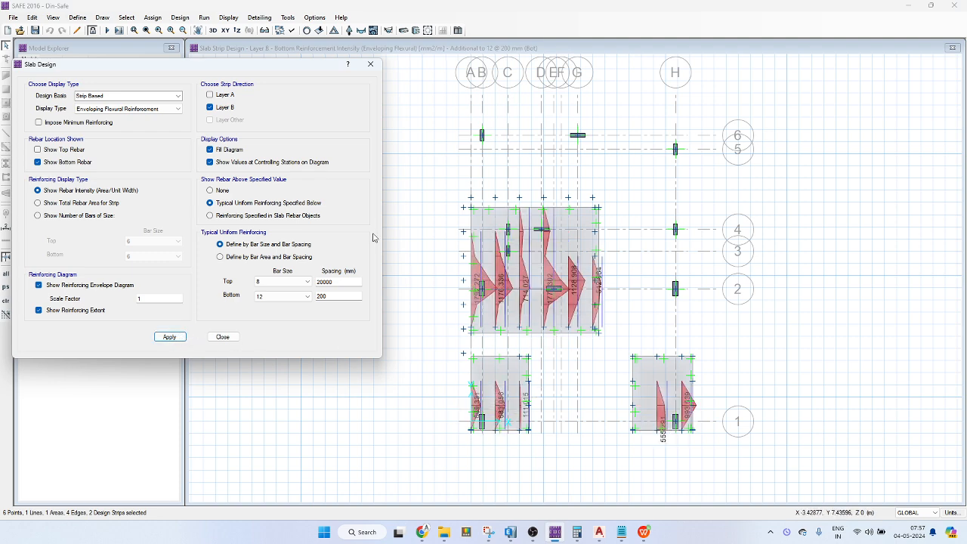
# Try a typical bottom reinforcement of bar size 12 at 150 mm spacing for the Layer B strips.
pyautogui.click(287, 296)
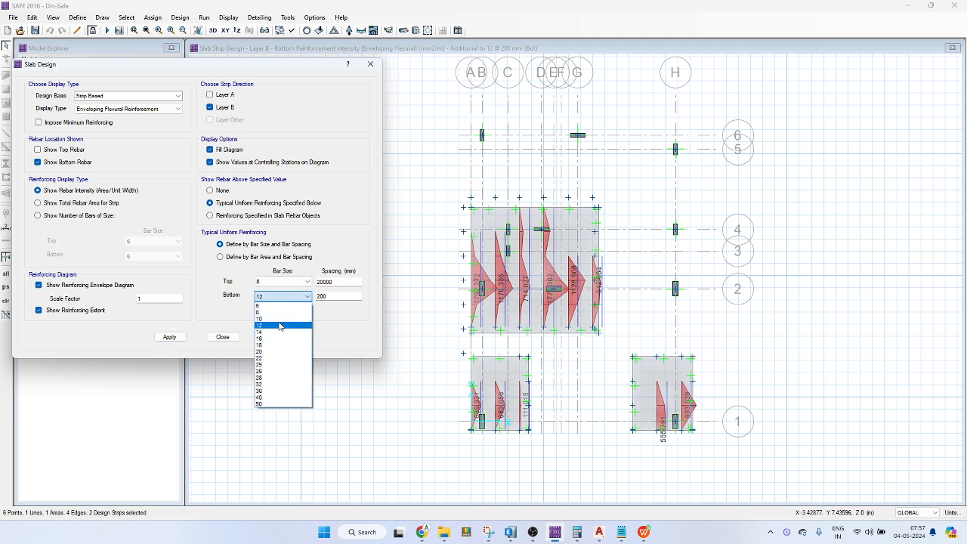
pyautogui.click(279, 325)
pyautogui.press('Tab')
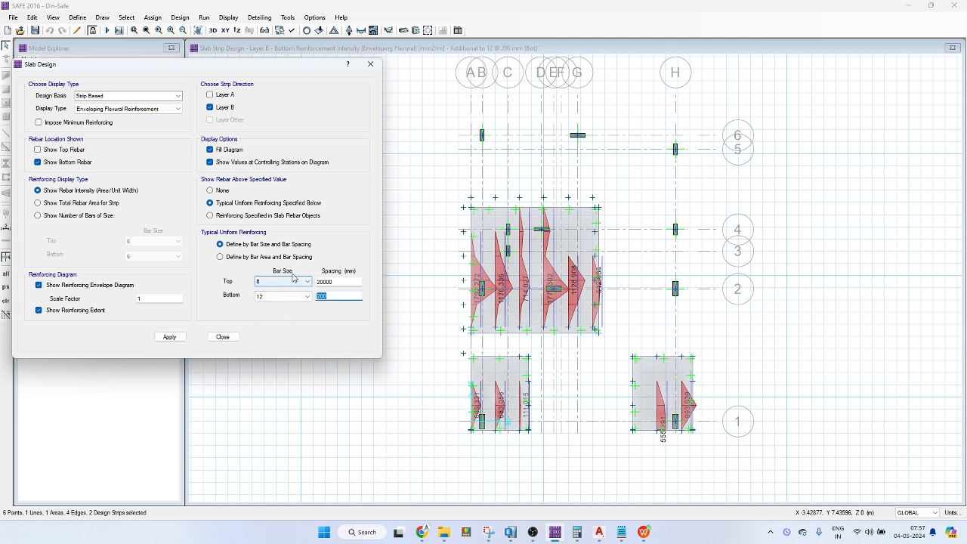
pyautogui.write('150')
pyautogui.click(174, 336)
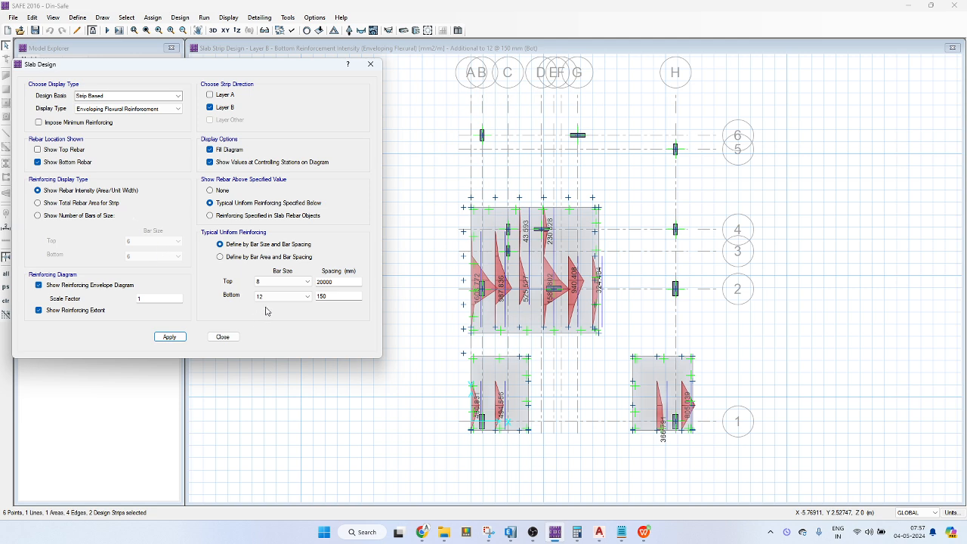
# Try a bottom bar size of 16 for the Layer B strips, first at 150 mm spacing and then at 200 mm.
pyautogui.click(269, 296)
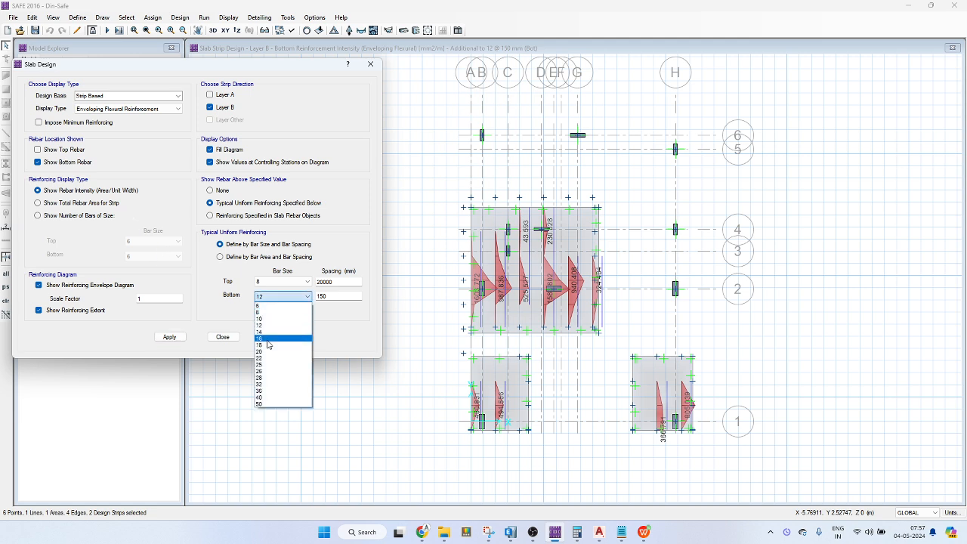
pyautogui.click(267, 339)
pyautogui.click(170, 337)
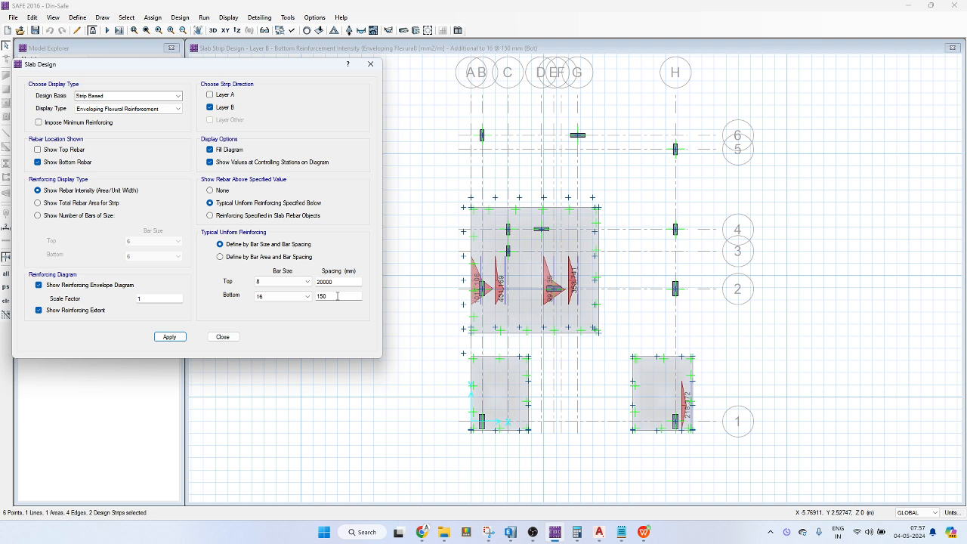
pyautogui.moveTo(337, 297); pyautogui.dragTo(309, 308)
pyautogui.write('200')
pyautogui.click(169, 337)
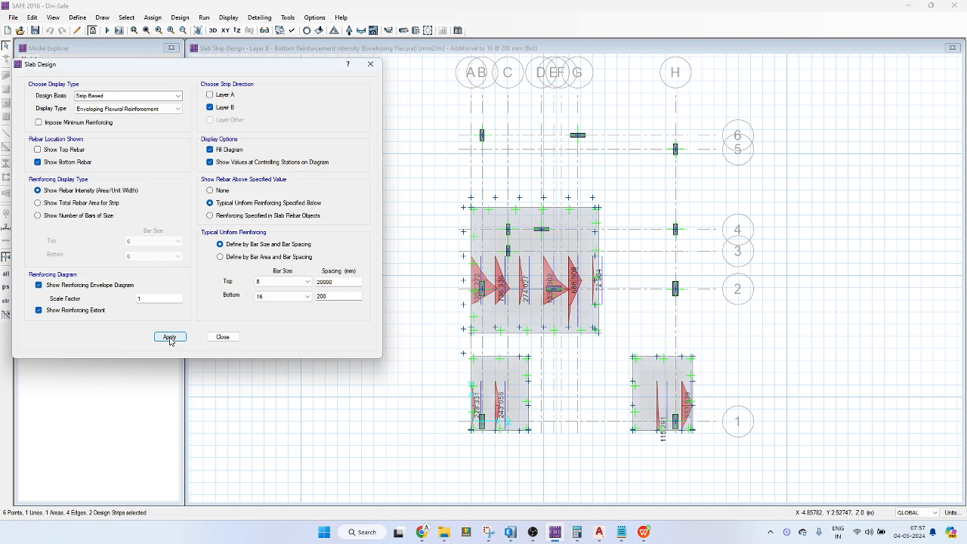
# Compare the Layer B additional bottom reinforcement for bar sizes 12 and 16 at 200 mm spacing.
pyautogui.click(271, 297)
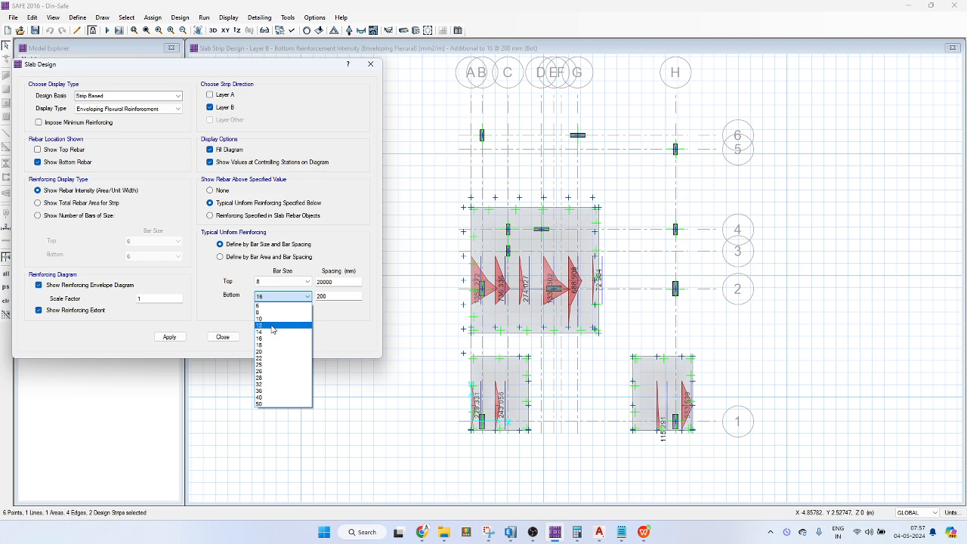
pyautogui.click(272, 326)
pyautogui.click(178, 338)
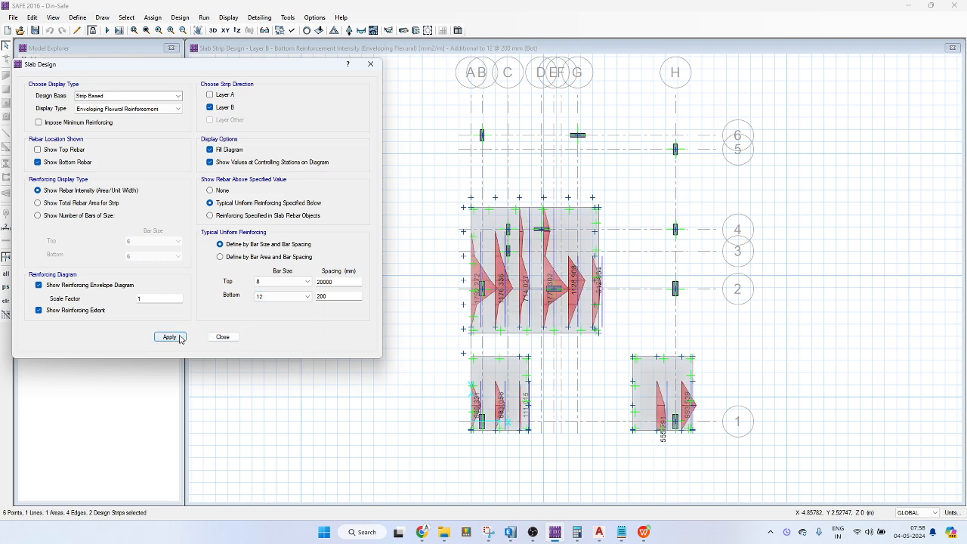
pyautogui.click(281, 296)
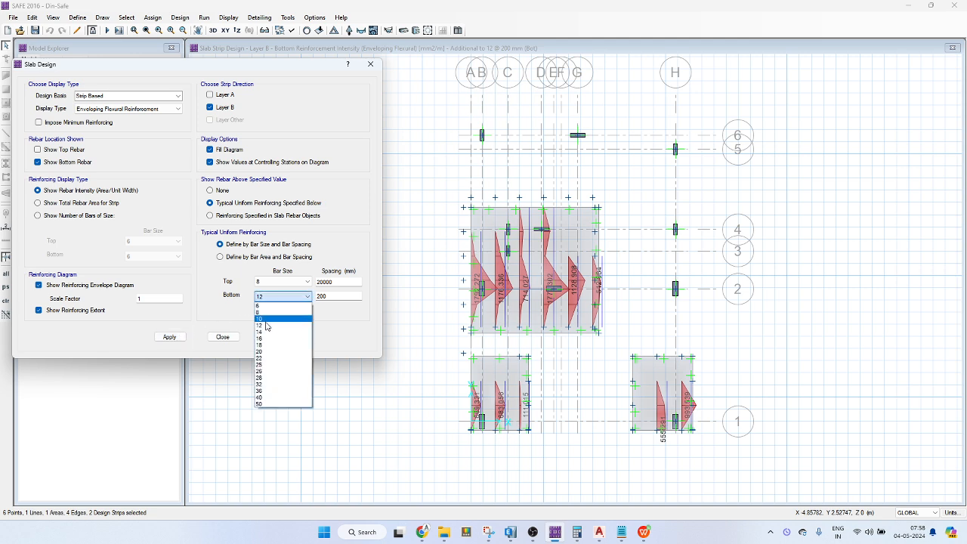
pyautogui.click(272, 333)
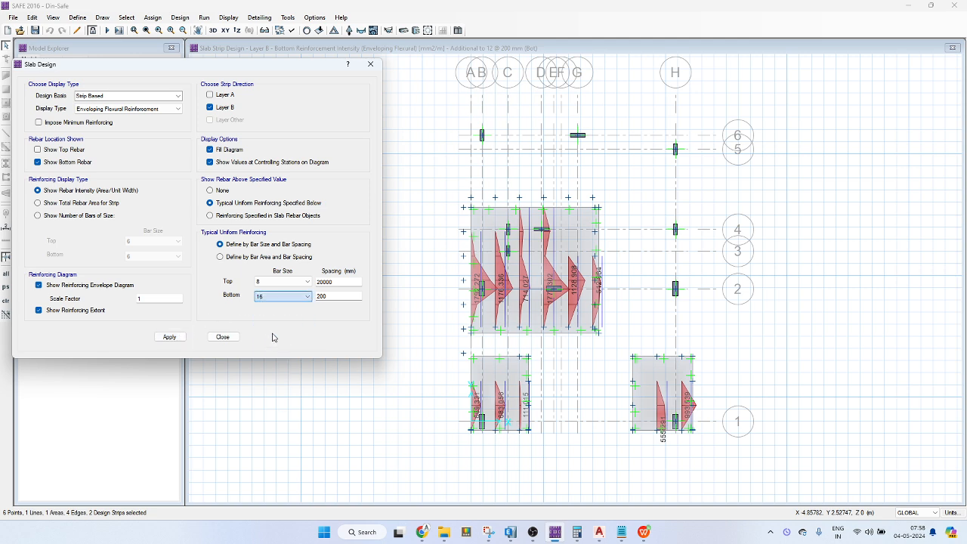
pyautogui.click(179, 337)
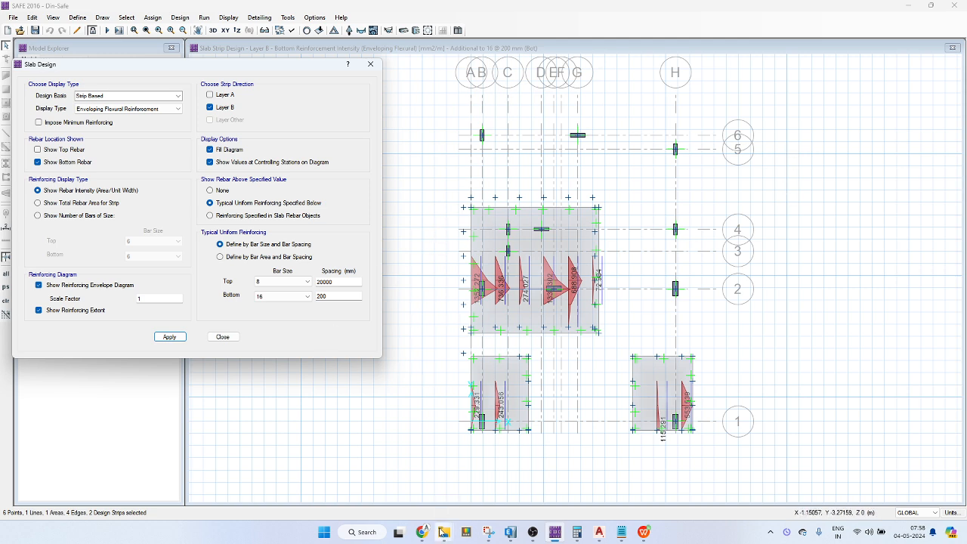
# Check the slab property assigned to the footing at grids B and 1.
pyautogui.moveTo(442, 532)
pyautogui.moveTo(488, 533)
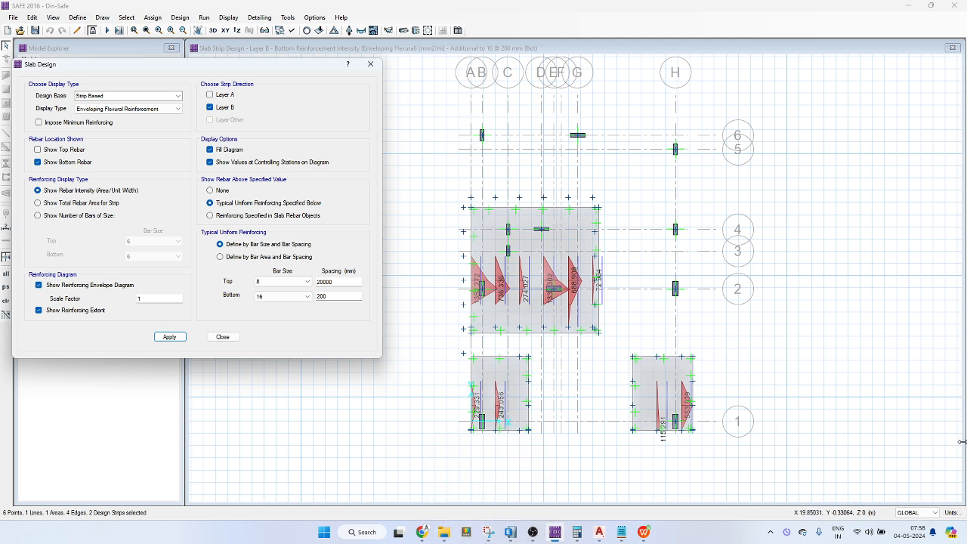
pyautogui.rightClick(498, 373)
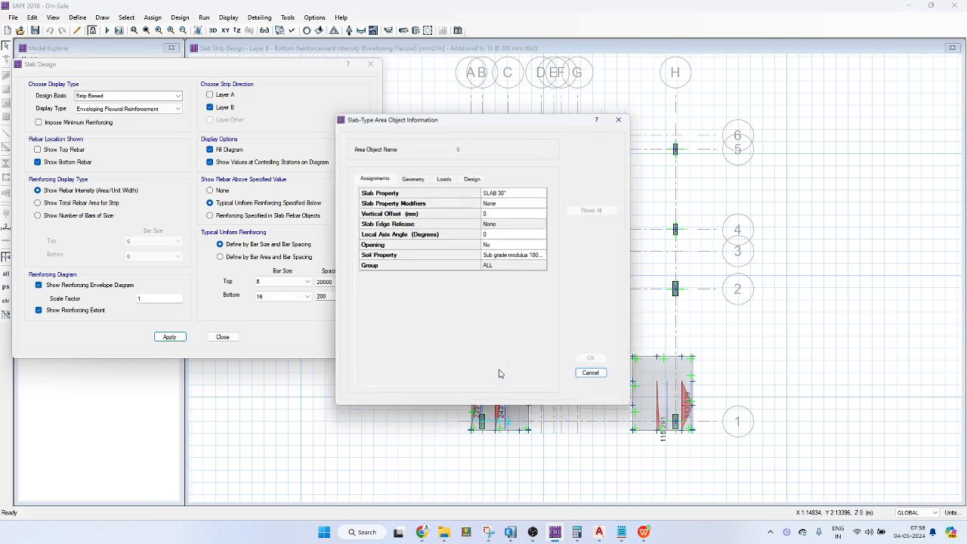
pyautogui.press('Escape')
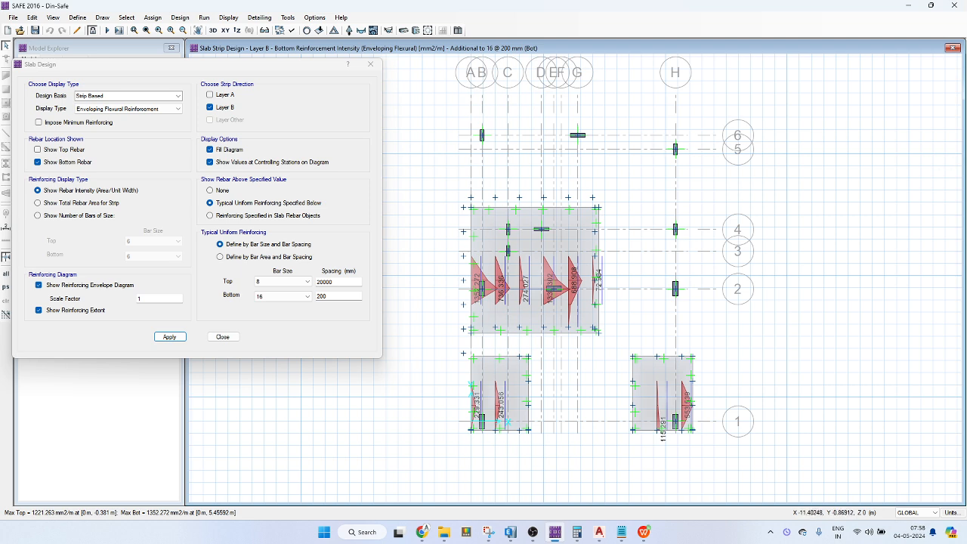
pyautogui.hotkey('alt', 'Tab')
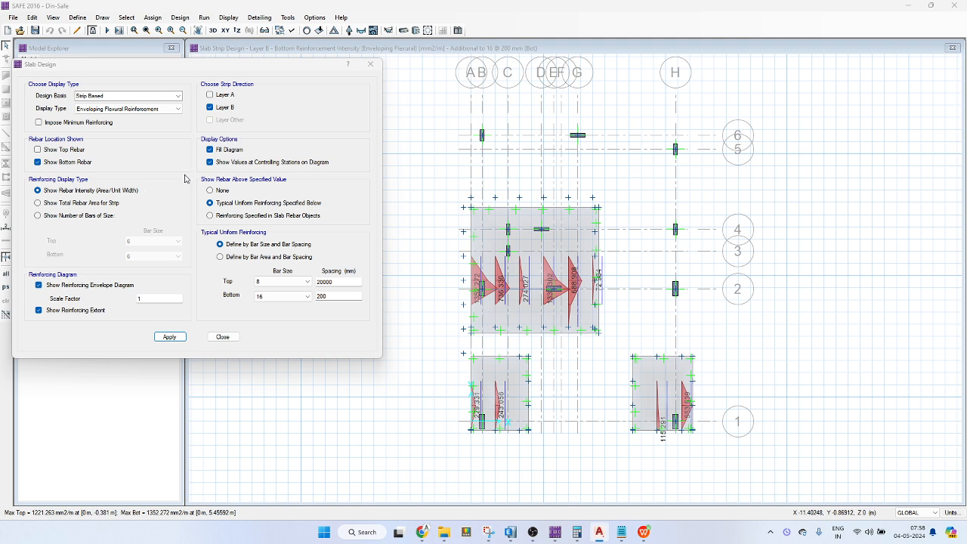
# Set the typical bottom bar size back to 12 in the Layer B slab design display and finish the display settings.
pyautogui.click(279, 296)
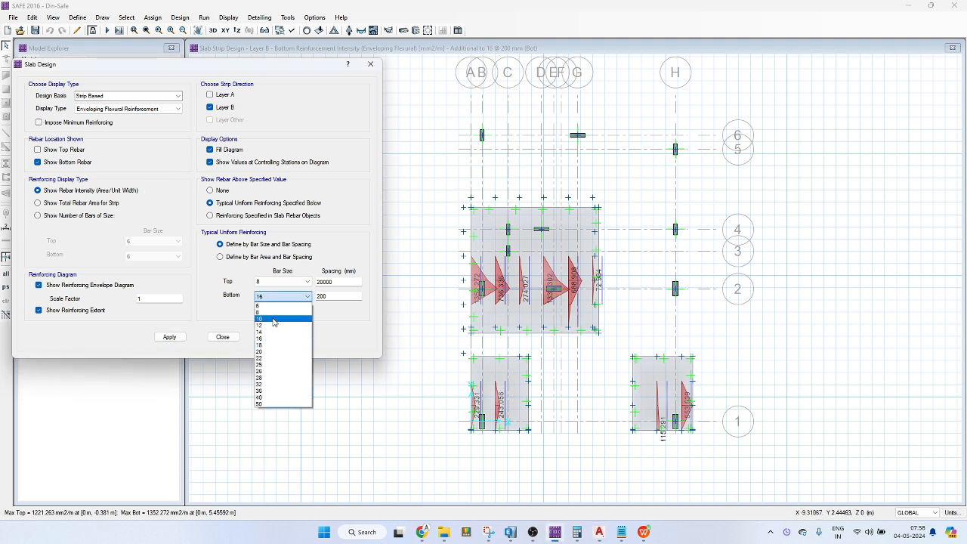
pyautogui.click(270, 325)
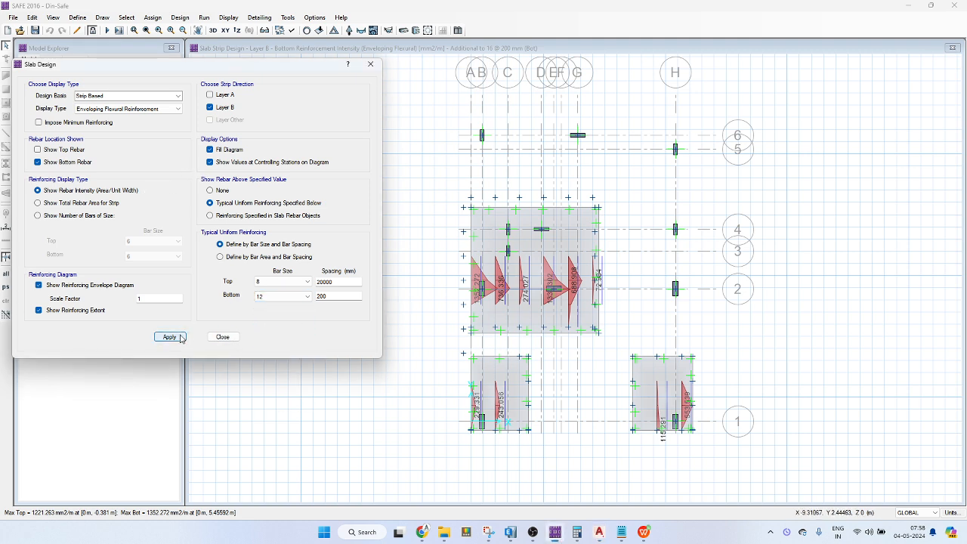
pyautogui.click(169, 337)
pyautogui.click(222, 337)
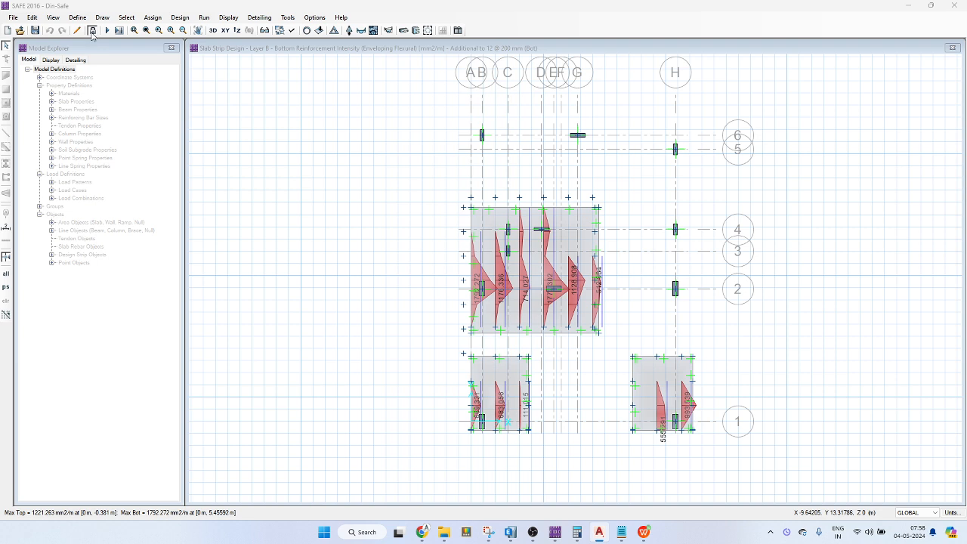
# Unlock the analysed model for editing.
pyautogui.click(91, 32)
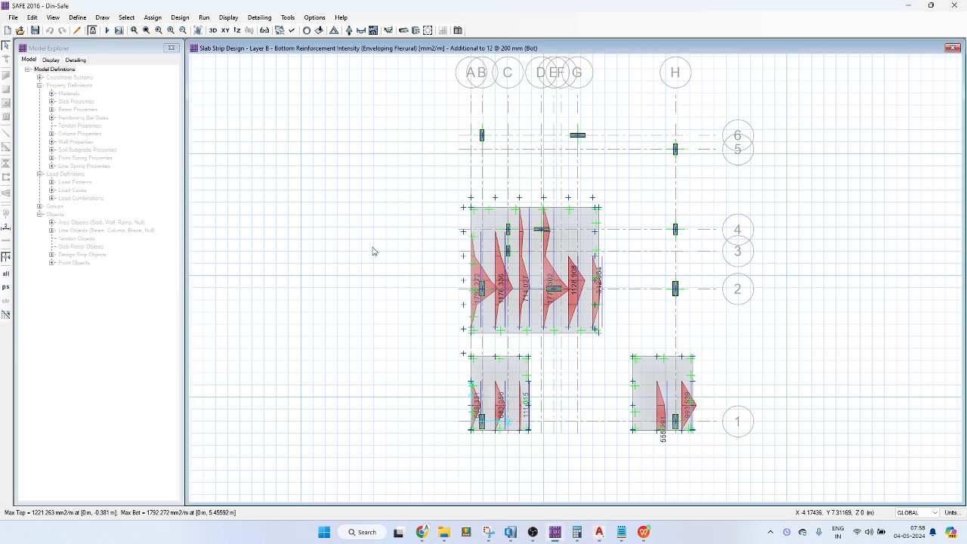
pyautogui.click(94, 31)
pyautogui.click(513, 300)
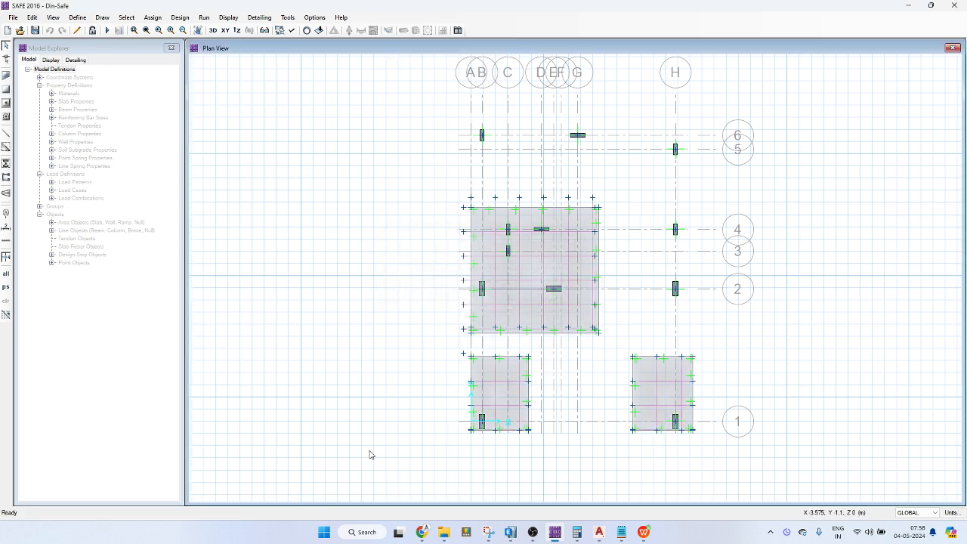
# Draw BEAM230x675 beams on both grid 1 footings, from each column to the inner edge along grid 1 and the far edge along grids B and H.
pyautogui.click(7, 141)
pyautogui.click(923, 98)
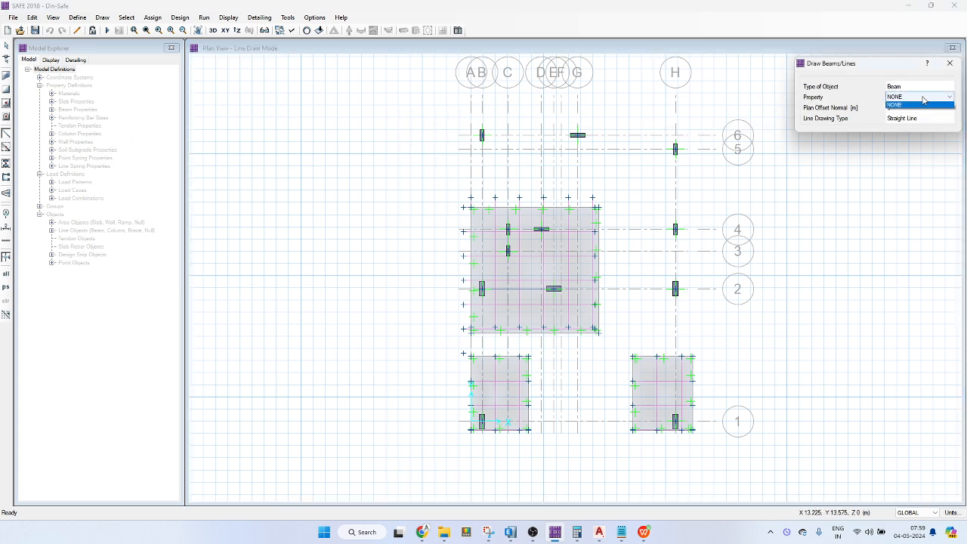
pyautogui.click(907, 110)
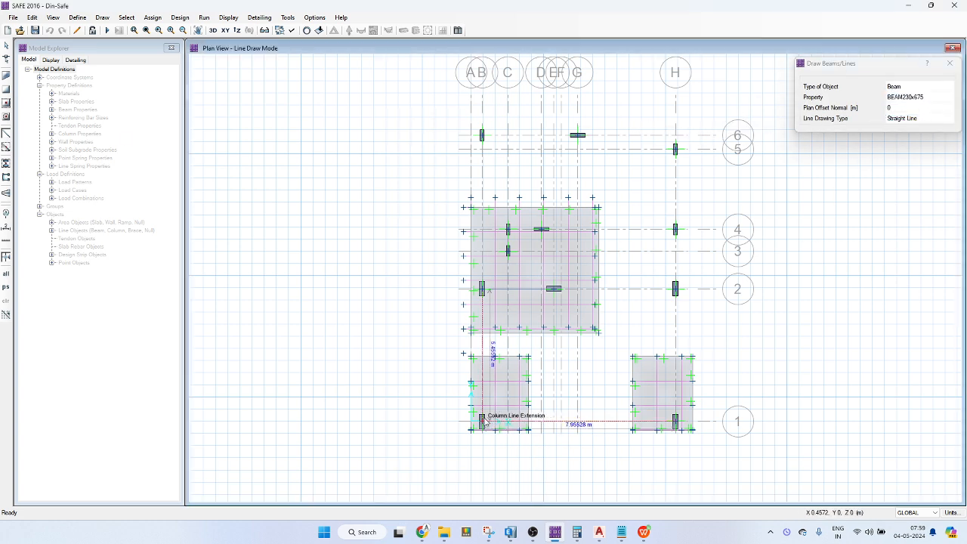
pyautogui.click(482, 421)
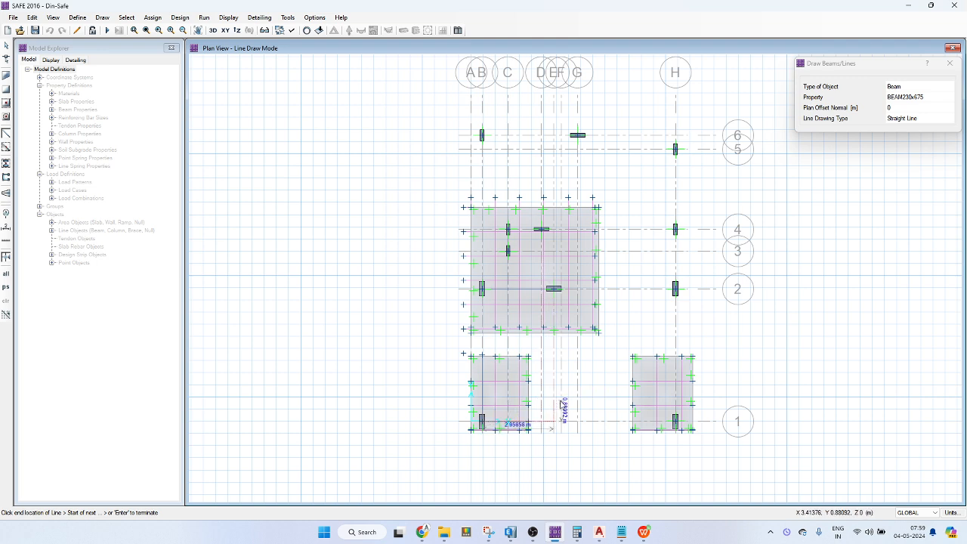
pyautogui.click(675, 422)
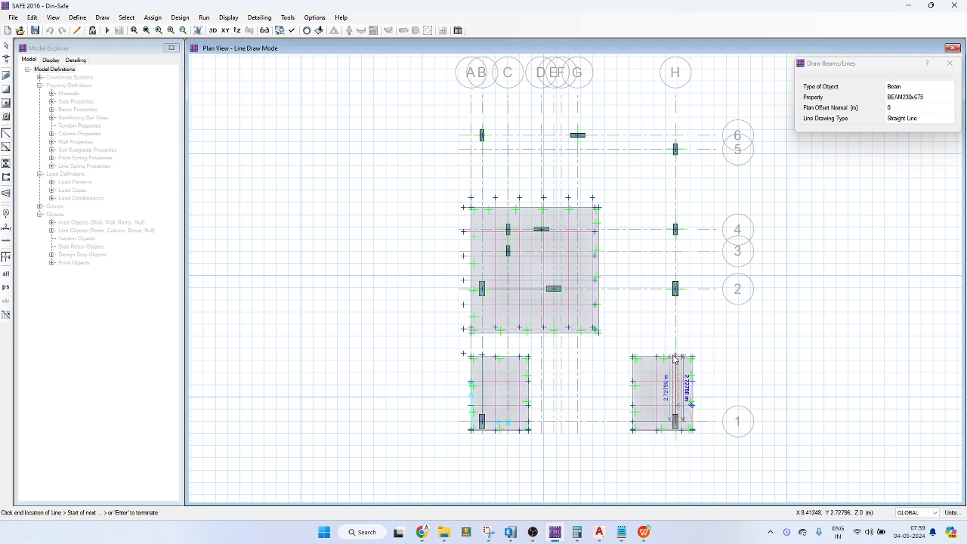
pyautogui.scroll(2, 674, 359)
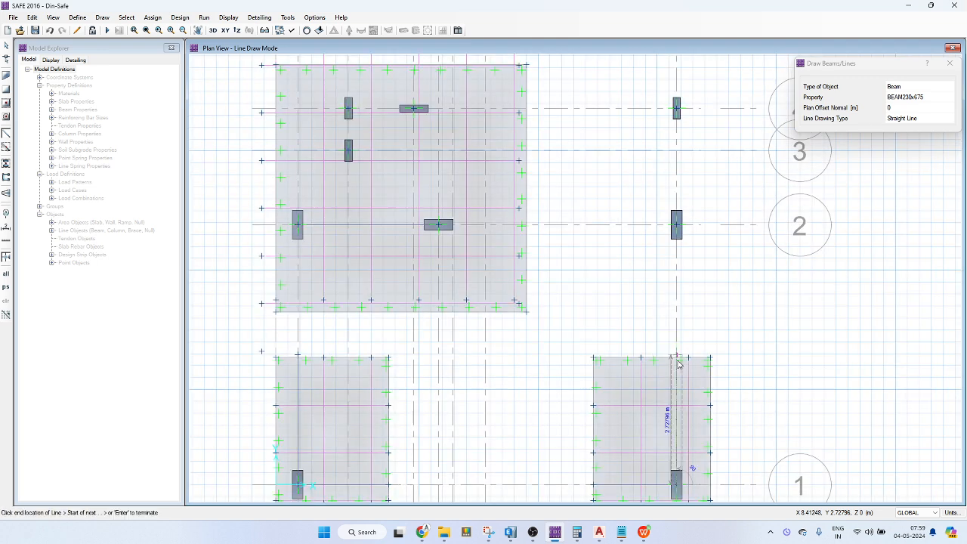
pyautogui.doubleClick(679, 359)
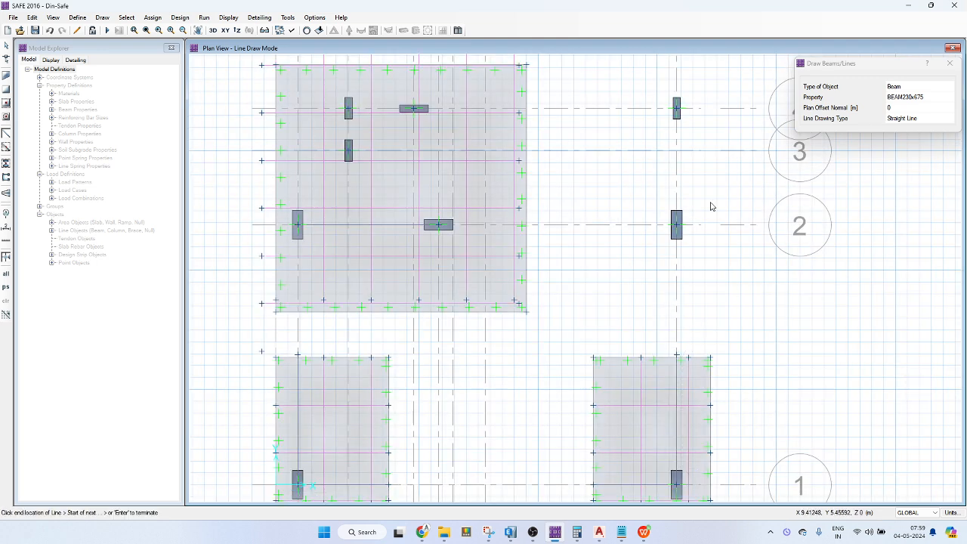
# Run the analysis and design, and examine the beams' enveloping longitudinal reinforcement on the footings.
pyautogui.click(107, 31)
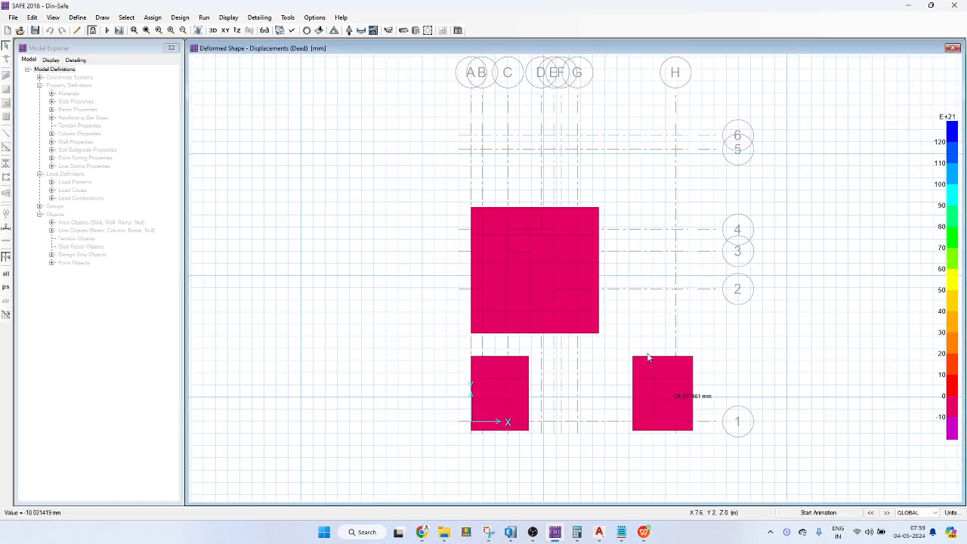
pyautogui.click(415, 31)
pyautogui.click(457, 323)
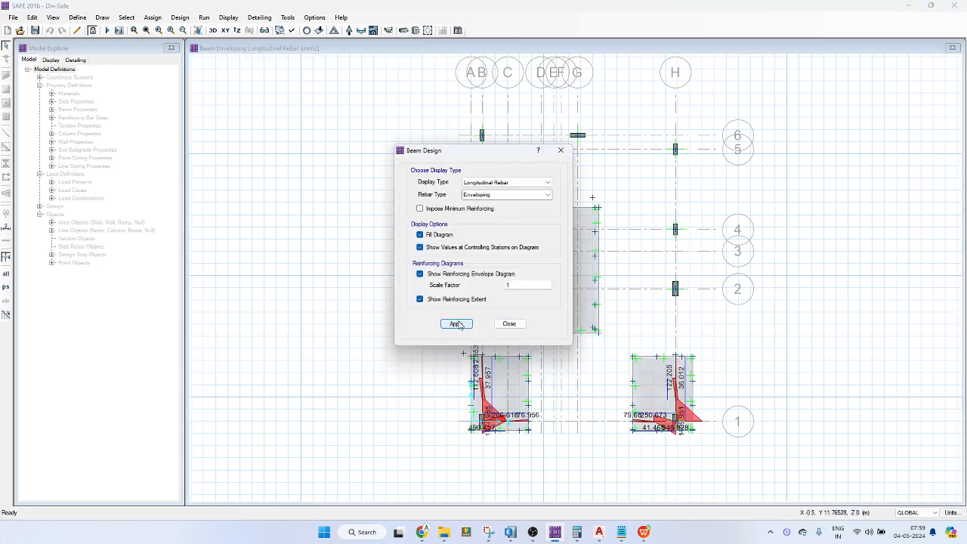
pyautogui.click(508, 324)
pyautogui.scroll(1, 502, 370)
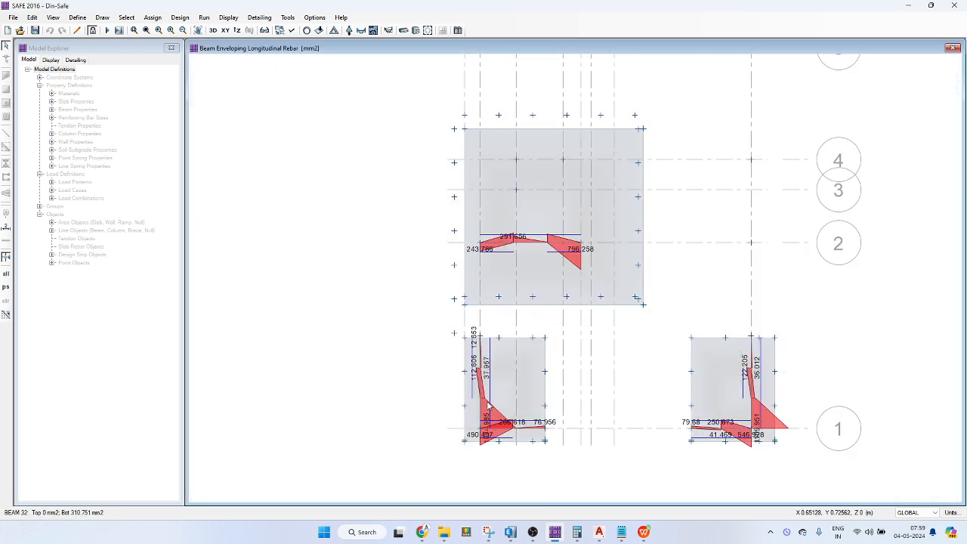
pyautogui.moveTo(516, 391); pyautogui.dragTo(488, 353, button='middle')
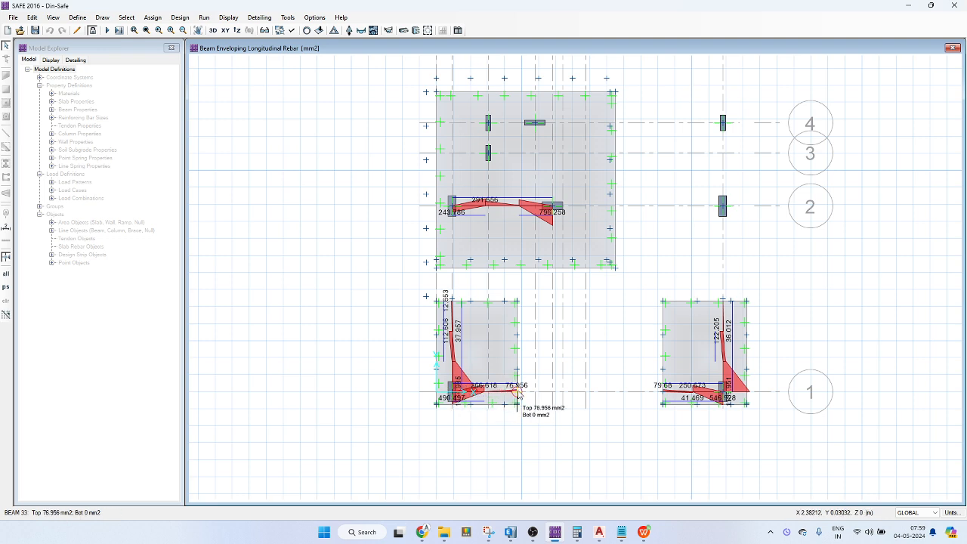
pyautogui.click(416, 31)
pyautogui.click(568, 152)
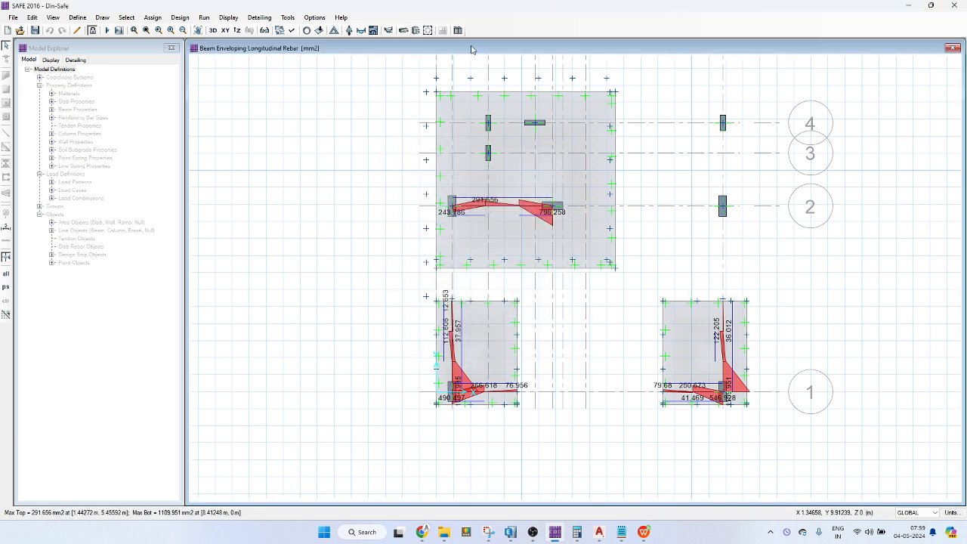
# Review the strip-based slab reinforcement for Layer B bottom, Layer A bottom and Layer A top, using typical bottom bars of 12 at 200 mm.
pyautogui.click(402, 34)
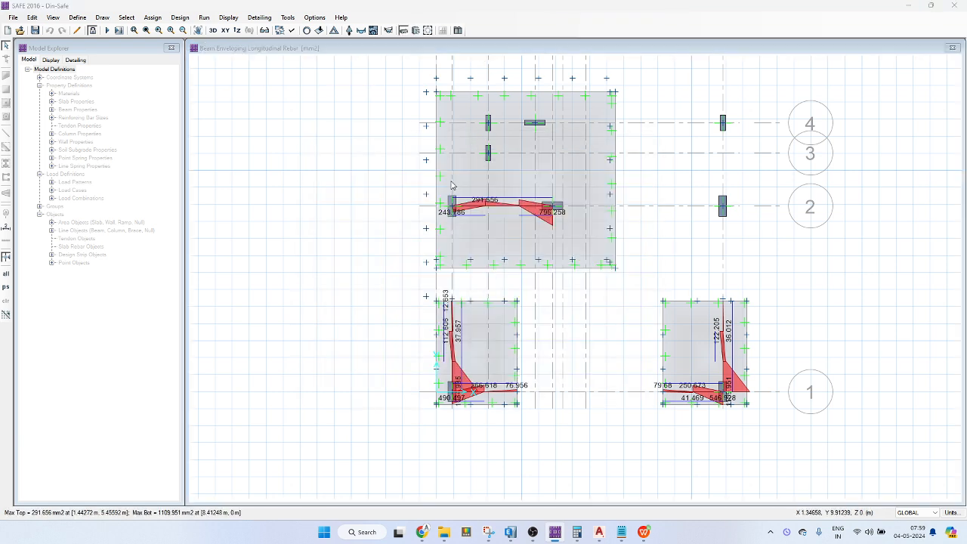
pyautogui.moveTo(431, 135); pyautogui.dragTo(150, 73)
pyautogui.click(177, 336)
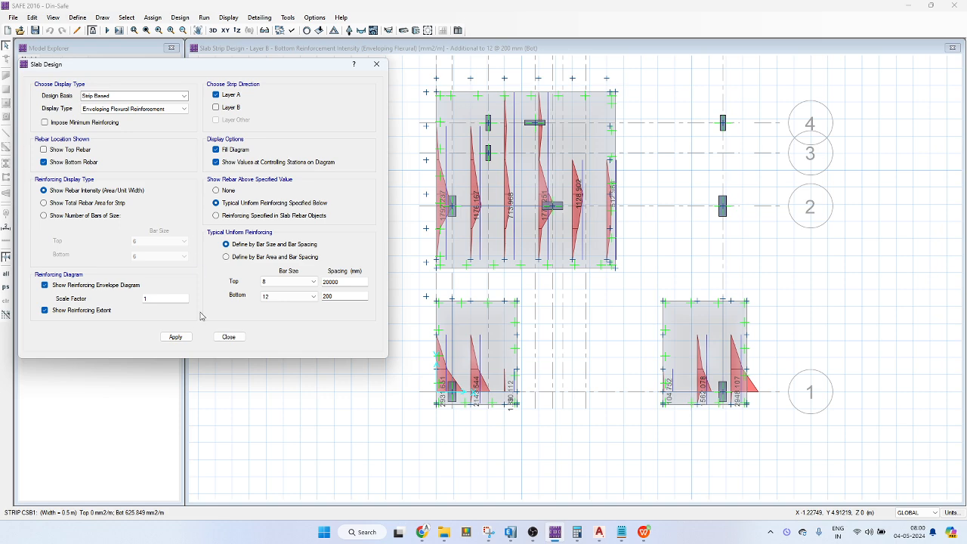
pyautogui.click(176, 336)
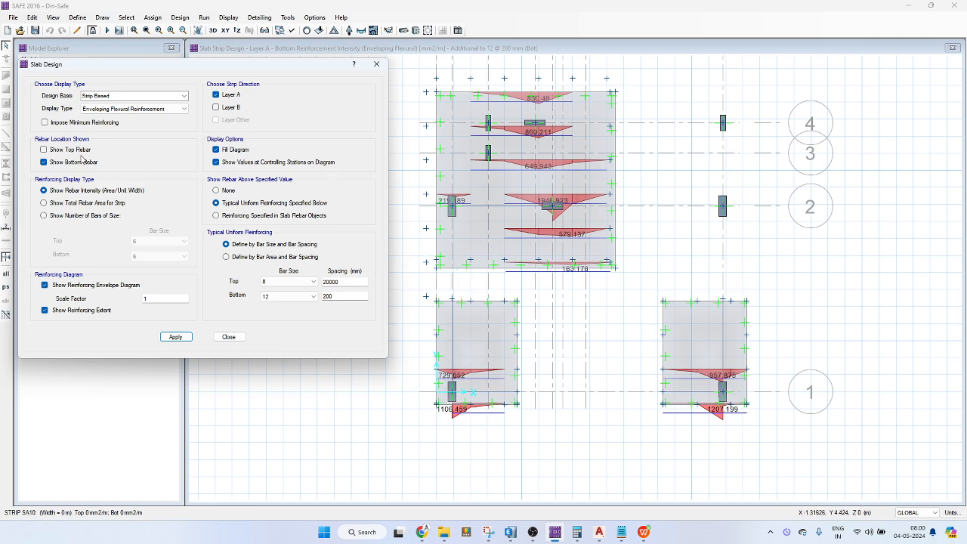
pyautogui.click(175, 336)
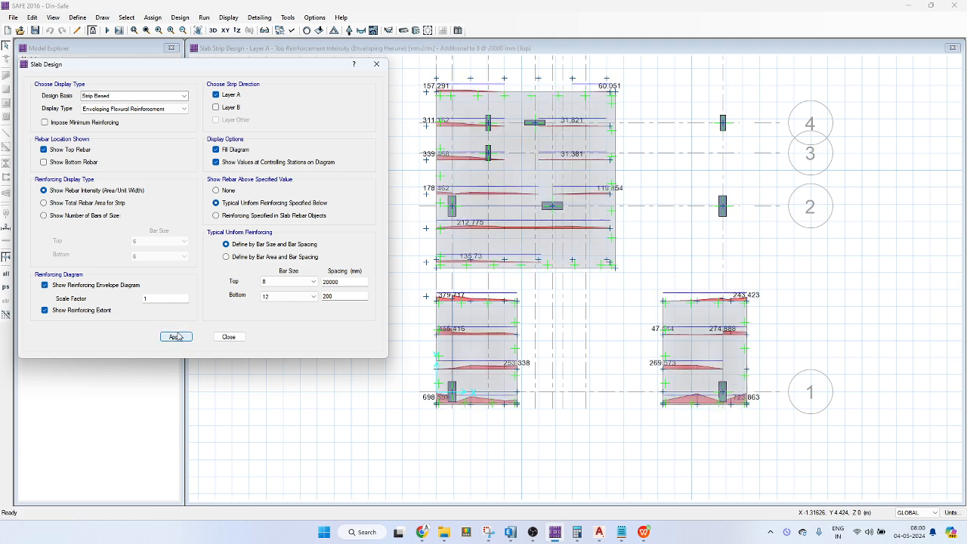
pyautogui.click(222, 337)
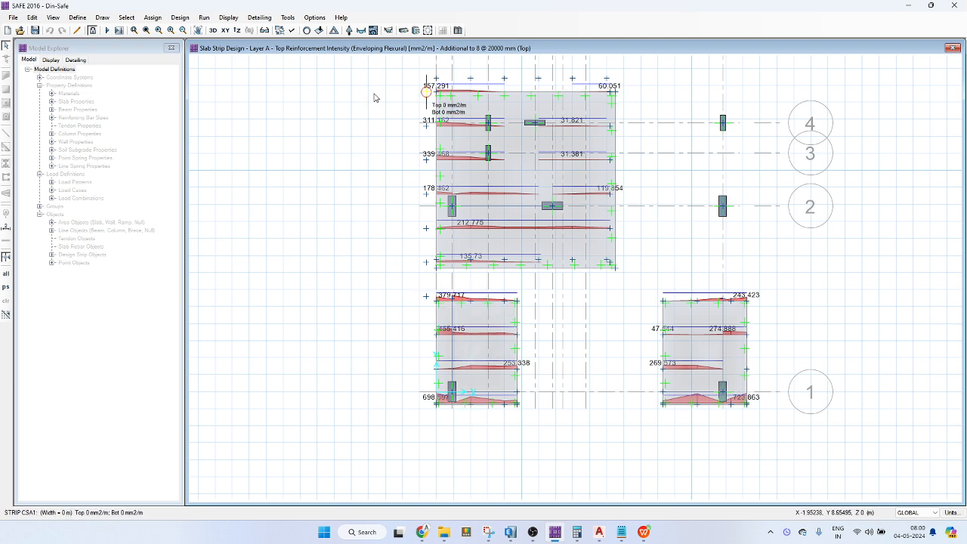
# Display the beams' enveloping longitudinal rebar and their total transverse rebar for checking.
pyautogui.click(414, 31)
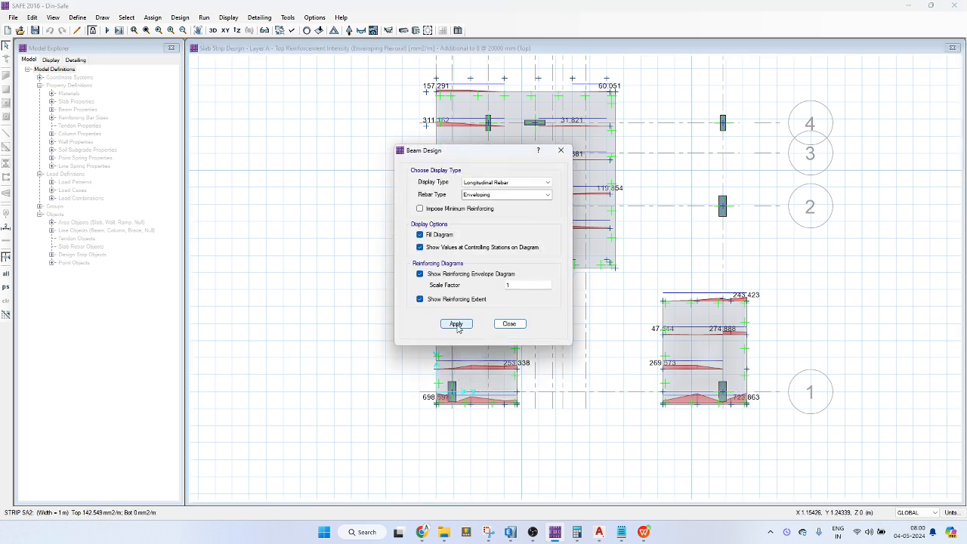
pyautogui.click(456, 324)
pyautogui.moveTo(484, 151); pyautogui.dragTo(272, 136)
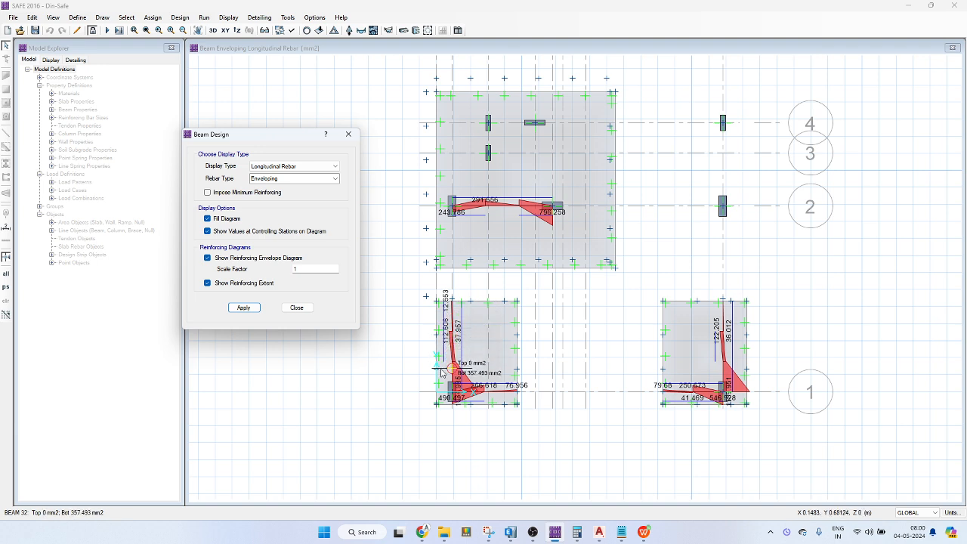
pyautogui.click(304, 167)
pyautogui.click(293, 184)
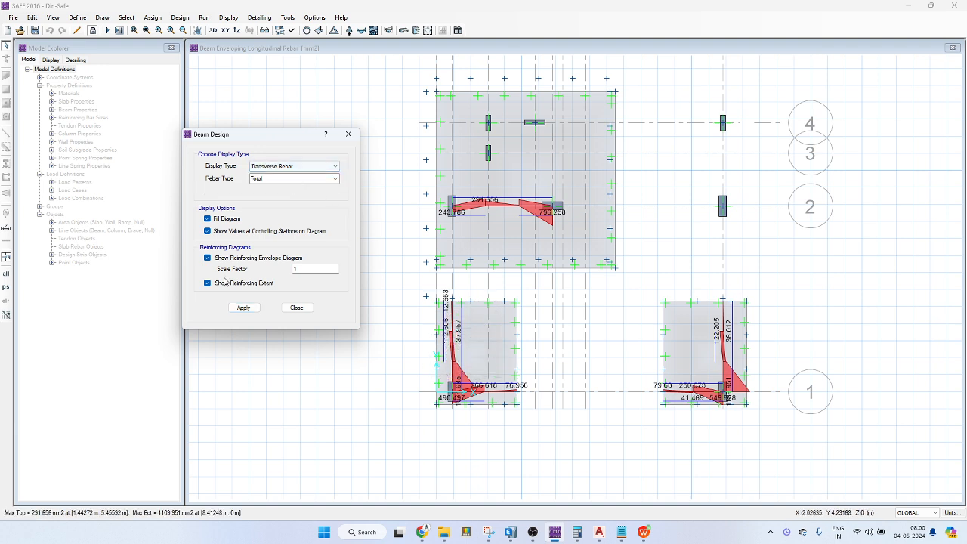
pyautogui.click(244, 307)
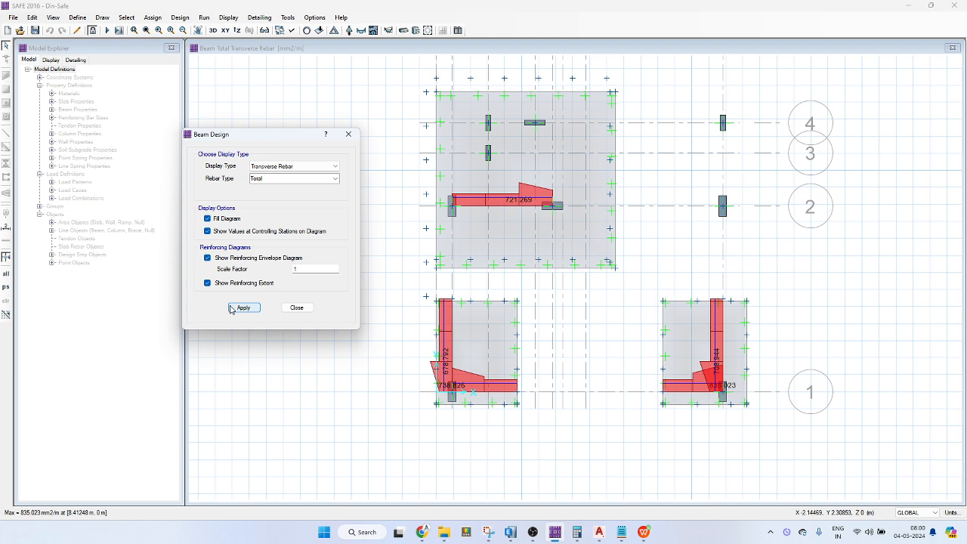
# Switch the beam design display back to enveloping longitudinal rebar and read the values along the grid B beam.
pyautogui.click(287, 168)
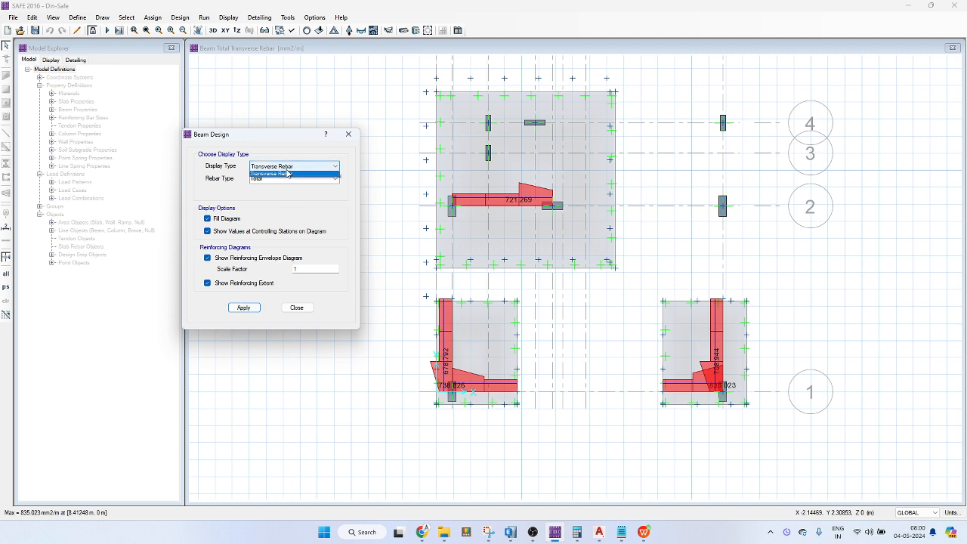
pyautogui.click(287, 175)
pyautogui.click(246, 308)
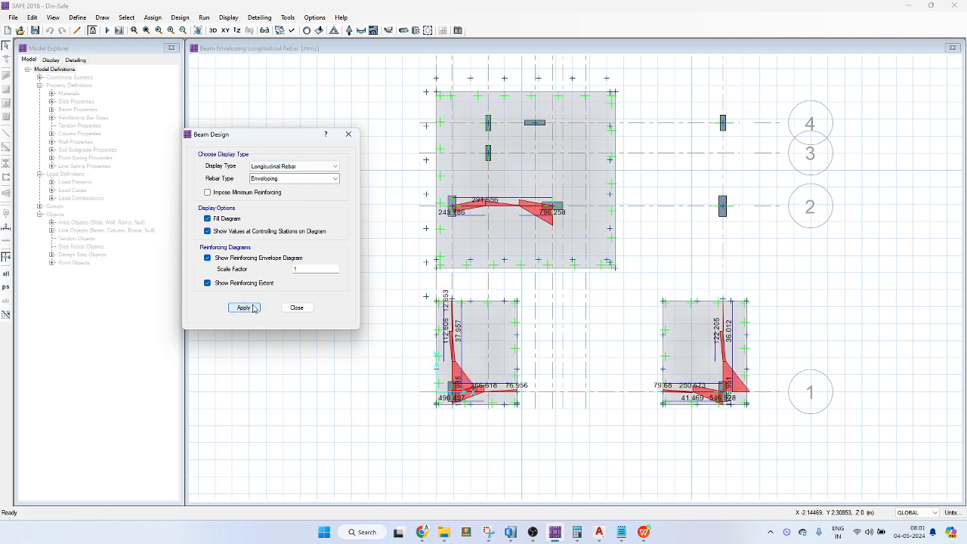
pyautogui.moveTo(456, 394)
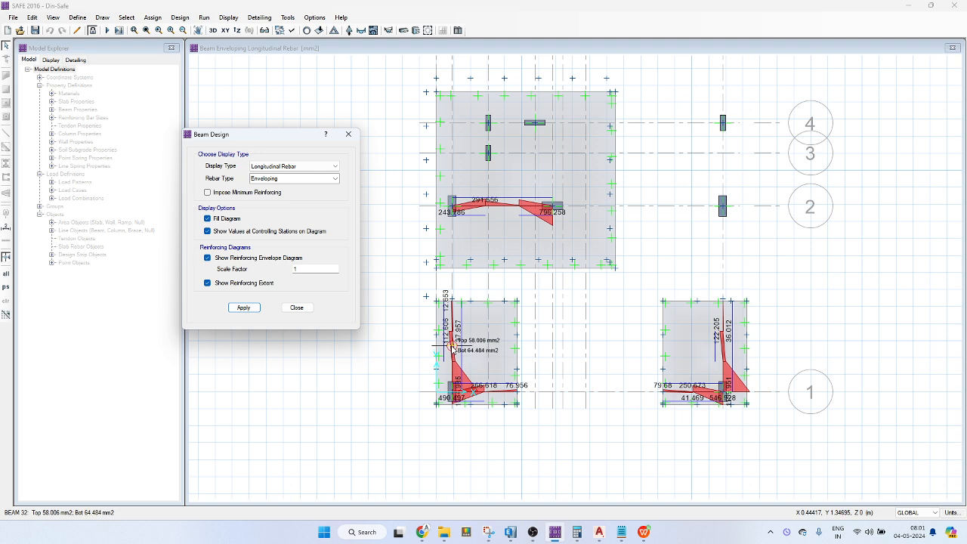
pyautogui.click(349, 133)
# Unlock the model, delete the beams along grids 1, B and H on both grid 1 footings, and save.
pyautogui.click(93, 30)
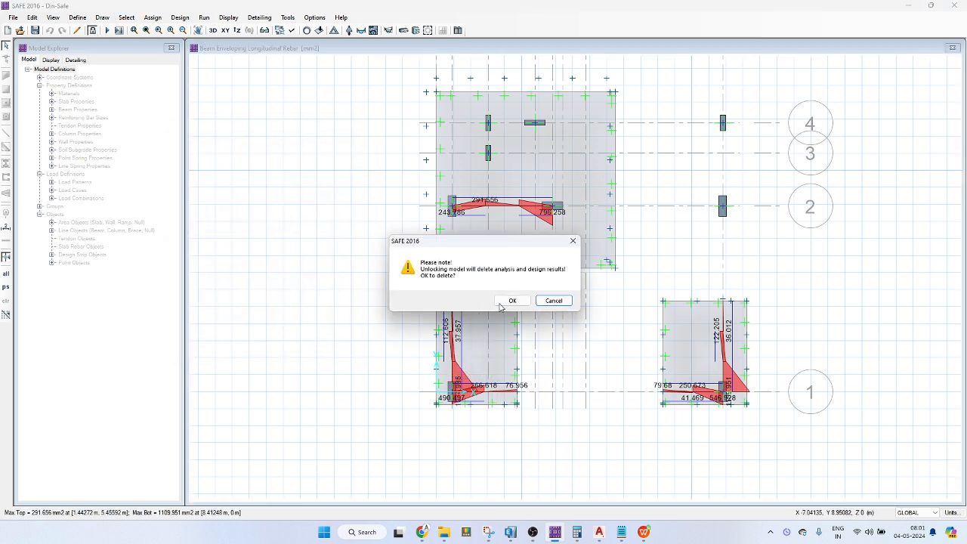
pyautogui.click(510, 301)
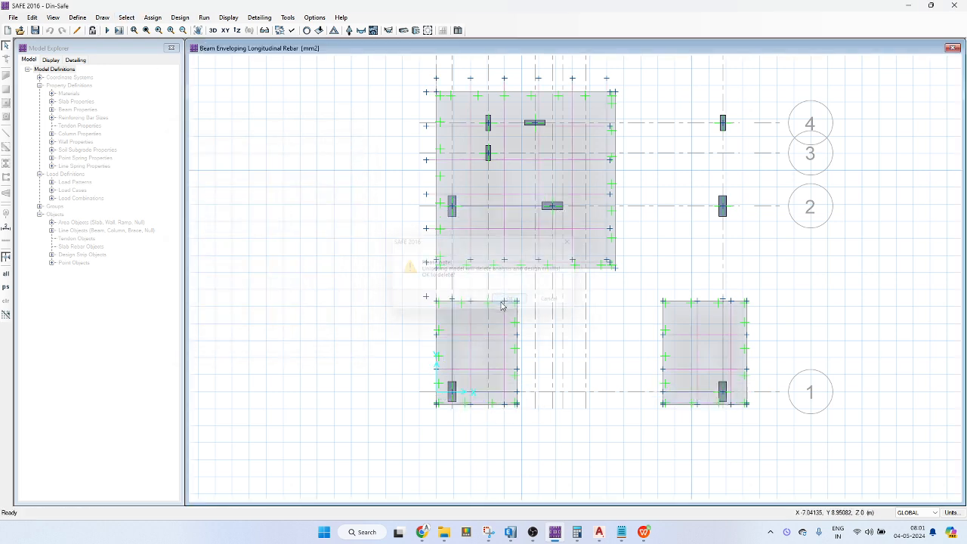
pyautogui.click(452, 364)
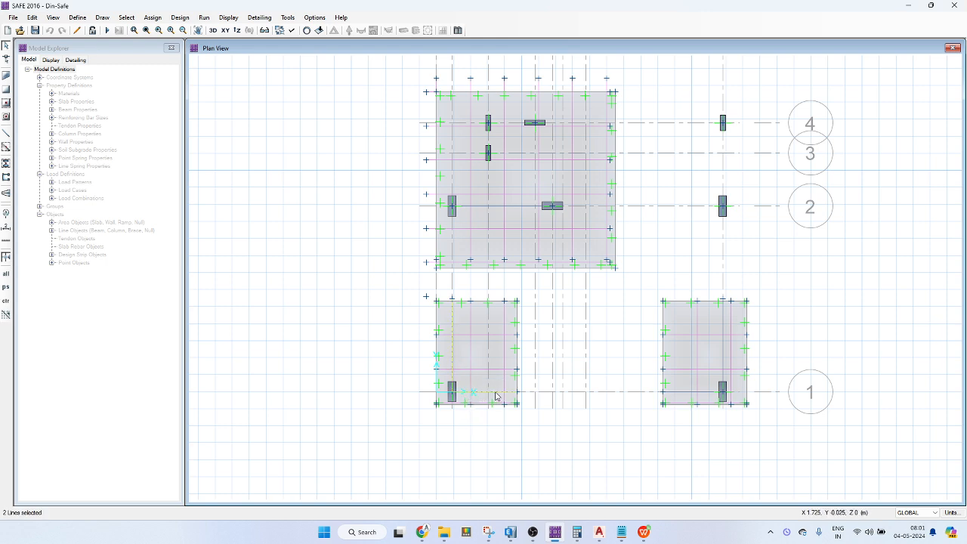
pyautogui.press('Delete')
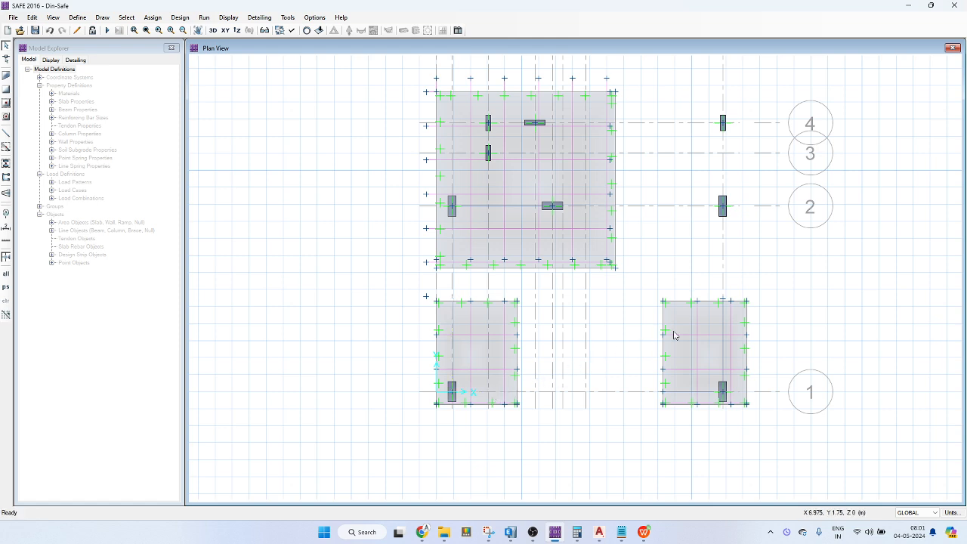
pyautogui.click(722, 354)
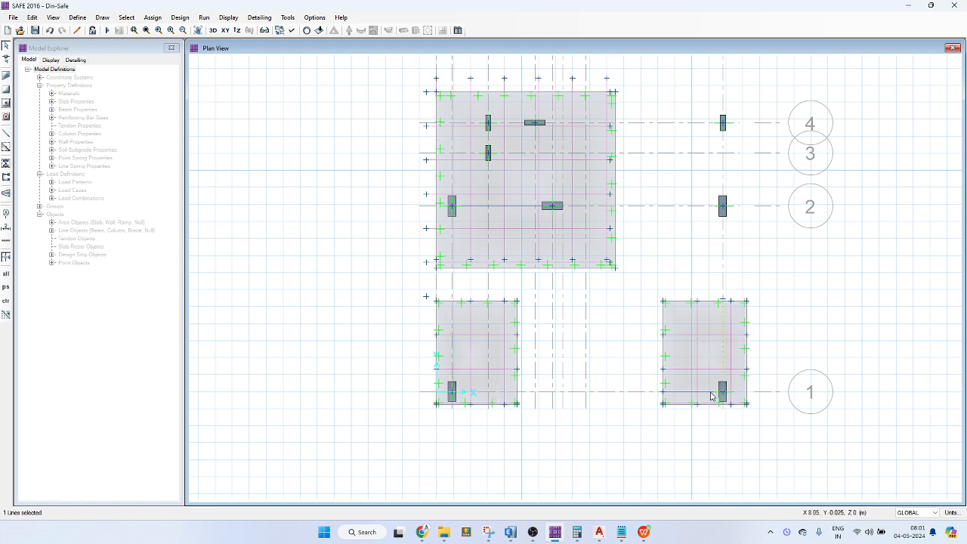
pyautogui.click(35, 31)
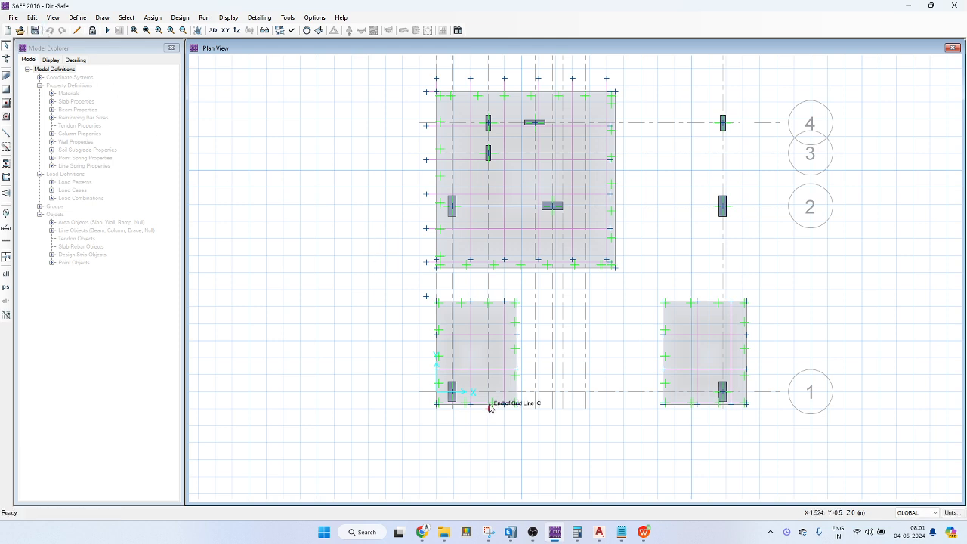
# Rerun the analysis and design without the grid 1 footing beams, and display the strip-based Layer A top slab reinforcement.
pyautogui.click(105, 31)
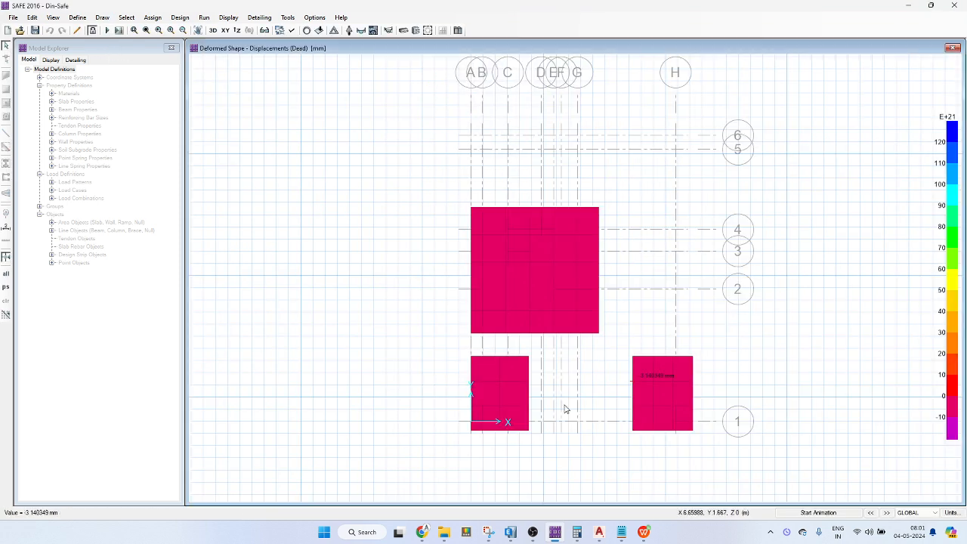
pyautogui.click(414, 32)
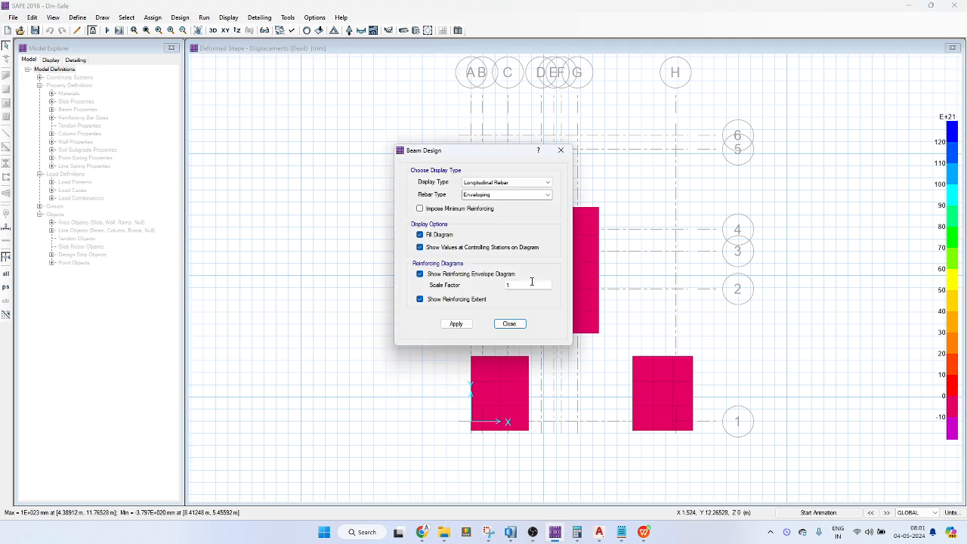
pyautogui.click(561, 150)
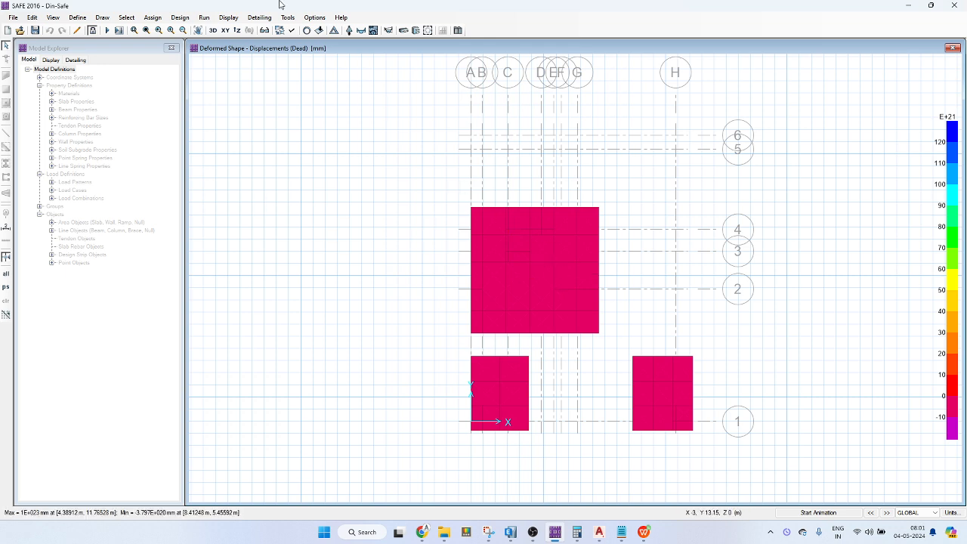
pyautogui.click(404, 31)
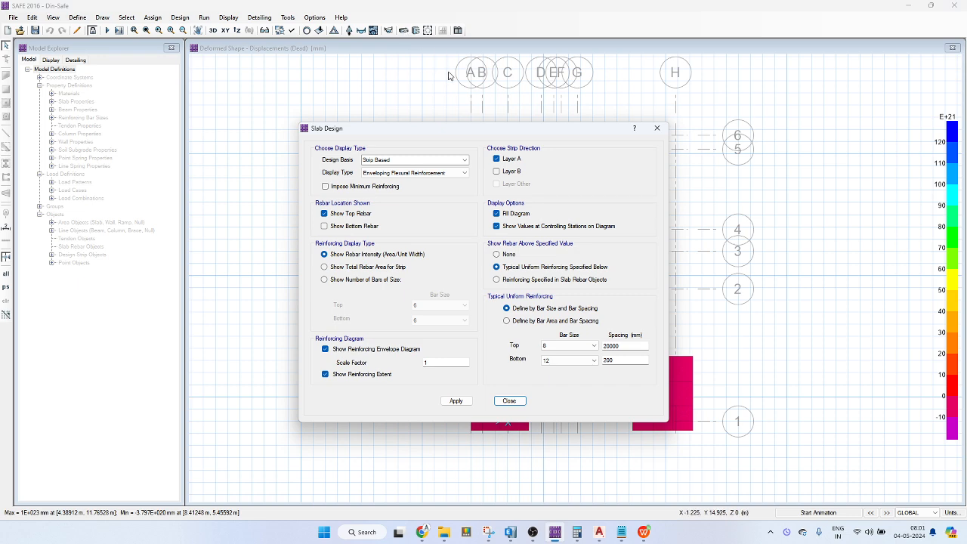
pyautogui.moveTo(453, 130); pyautogui.dragTo(191, 84)
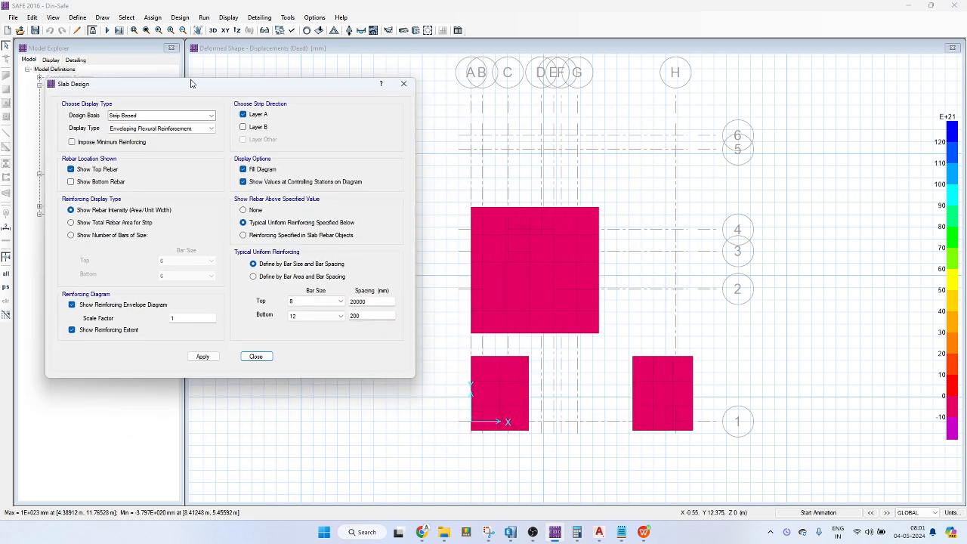
pyautogui.click(202, 357)
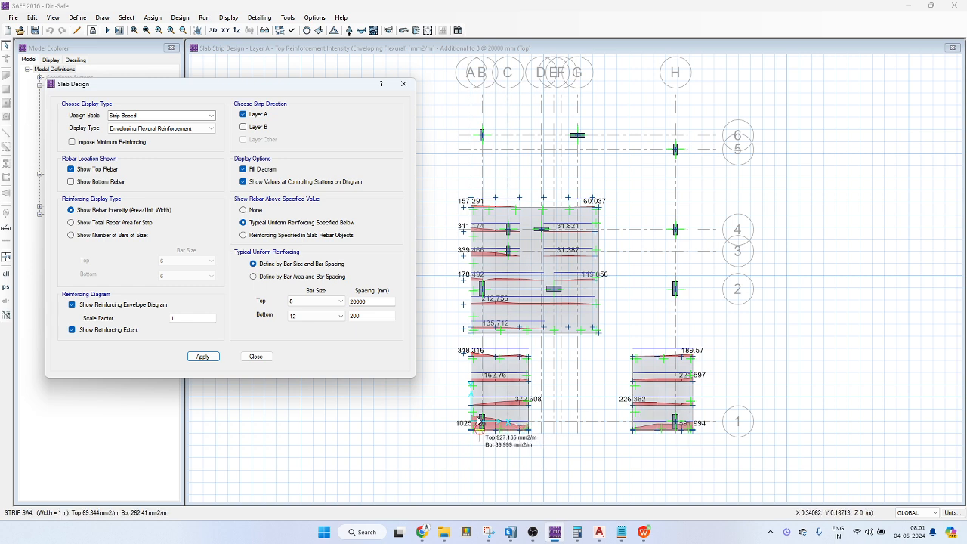
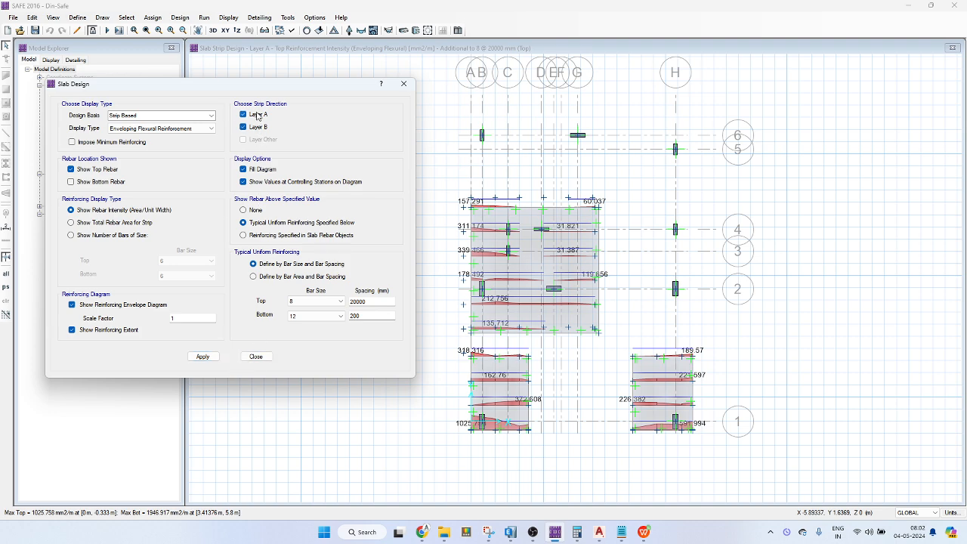
# Display the strip-based Layer B top slab reinforcement for the footings modelled without beams.
pyautogui.click(203, 356)
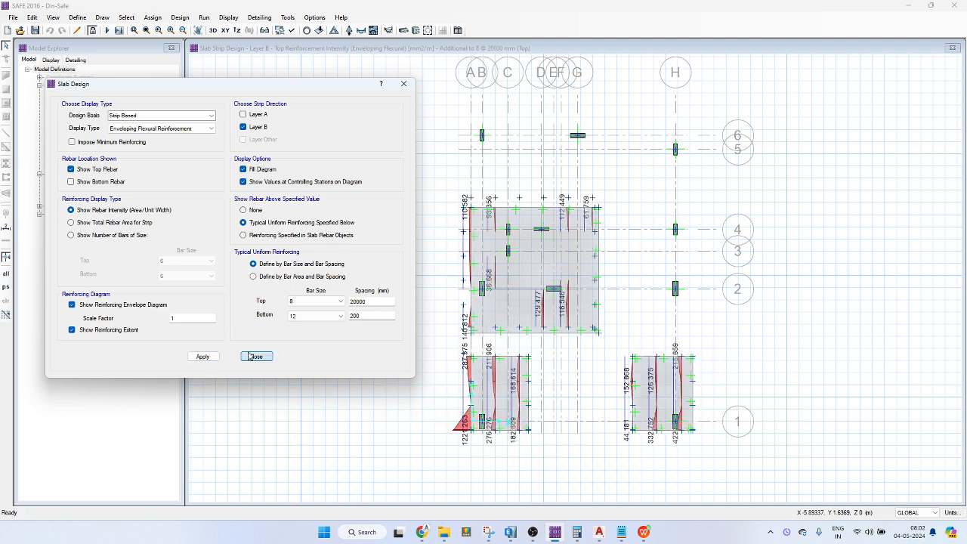
pyautogui.click(255, 355)
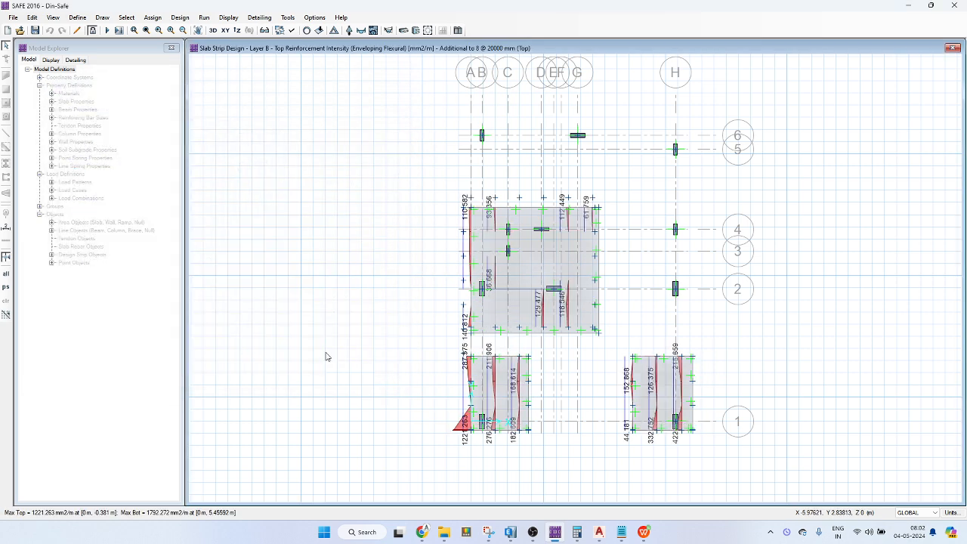
# Unlock the model and start drawing columns with the height above set to 1.5 m.
pyautogui.click(96, 31)
pyautogui.click(511, 301)
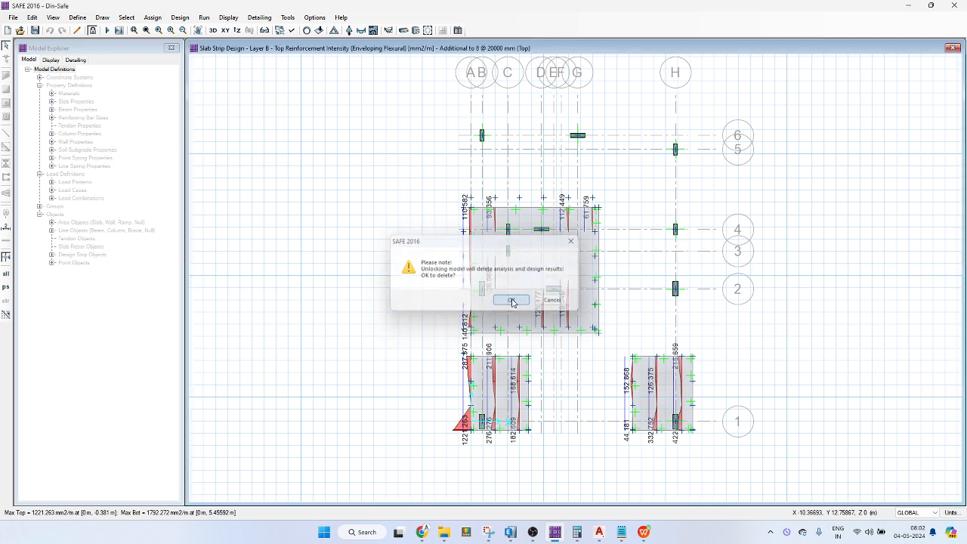
pyautogui.click(6, 164)
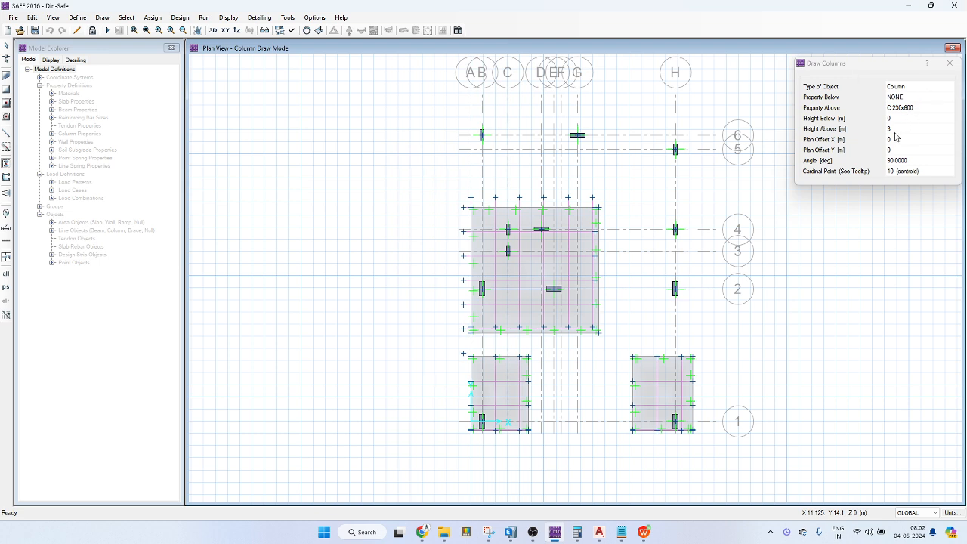
pyautogui.click(899, 129)
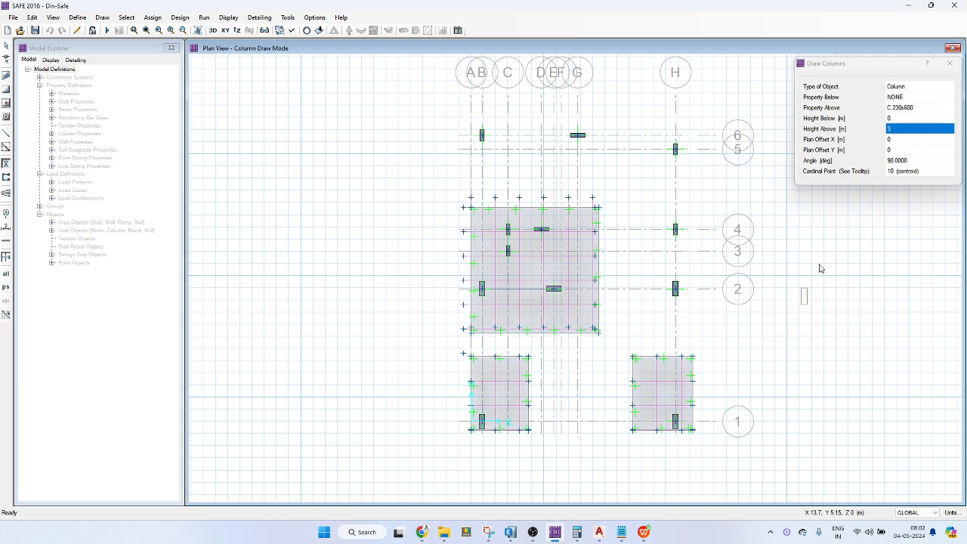
pyautogui.click(902, 129)
pyautogui.write('1.5')
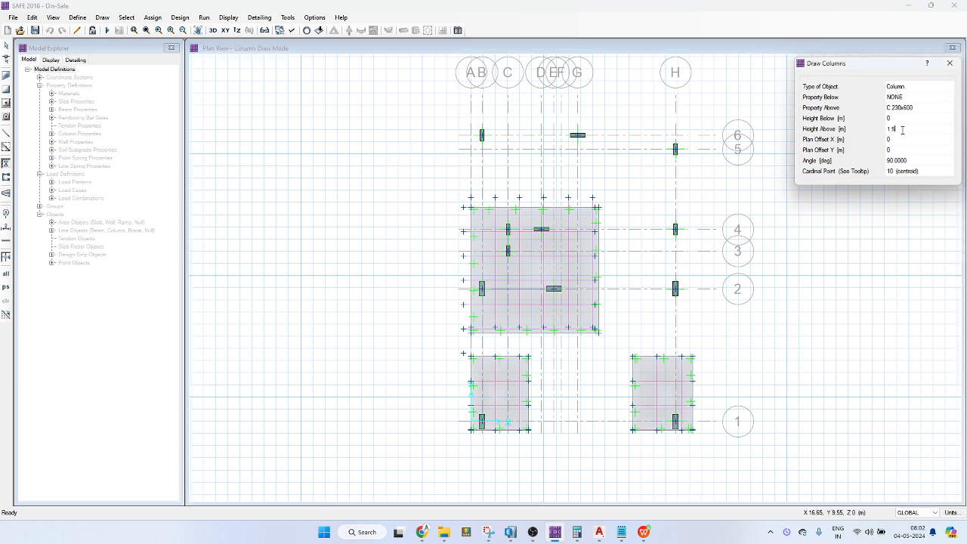
pyautogui.click(909, 109)
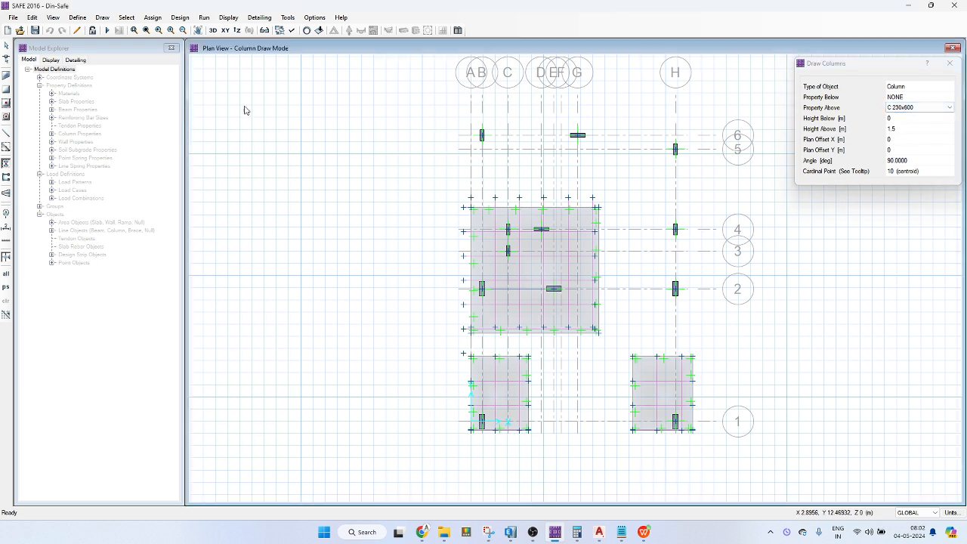
# Start a new column property as a copy of C 230x600.
pyautogui.click(77, 17)
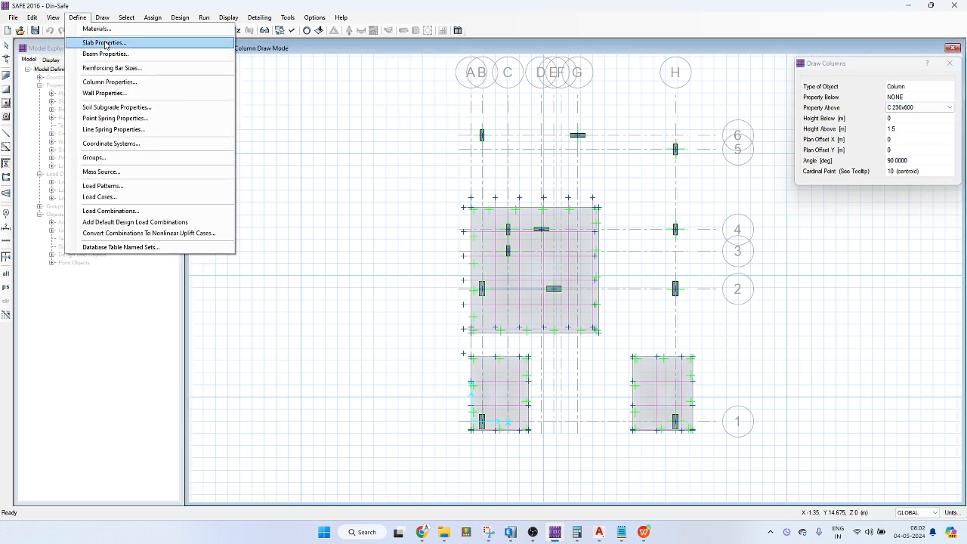
pyautogui.click(114, 81)
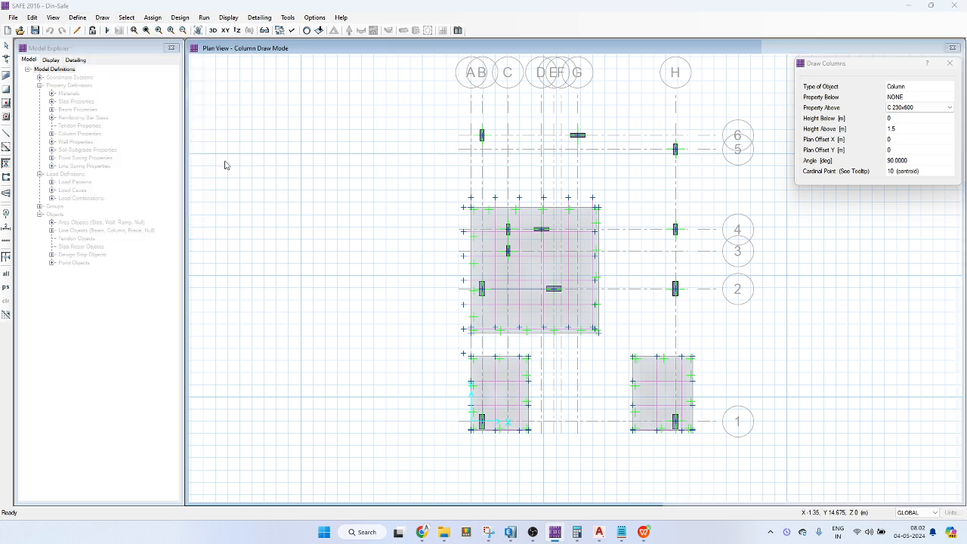
pyautogui.click(430, 234)
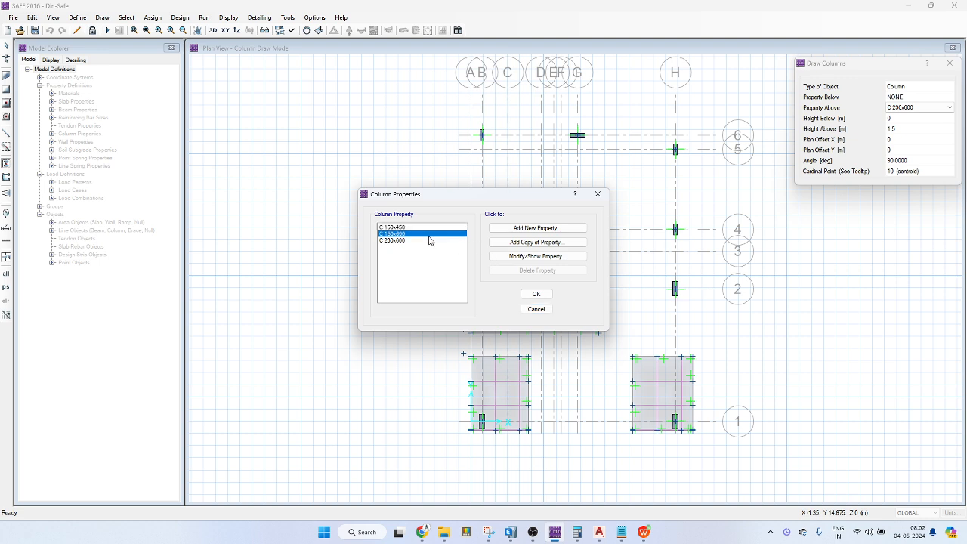
pyautogui.click(421, 240)
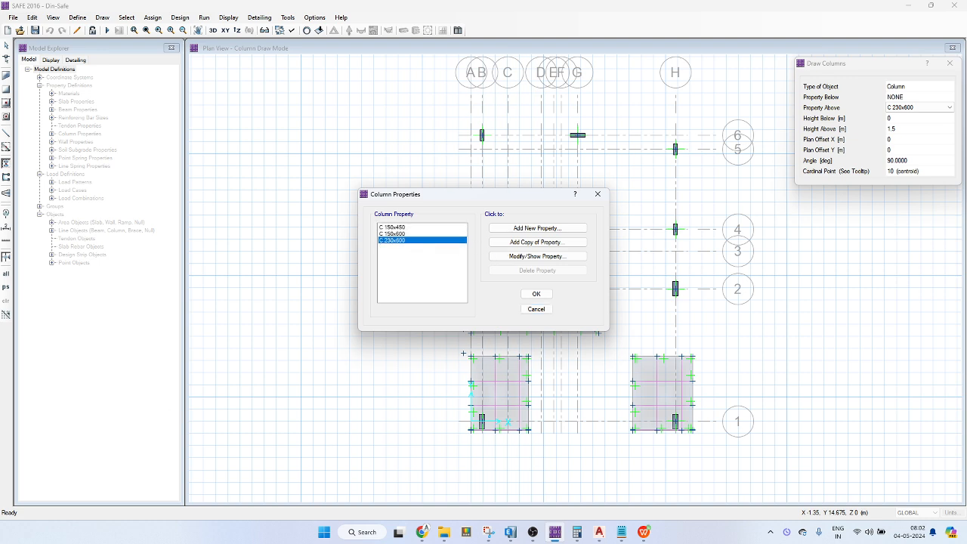
pyautogui.hotkey('alt', 'Tab')
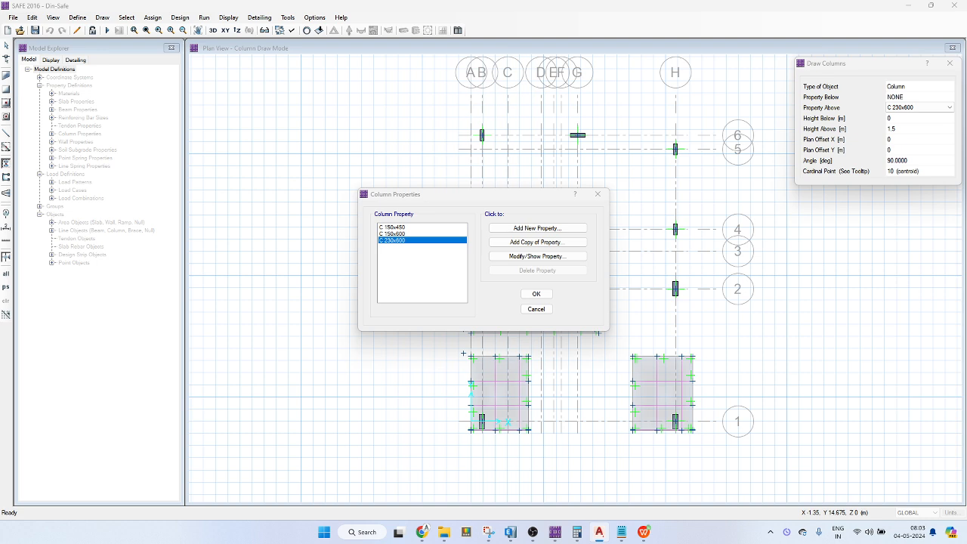
pyautogui.click(509, 257)
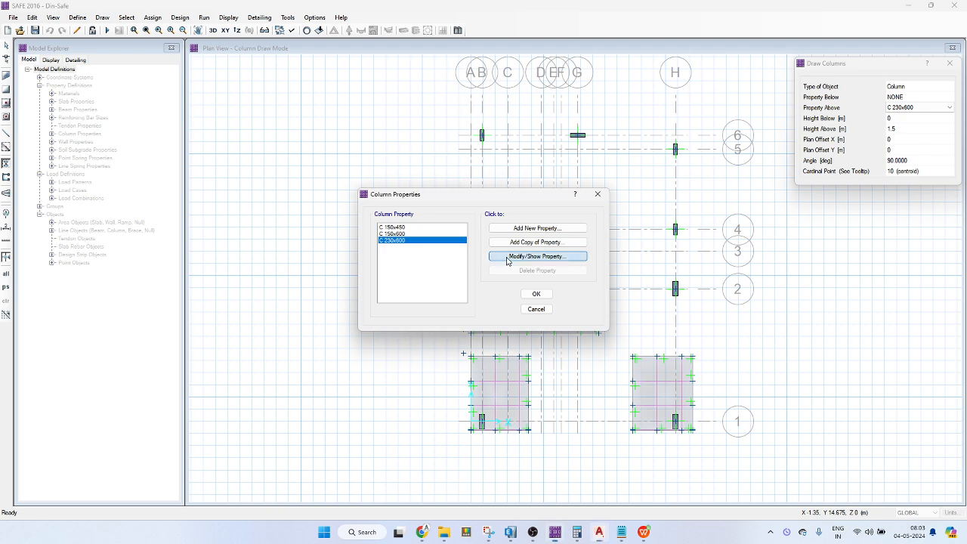
pyautogui.press('Escape')
pyautogui.click(538, 245)
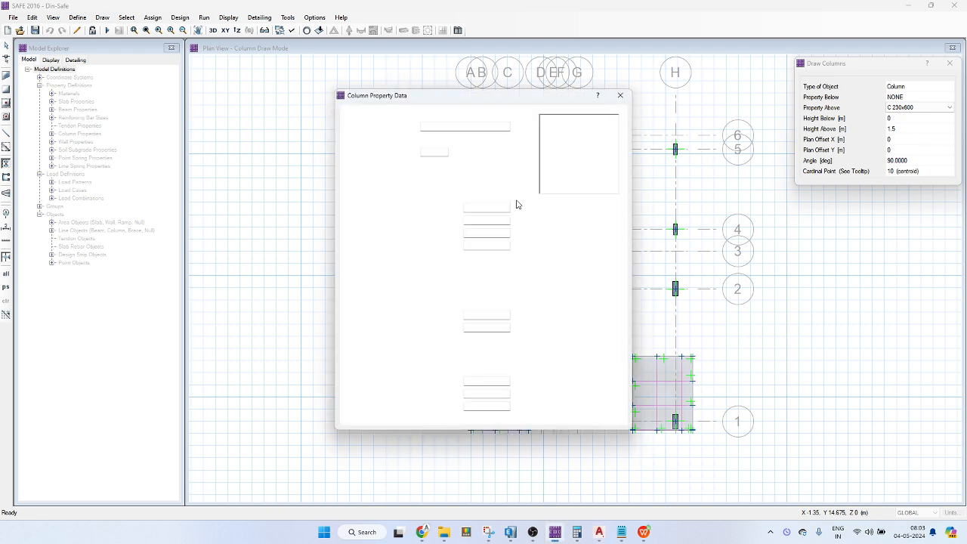
# Name the copied column property P 750x750 and set both section dimensions to 750 mm.
pyautogui.click(435, 126)
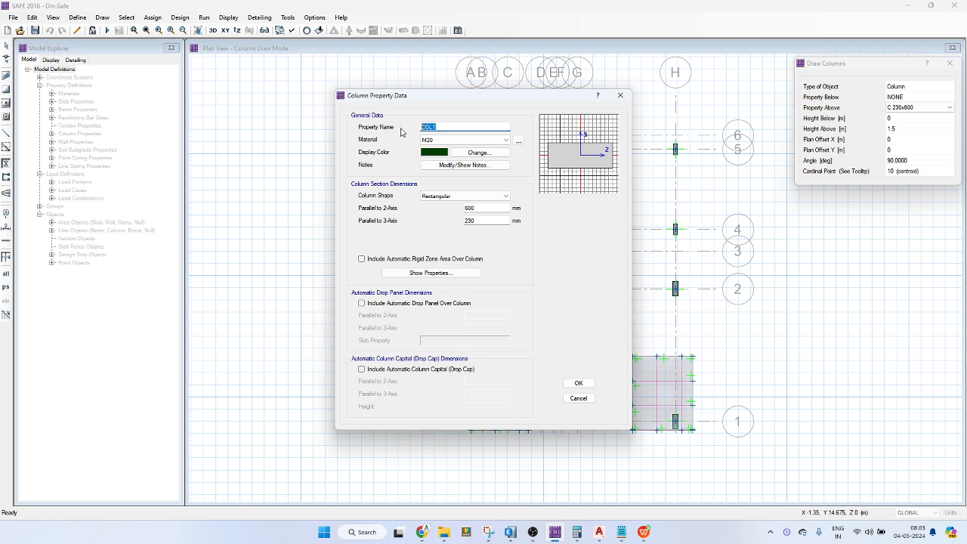
pyautogui.write('P 750x750')
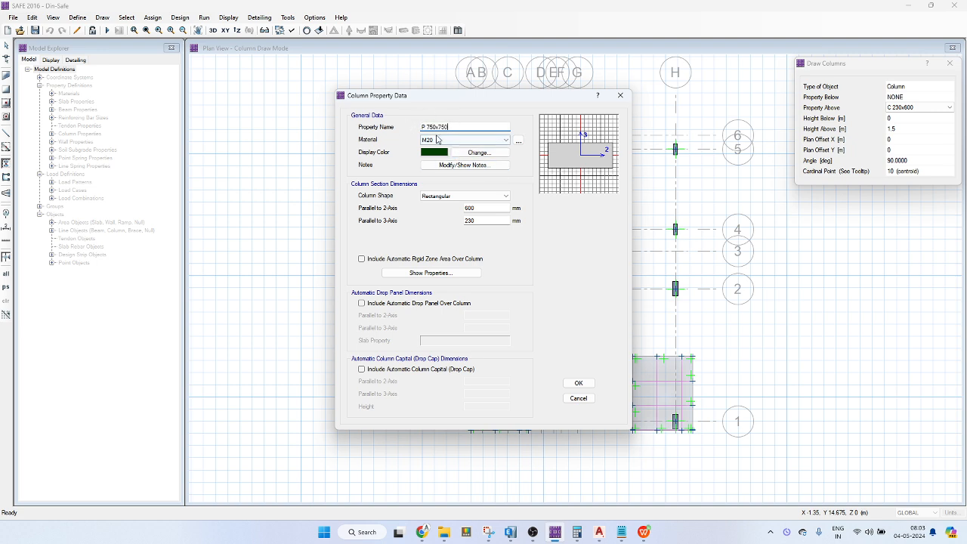
pyautogui.doubleClick(457, 127)
pyautogui.doubleClick(481, 207)
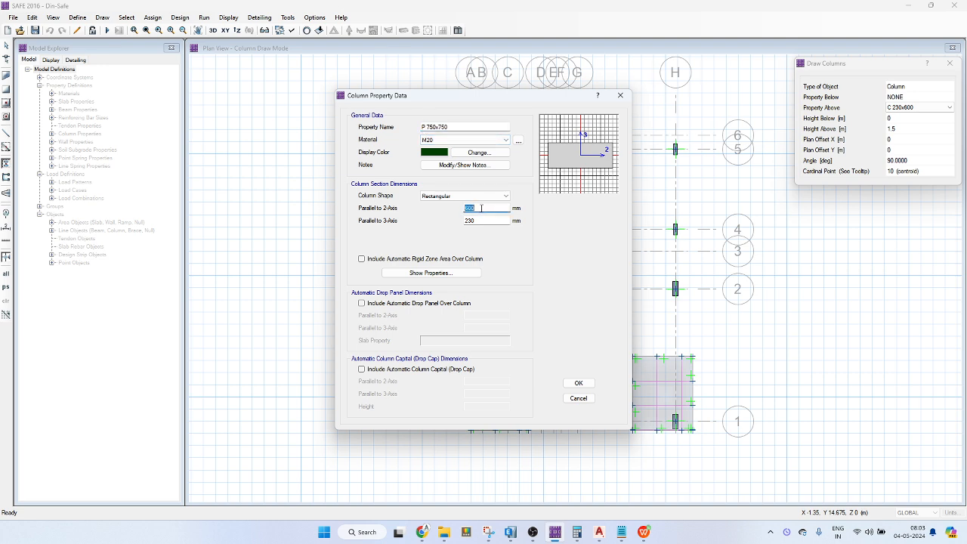
pyautogui.write('750')
pyautogui.press('Tab')
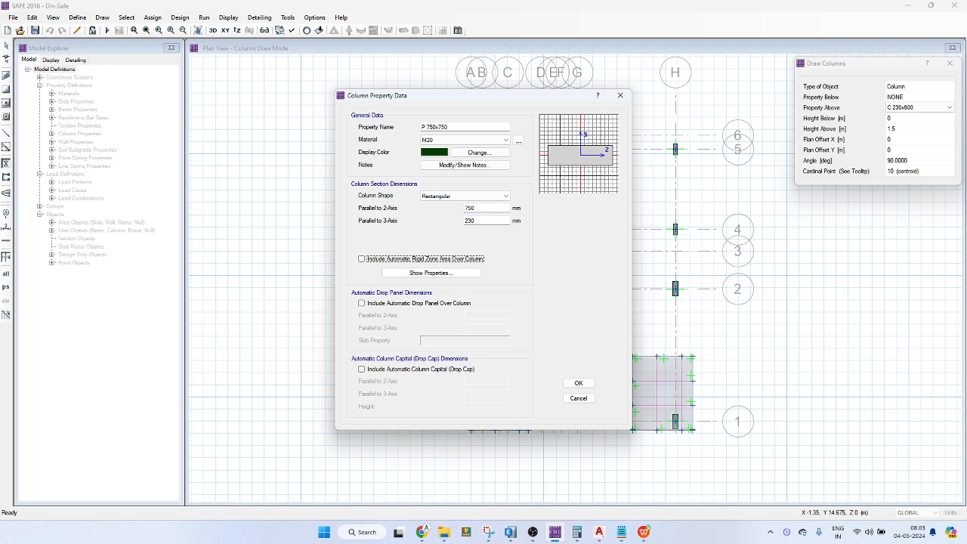
pyautogui.doubleClick(482, 219)
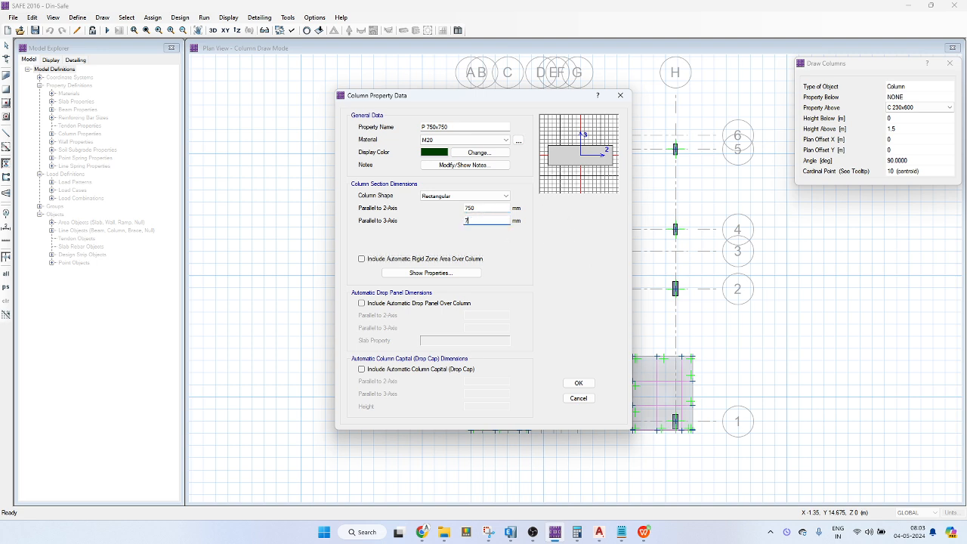
pyautogui.click(585, 383)
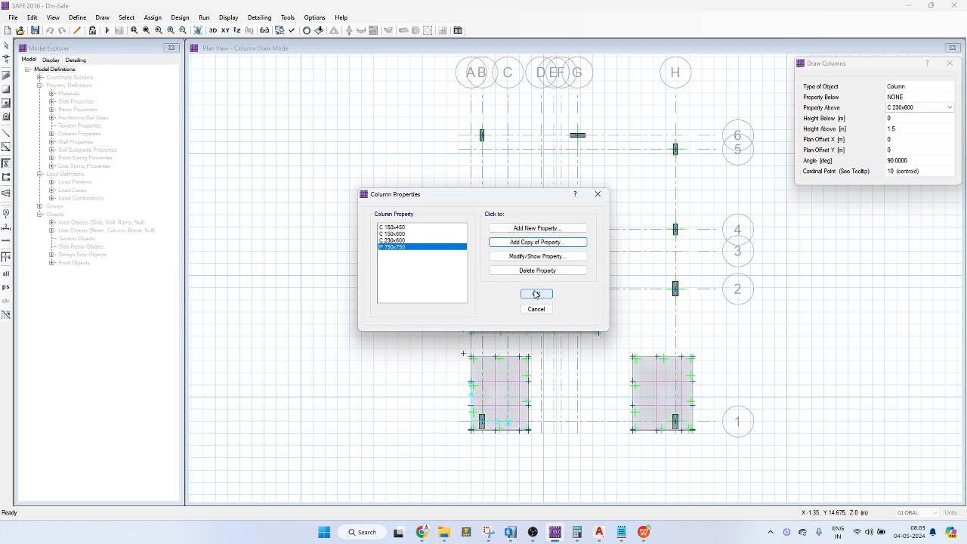
pyautogui.click(537, 294)
# Place P 750x750 columns at grid points B-1 and H-1 on the two grid 1 footings.
pyautogui.click(914, 106)
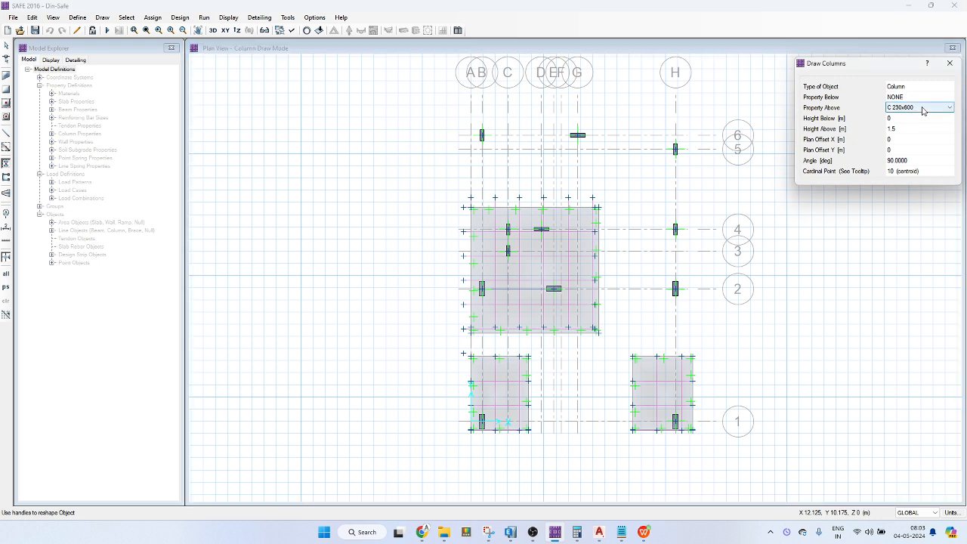
pyautogui.click(914, 107)
pyautogui.click(910, 144)
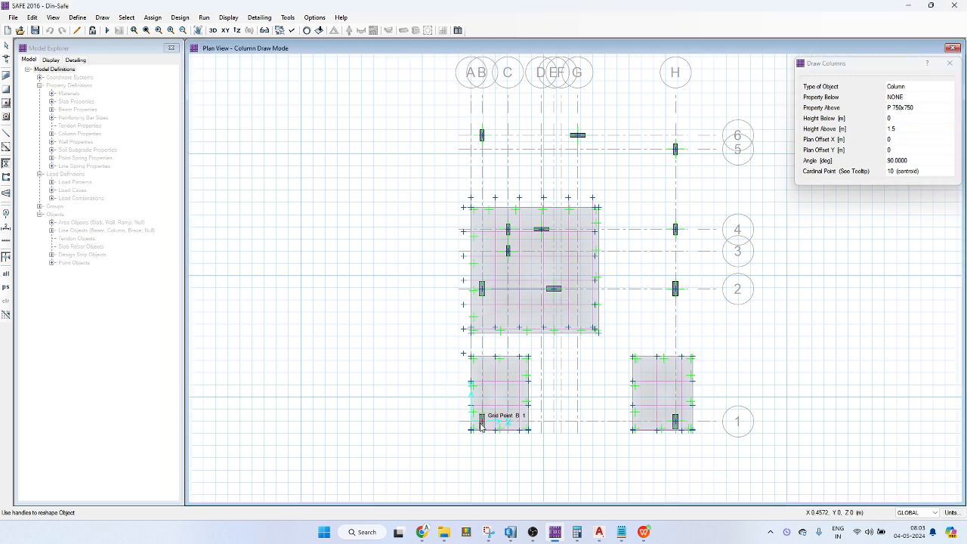
pyautogui.click(480, 426)
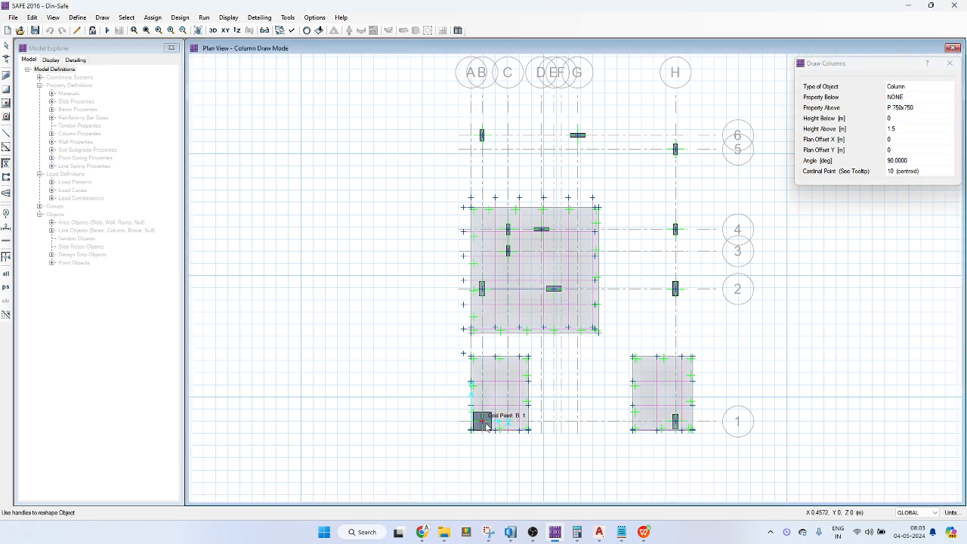
pyautogui.click(677, 427)
pyautogui.press('Escape')
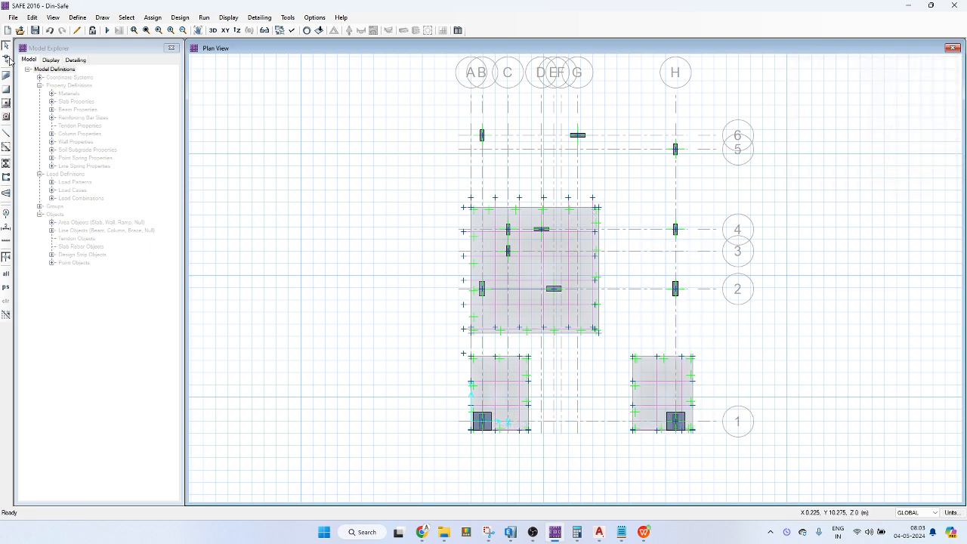
# Rerun the analysis and design with the pedestals, and display the enveloping longitudinal beam rebar.
pyautogui.click(107, 31)
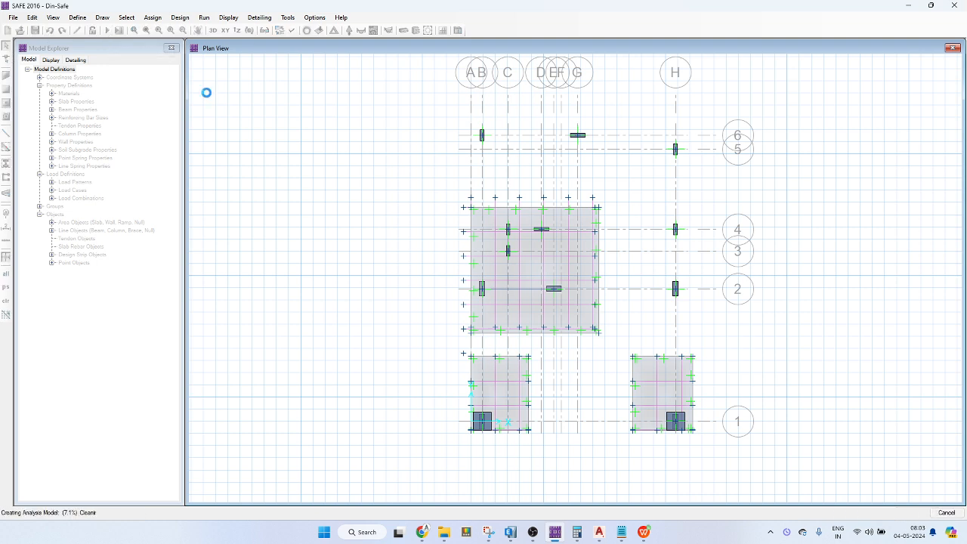
pyautogui.click(415, 30)
pyautogui.moveTo(485, 159); pyautogui.dragTo(315, 130)
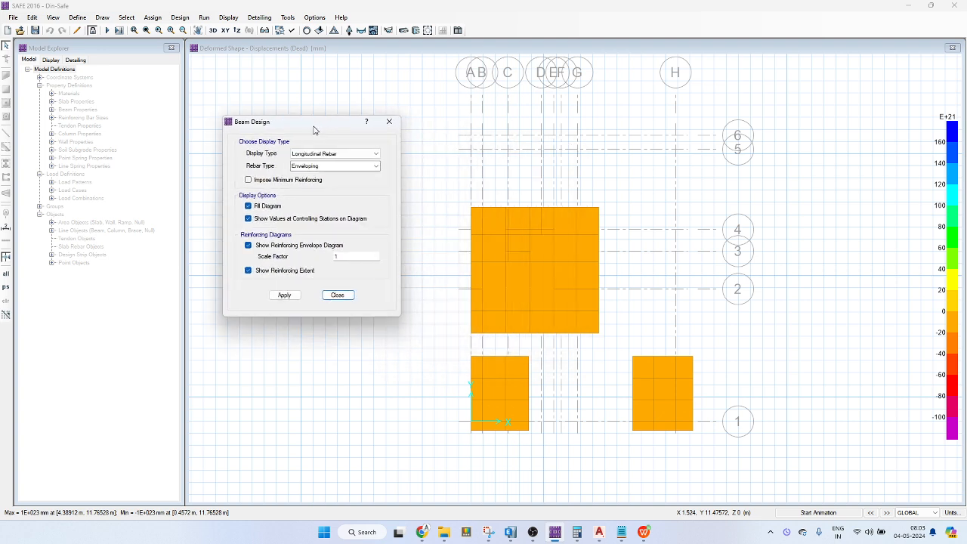
pyautogui.click(284, 294)
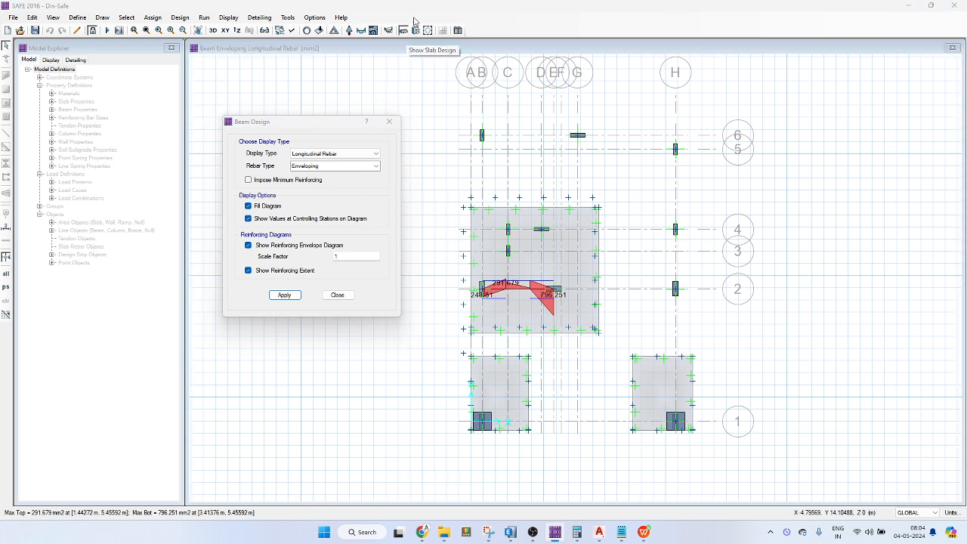
# Display the strip-based Layer B top slab reinforcement and examine the values at the grid 1 pedestals.
pyautogui.click(416, 30)
pyautogui.click(455, 401)
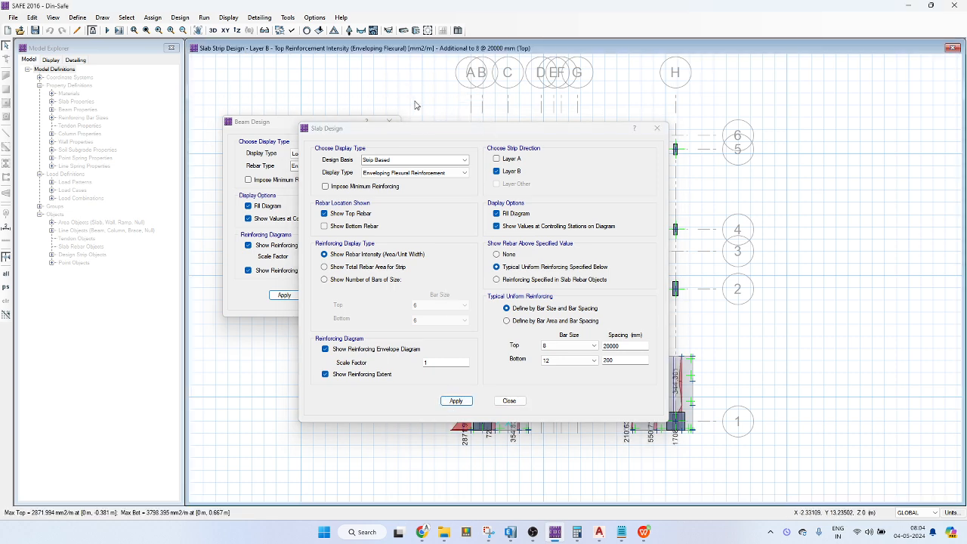
pyautogui.moveTo(424, 128); pyautogui.dragTo(191, 169)
pyautogui.click(382, 123)
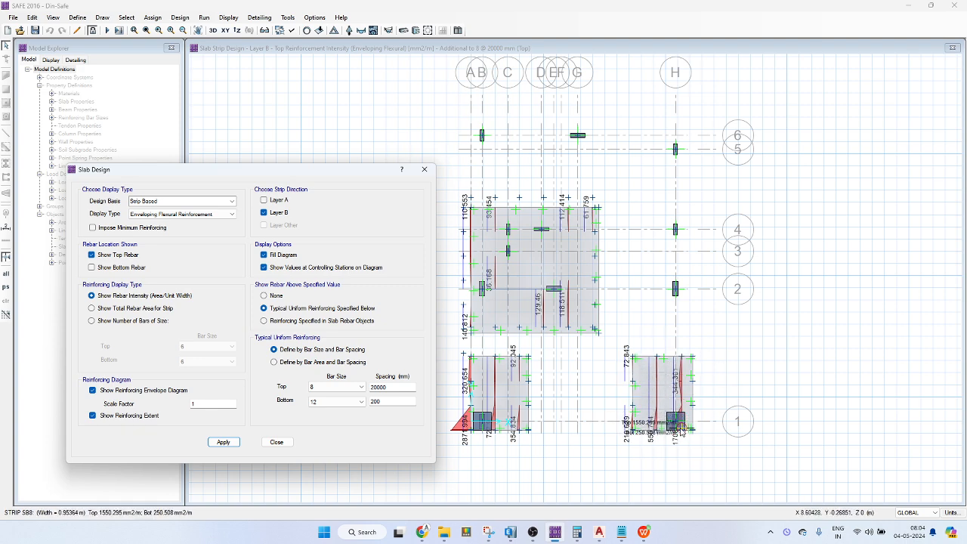
pyautogui.moveTo(238, 170); pyautogui.dragTo(247, 99)
# Show only the bottom slab reinforcement for the Layer B strips.
pyautogui.click(128, 195)
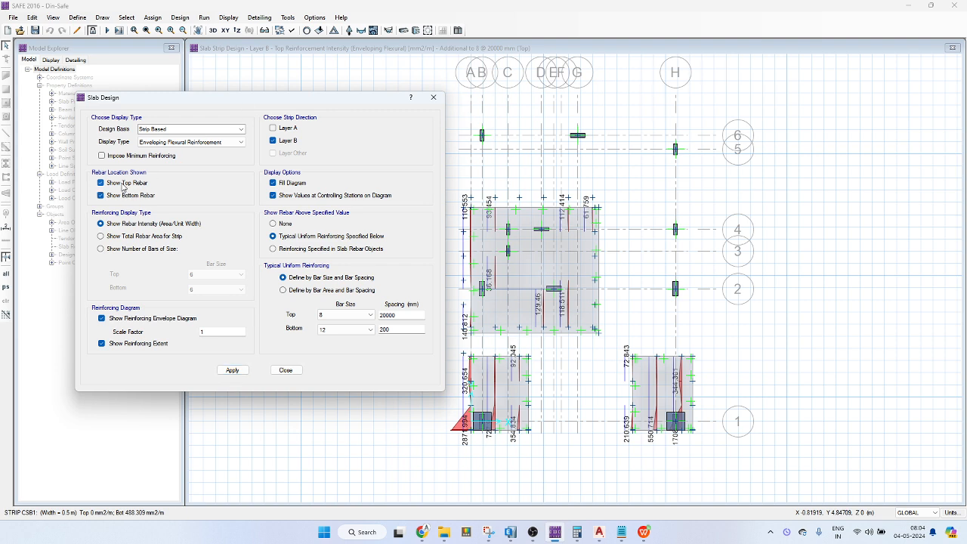
pyautogui.click(124, 185)
pyautogui.click(232, 370)
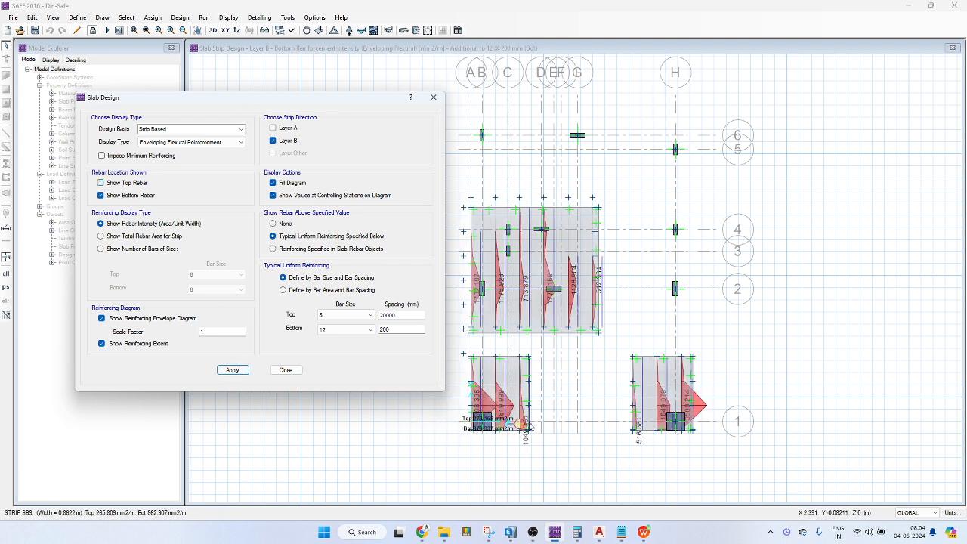
# Set the typical bottom bar size to 16 mm and display the additional Layer B bottom reinforcement required.
pyautogui.click(354, 330)
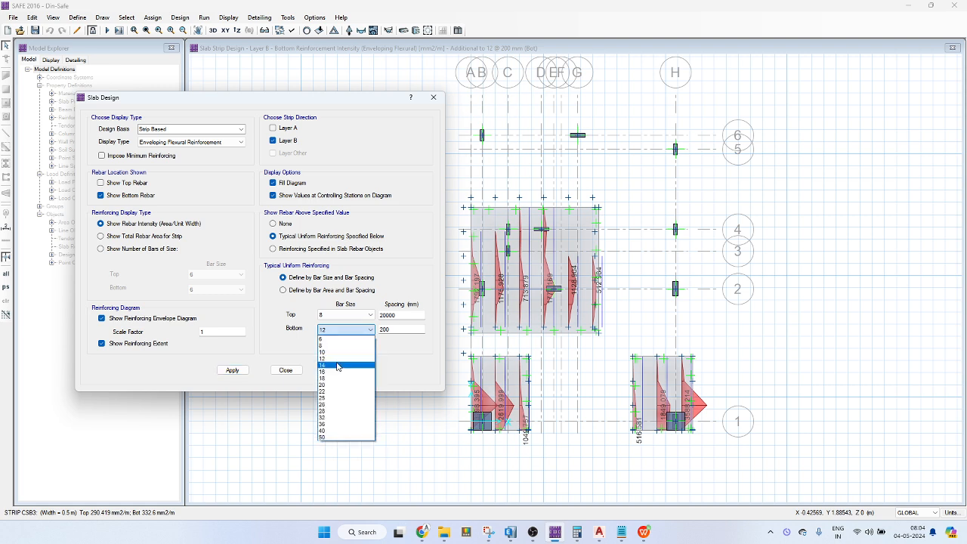
pyautogui.click(340, 375)
pyautogui.click(216, 370)
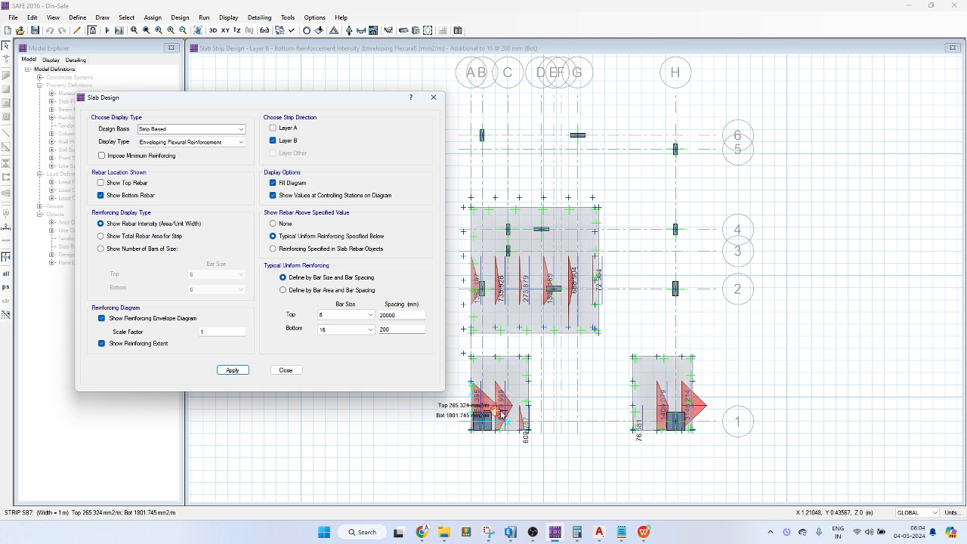
# Display the additional bottom reinforcement for the Layer A strips and examine the values at the grid 1 pedestals.
pyautogui.click(272, 128)
pyautogui.click(273, 140)
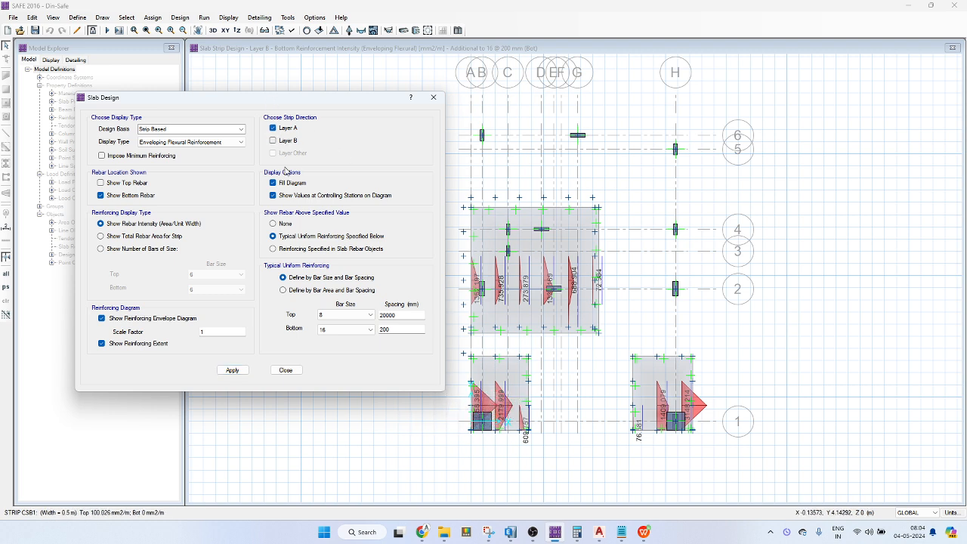
pyautogui.click(232, 369)
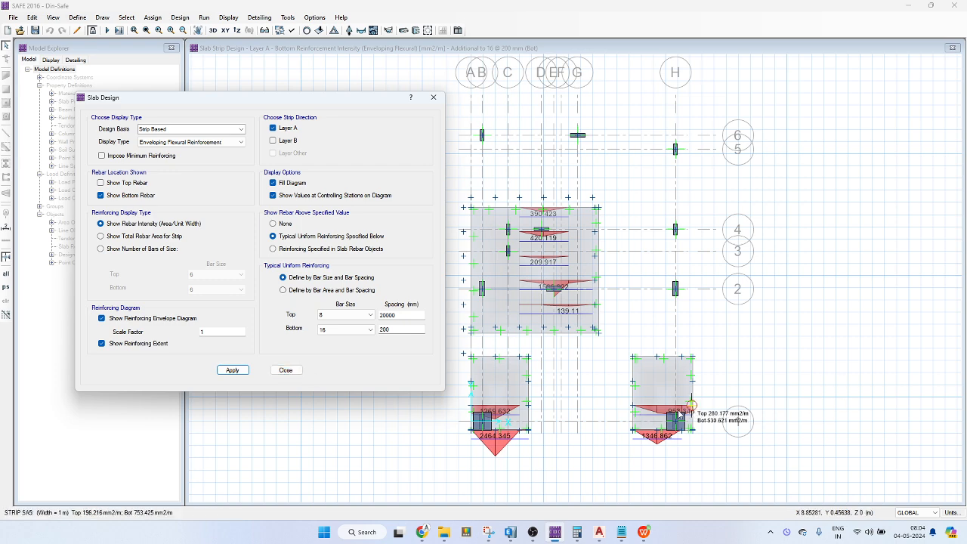
pyautogui.moveTo(670, 412)
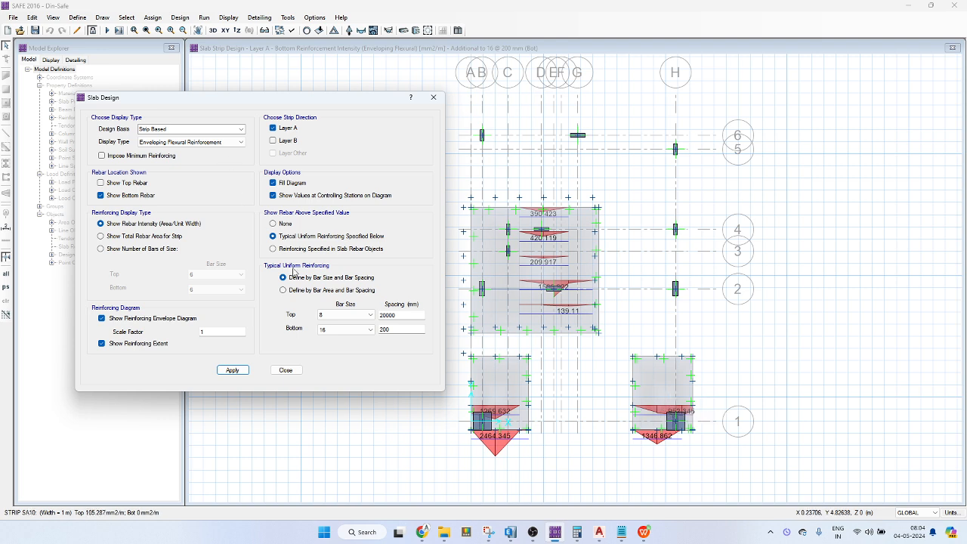
# Switch the bottom reinforcement display back to the Layer B strips.
pyautogui.click(284, 141)
pyautogui.click(282, 128)
pyautogui.click(241, 371)
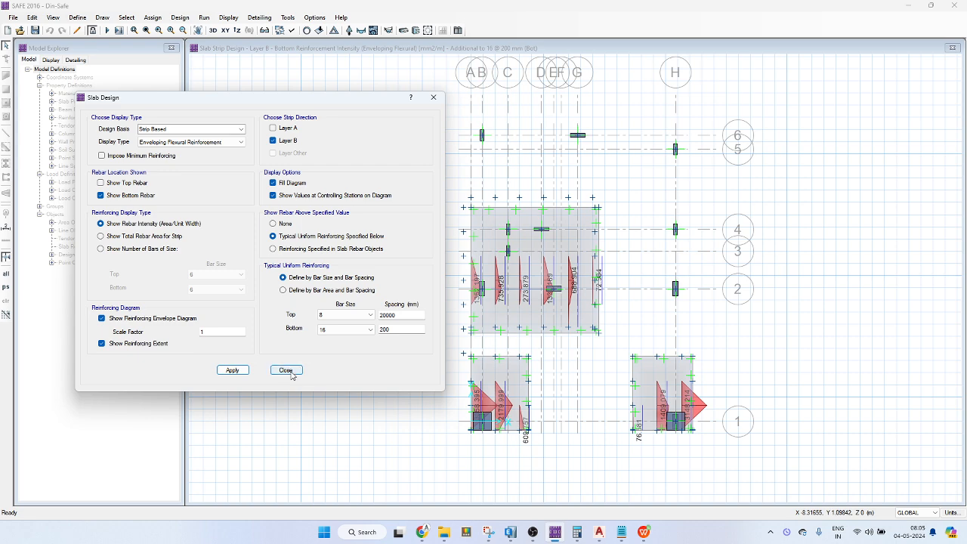
pyautogui.moveTo(504, 324); pyautogui.dragTo(537, 318, button='middle')
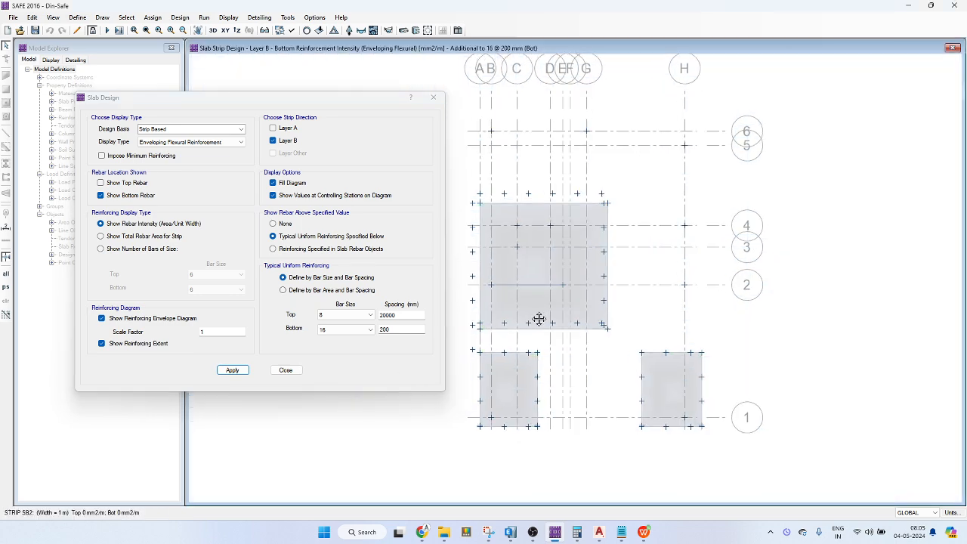
# Show only the top slab reinforcement for the Layer B strips and examine the values around the grid 1 pedestals.
pyautogui.click(142, 185)
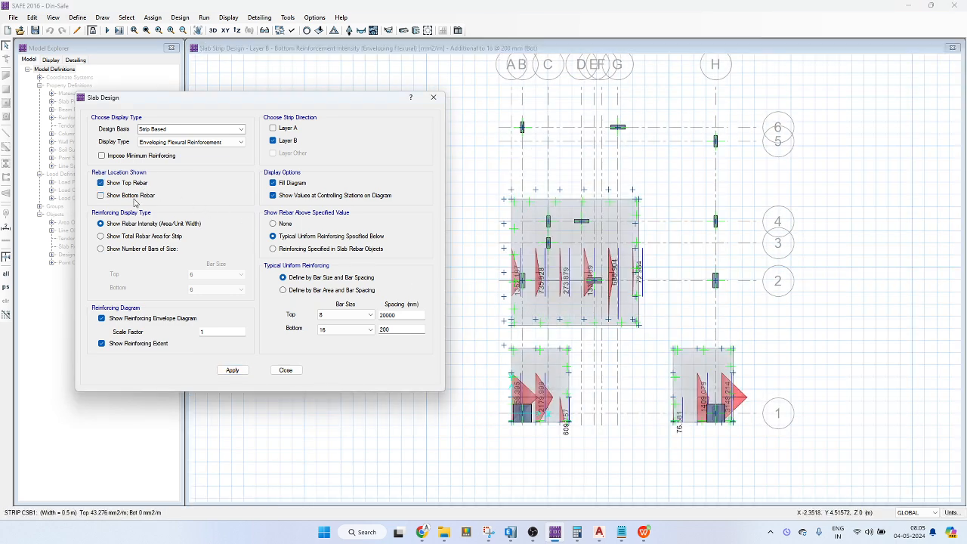
pyautogui.click(232, 370)
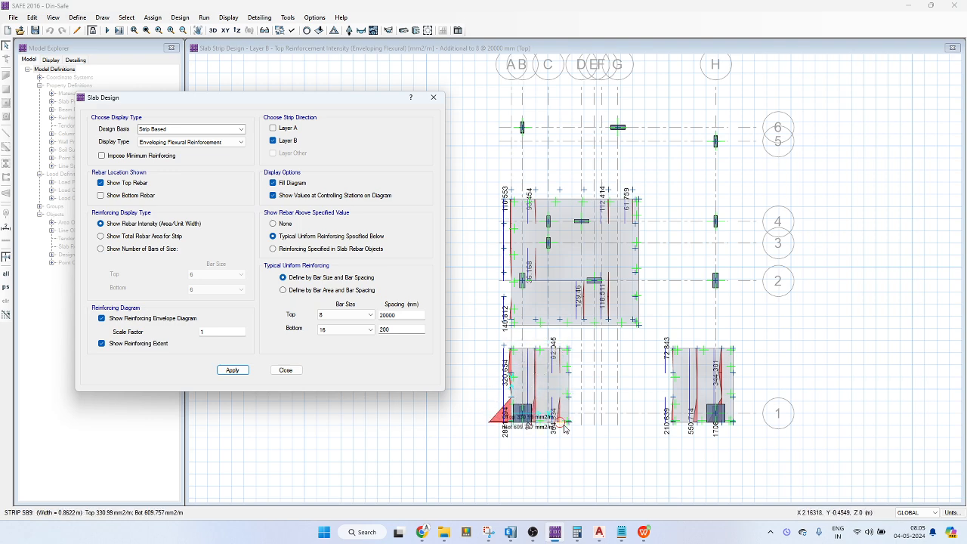
pyautogui.click(286, 370)
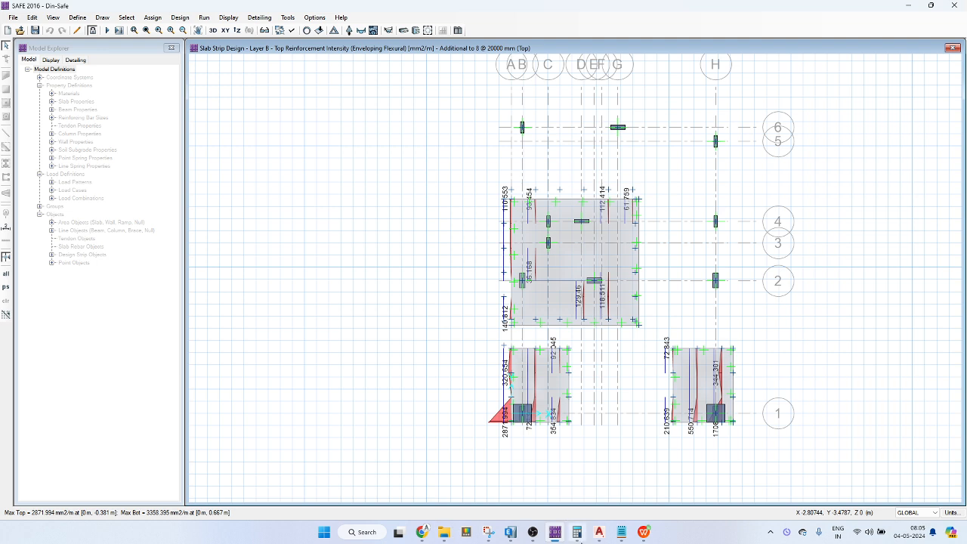
# Reopen the slab design display and show only the Layer B bottom reinforcement additional to 16 mm bars at 200 mm.
pyautogui.click(404, 31)
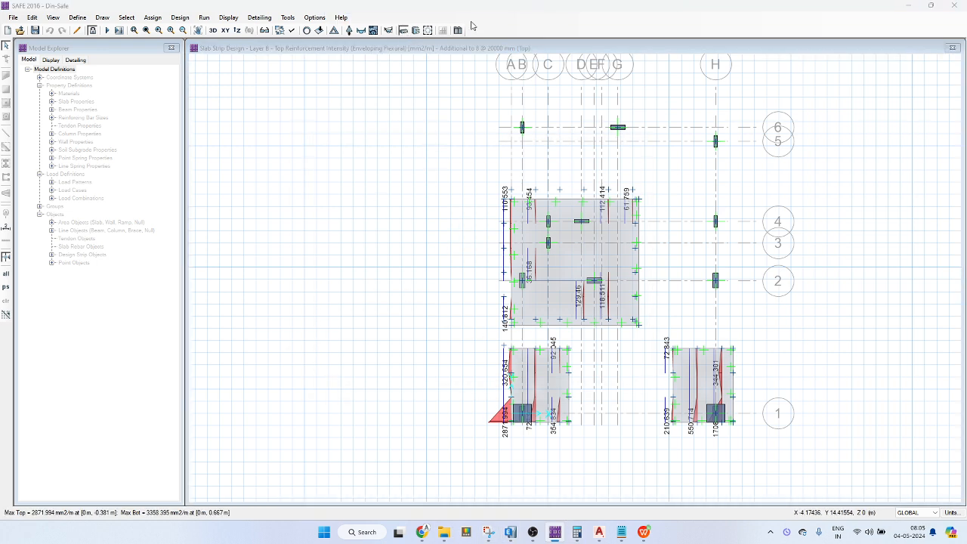
pyautogui.moveTo(396, 130); pyautogui.dragTo(180, 85)
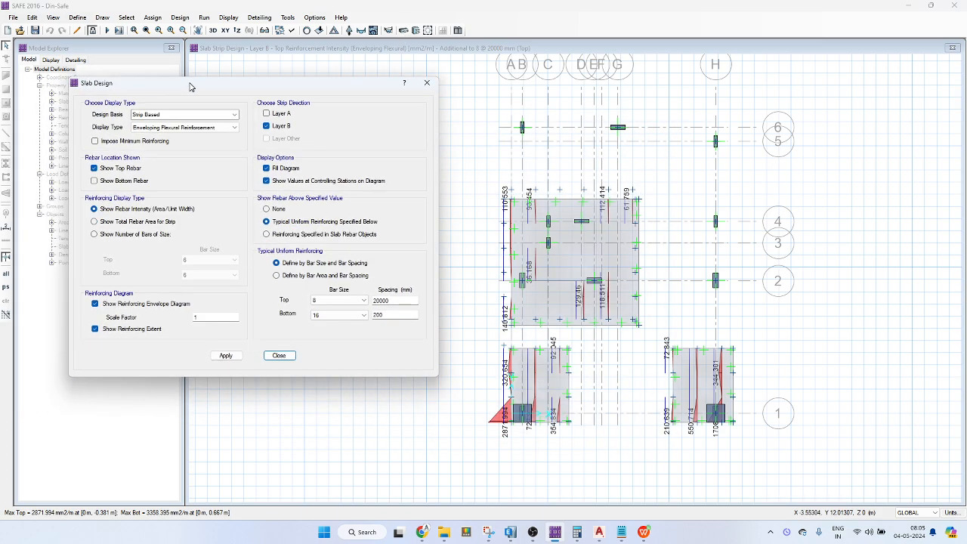
pyautogui.click(130, 181)
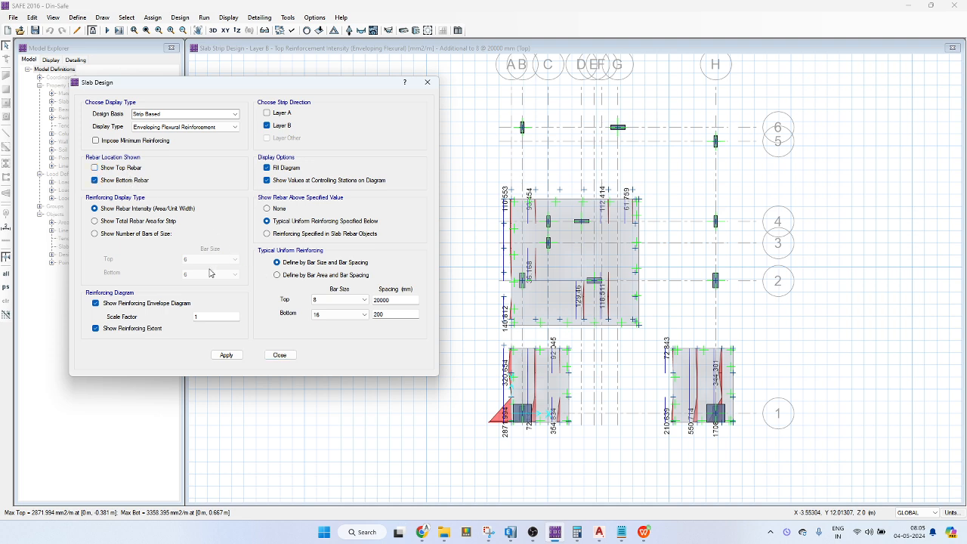
pyautogui.click(235, 359)
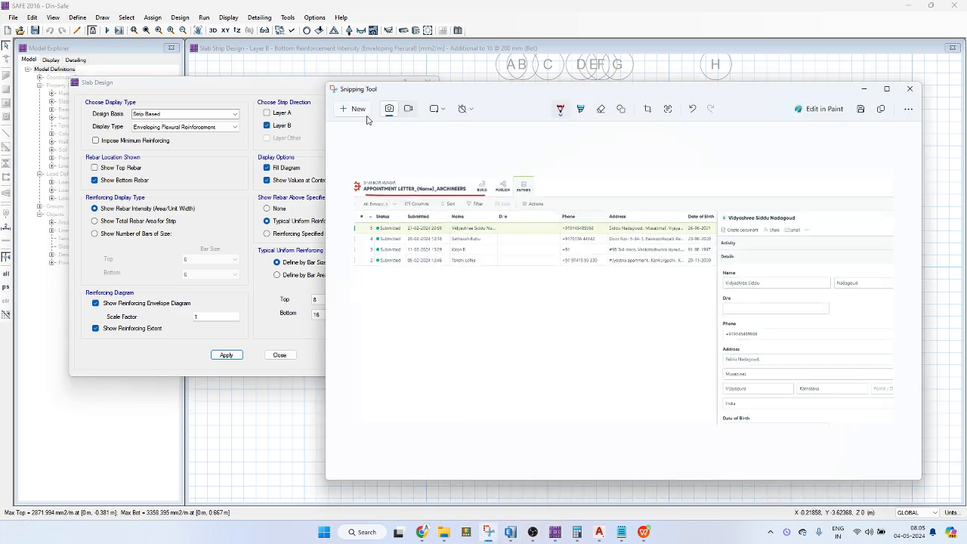
# Capture the Layer B bottom reinforcement plan and its display settings with Snipping Tool, and mark the capture with a handwritten "P".
pyautogui.click(489, 532)
pyautogui.click(354, 109)
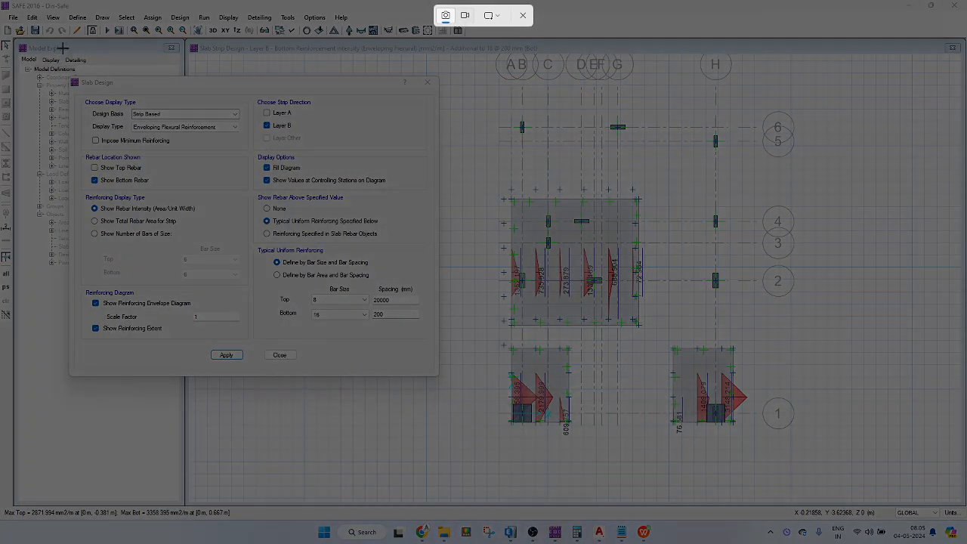
pyautogui.moveTo(59, 36); pyautogui.dragTo(815, 465)
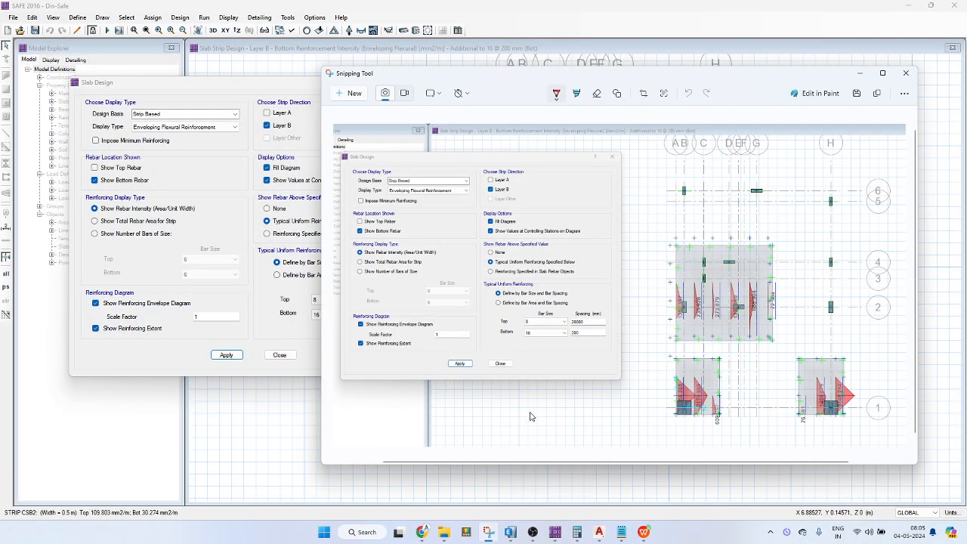
pyautogui.moveTo(551, 422); pyautogui.dragTo(561, 420)
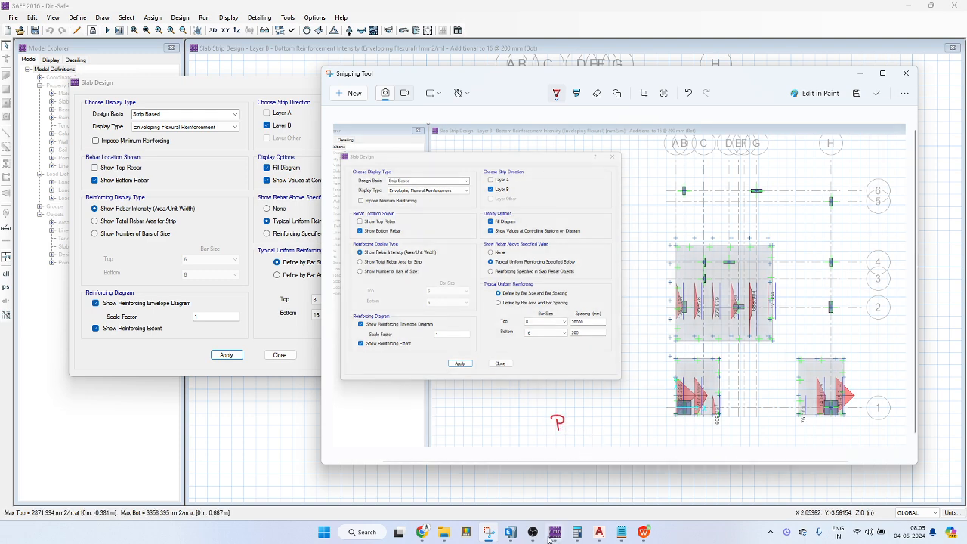
pyautogui.click(342, 499)
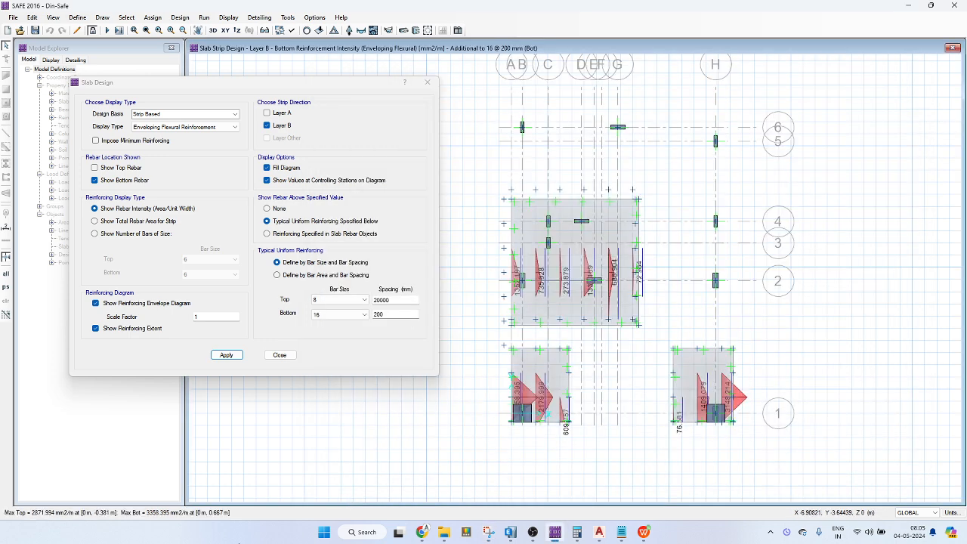
# Create a new blank presentation in WPS Office and paste the marked capture onto its first slide.
pyautogui.click(384, 531)
pyautogui.write('wPS Office')
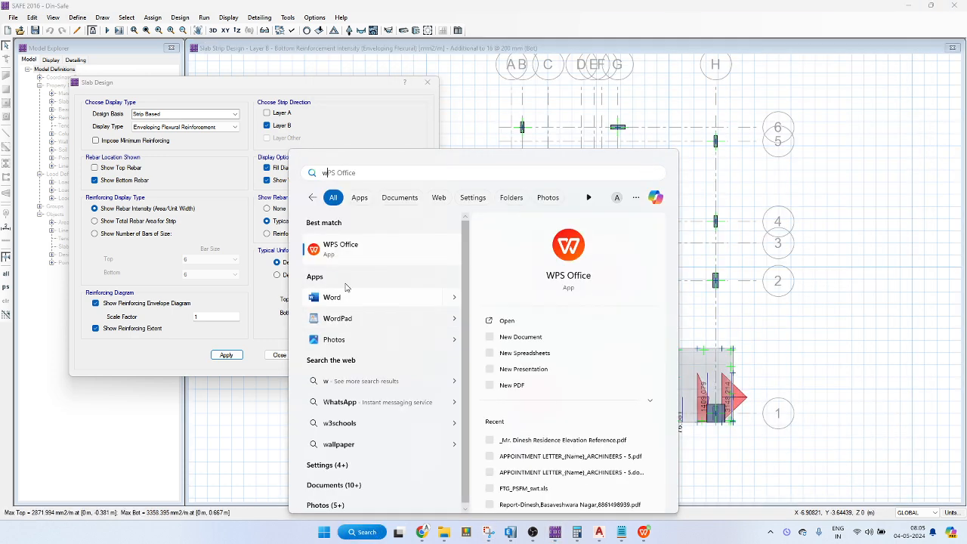
pyautogui.click(354, 254)
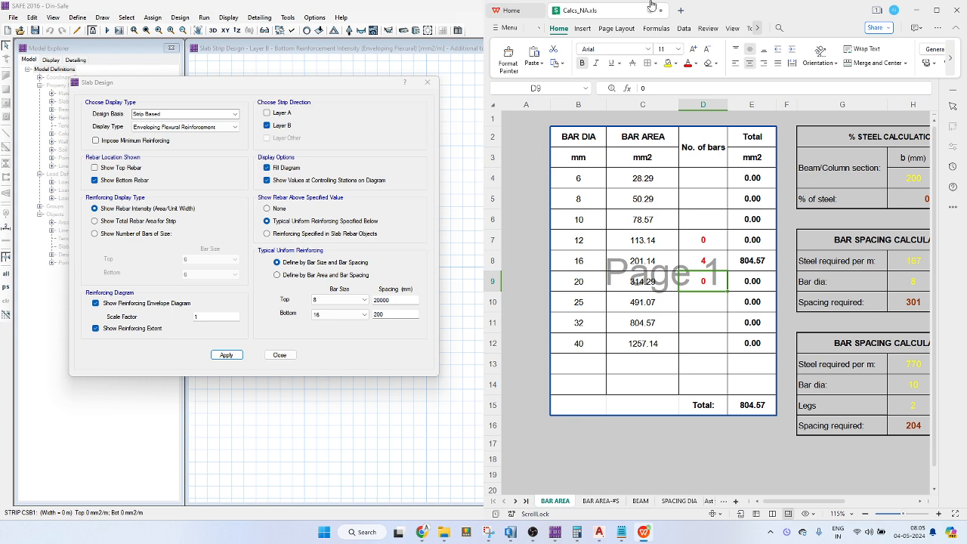
pyautogui.click(681, 10)
pyautogui.click(533, 123)
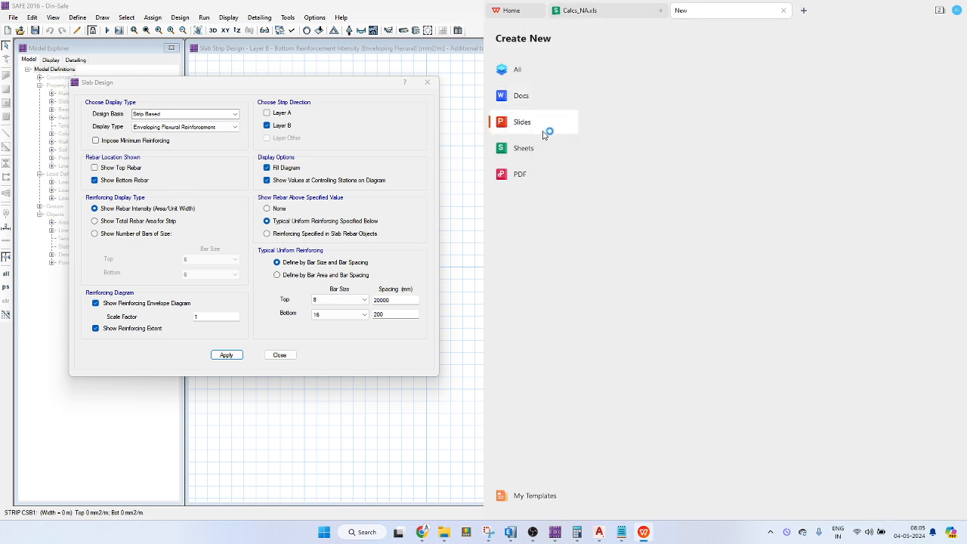
pyautogui.click(635, 114)
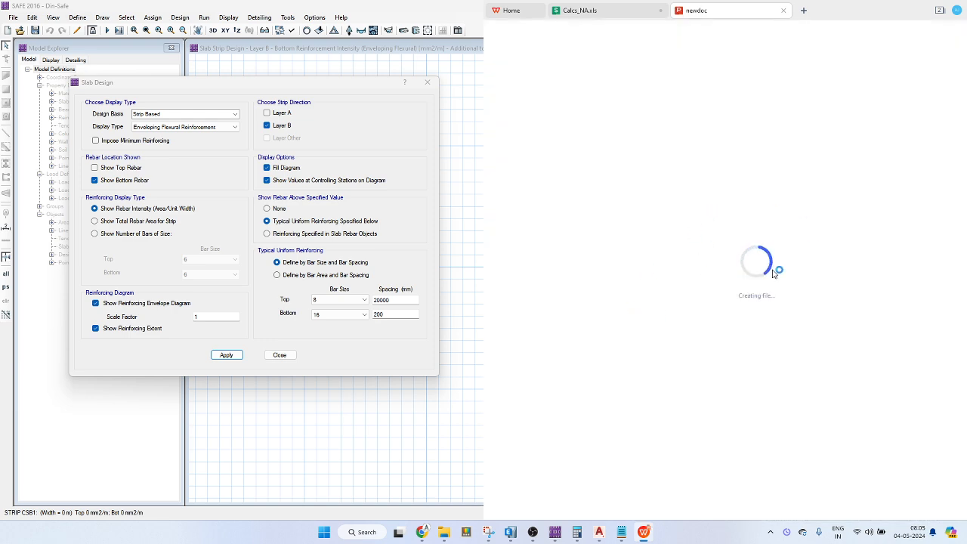
pyautogui.hotkey('ctrl', 'v')
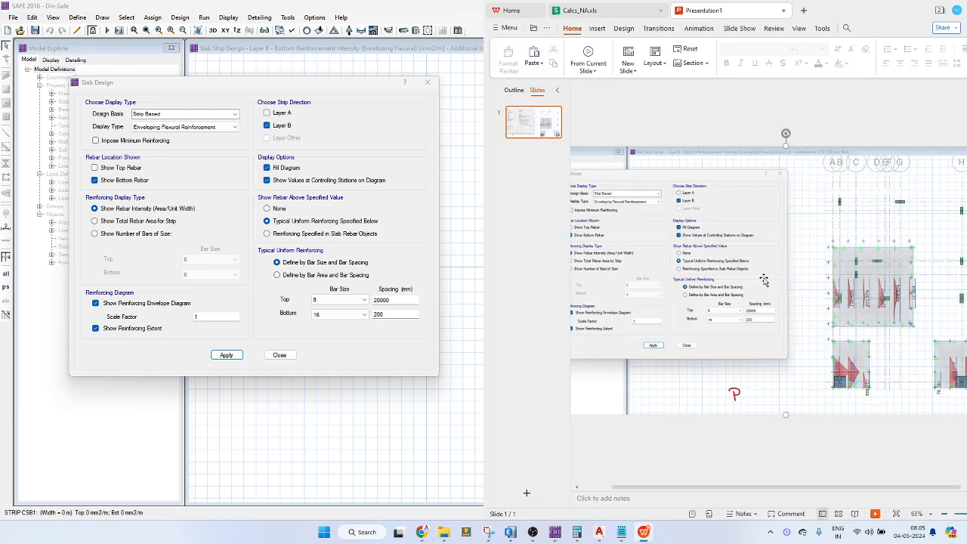
pyautogui.click(907, 9)
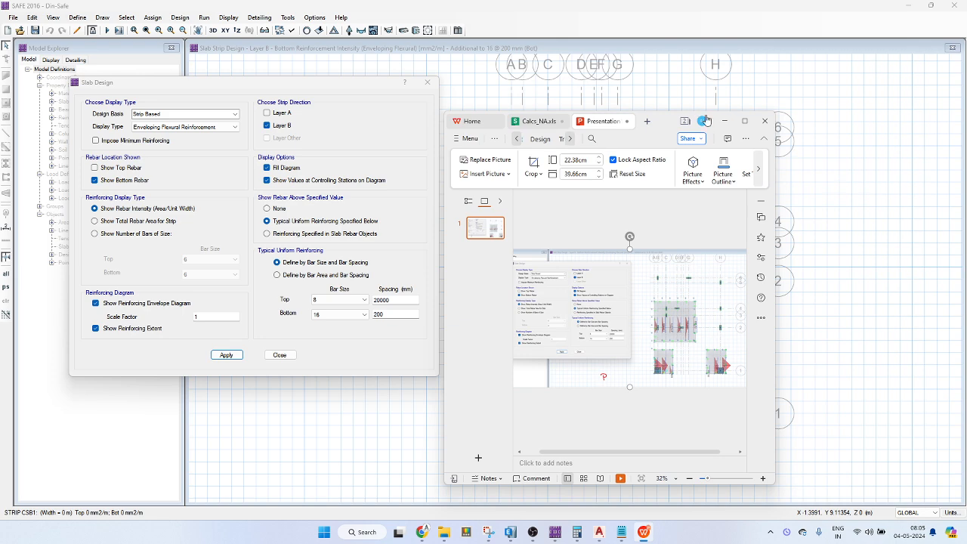
# Return to the SAFE model, start saving it under a new name, and create a folder named "without ped" in the SAFE folder.
pyautogui.click(429, 82)
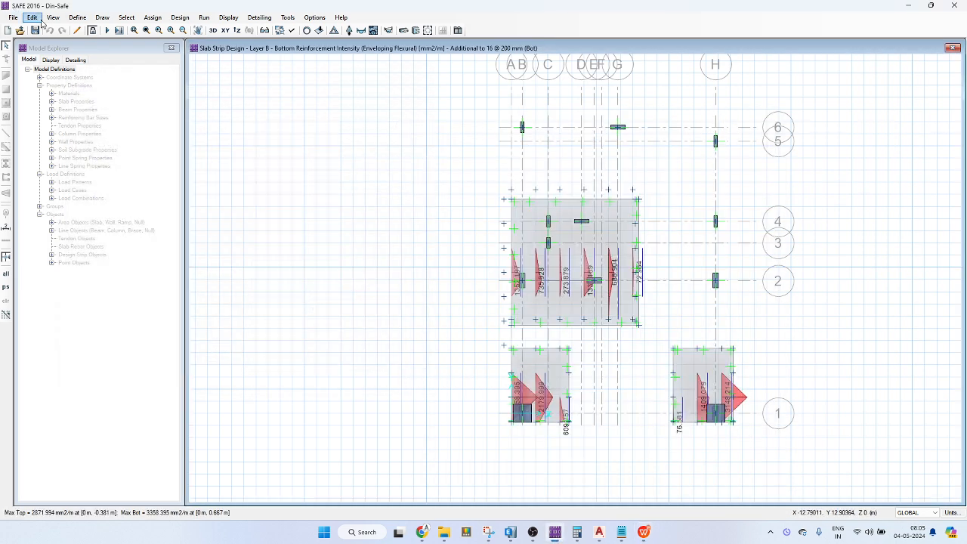
pyautogui.click(13, 17)
pyautogui.click(41, 81)
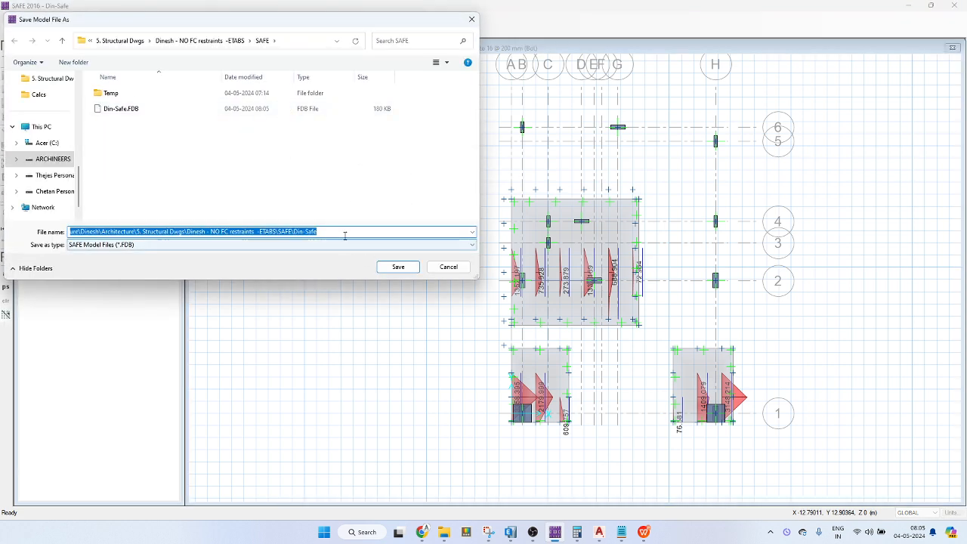
pyautogui.click(190, 112)
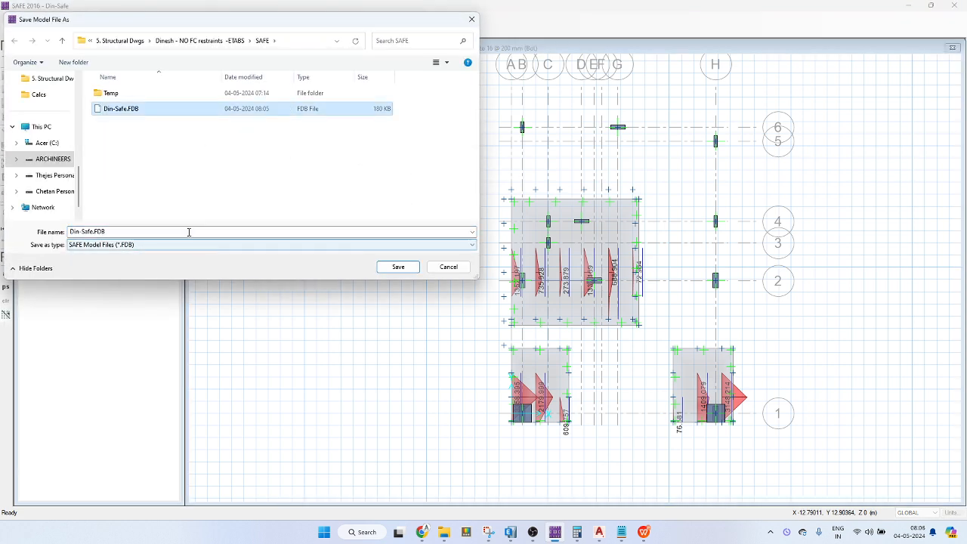
pyautogui.rightClick(207, 144)
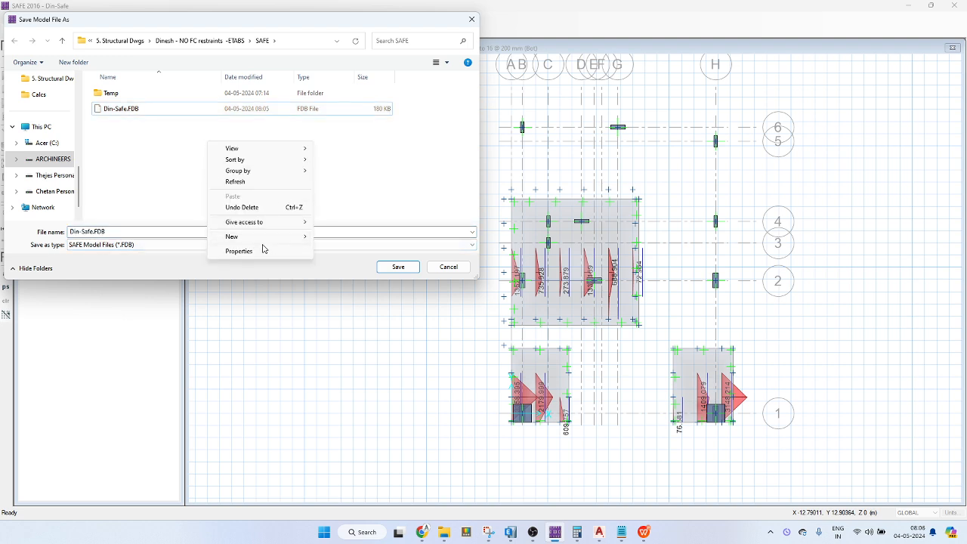
pyautogui.moveTo(302, 236)
pyautogui.click(332, 237)
pyautogui.write('wit')
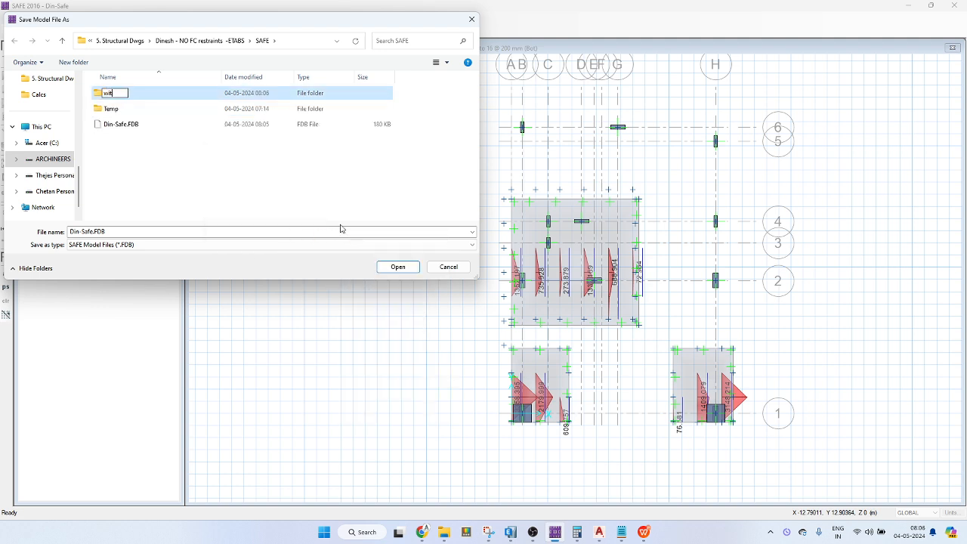
pyautogui.write('hout ped')
pyautogui.press('Return')
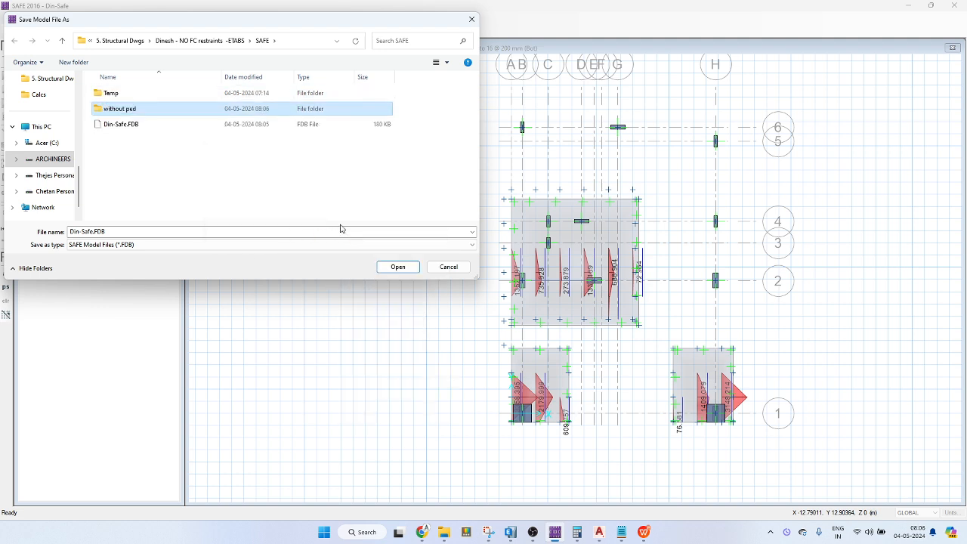
# Save the model inside the "without ped" folder as "Din-Safe without ped".
pyautogui.press('Return')
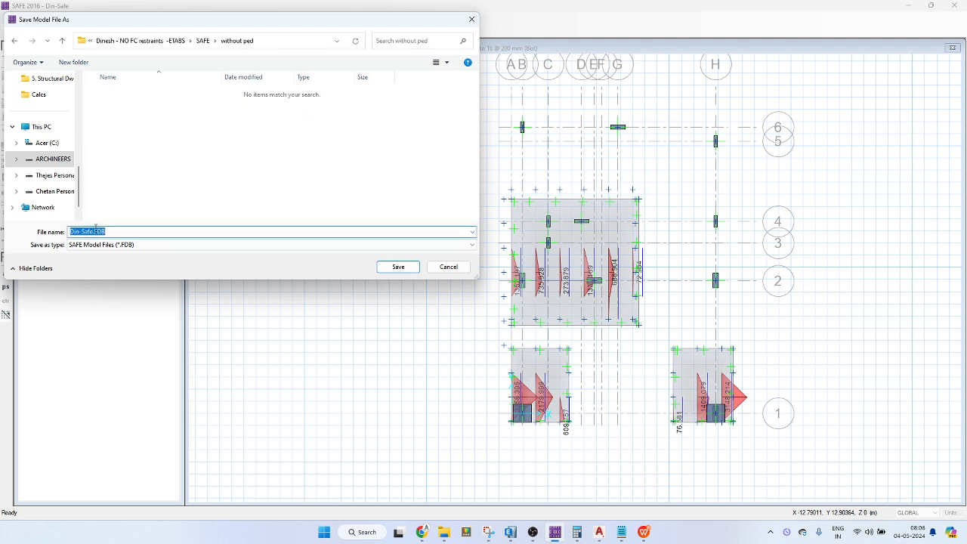
pyautogui.click(108, 216)
pyautogui.write('without ped')
pyautogui.press('Return')
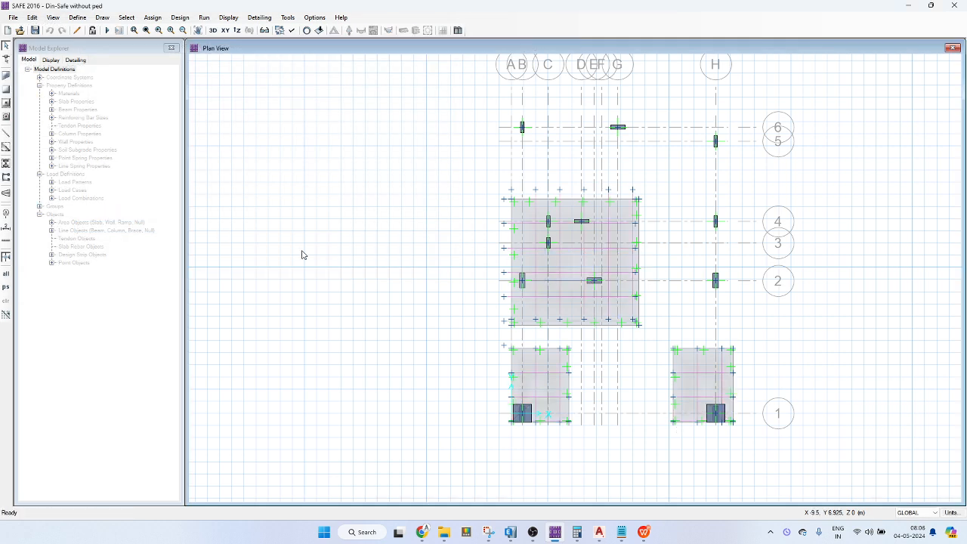
# Select the two grid 1 pedestals by their property and delete them, leaving the columns in place.
pyautogui.click(125, 17)
pyautogui.moveTo(148, 30)
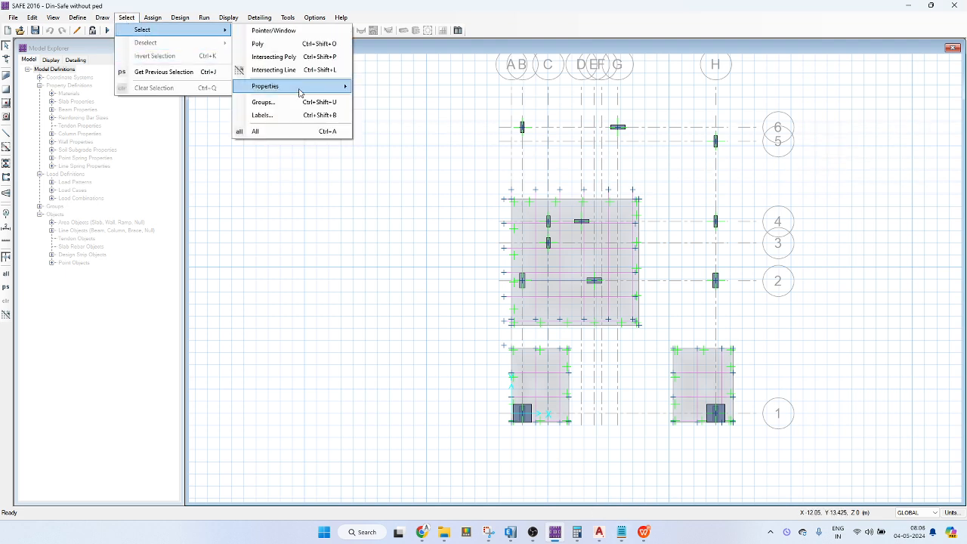
pyautogui.moveTo(346, 88)
pyautogui.click(391, 144)
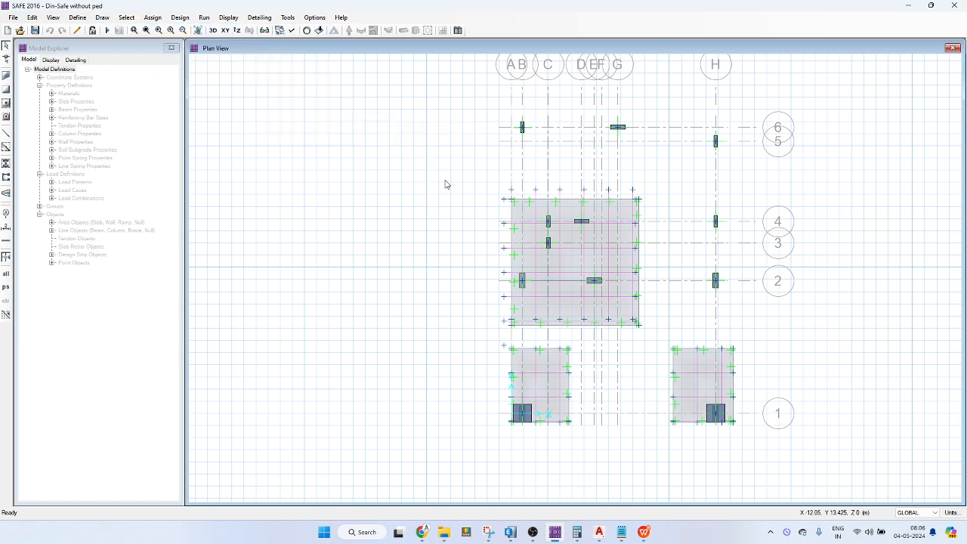
pyautogui.click(442, 250)
pyautogui.click(521, 290)
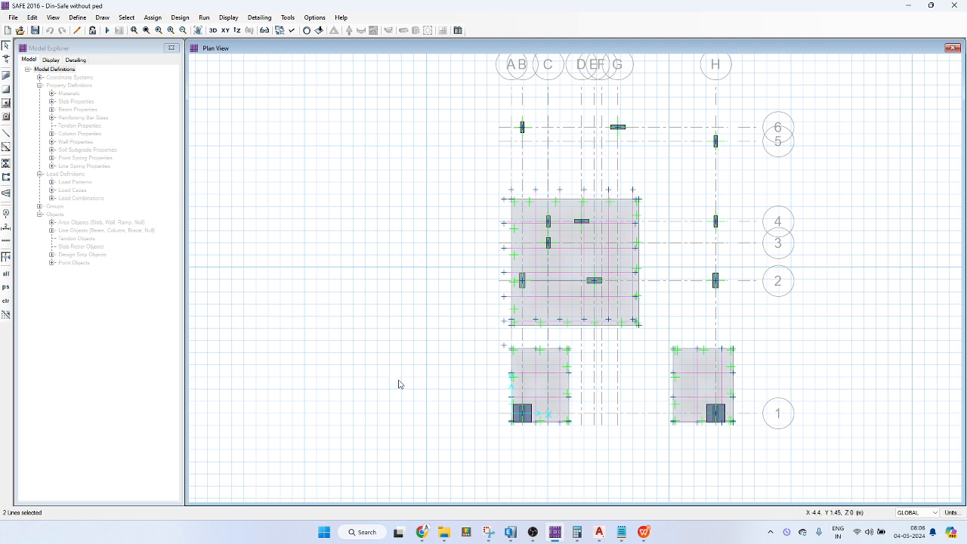
pyautogui.press('Delete')
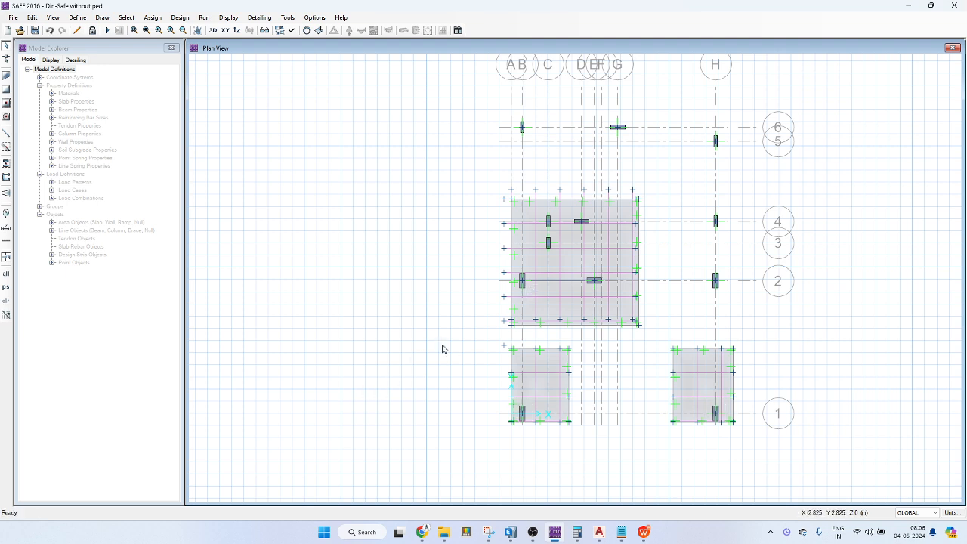
# Rerun the analysis and design of the model without the pedestals.
pyautogui.click(106, 30)
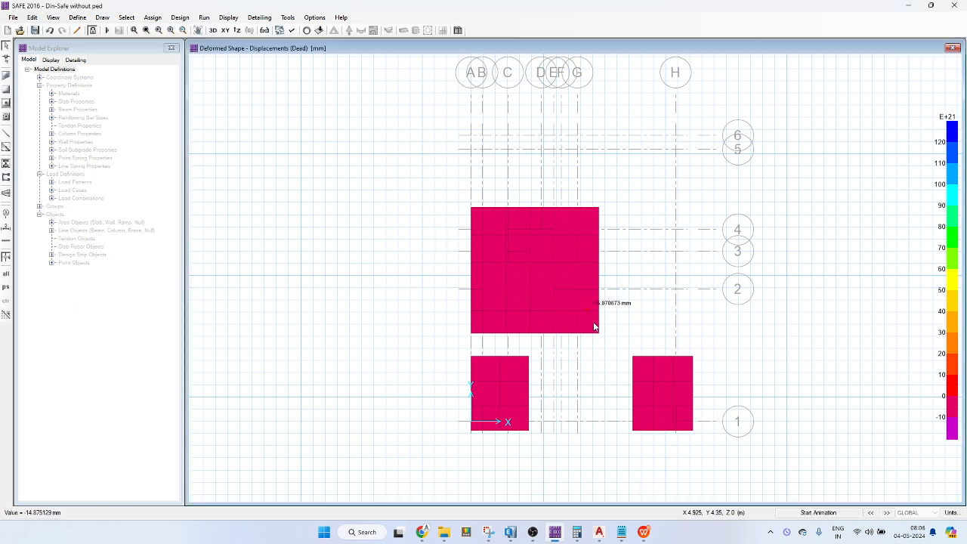
# Display the strip-based Layer B bottom reinforcement intensity above typical bottom bars of size 16 at 200 mm, keeping the slab plan in view.
pyautogui.click(414, 32)
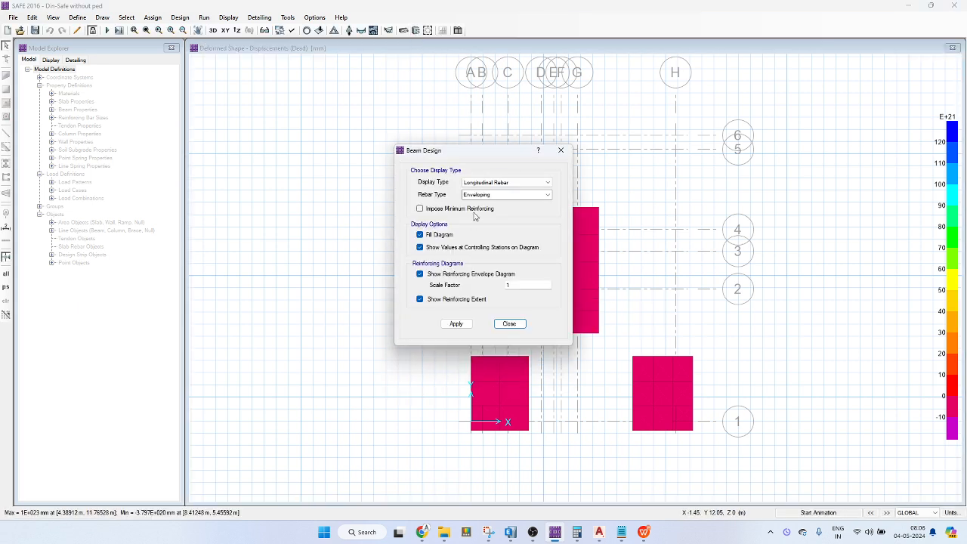
pyautogui.click(511, 323)
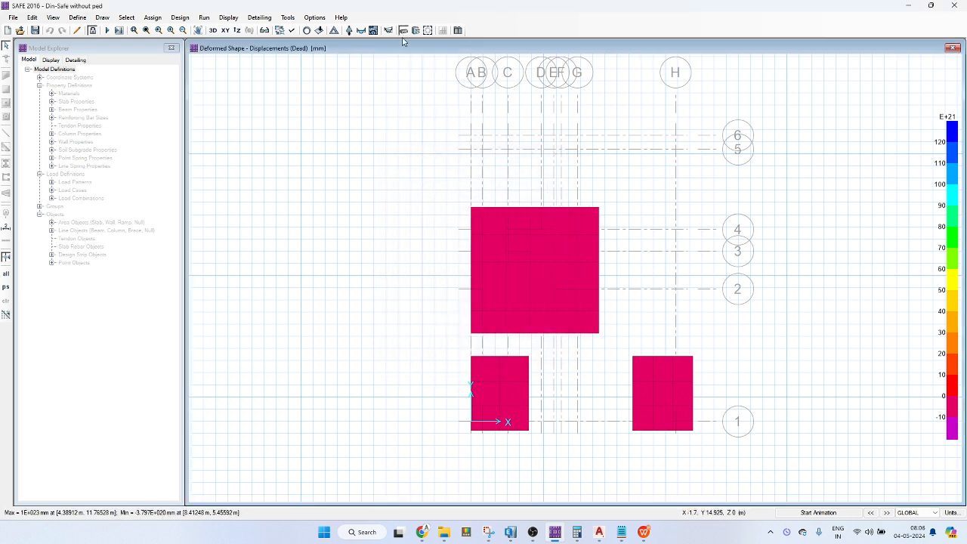
pyautogui.click(404, 32)
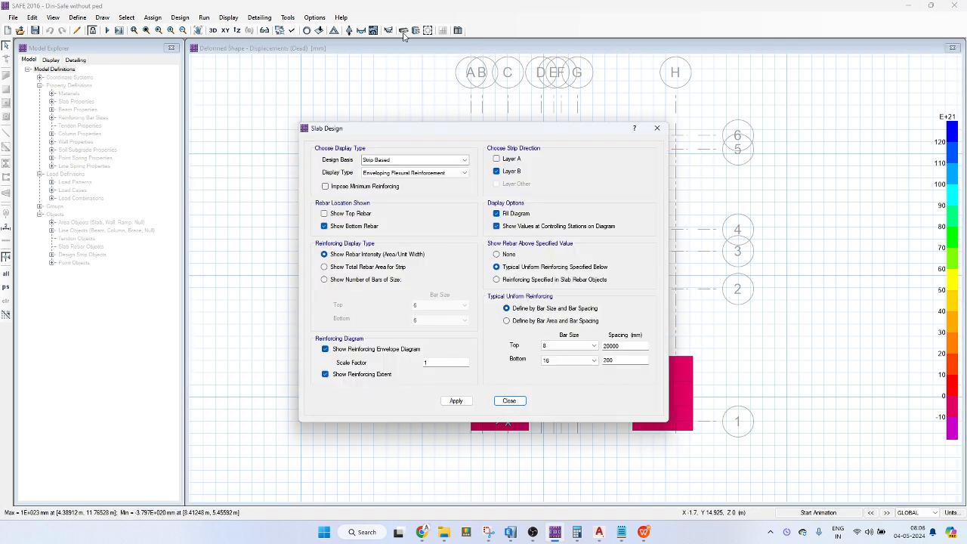
pyautogui.click(457, 401)
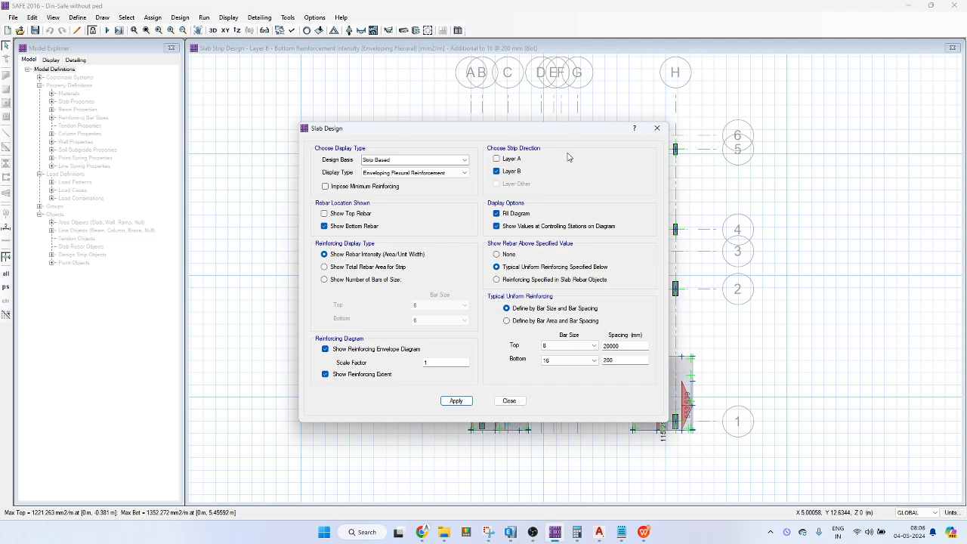
pyautogui.moveTo(558, 135); pyautogui.dragTo(275, 105)
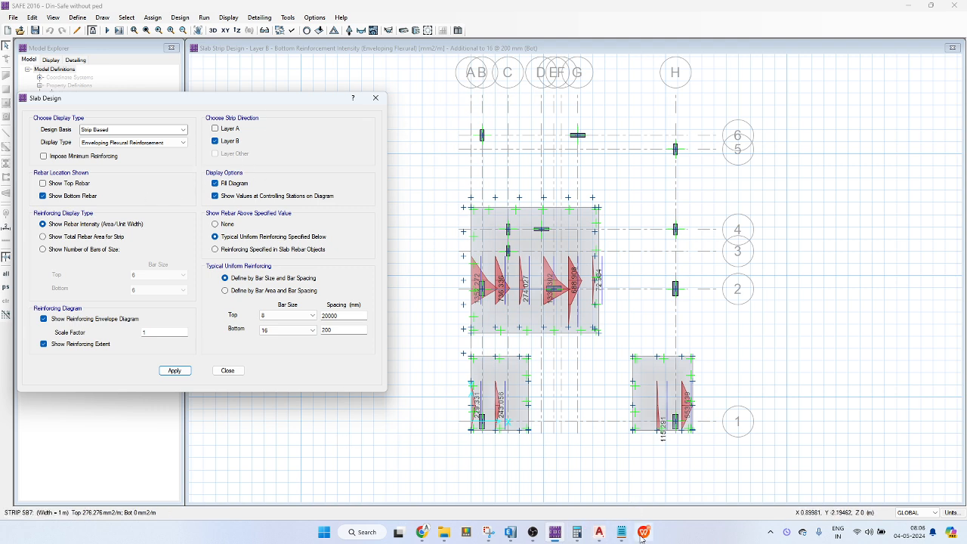
# Compare the Layer B reinforcement at the two grid 1 footings with the with-pedestal screenshot in the WPS presentation.
pyautogui.moveTo(641, 538)
pyautogui.click(642, 472)
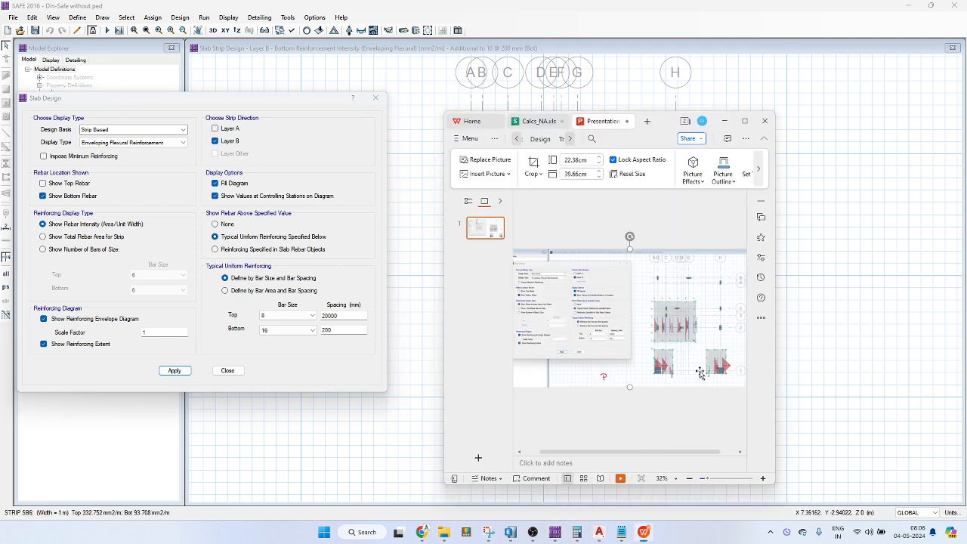
pyautogui.click(745, 121)
pyautogui.scroll(-1, 757, 375)
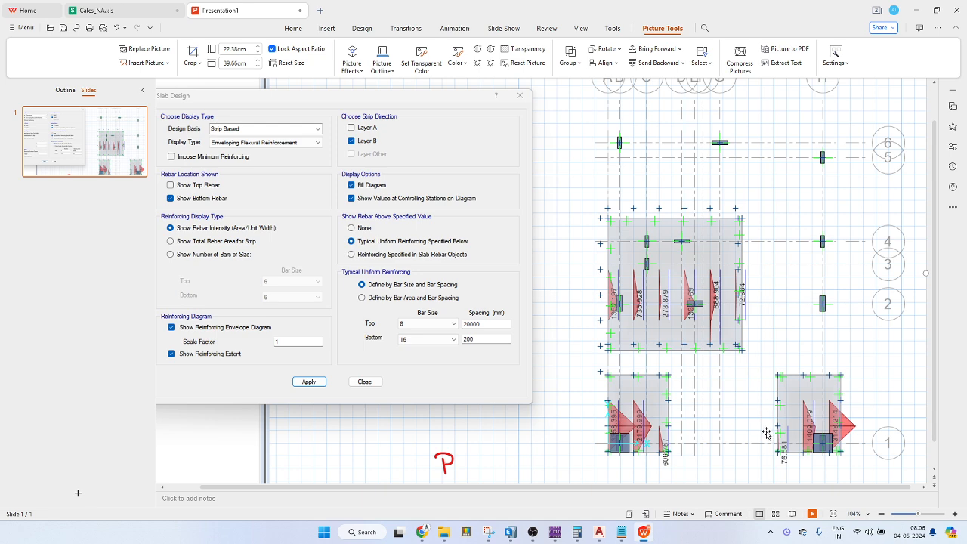
pyautogui.click(922, 16)
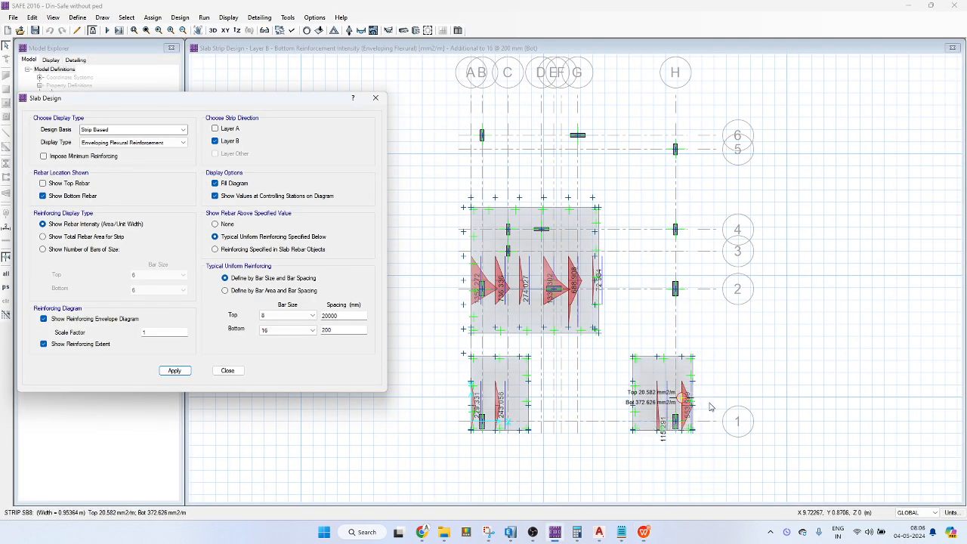
pyautogui.scroll(2, 700, 358)
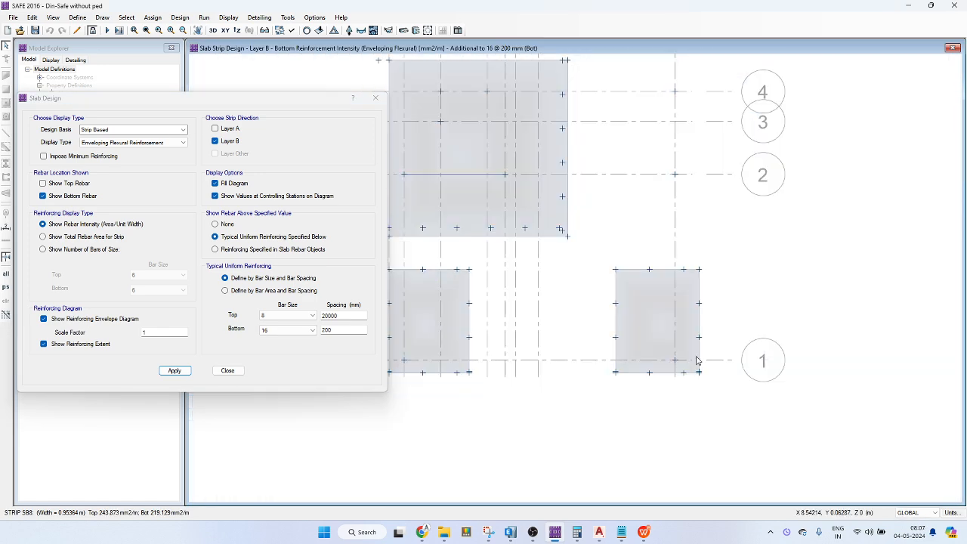
pyautogui.moveTo(719, 349); pyautogui.dragTo(788, 371, button='middle')
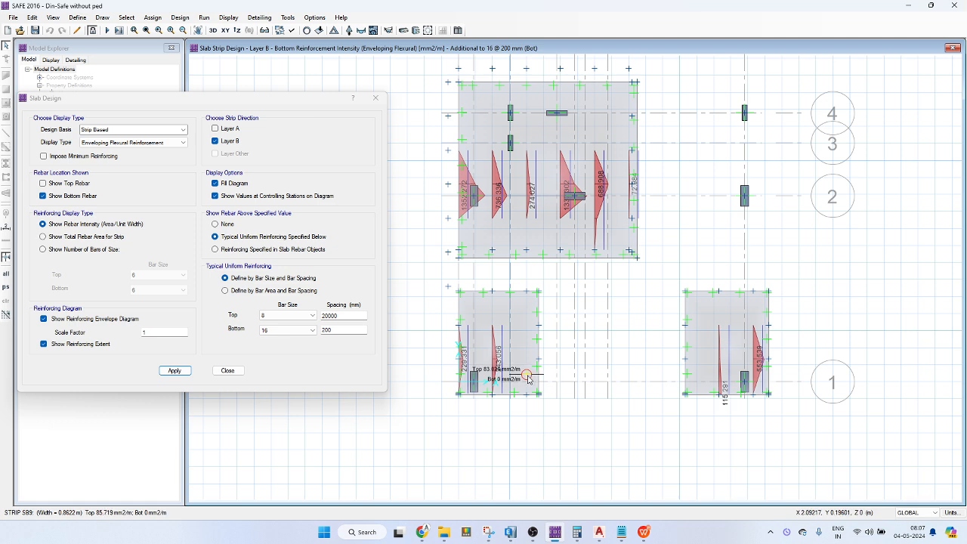
# Switch the slab strip reinforcement display from Layer B to Layer A.
pyautogui.click(228, 129)
pyautogui.click(231, 141)
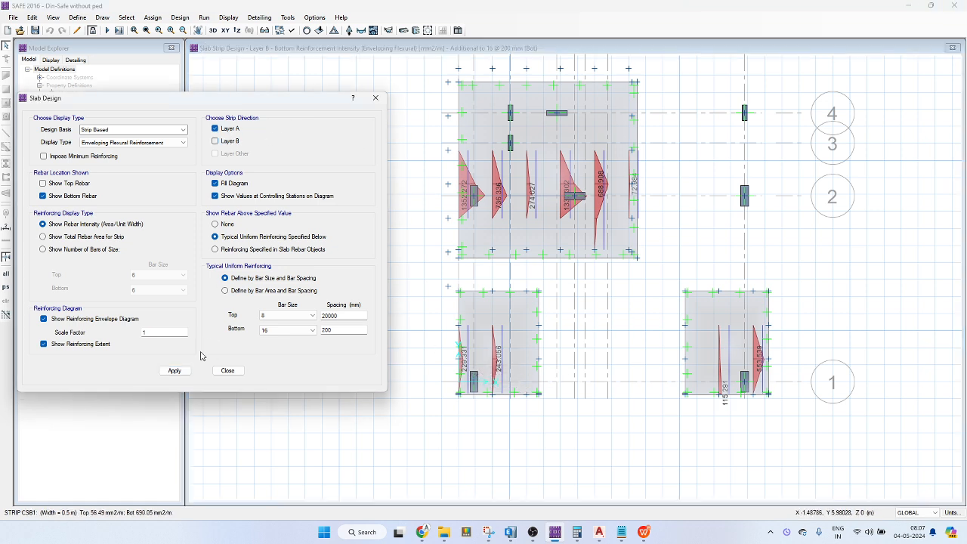
pyautogui.click(175, 370)
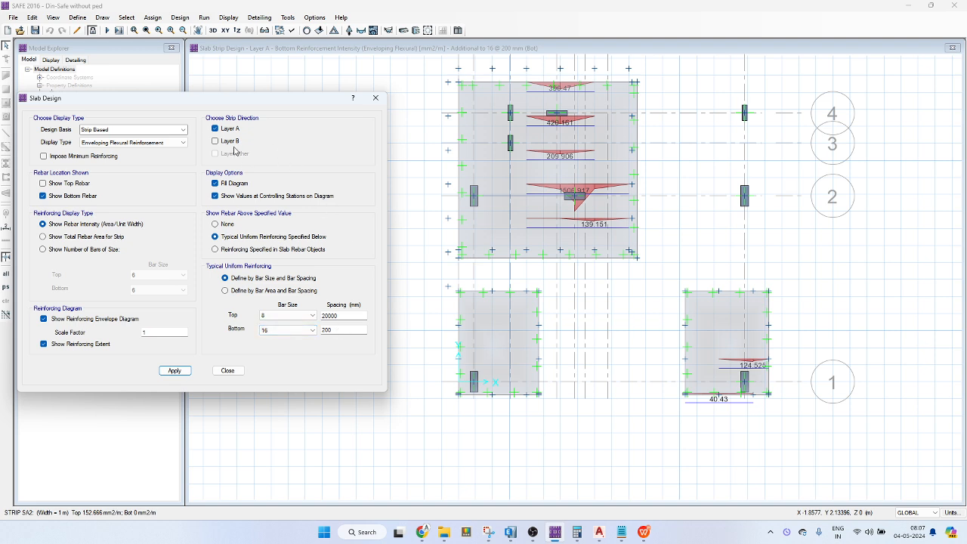
# Set the typical bottom bar size to 12 for the Layer A strip reinforcement and apply it.
pyautogui.click(299, 331)
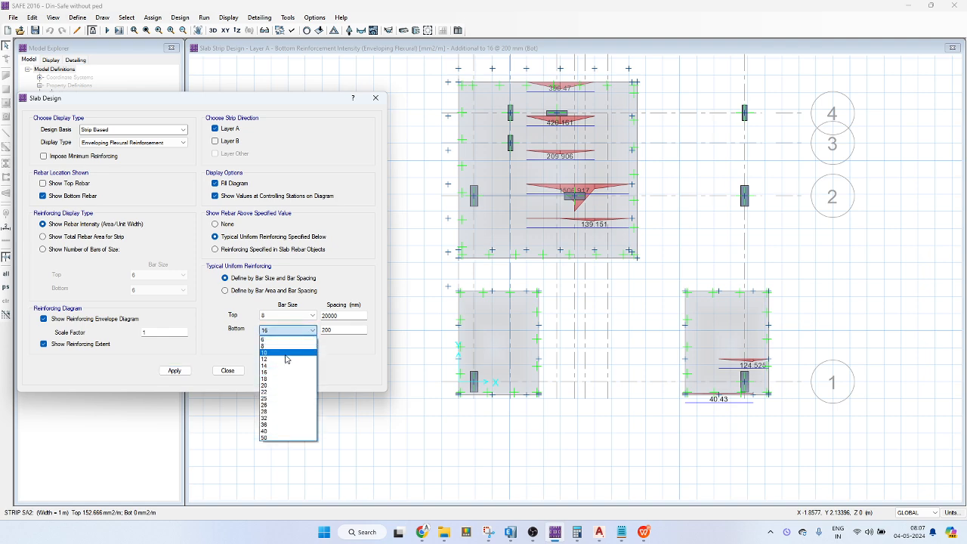
pyautogui.click(286, 358)
pyautogui.click(177, 371)
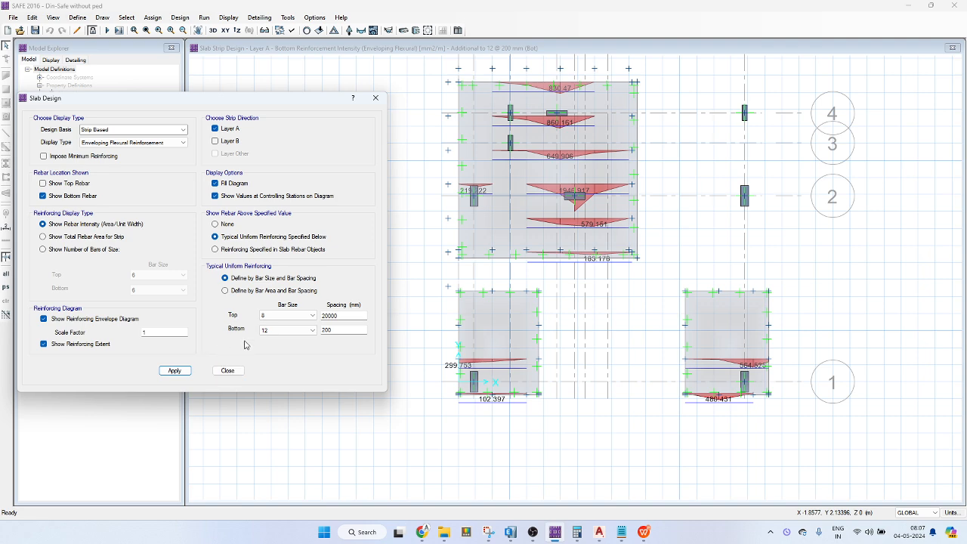
pyautogui.click(309, 330)
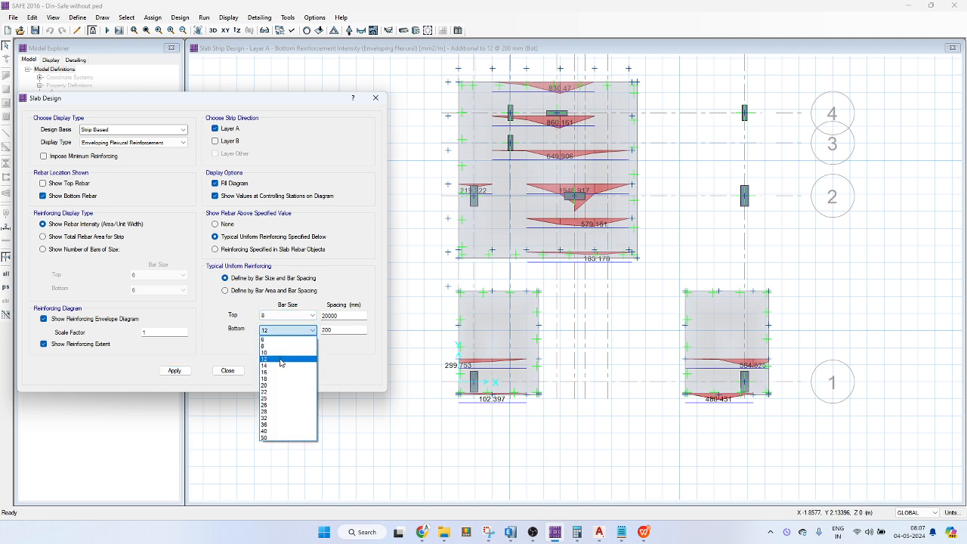
pyautogui.click(280, 361)
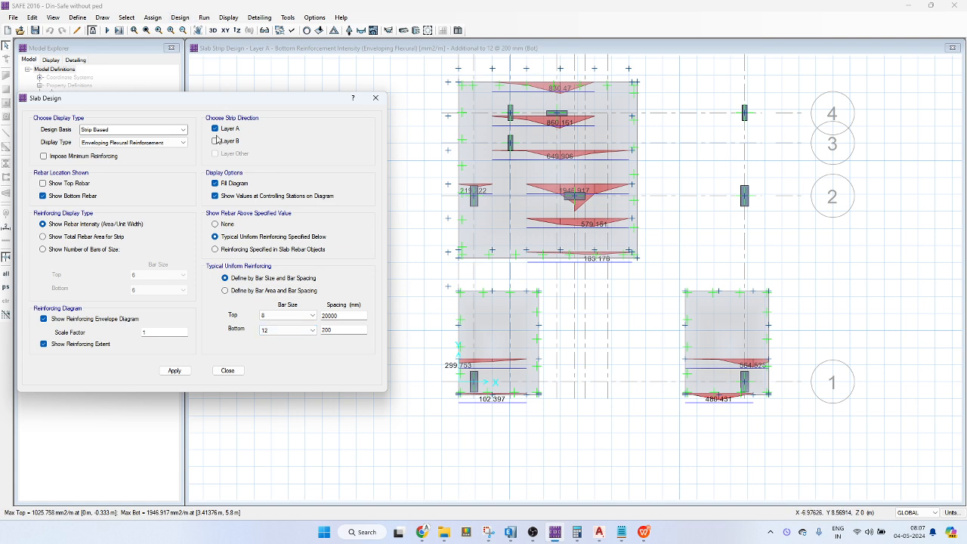
# Switch the slab strip reinforcement display from Layer A back to Layer B.
pyautogui.click(216, 140)
pyautogui.click(216, 129)
pyautogui.click(181, 370)
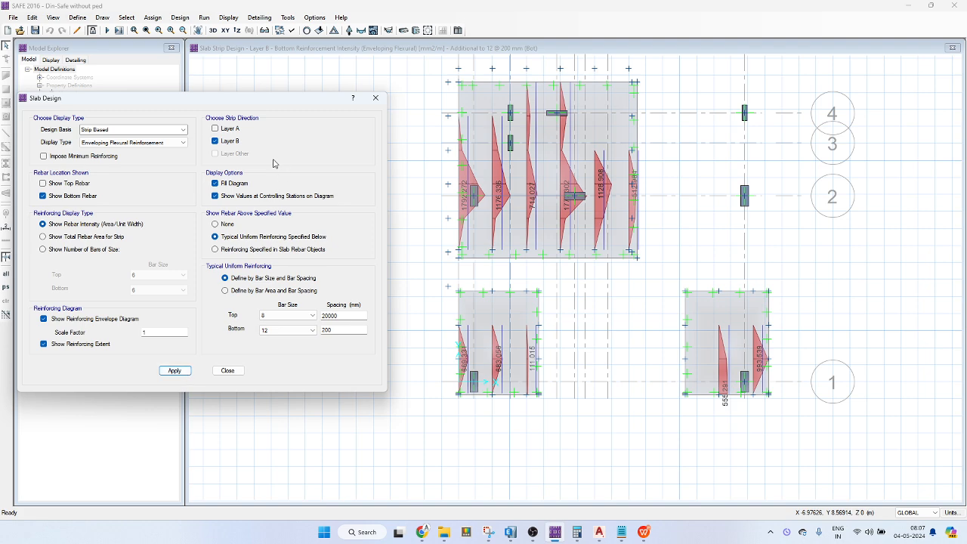
# Set the typical bottom bar size to 16 for the Layer B strip reinforcement and apply it.
pyautogui.click(294, 331)
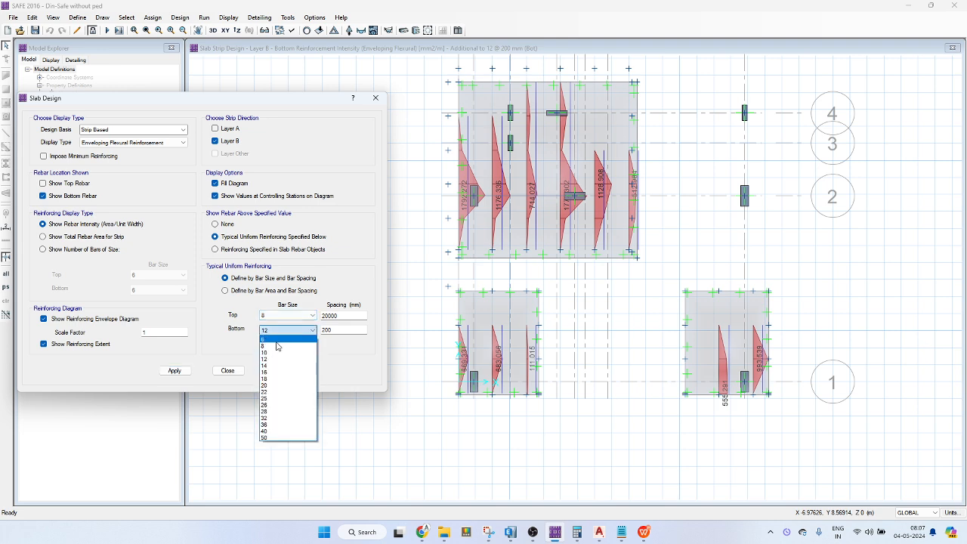
pyautogui.click(272, 371)
pyautogui.click(183, 371)
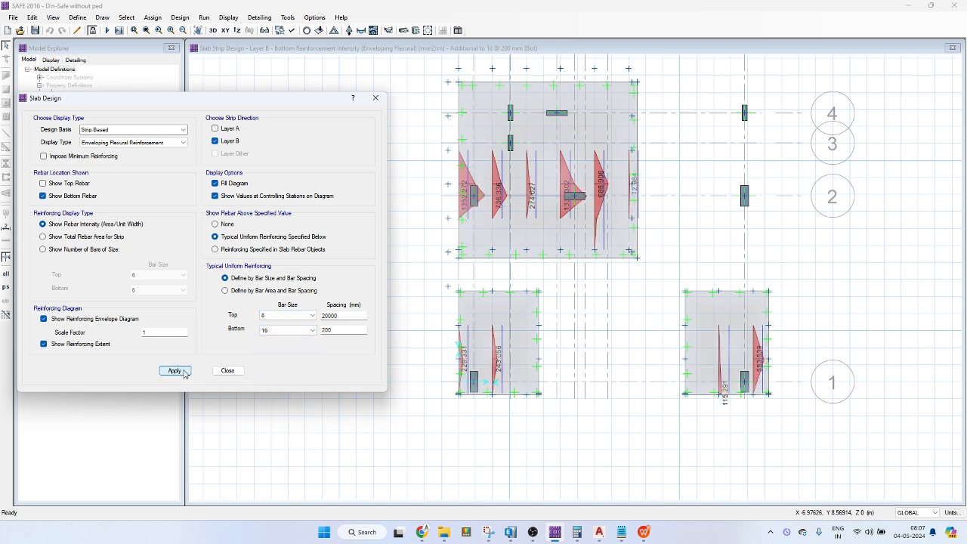
# Apply a typical bottom bar size of 12 to the Layer B strip reinforcement and close the slab design settings.
pyautogui.click(266, 317)
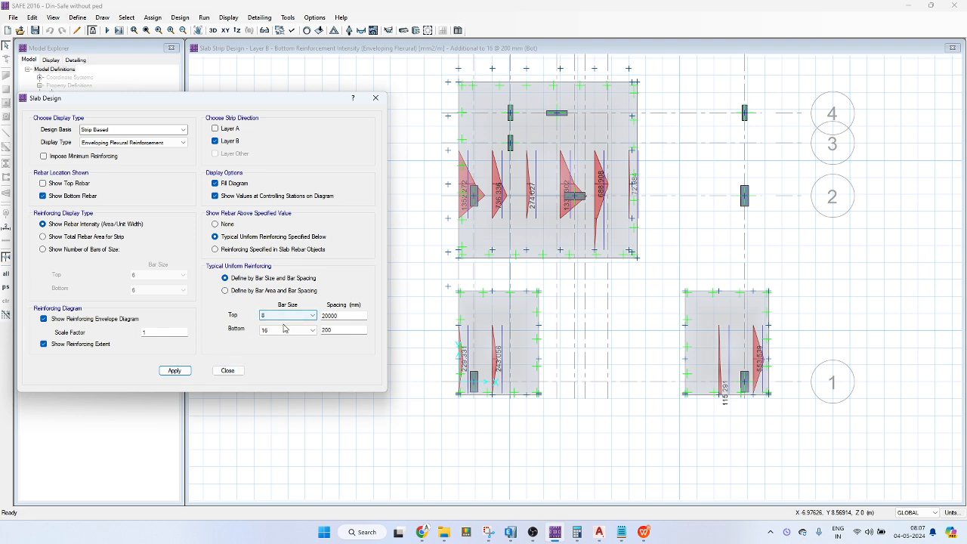
pyautogui.click(286, 331)
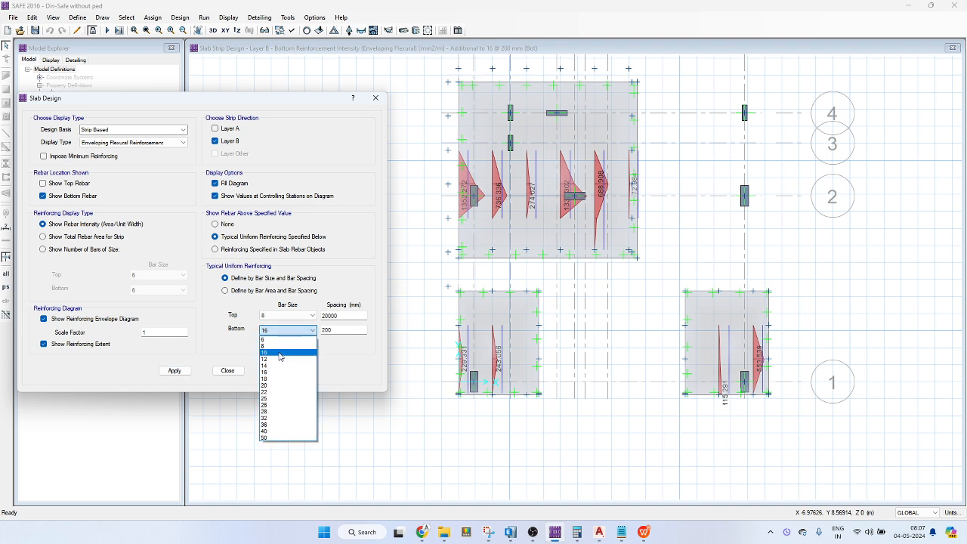
pyautogui.click(278, 358)
pyautogui.click(175, 370)
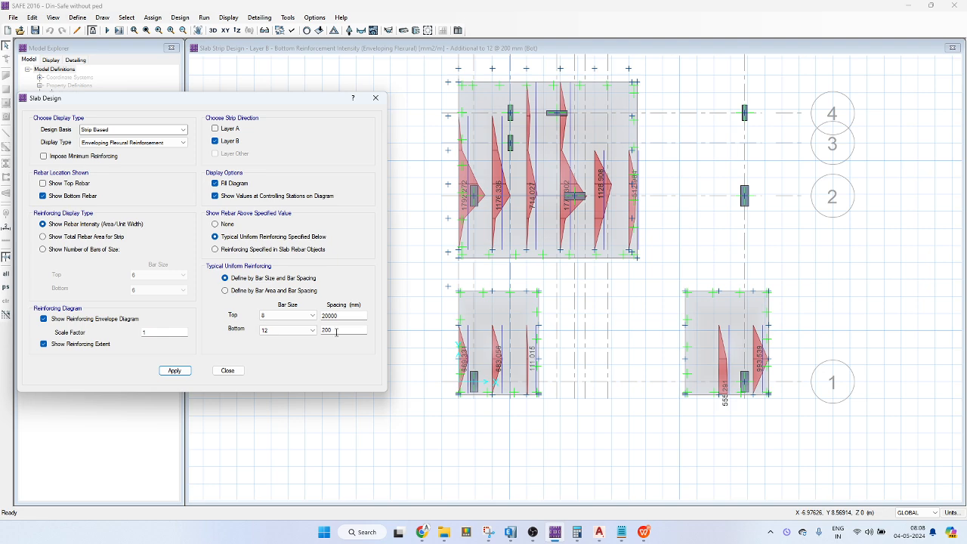
pyautogui.doubleClick(336, 331)
pyautogui.click(227, 371)
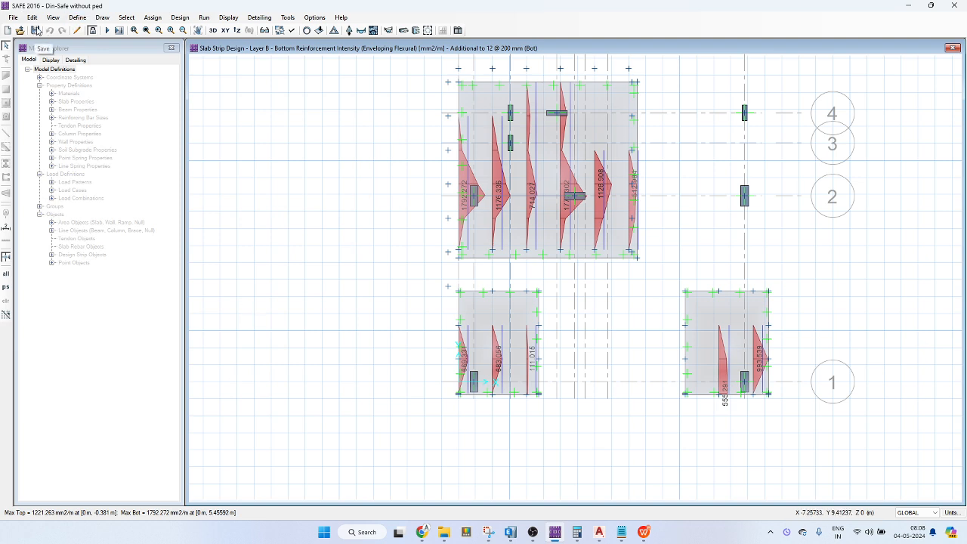
pyautogui.click(535, 532)
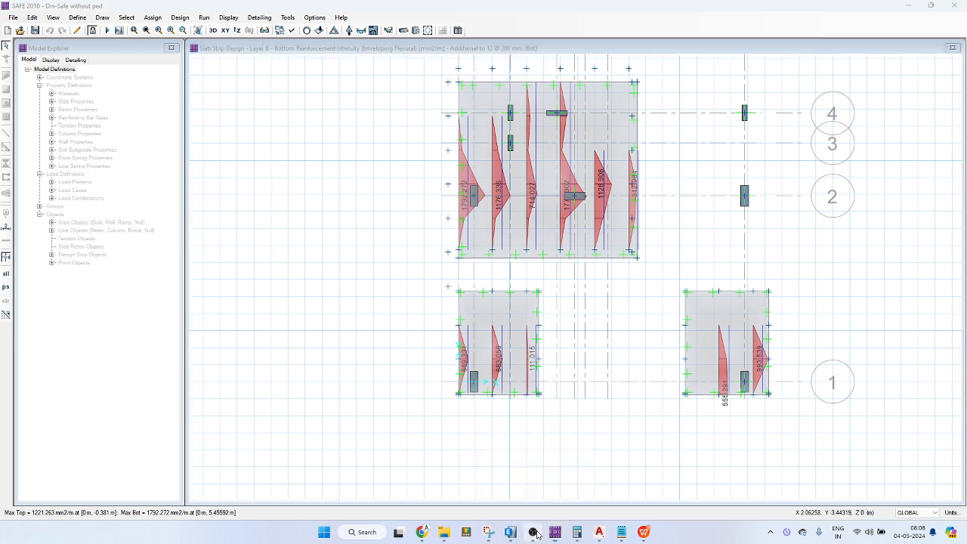